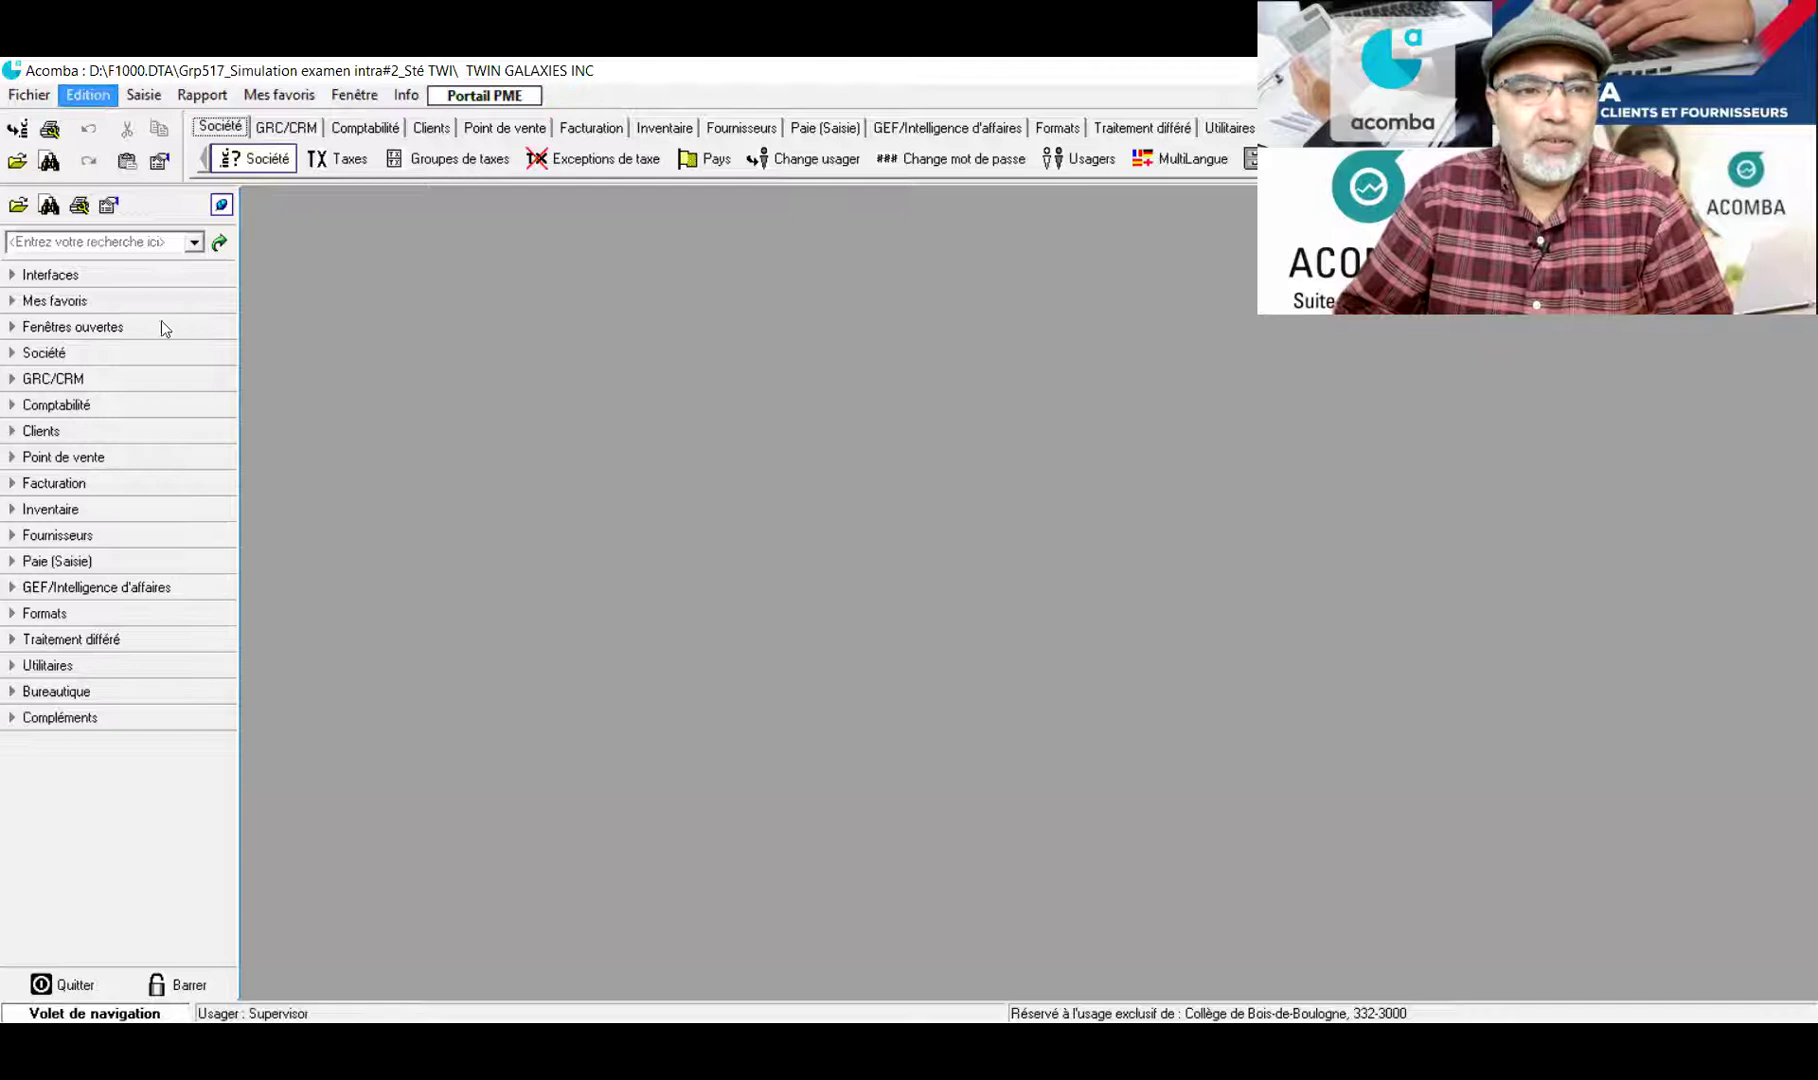
Review the program options, leaving the button display format unchanged, and close them
left_click(162, 333)
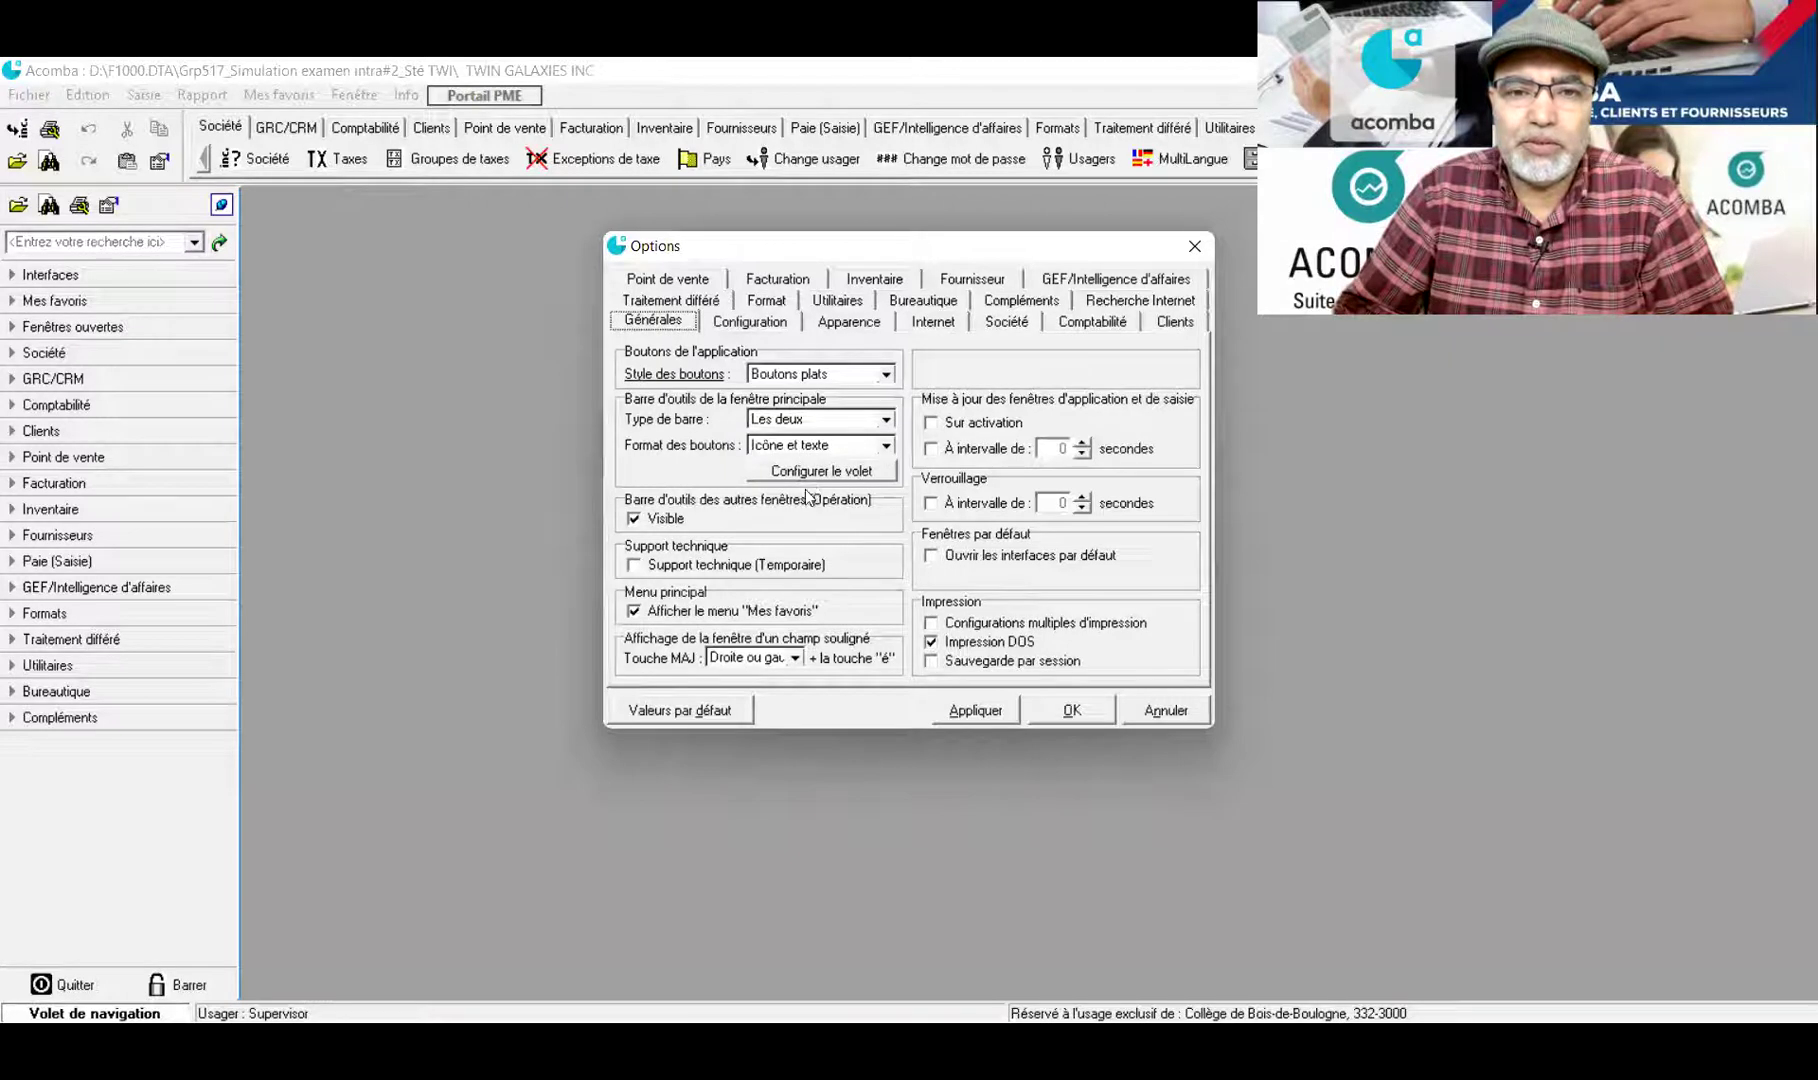
left_click(815, 445)
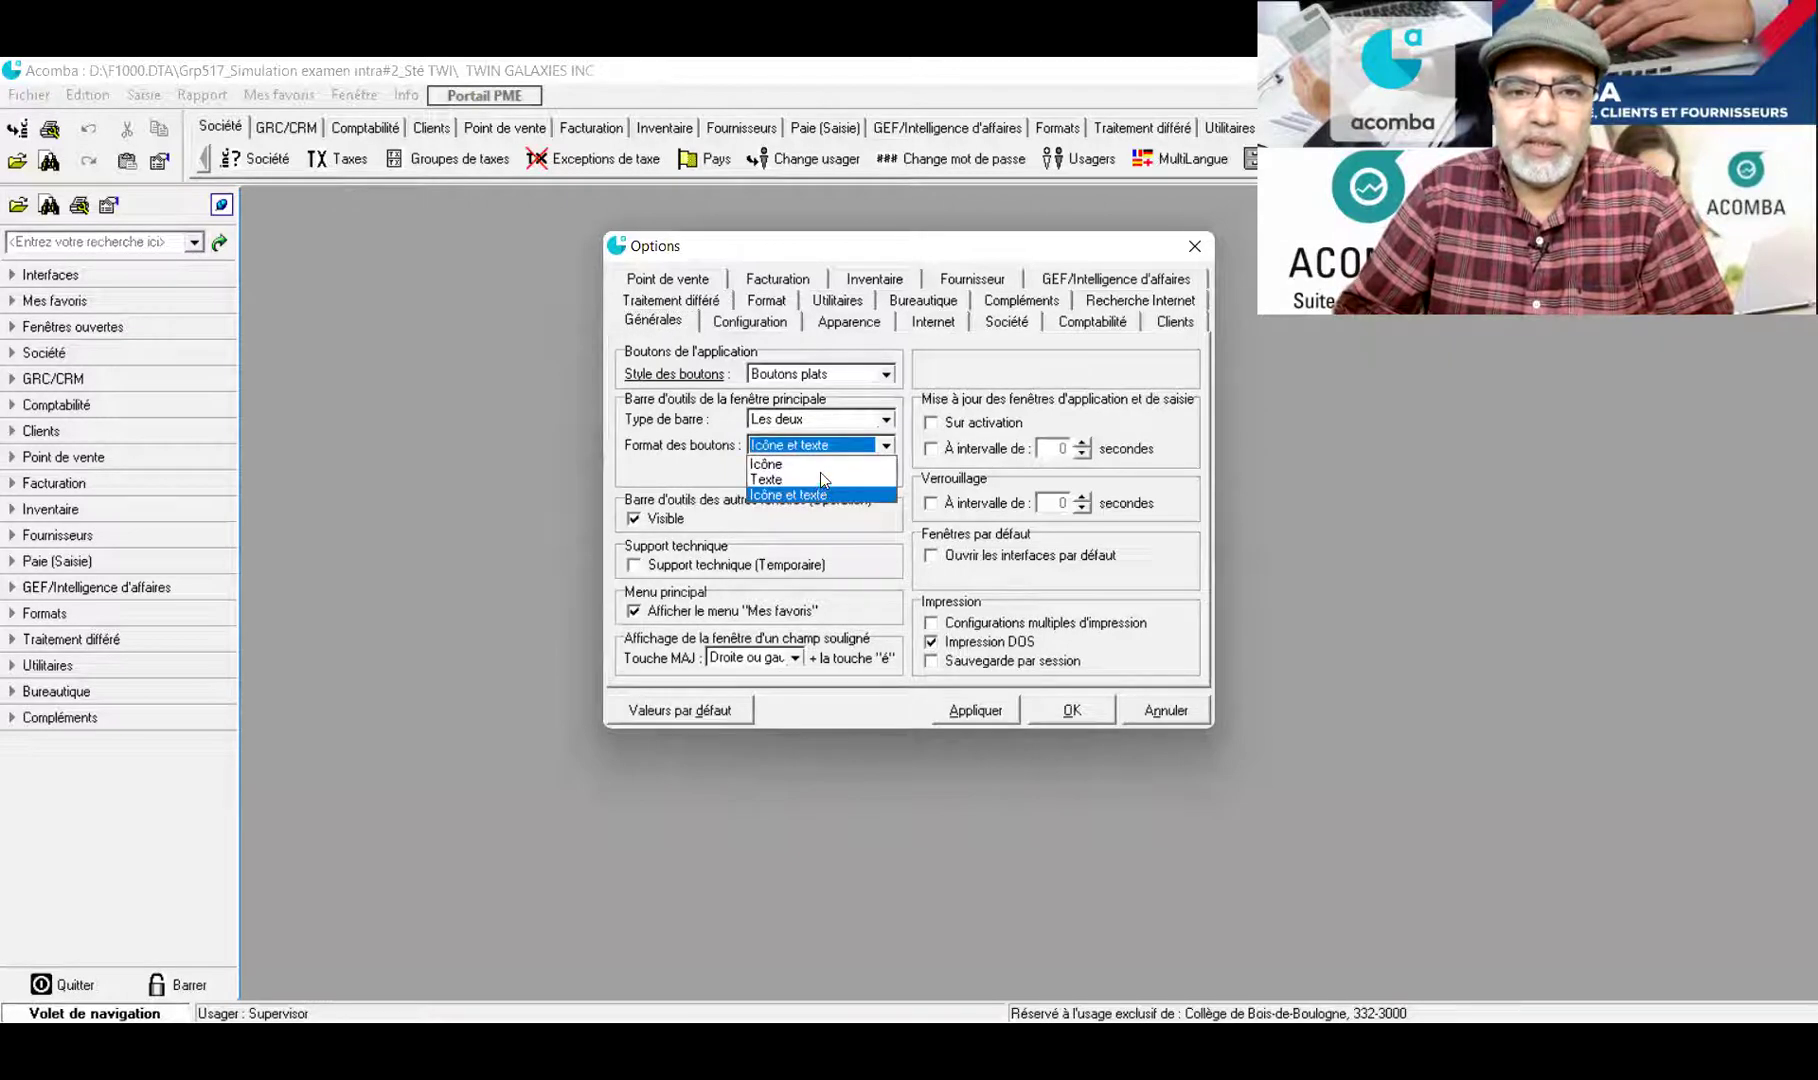
key("Escape")
left_click(975, 711)
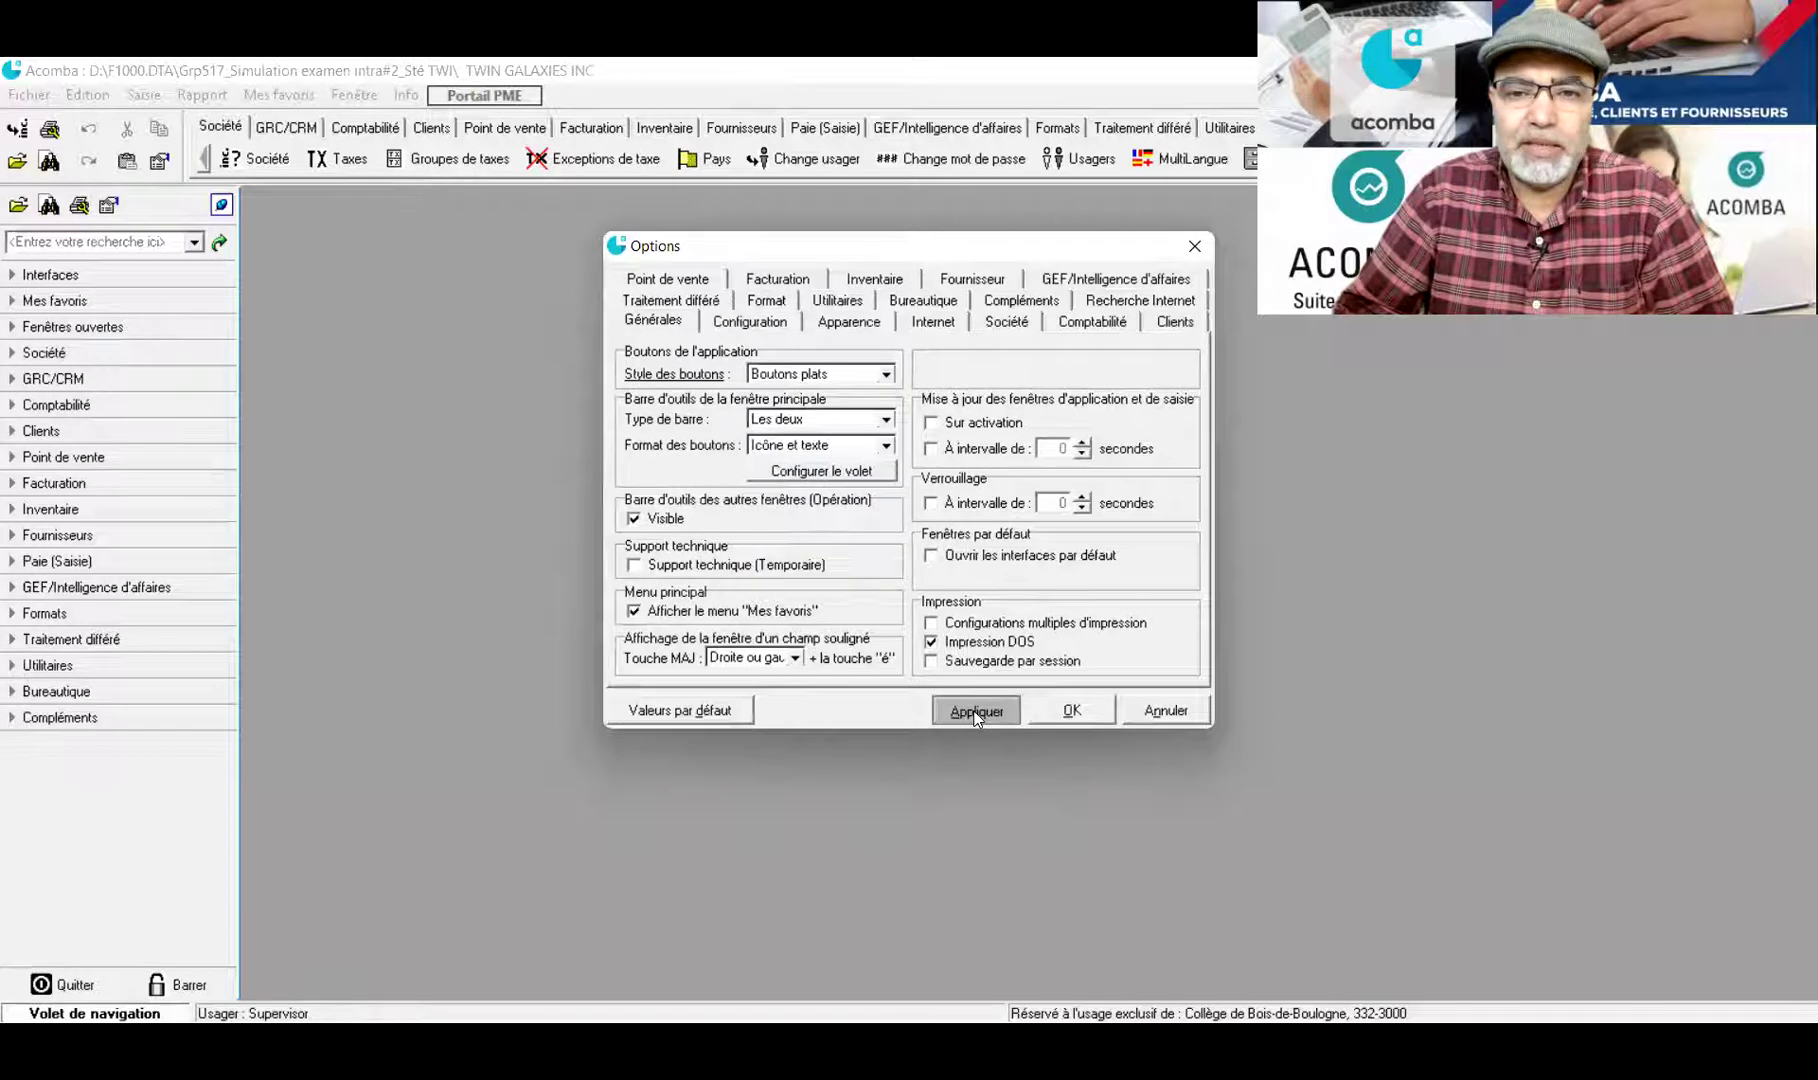
left_click(1070, 710)
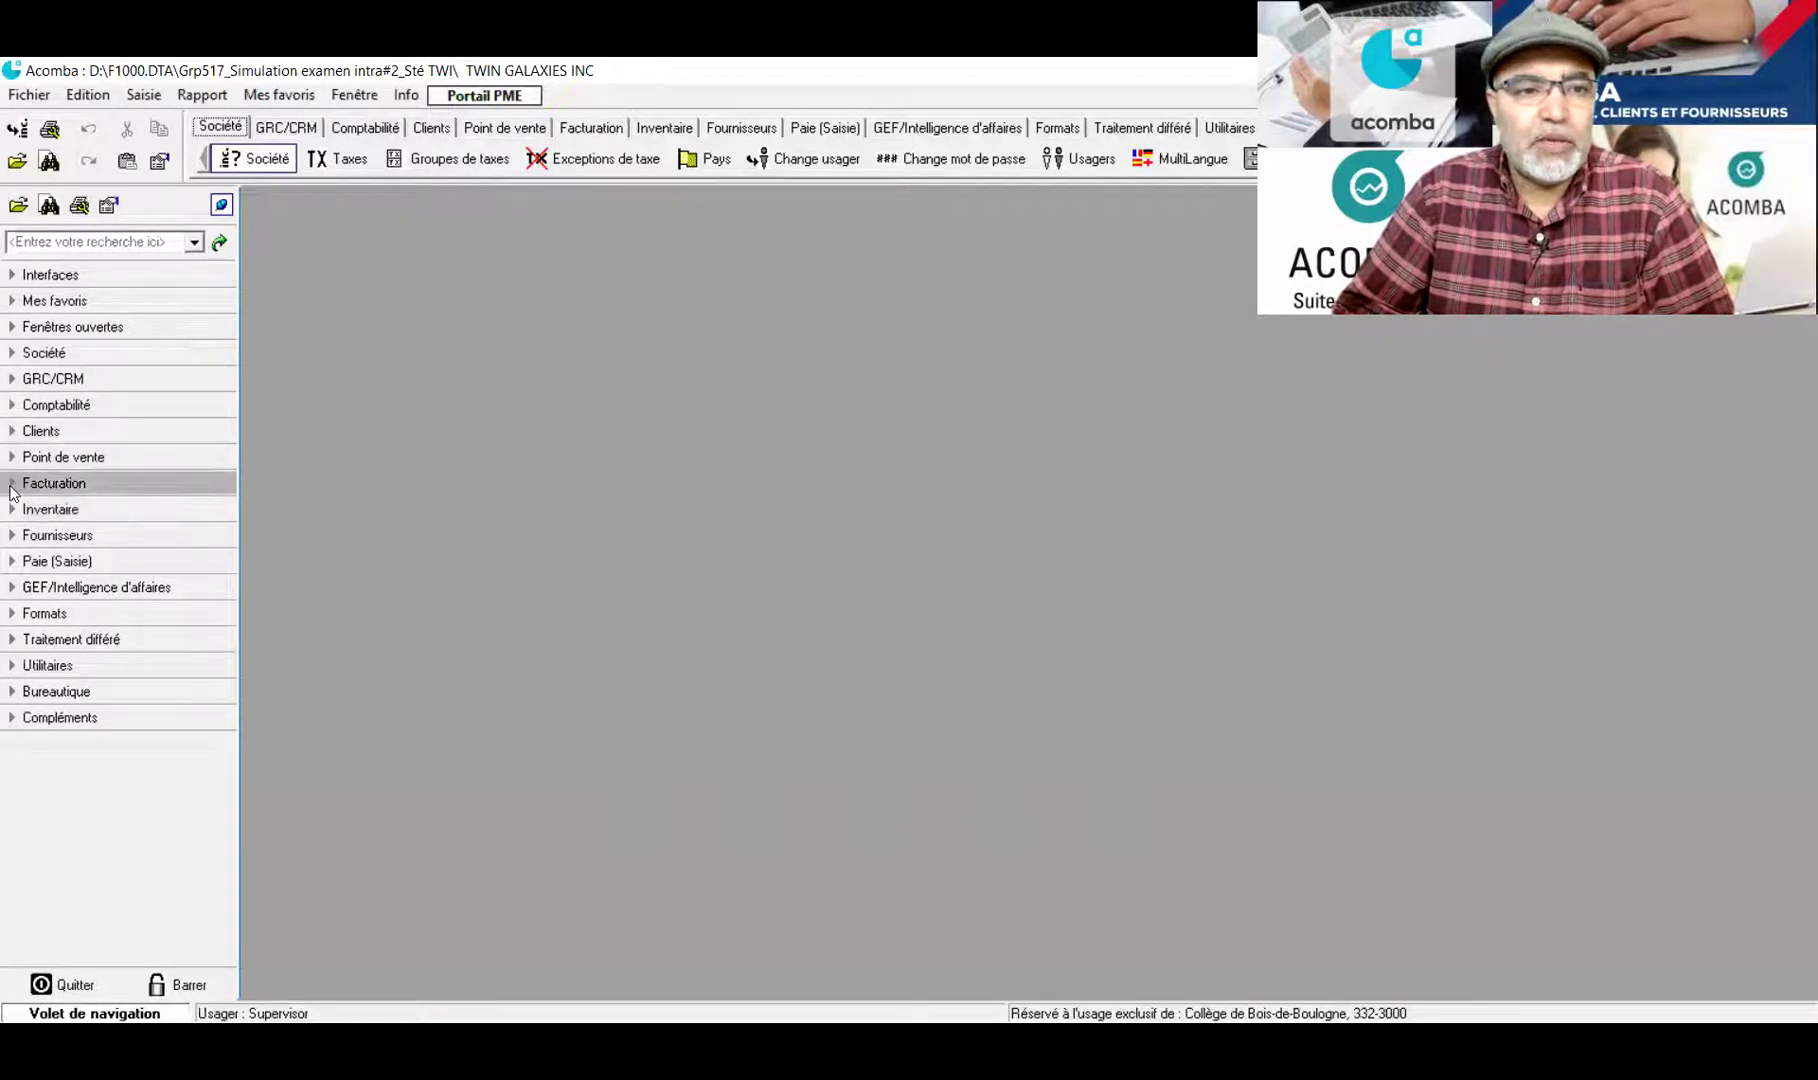
Expand Inventaire and open Achats to show the Liste des achats window
left_click(13, 488)
left_click(12, 488)
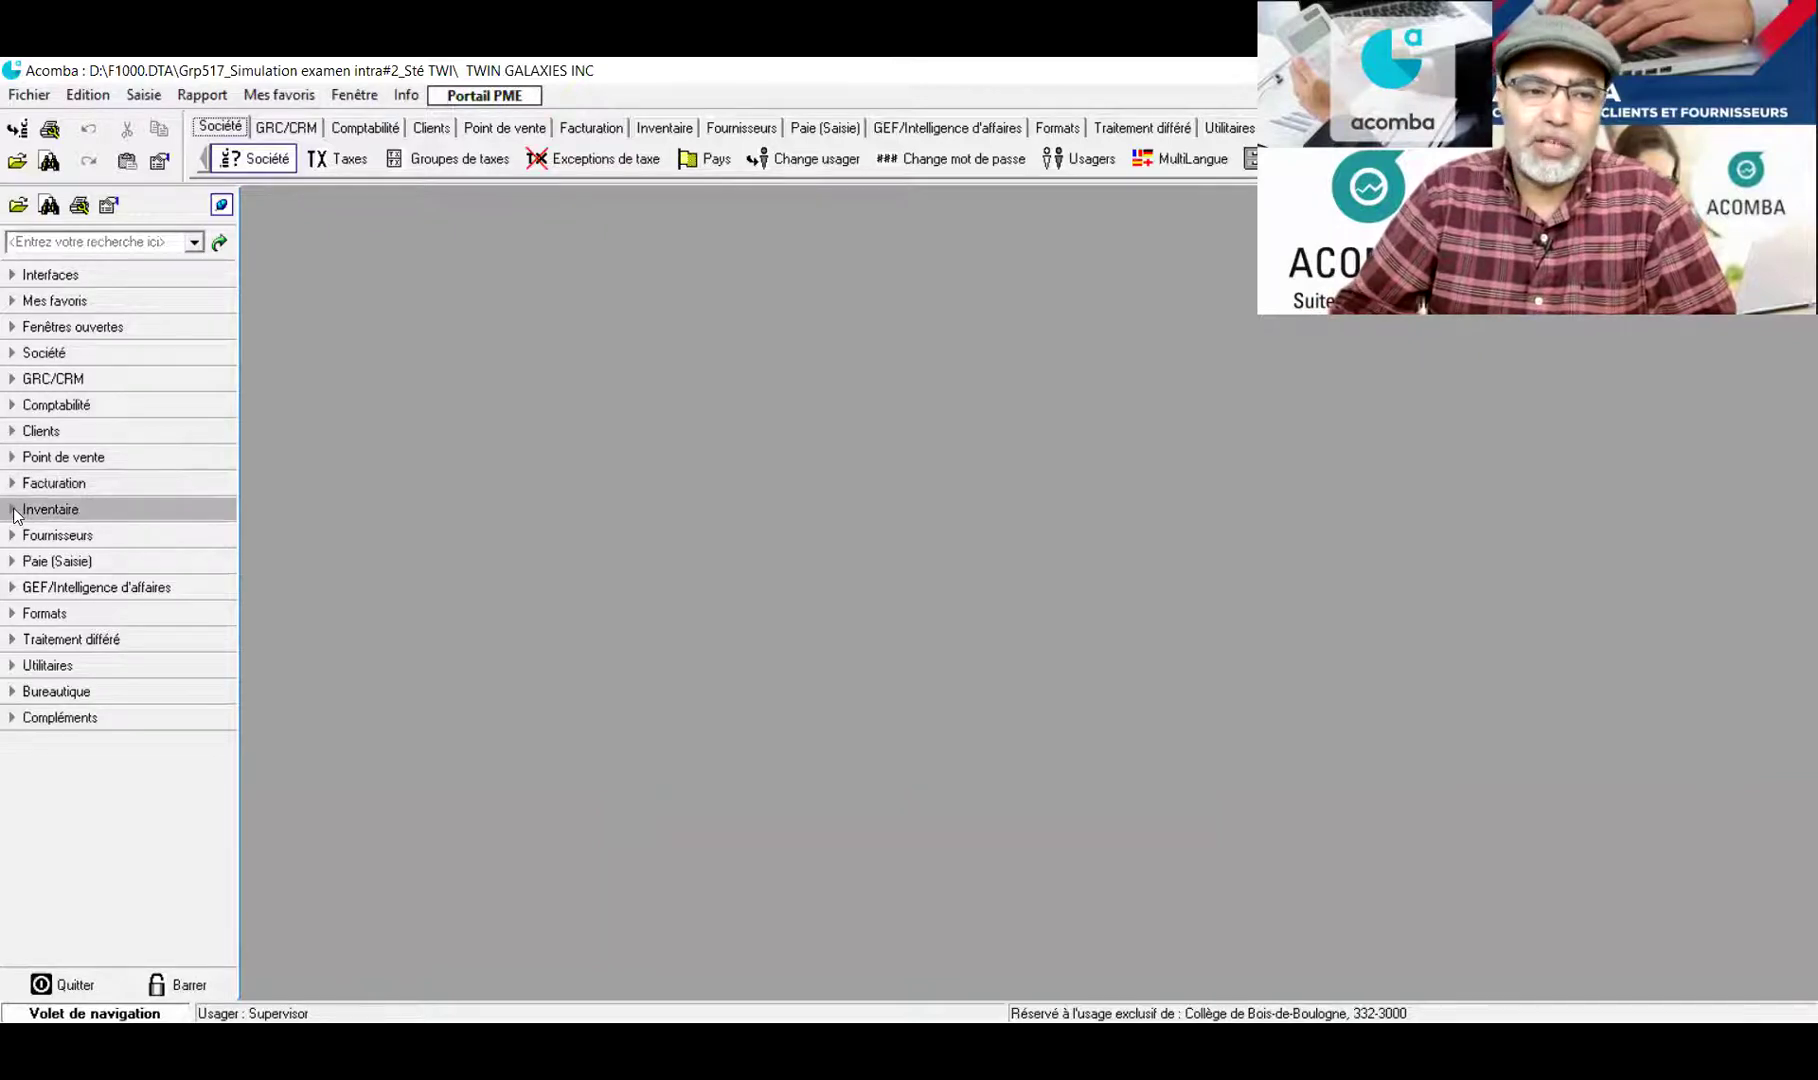
left_click(13, 510)
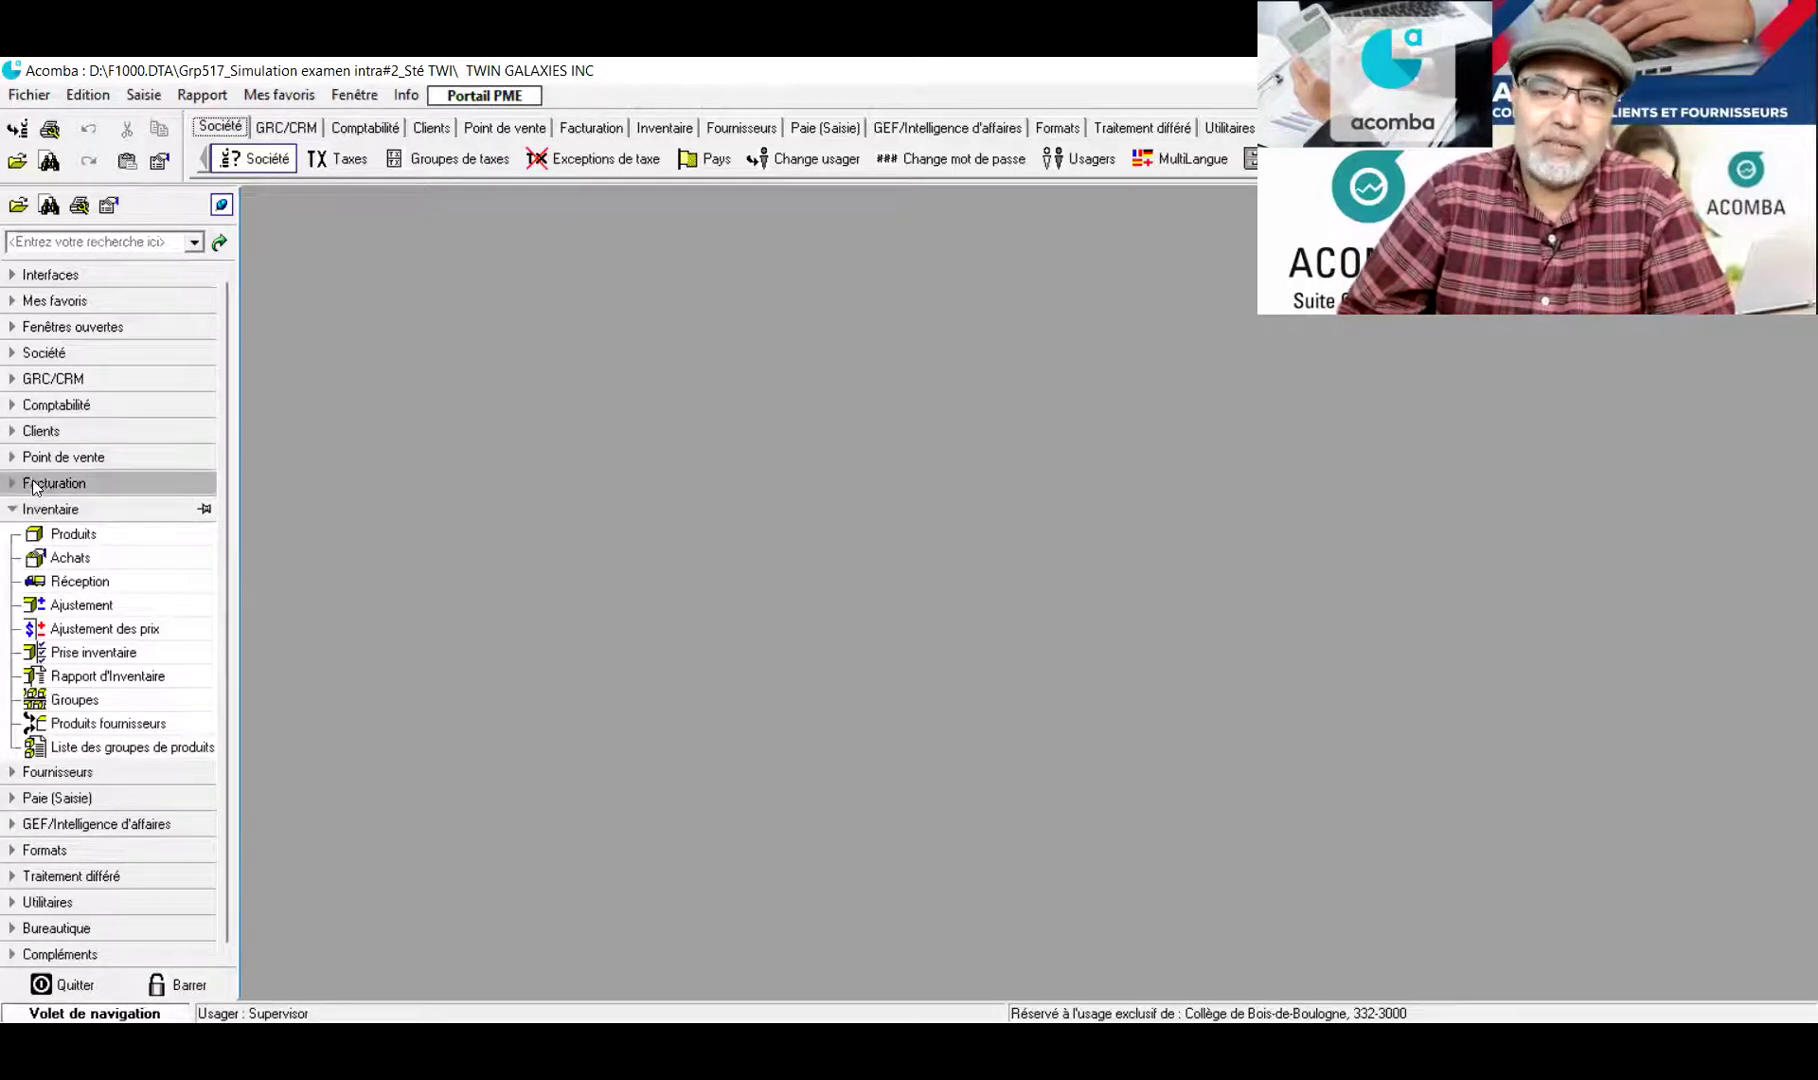
left_click(52, 561)
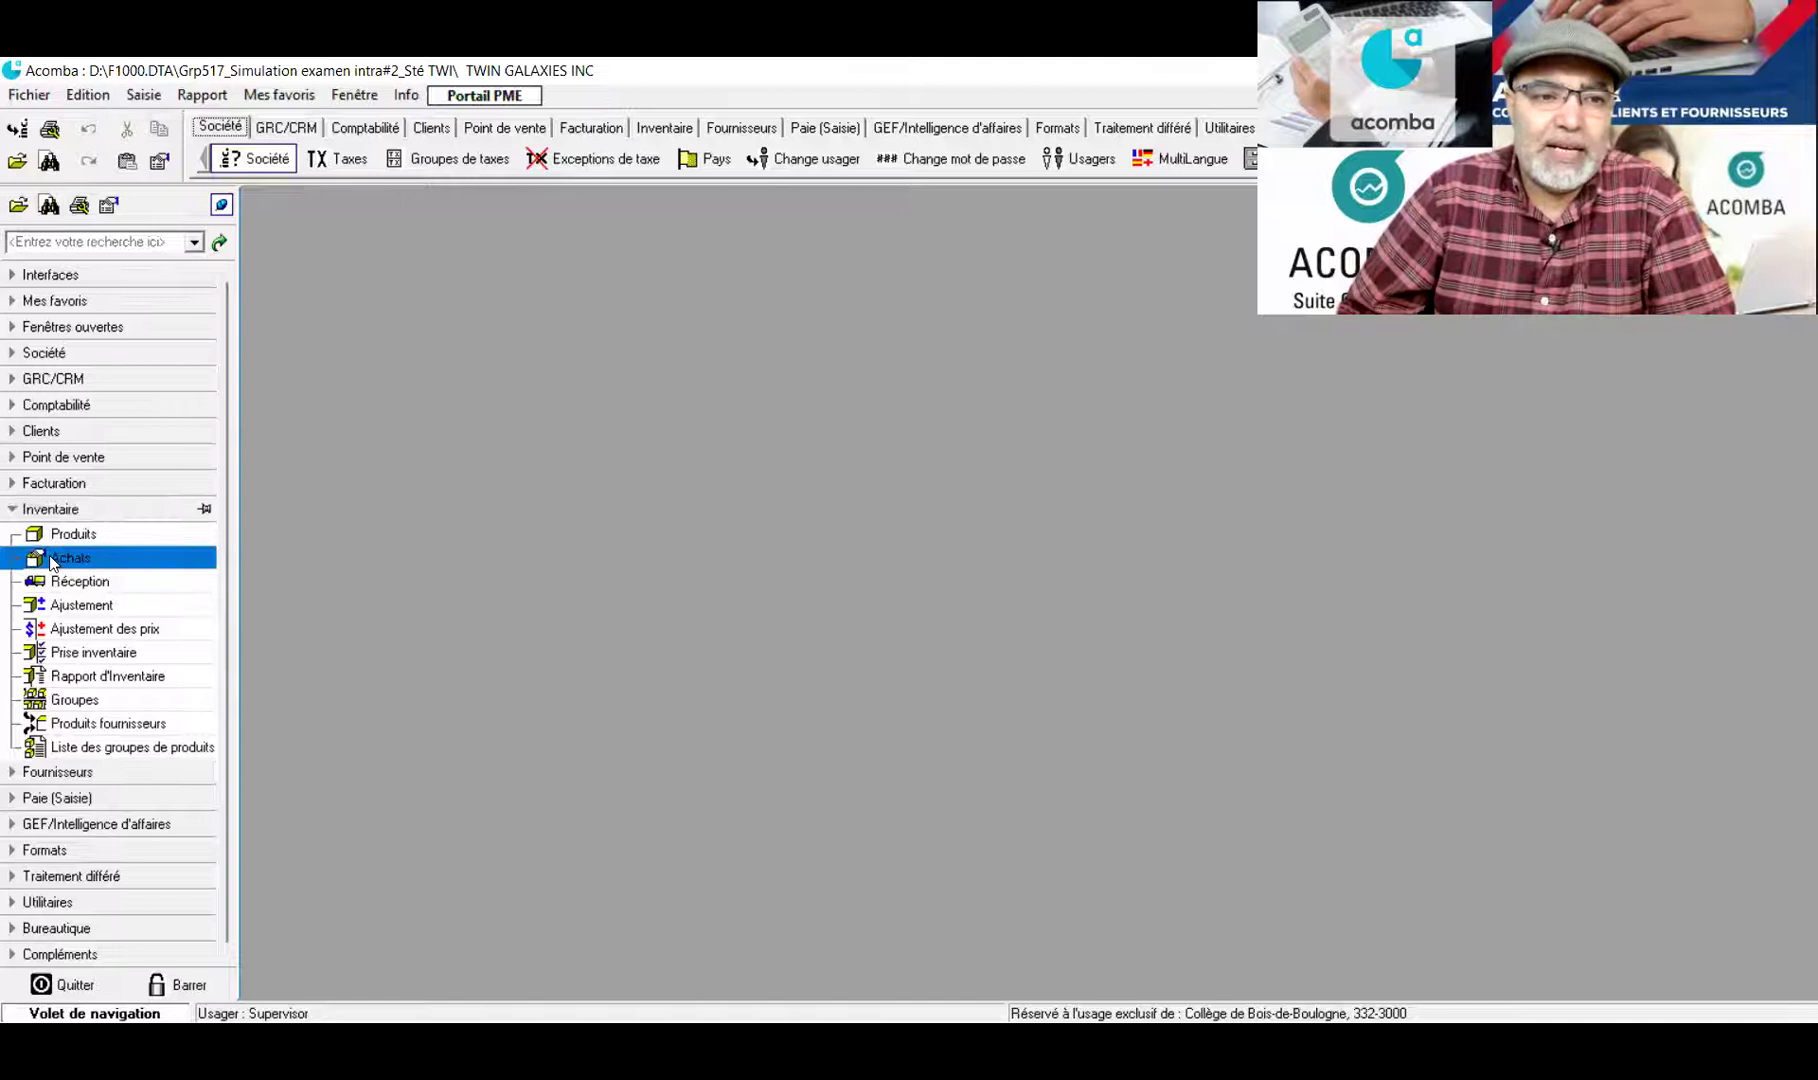
double_click(52, 561)
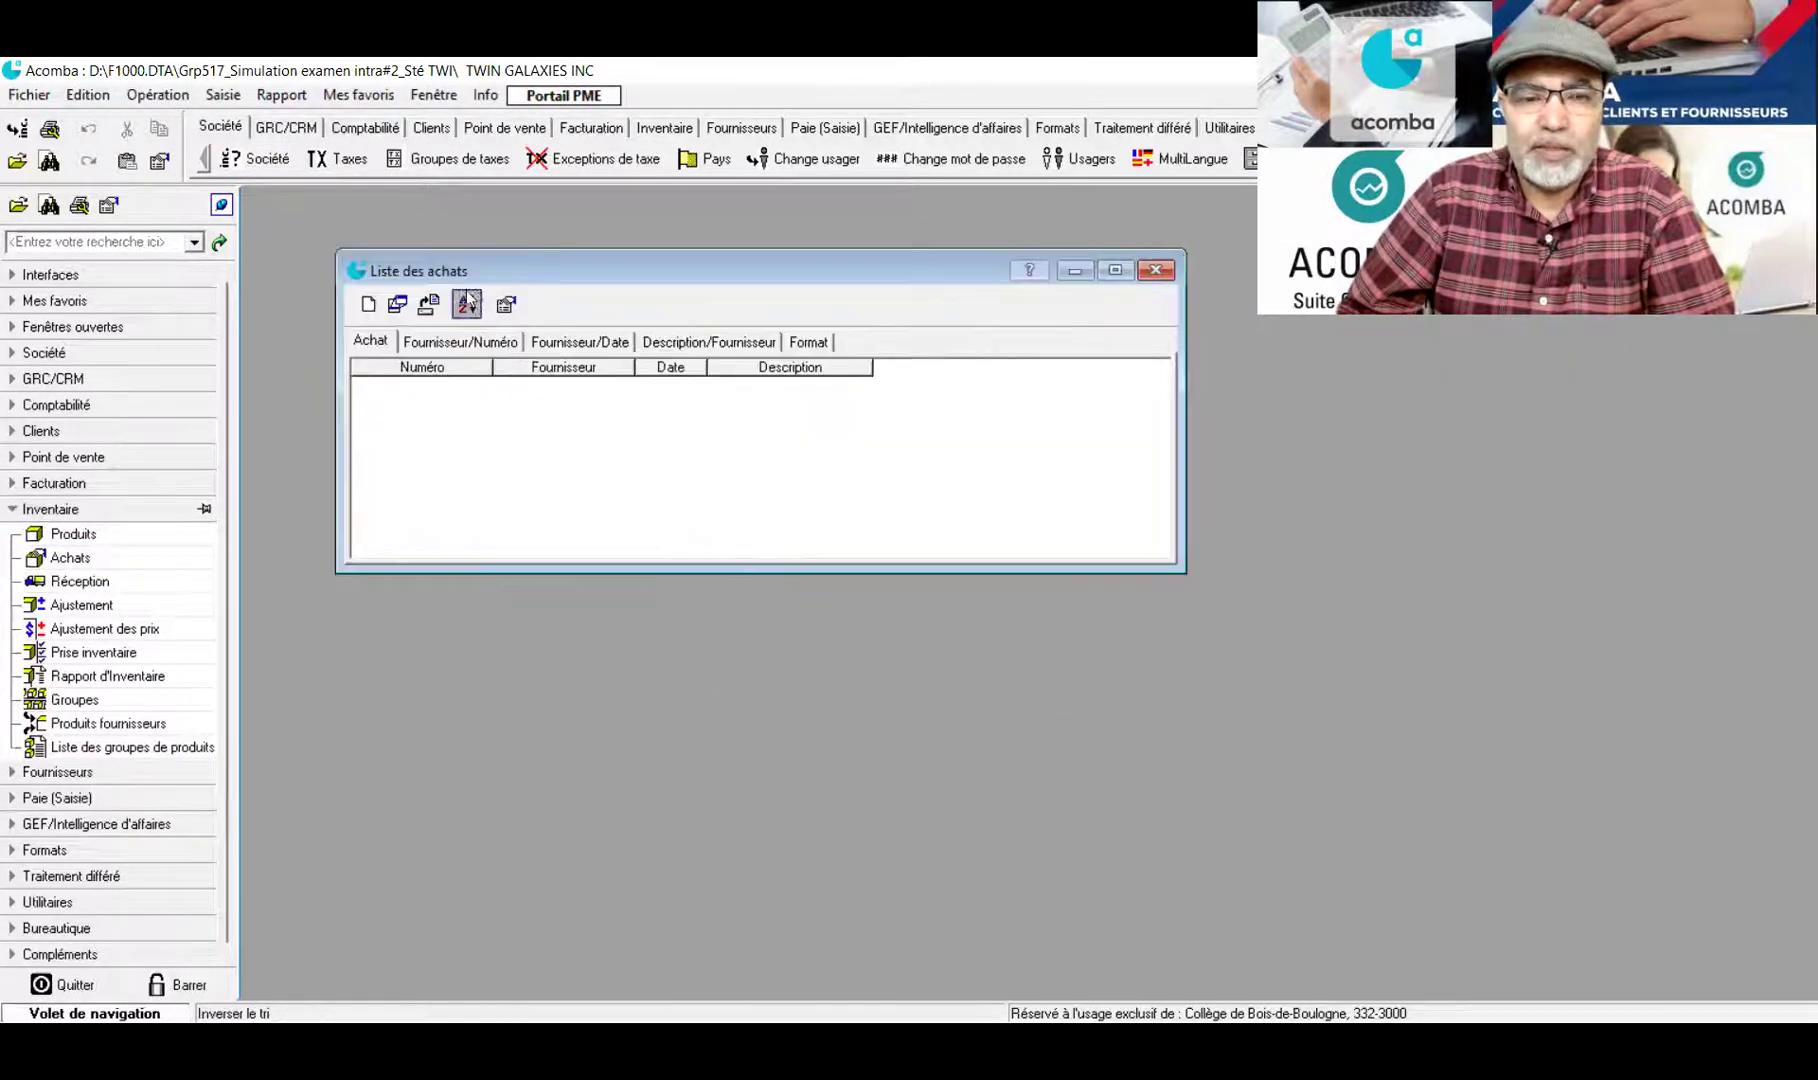
Create a new purchase entry and change its date to 08/02/18
left_click(362, 306)
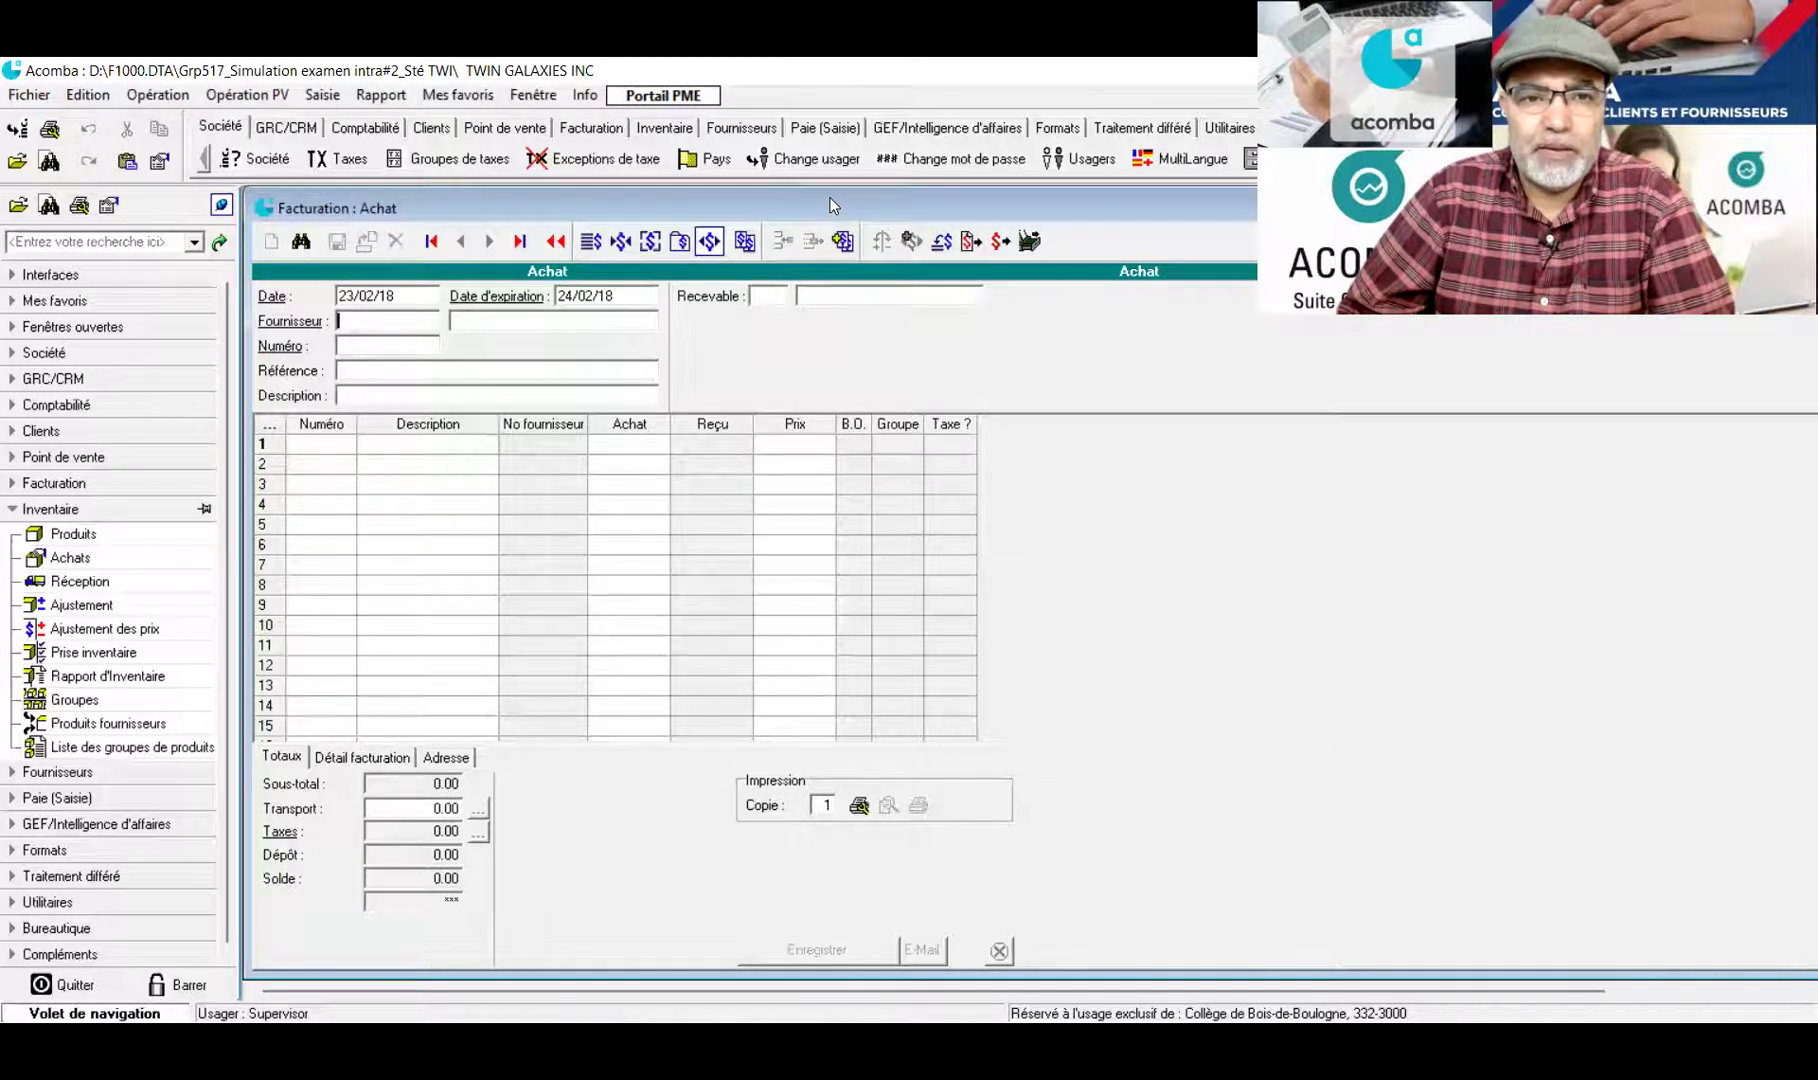
left_click_drag(829, 198, 829, 194)
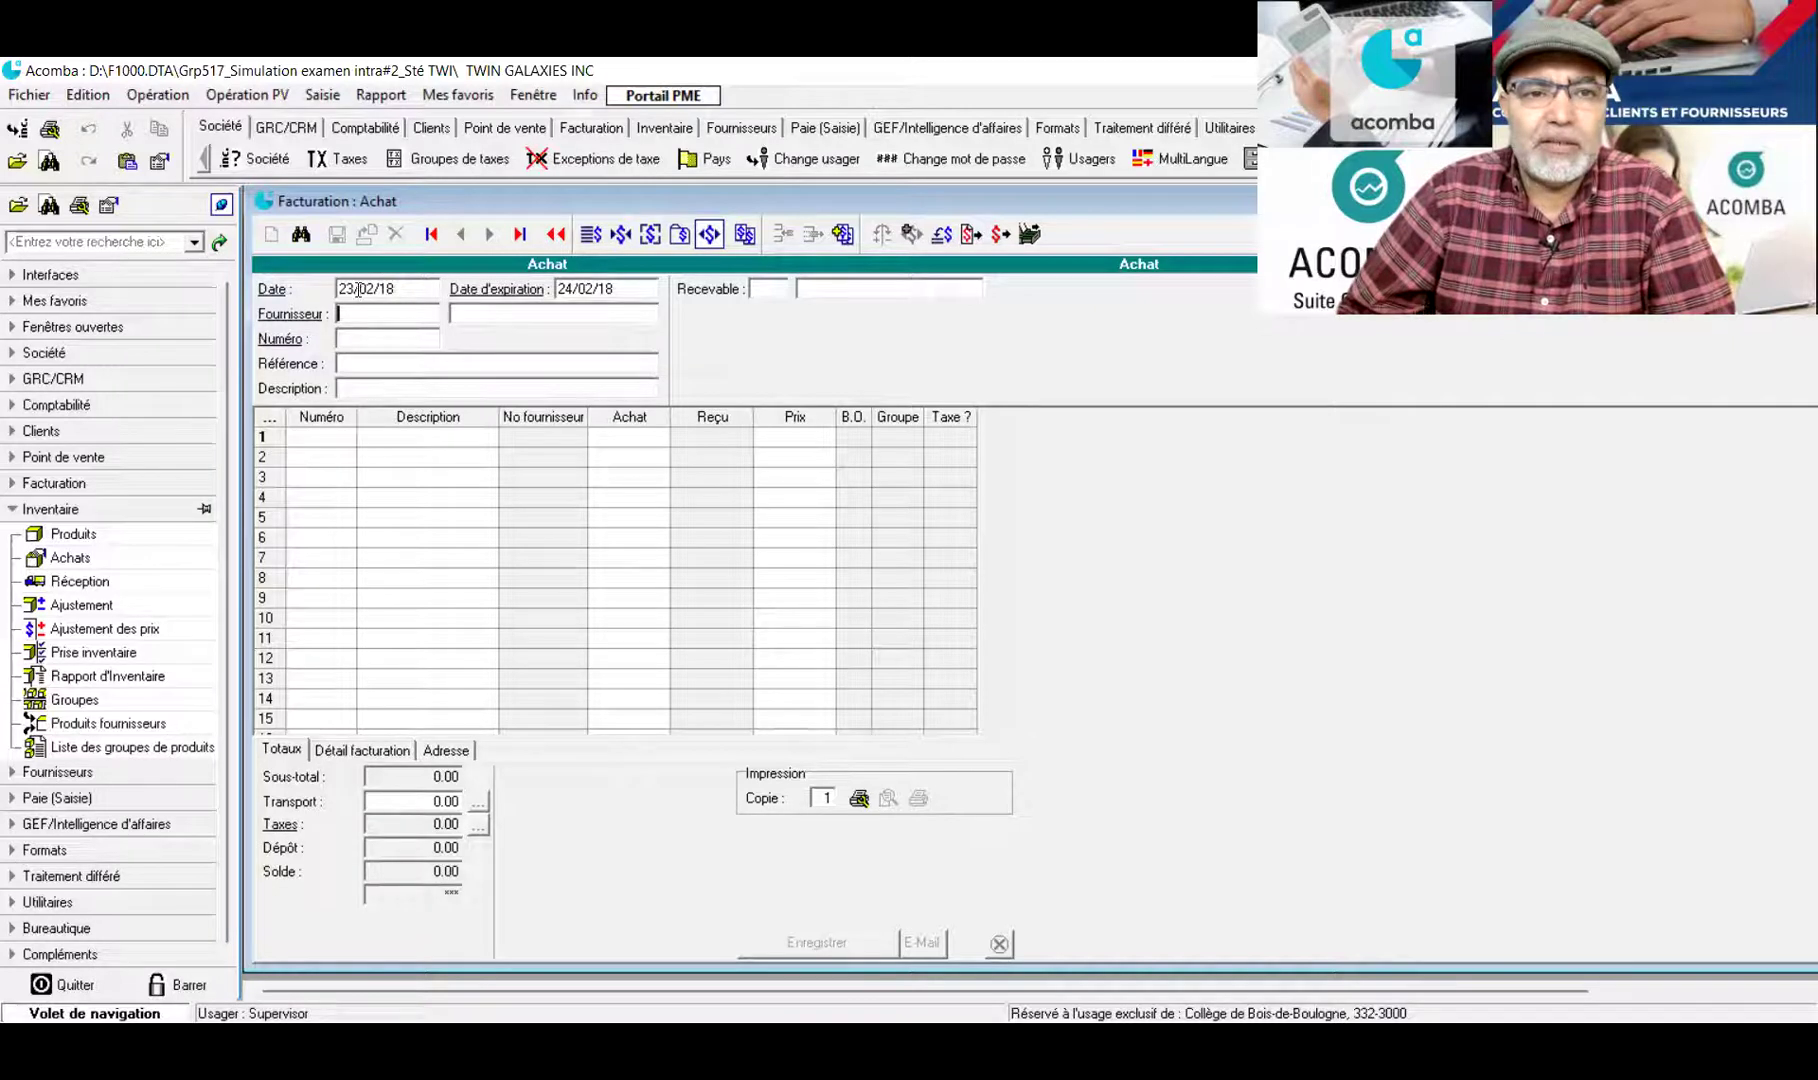
left_click(352, 286)
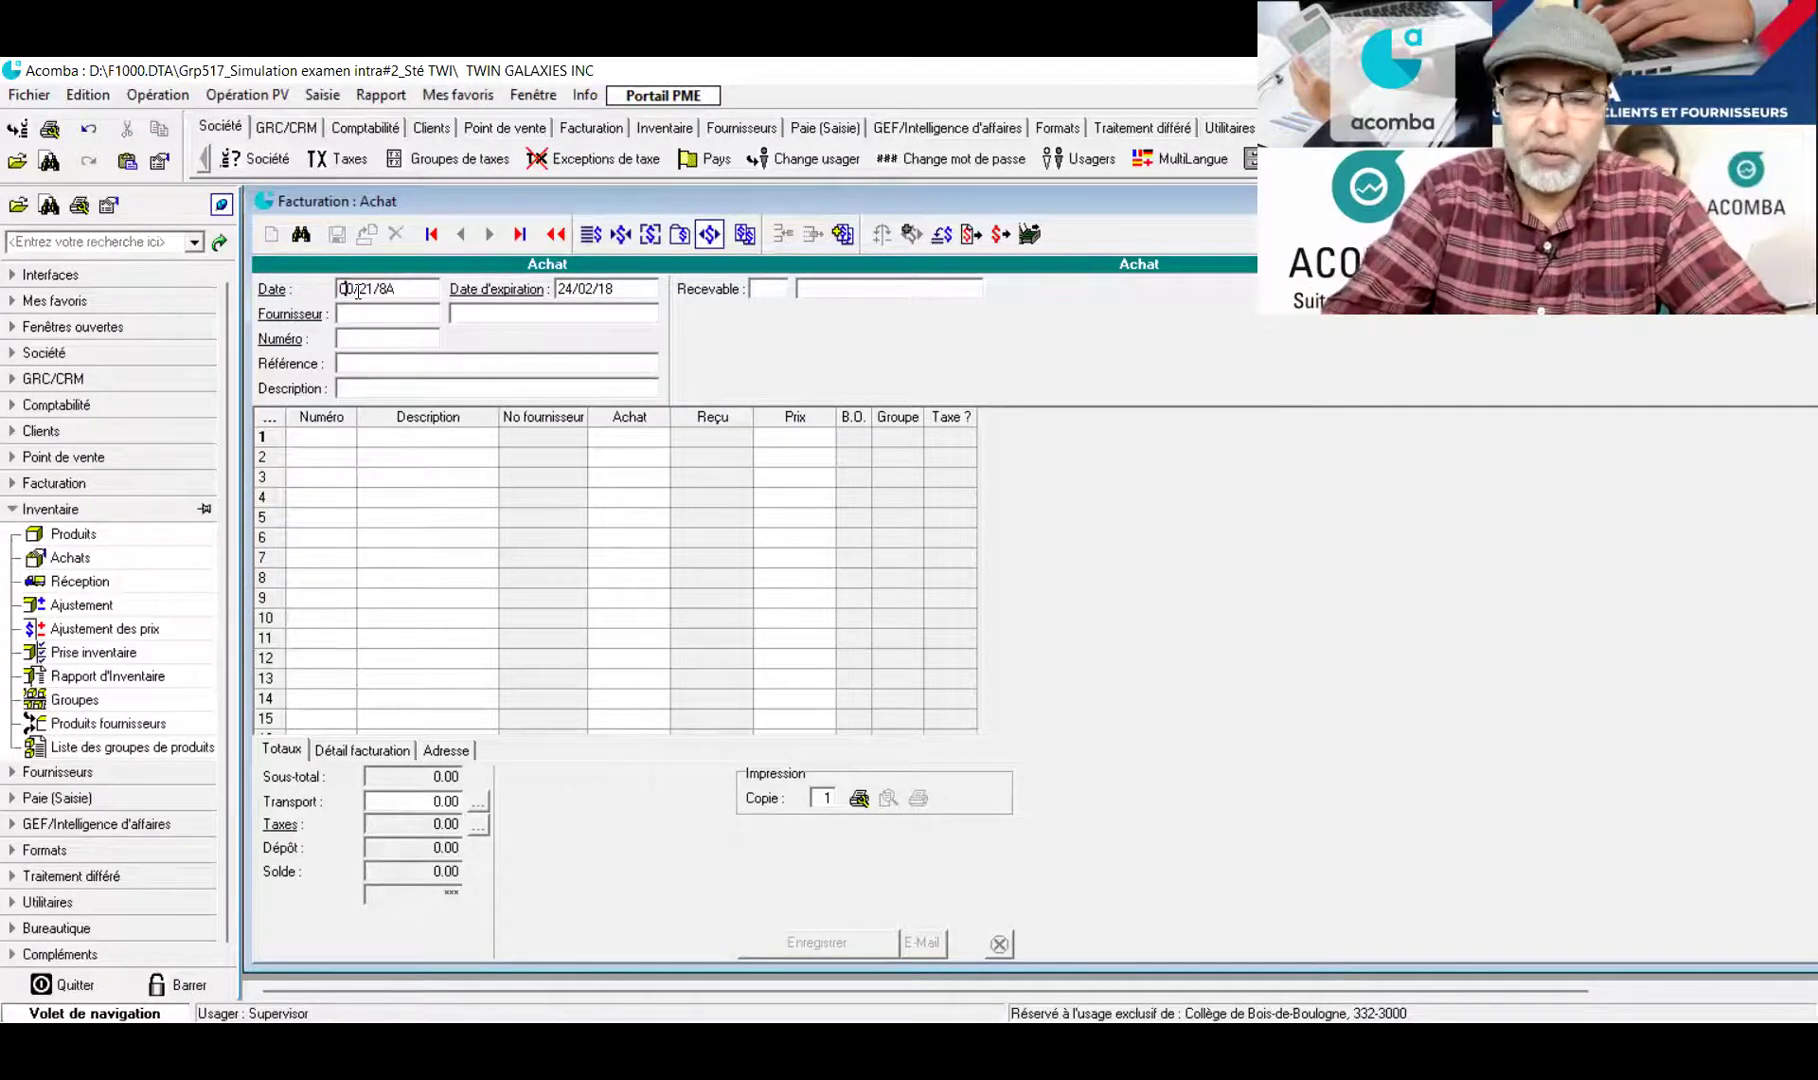
type("08/02")
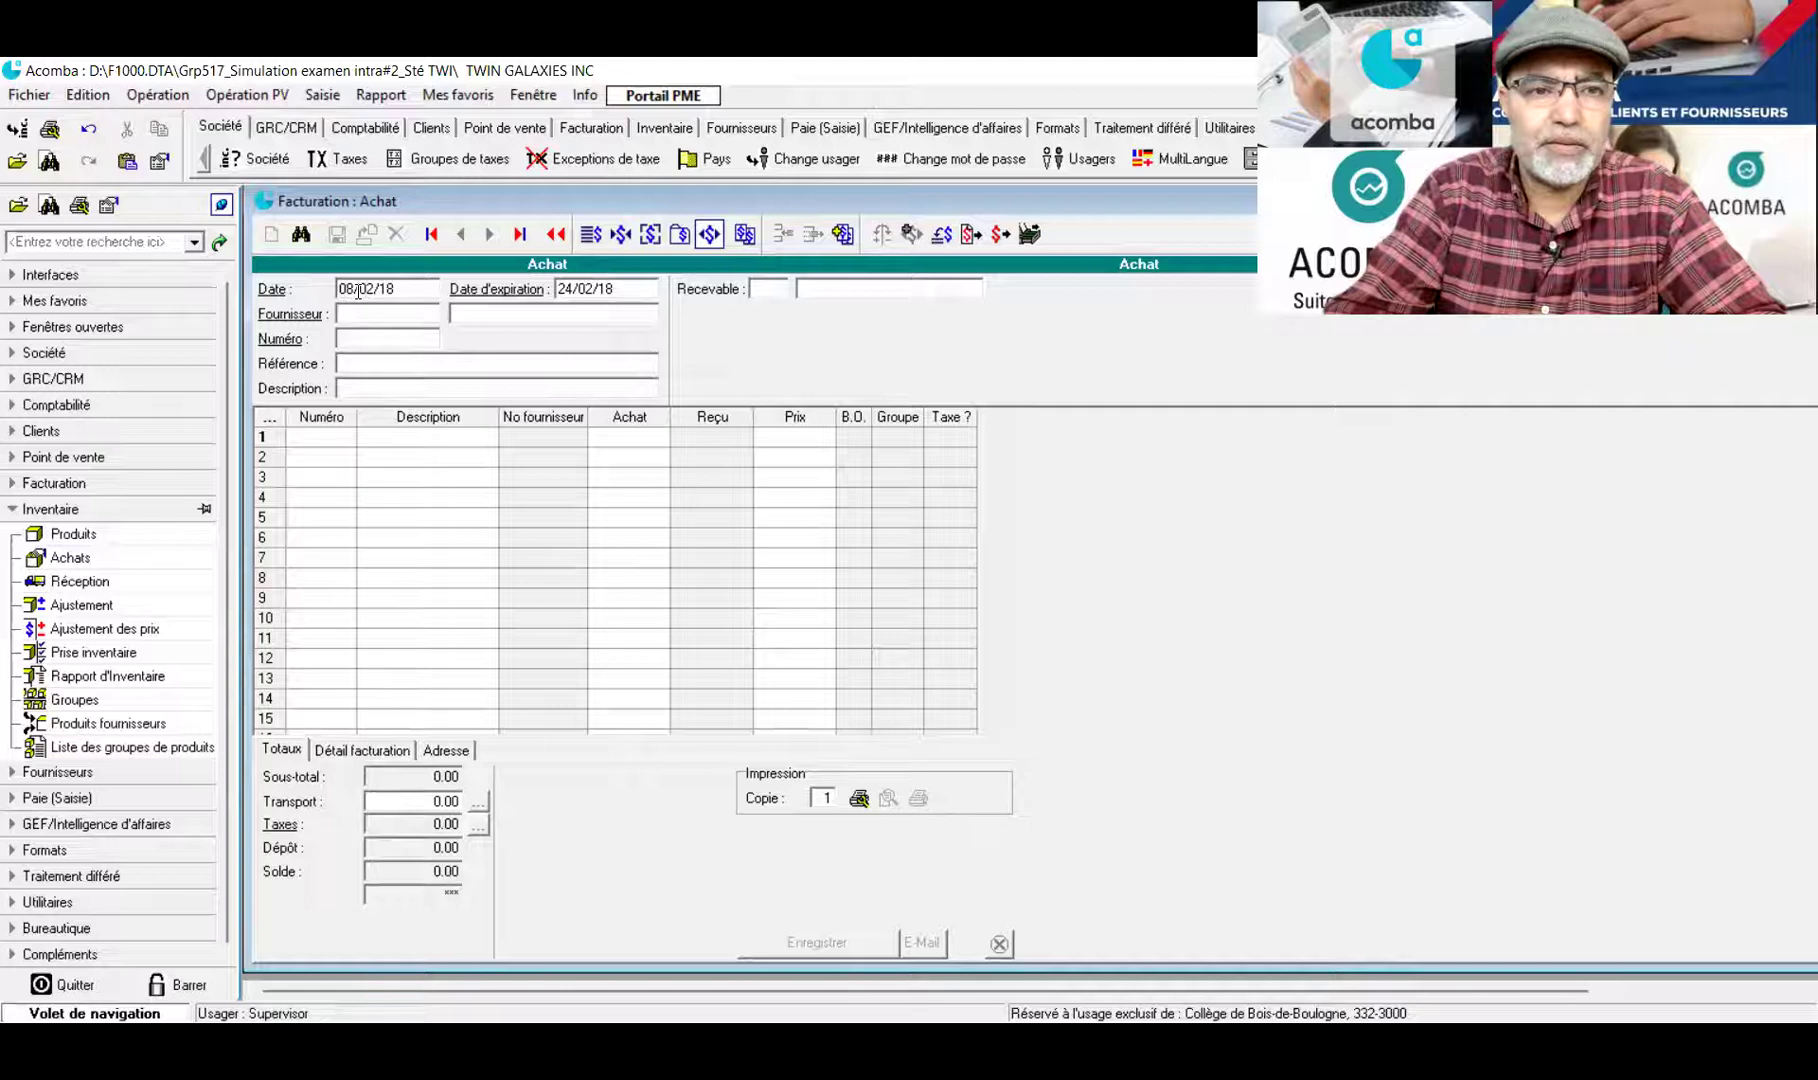
key("Right")
key("Right")
key("BackSpace")
key("BackSpace")
key("BackSpace")
key("BackSpace")
key("BackSpace")
type("0218")
key("Tab")
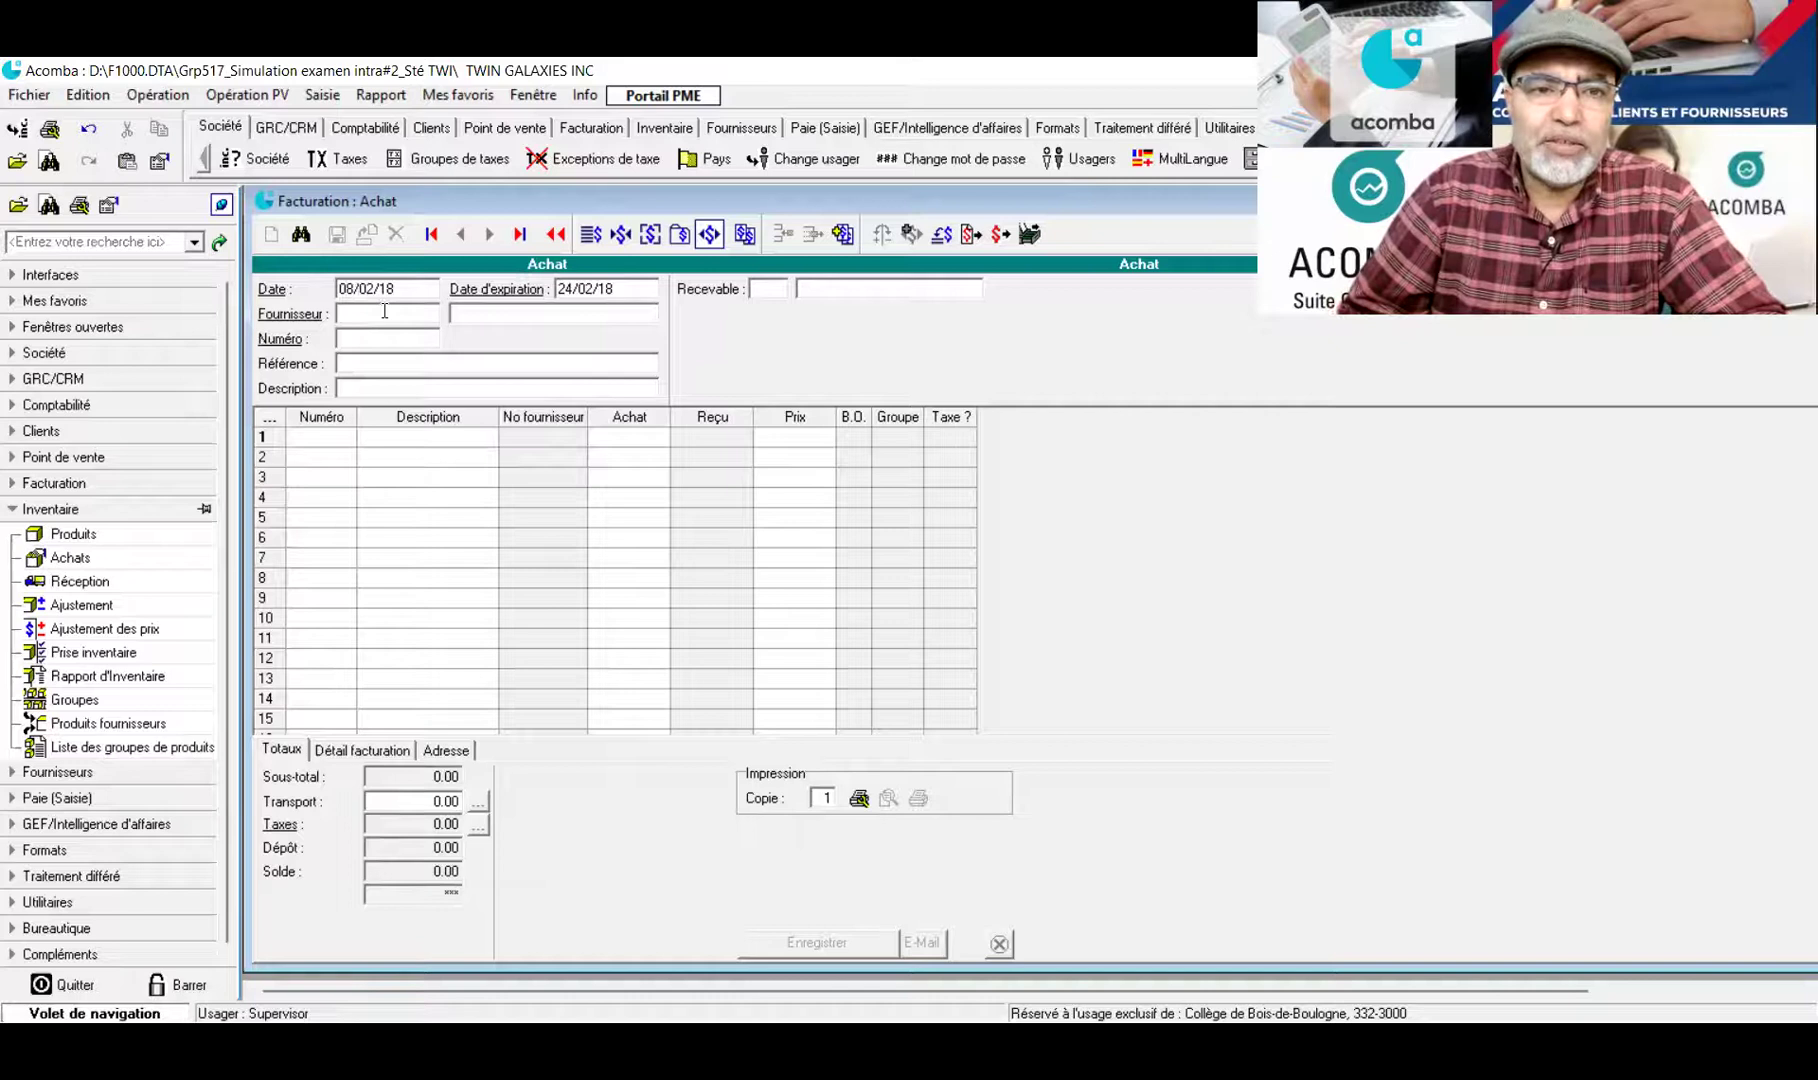
Pick KIDS WORLD INC. from the supplier lookup as the purchase's supplier
double_click(383, 313)
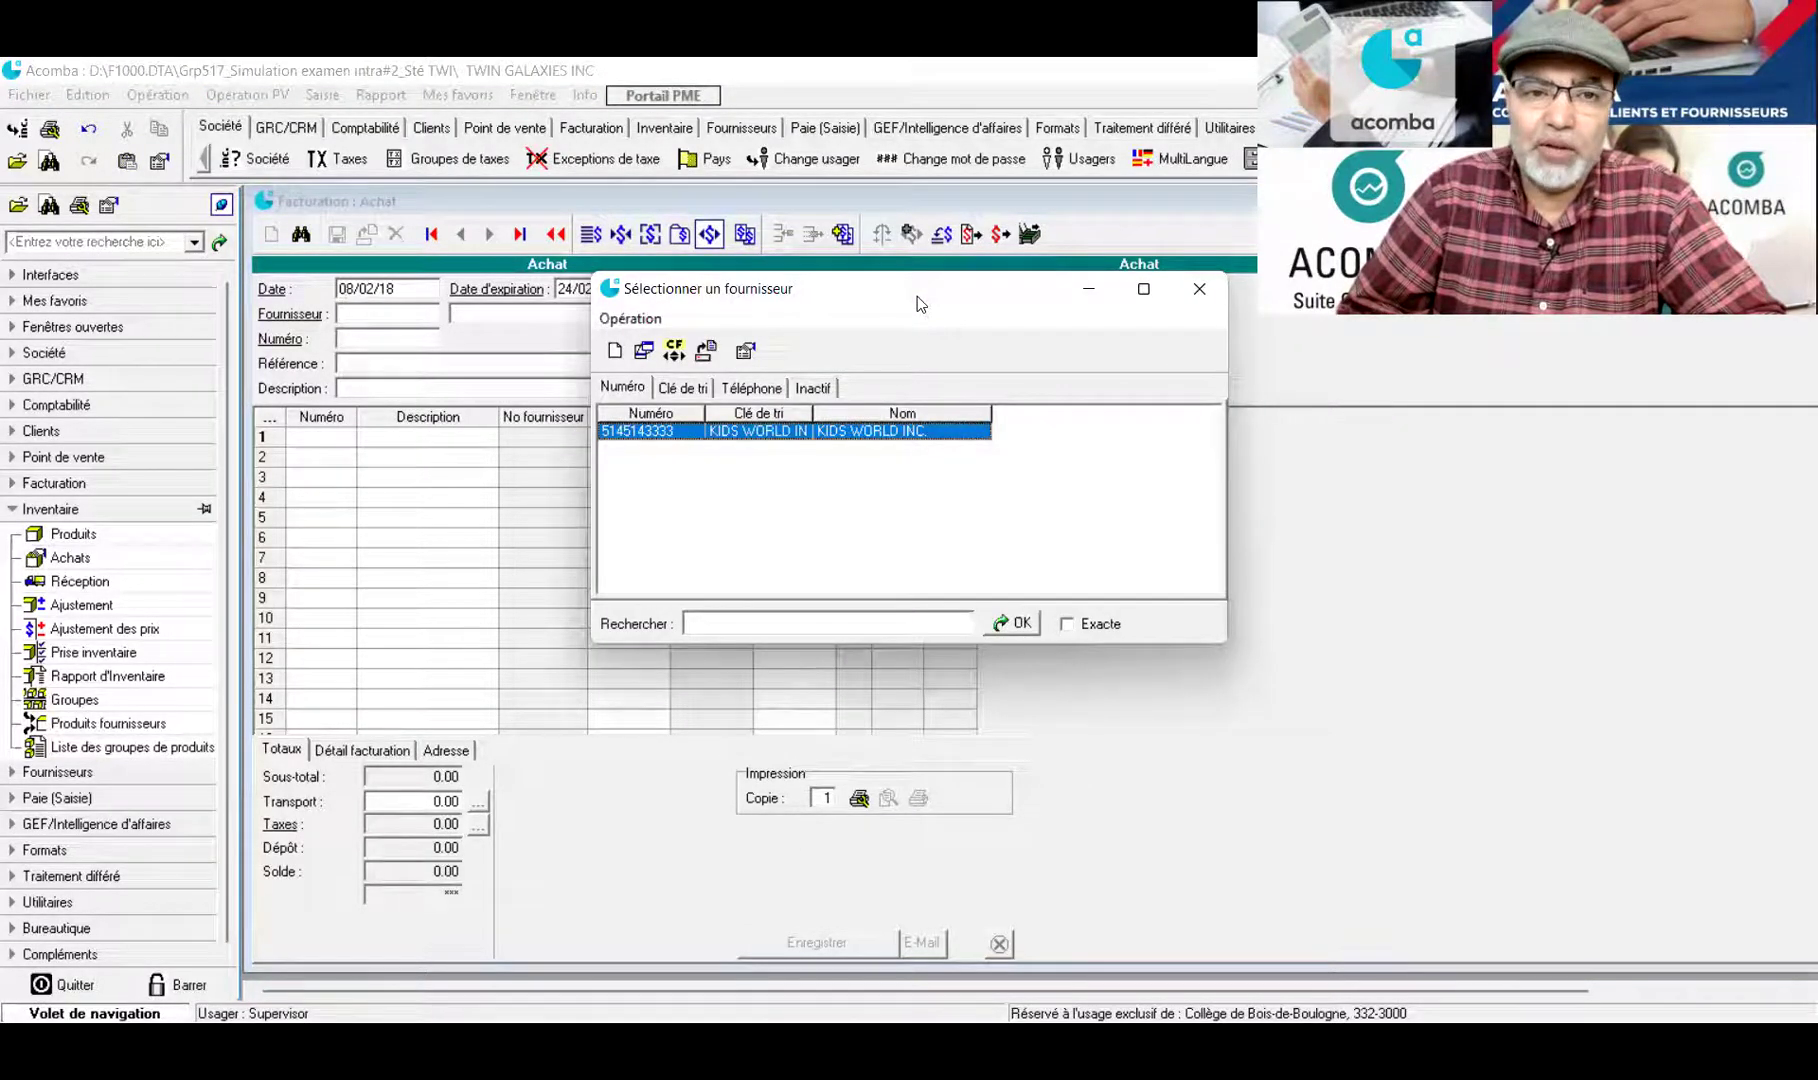
left_click_drag(918, 295, 810, 210)
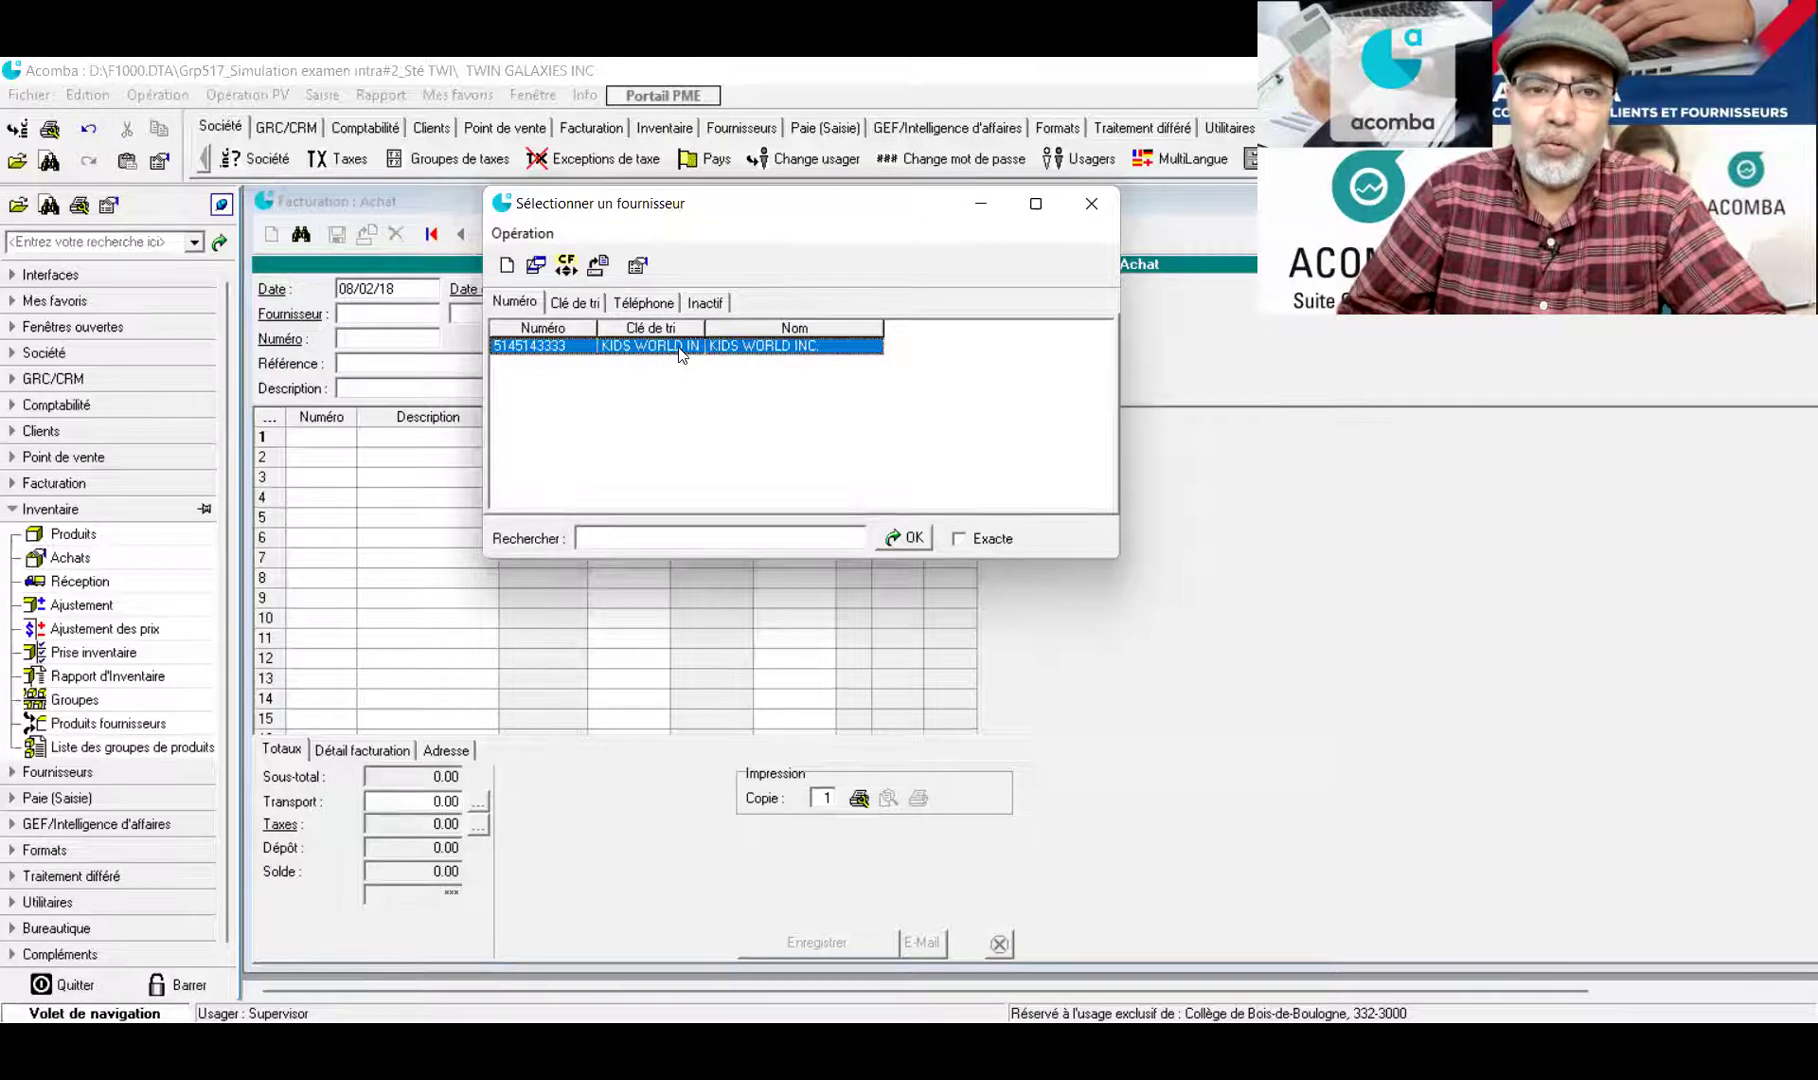
double_click(668, 346)
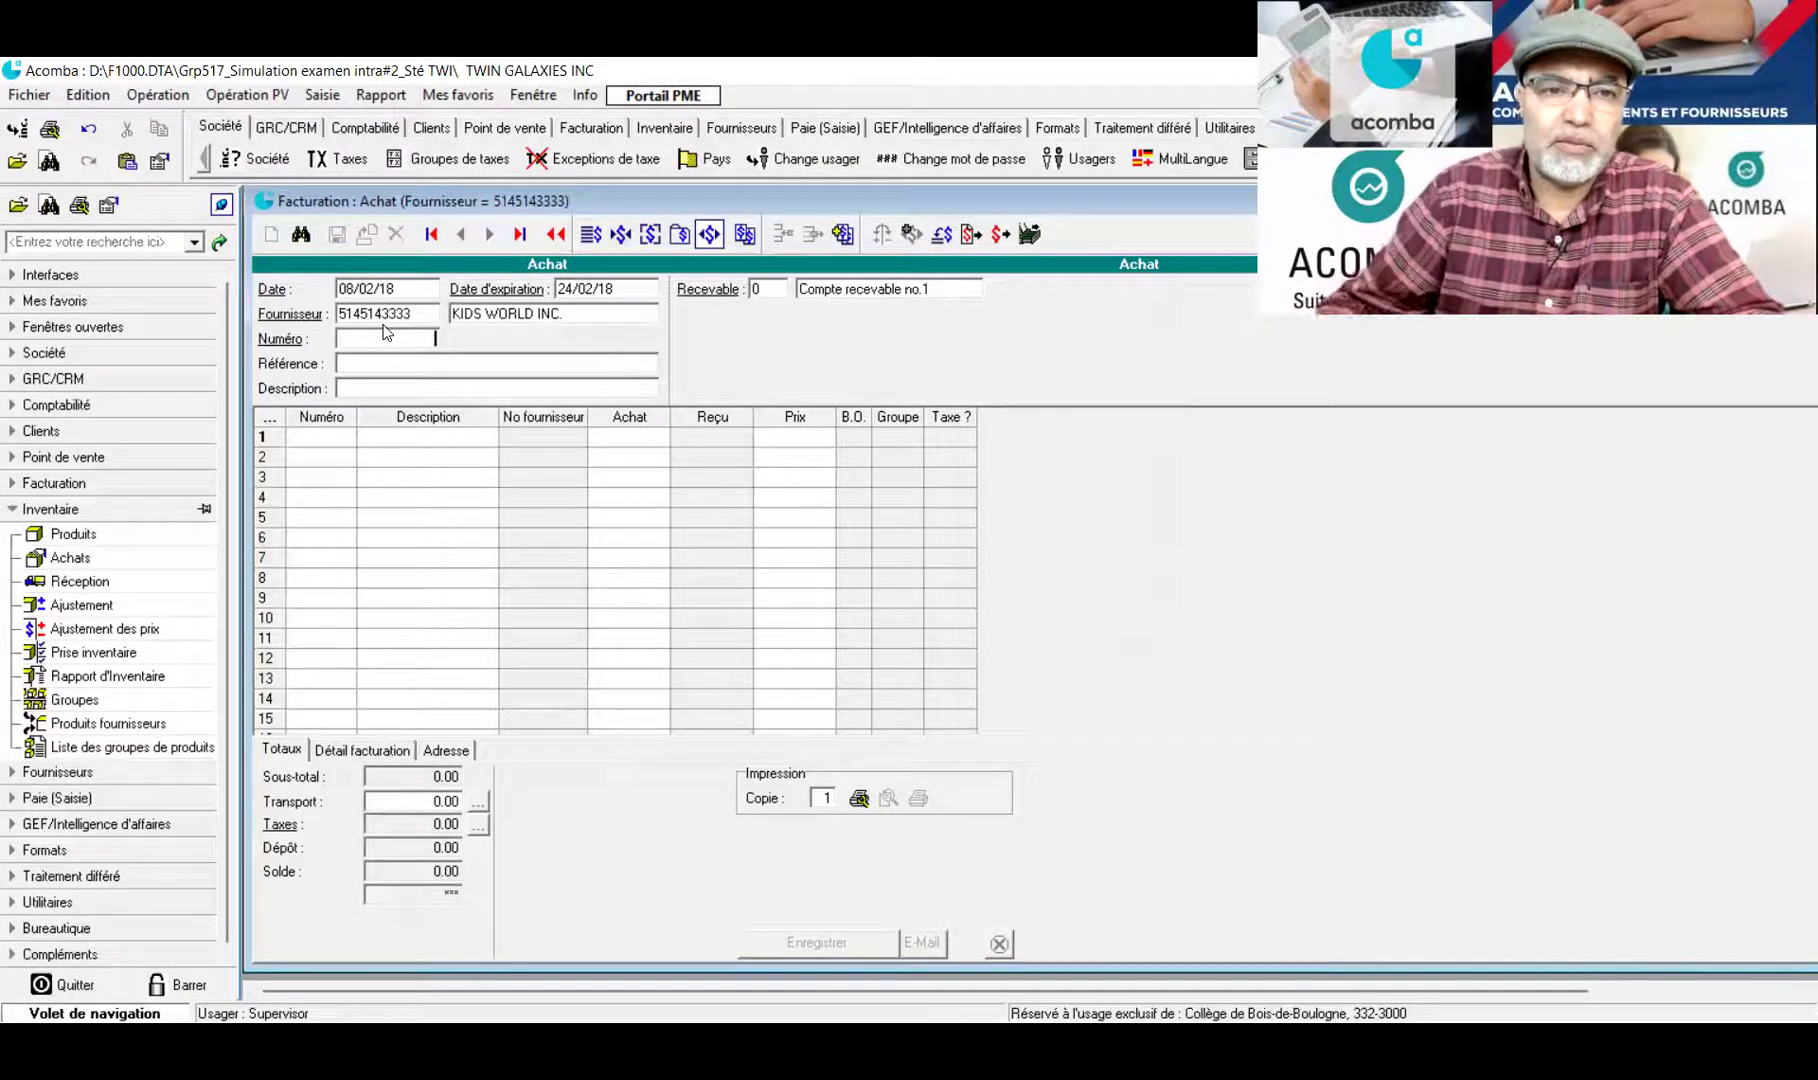
Enter 1 in the purchase Numéro field
type("1")
left_click(447, 362)
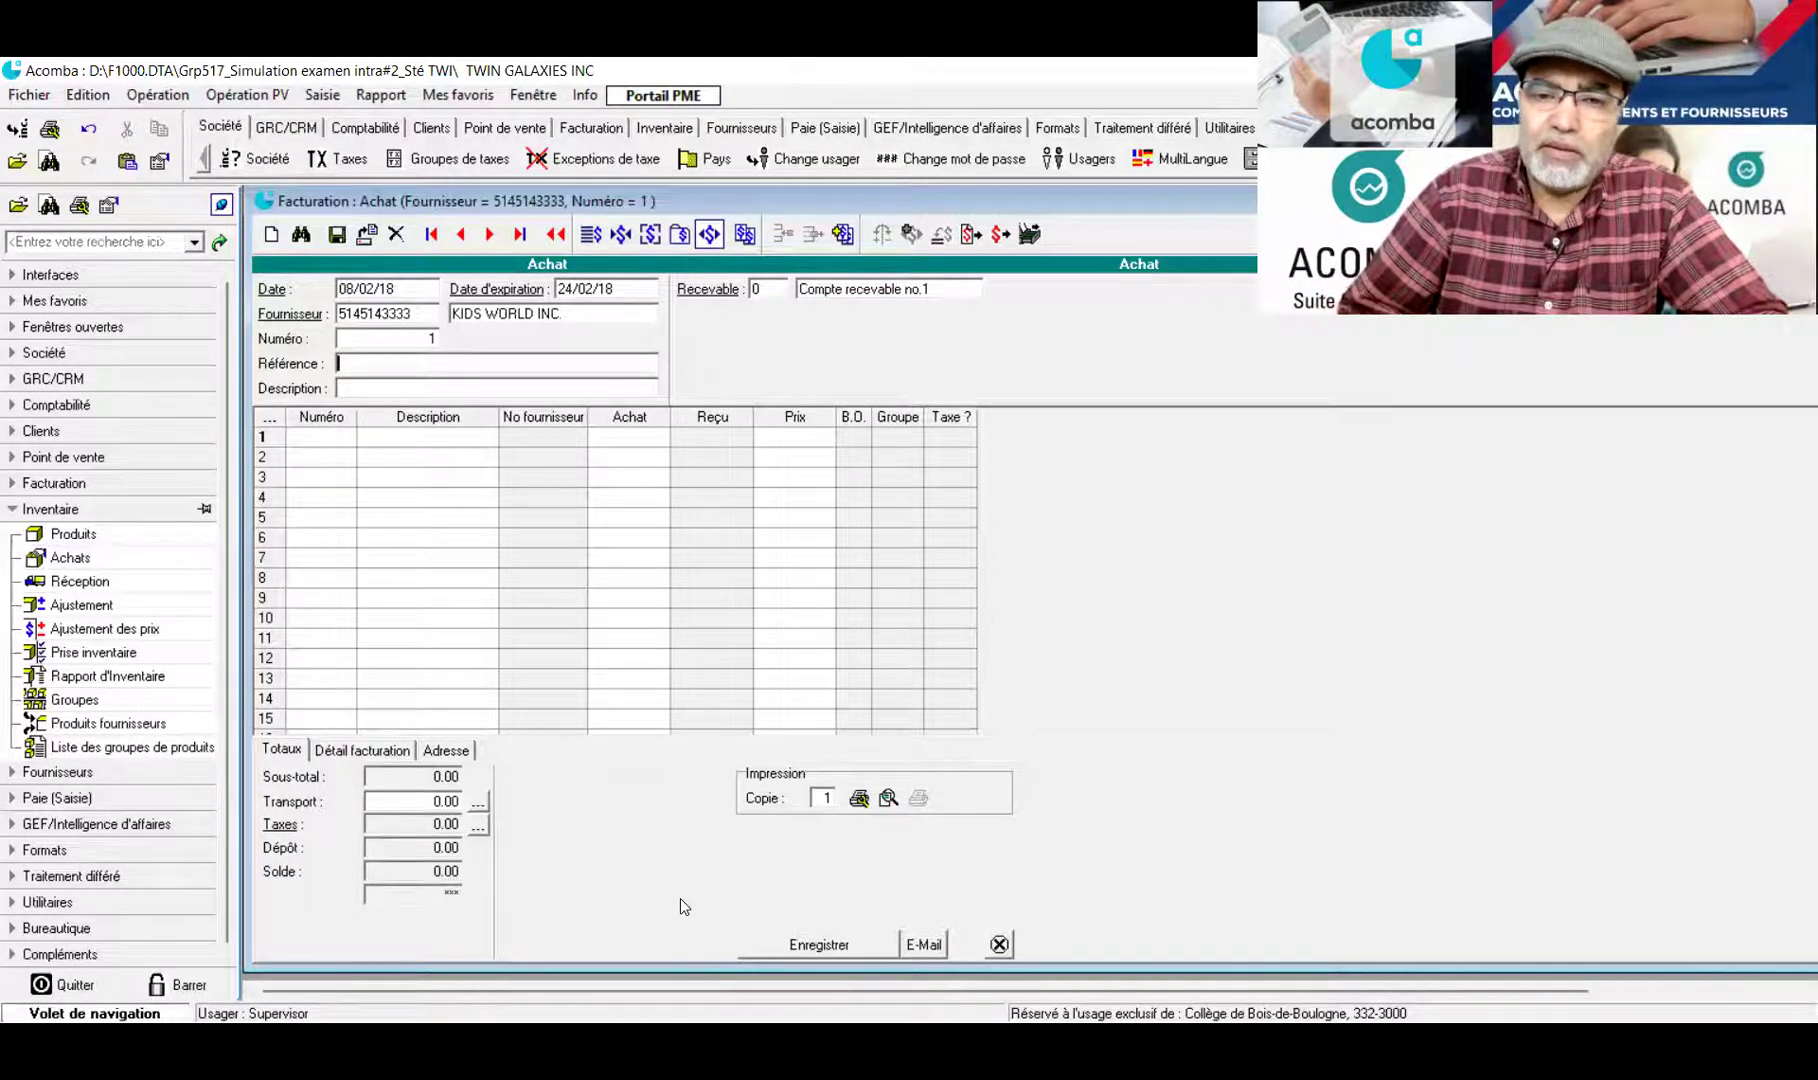
left_click(1320, 673)
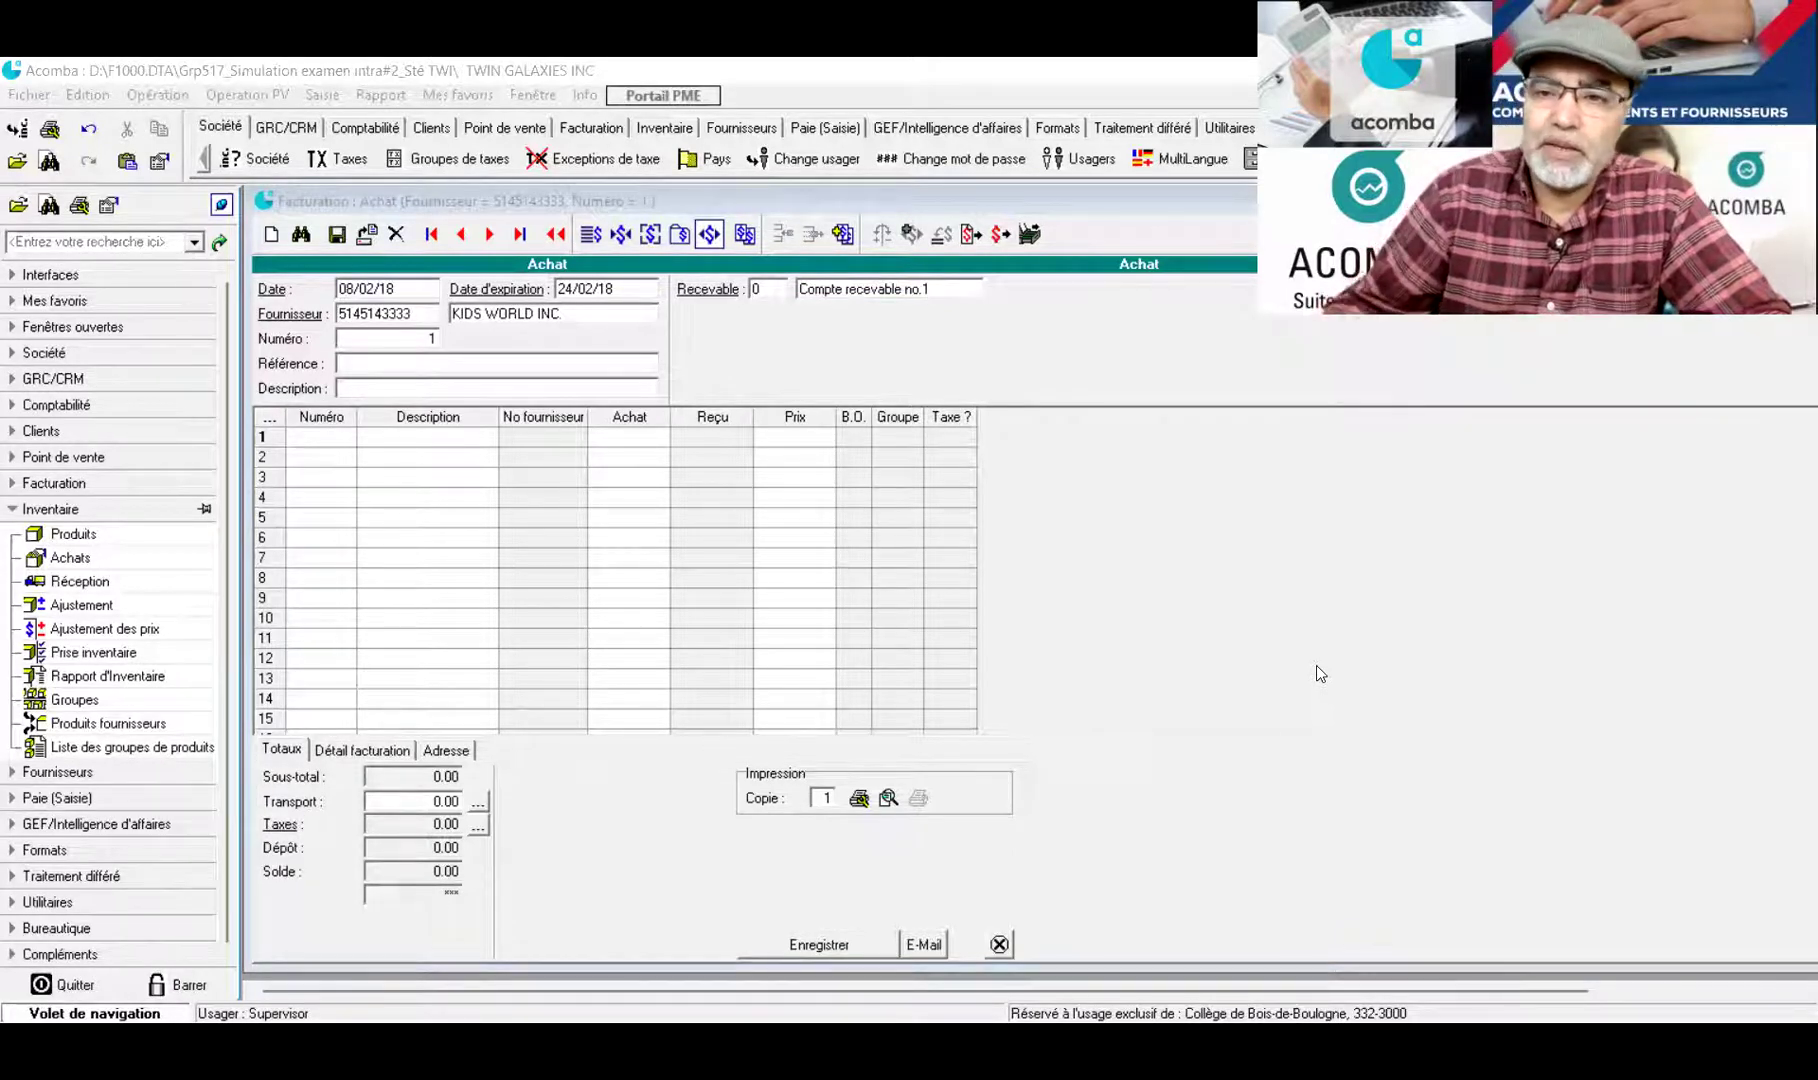
left_click(407, 361)
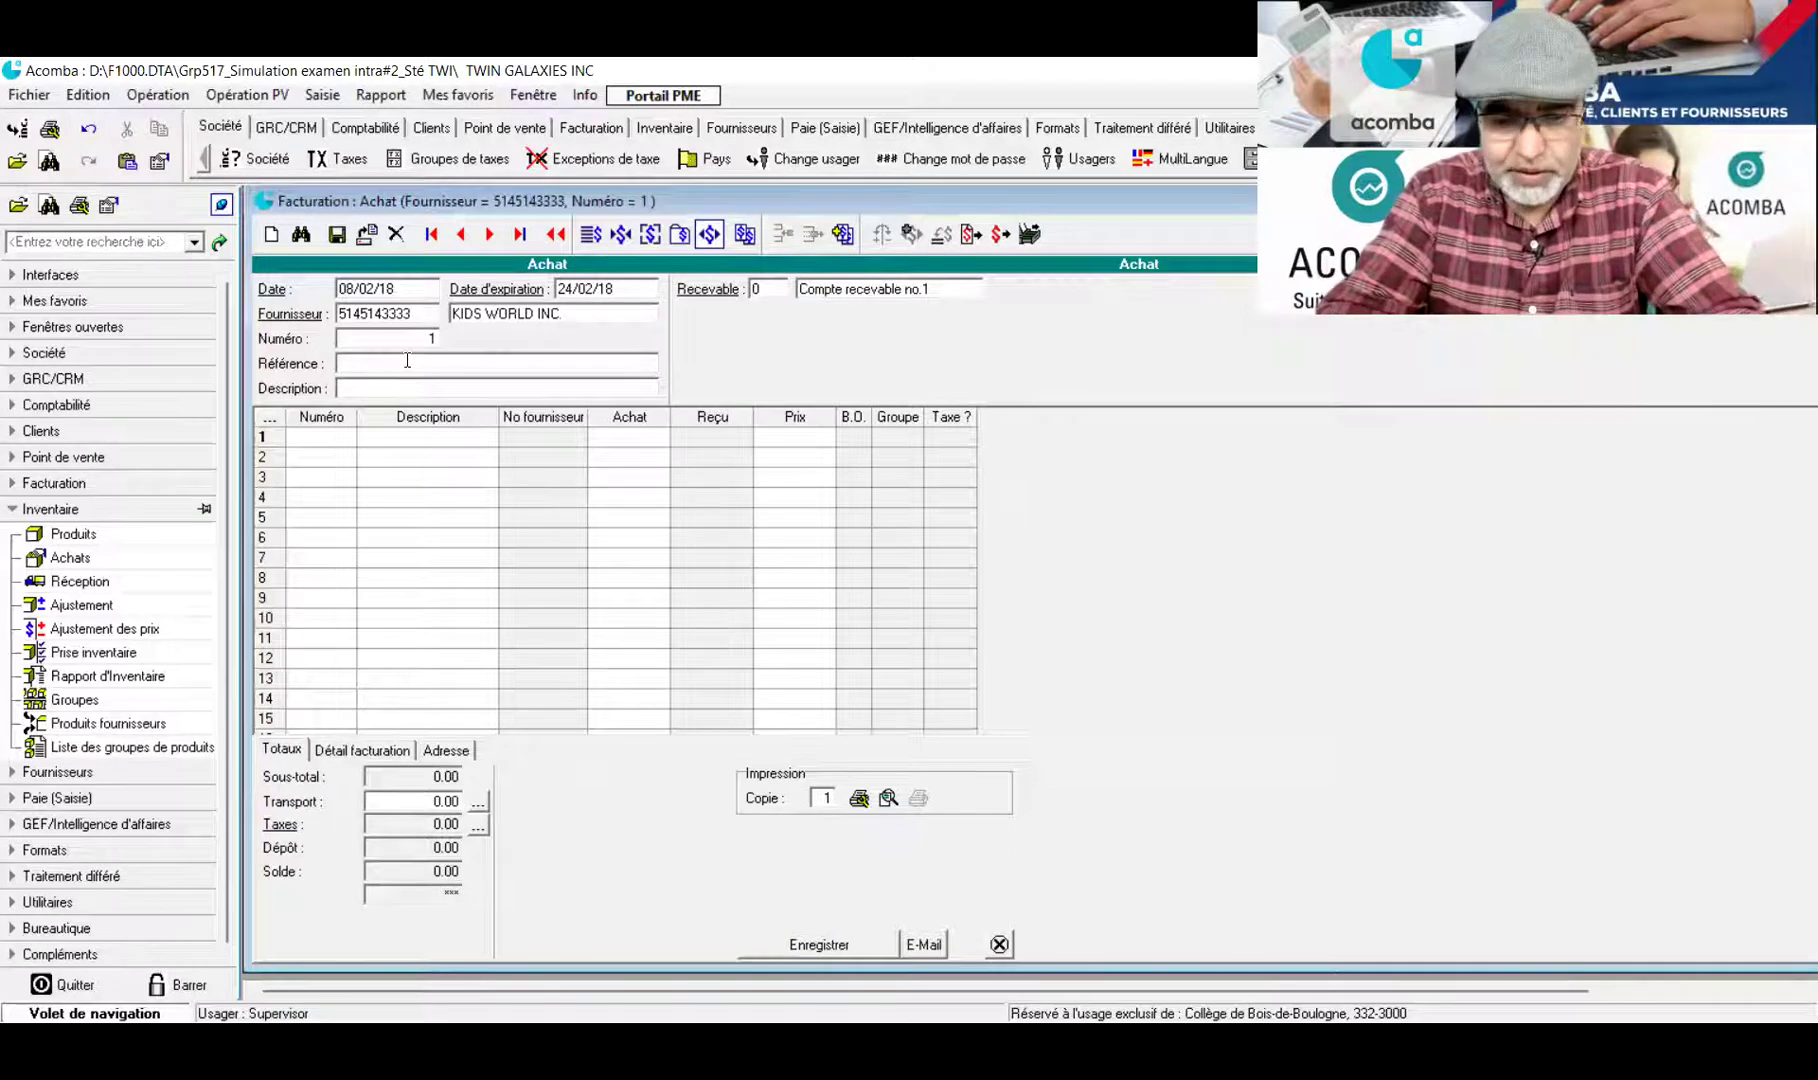
Enter the purchase reference 'Devis#DEV du 05-01-2018'
type("Devis")
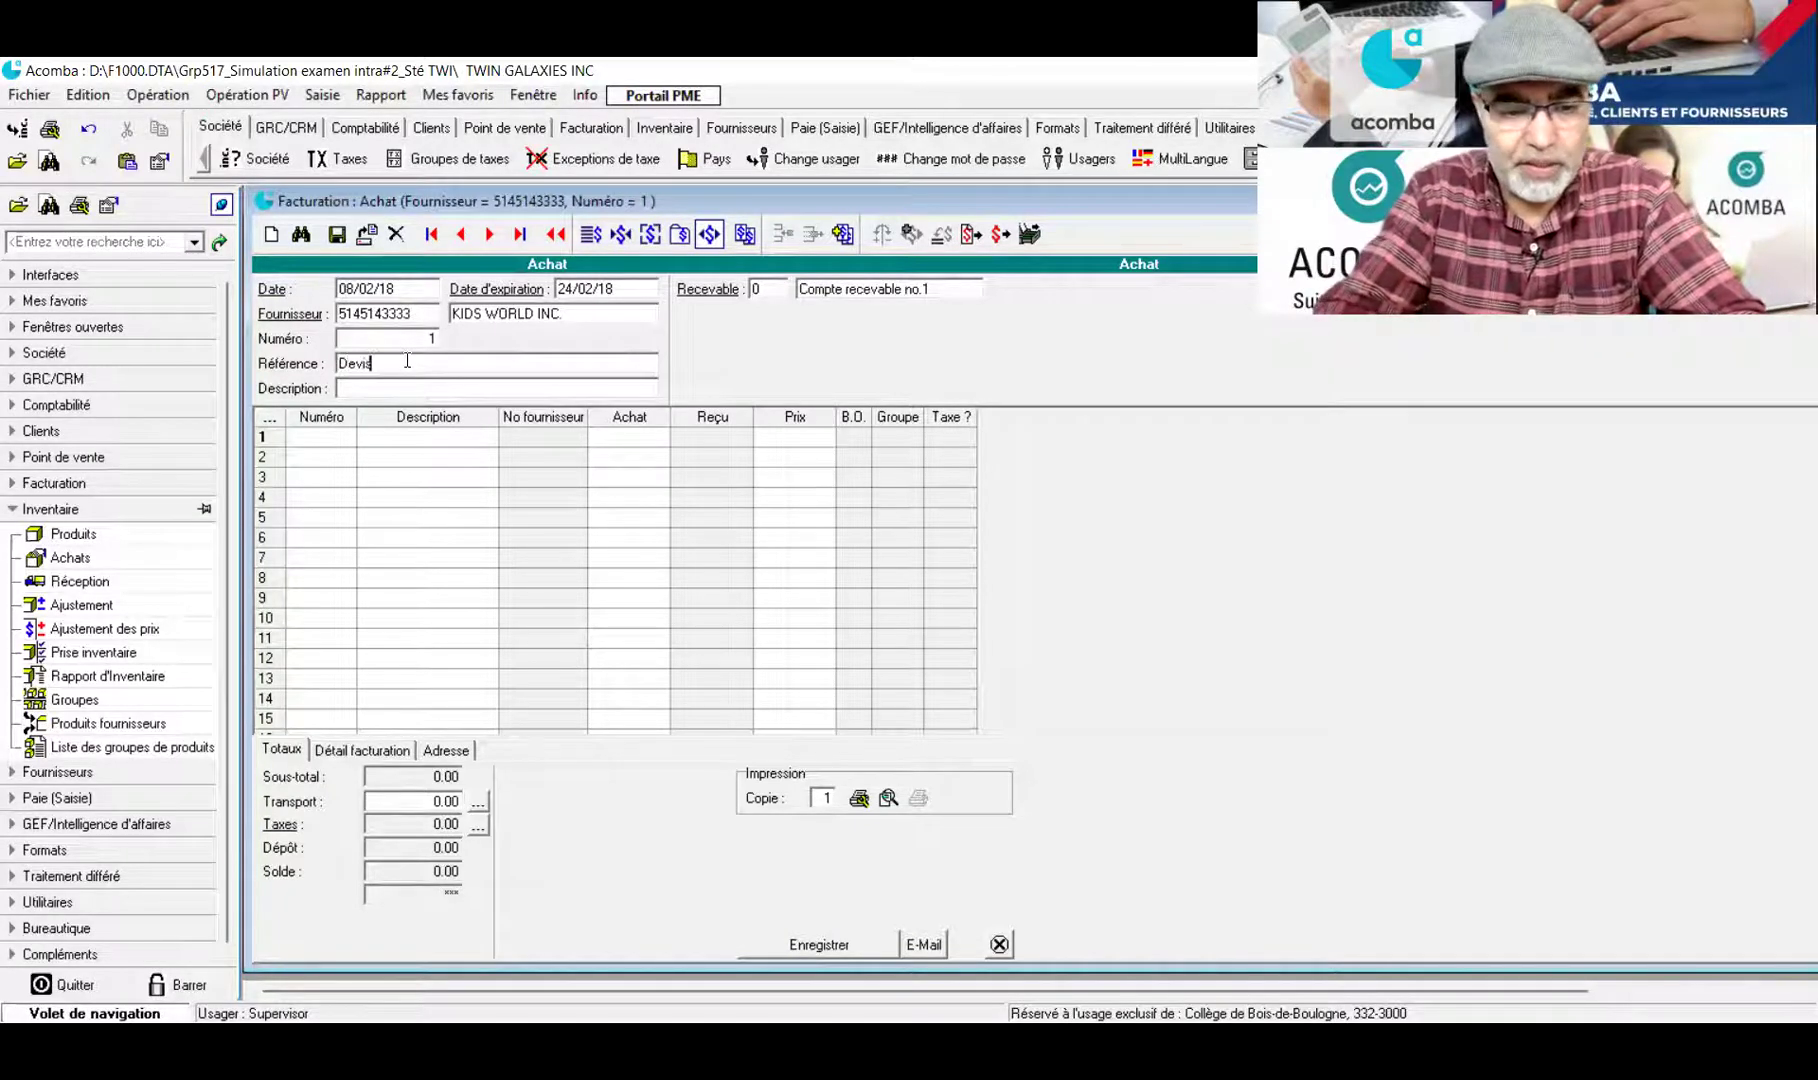
type("#DEV")
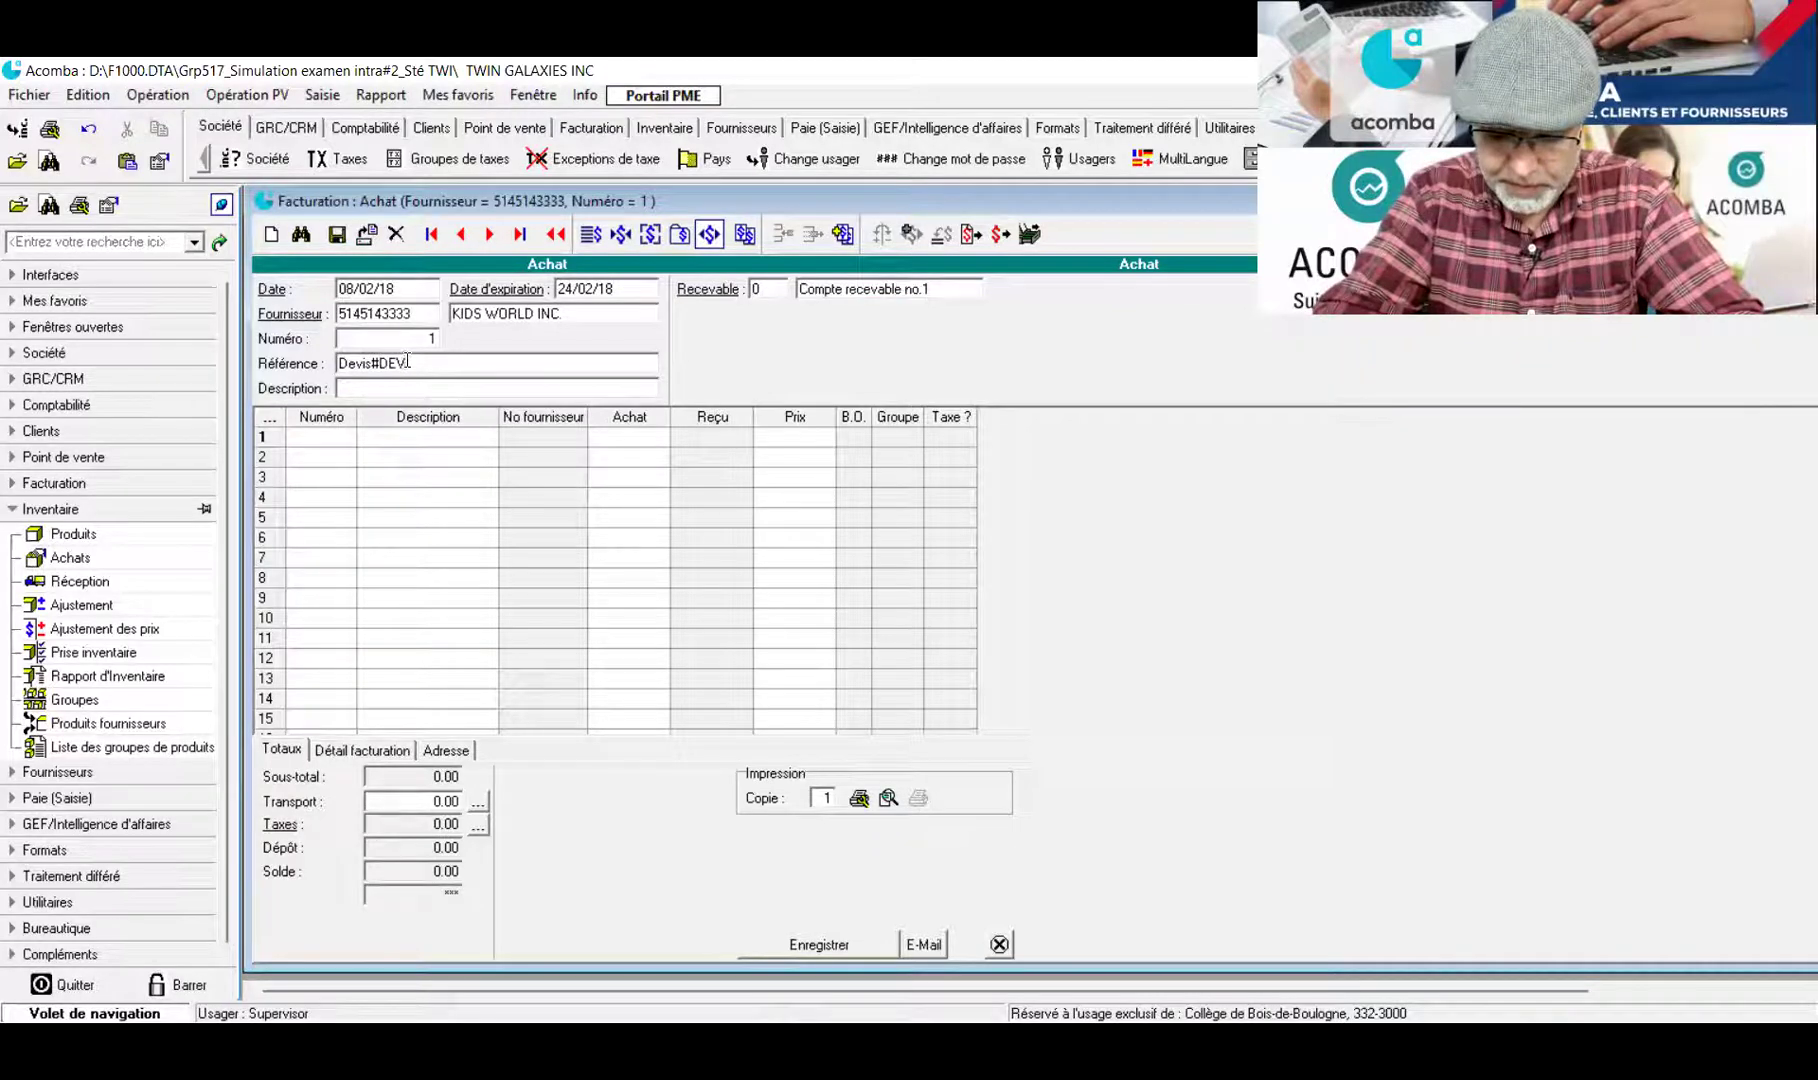
type(" du")
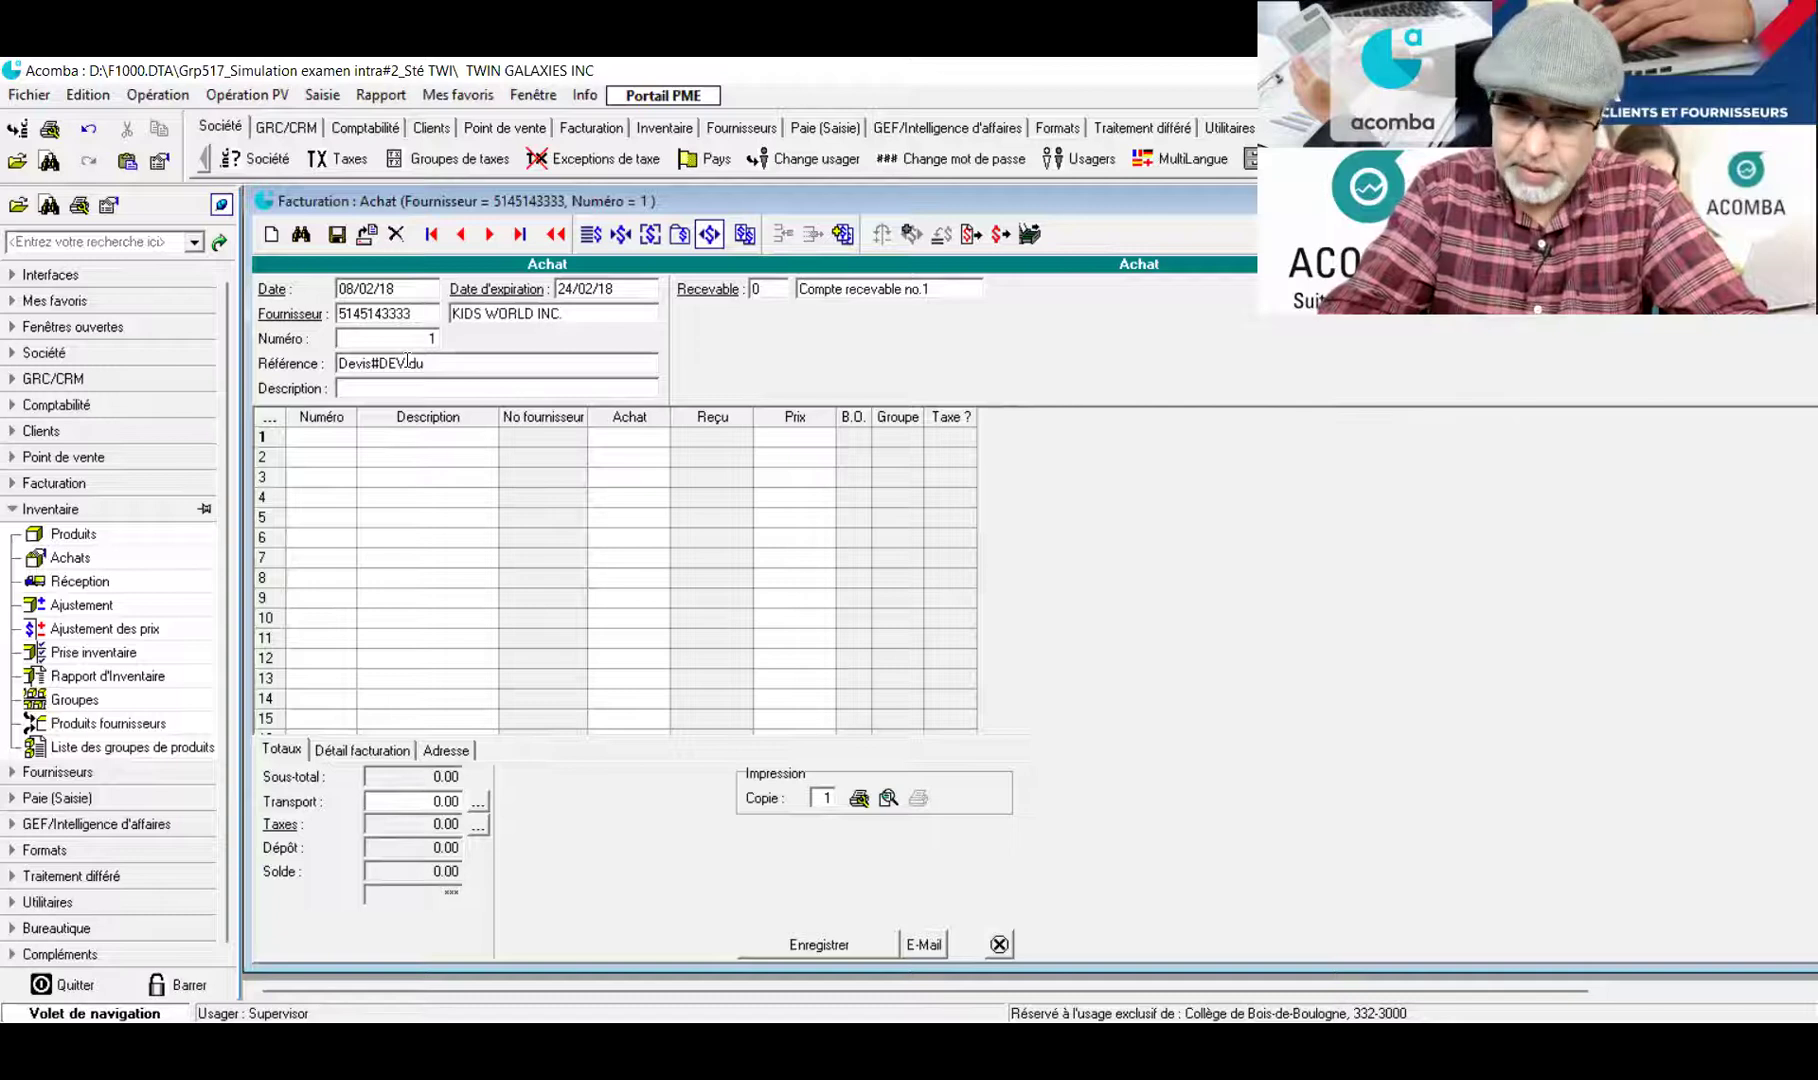
type(" --")
key("Tab")
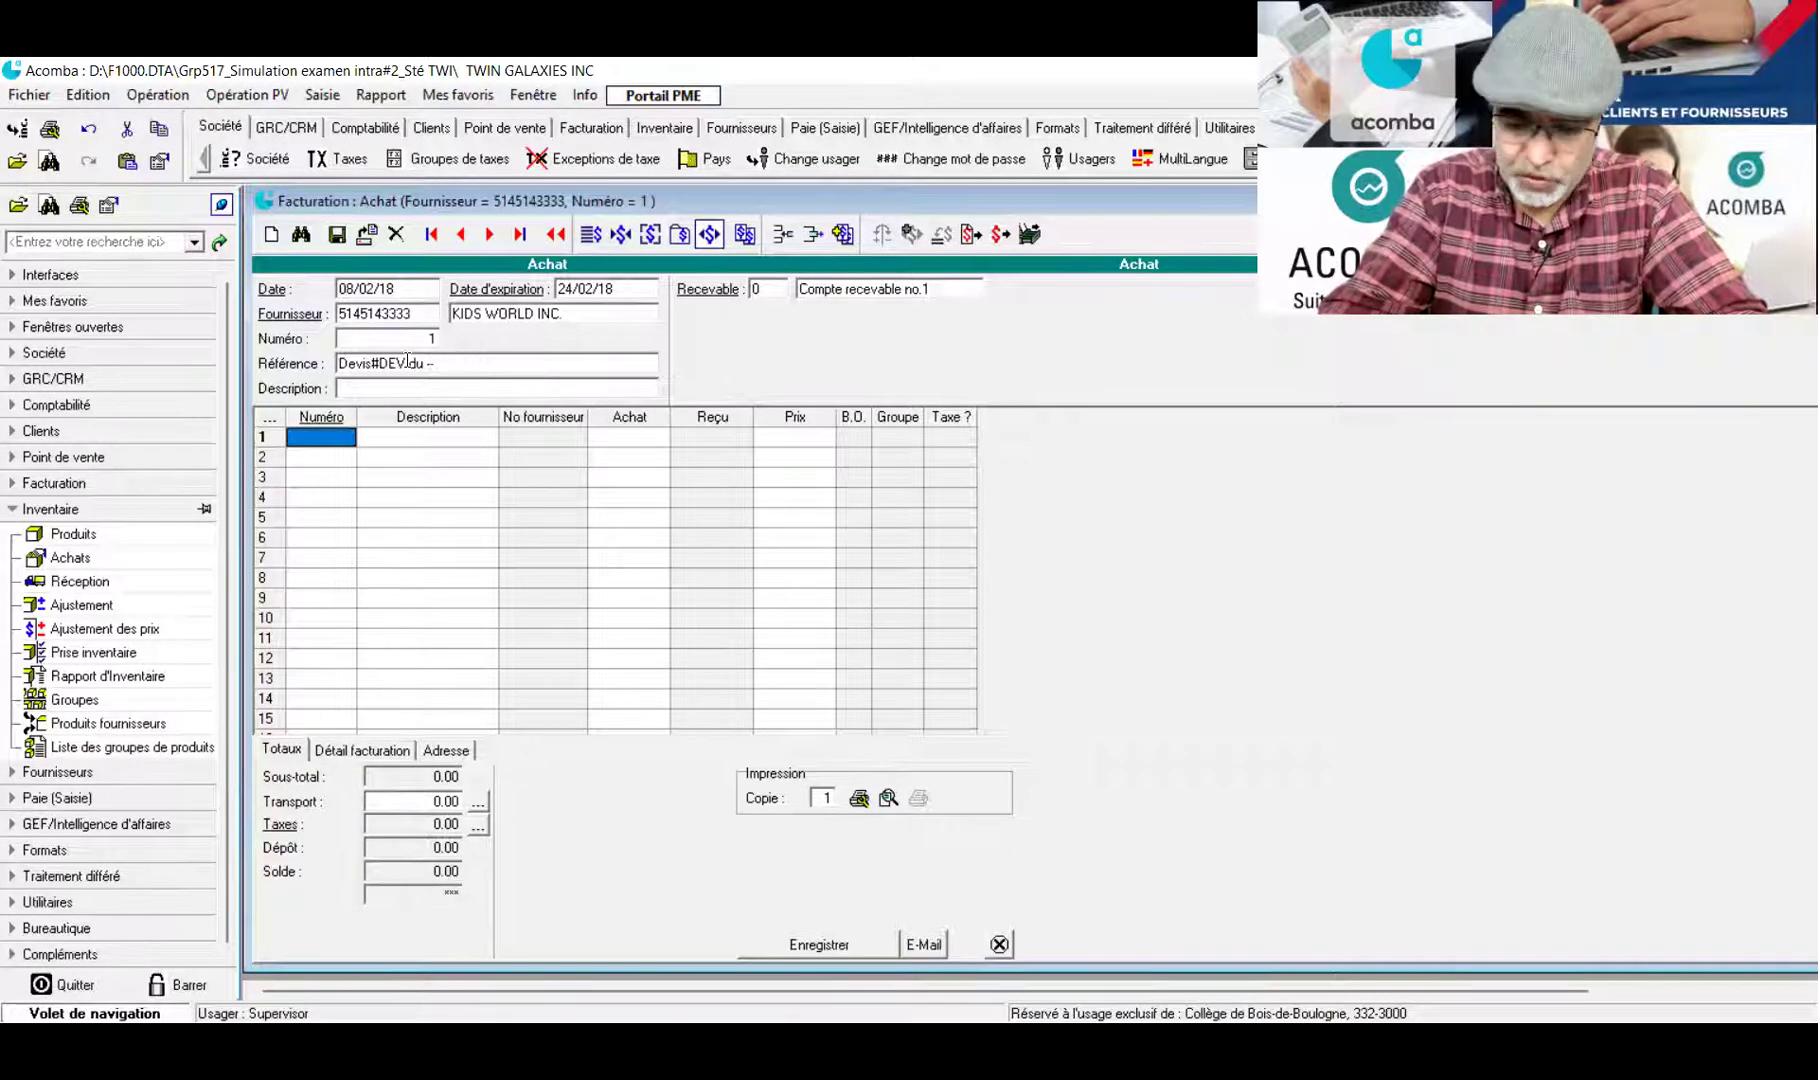
key("shift+Tab")
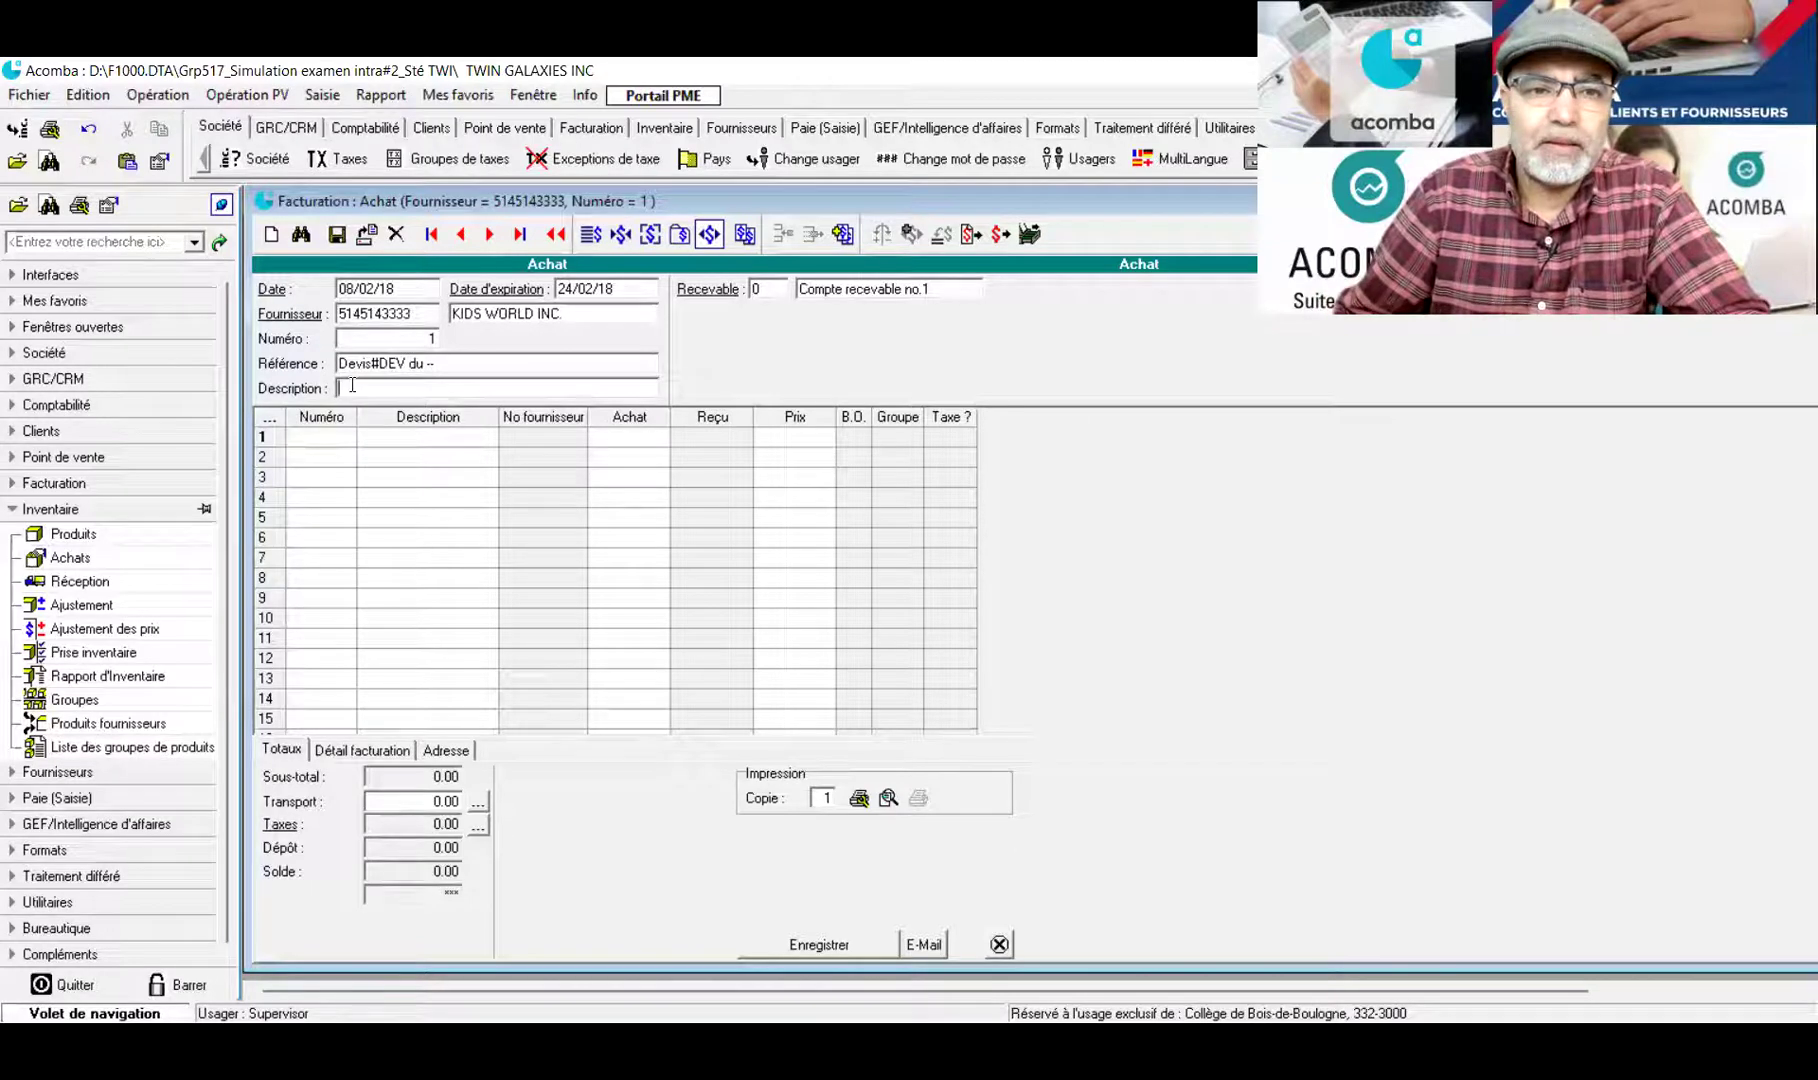
left_click(441, 366)
left_click(442, 366)
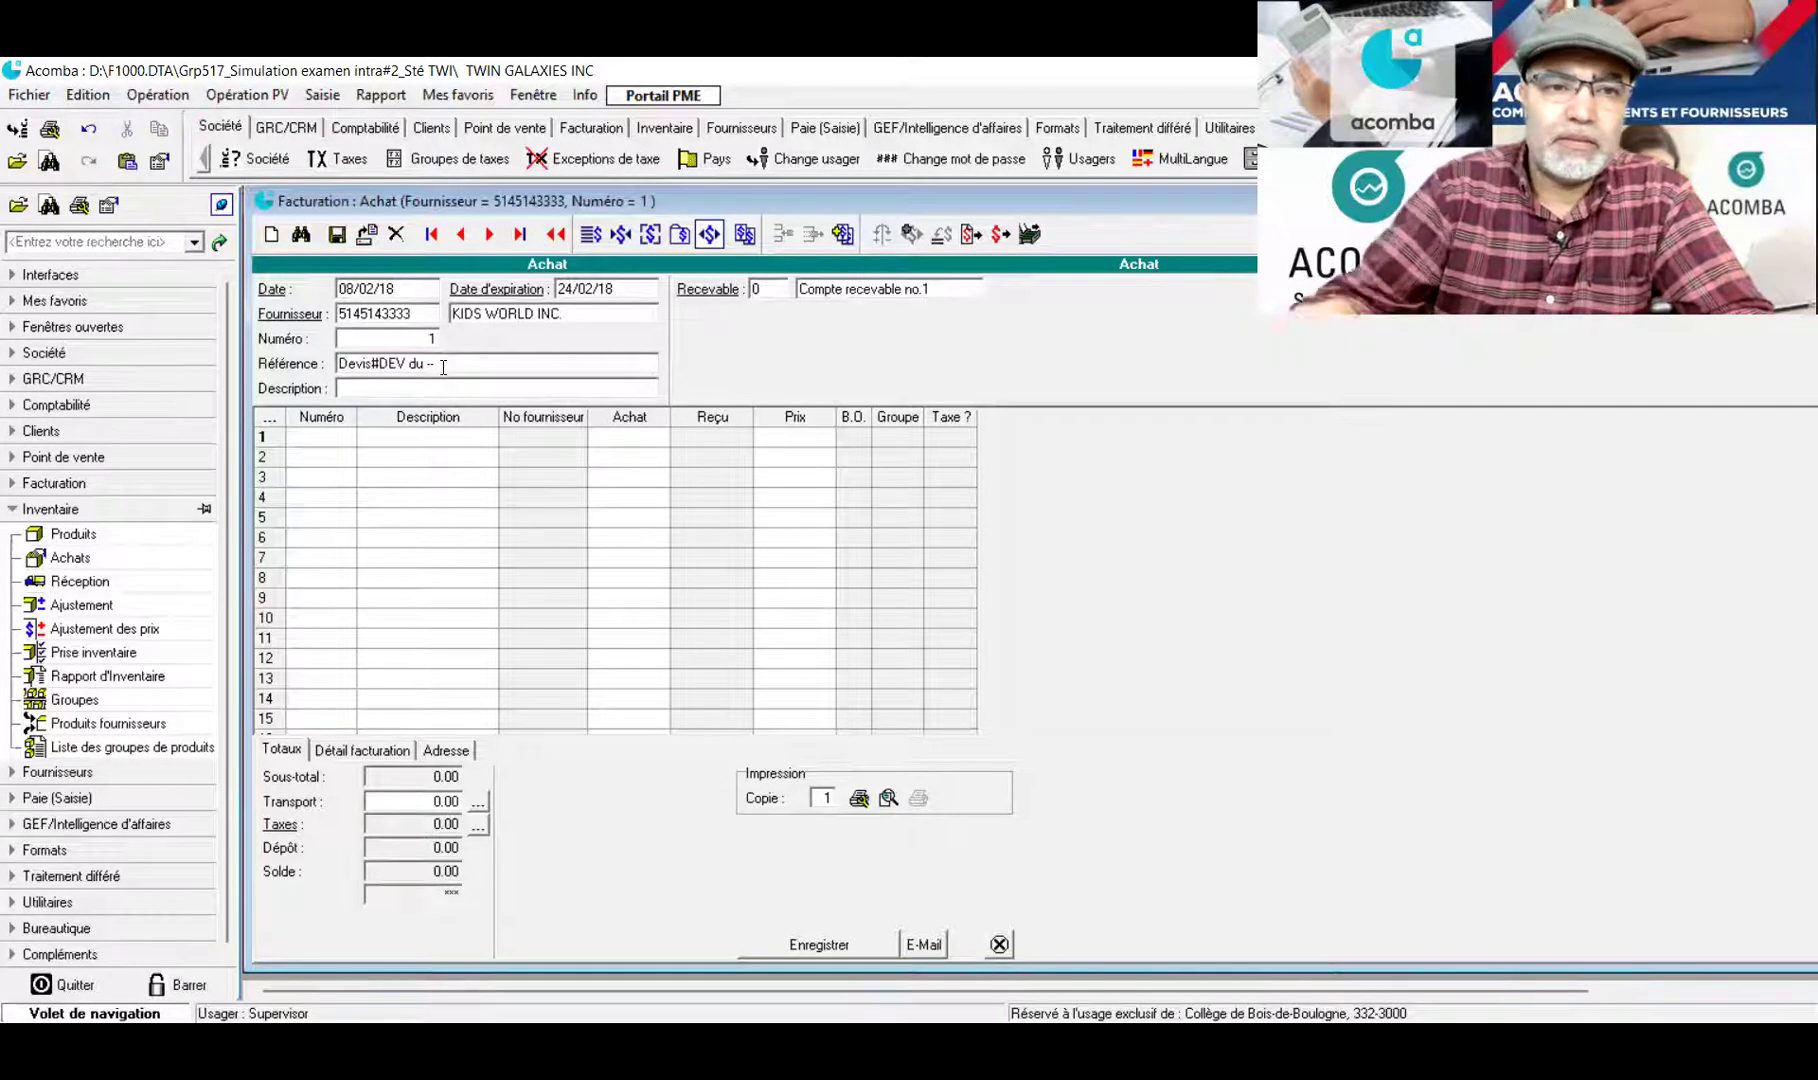
key("BackSpace")
key("BackSpace")
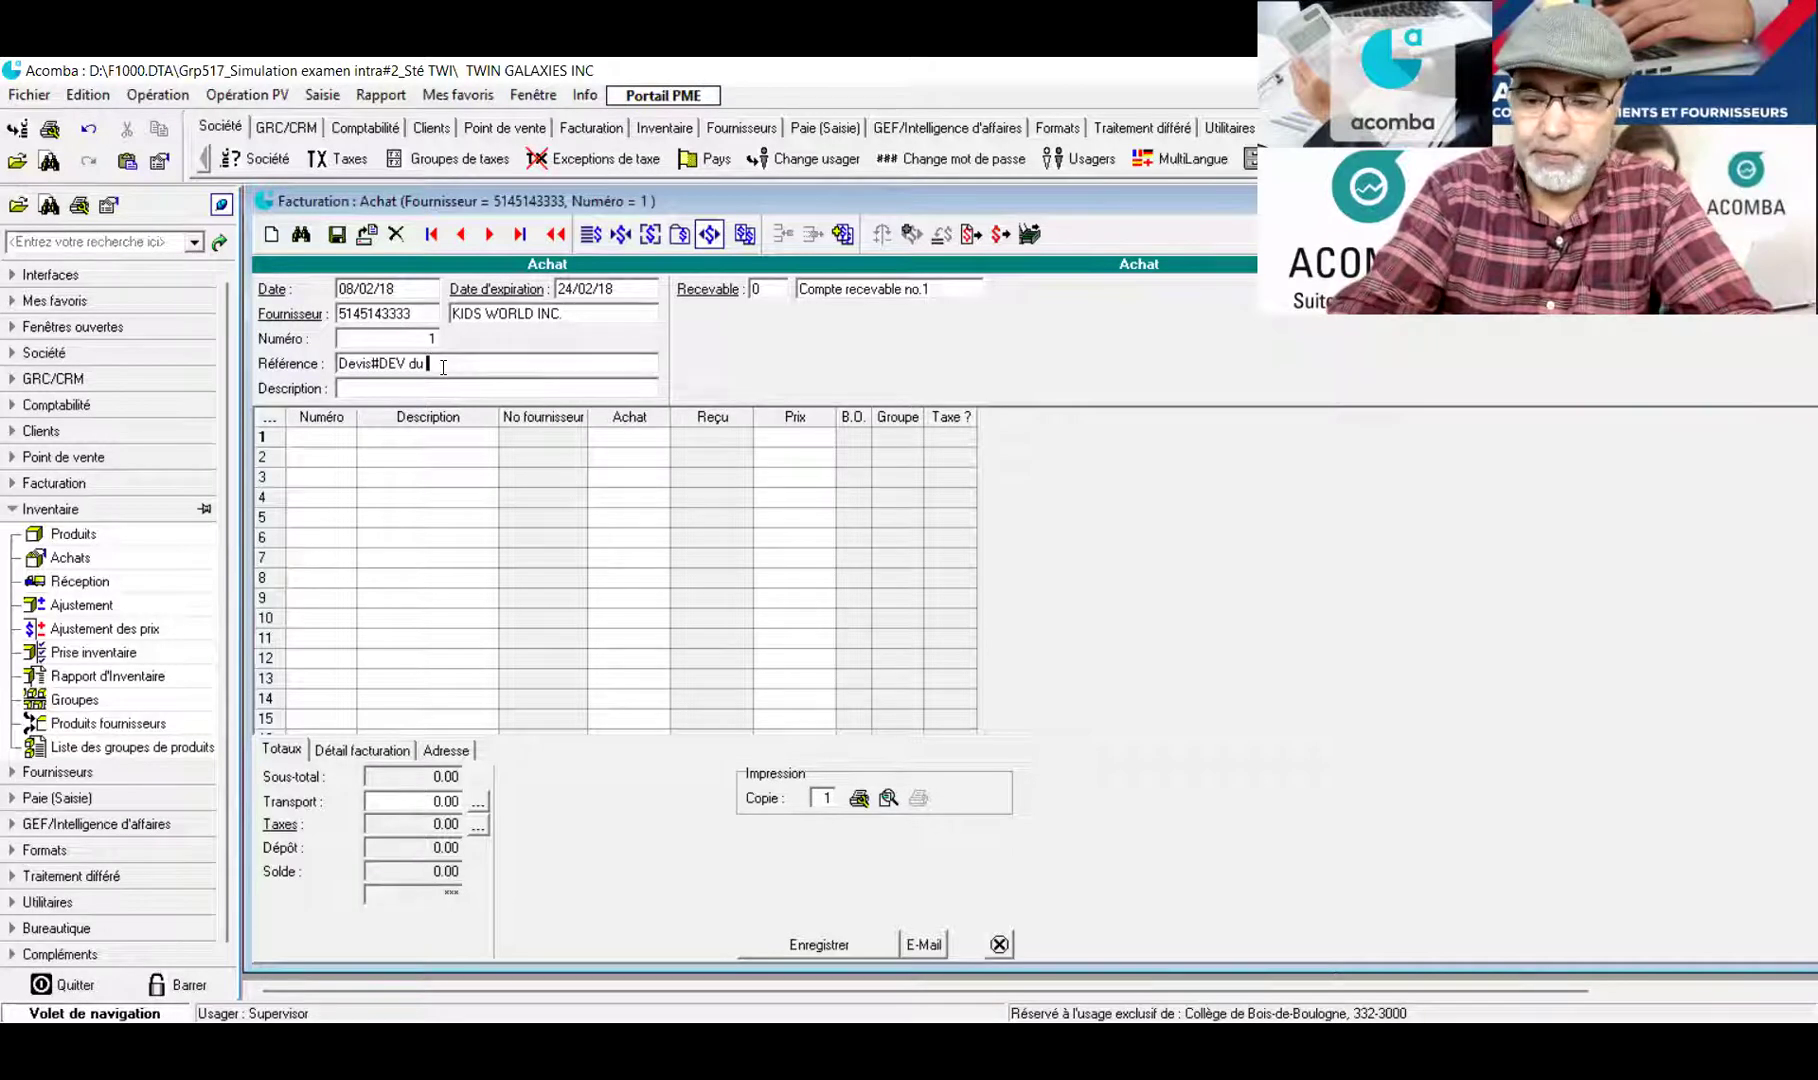
type("05-01-2018")
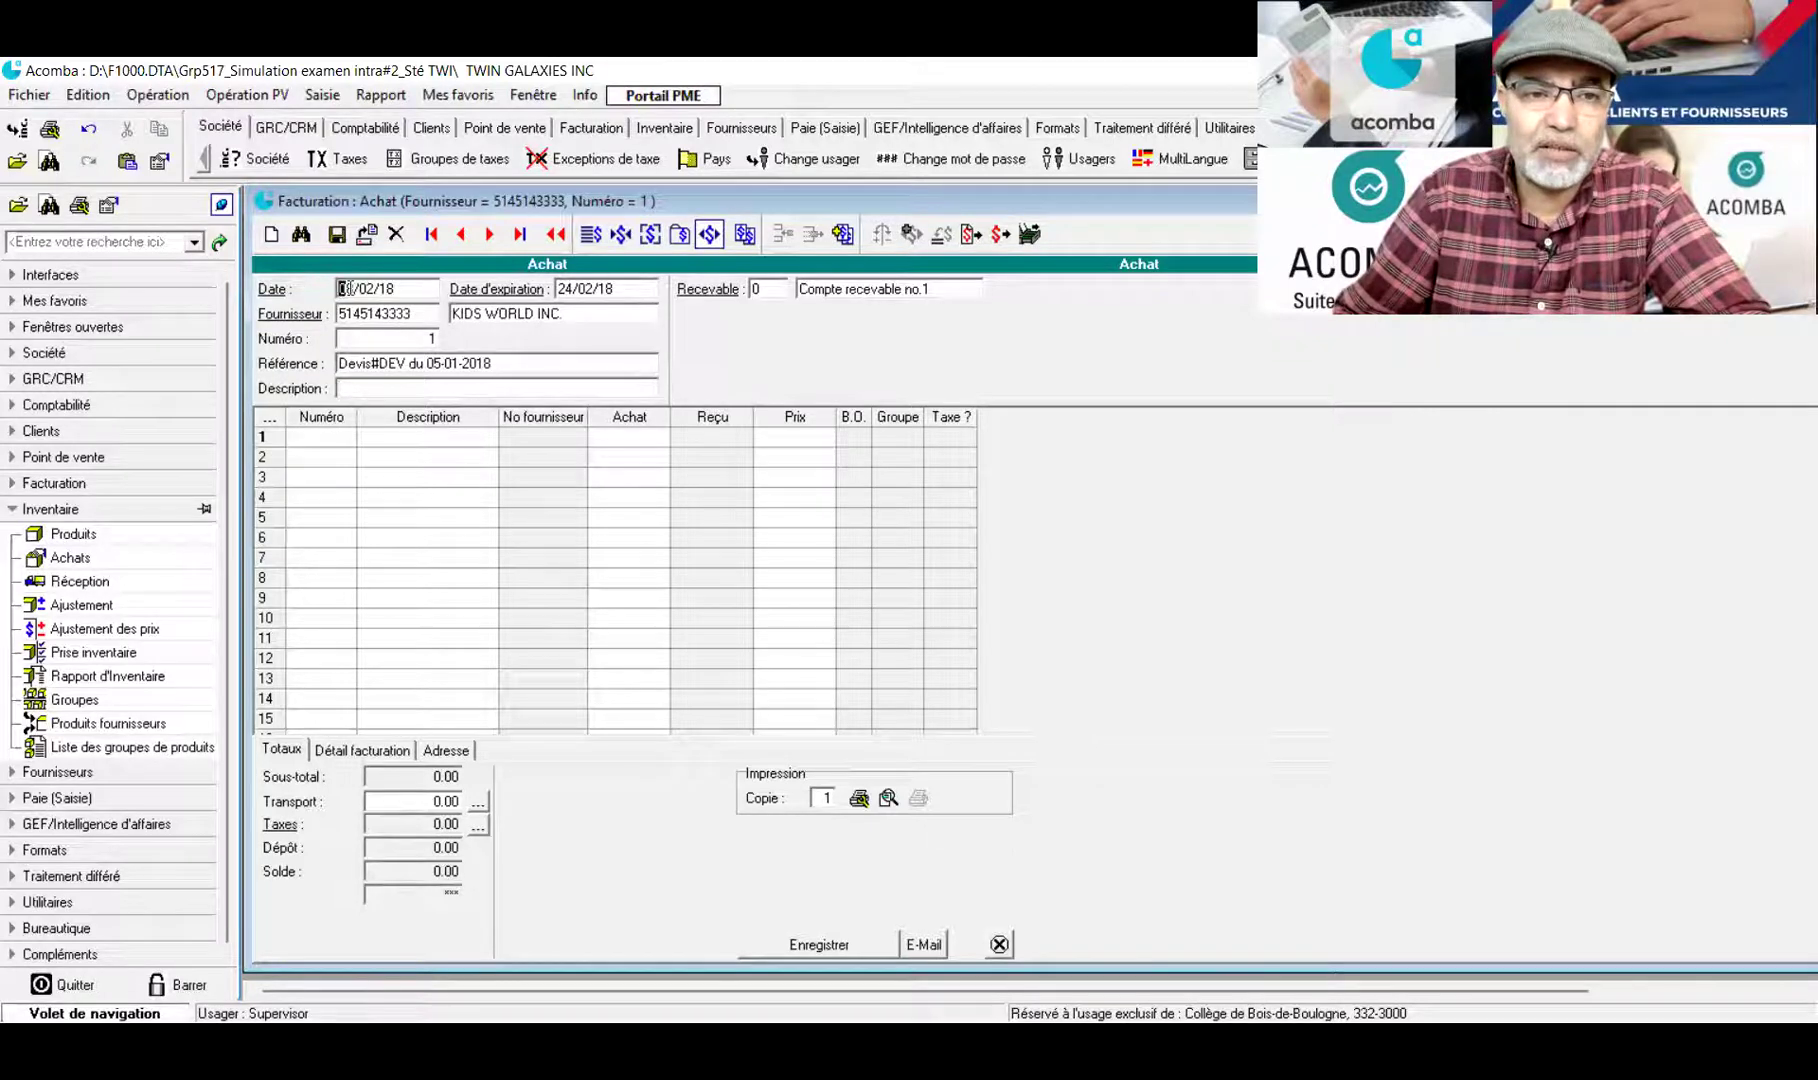
Correct the purchase date to 08/01/18 and go to the first item line
left_click_drag(364, 289, 371, 289)
type("1")
key("Tab")
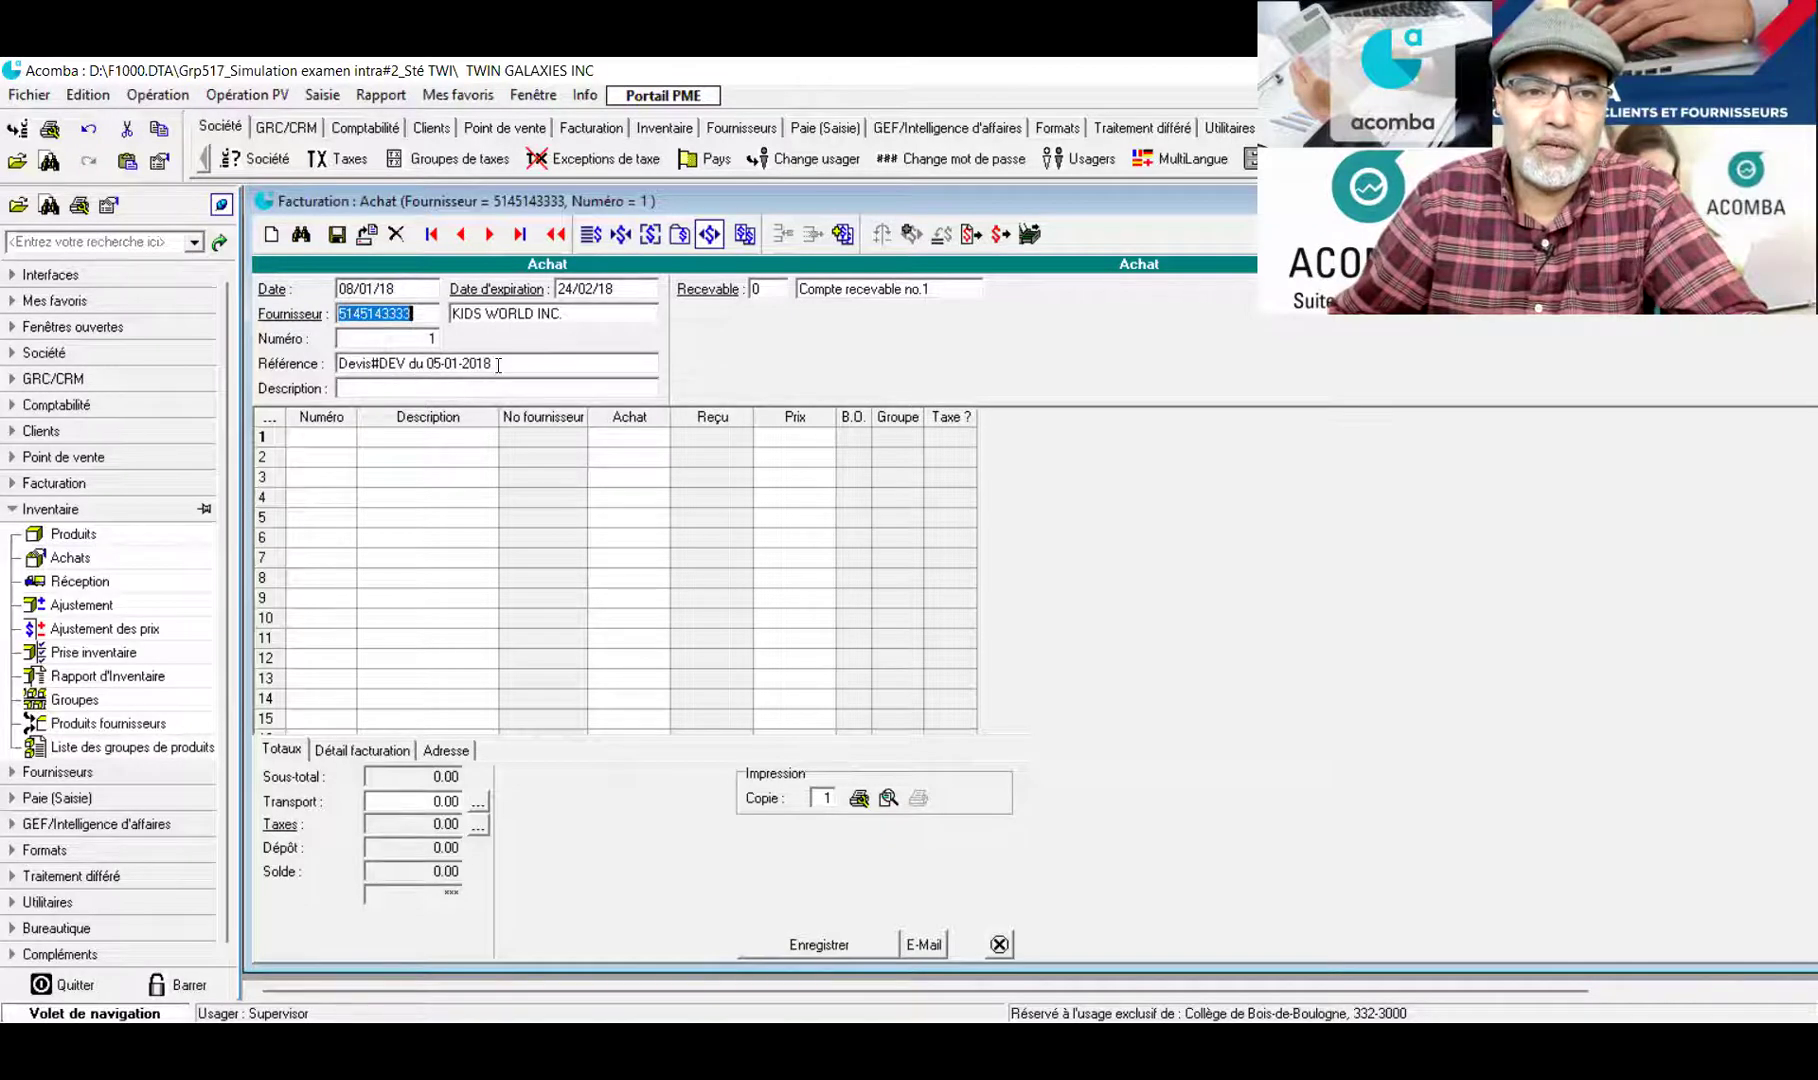
left_click(320, 446)
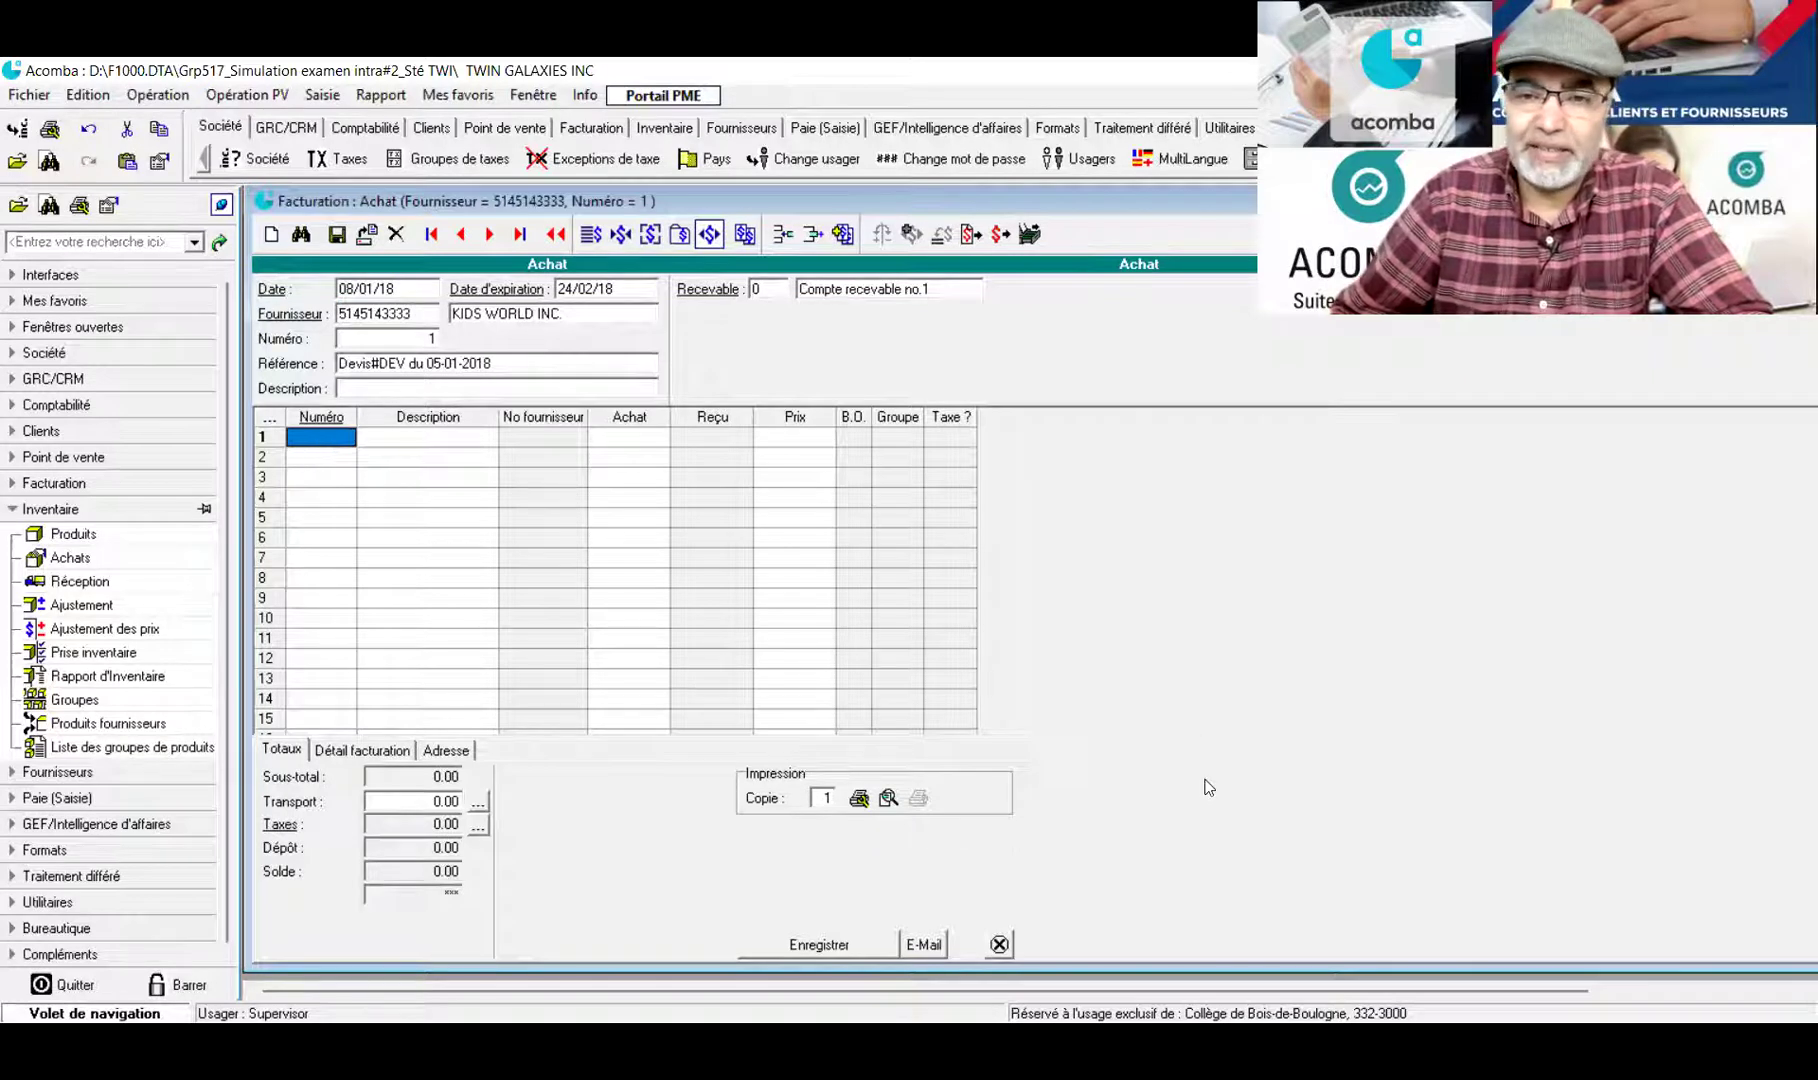
left_click(337, 445)
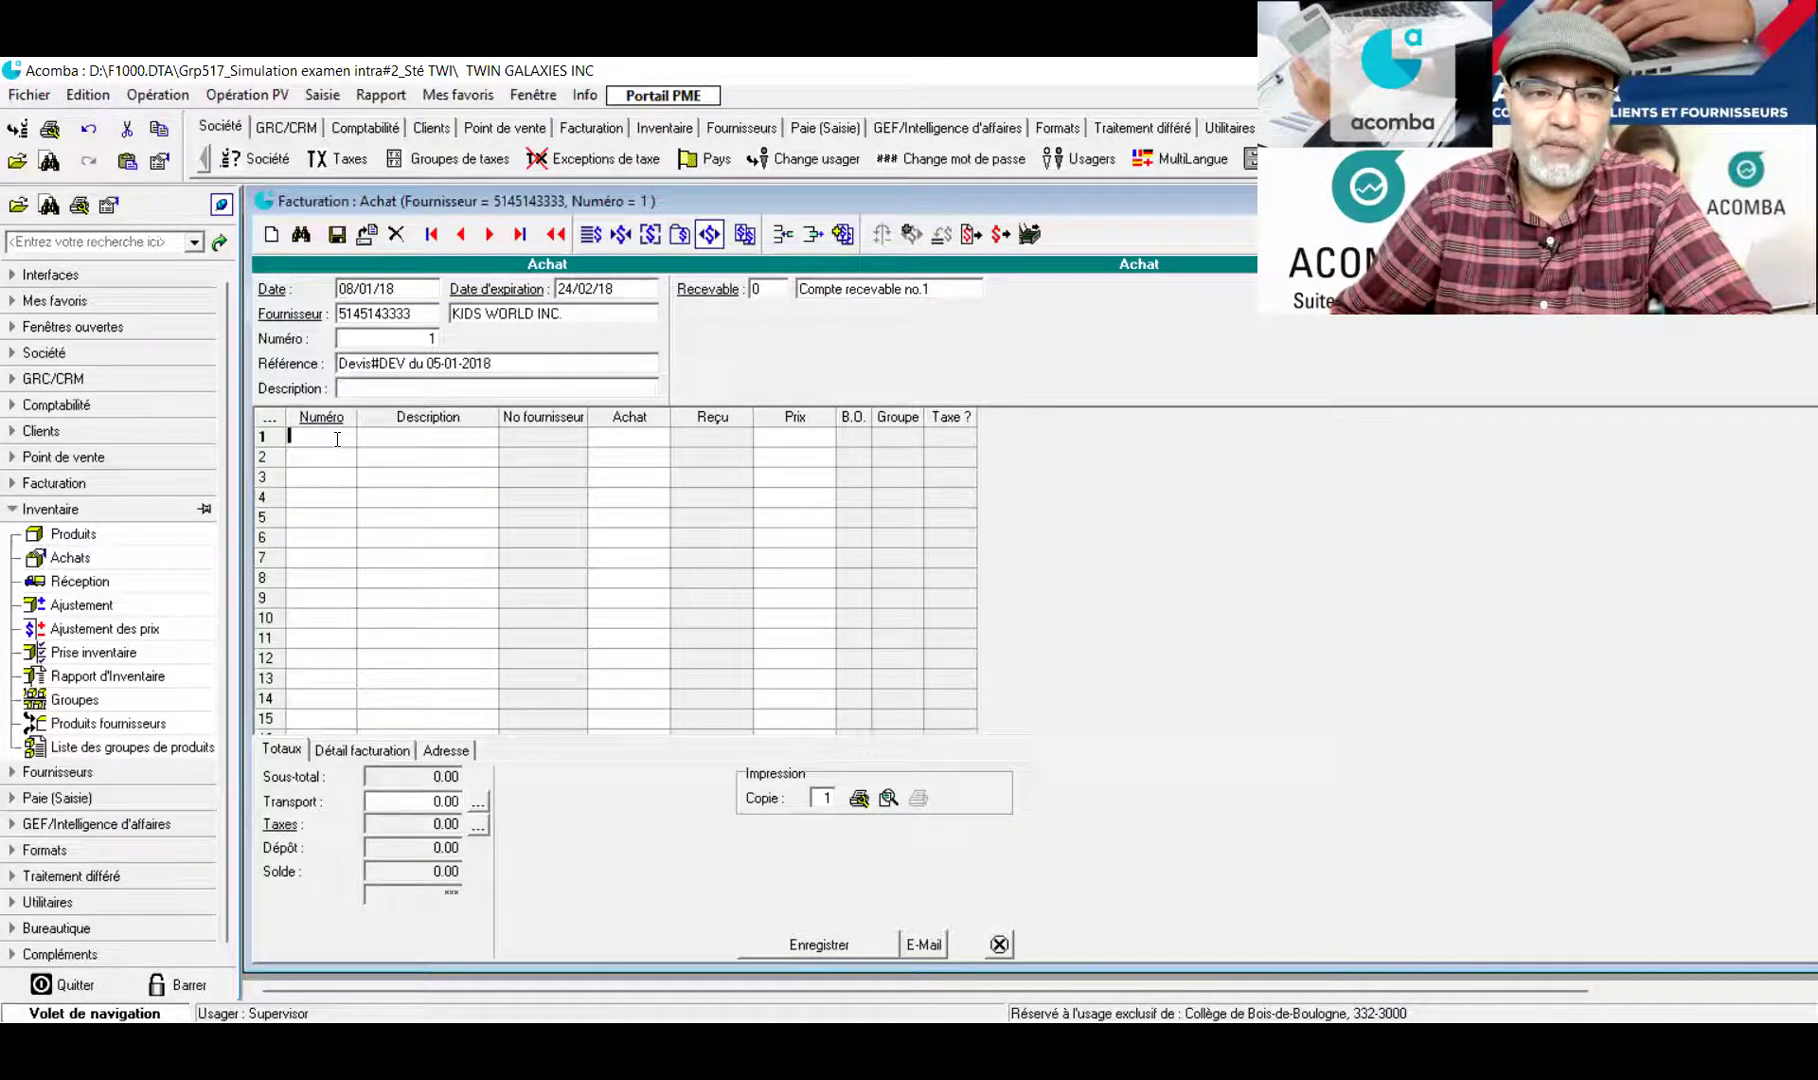
Put the VEE electric car on line 1 with quantity 160 at 160.99
key("Return")
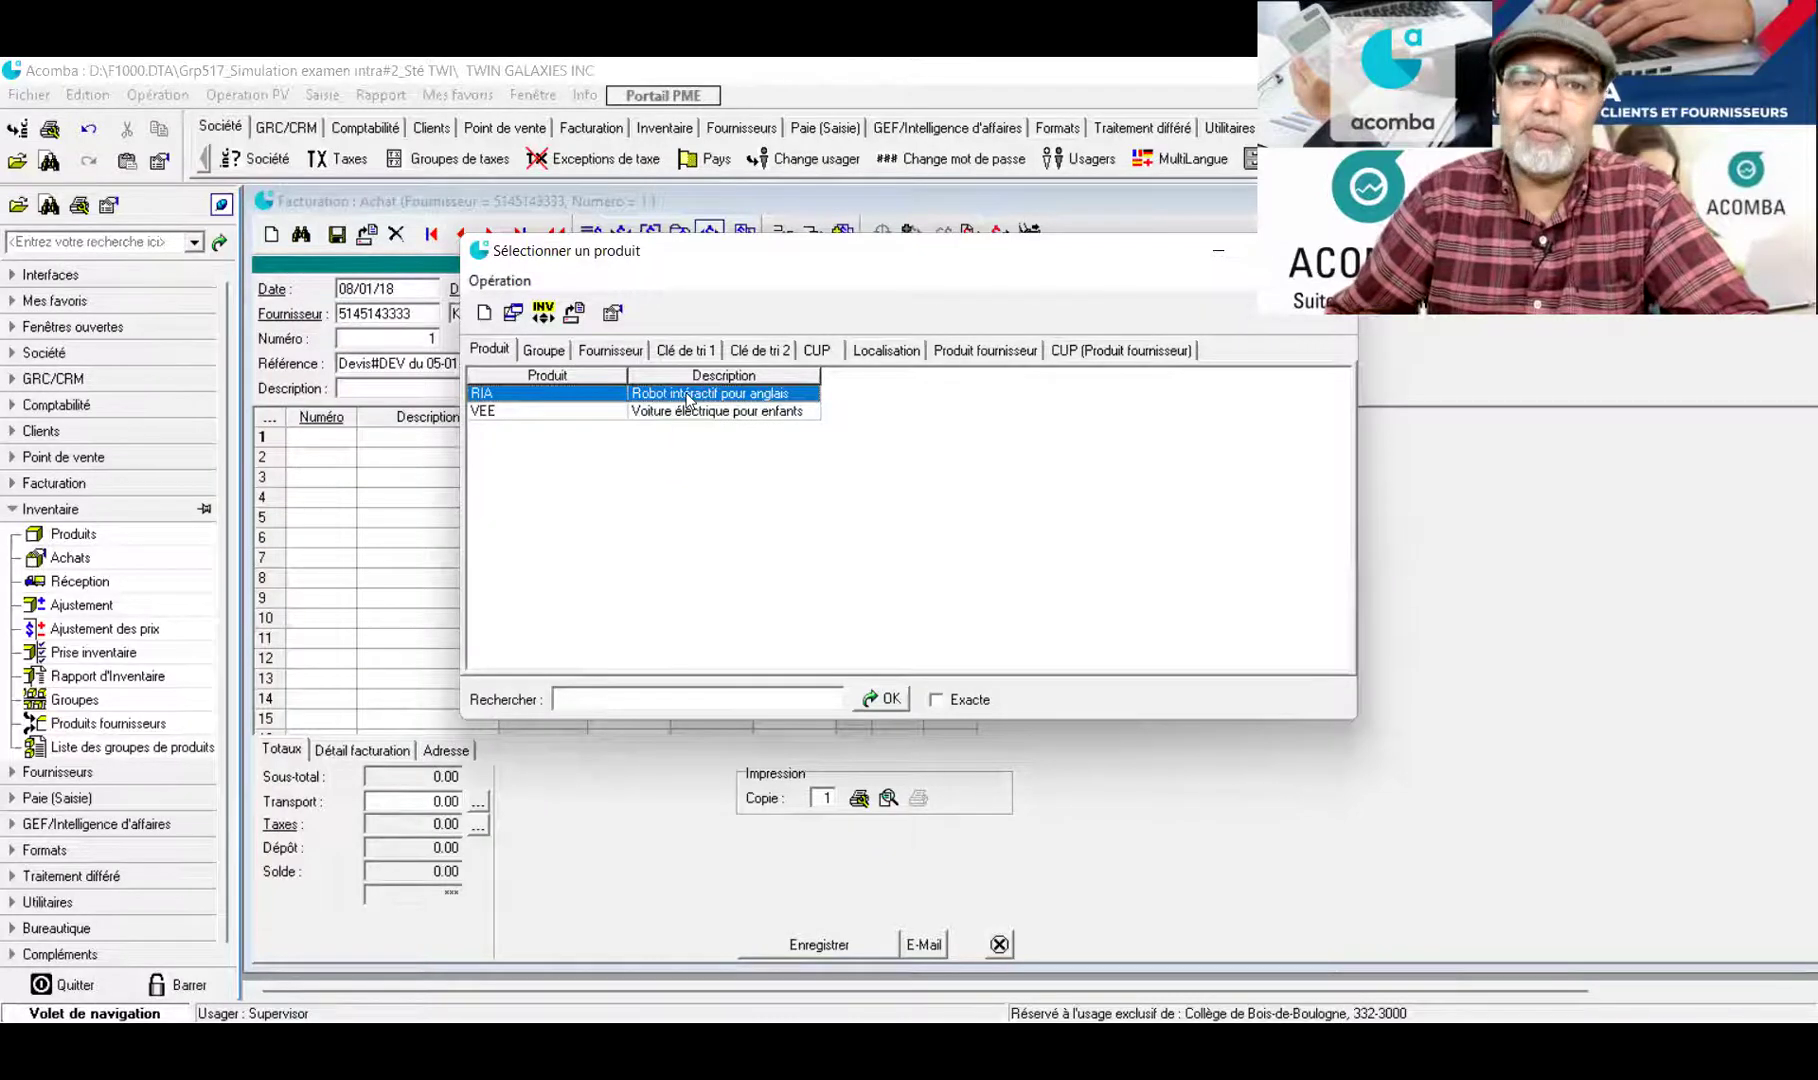
key("Return")
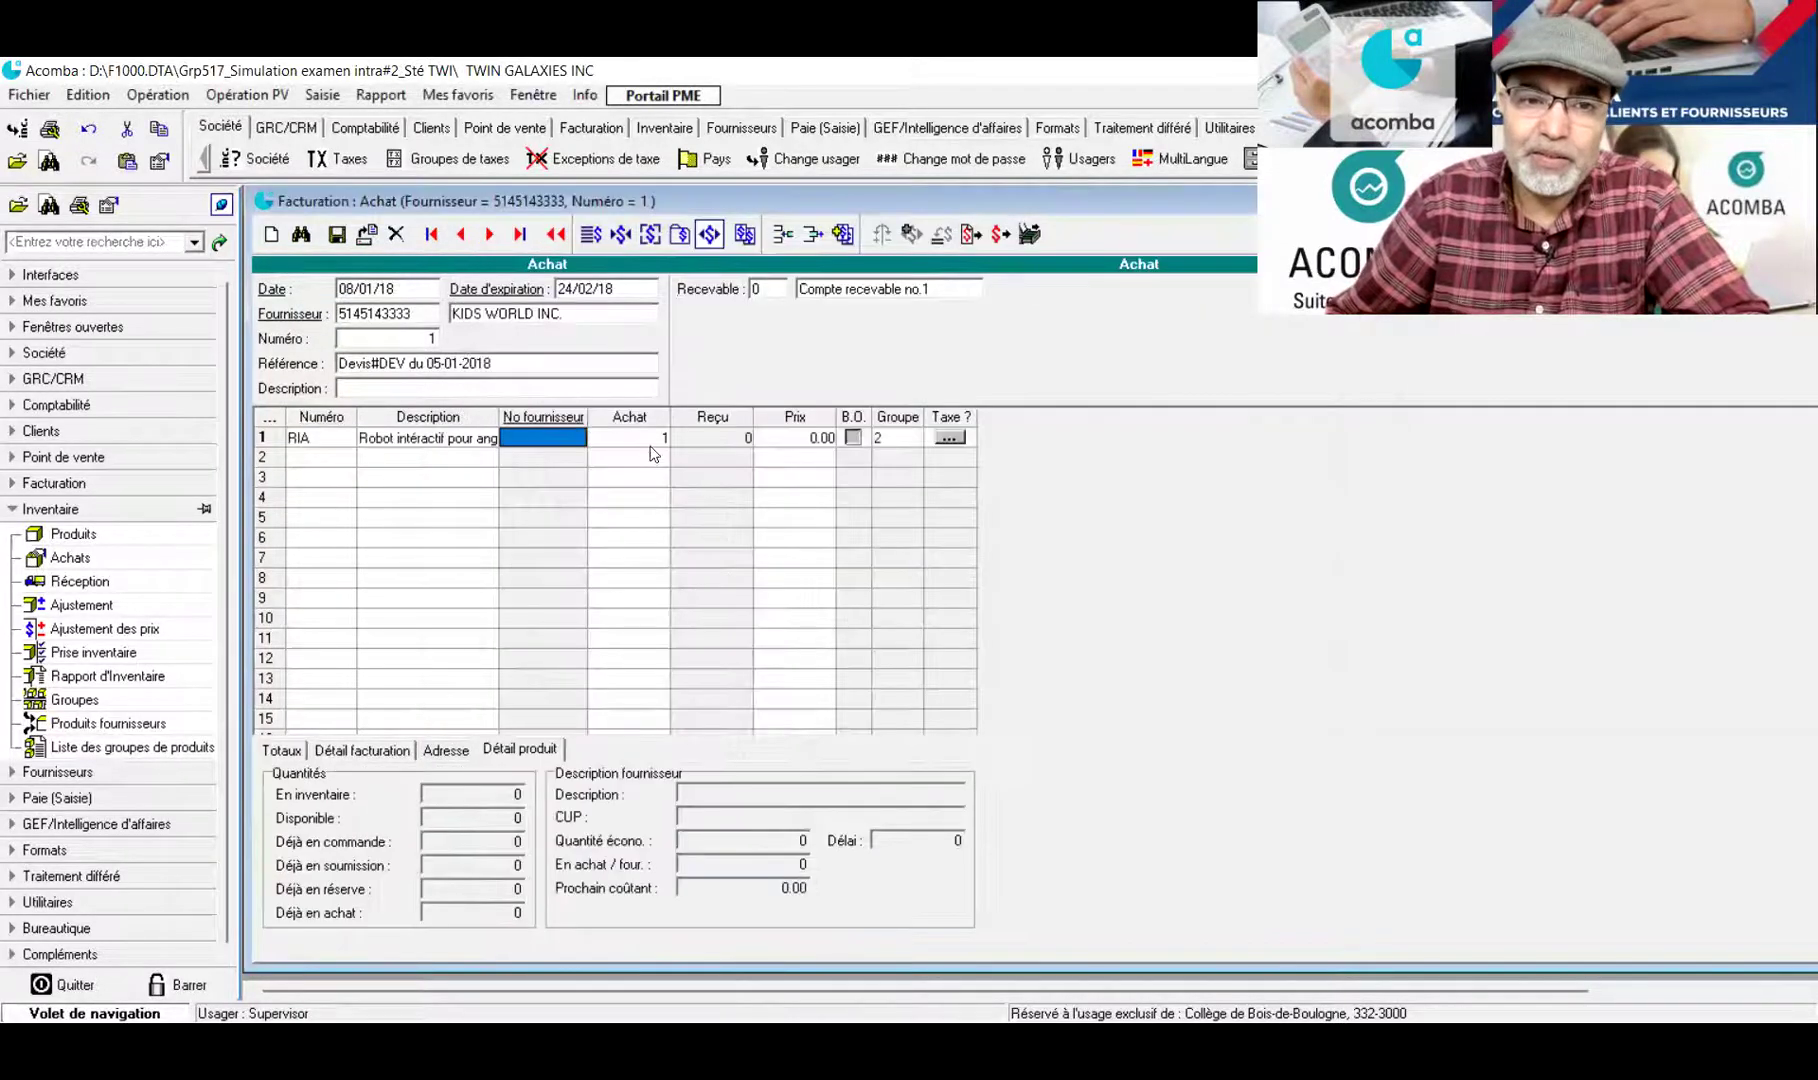
left_click(657, 446)
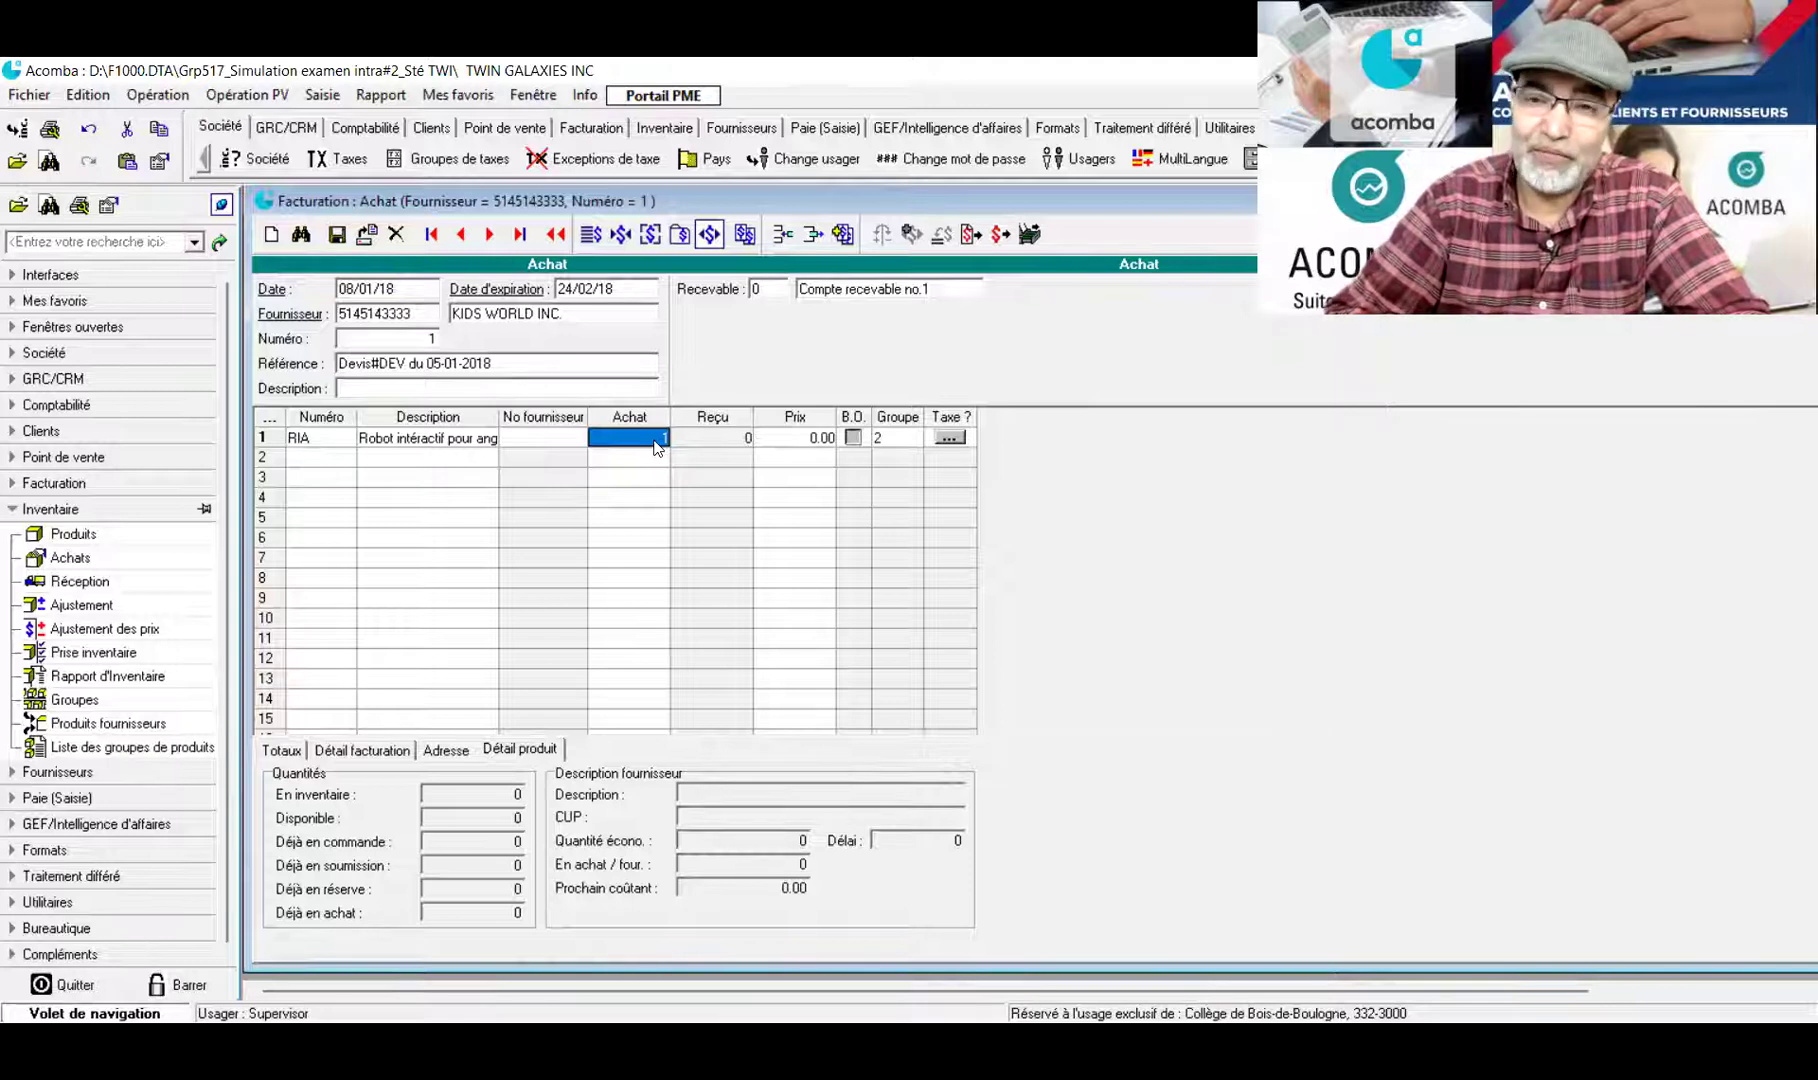
left_click(325, 437)
left_click(323, 435)
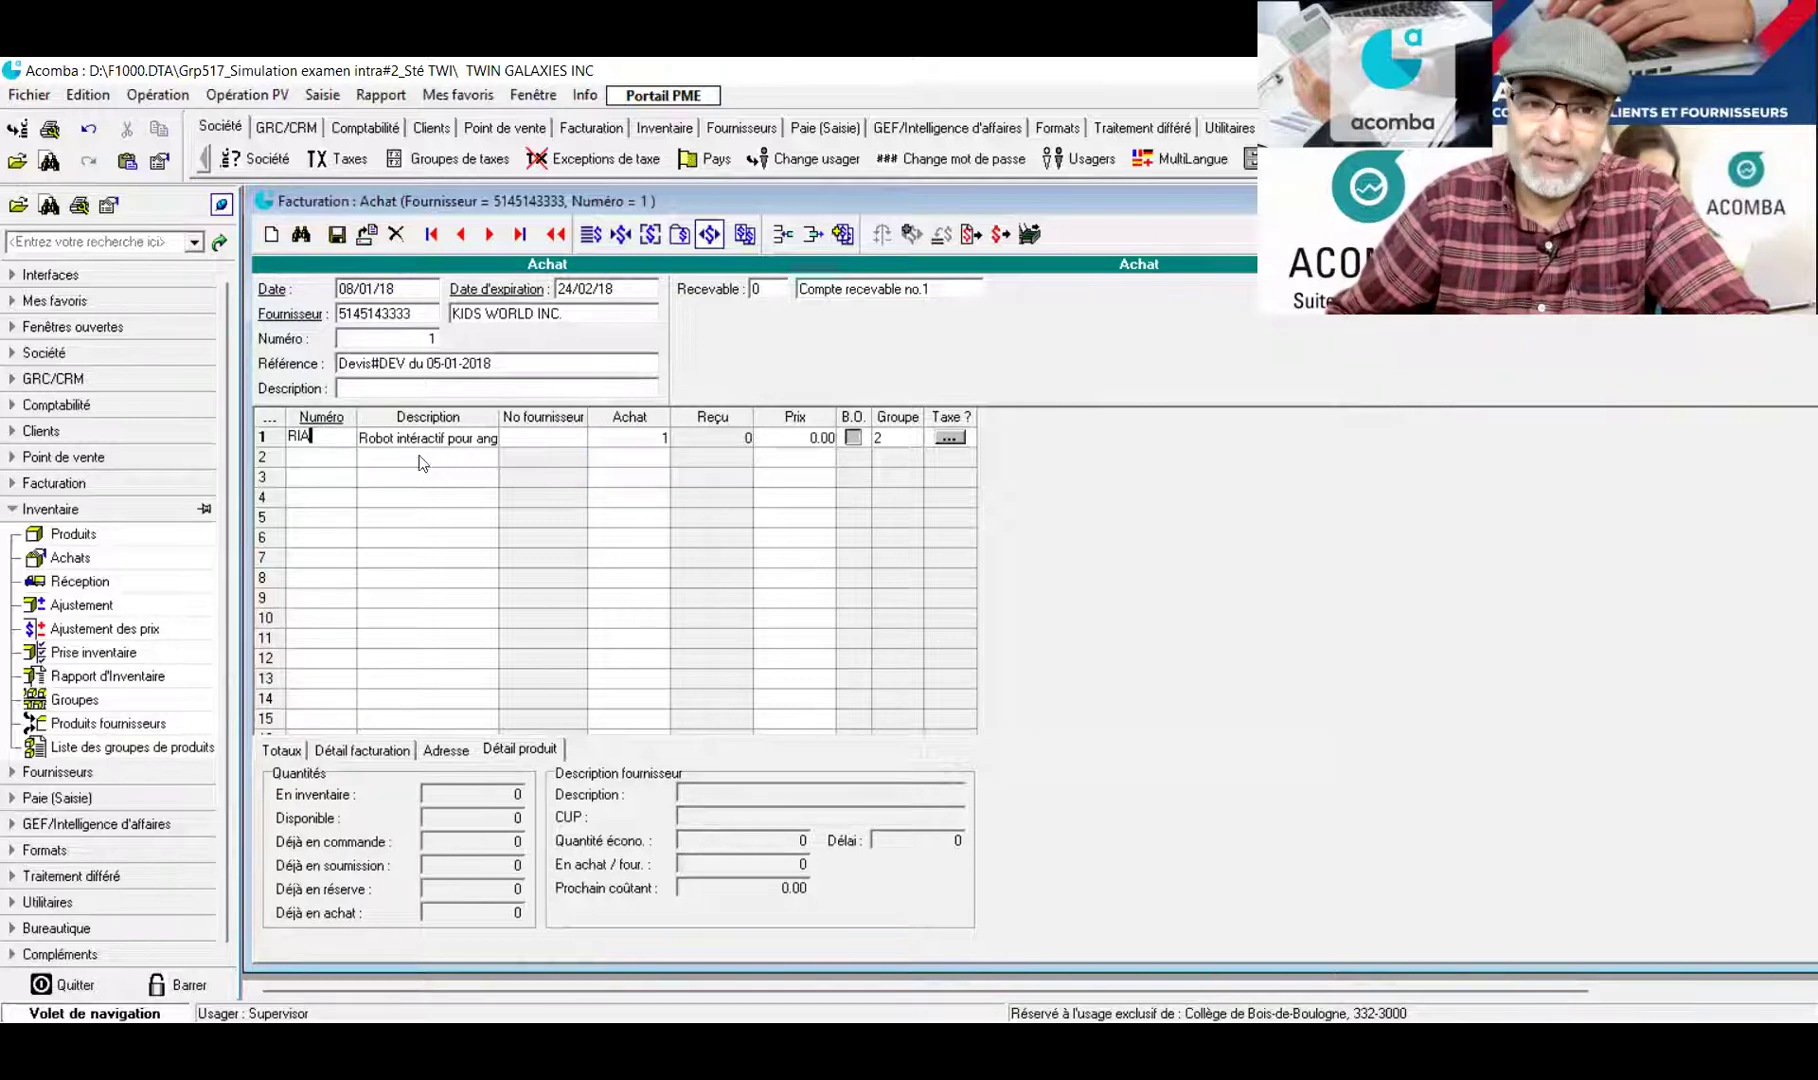
key("Return")
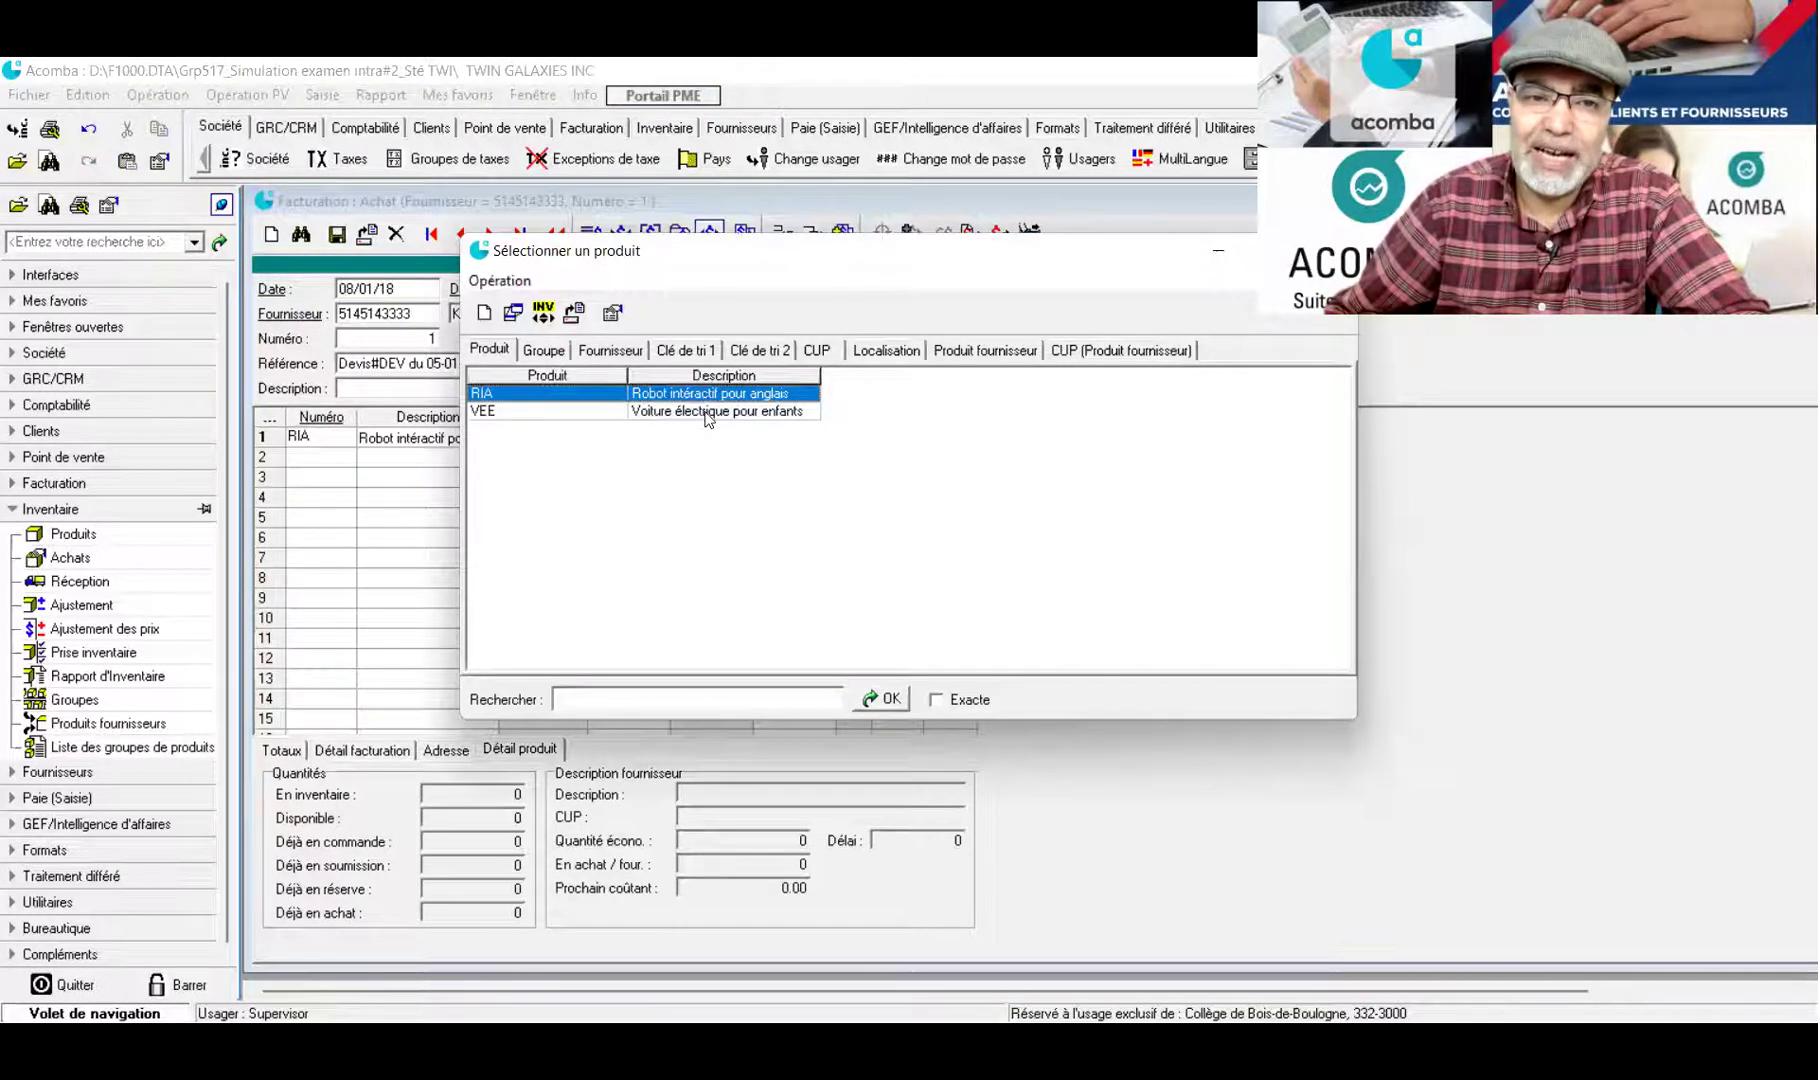
left_click(707, 411)
key("Return")
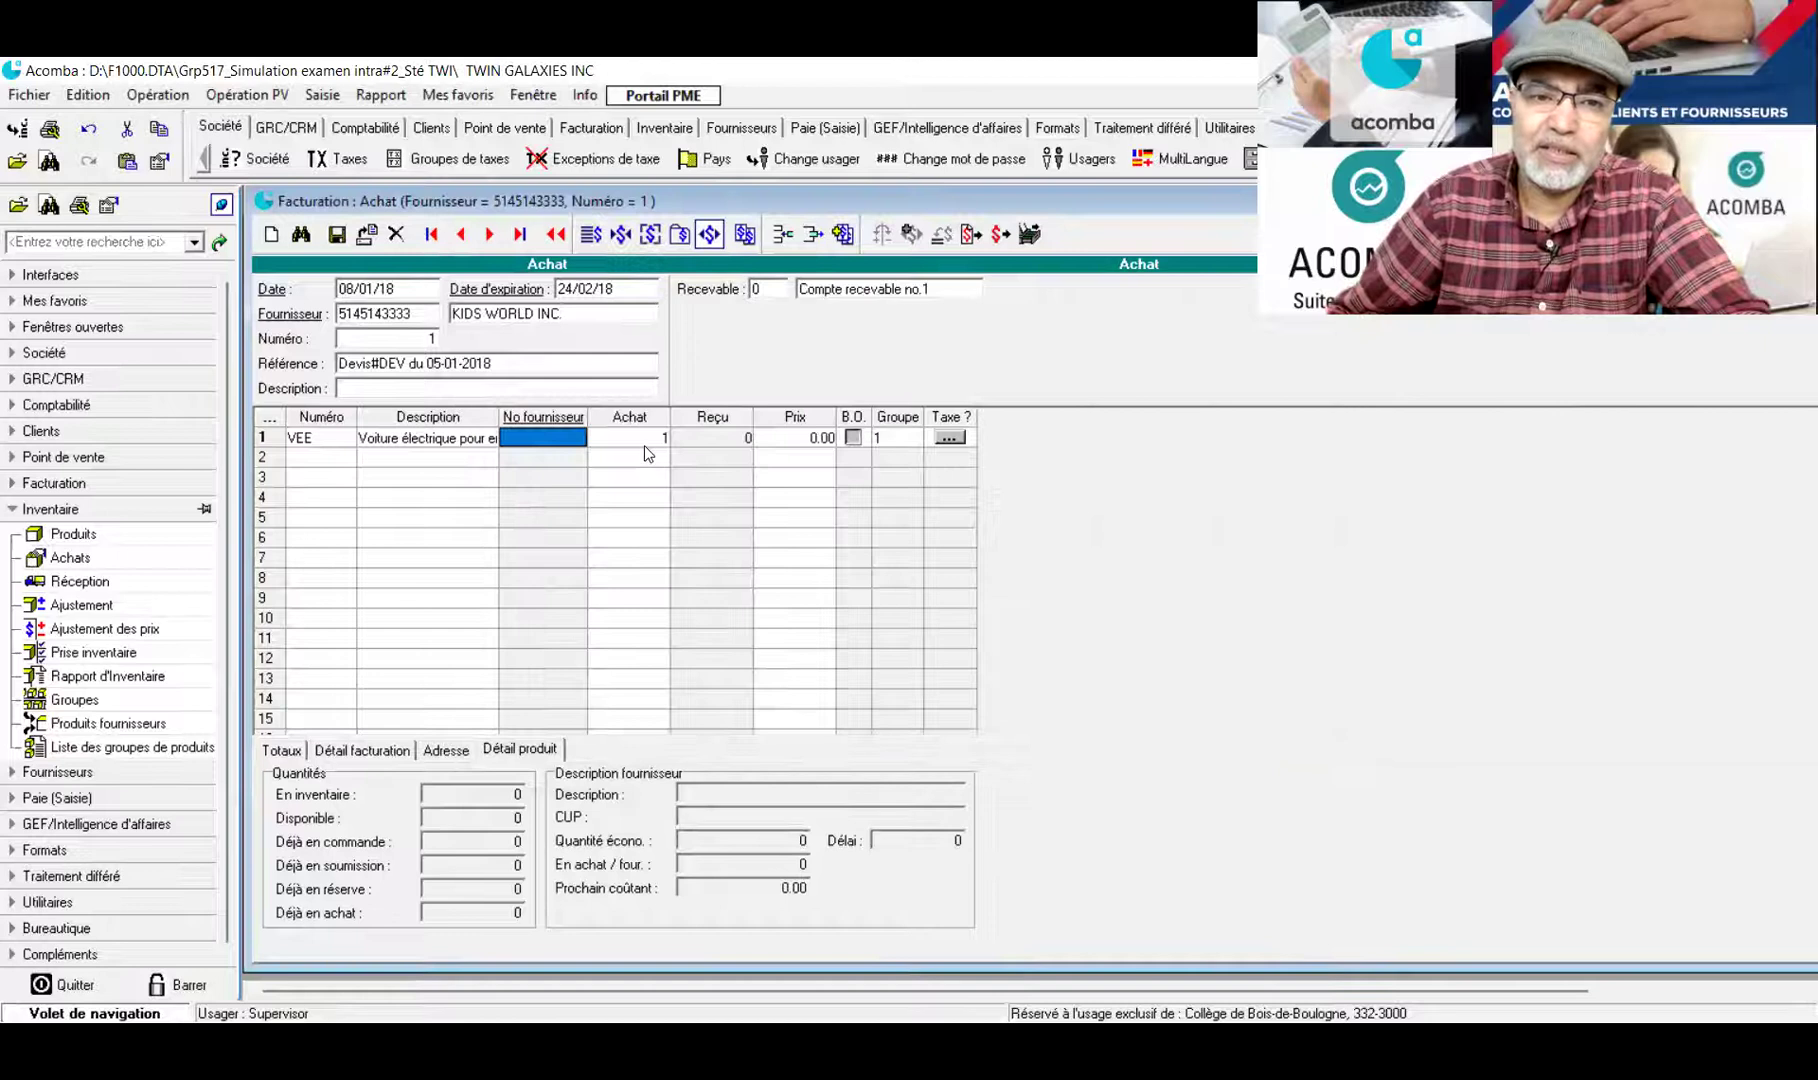
key("Tab")
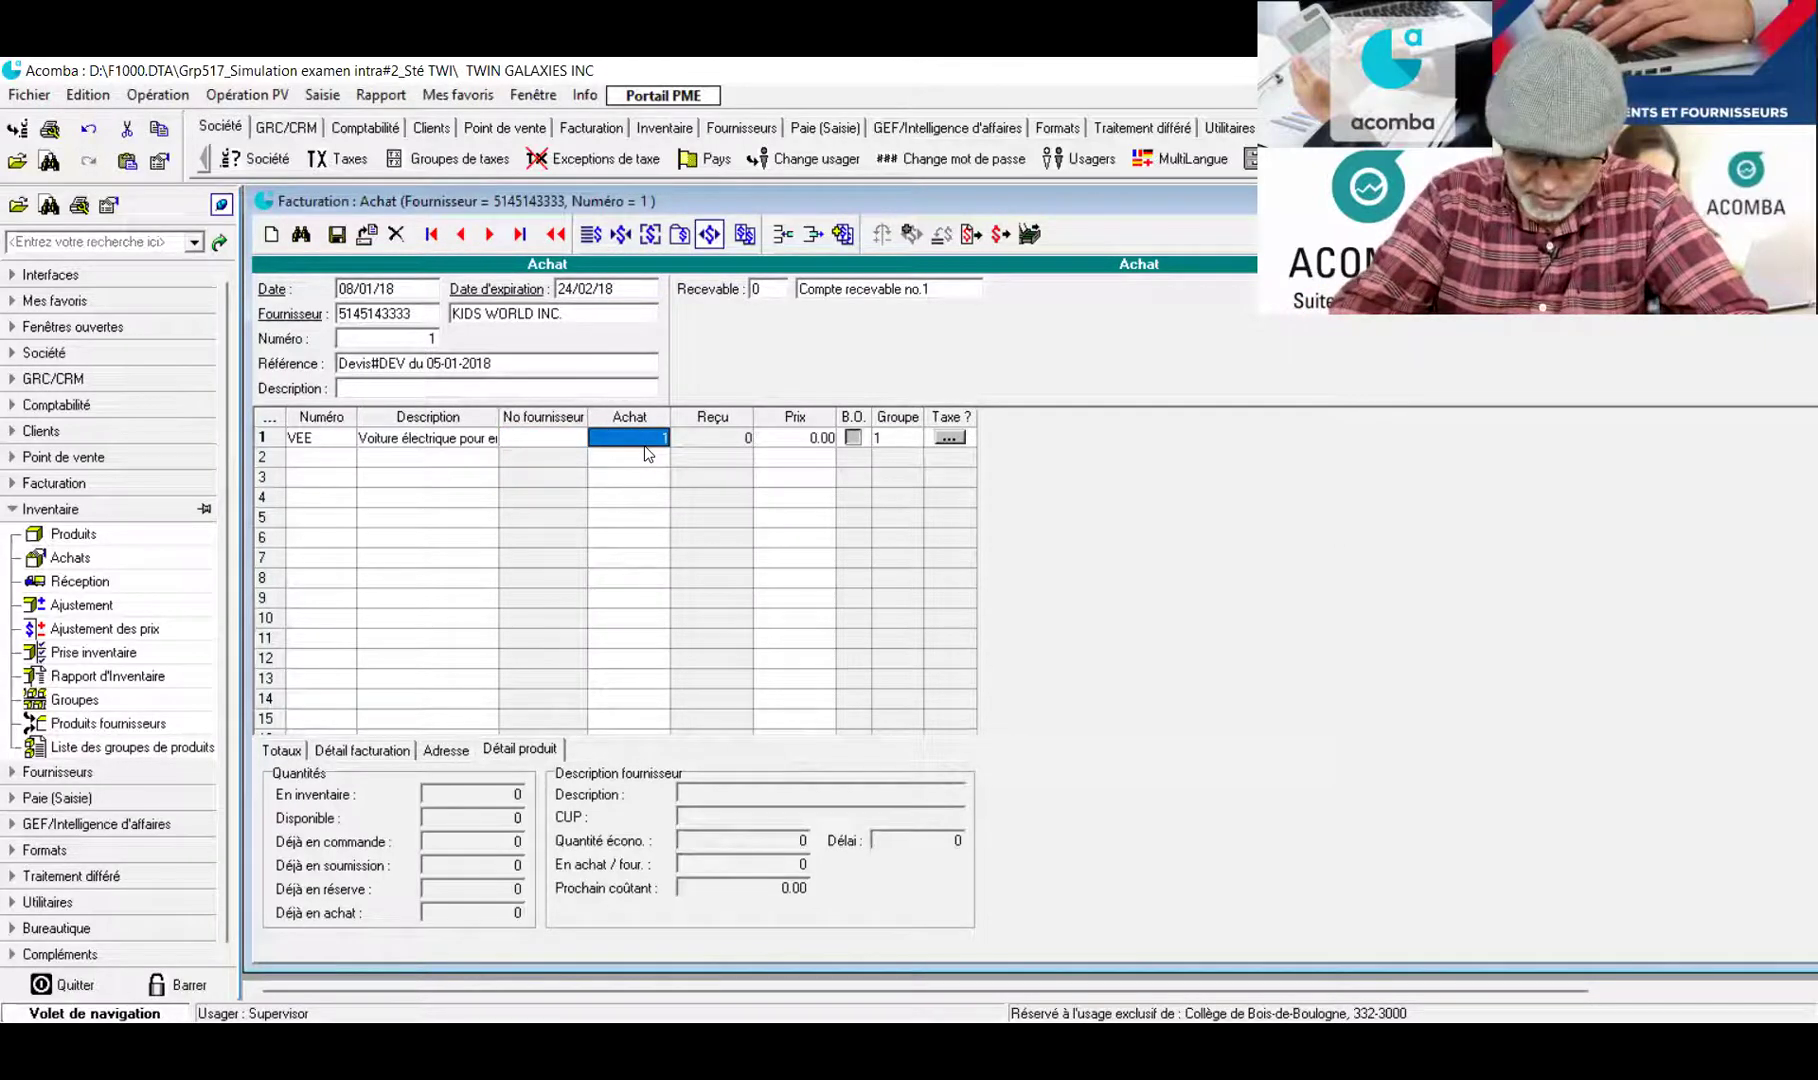
type("160")
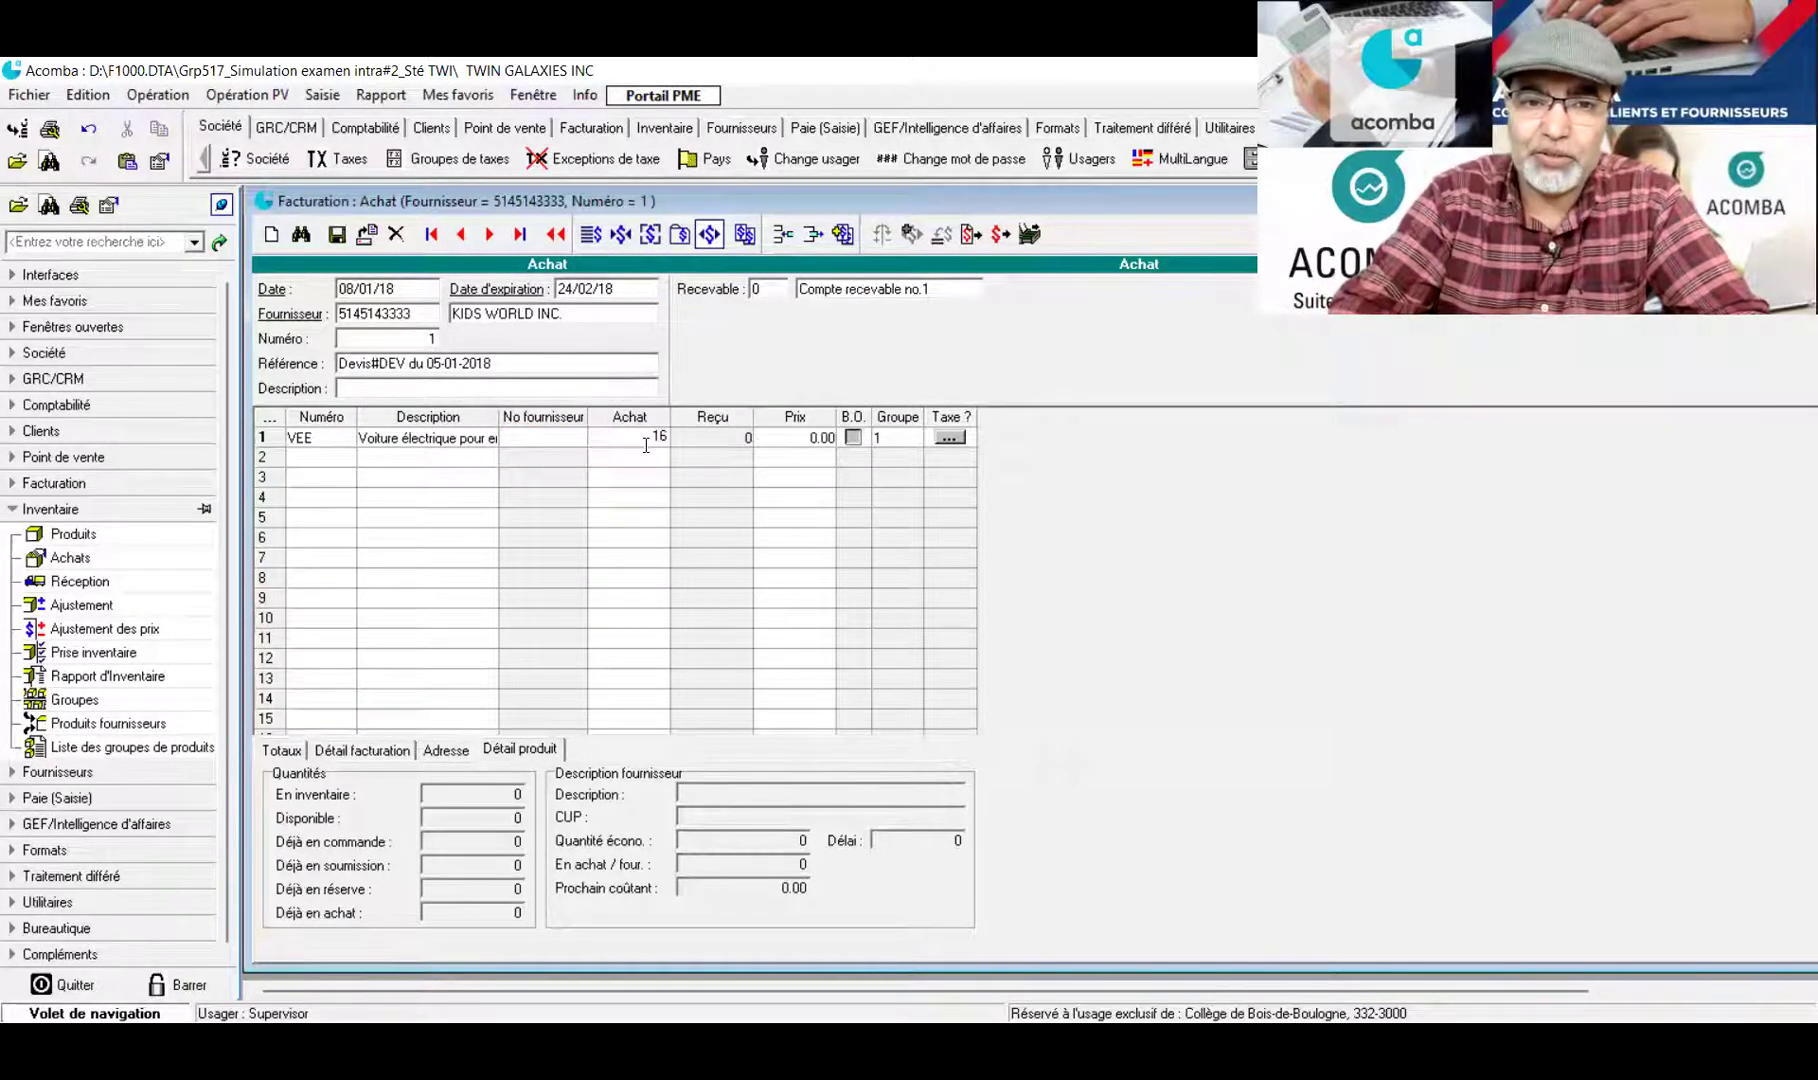
left_click(797, 441)
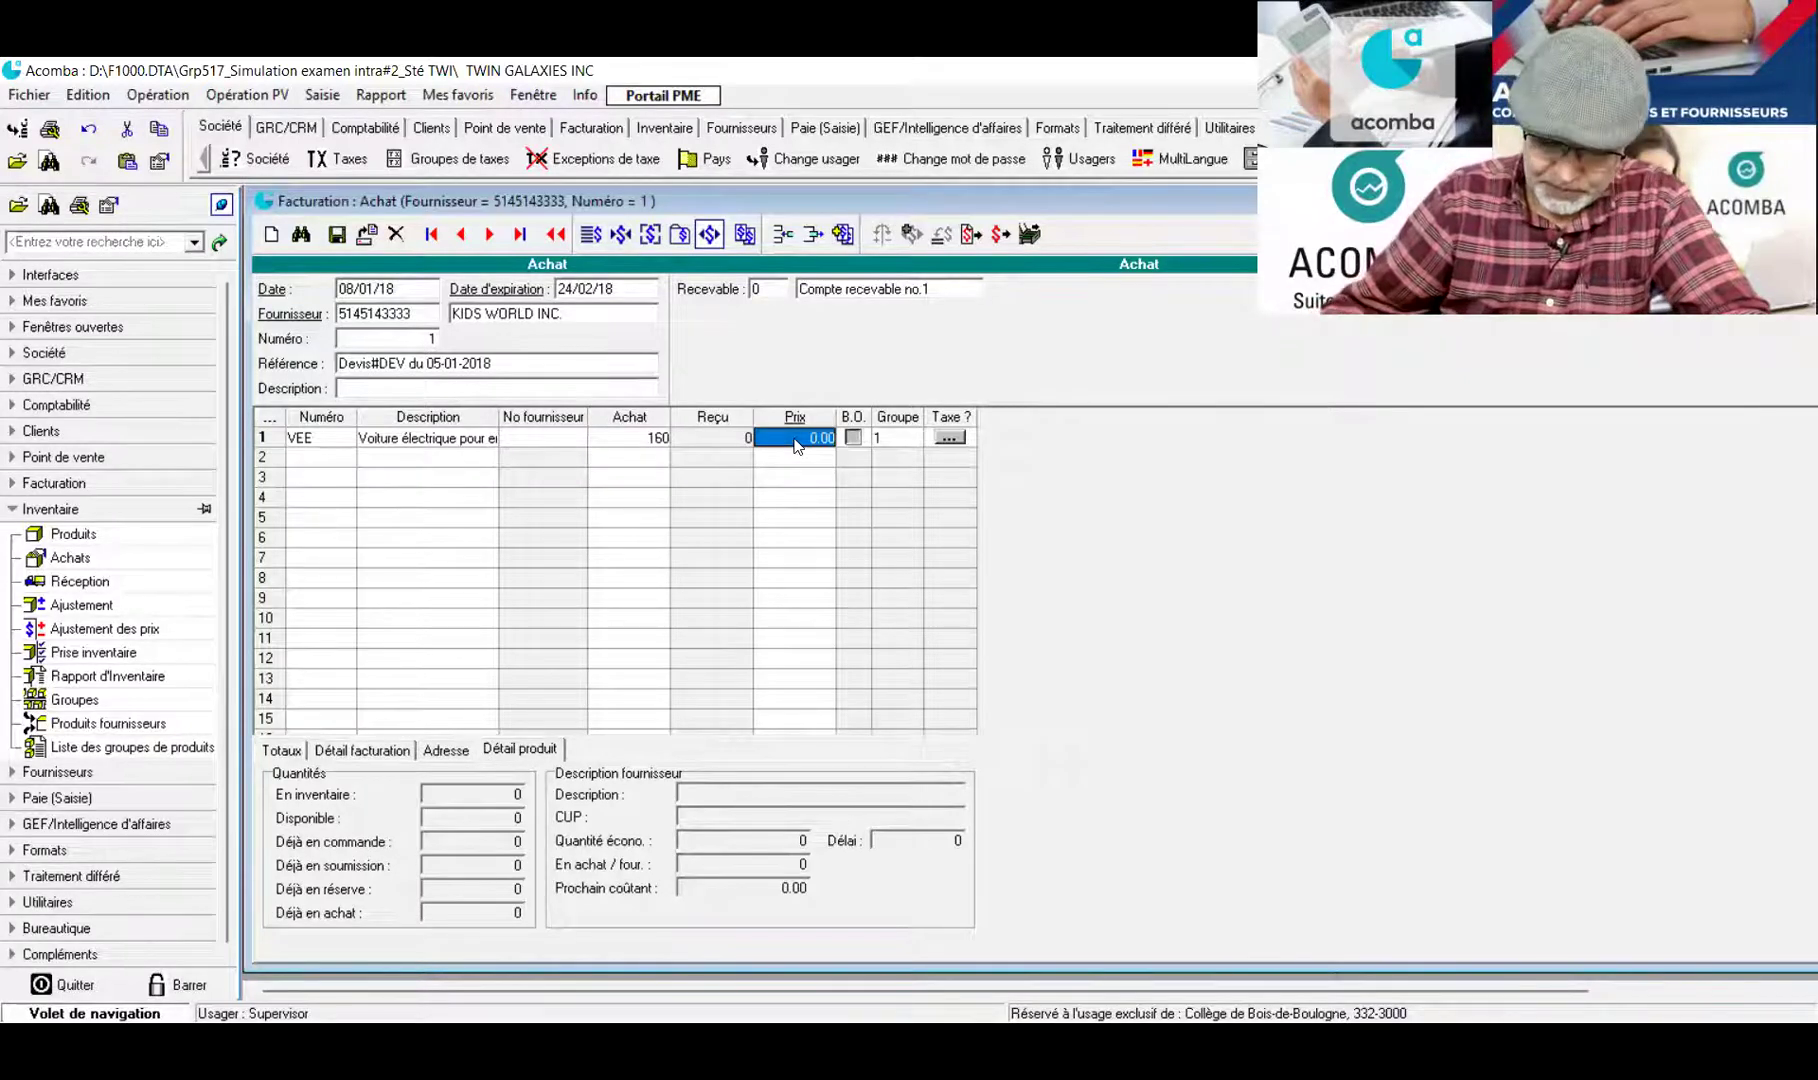
type("160.99")
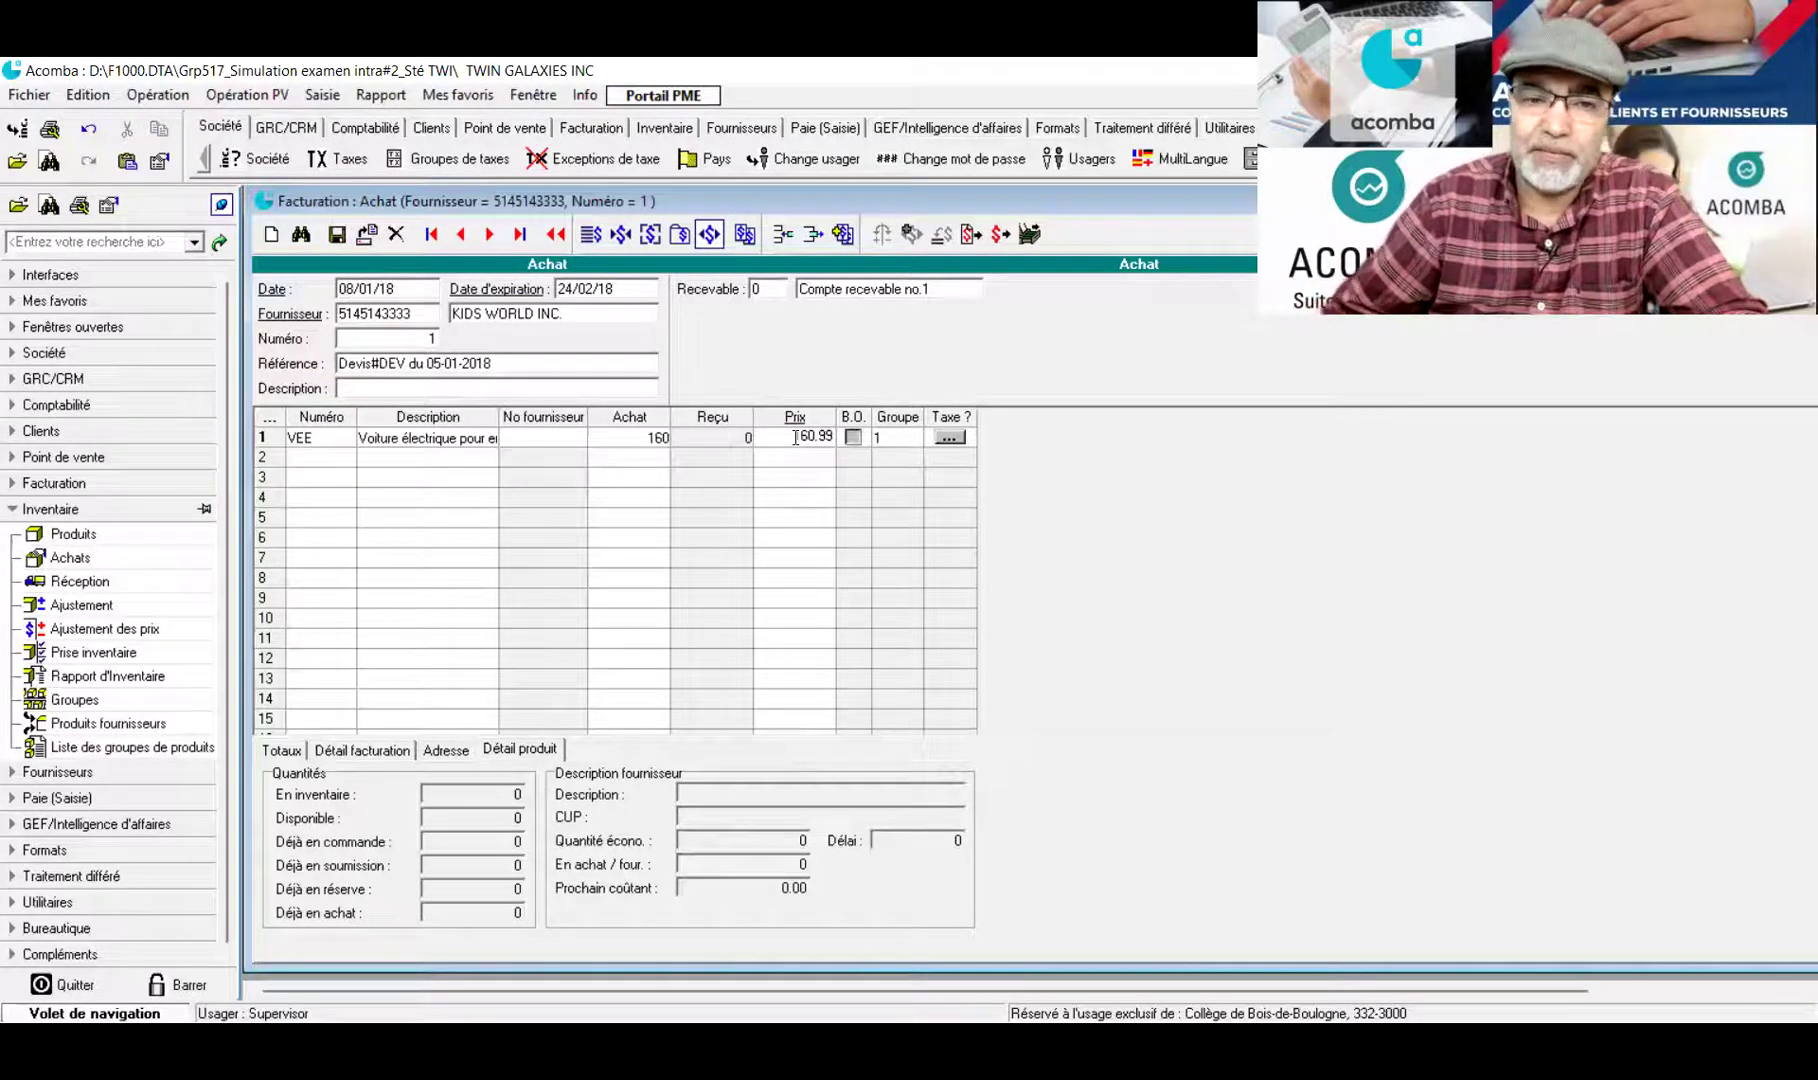
left_click(318, 464)
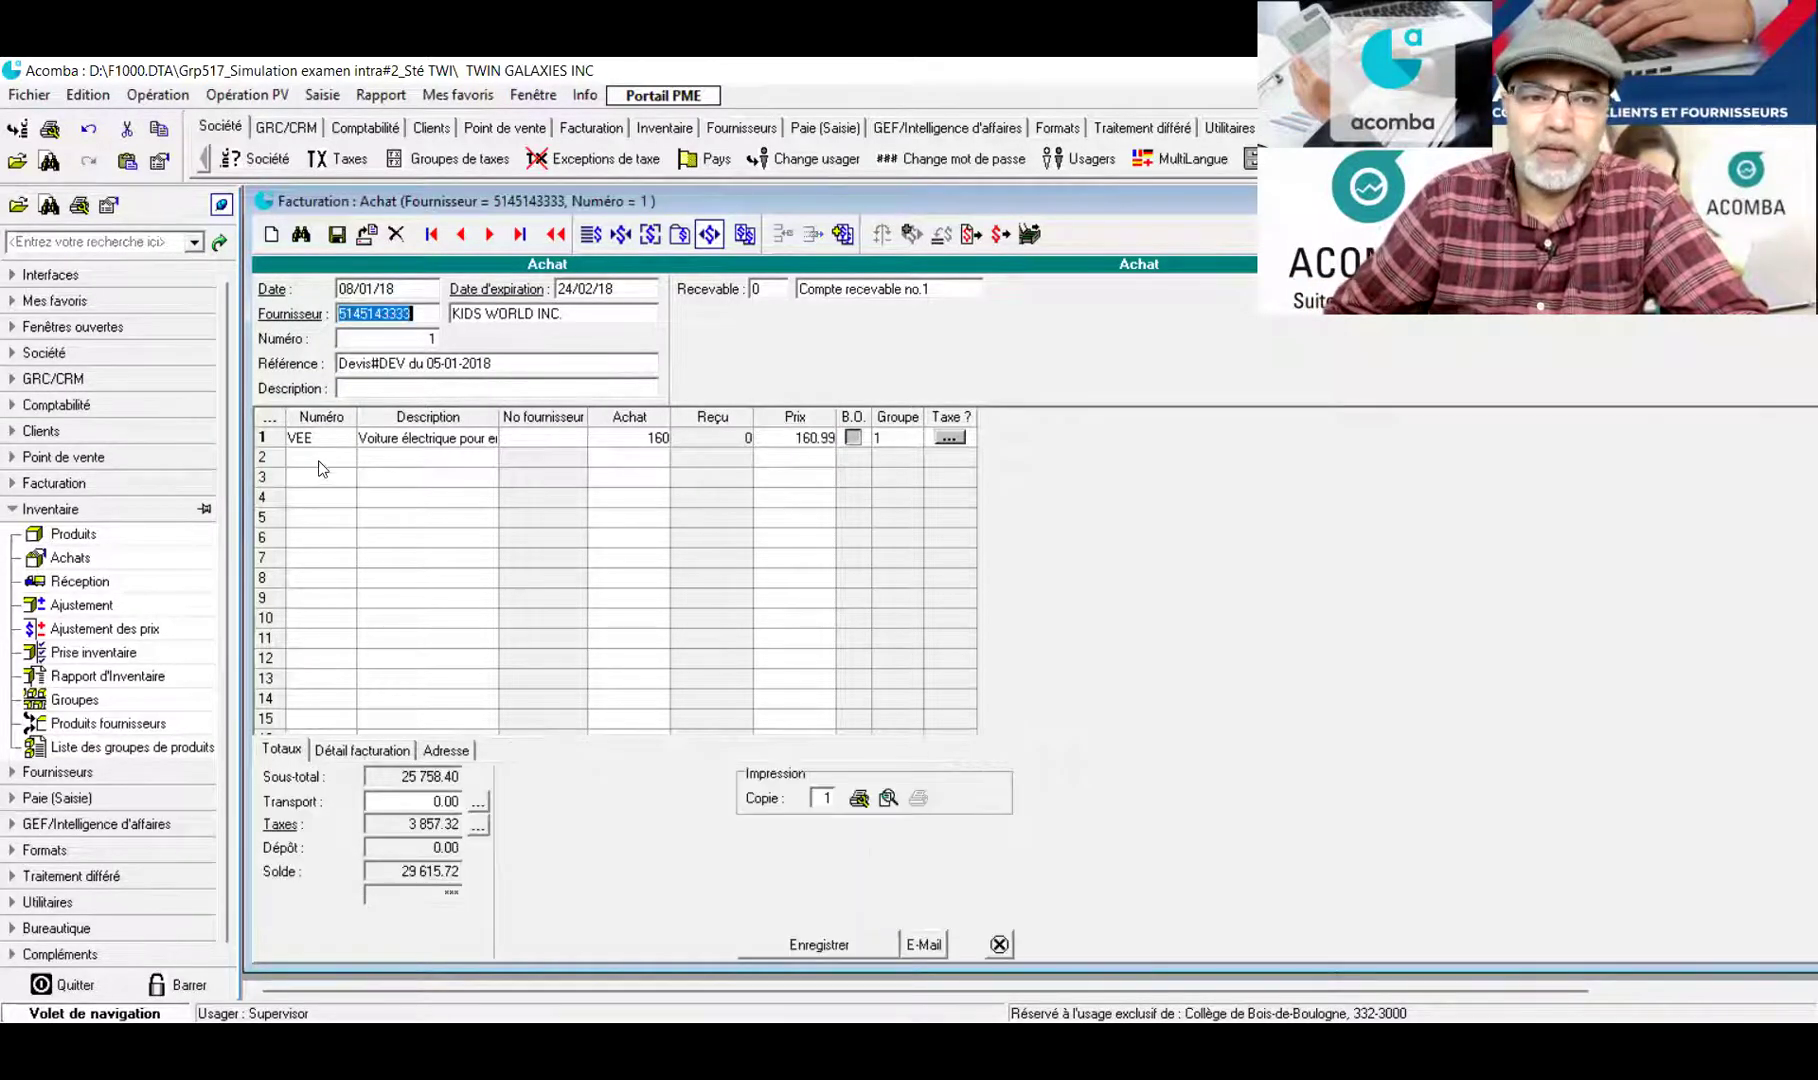
Add the RIA robot on line 2 with quantity 80 at 80.99
left_click(319, 462)
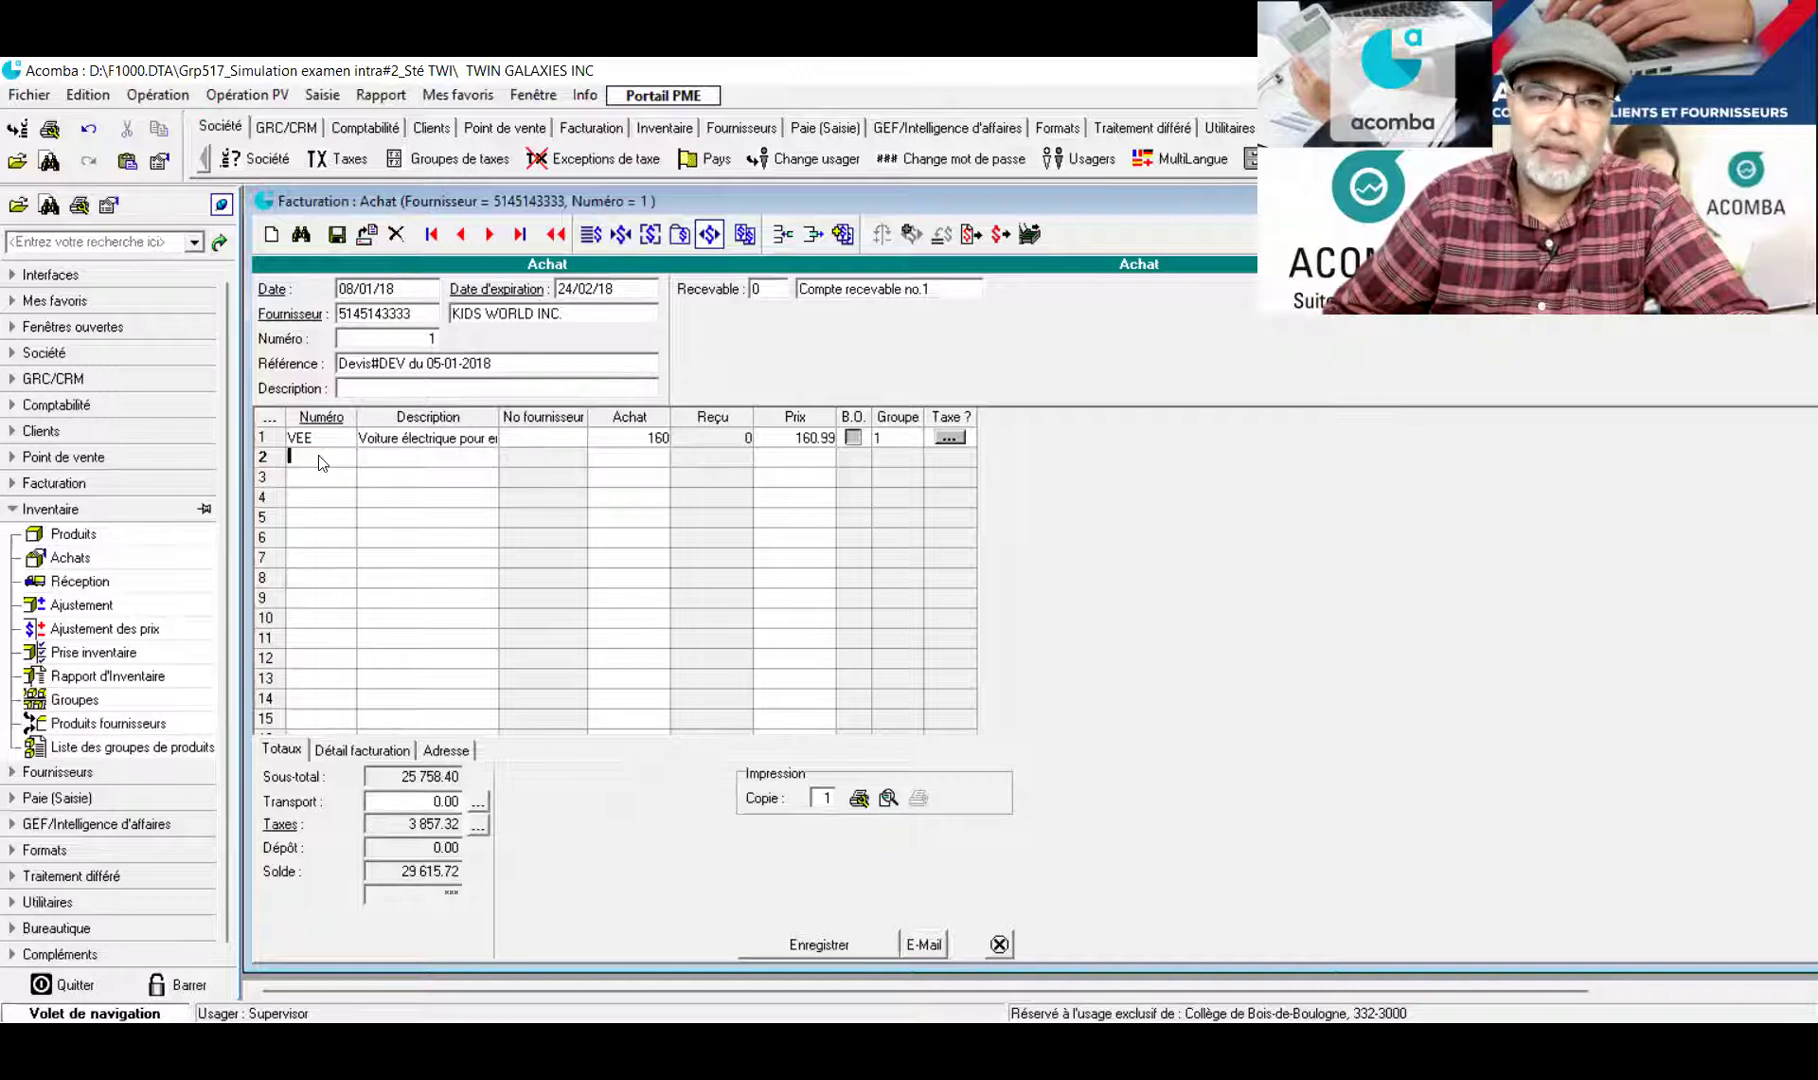
key("Return")
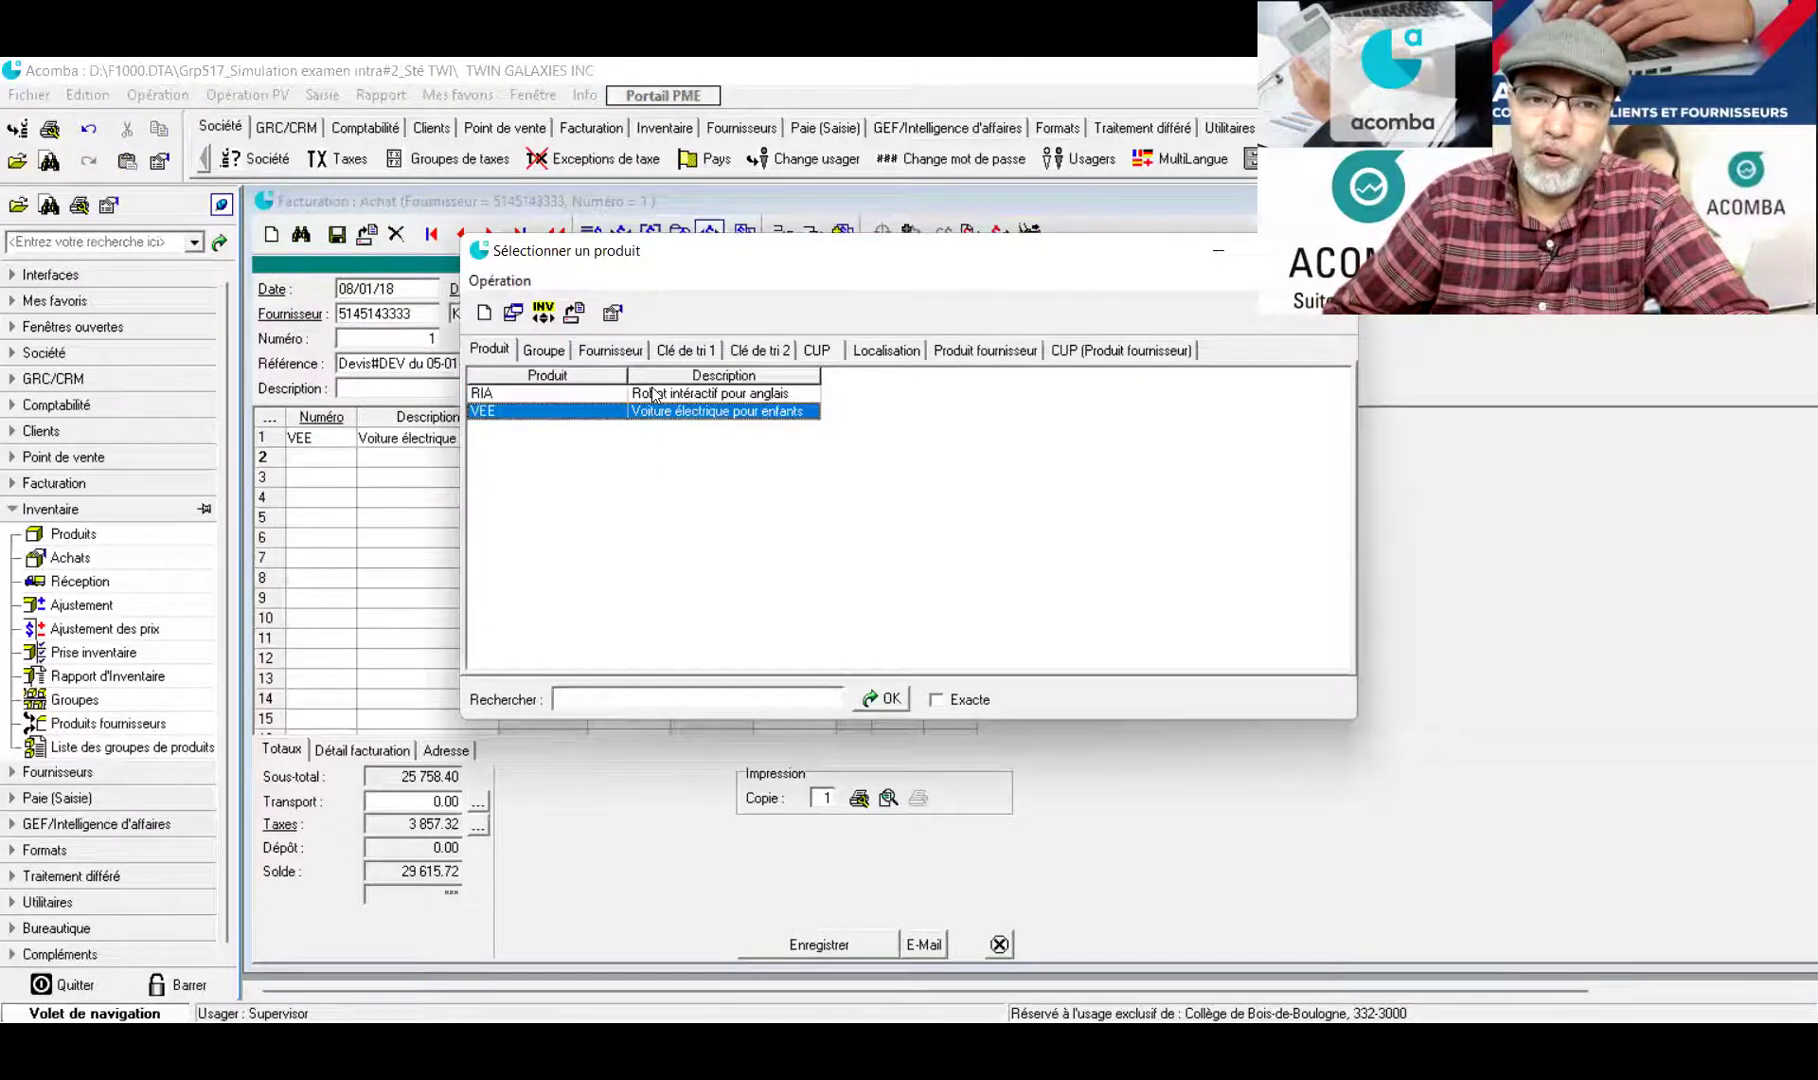
left_click(653, 393)
key("Return")
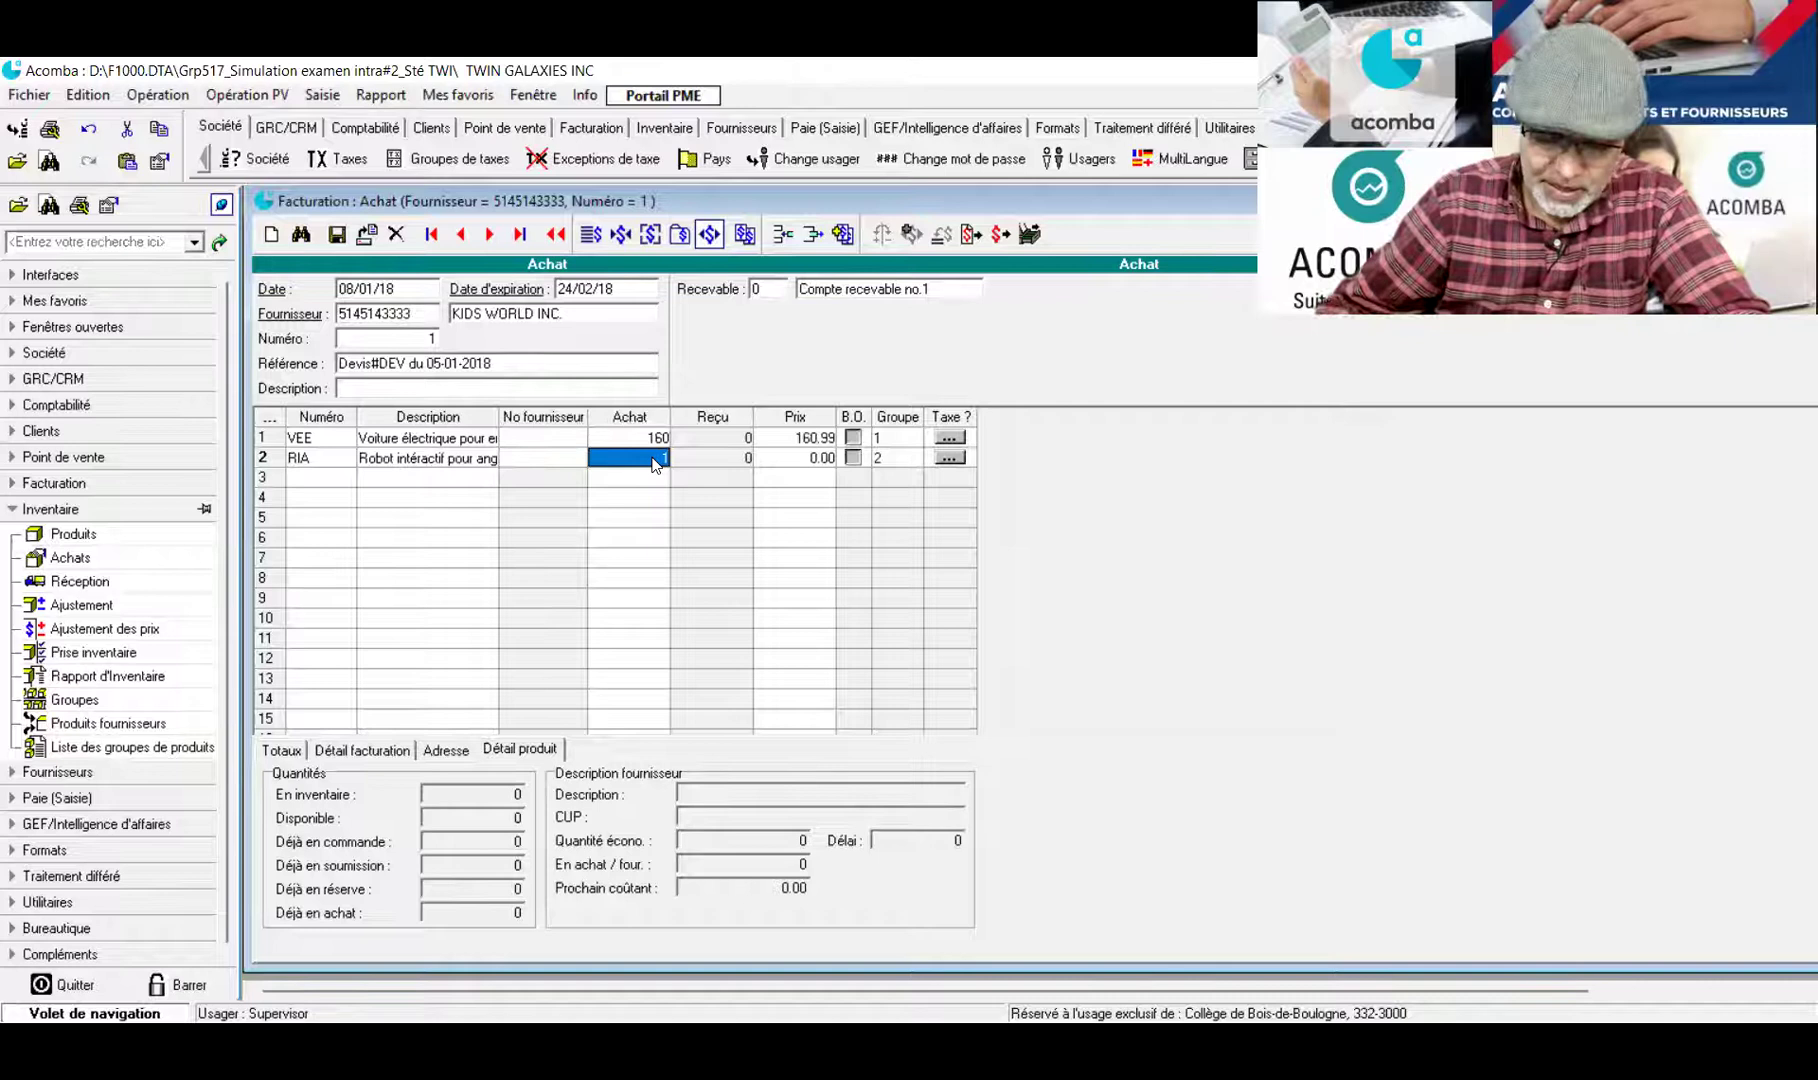
type("10")
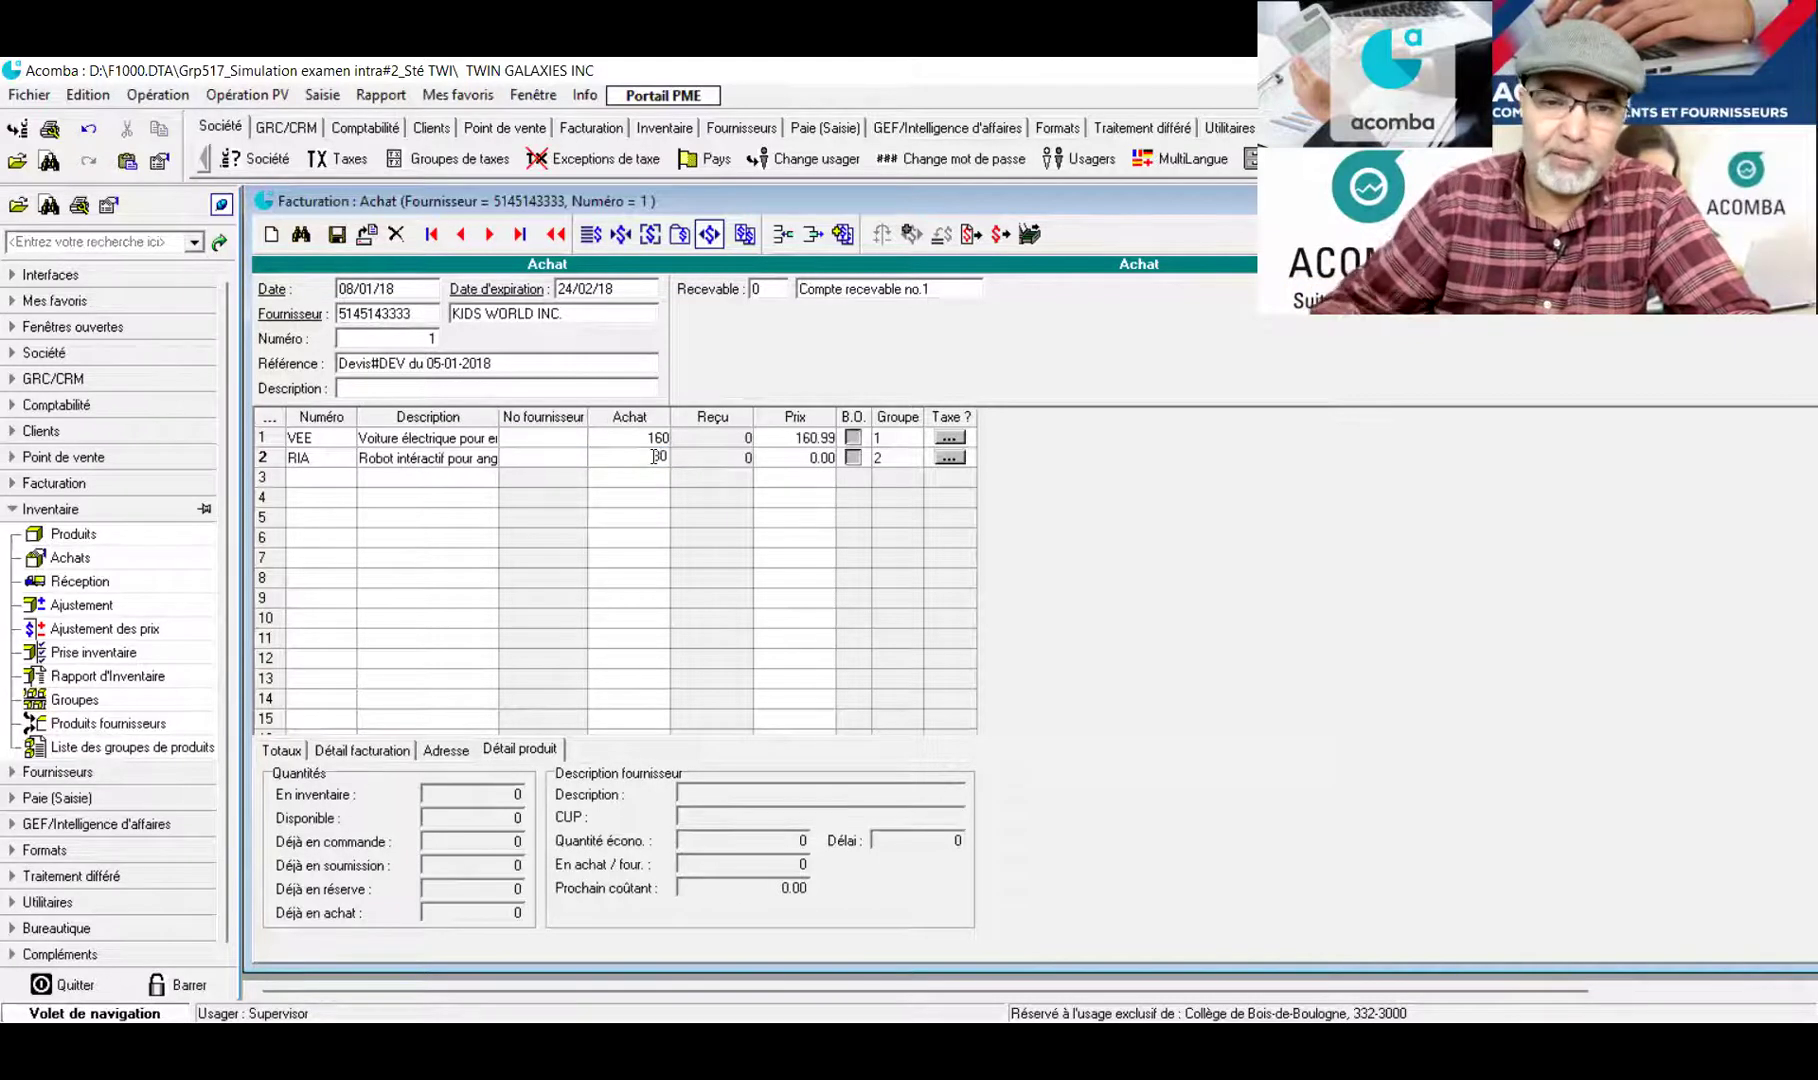
left_click(806, 462)
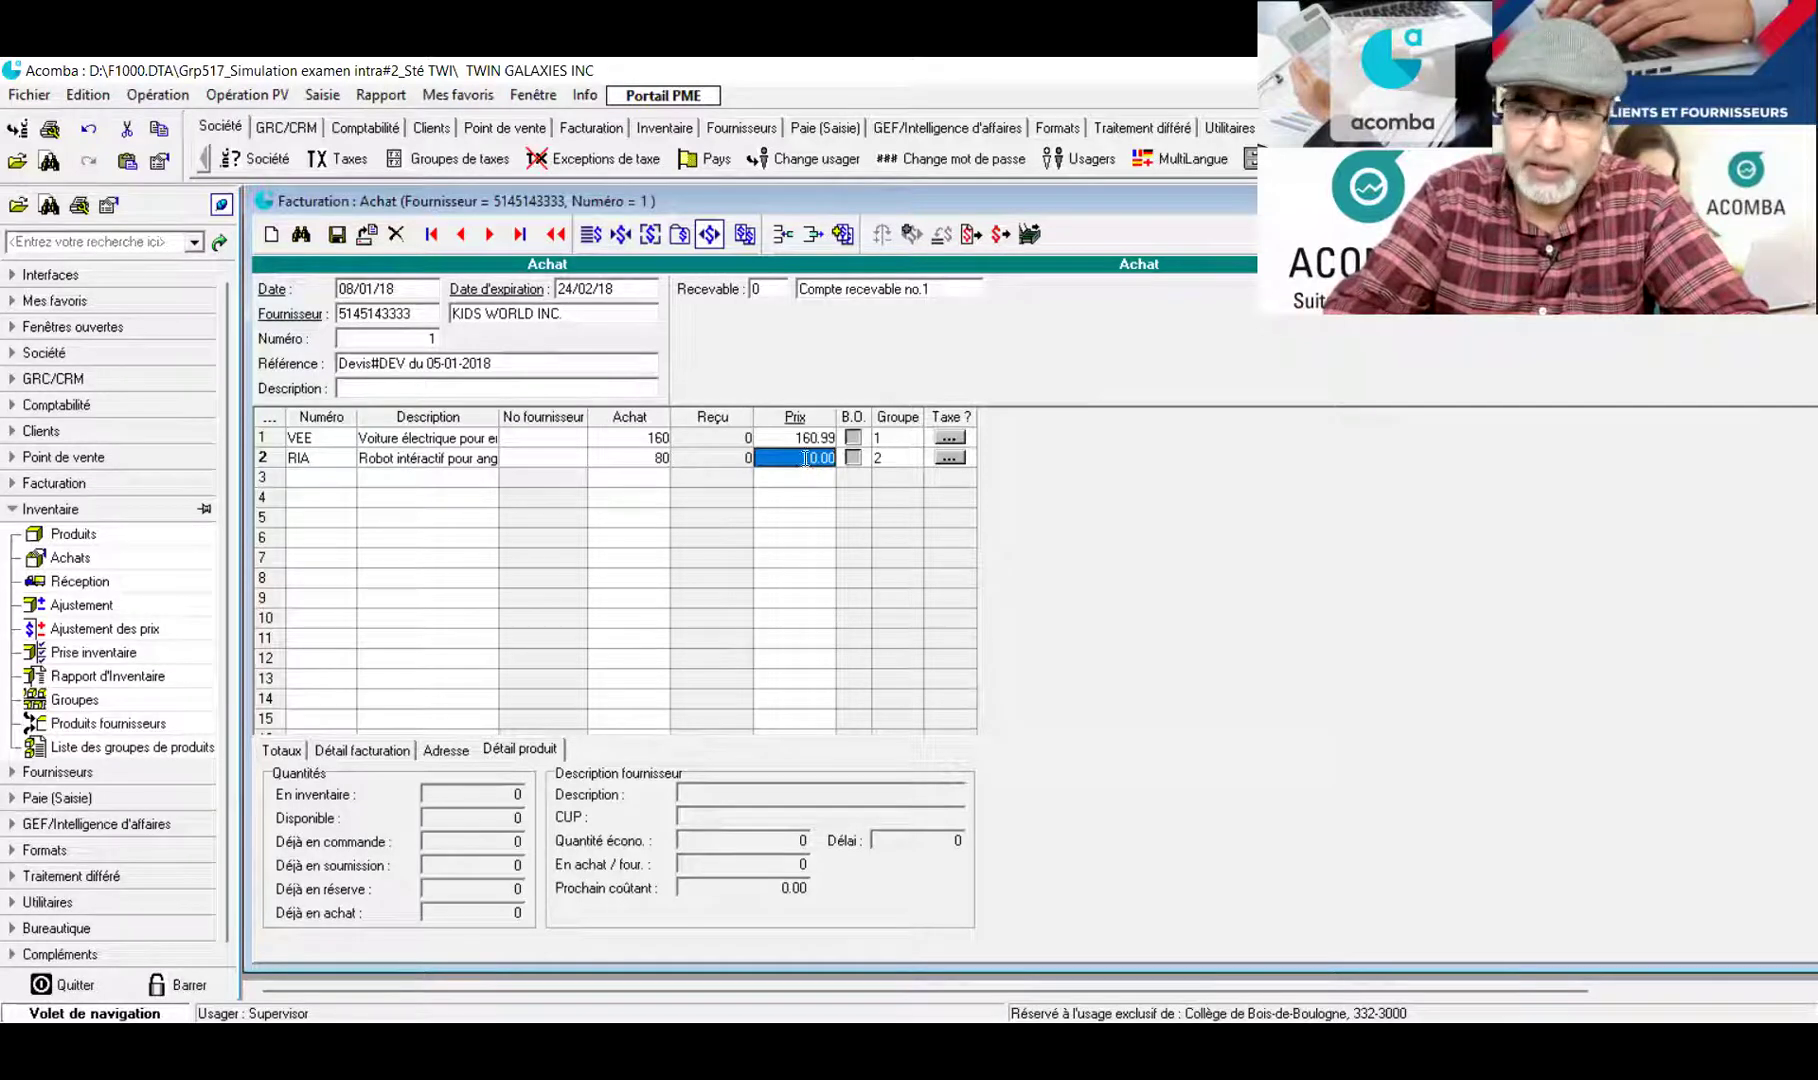
type("80.99")
key("Return")
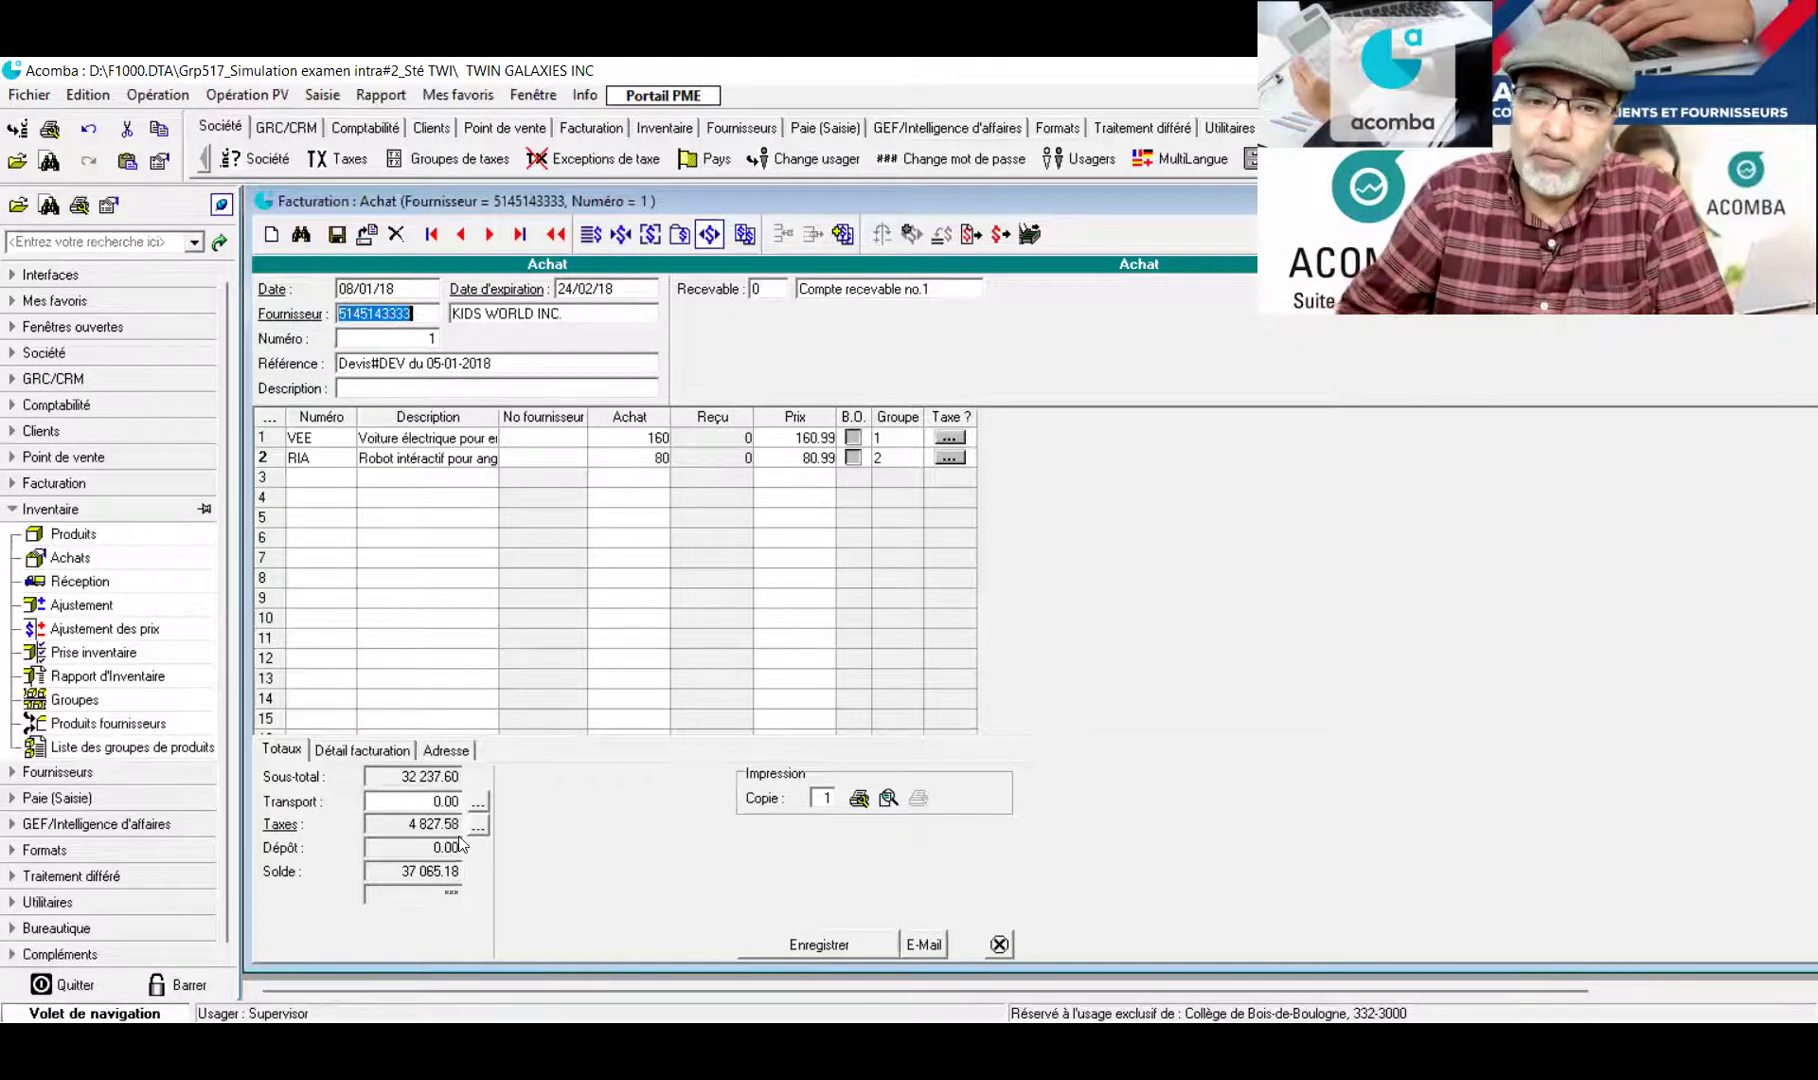
left_click(888, 798)
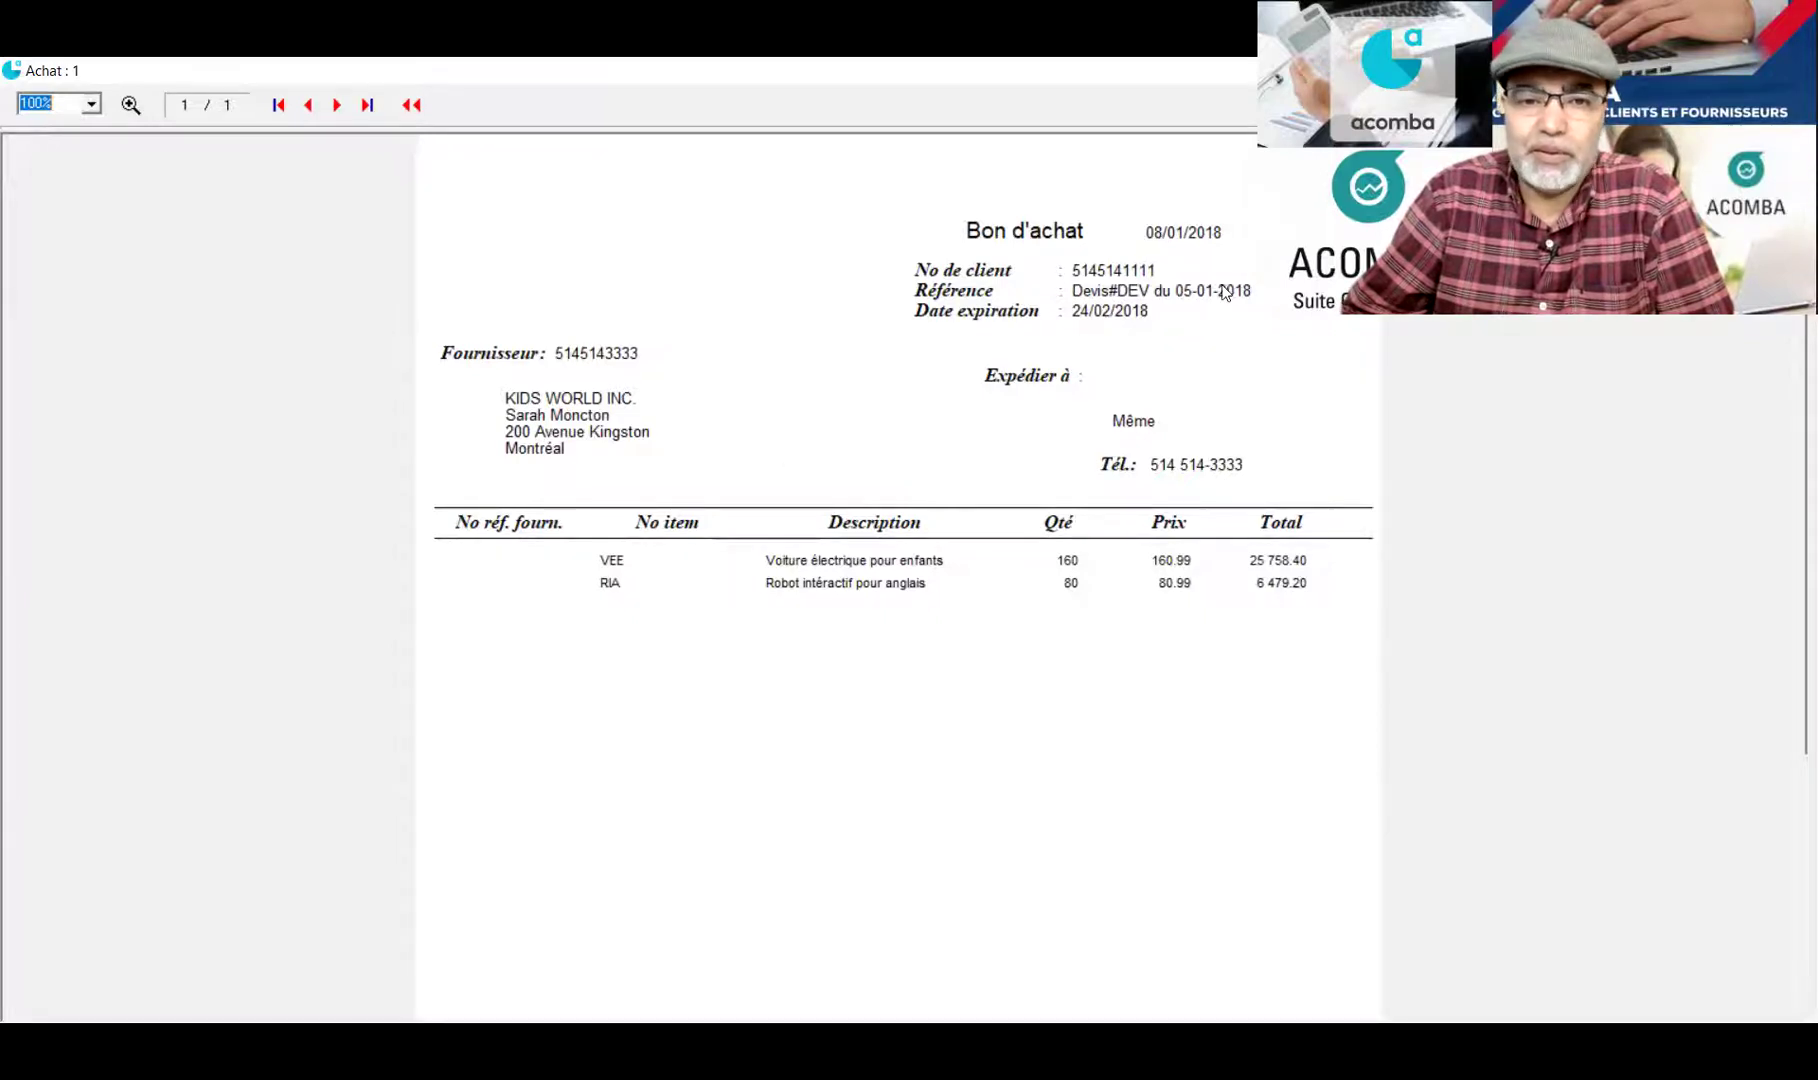
key("Escape")
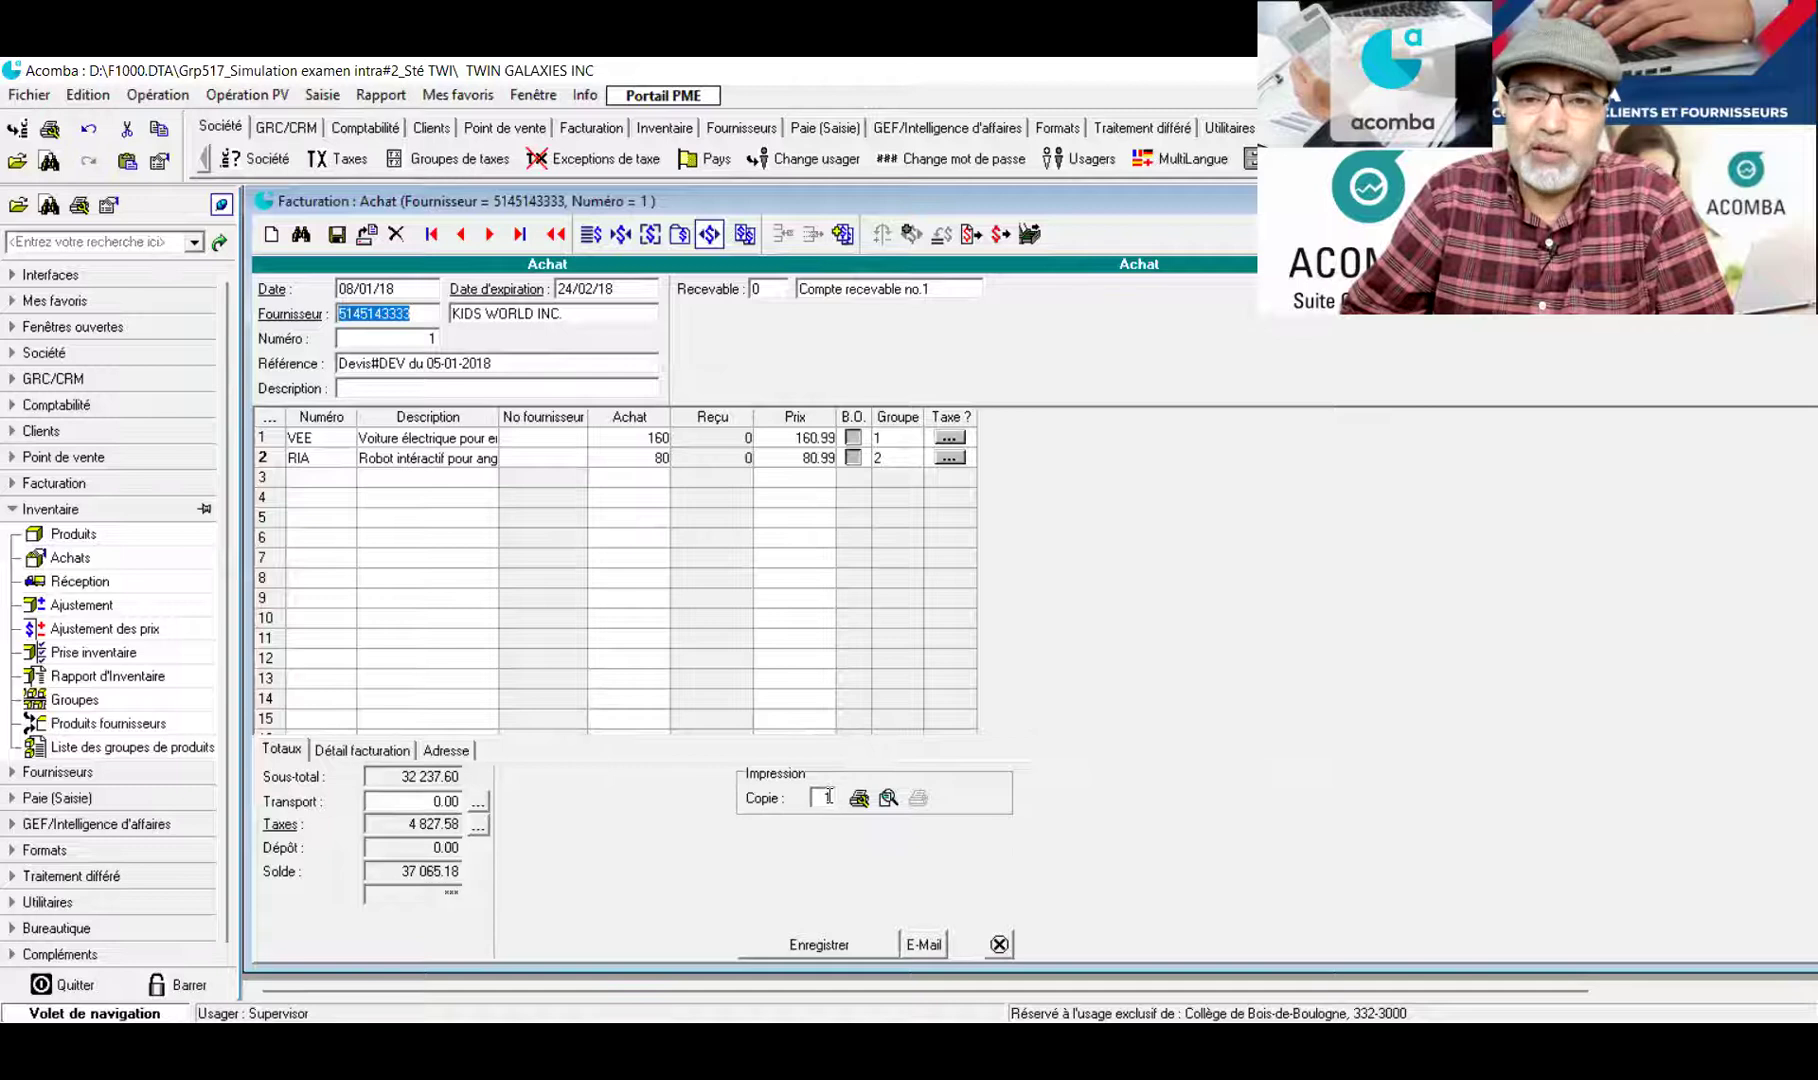
left_click(828, 797)
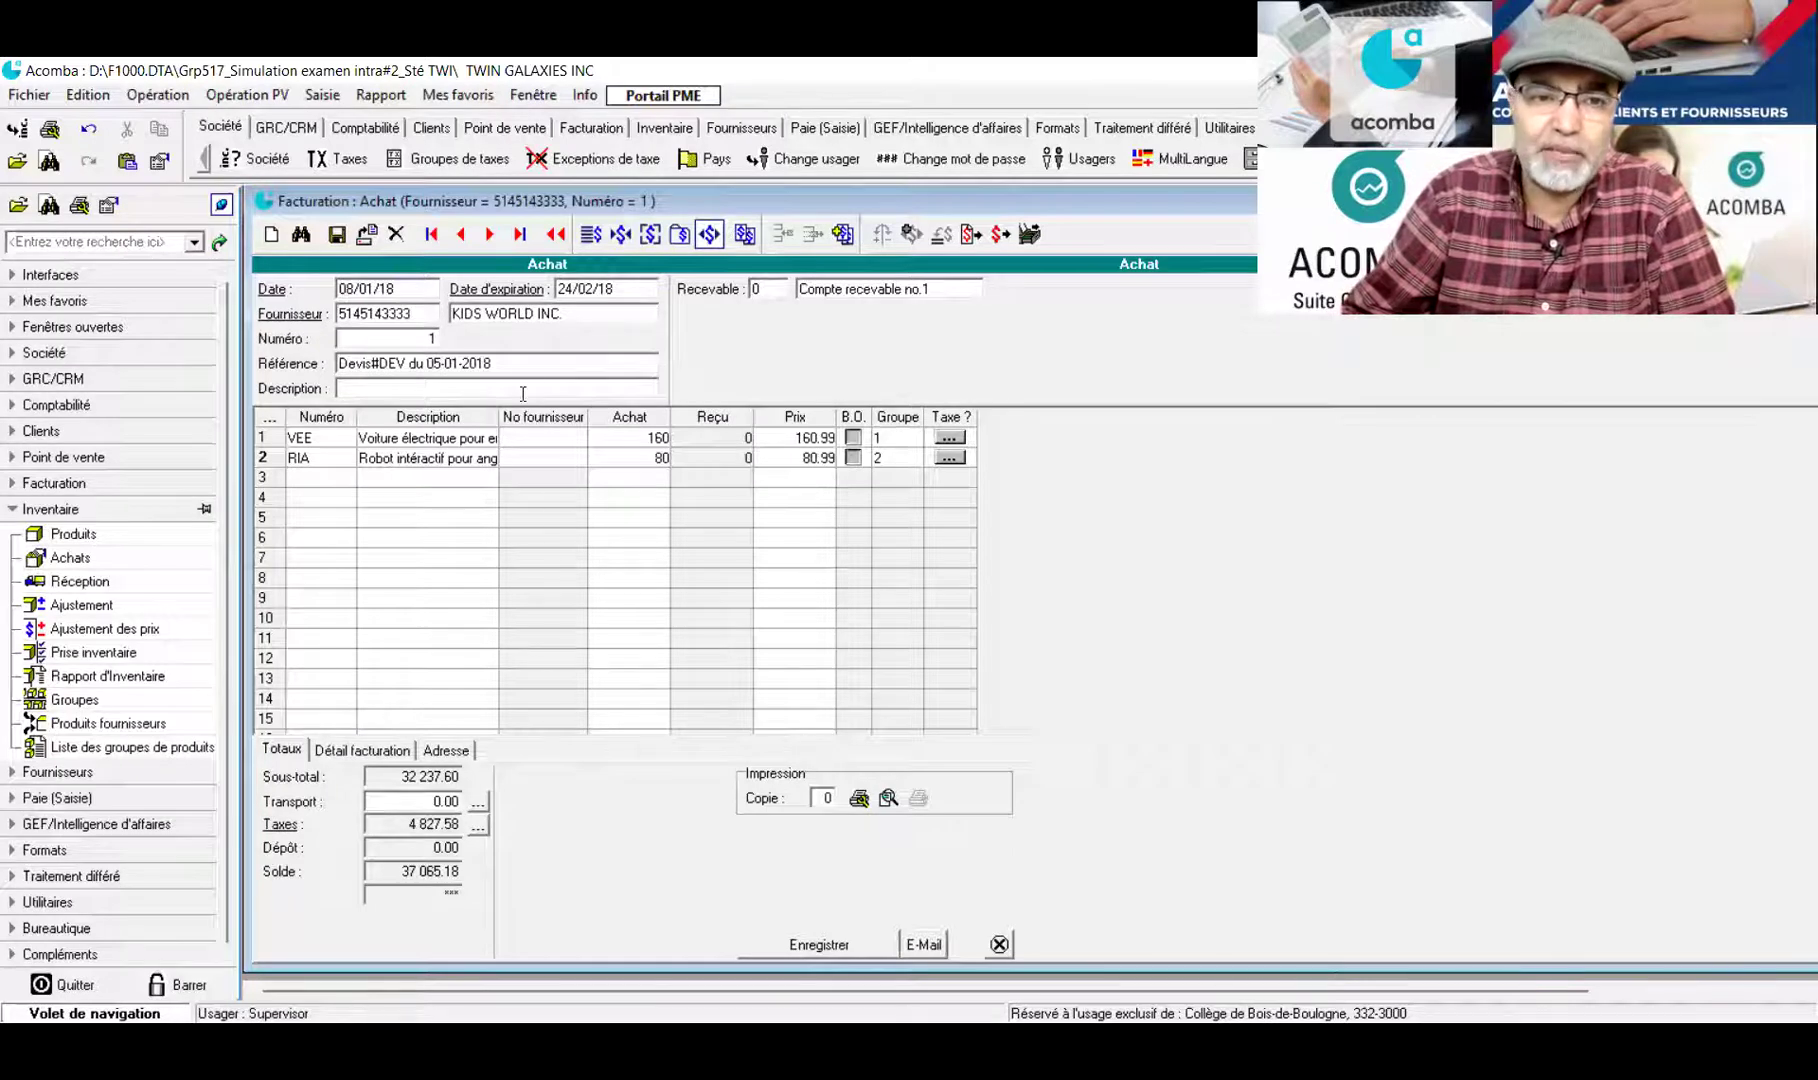
left_click(557, 358)
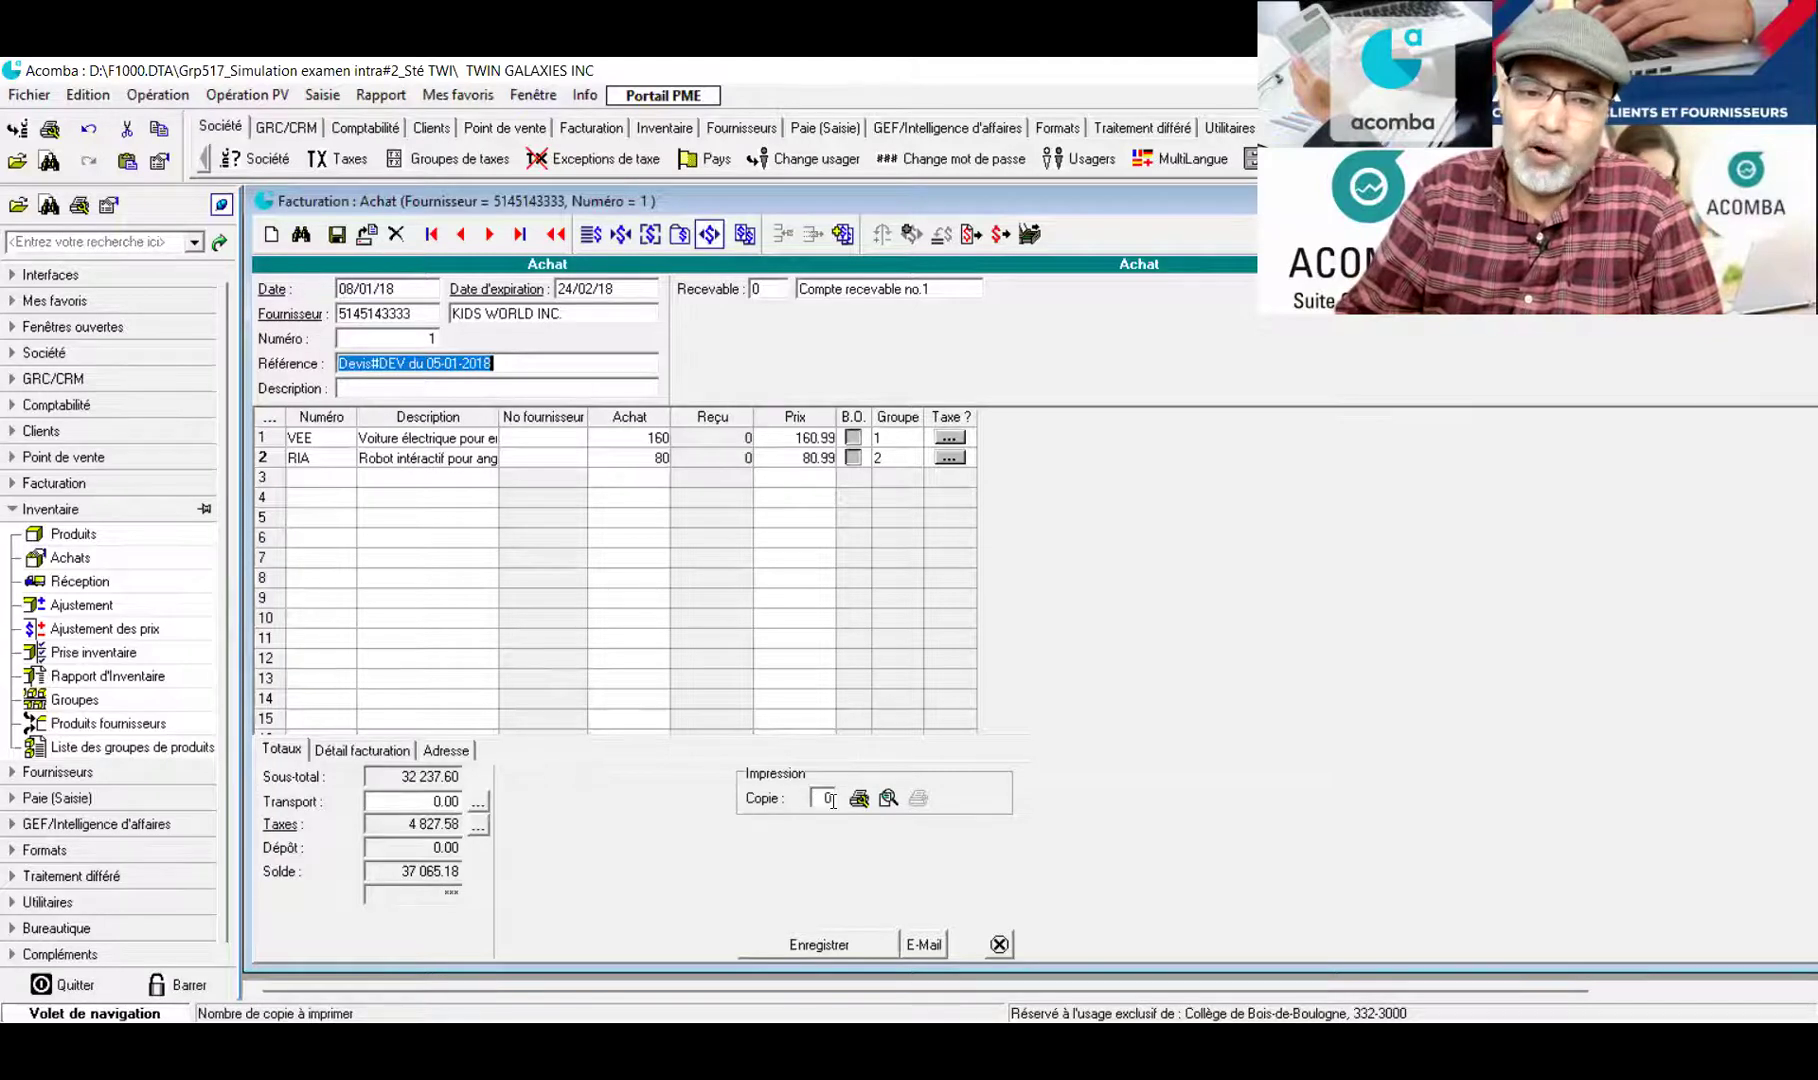
left_click(835, 805)
type("1")
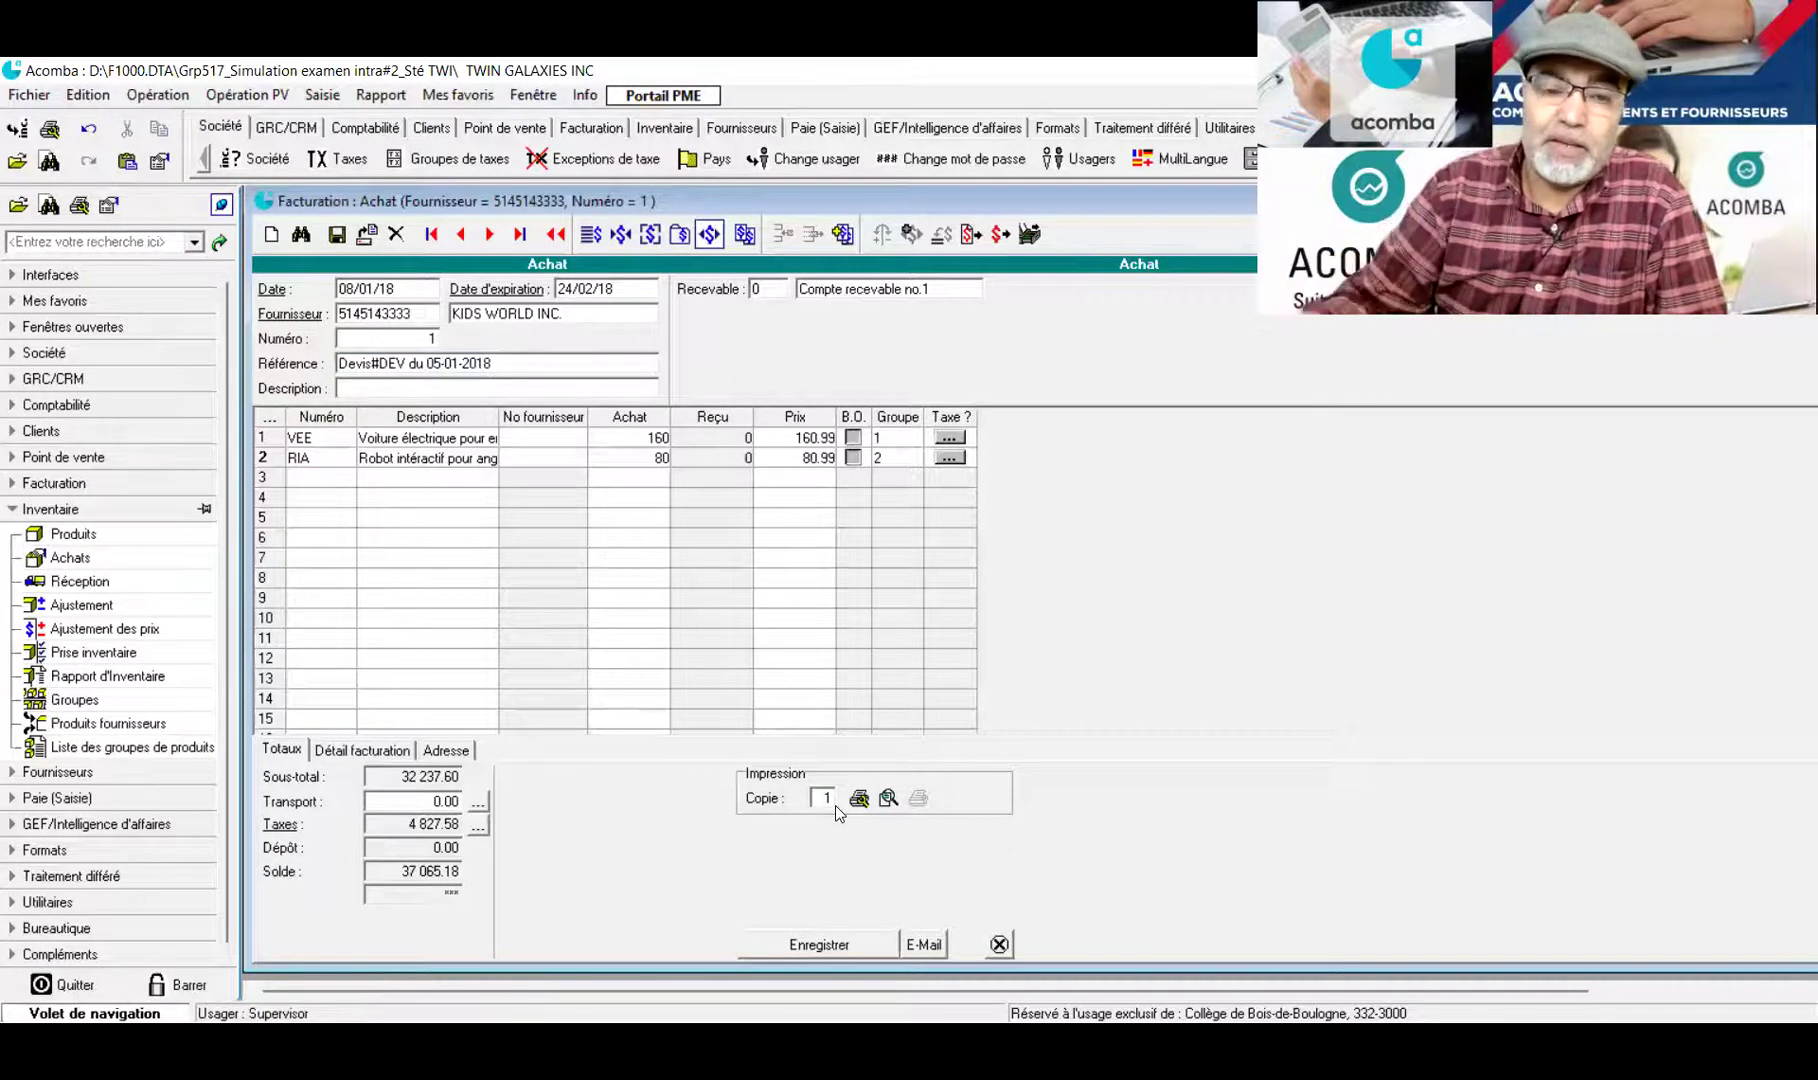
key("Tab")
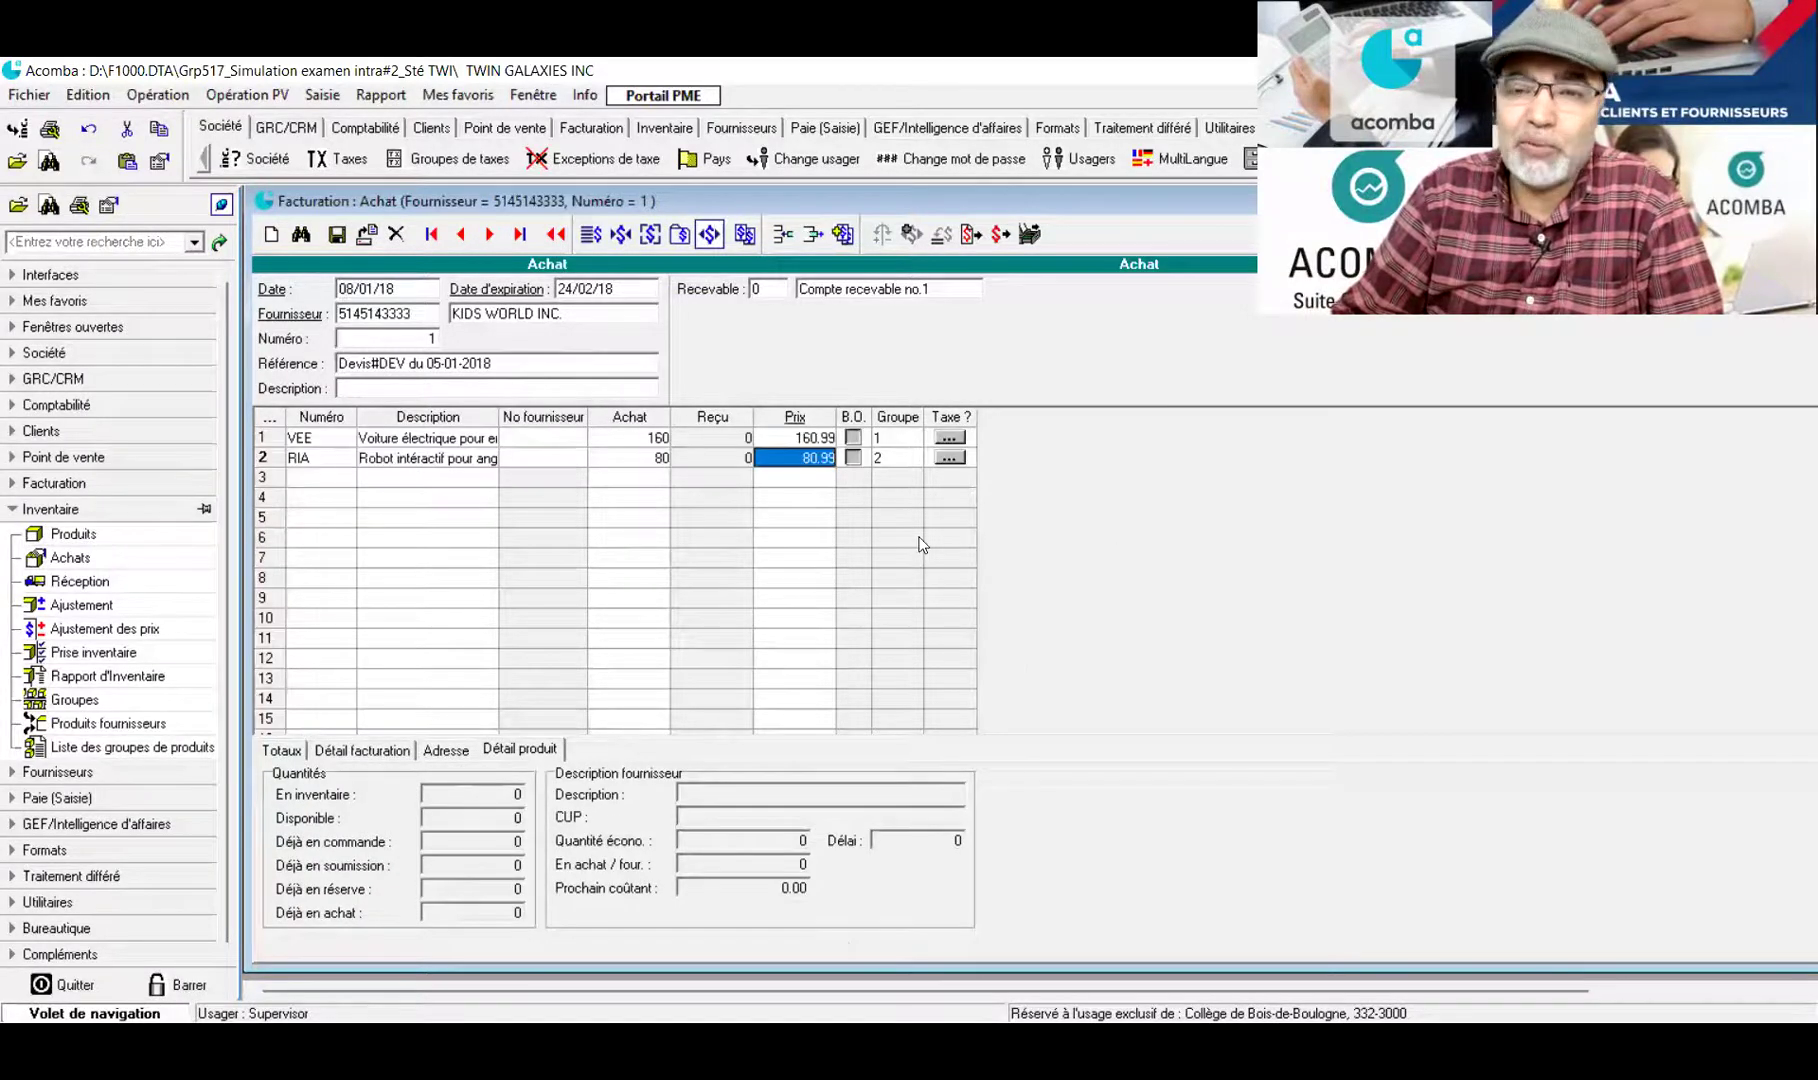
Save the KIDS WORLD INC. purchase and close the Facturation : Achat window
left_click(336, 237)
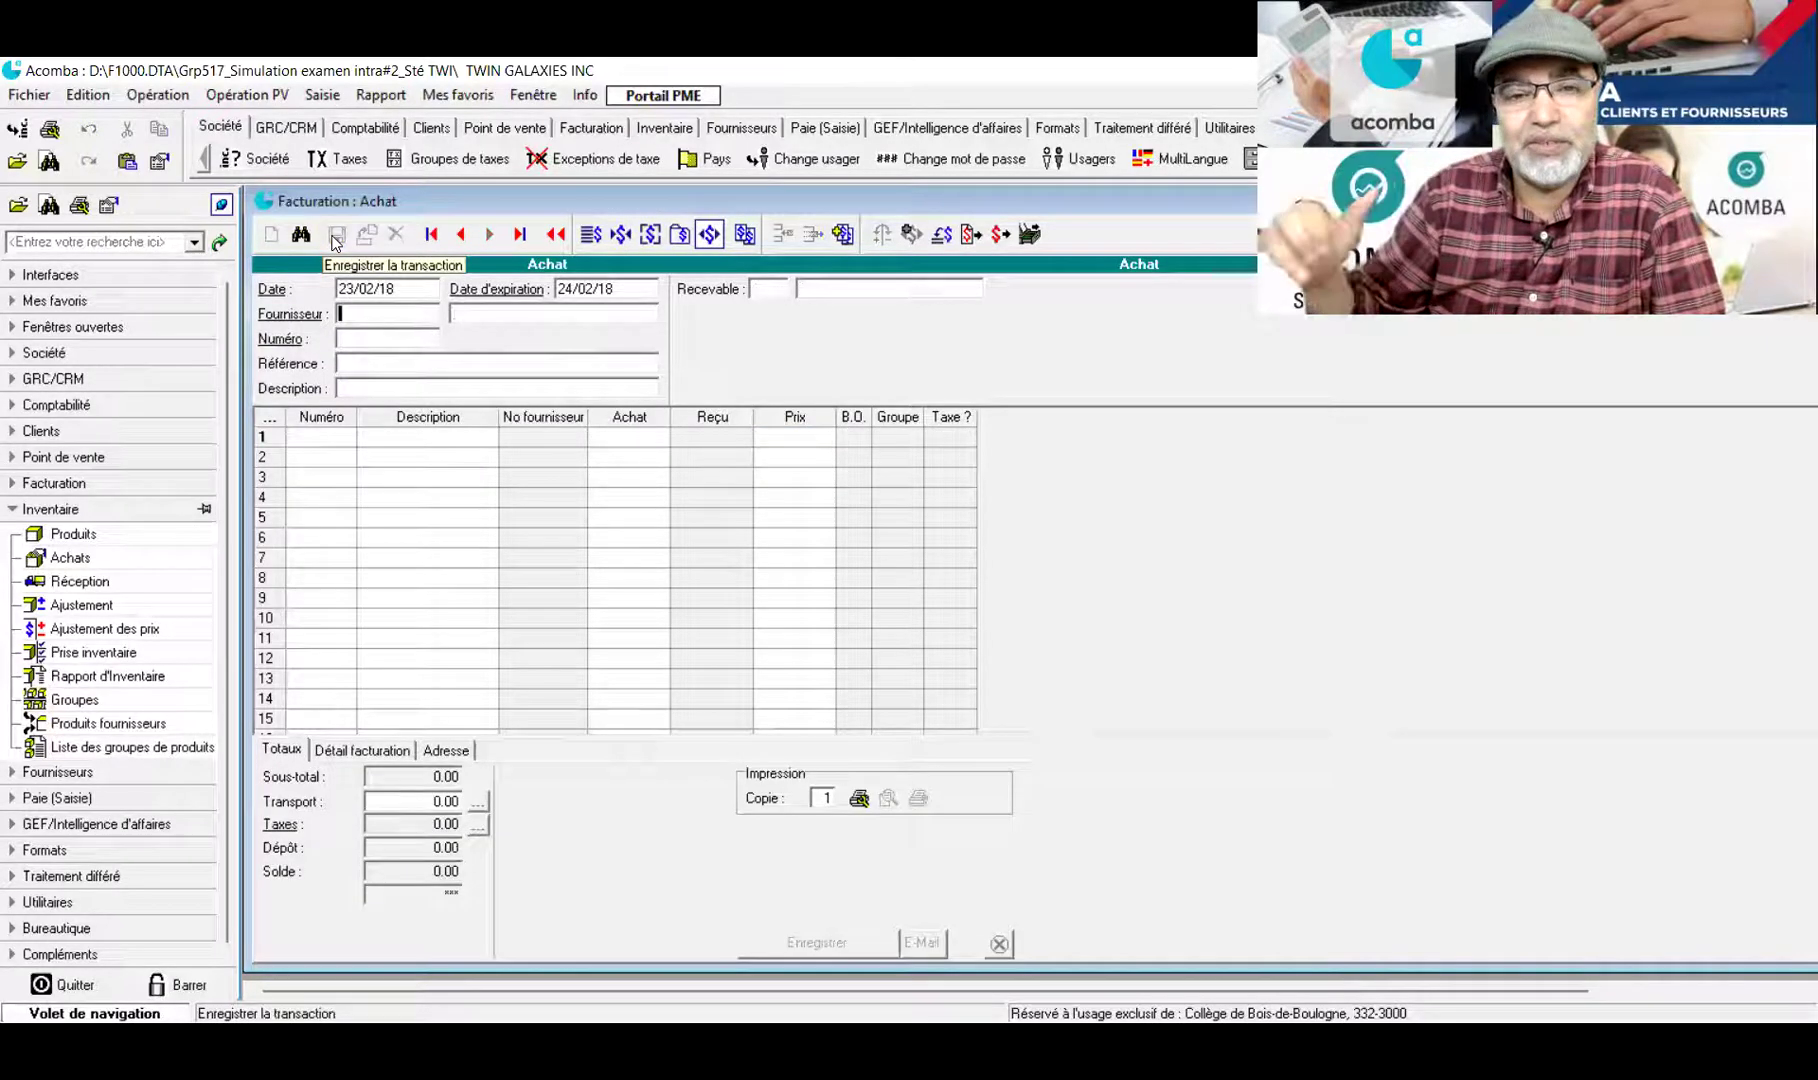
left_click(396, 313)
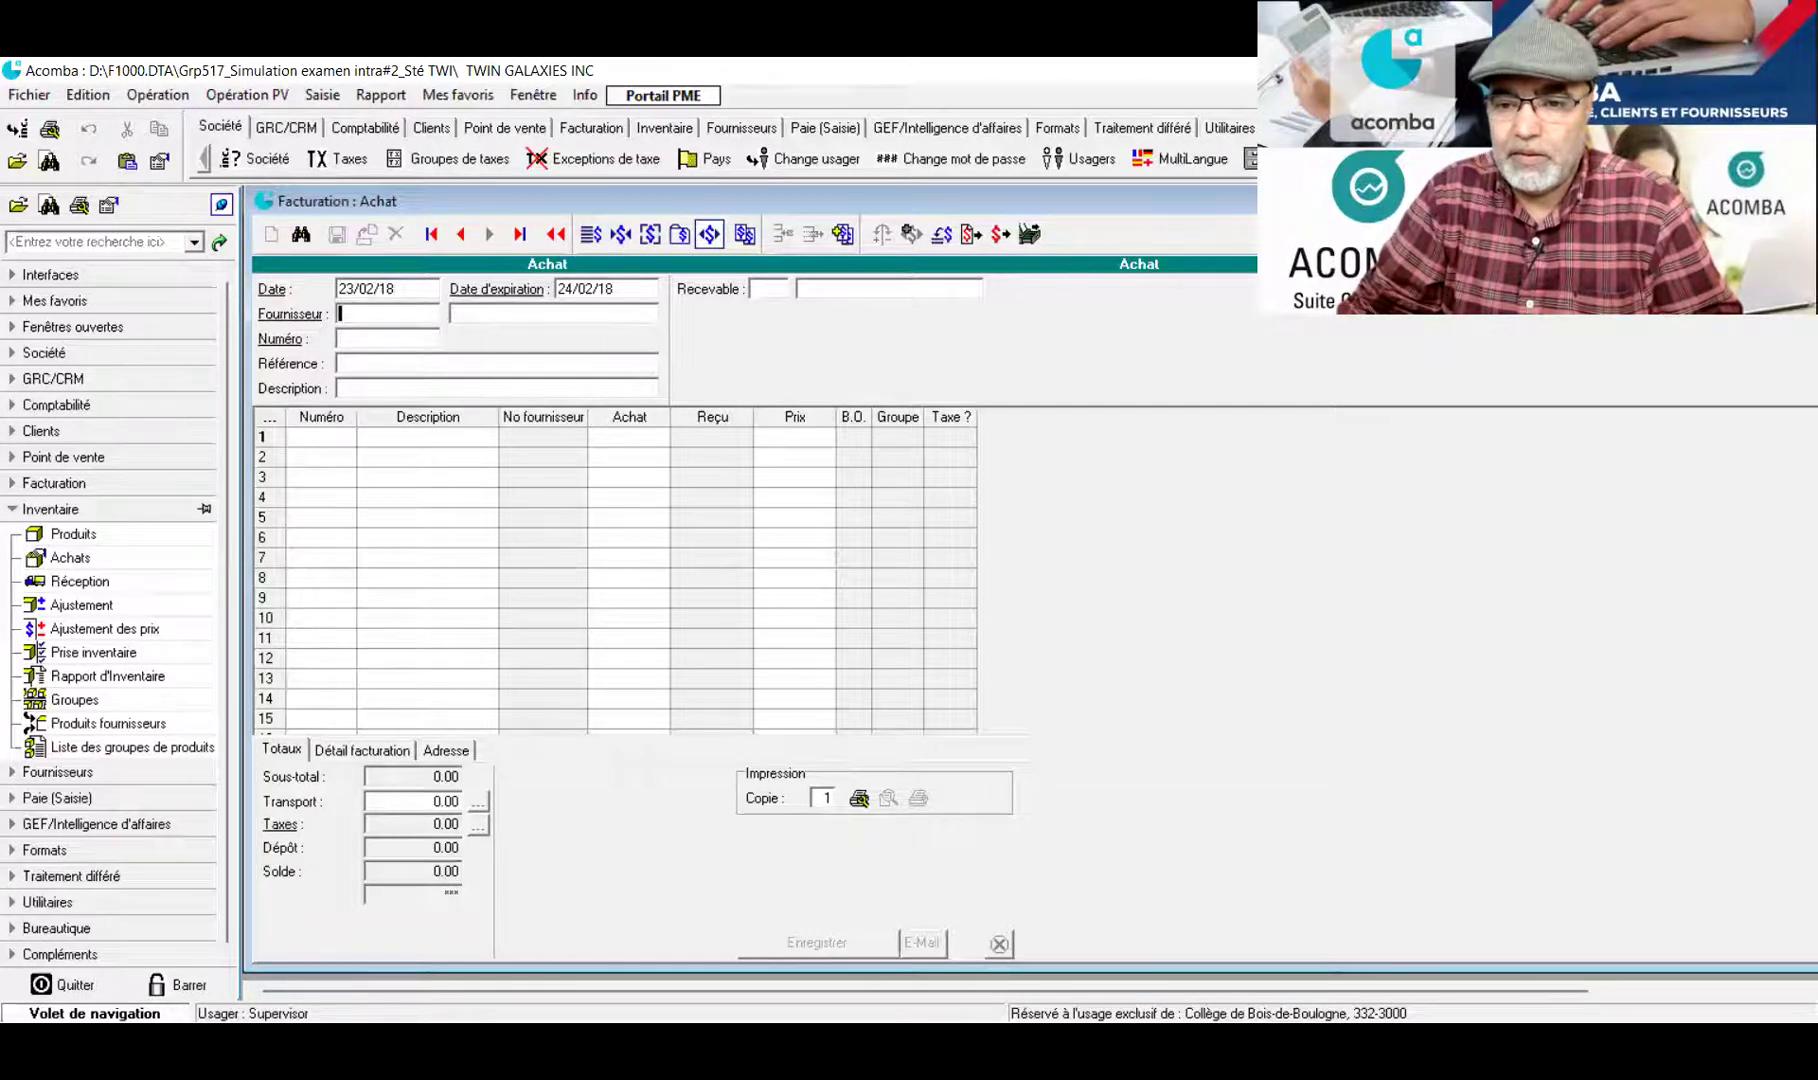
key("Return")
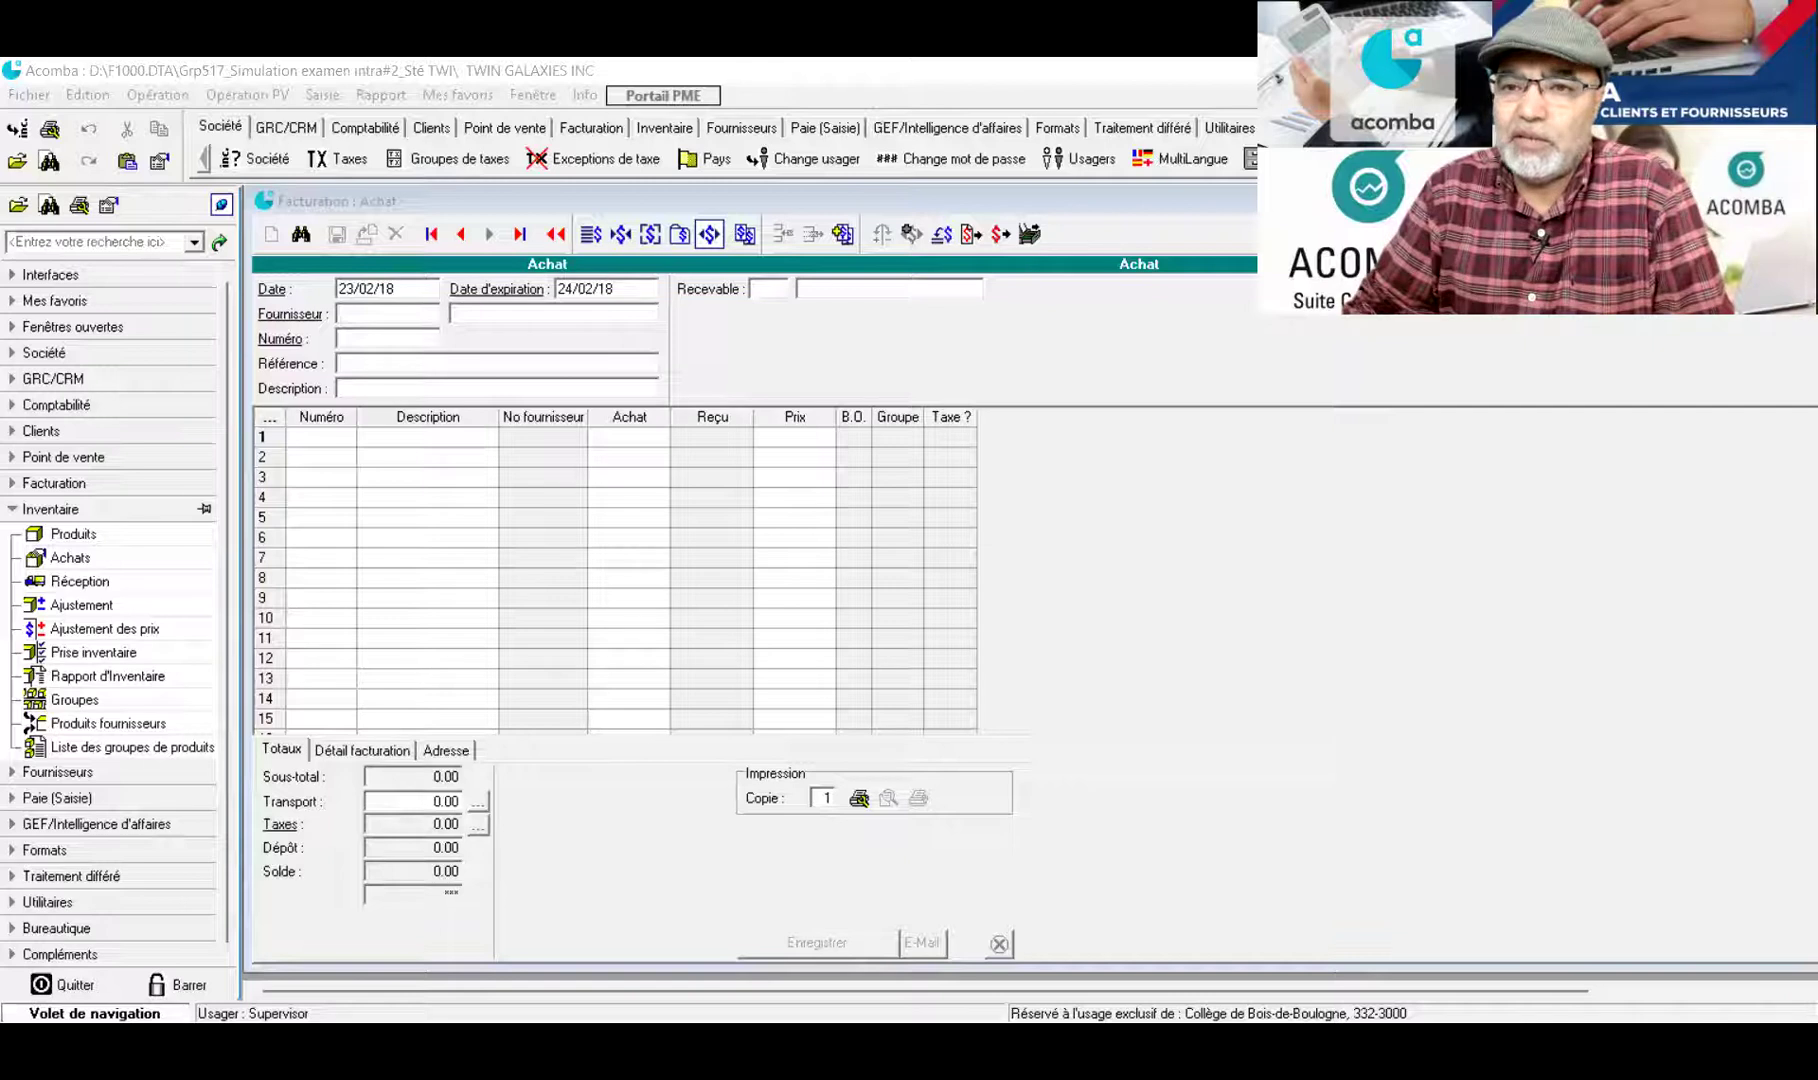
key("Escape")
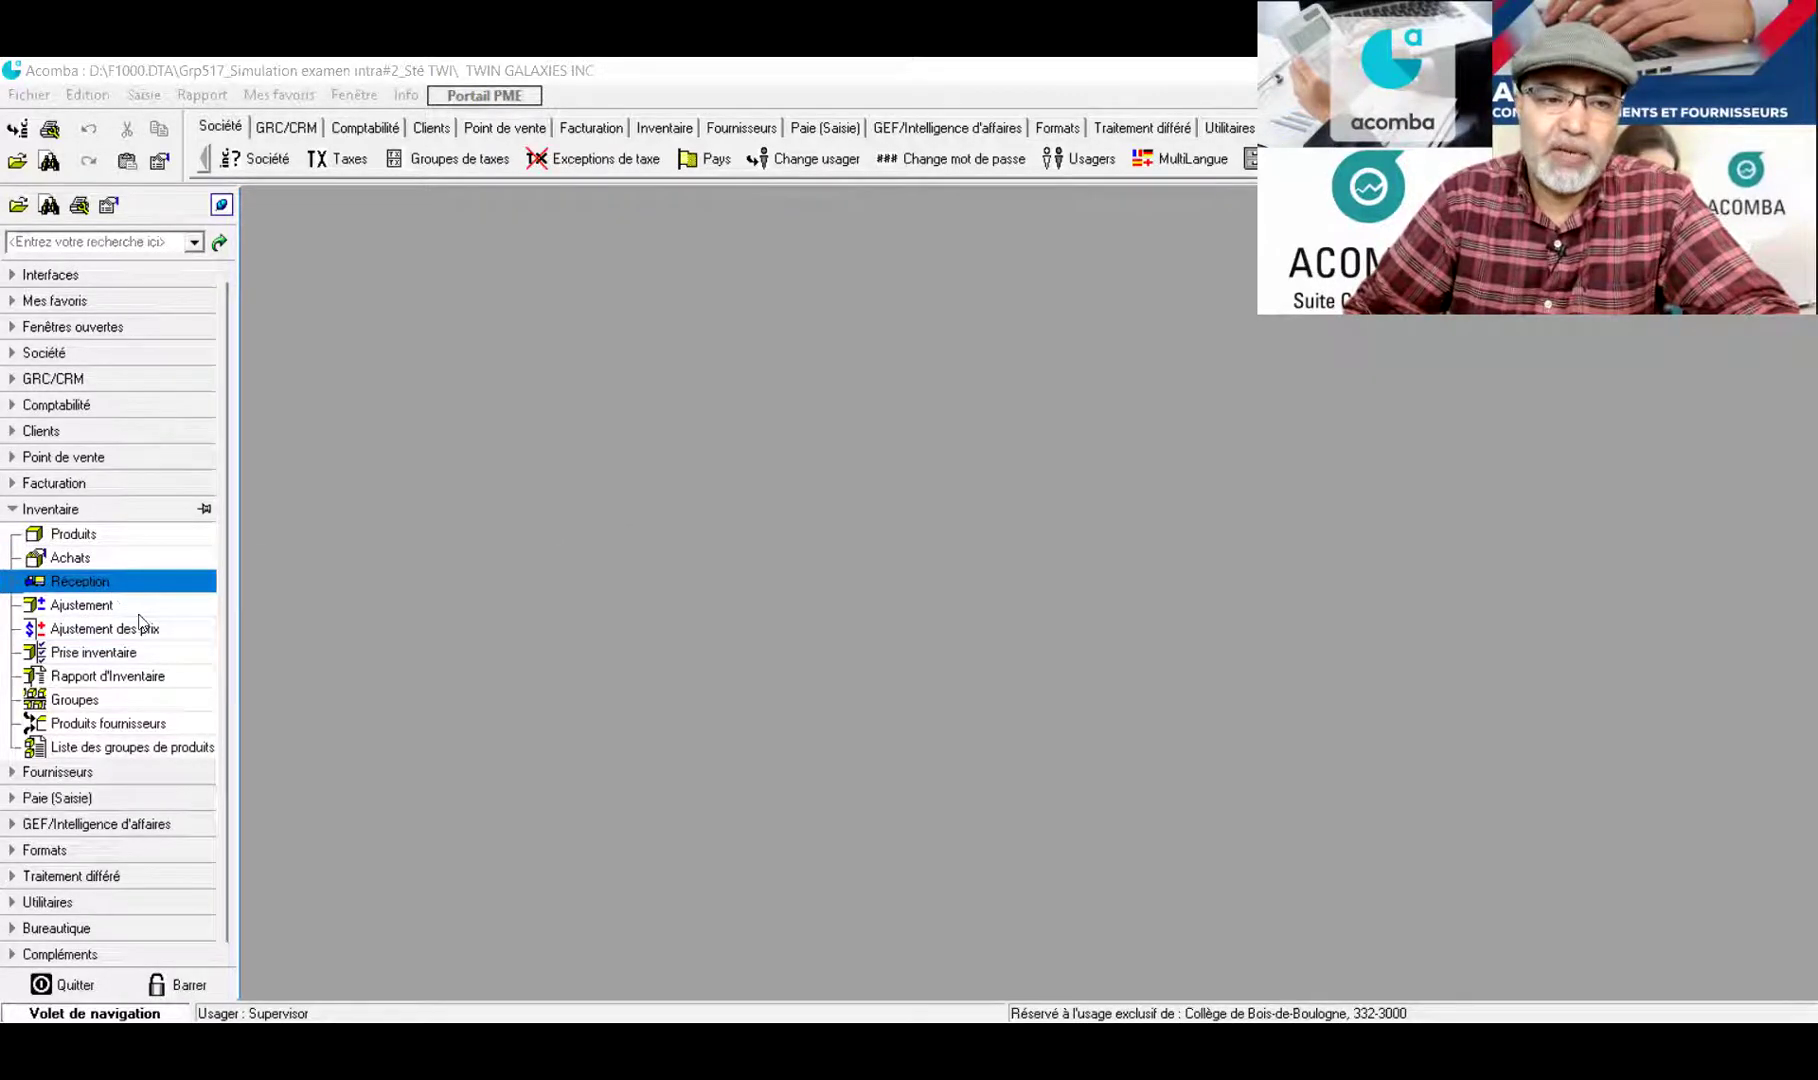
Open purchase 1 from the saved purchases list in the Réception de l'achat window
left_click(100, 586)
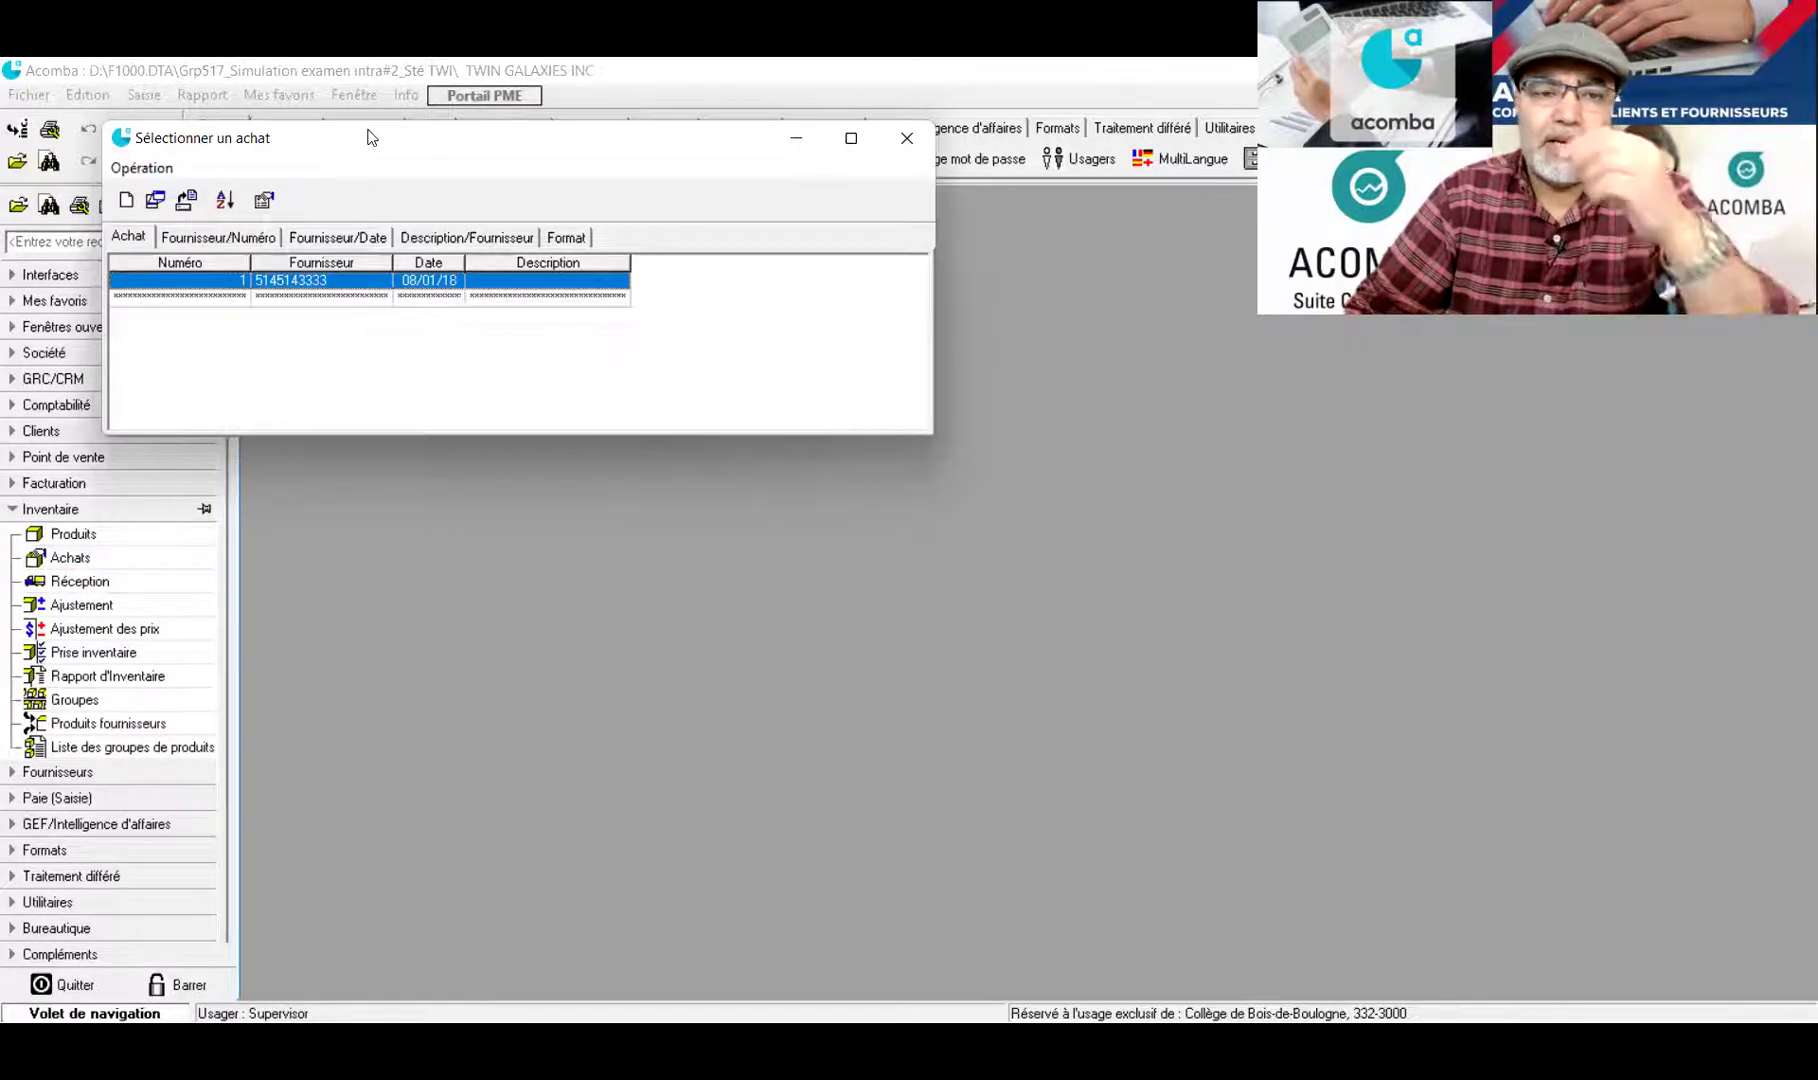
left_click_drag(368, 137, 568, 182)
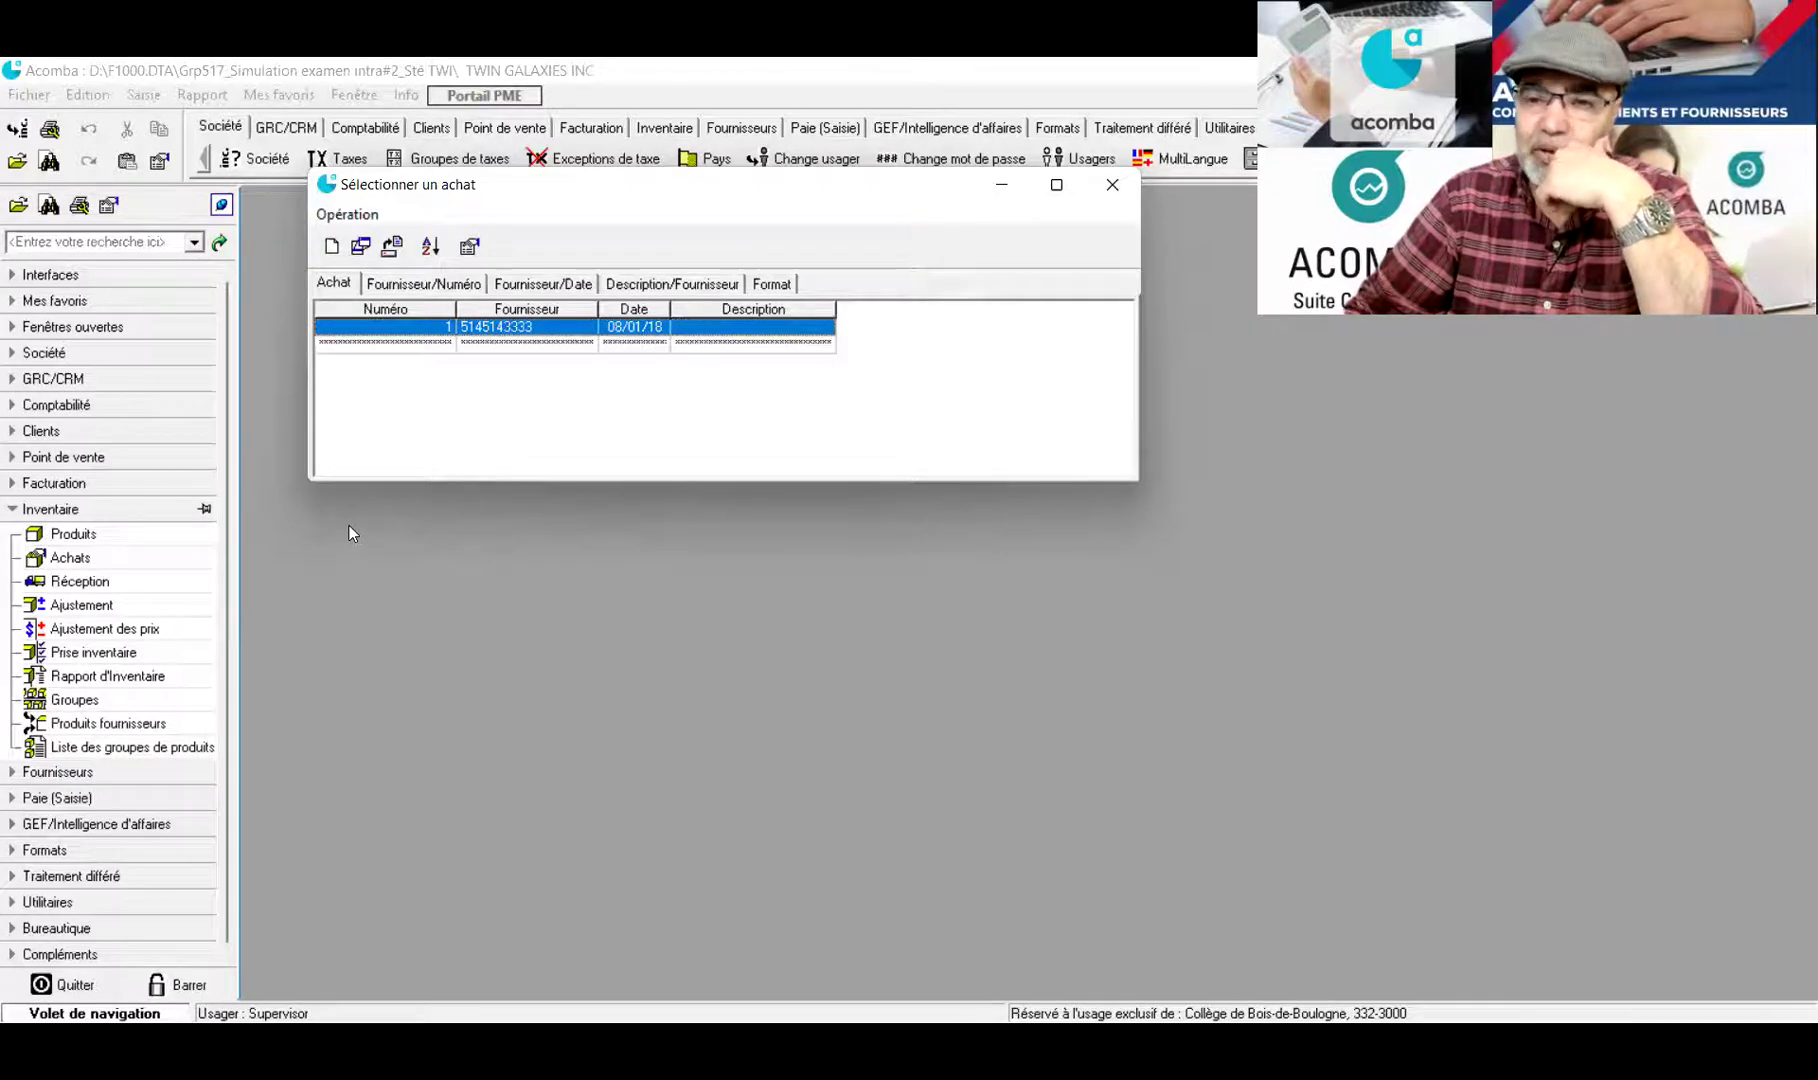
double_click(513, 334)
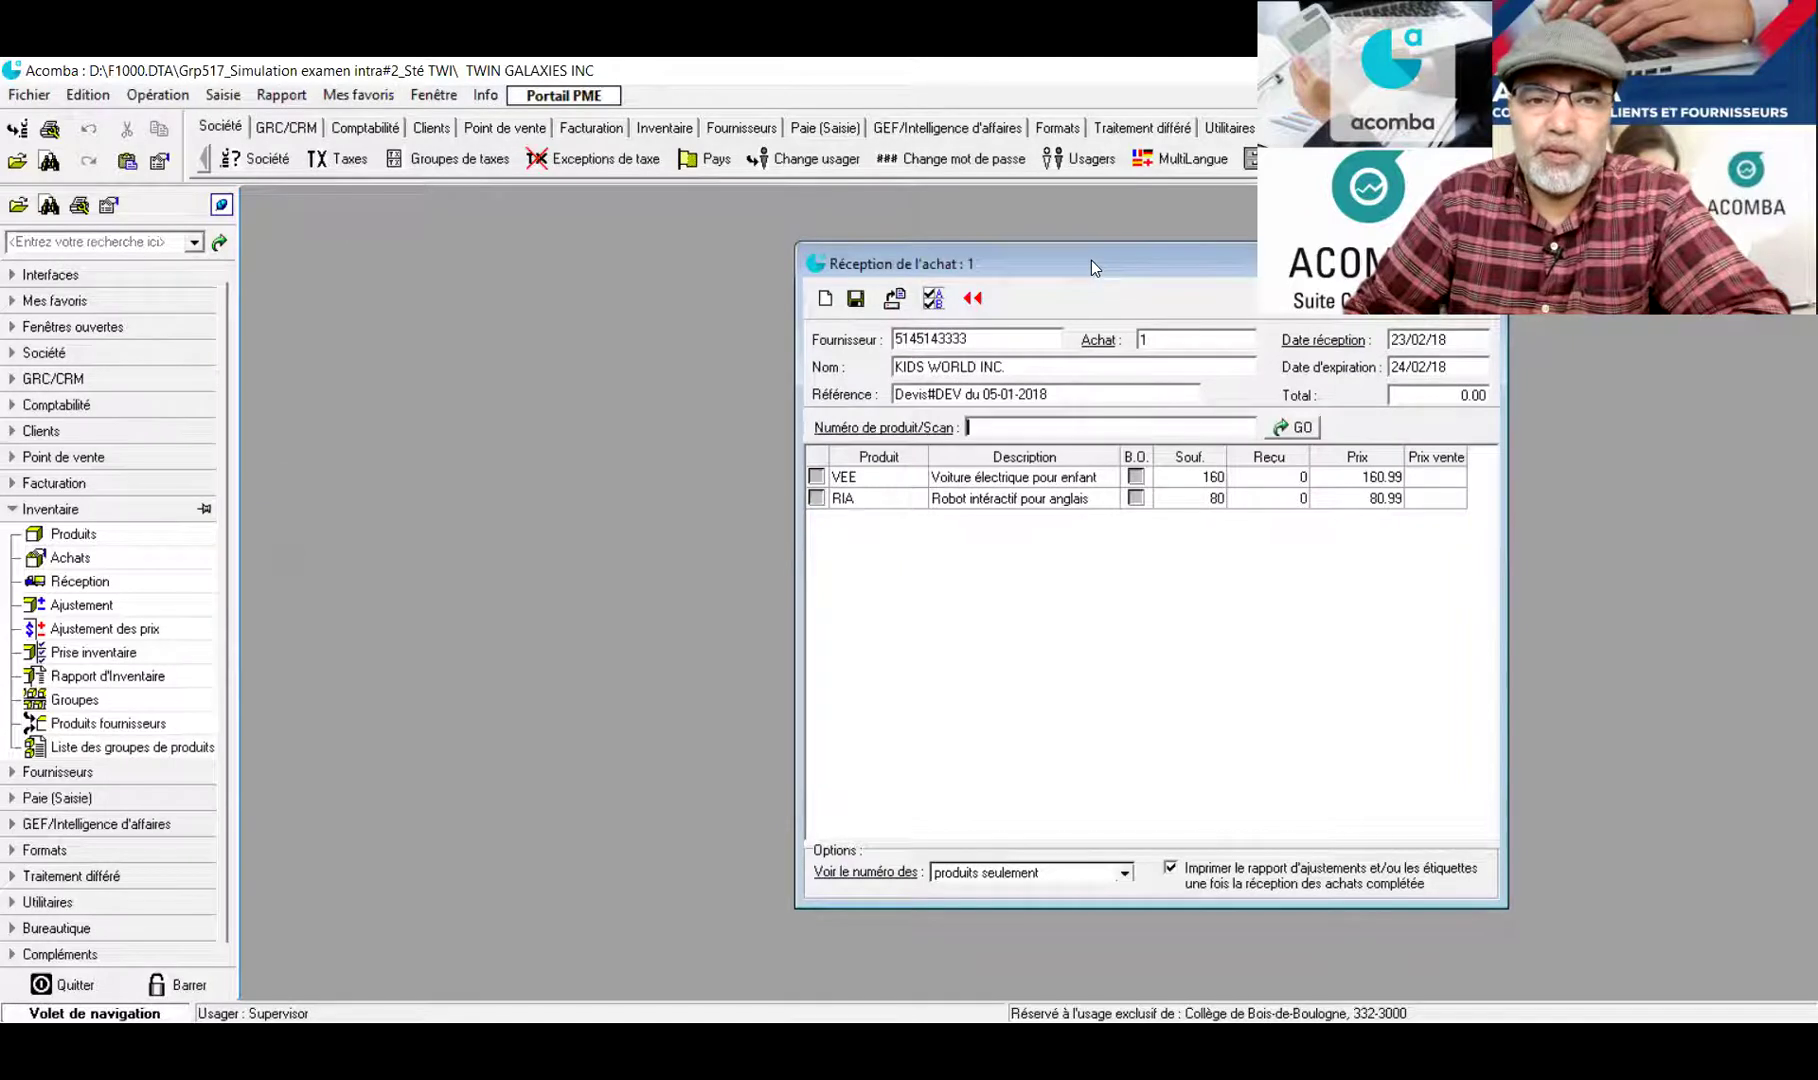
left_click_drag(1091, 260, 648, 243)
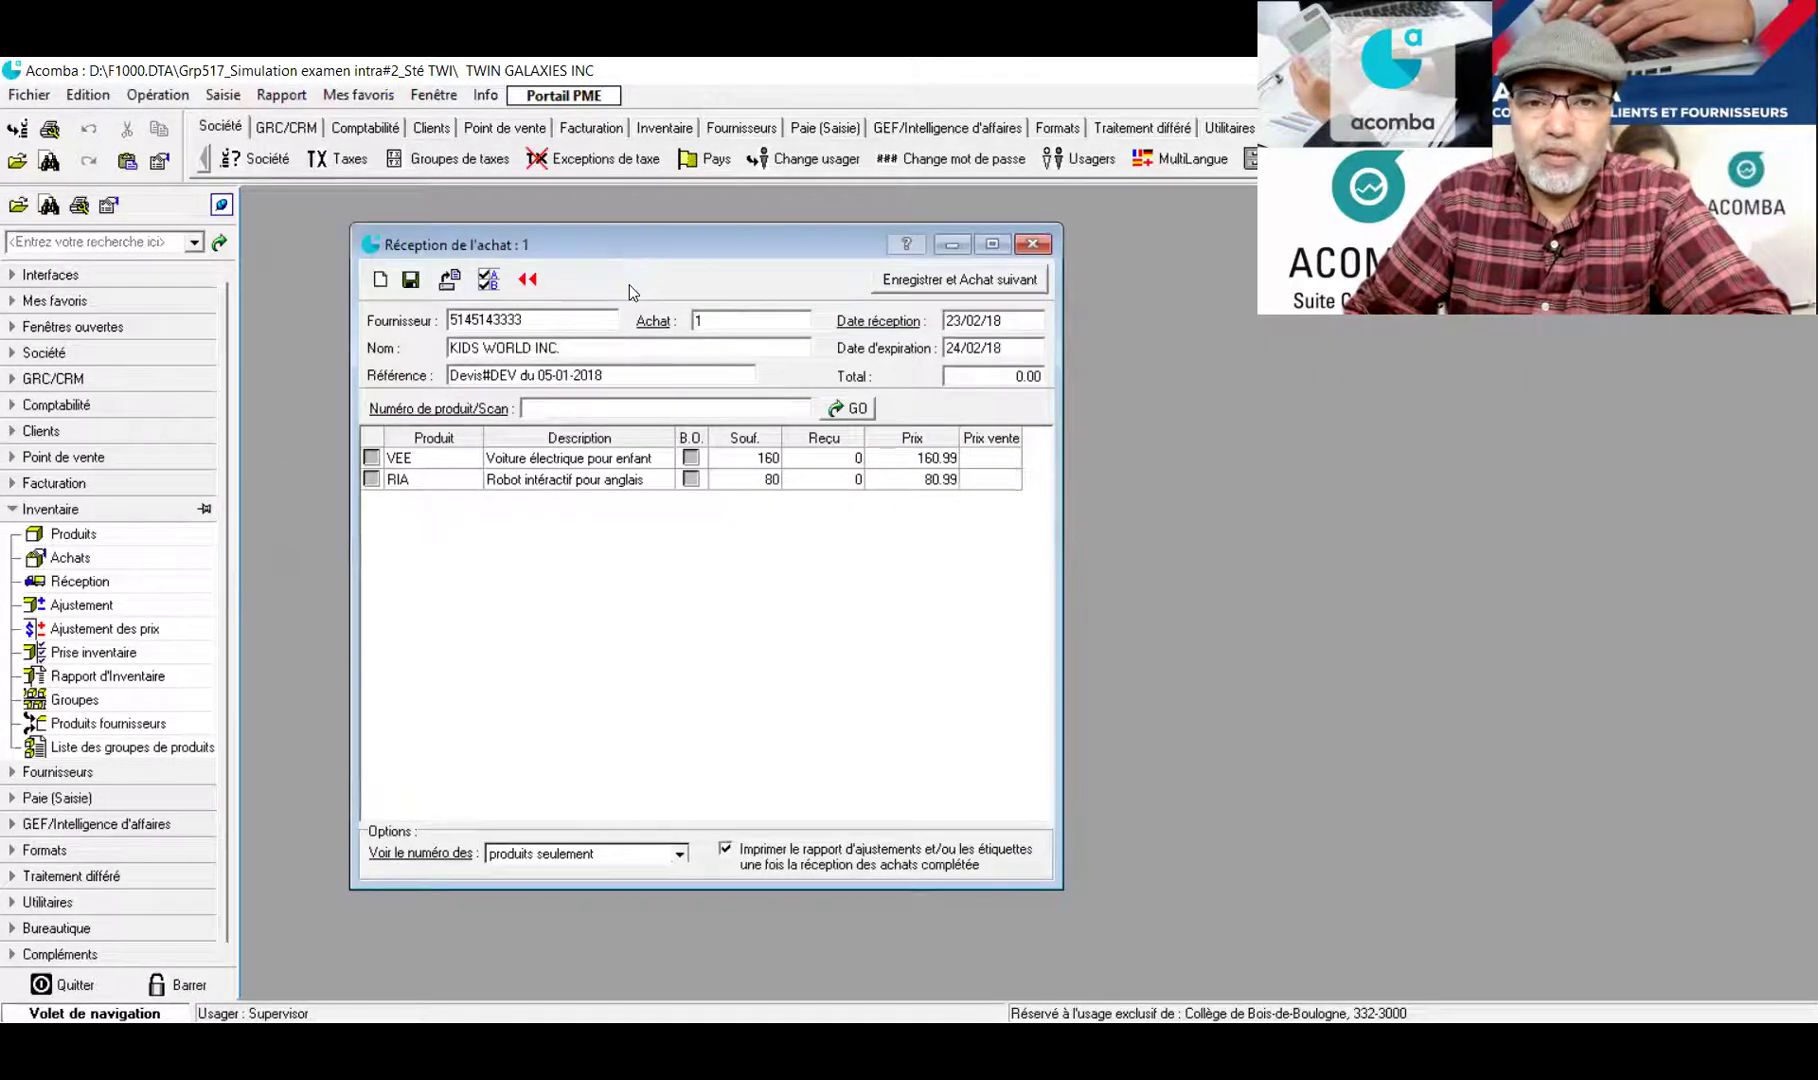
Set reception date 10/01/18, mark VEE 160 and RIA 80 fully received, then save
double_click(979, 318)
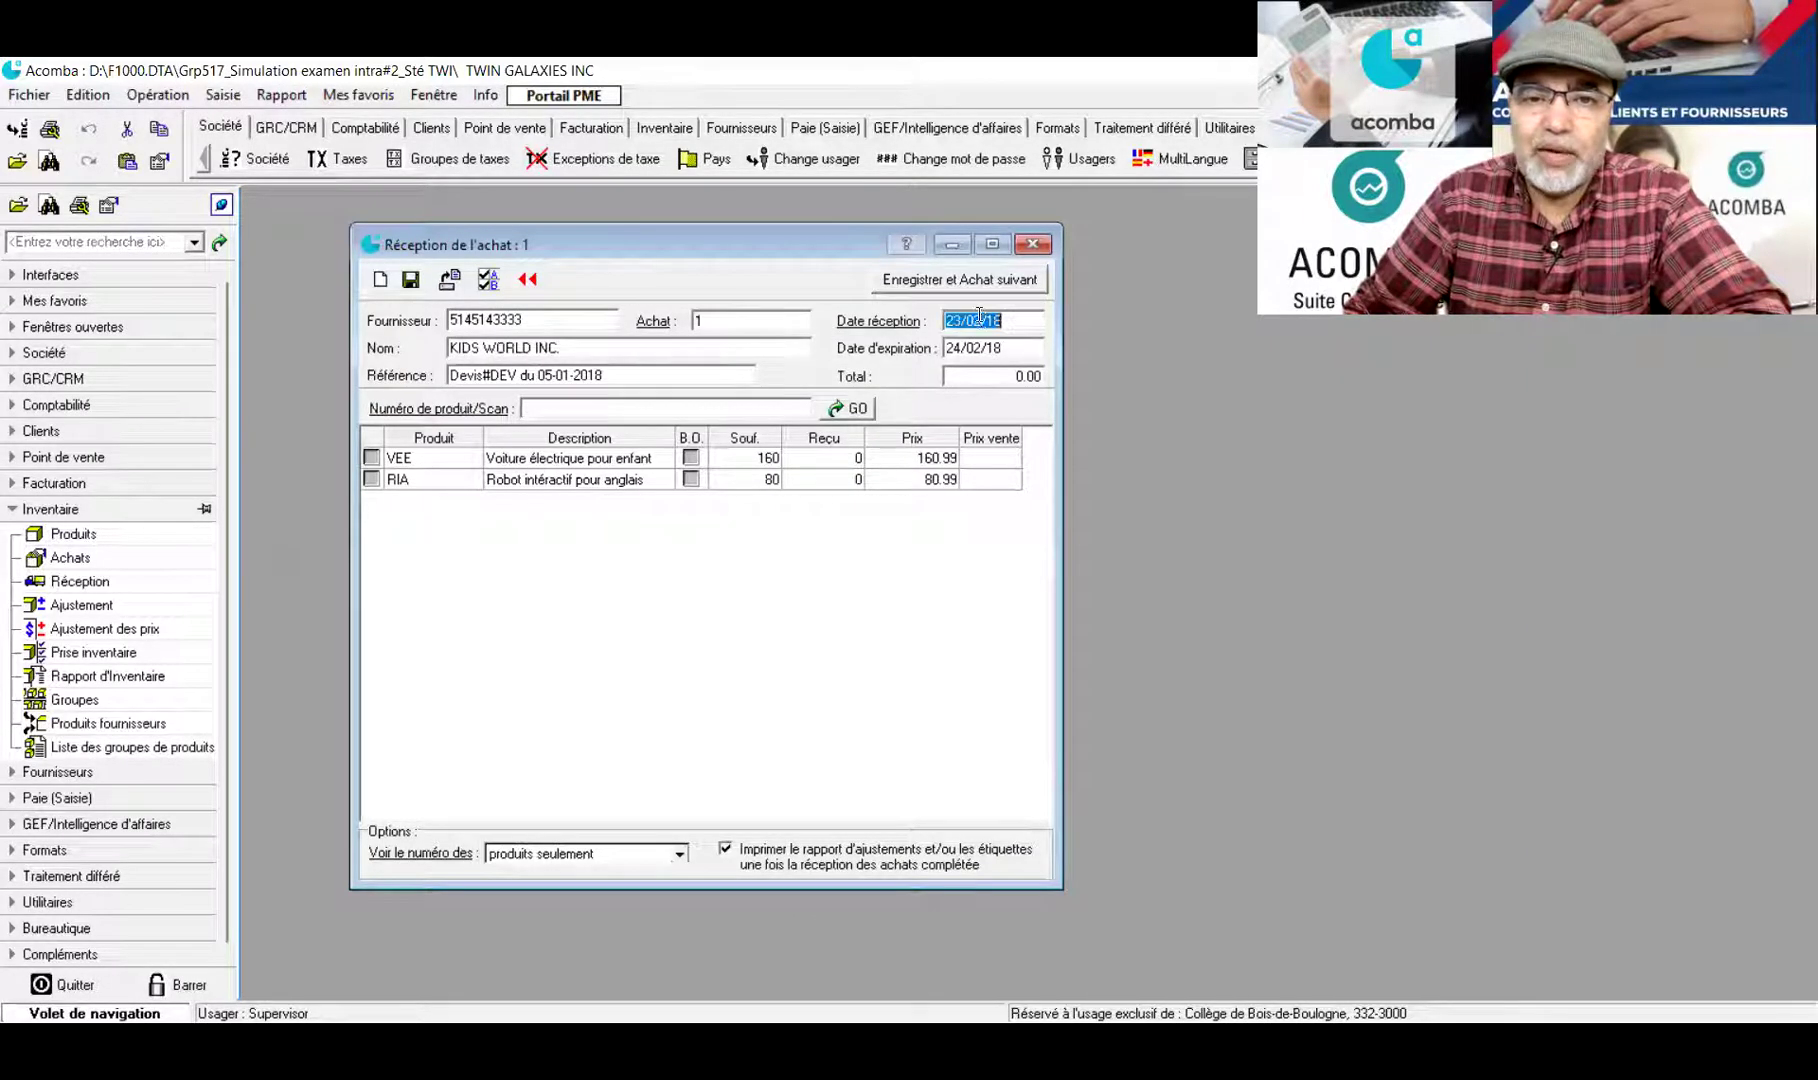
left_click_drag(981, 318, 935, 318)
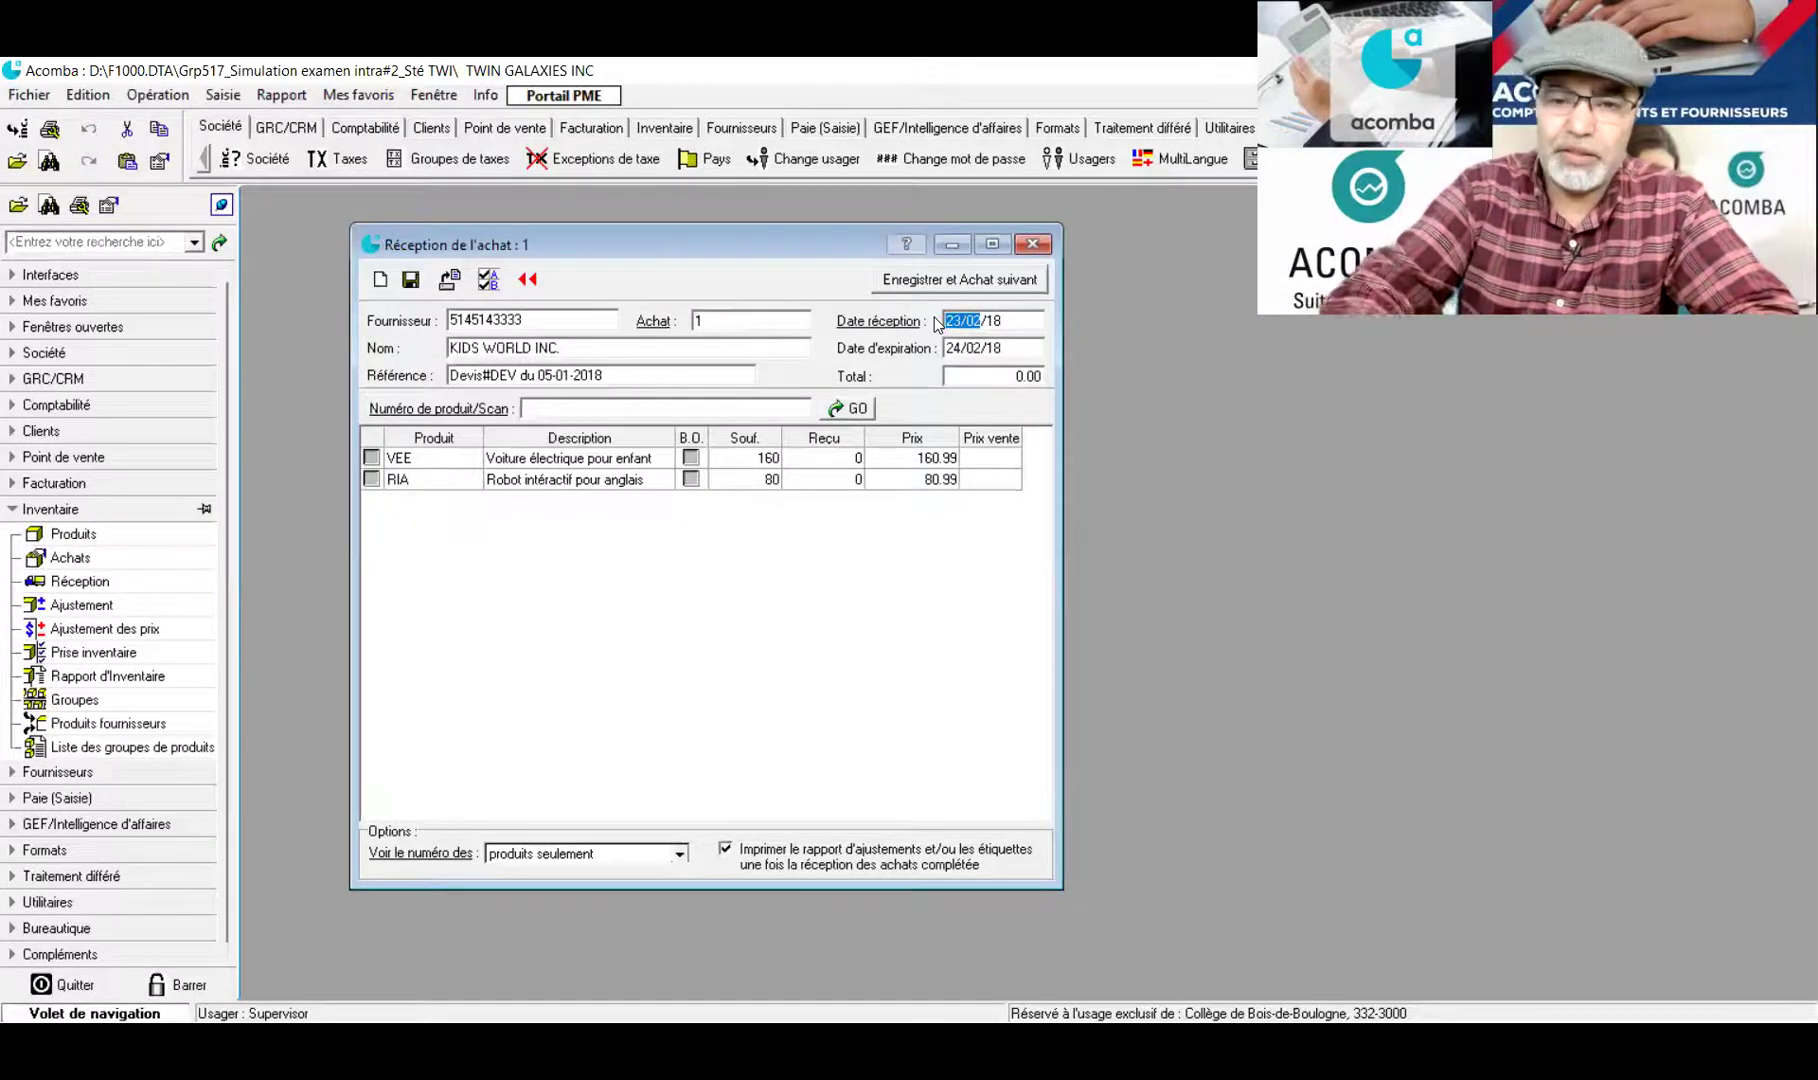
type("10/01")
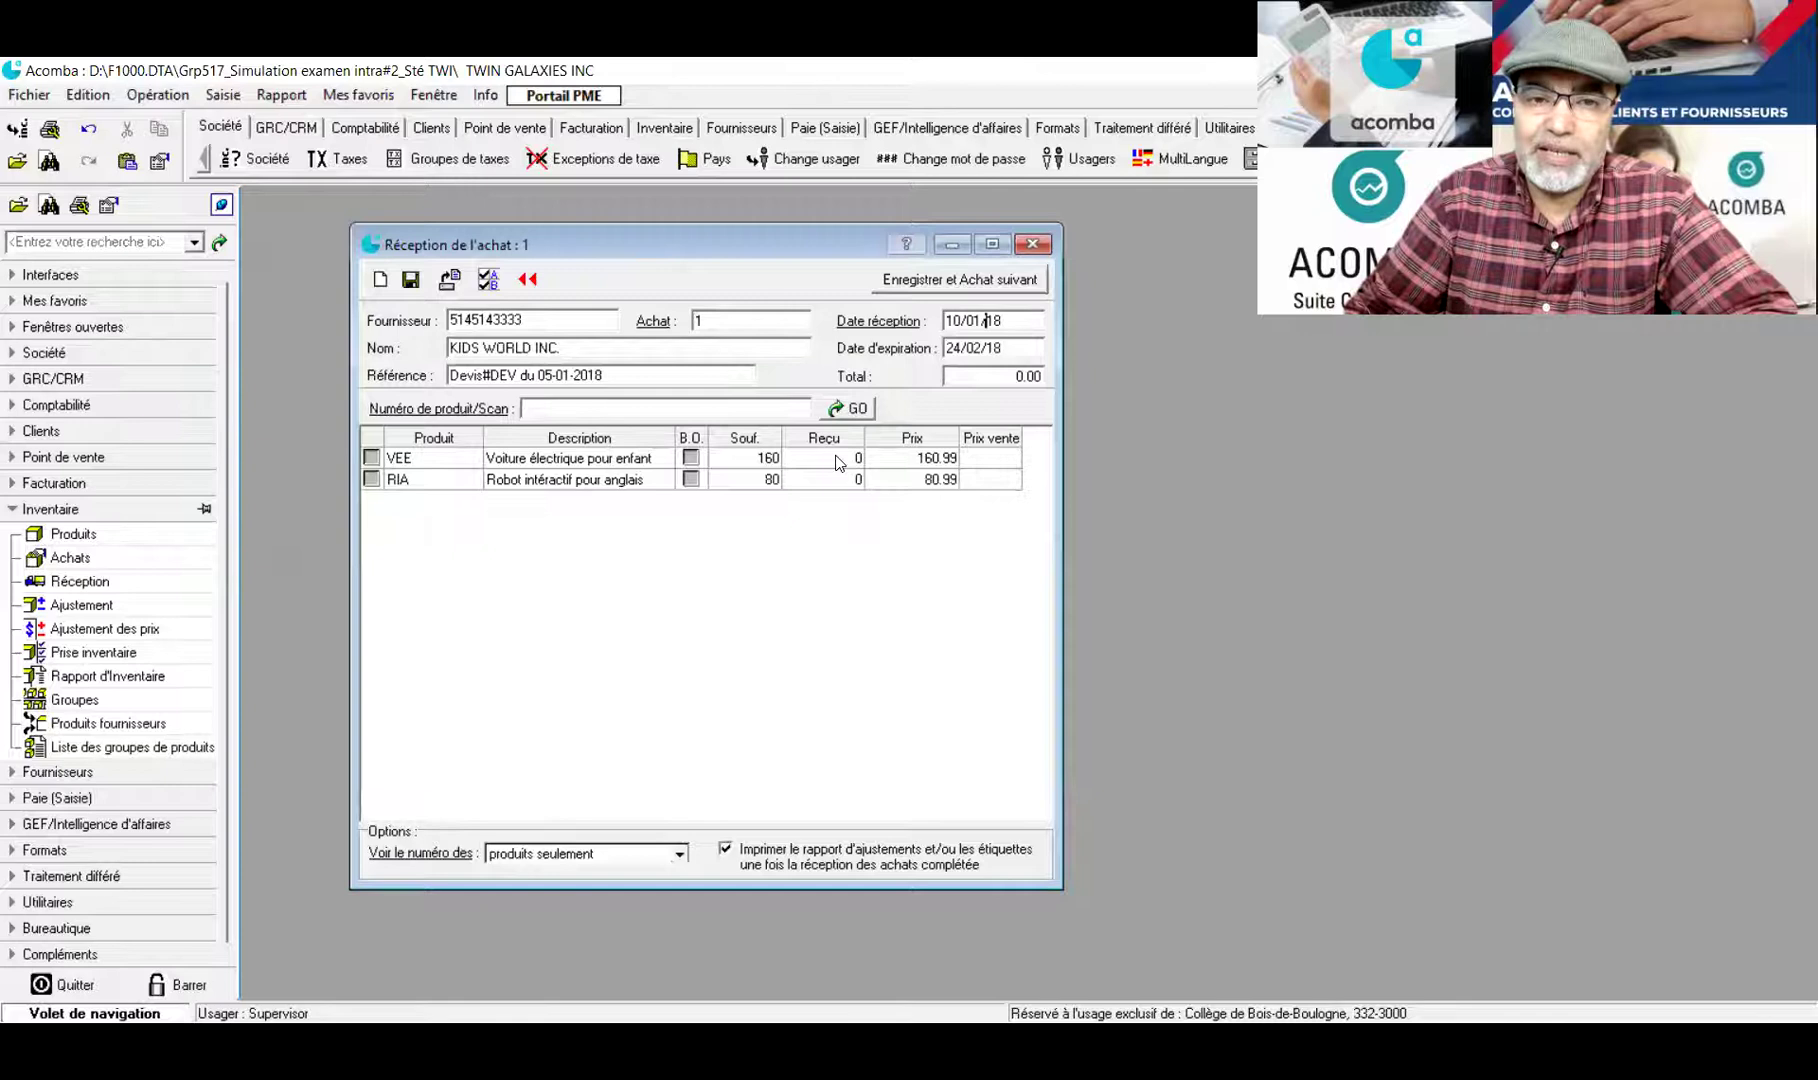
left_click(371, 460)
left_click(371, 460)
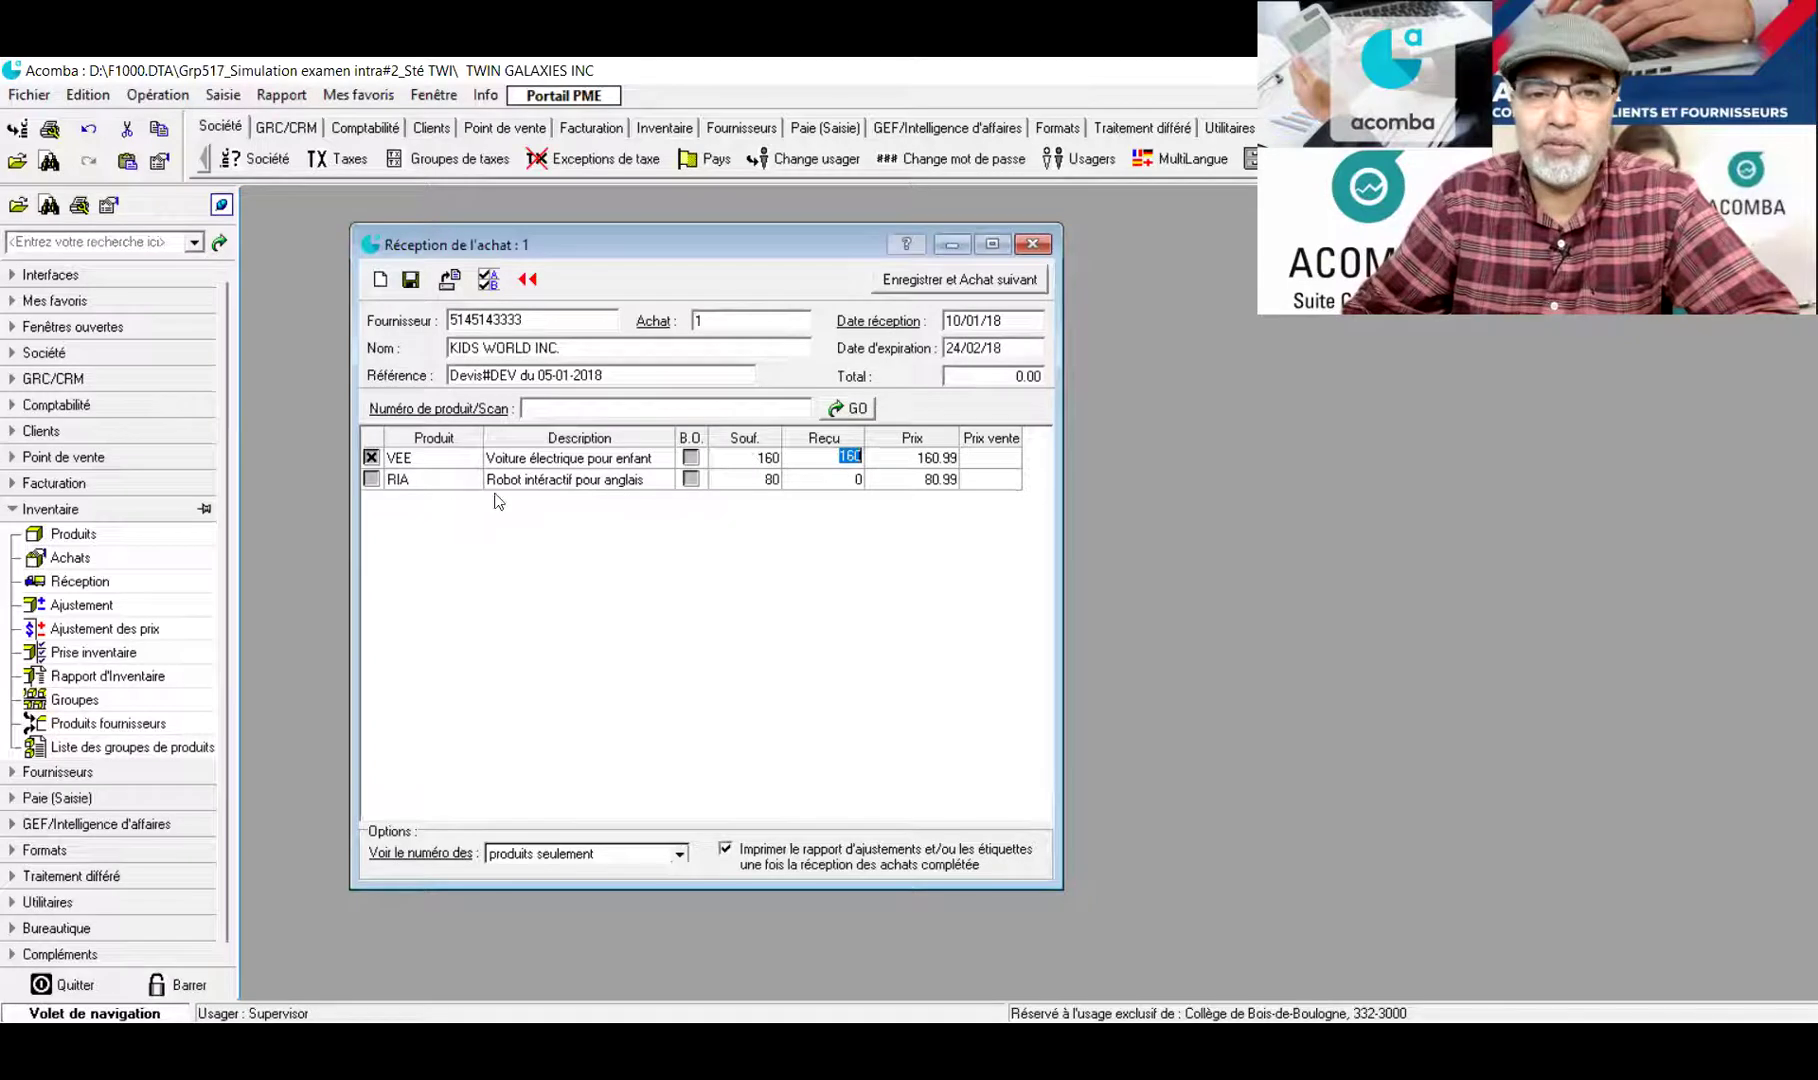
left_click(371, 480)
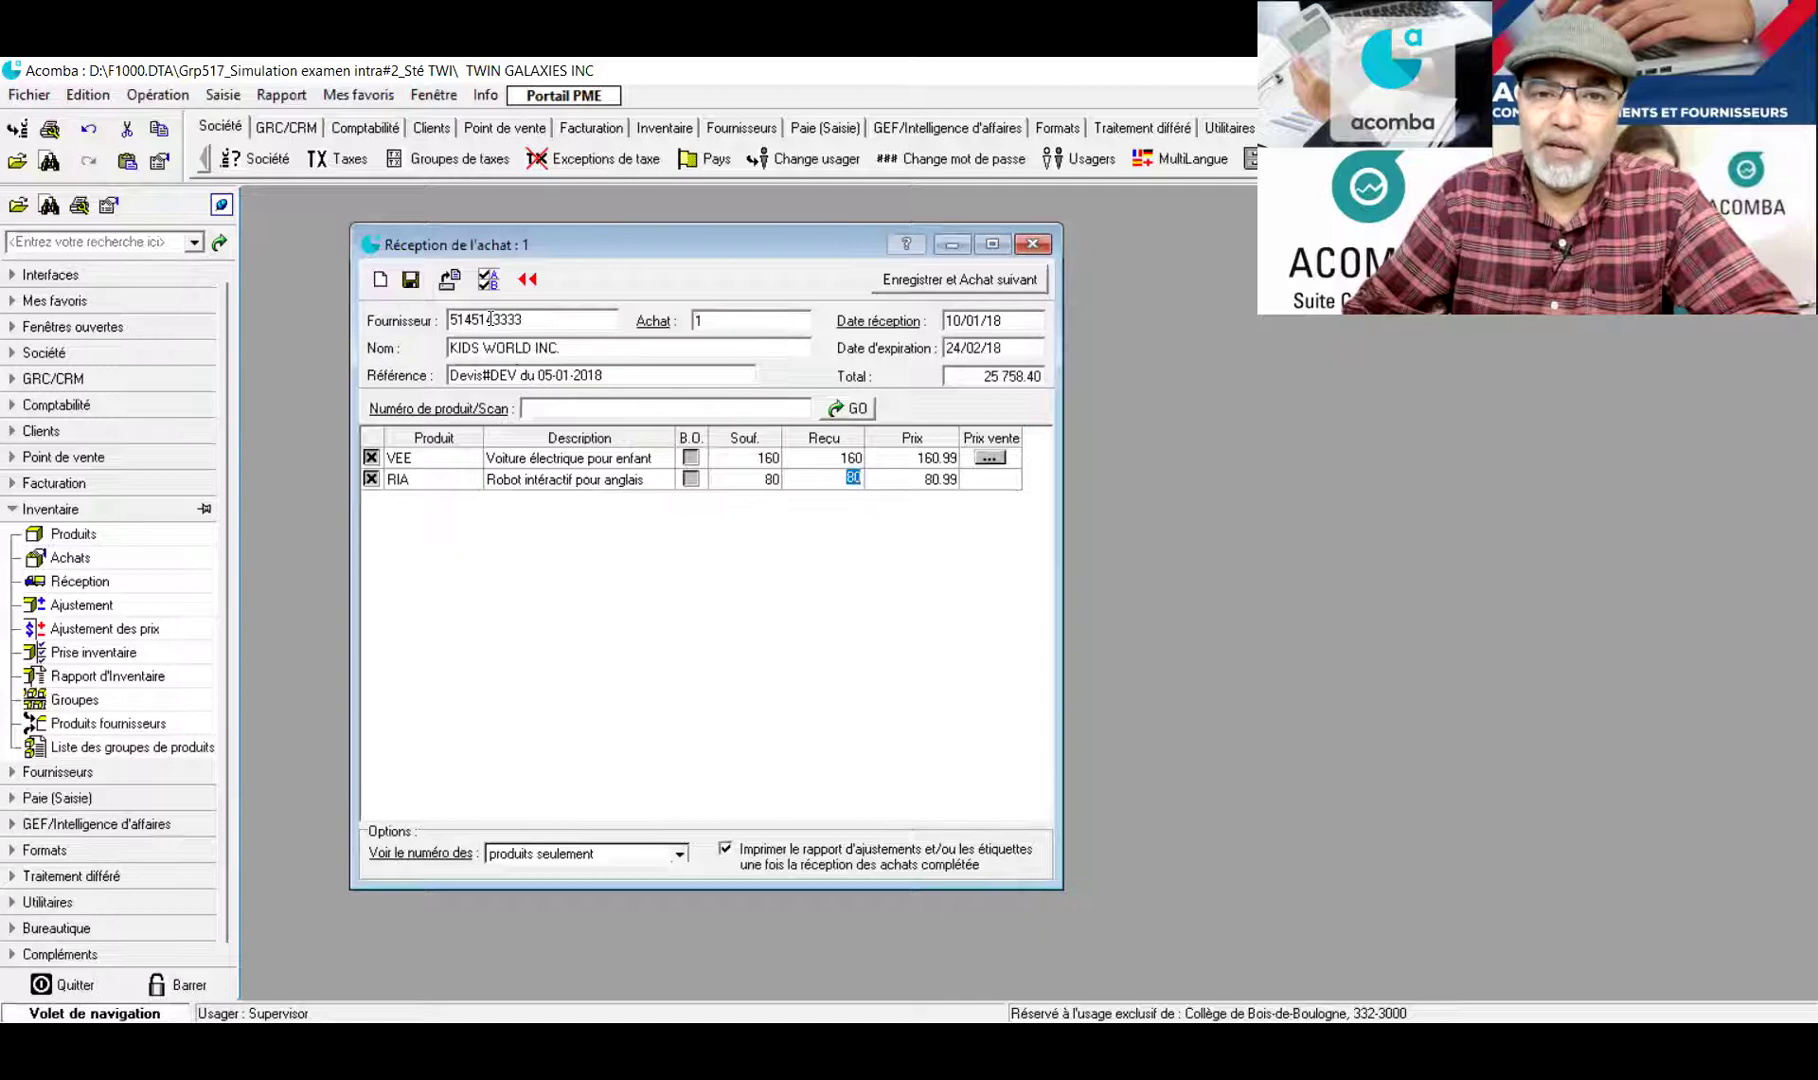
left_click(410, 282)
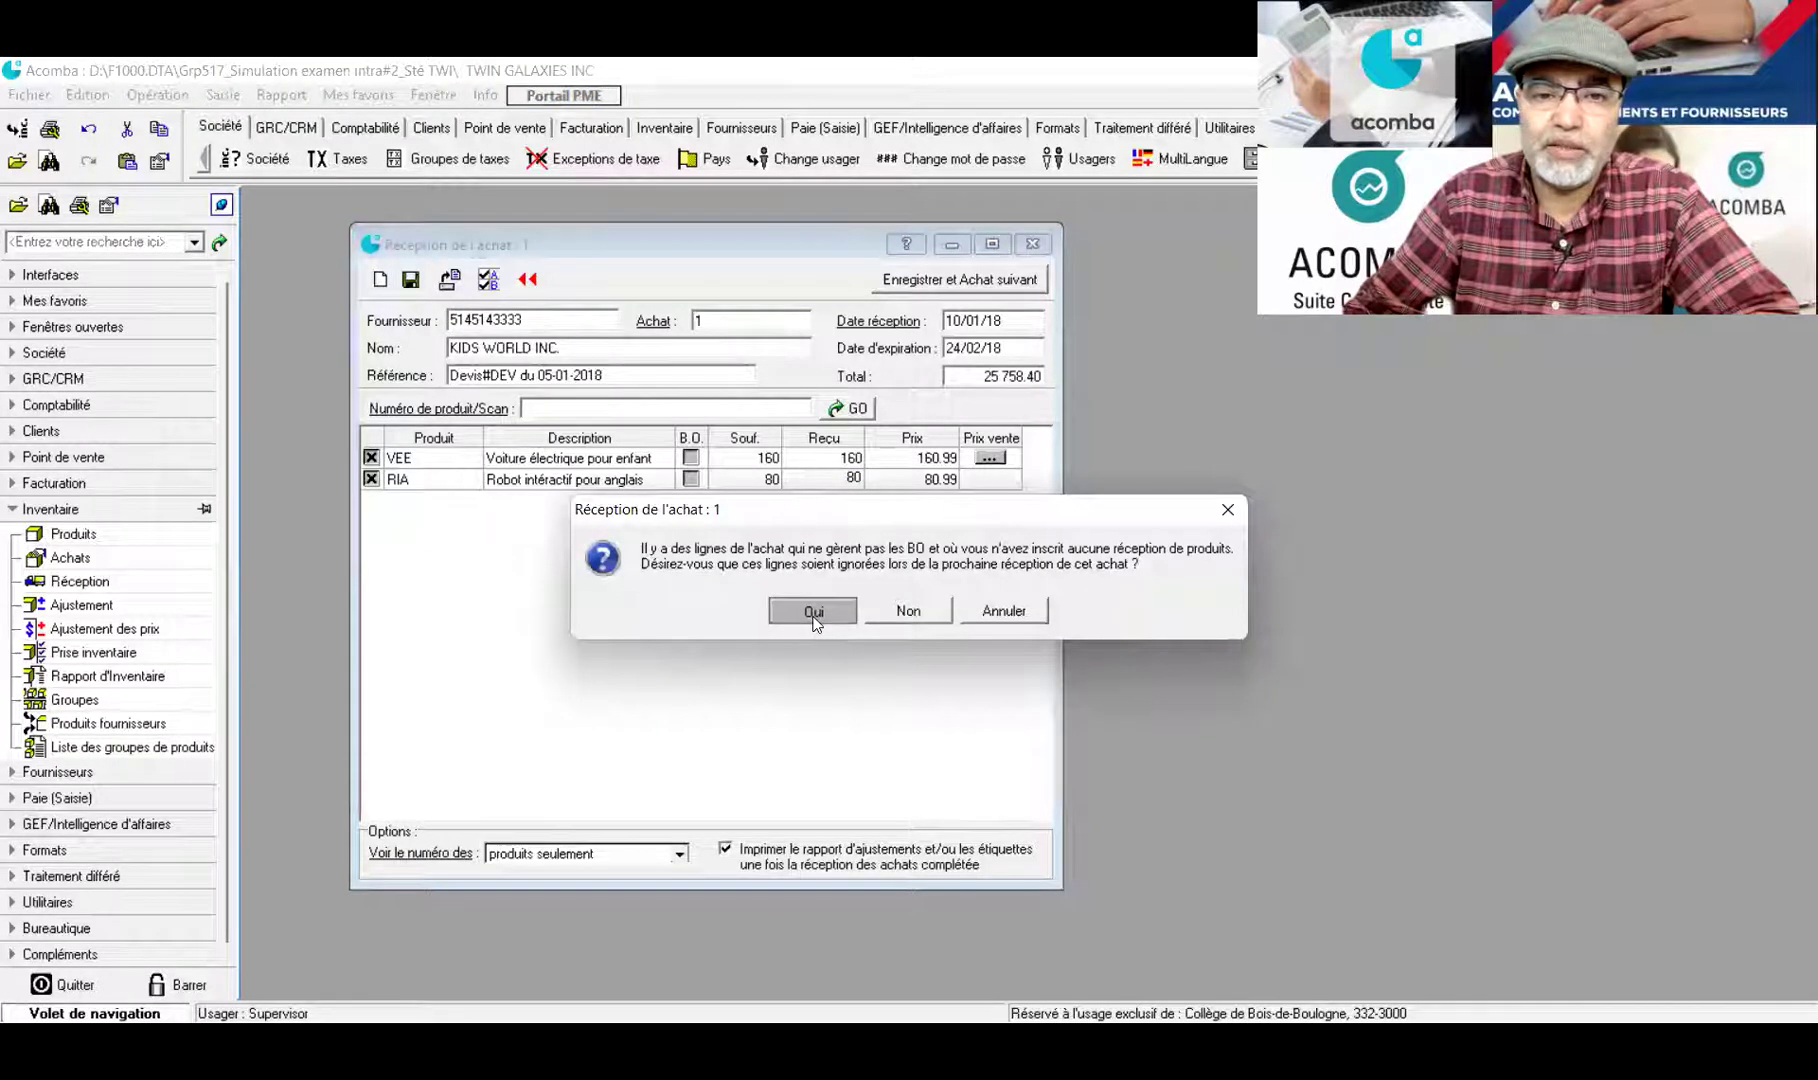
Accept ignoring unreceived lines, close the purchase list, and dismiss the adjustment report unproduced
left_click(813, 612)
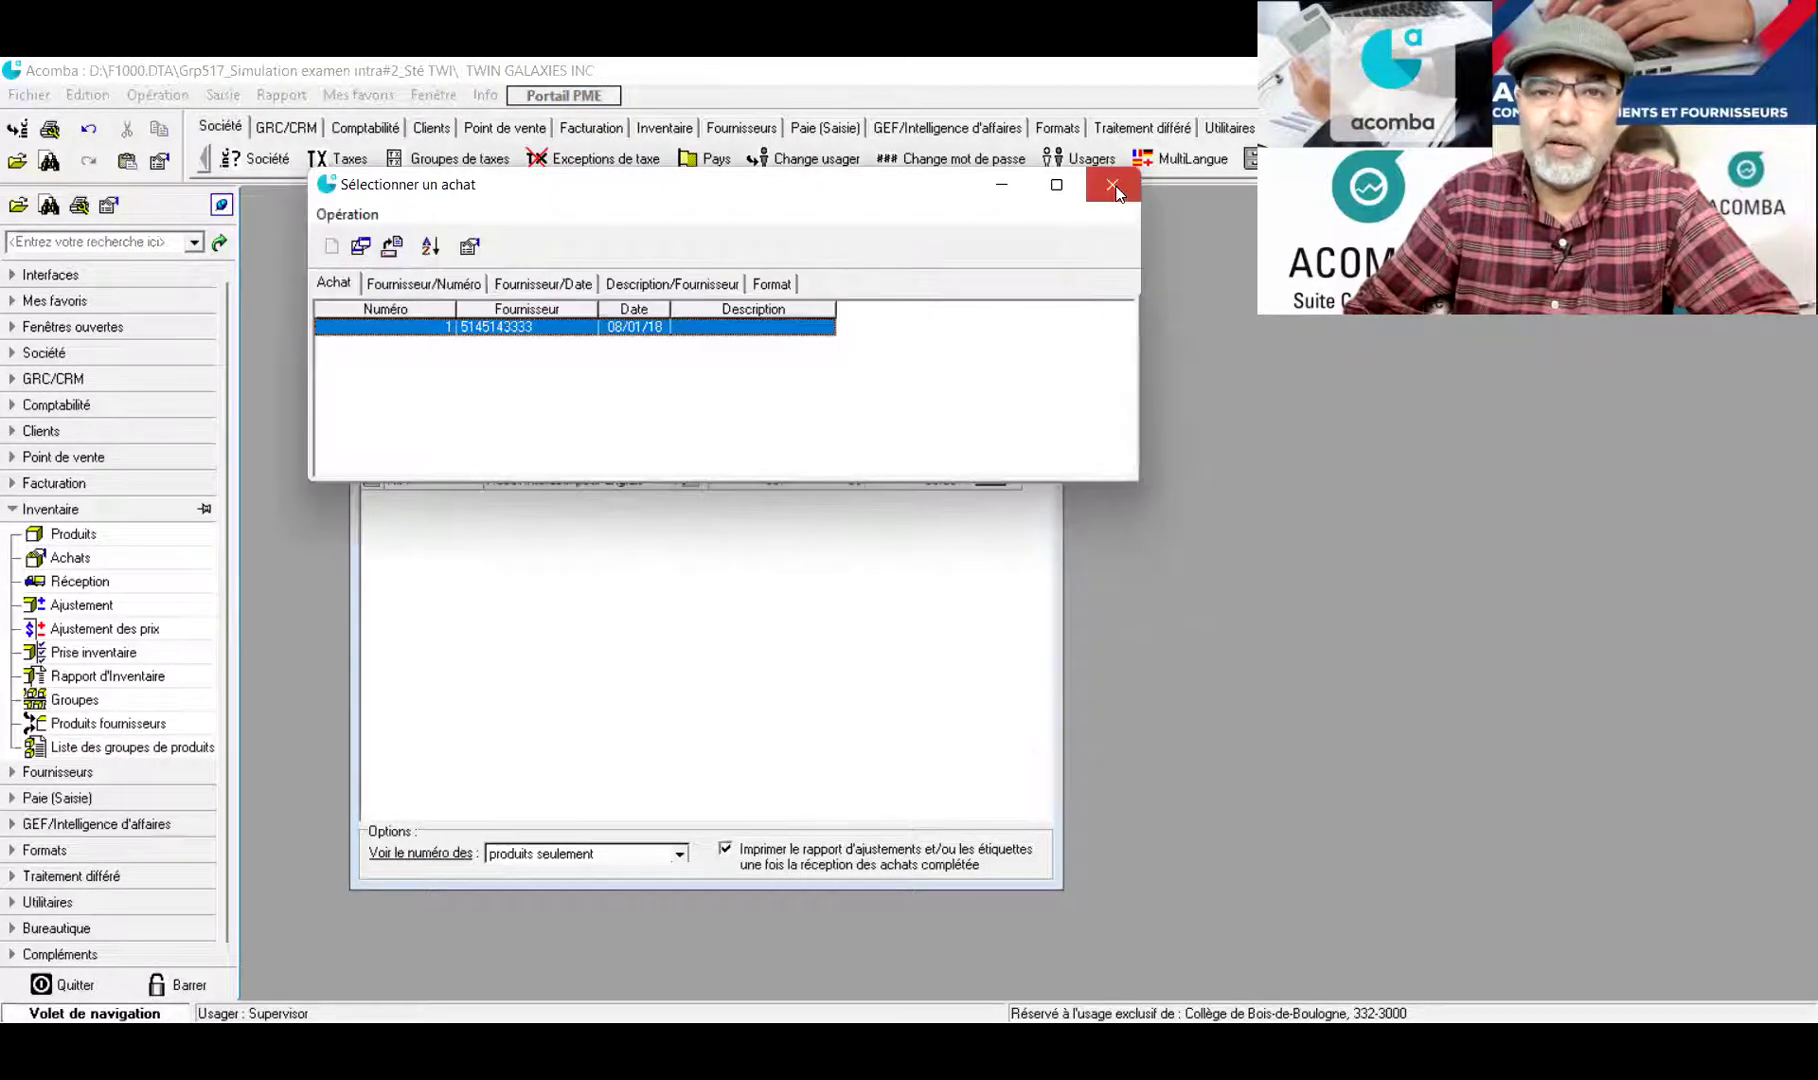
left_click(1113, 186)
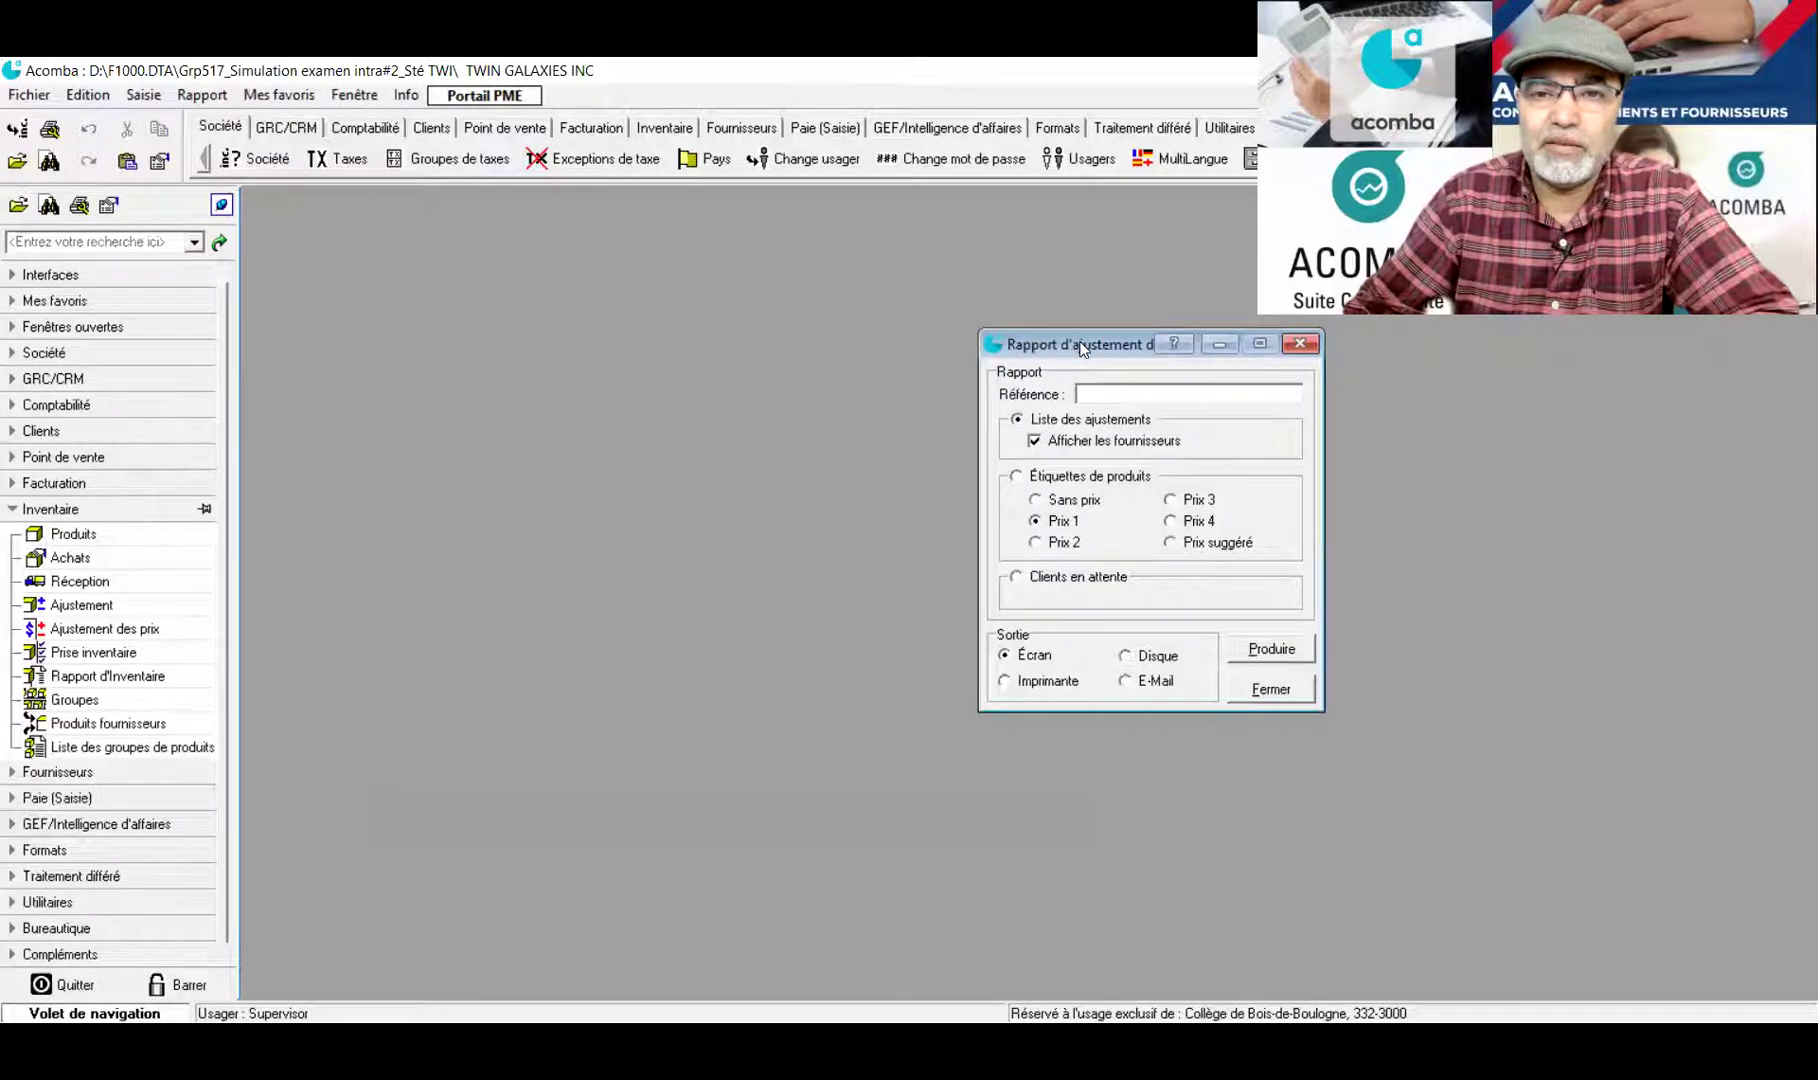
left_click_drag(1082, 346, 747, 318)
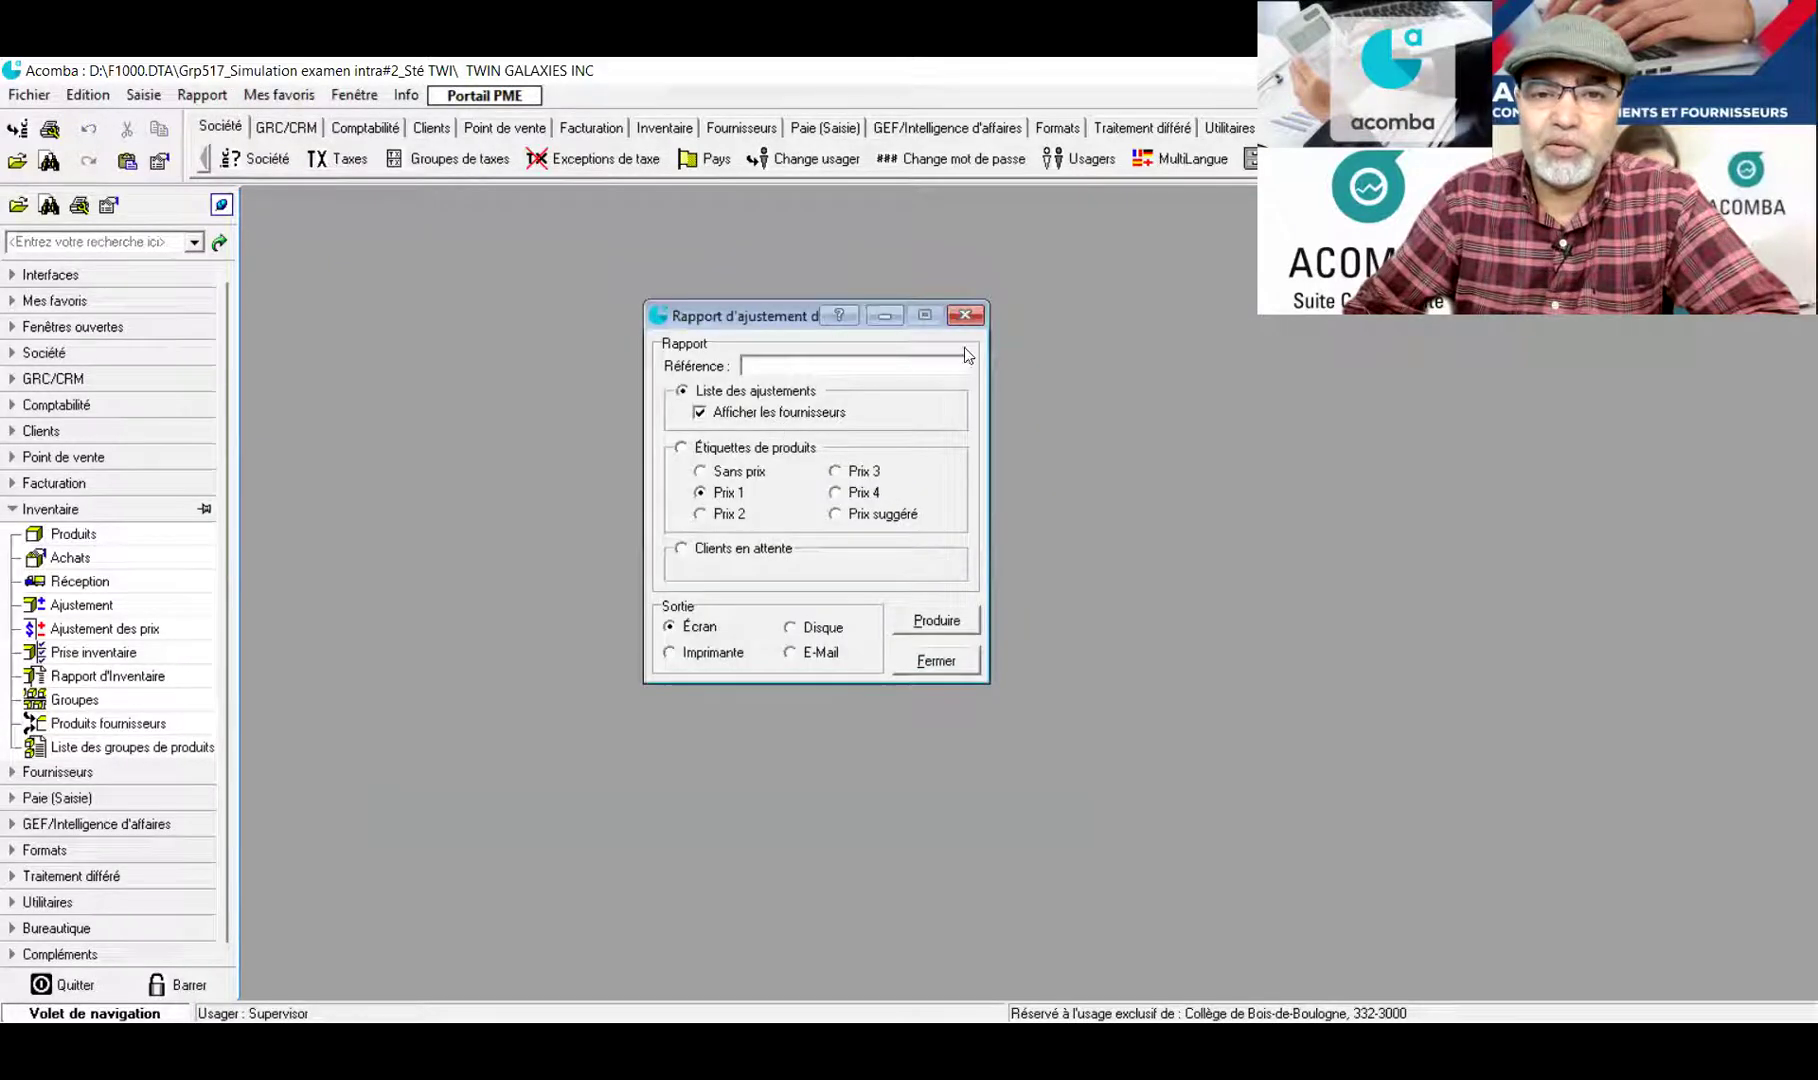
left_click(965, 315)
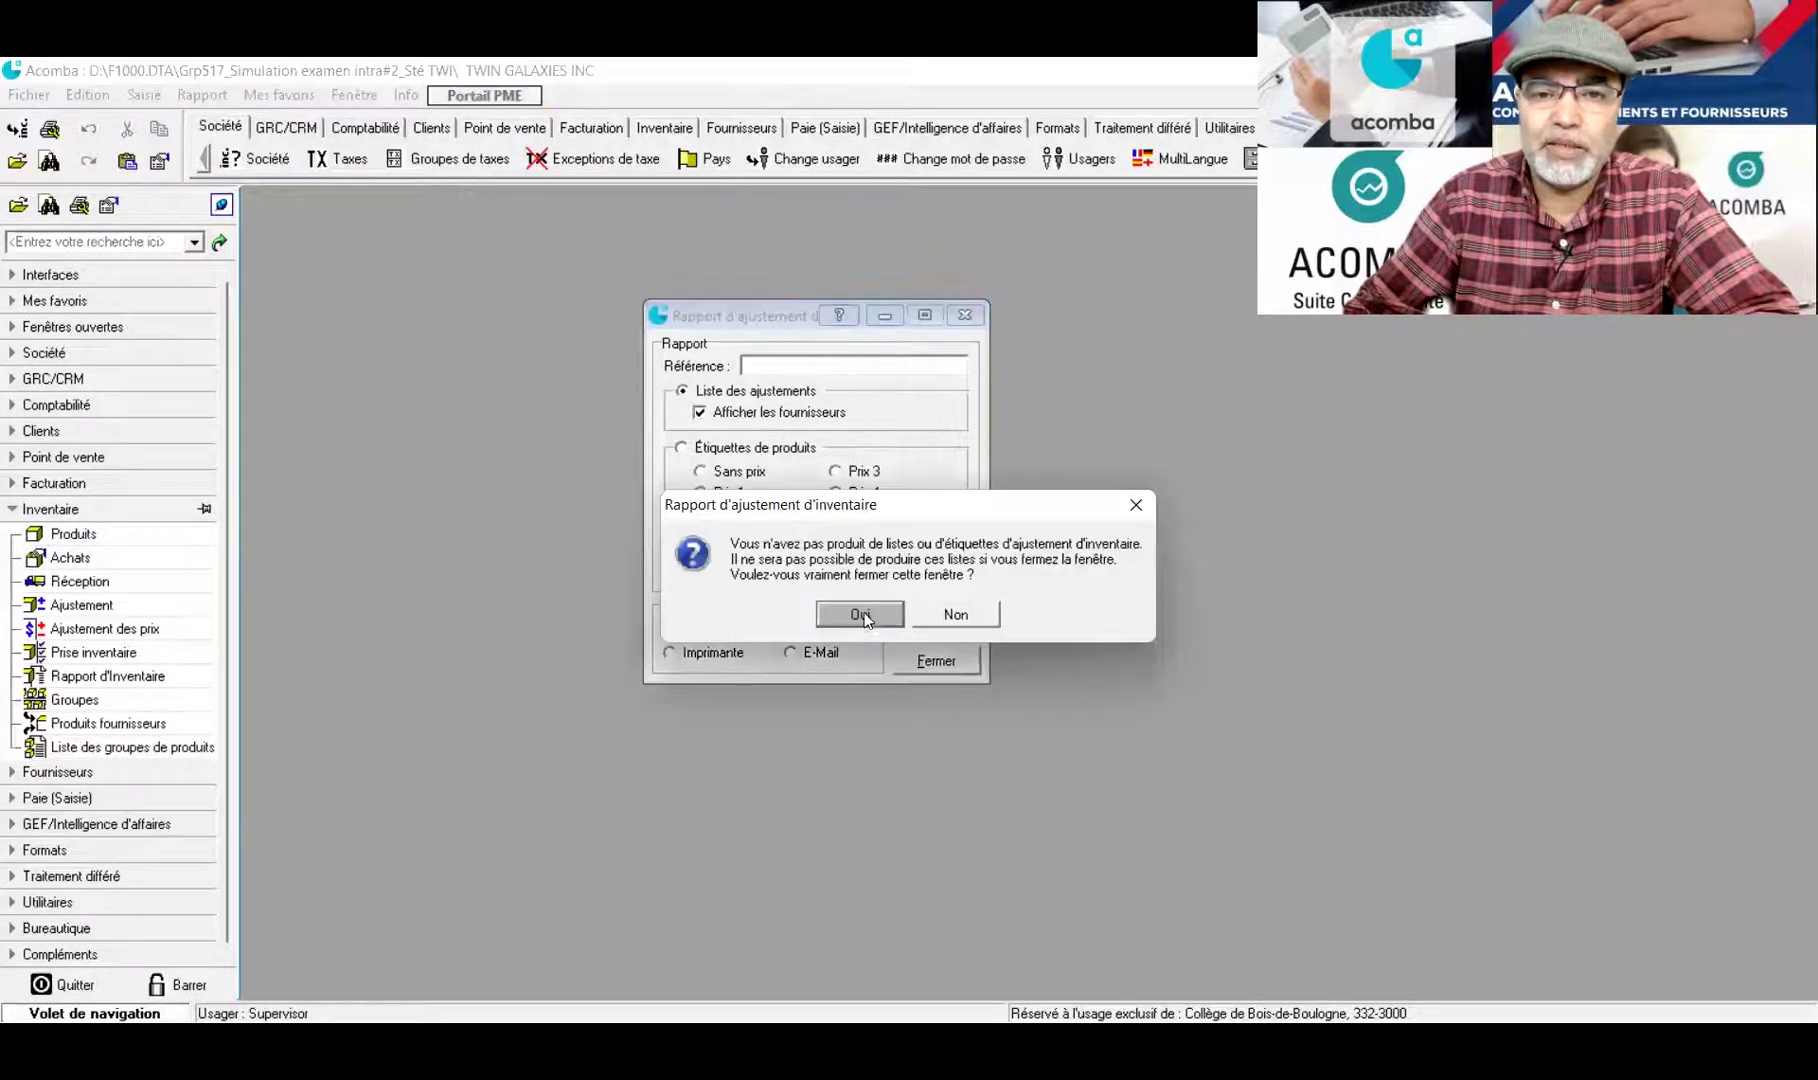
left_click(862, 615)
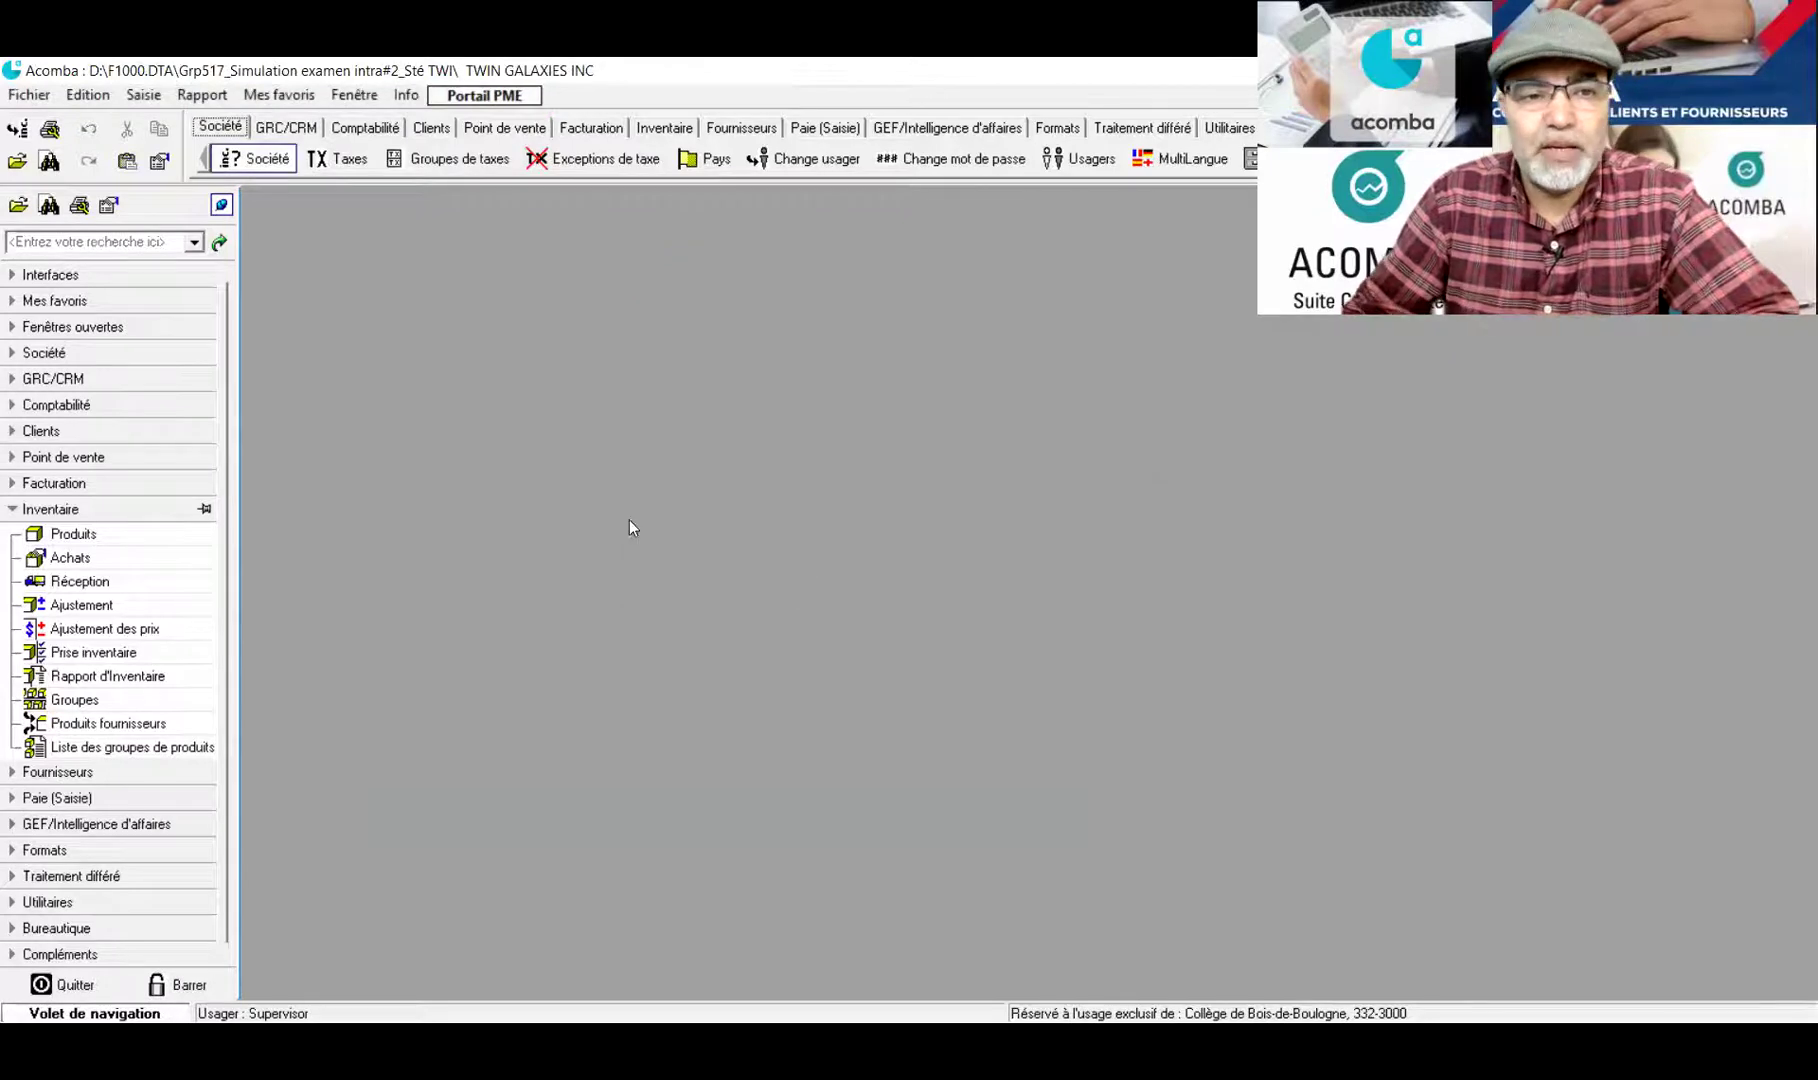
left_click(99, 563)
left_click(95, 580)
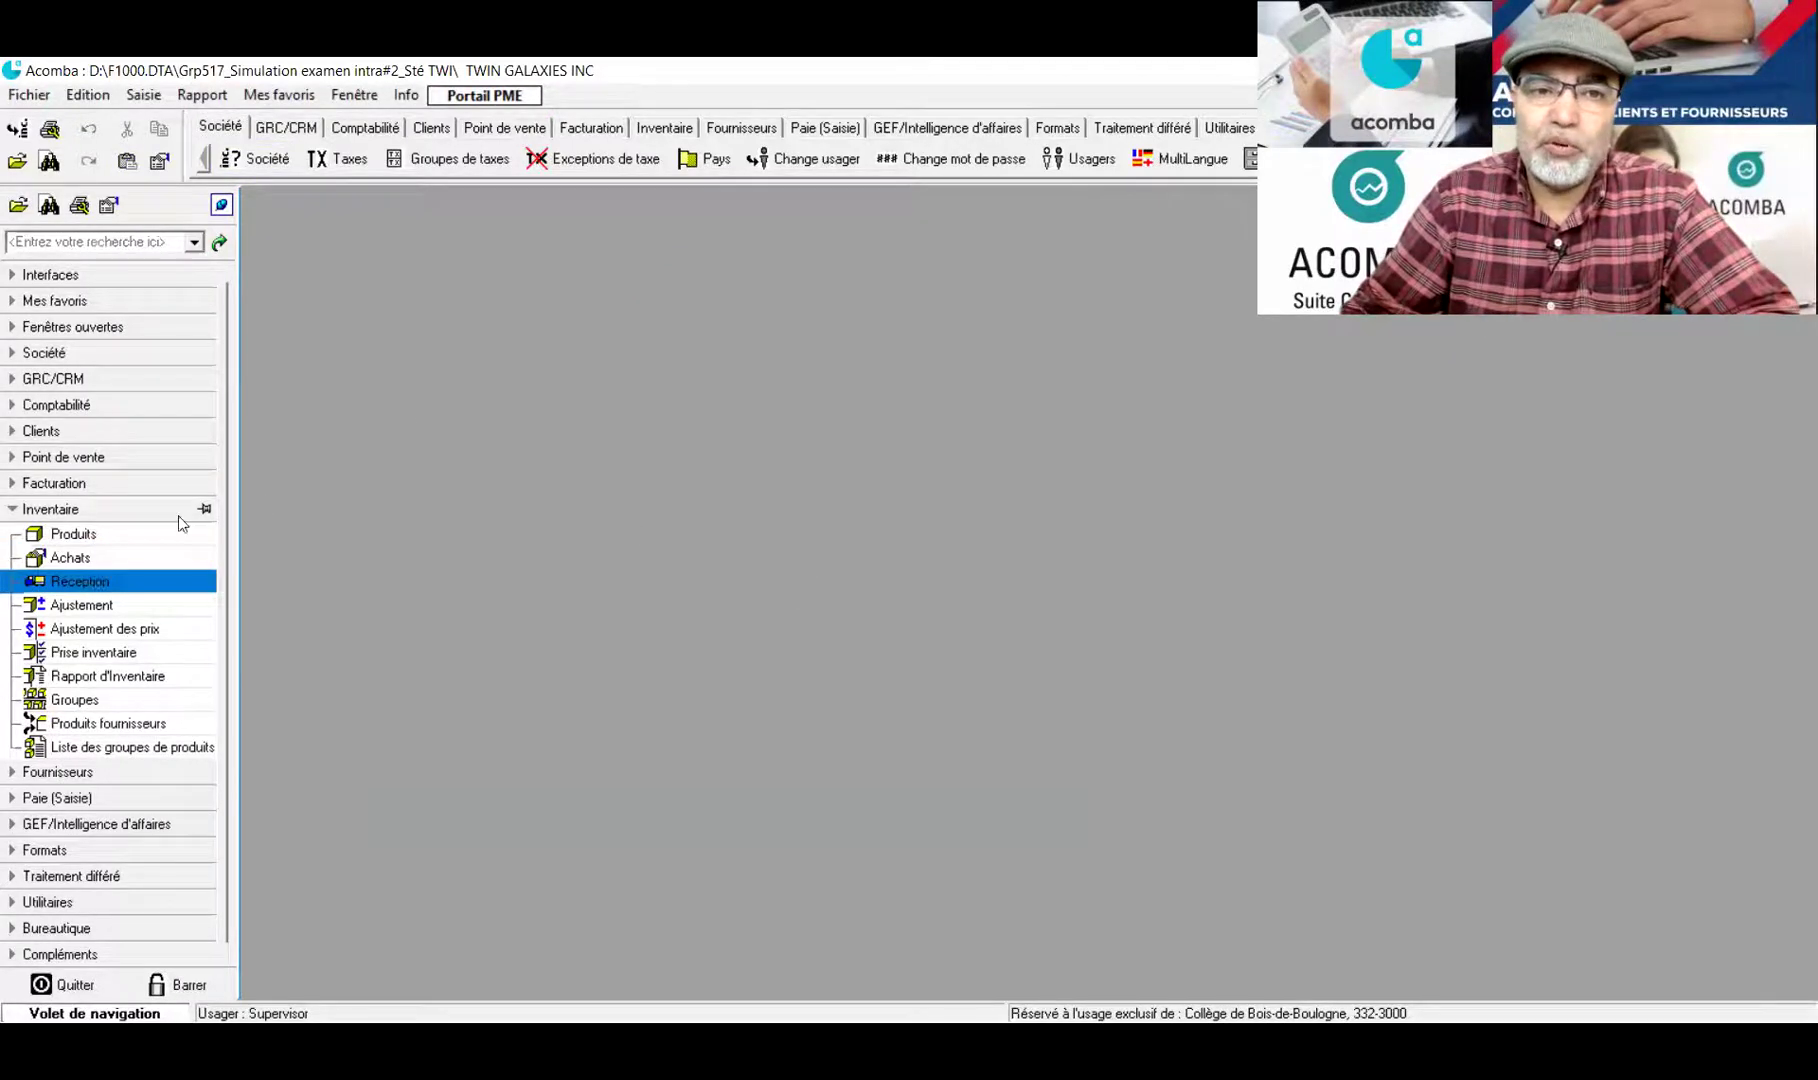
double_click(562, 330)
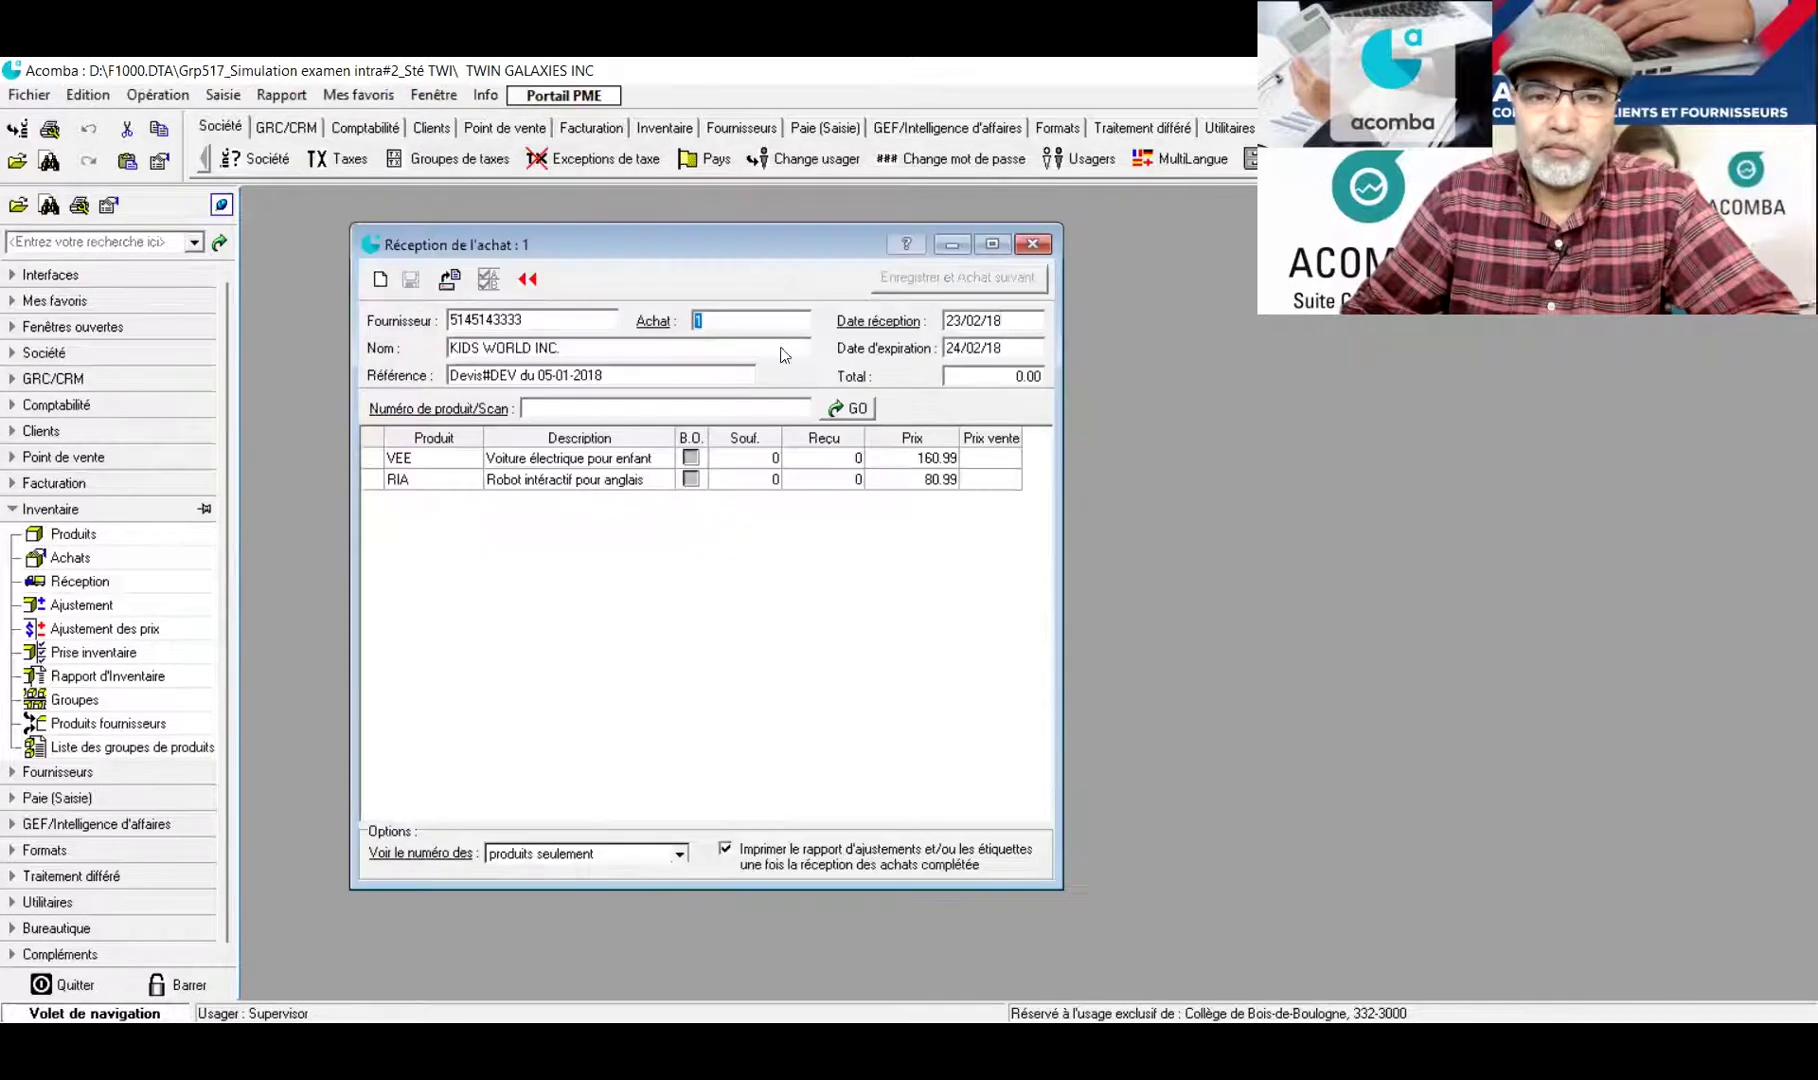
left_click(1033, 245)
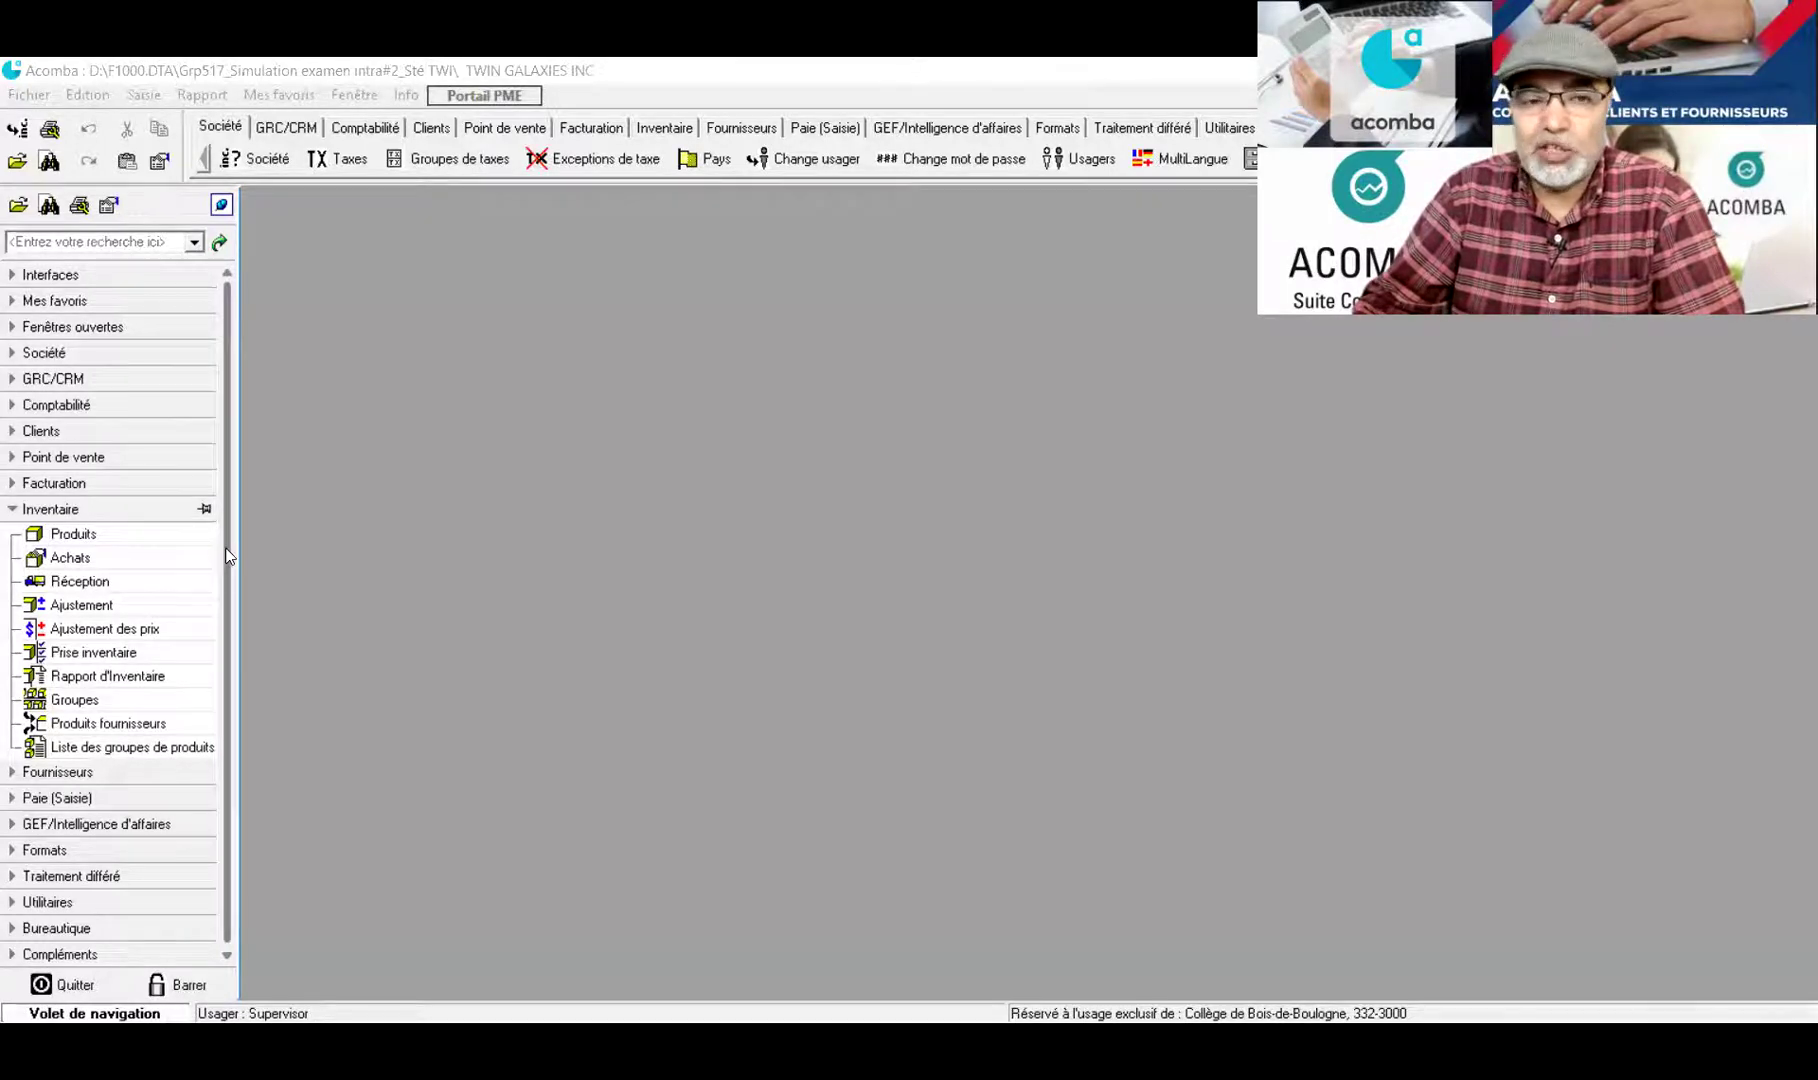
Start a supplier invoice for KIDS WORLD INC. from the Fournisseurs section
left_click(62, 535)
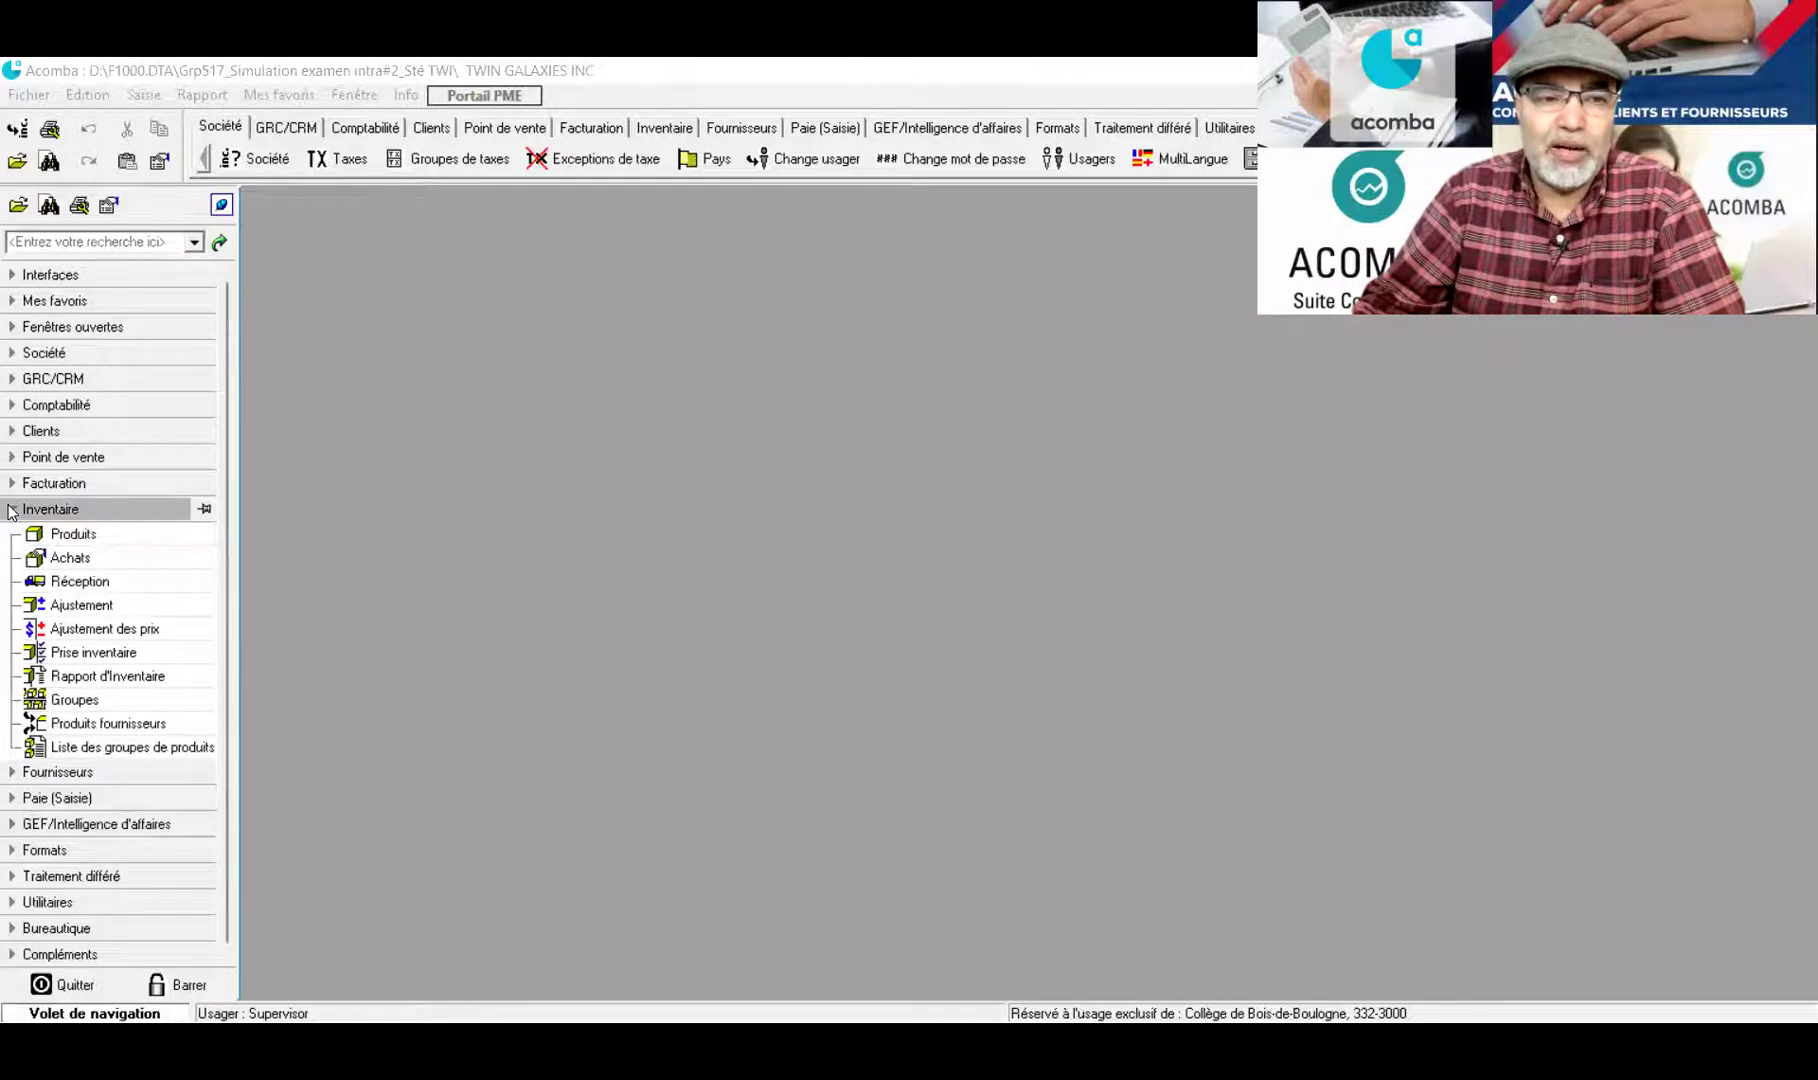
left_click(12, 510)
left_click(14, 536)
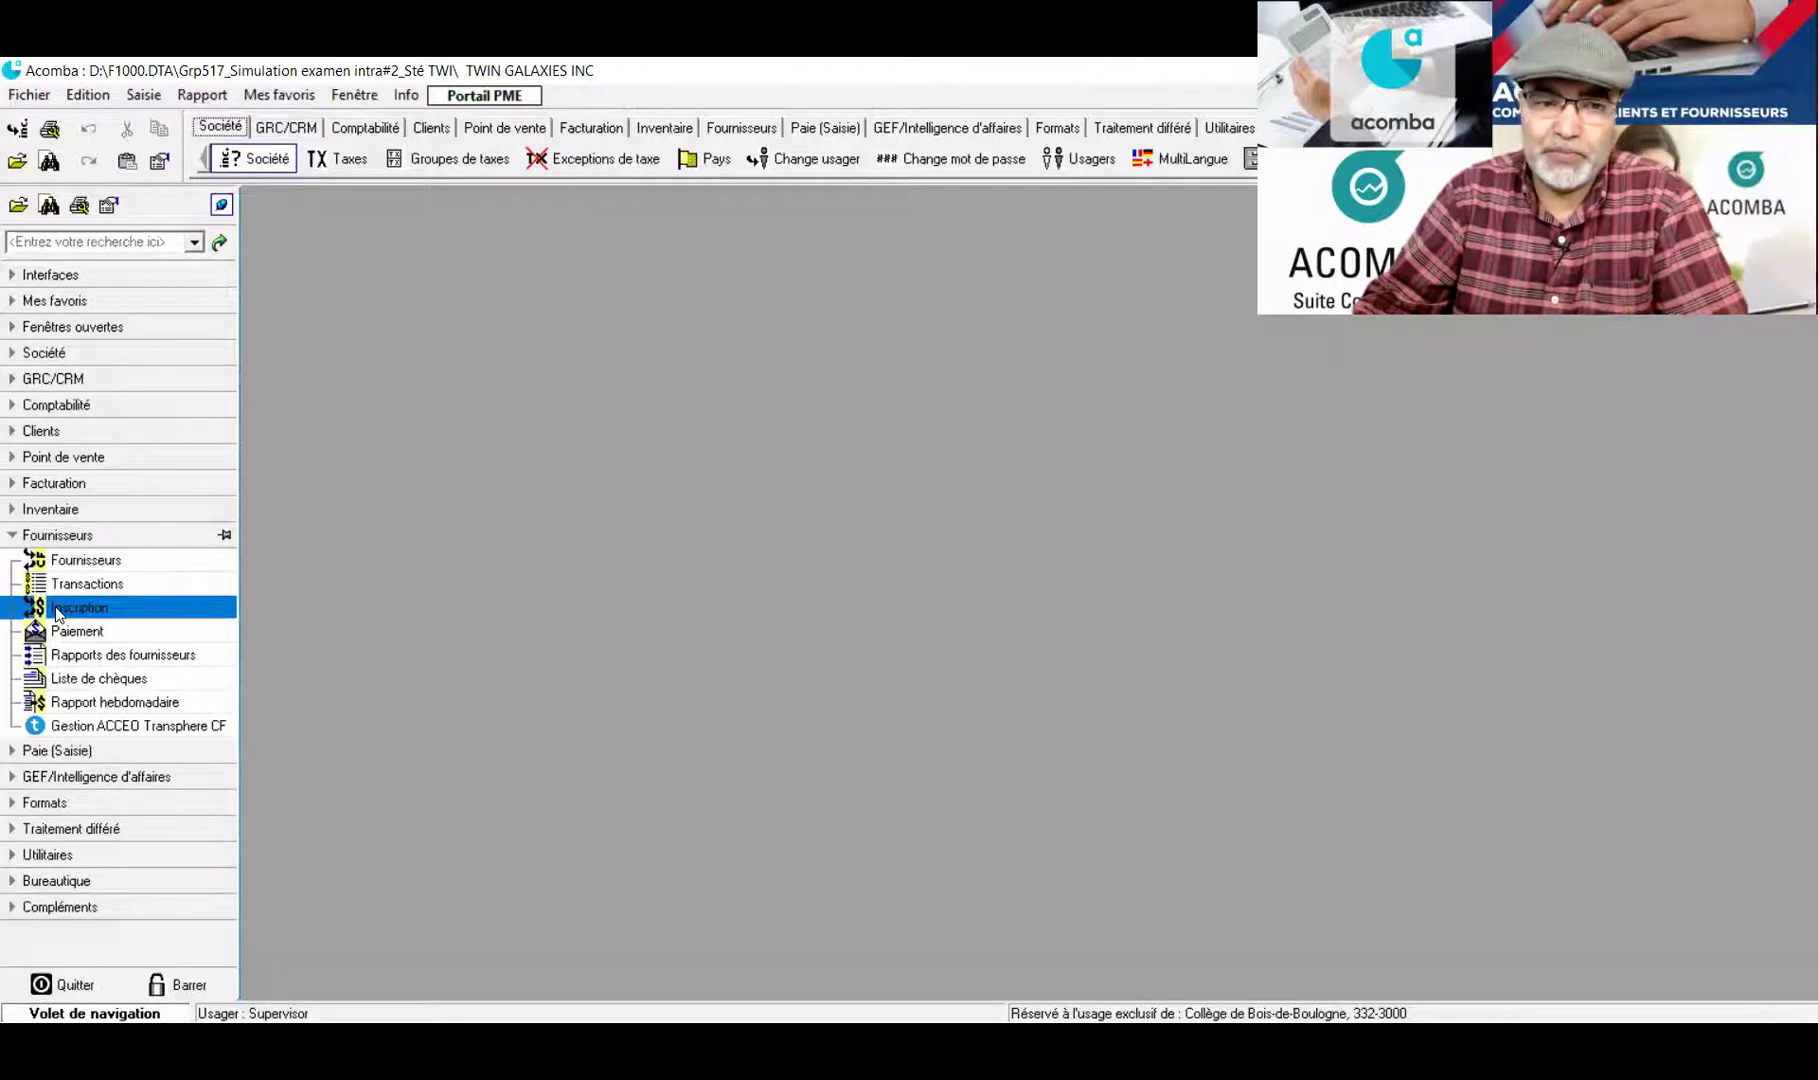
left_click(57, 612)
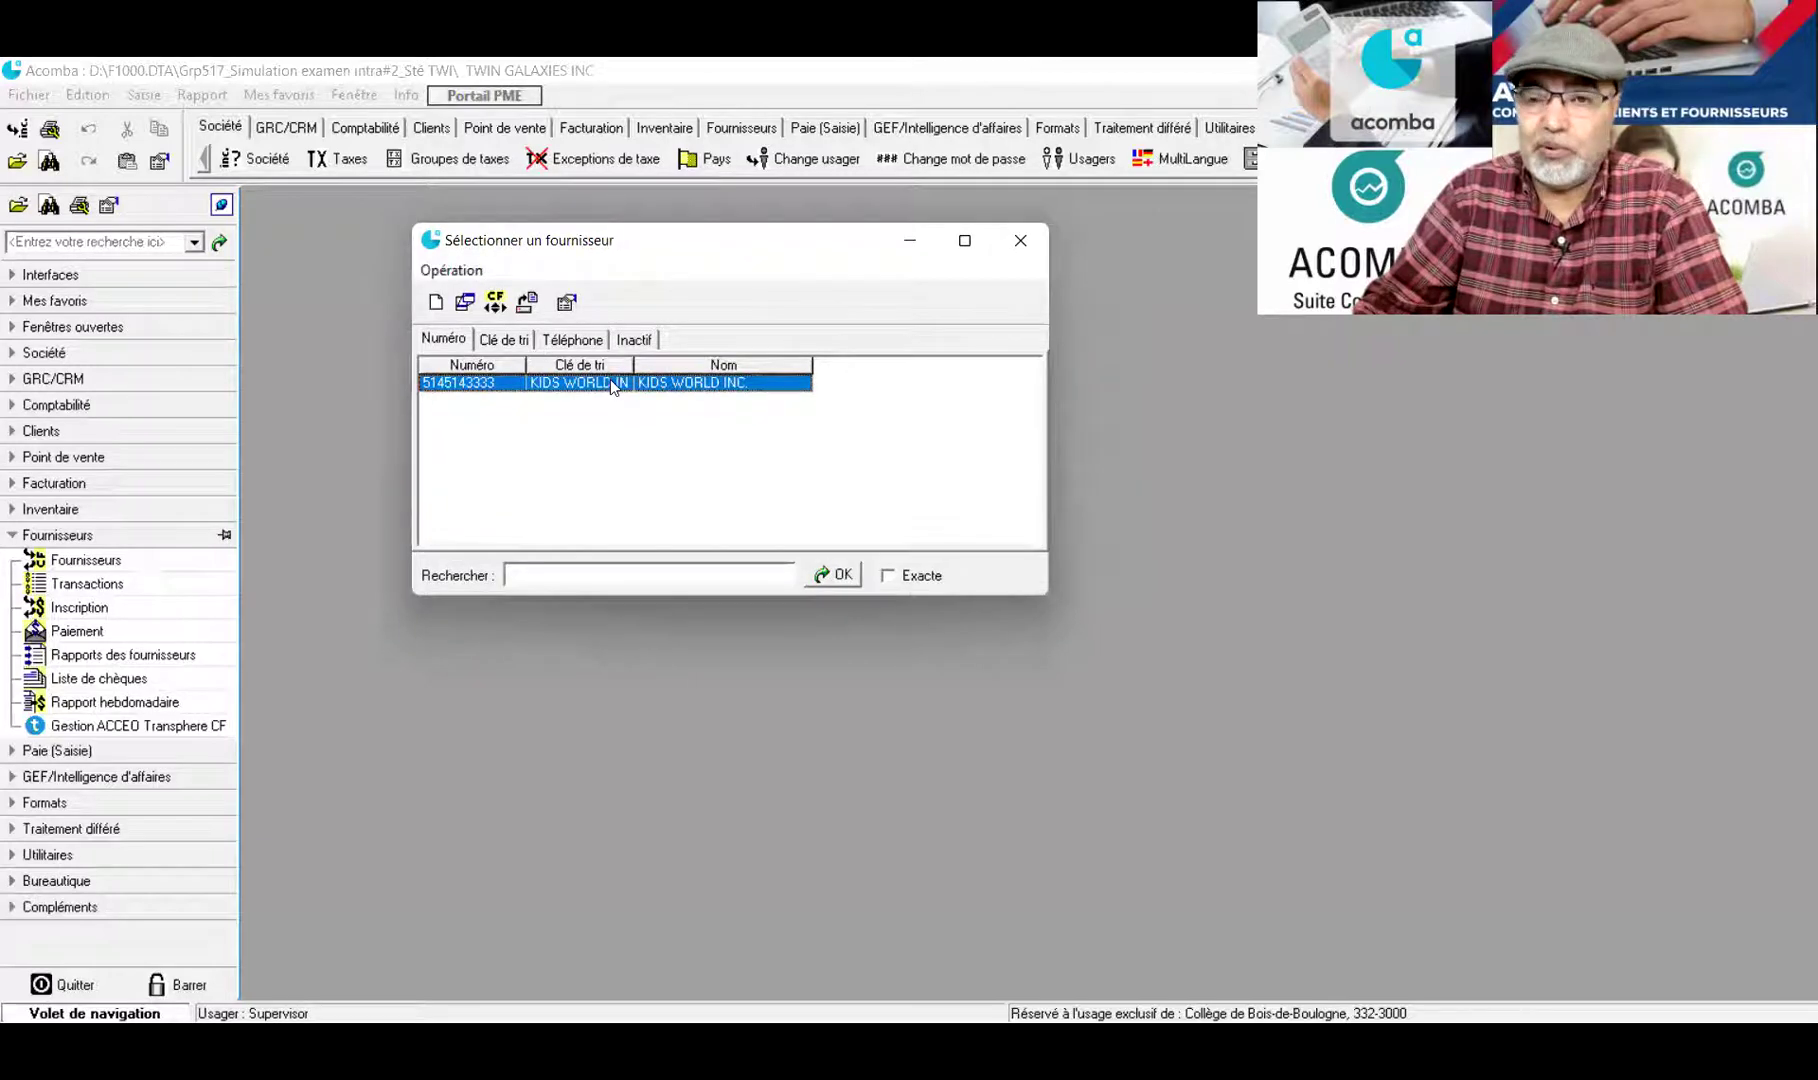
double_click(609, 381)
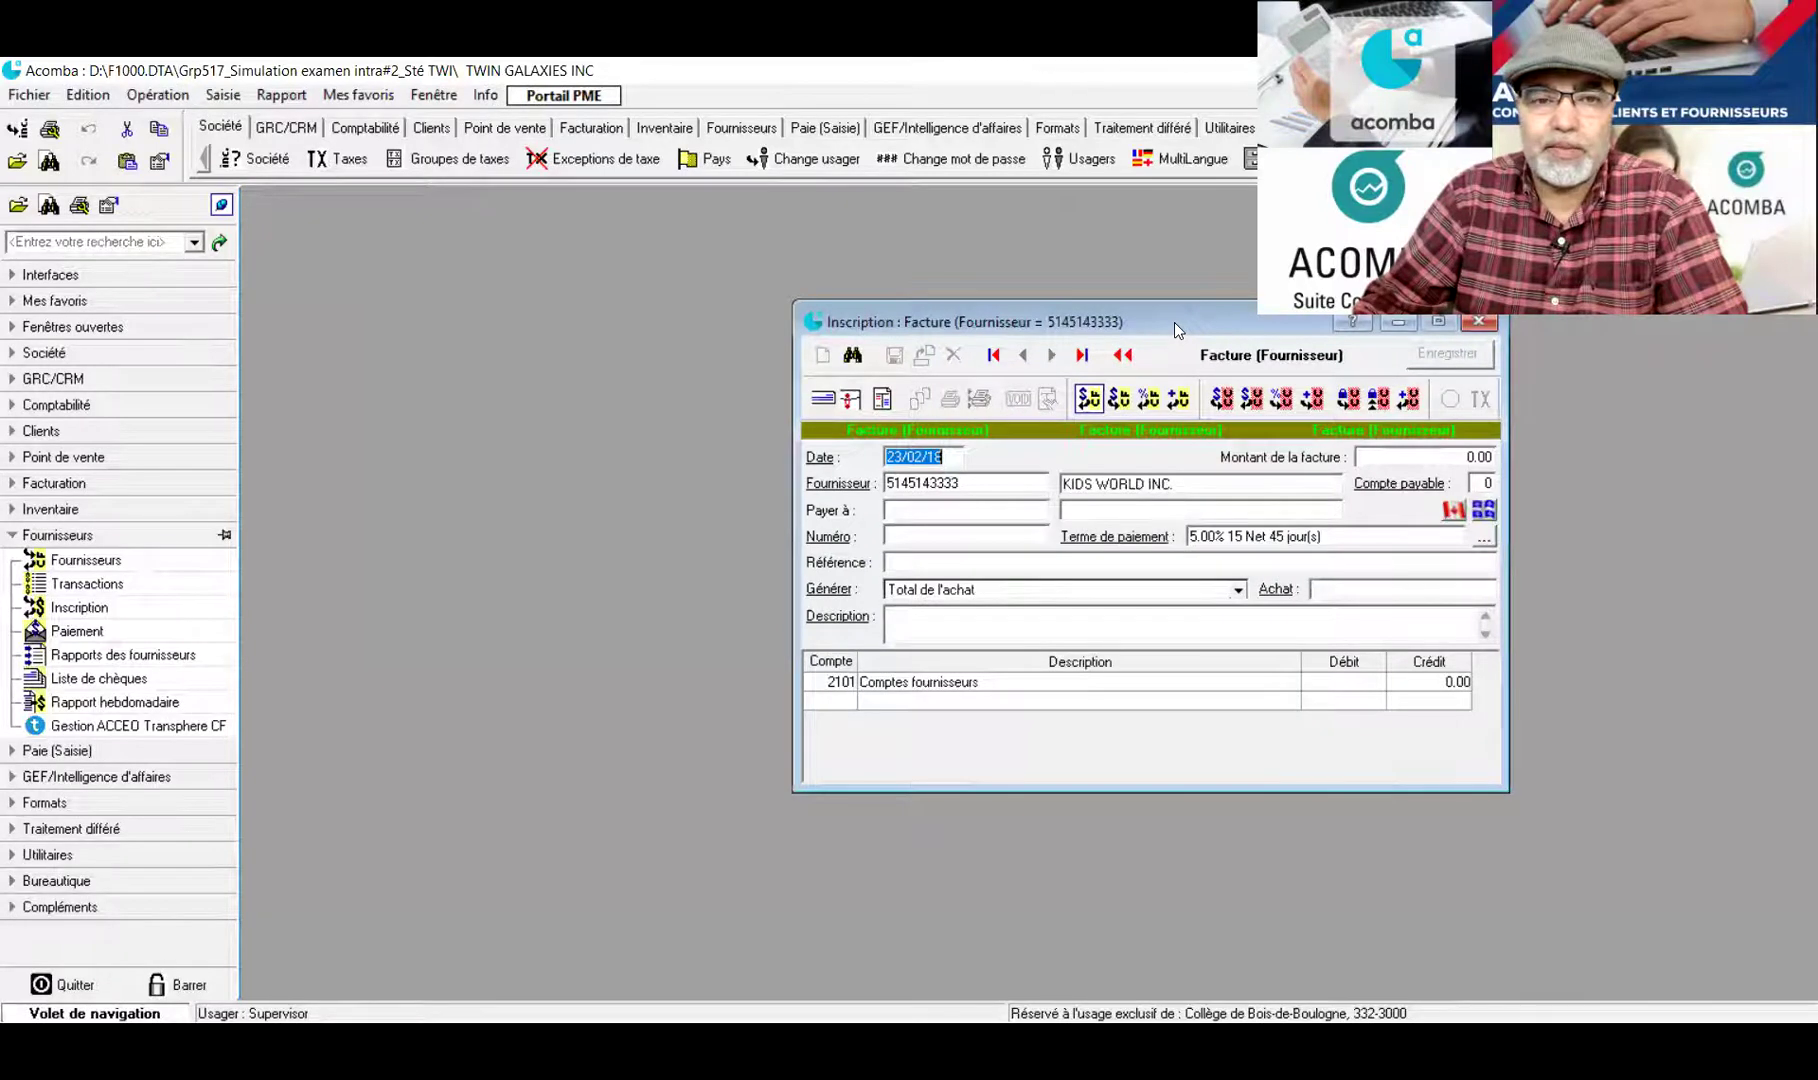
left_click_drag(1175, 322, 706, 287)
Date the invoice 10/01/18 and enter invoice number 200/2018
left_click(449, 420)
type("2")
left_click_drag(457, 421, 417, 422)
type("1001")
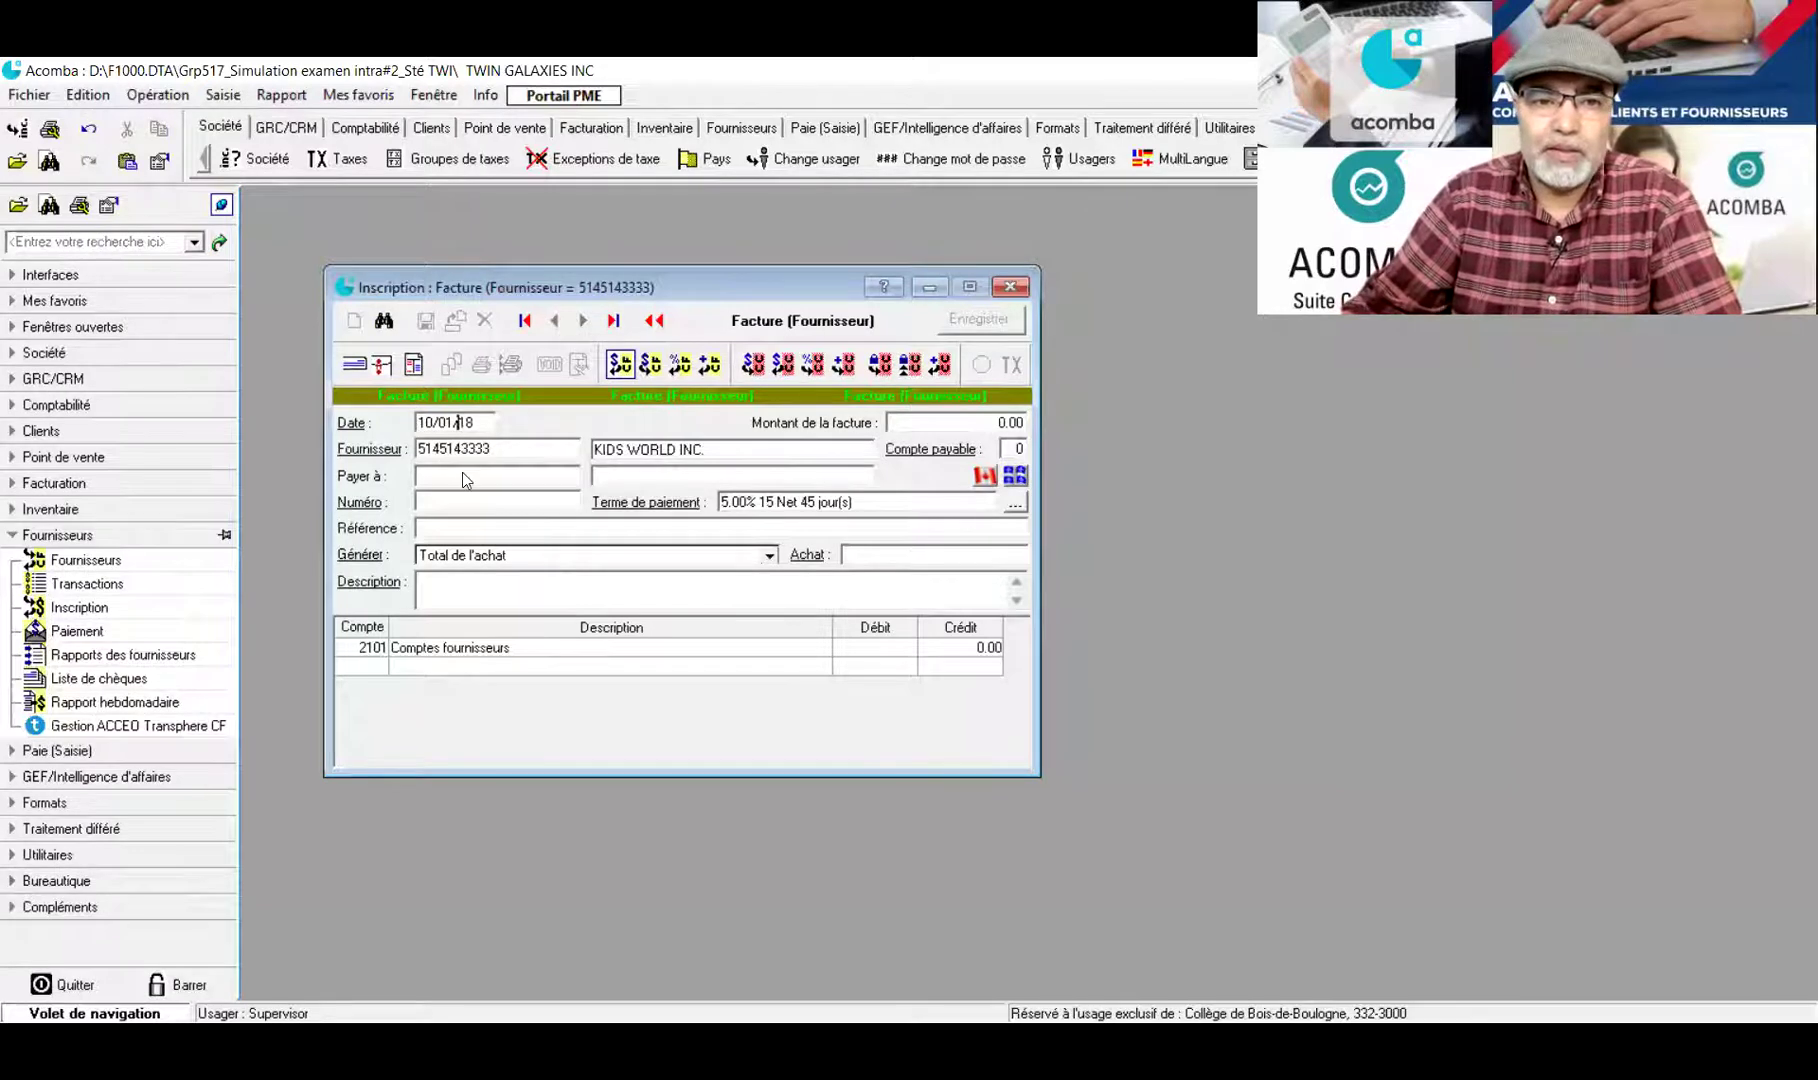
left_click(451, 501)
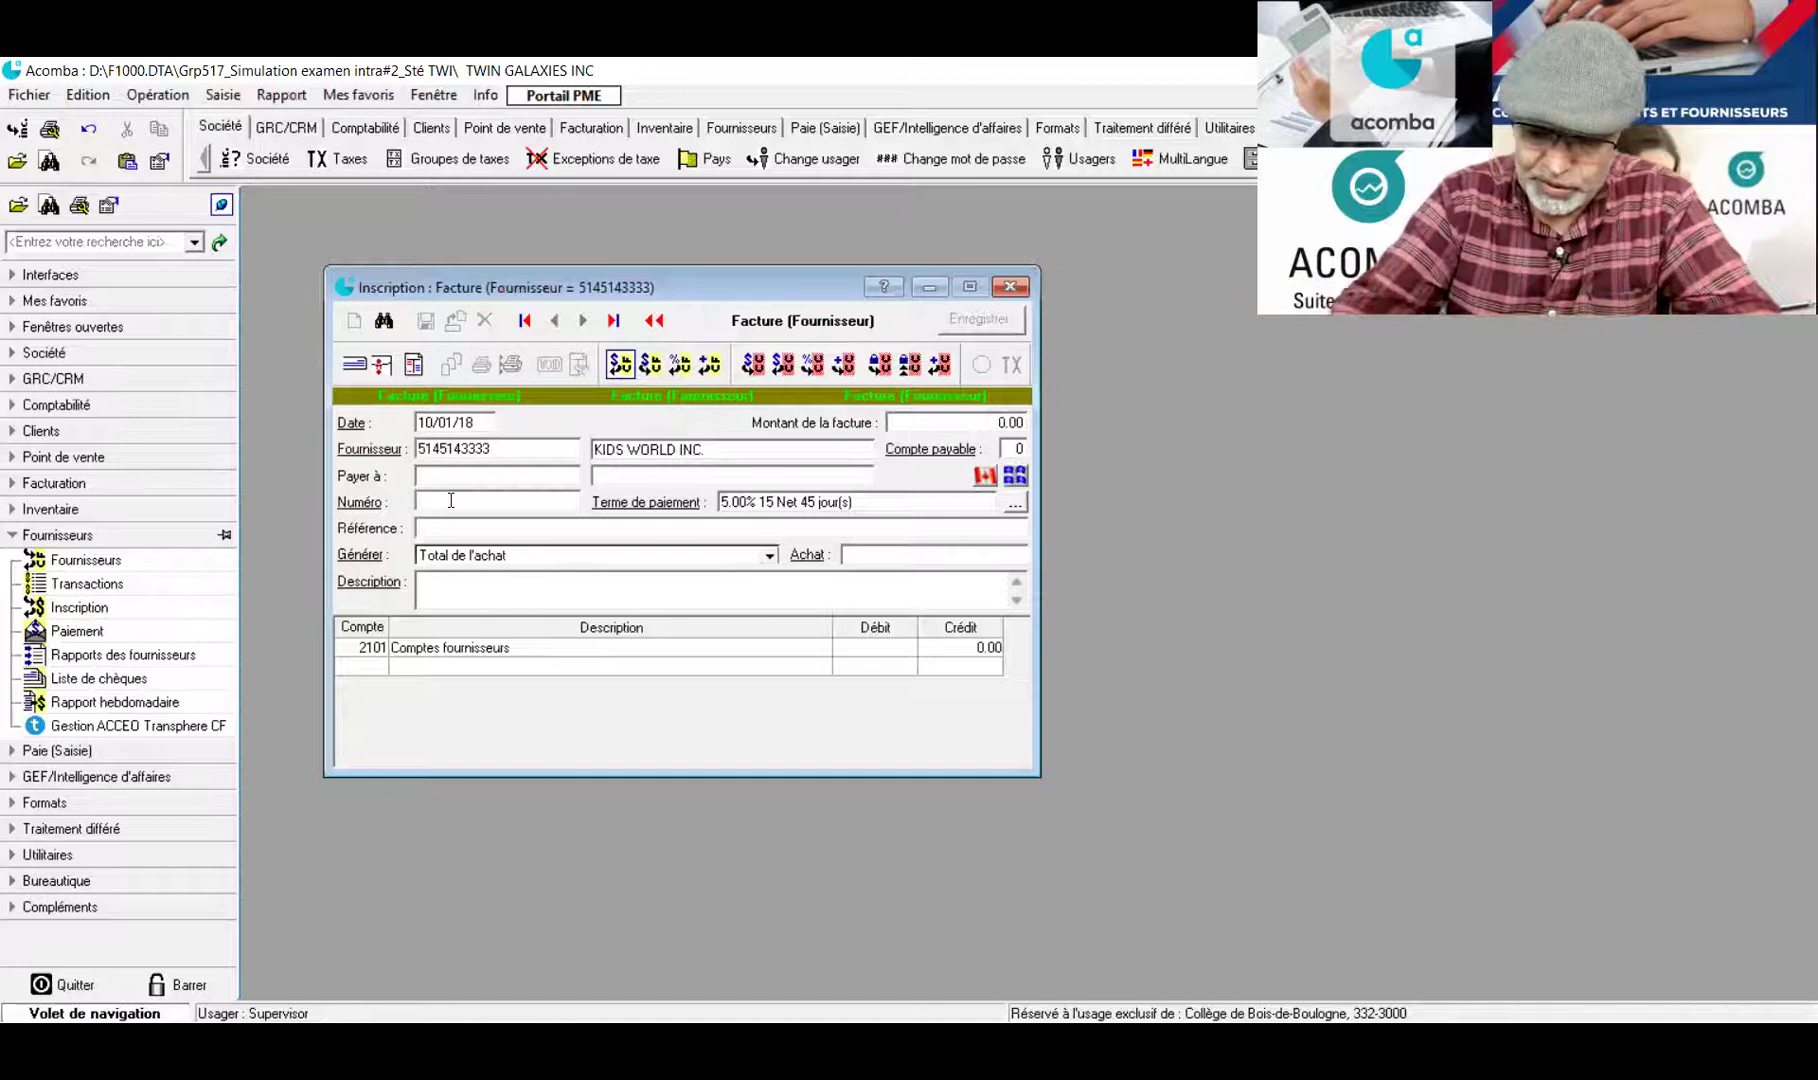
type("200/2016")
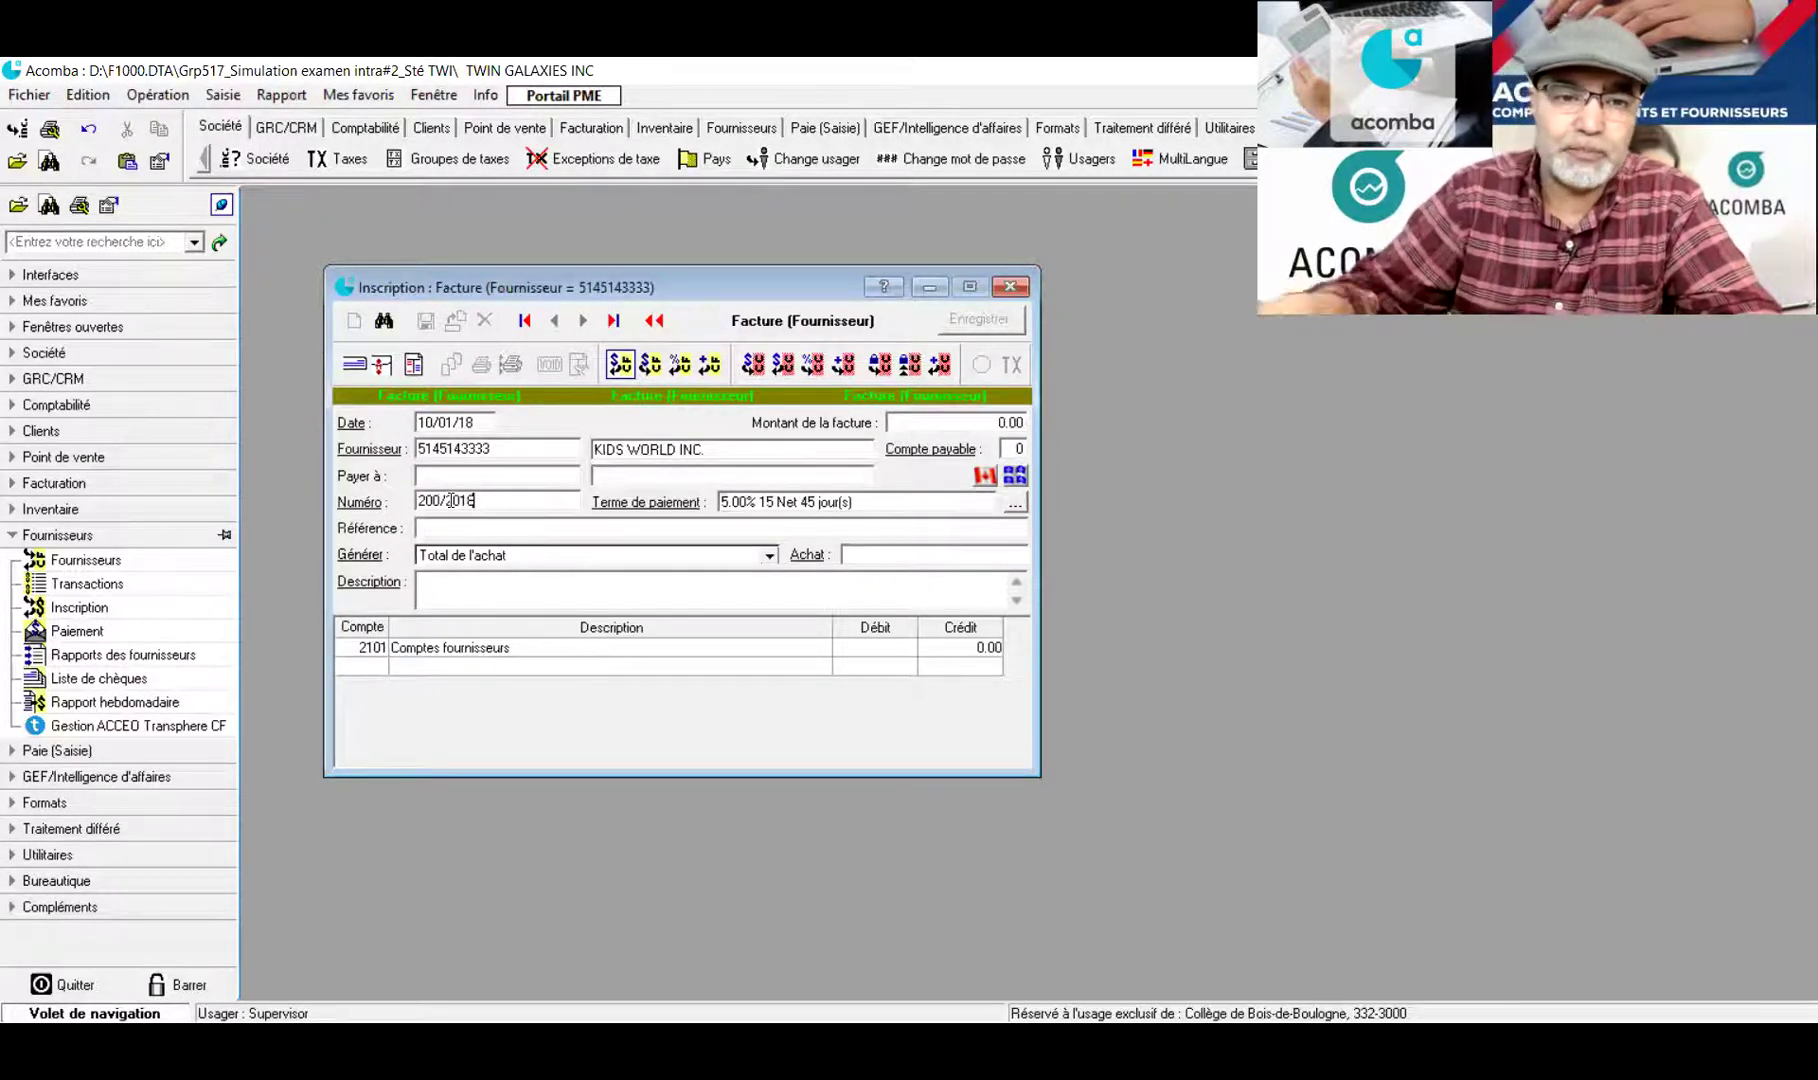
Fill the Référence field with Devis#DEV25 /// BR#1 and confirm it
left_click(447, 527)
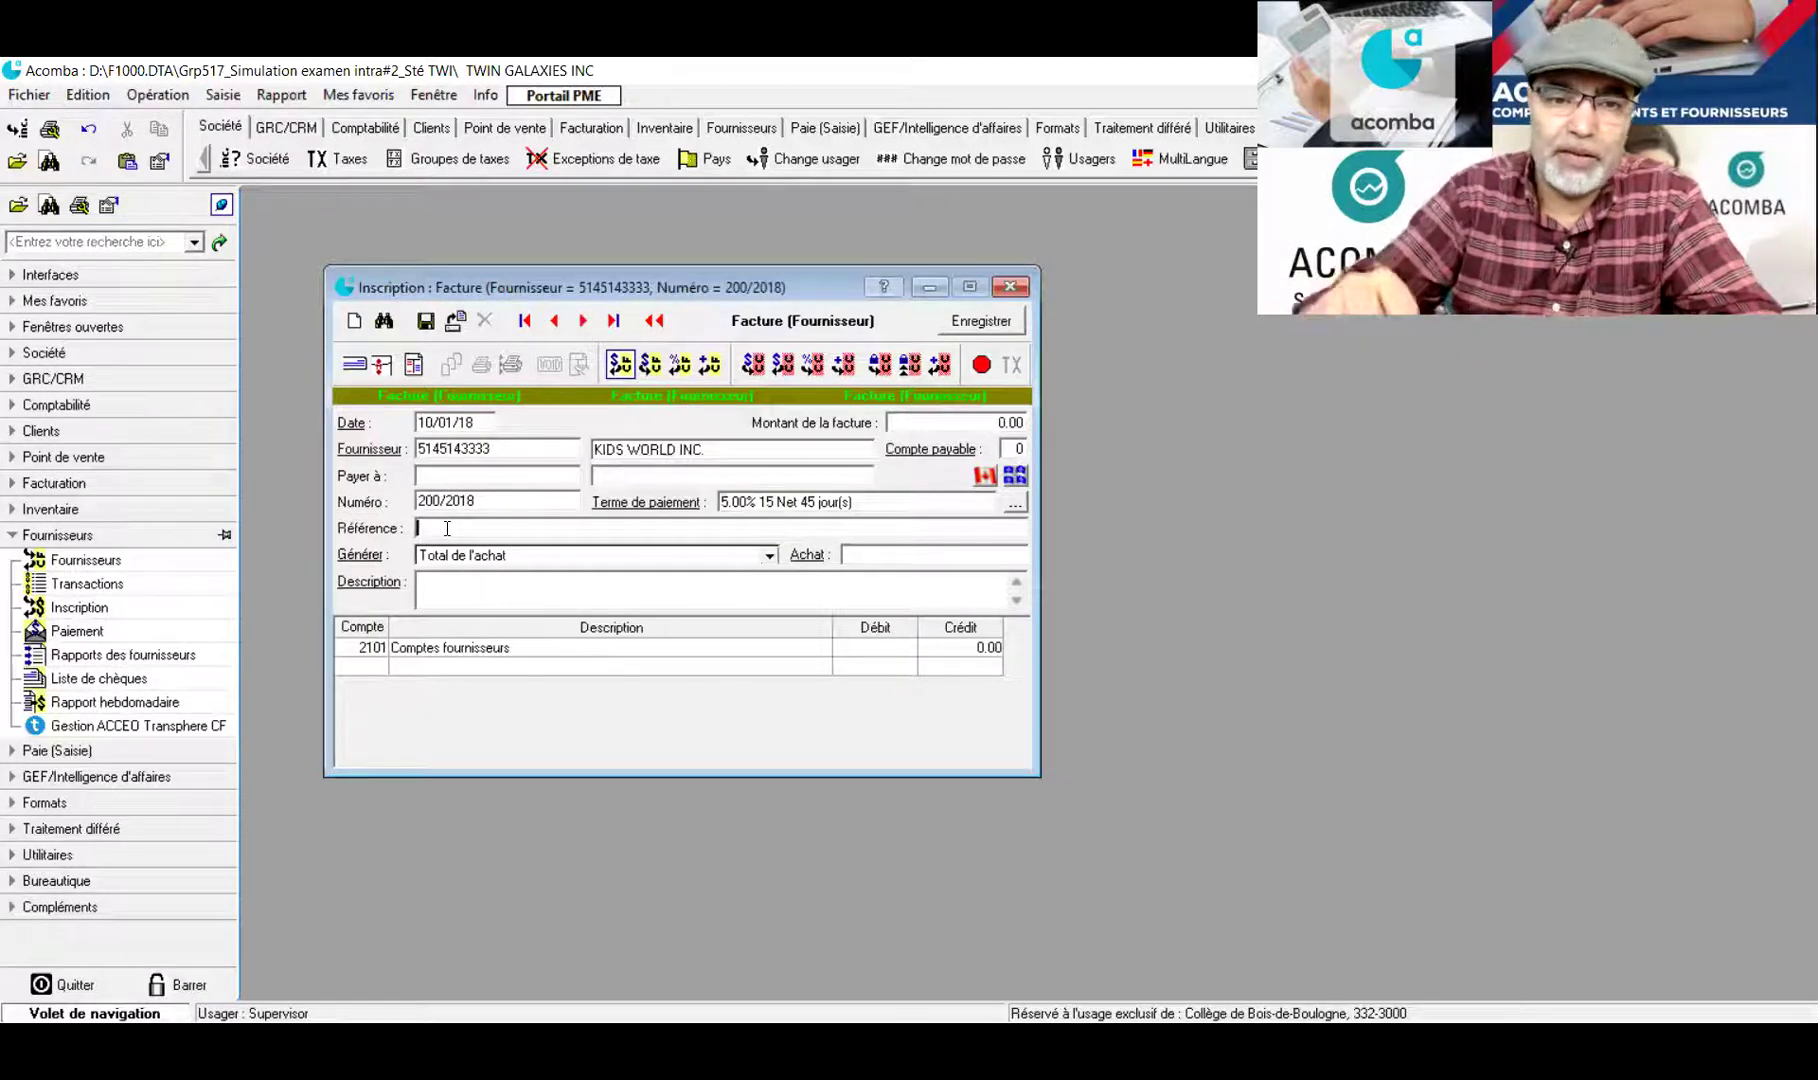
type("Devi")
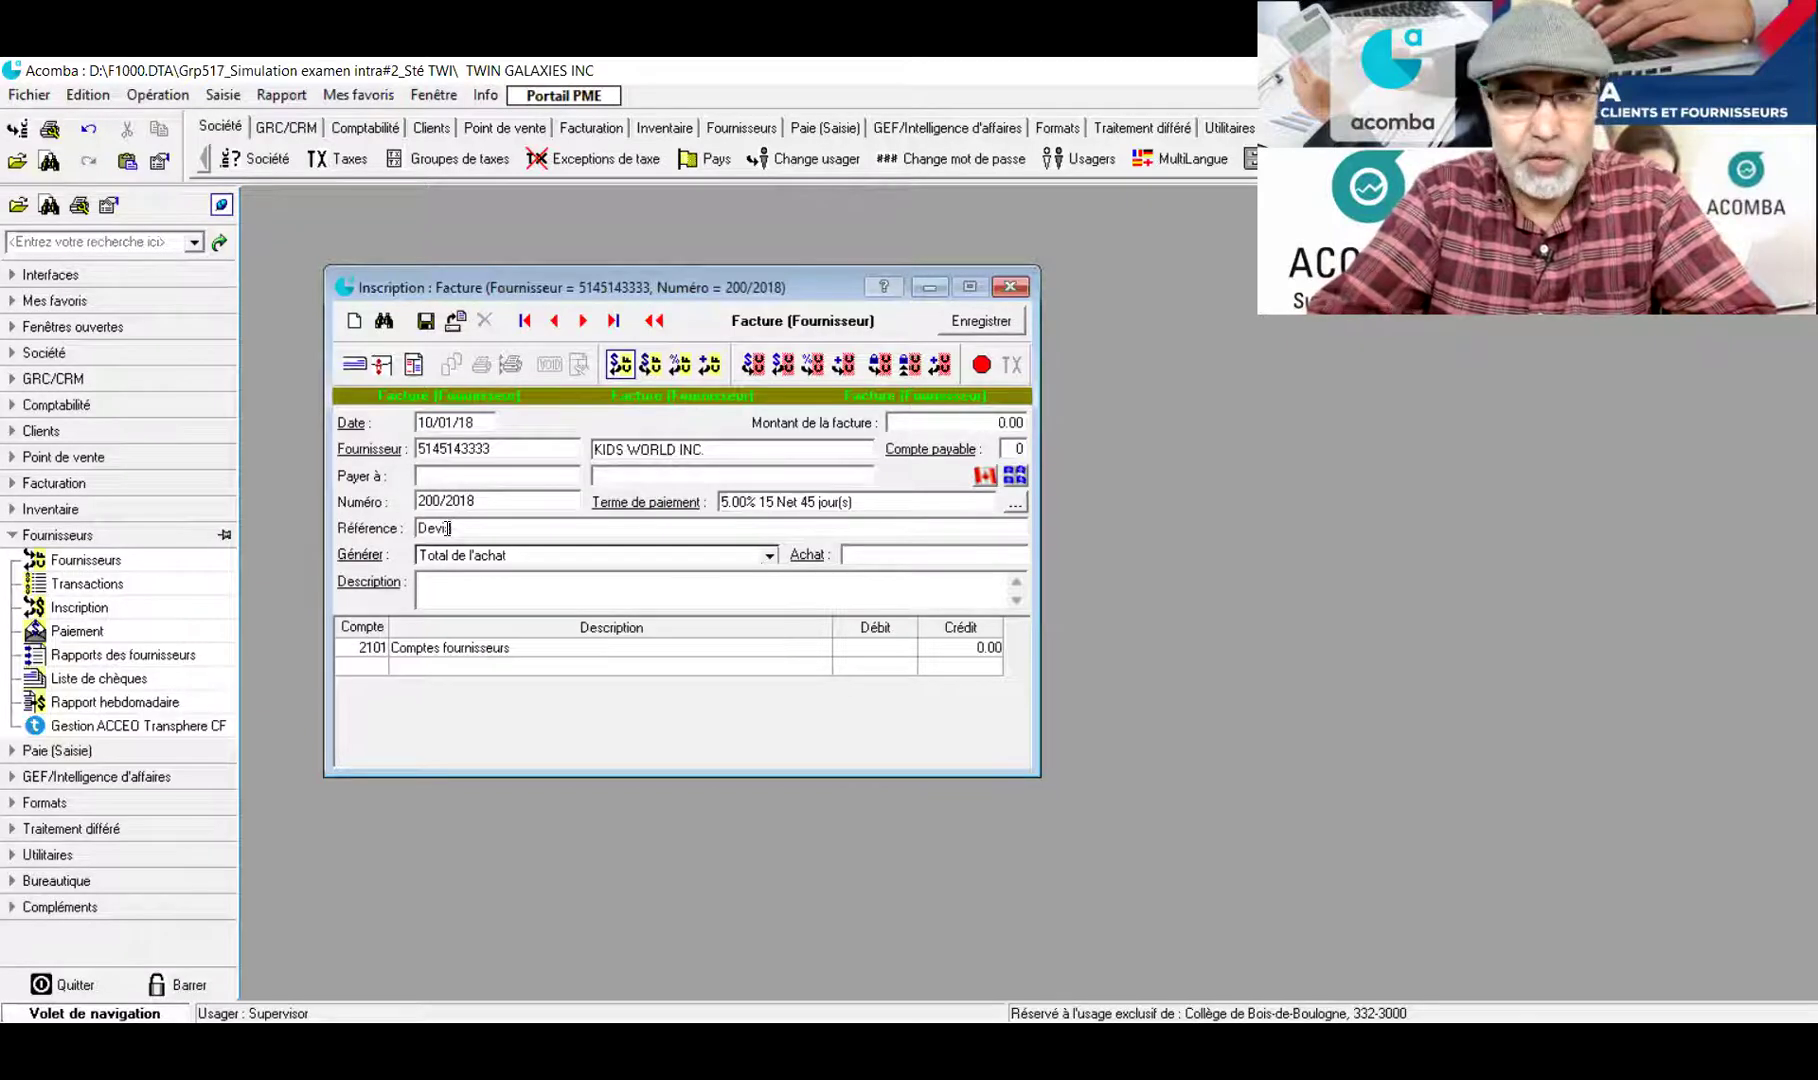
type("#DEV25 //")
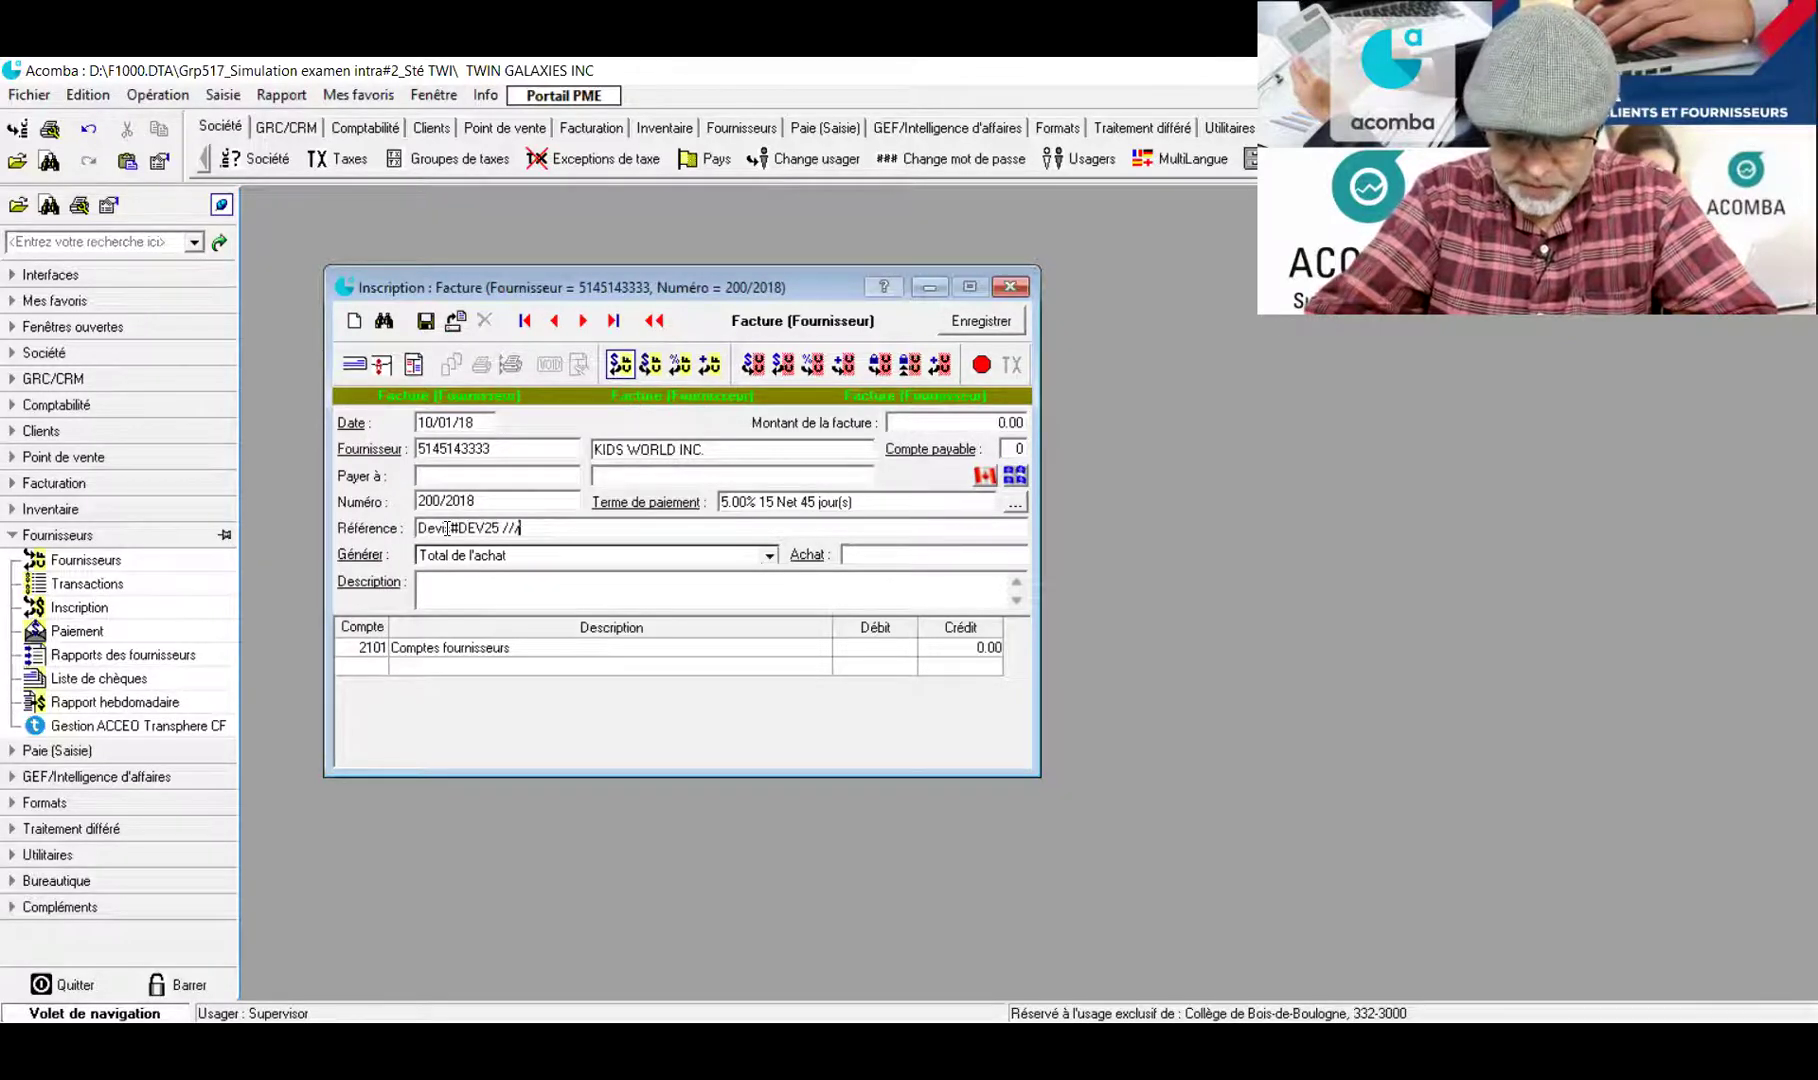
type("/ B R")
key("BackSpace")
key("BackSpace")
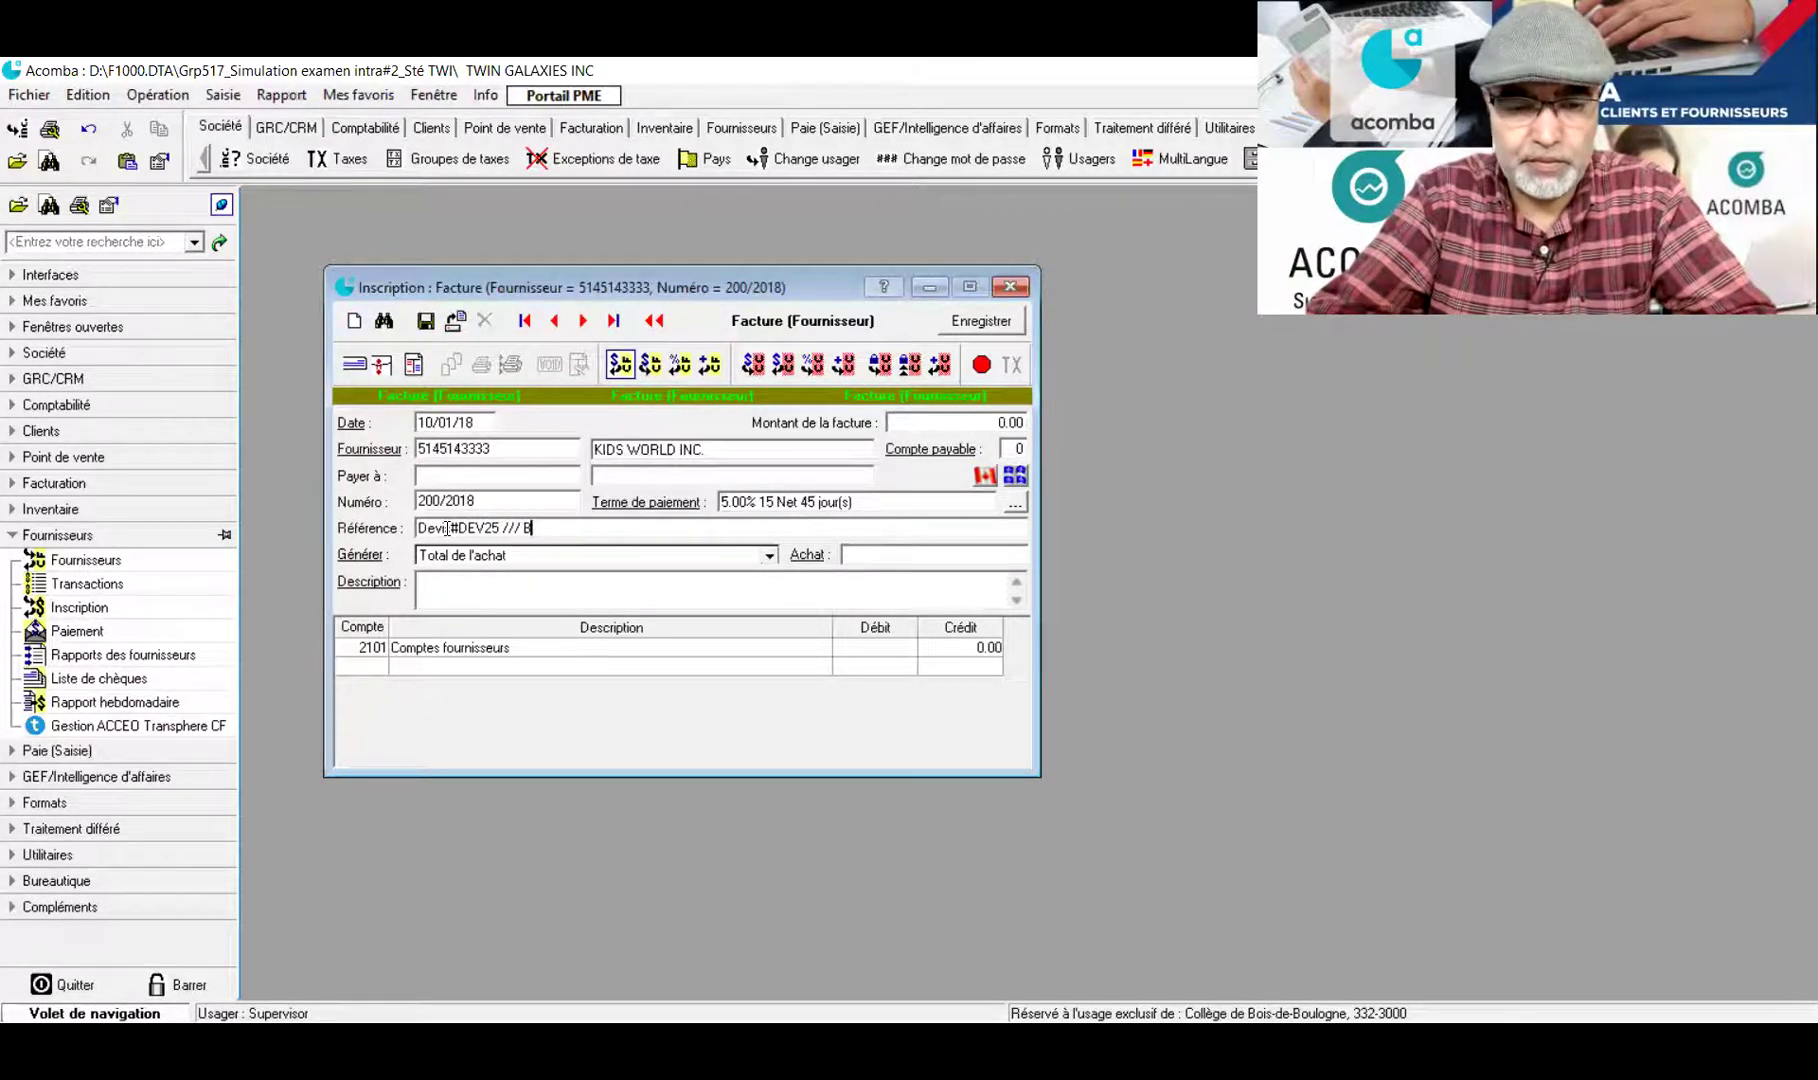
type("R#")
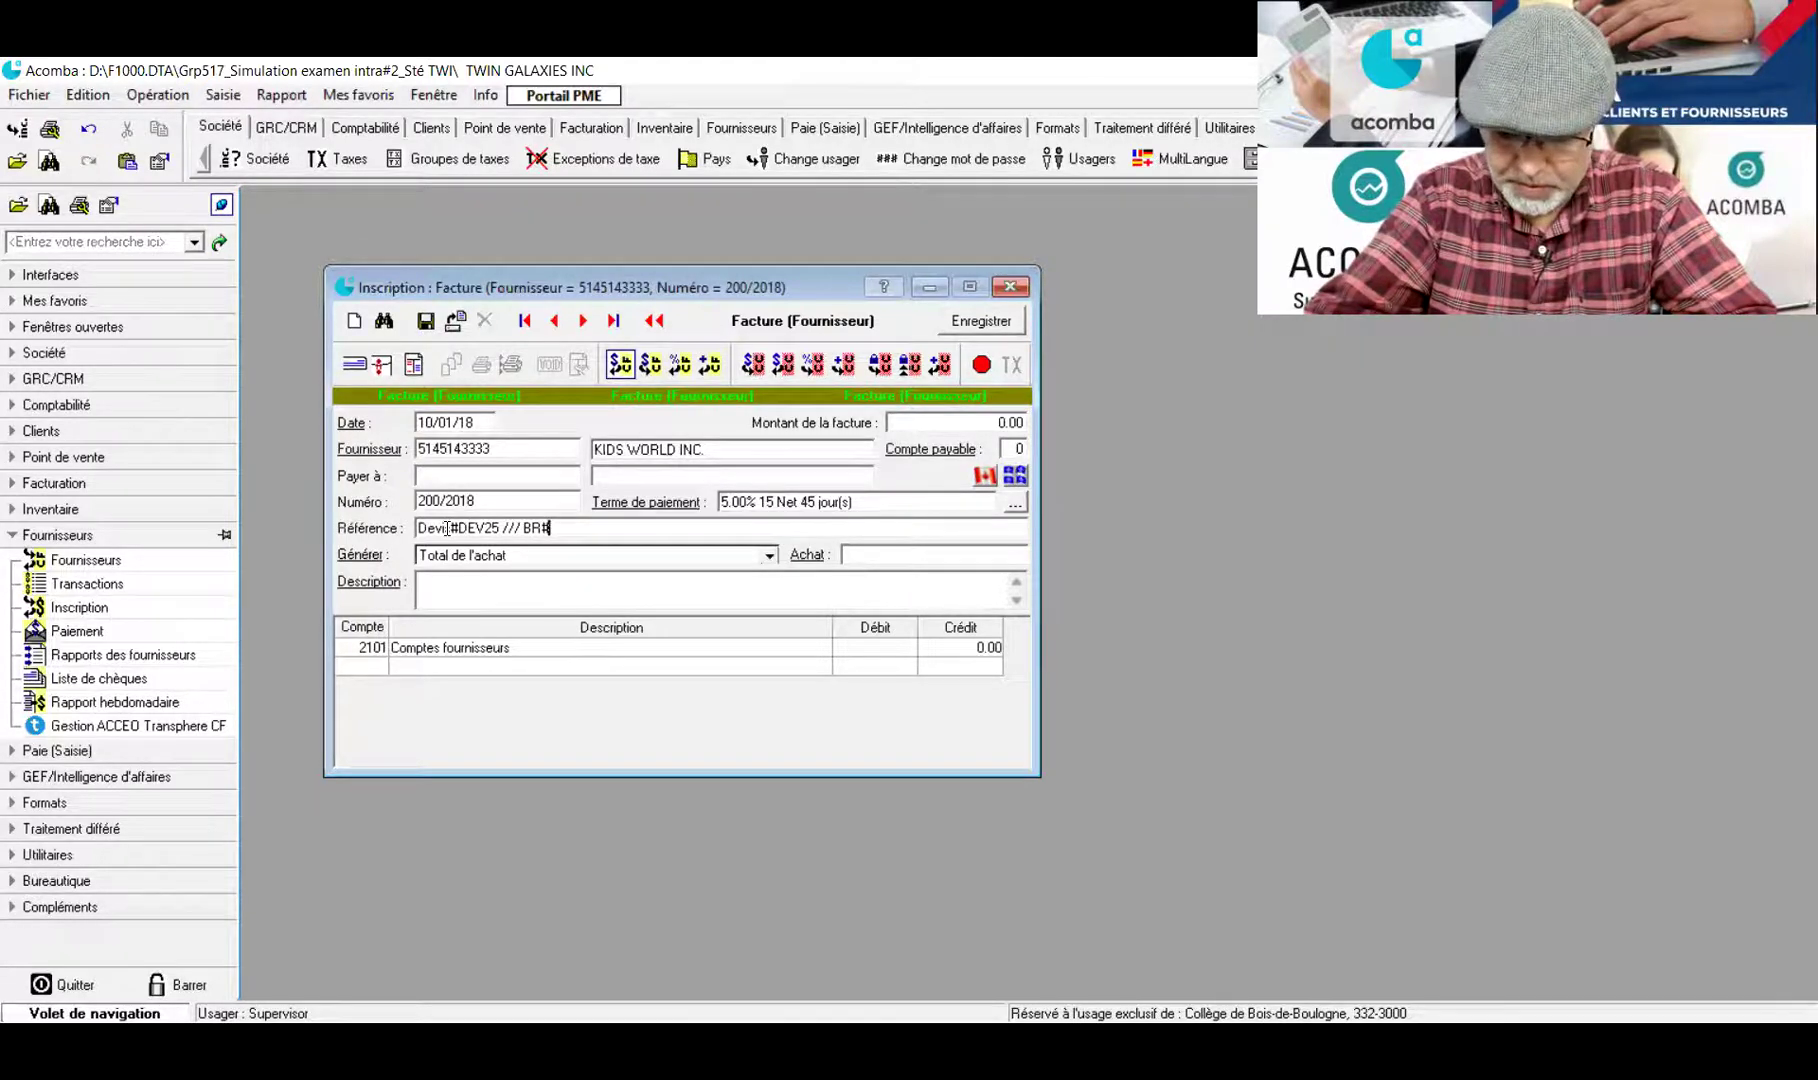
type("1")
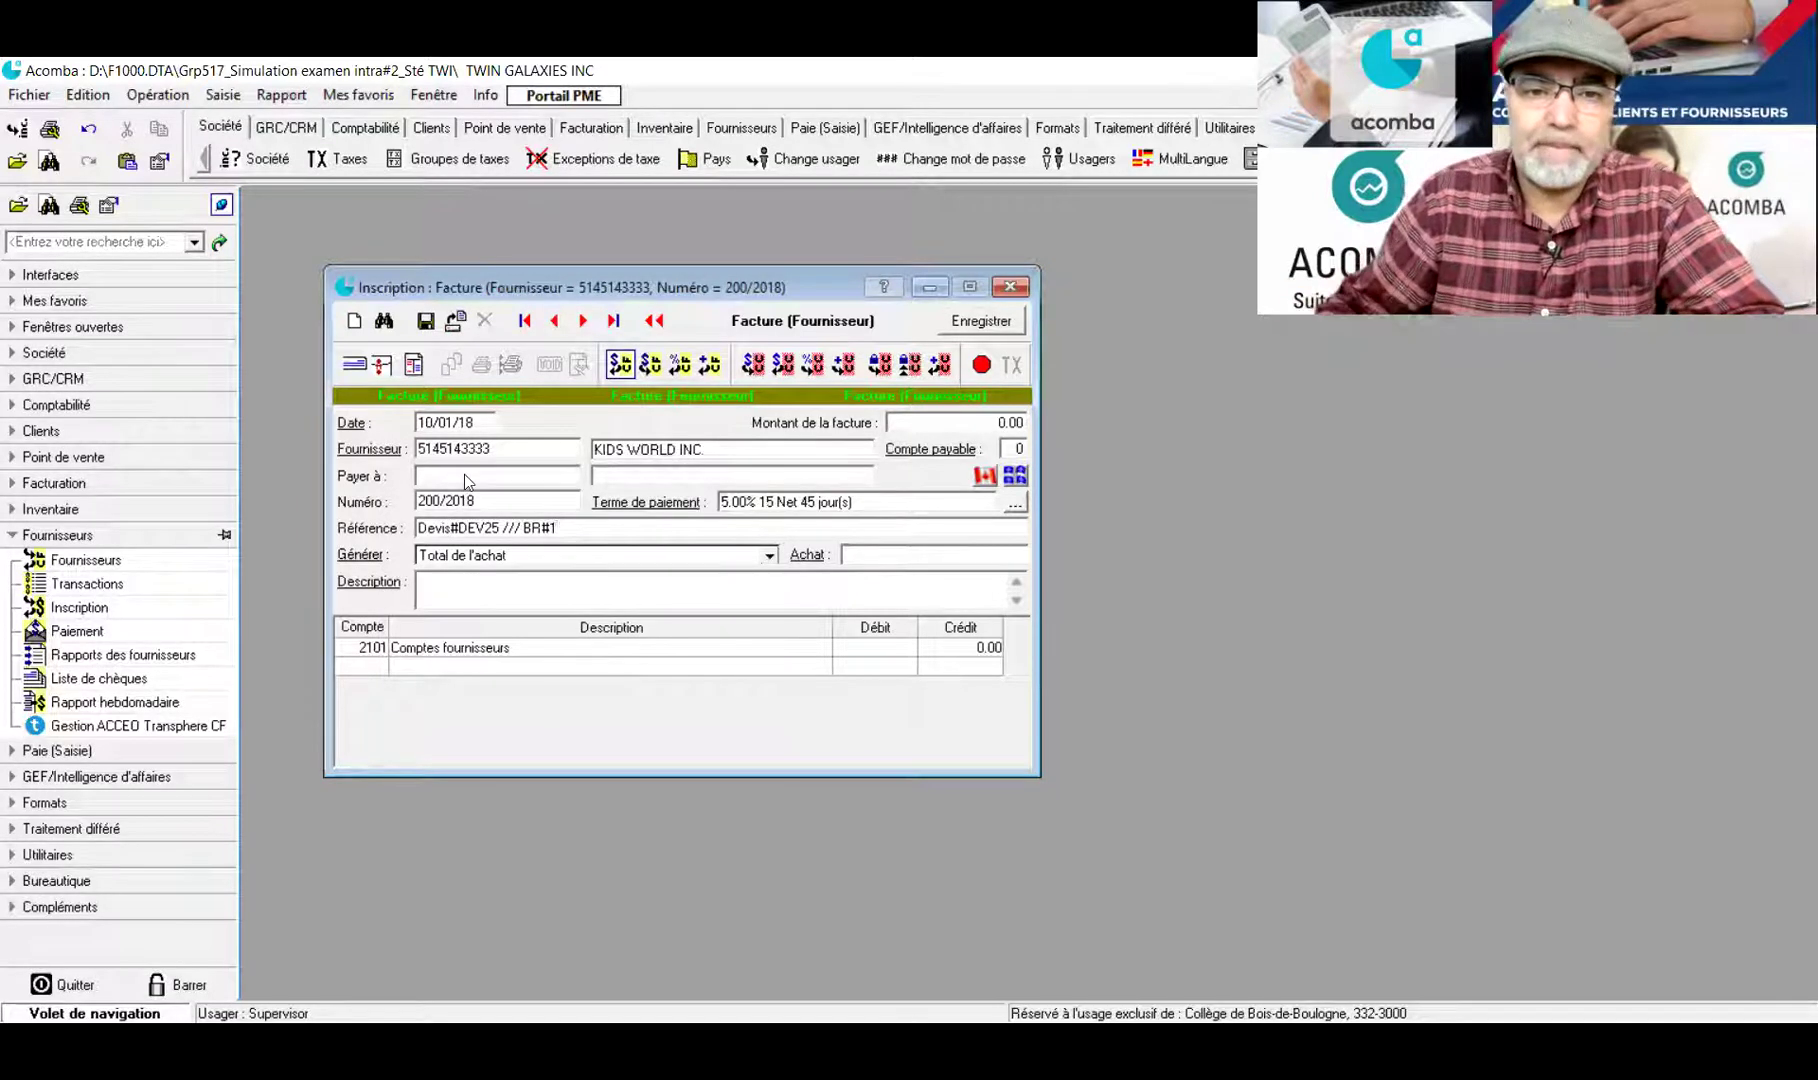
key("Tab")
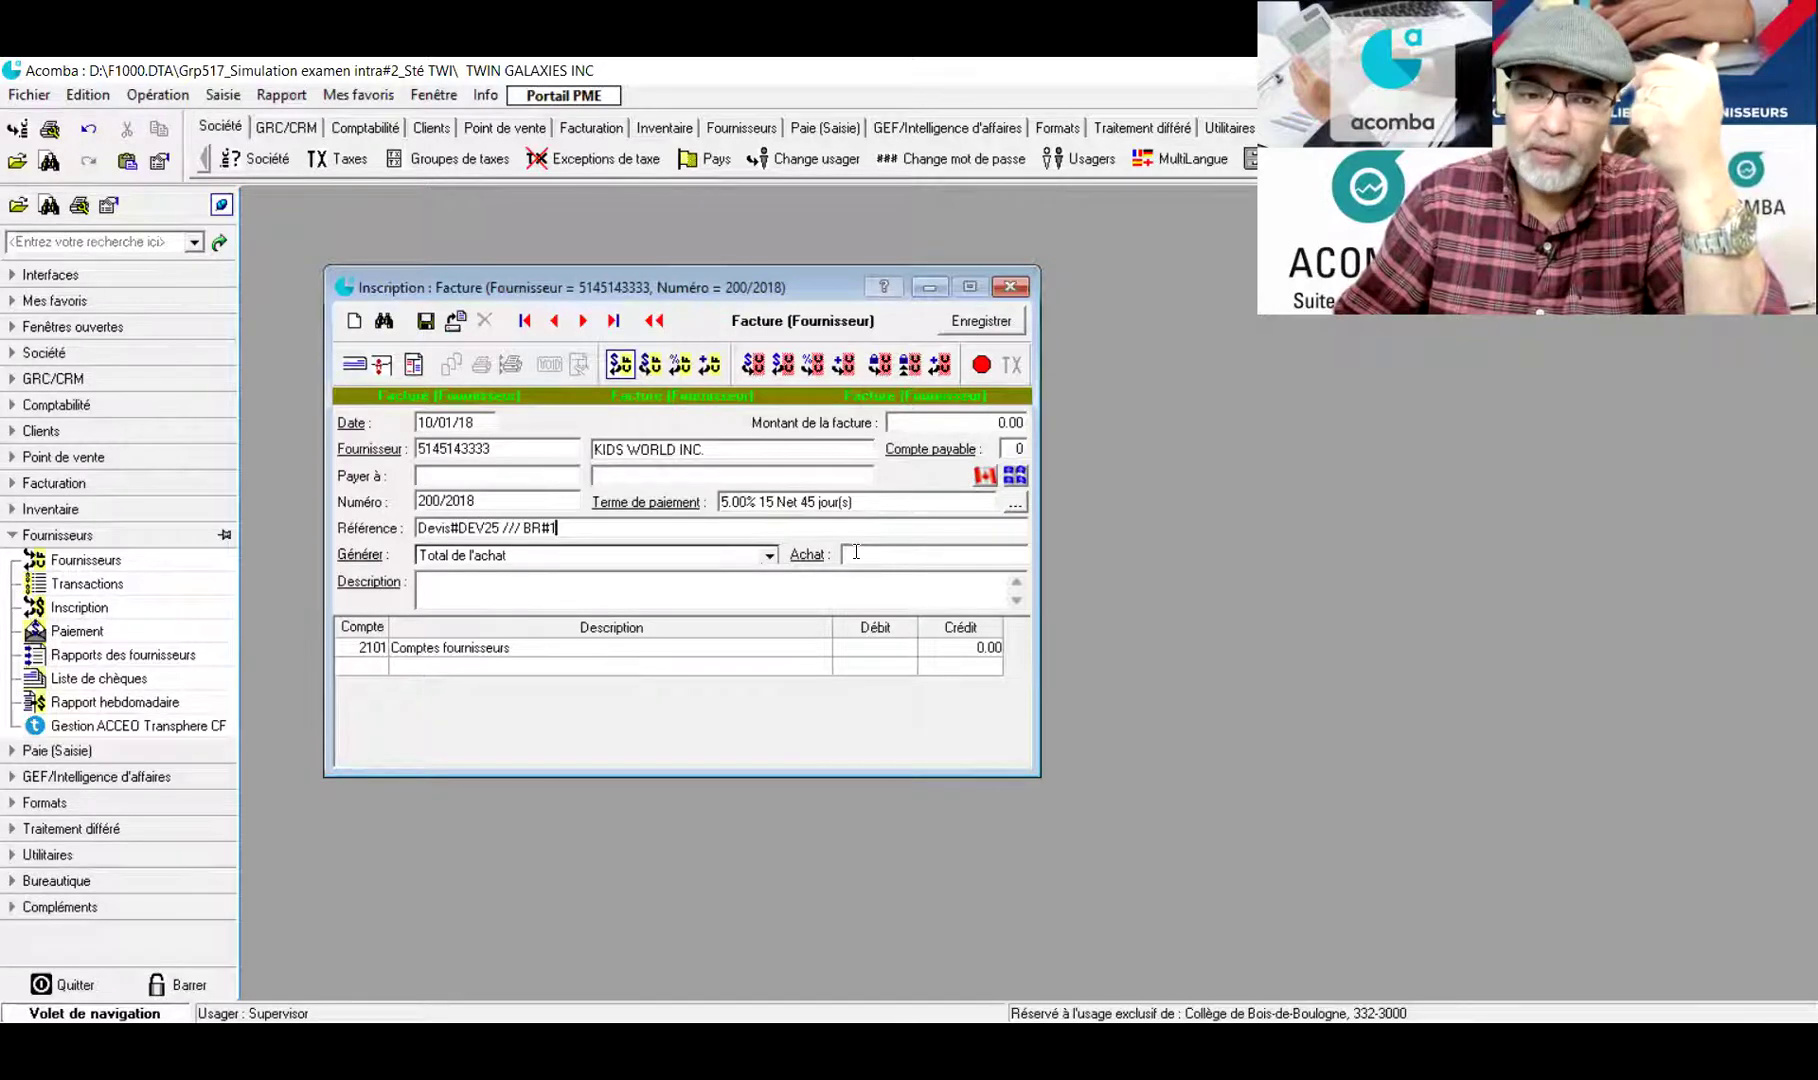
Show the Sous-Total, Total and Référence columns in the supplier's purchase list
left_click(865, 554)
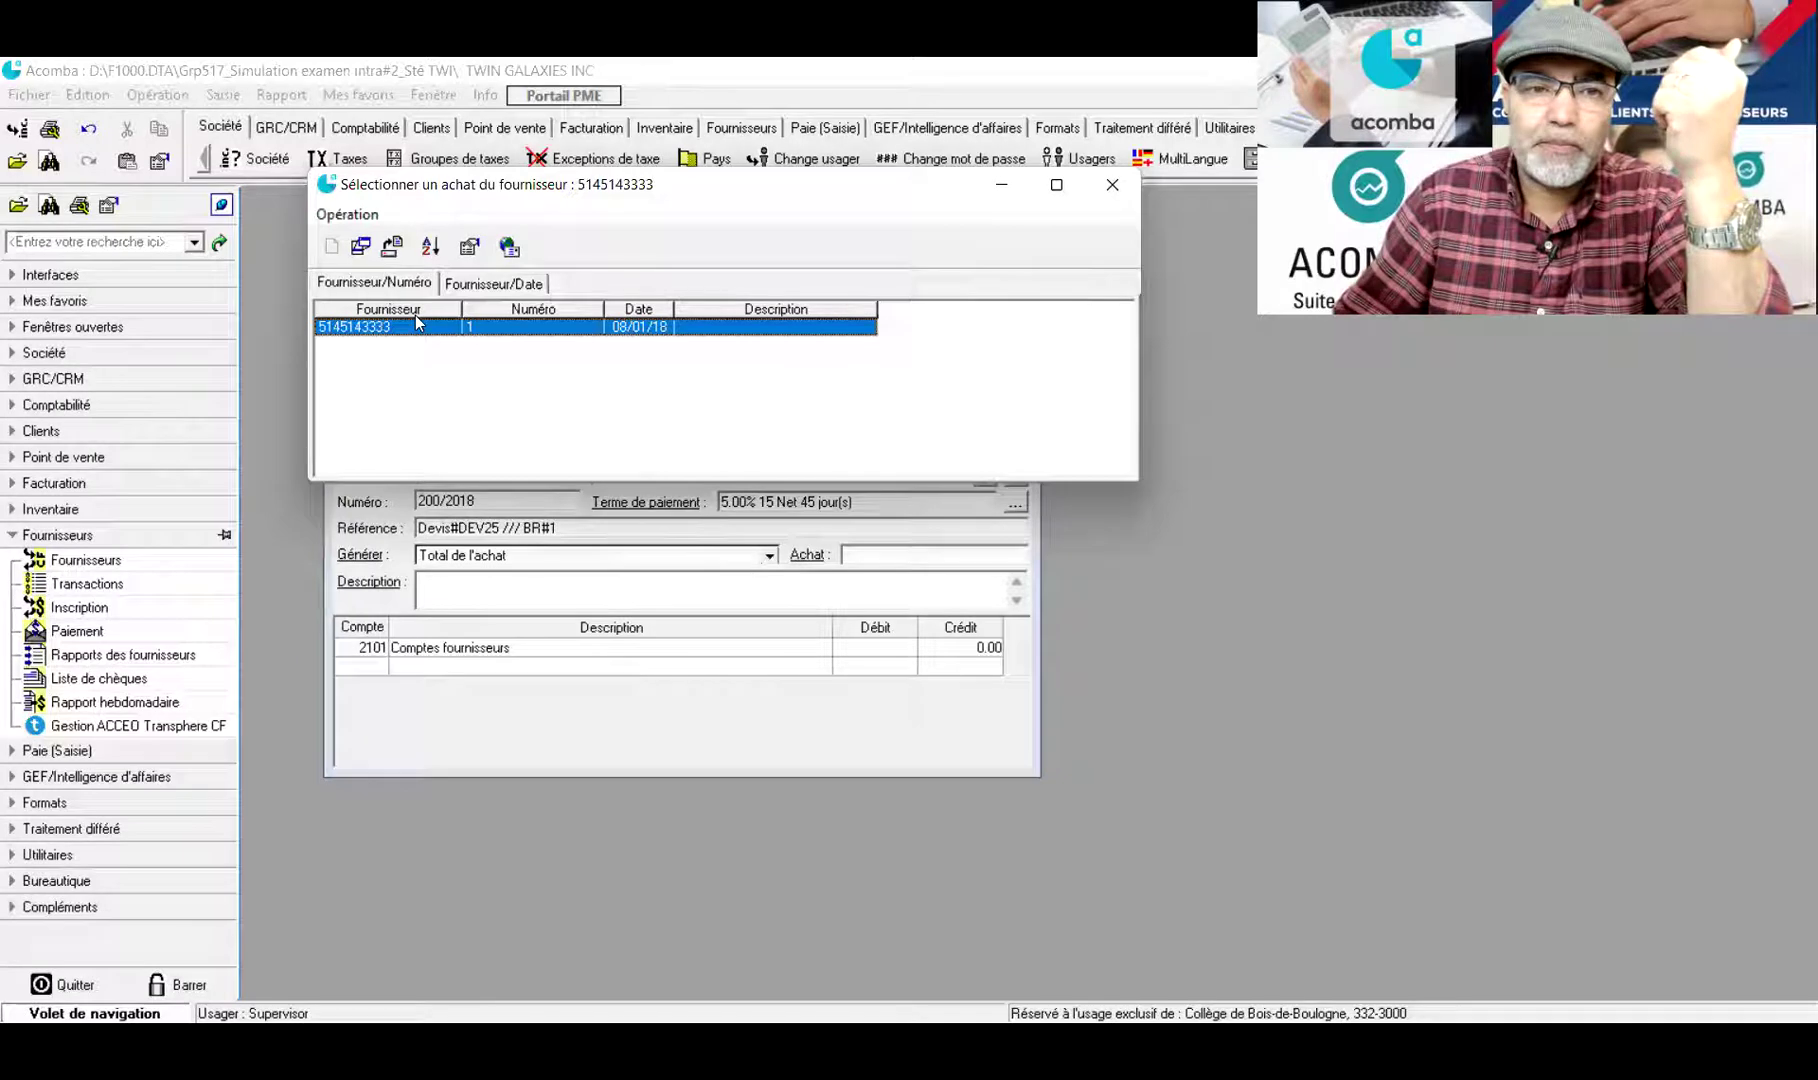
left_click(470, 248)
left_click(652, 365)
left_click(640, 385)
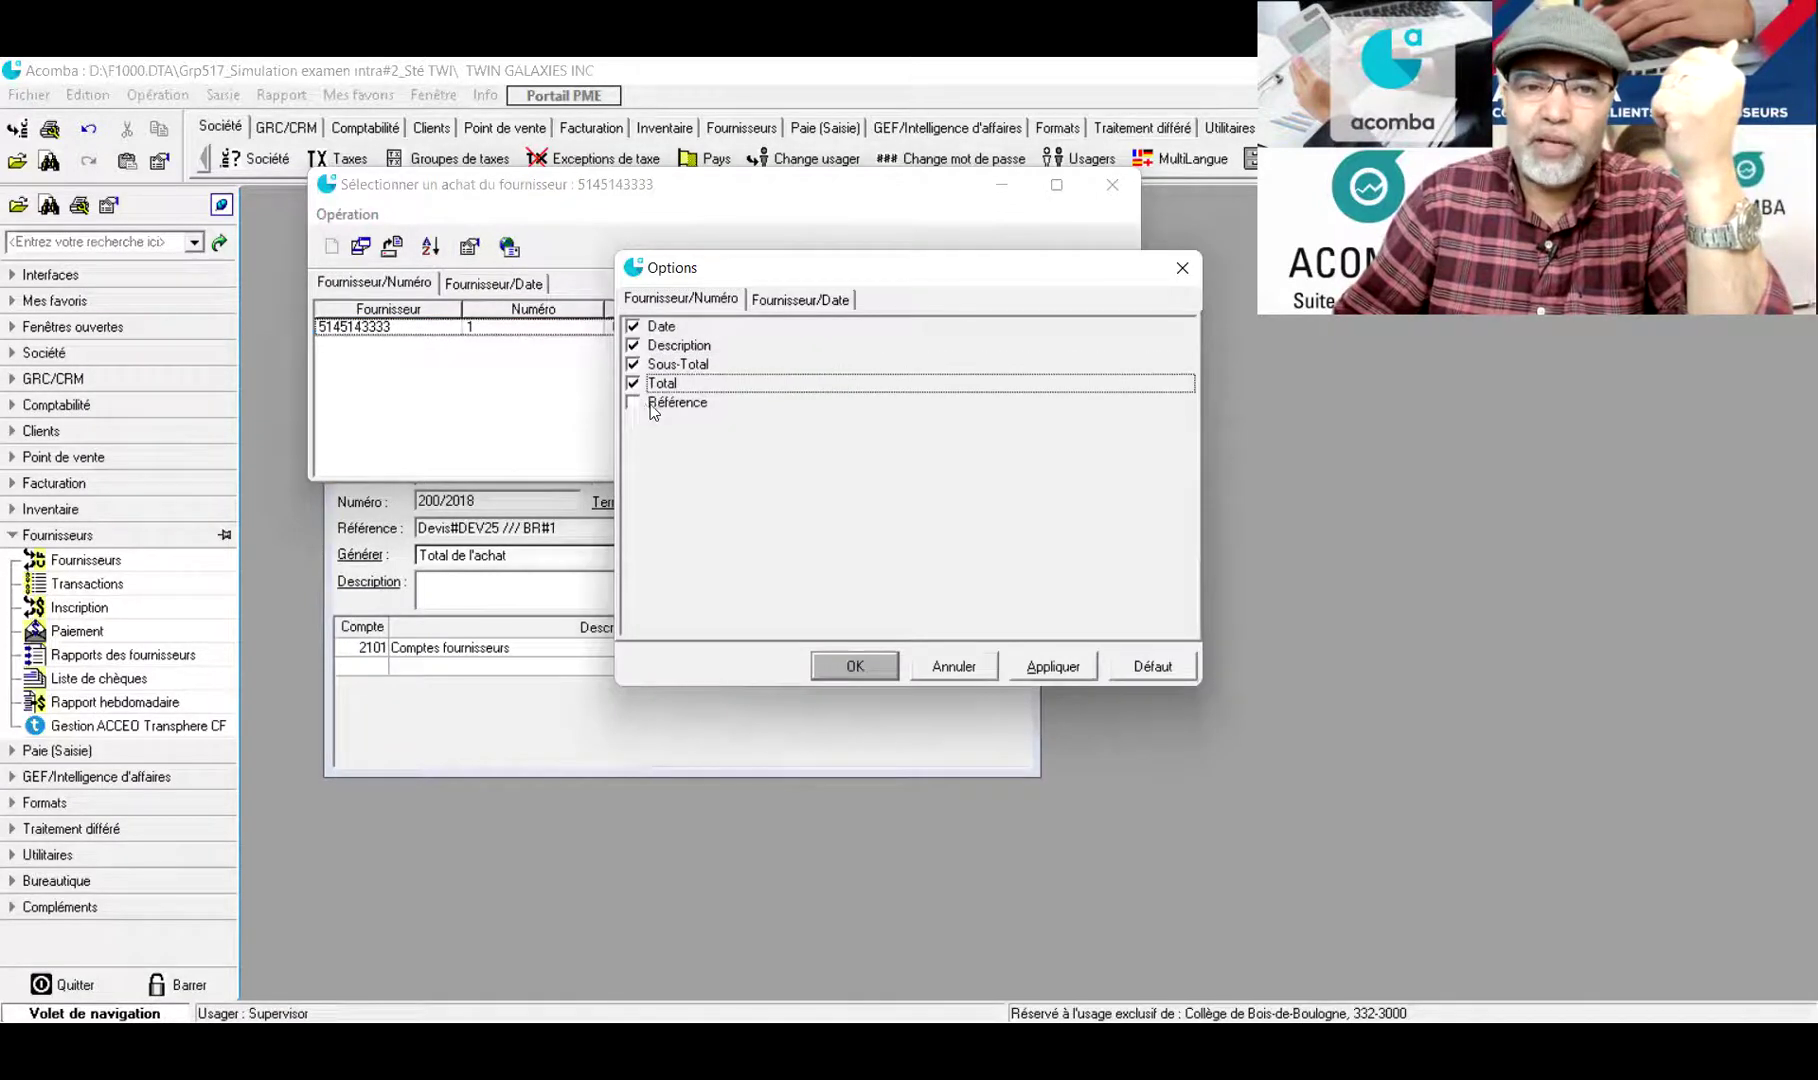
left_click(640, 404)
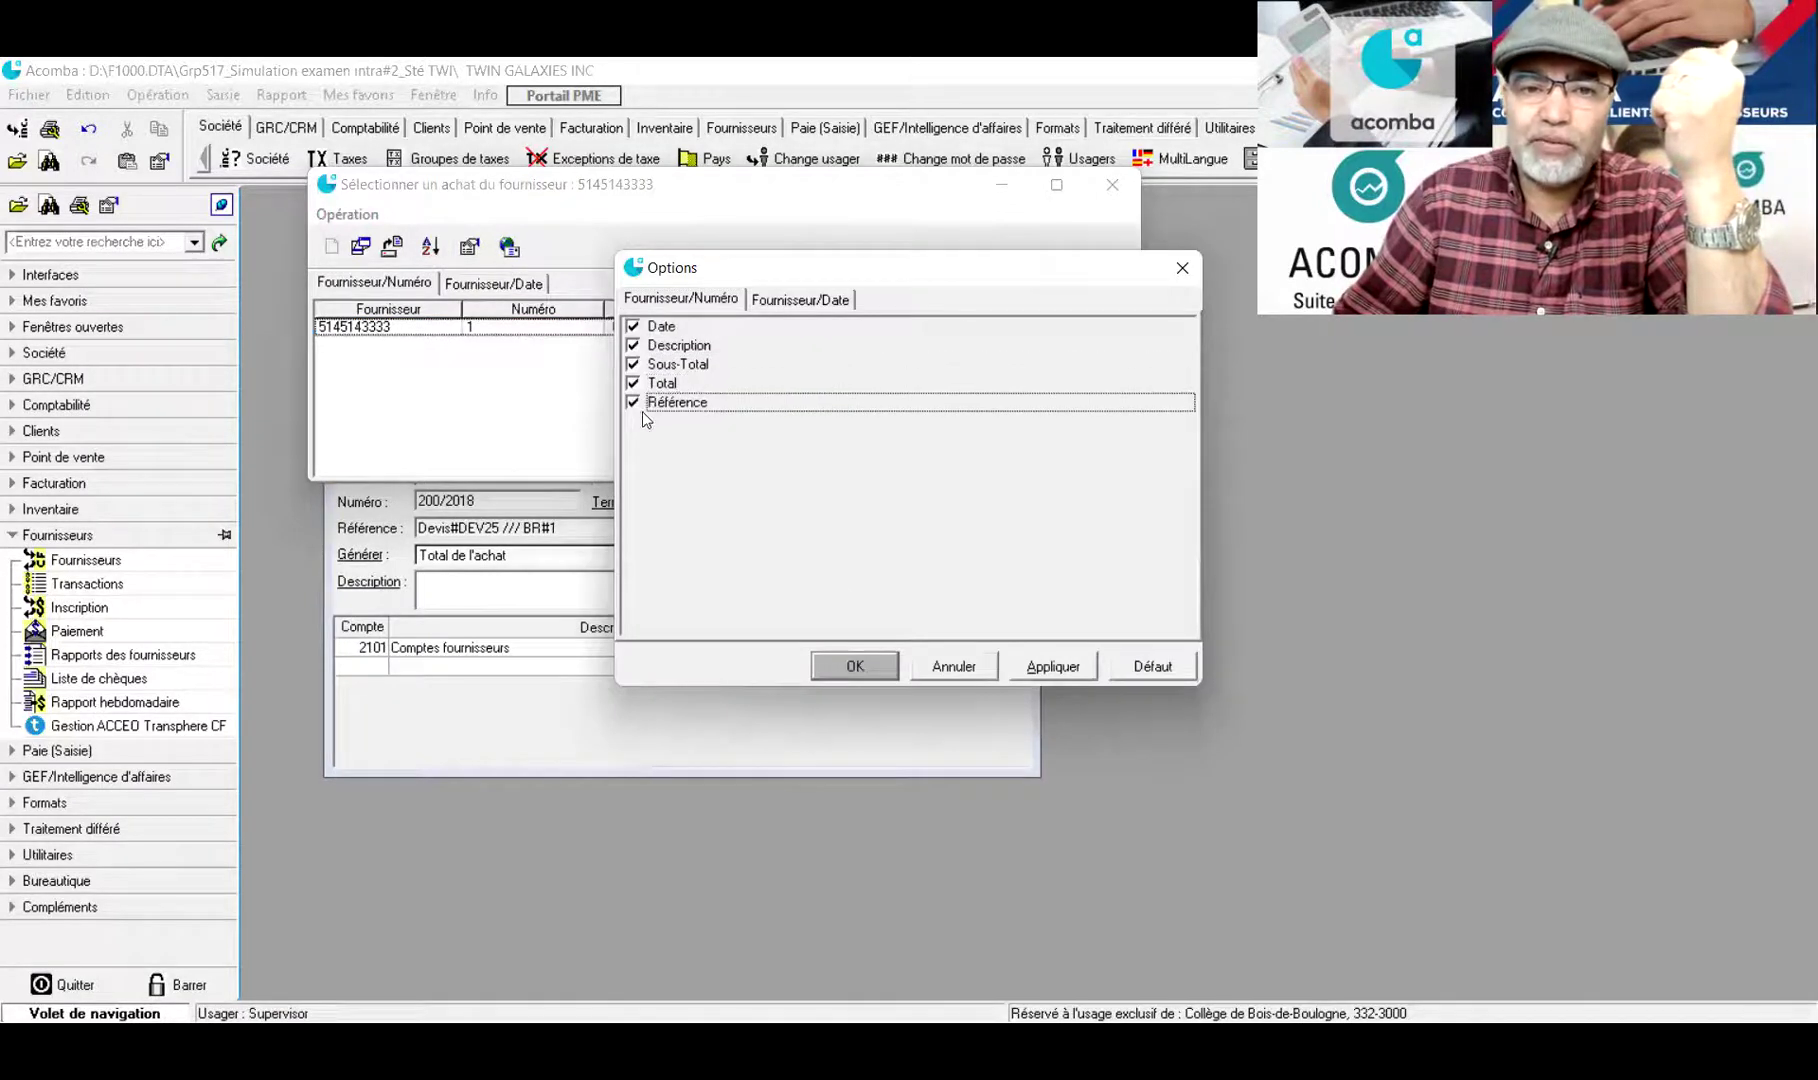
left_click(1053, 666)
Load purchase 1 into the invoice and save it for 37 065.18
left_click(858, 668)
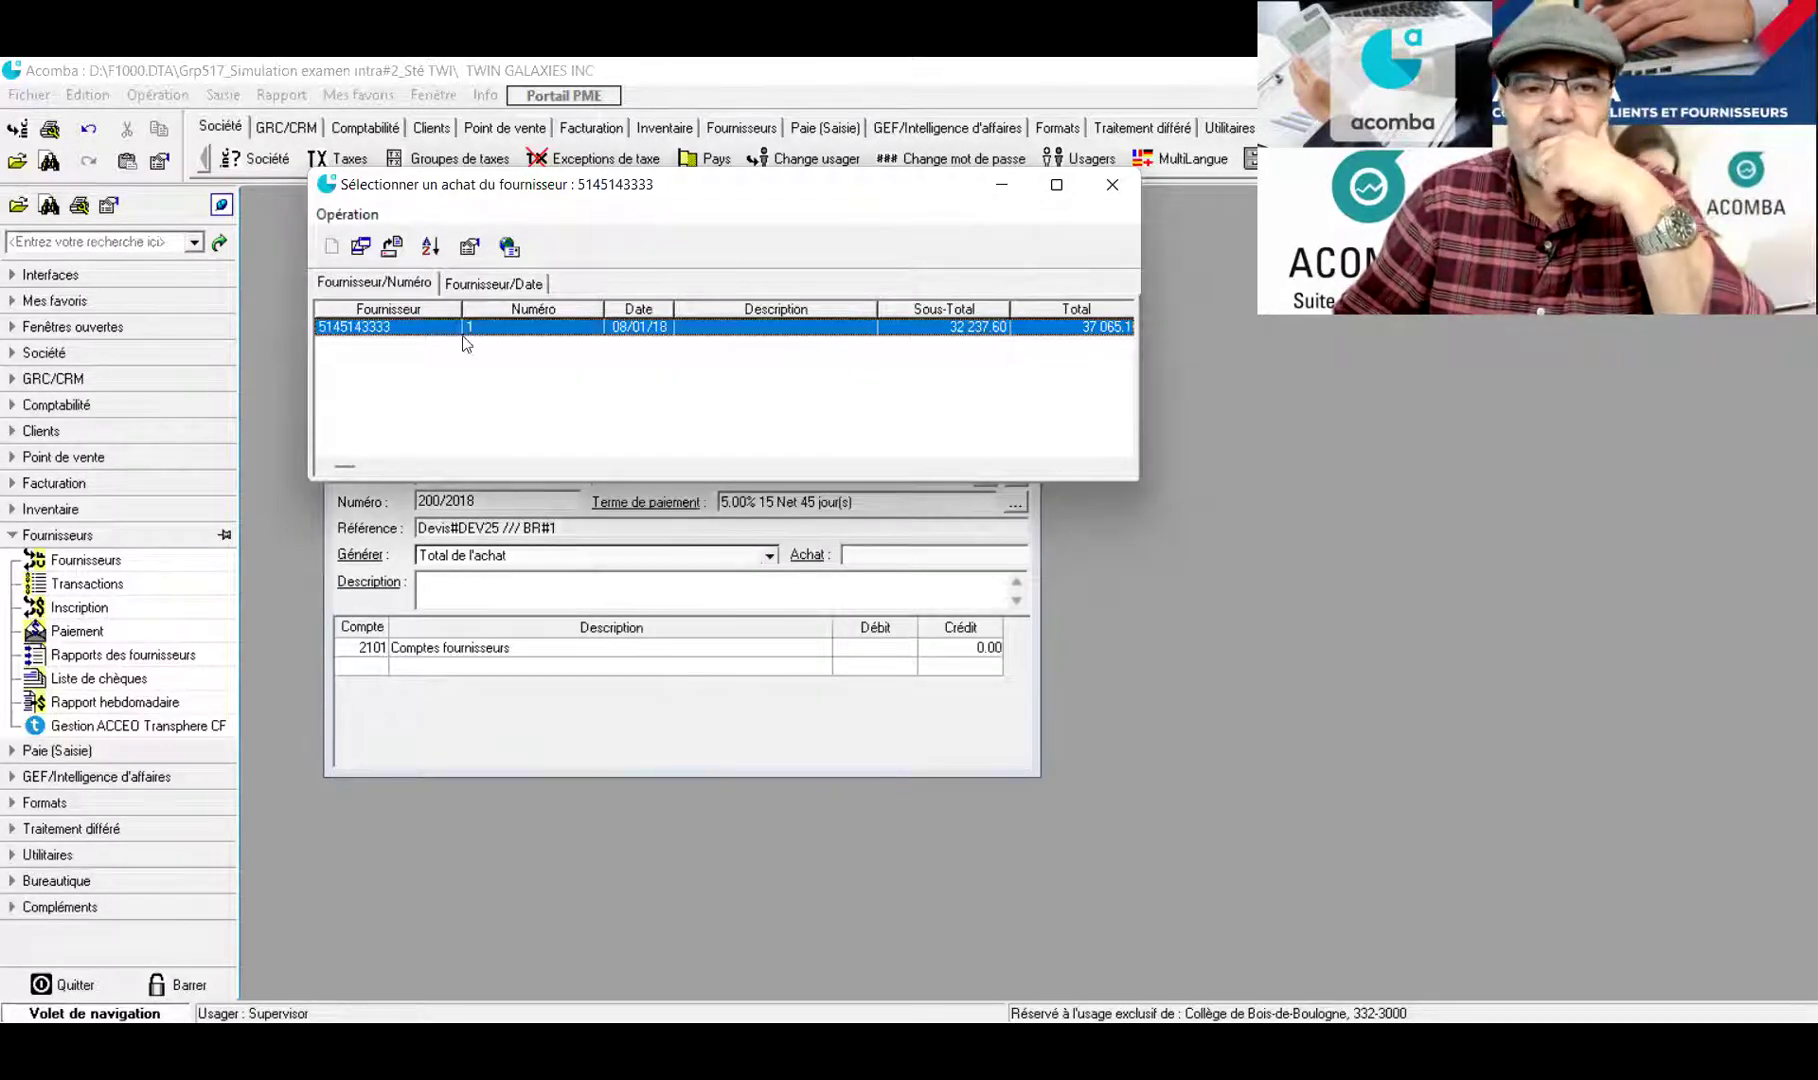
double_click(413, 327)
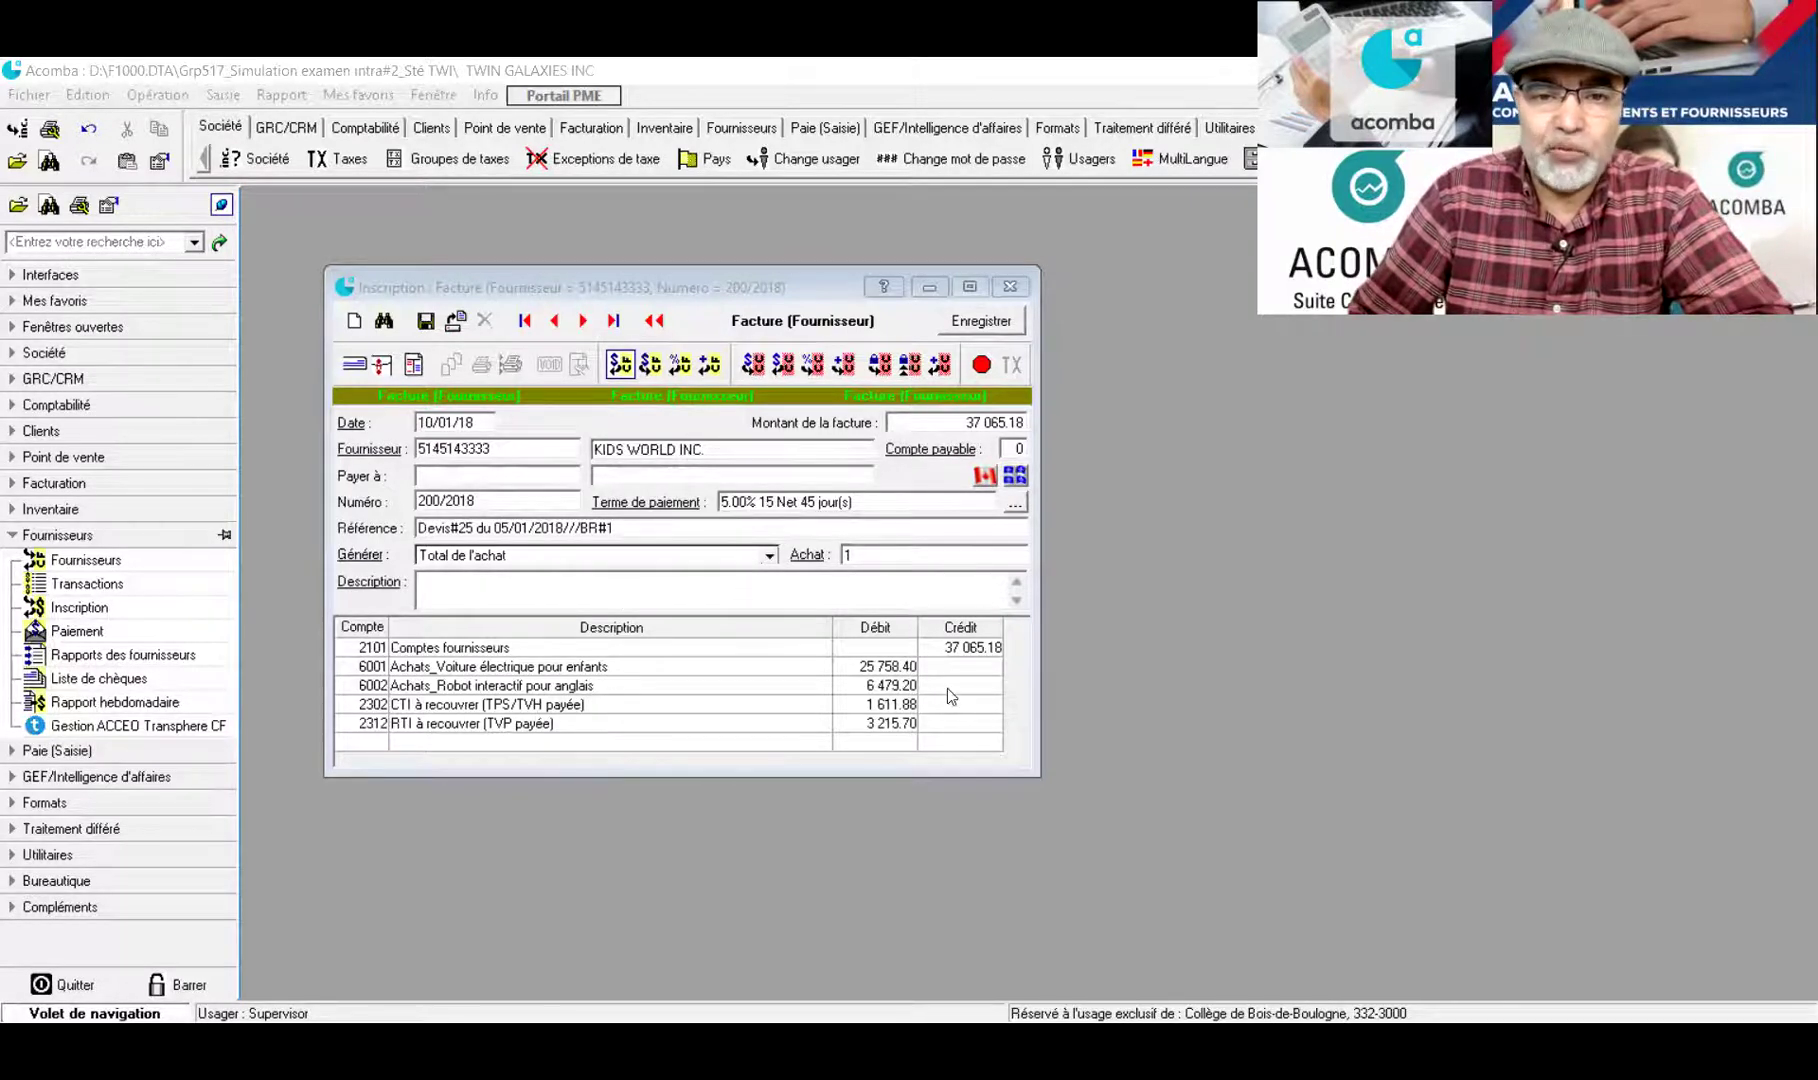
left_click(426, 320)
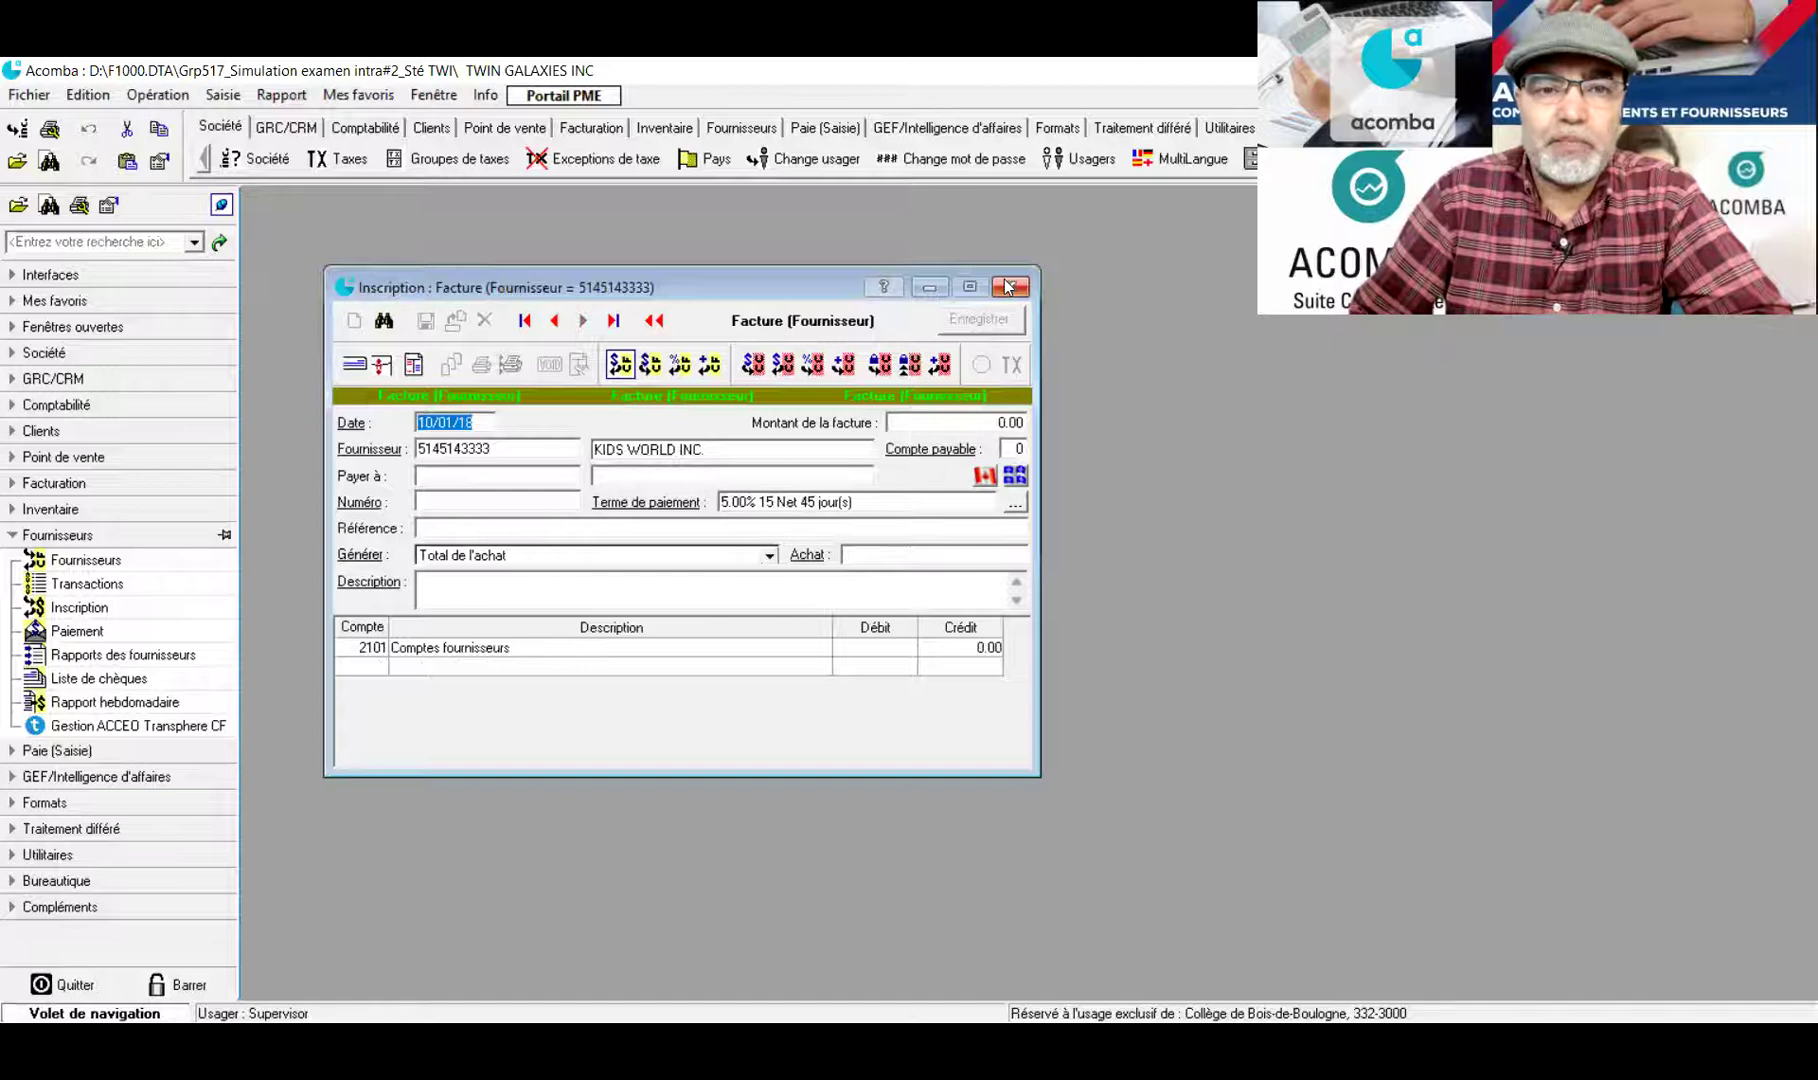
Close the Inscription : Facture window
left_click(1009, 287)
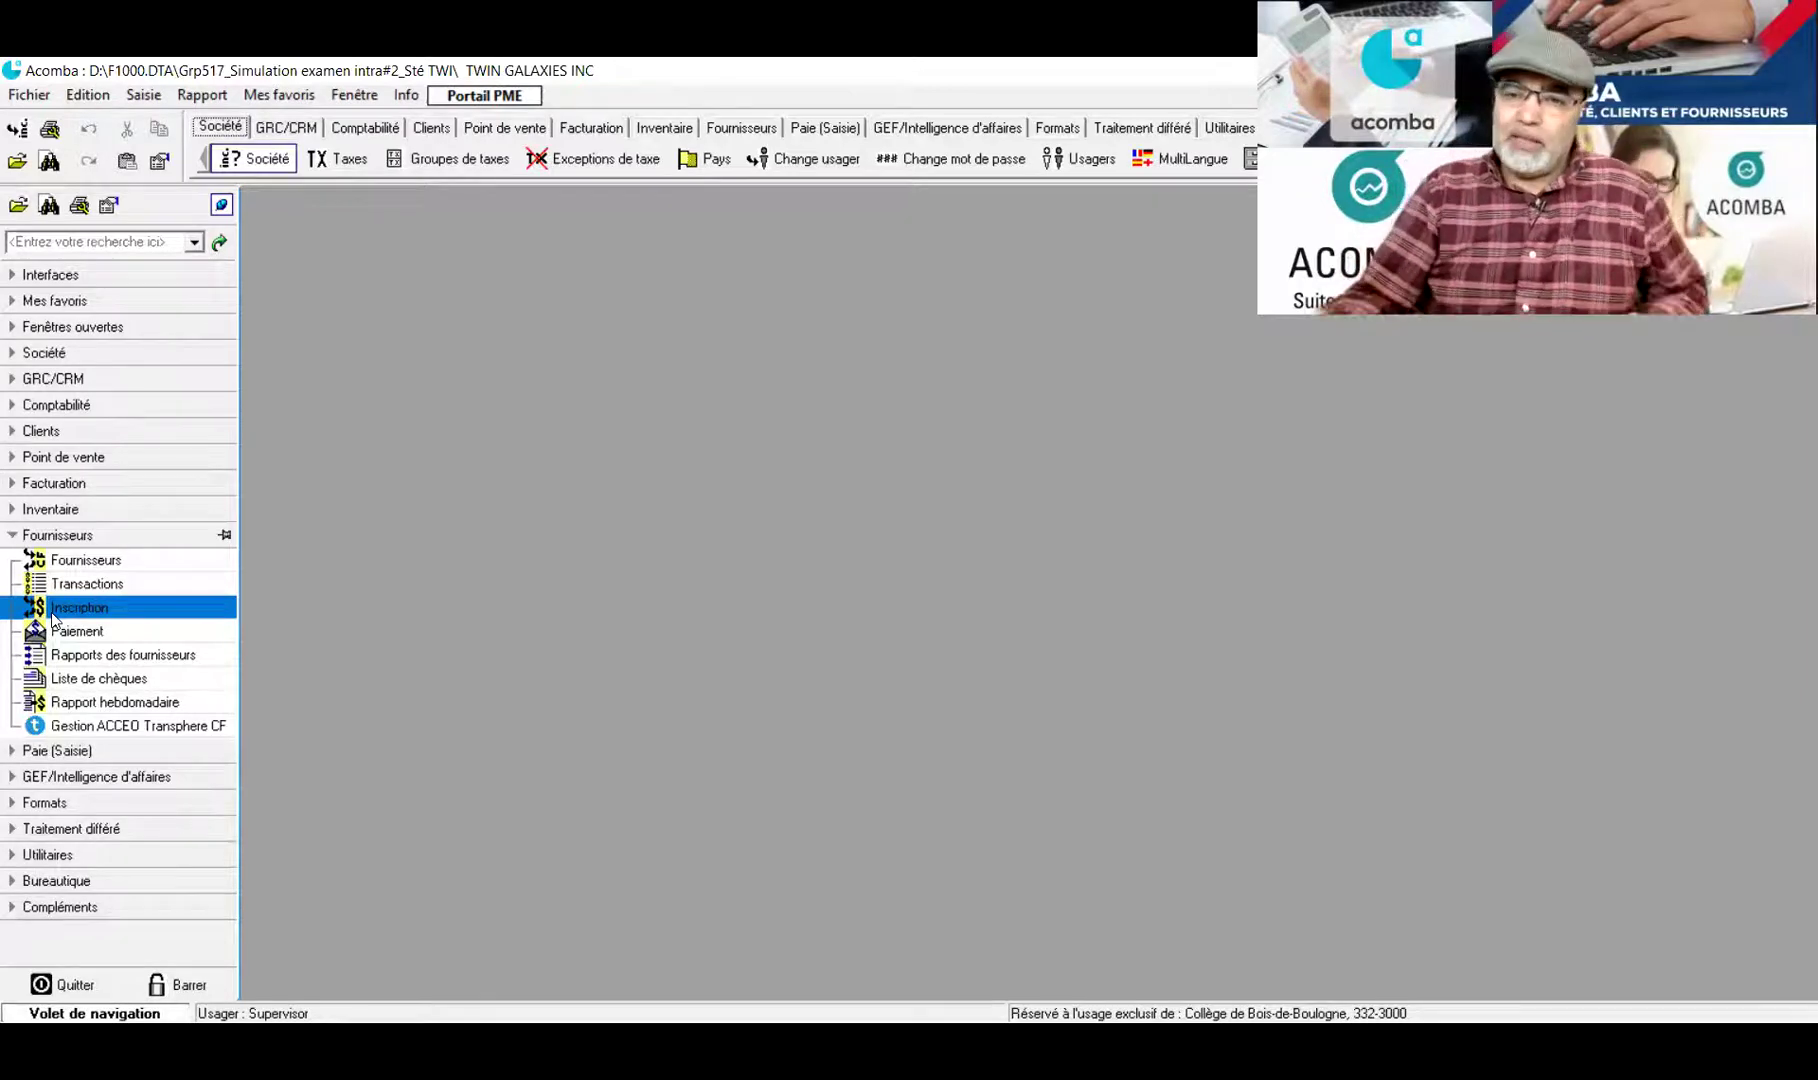
Collapse Fournisseurs, expand Facturation and open its Facturation billing window
key("Down")
key("Down")
key("Down")
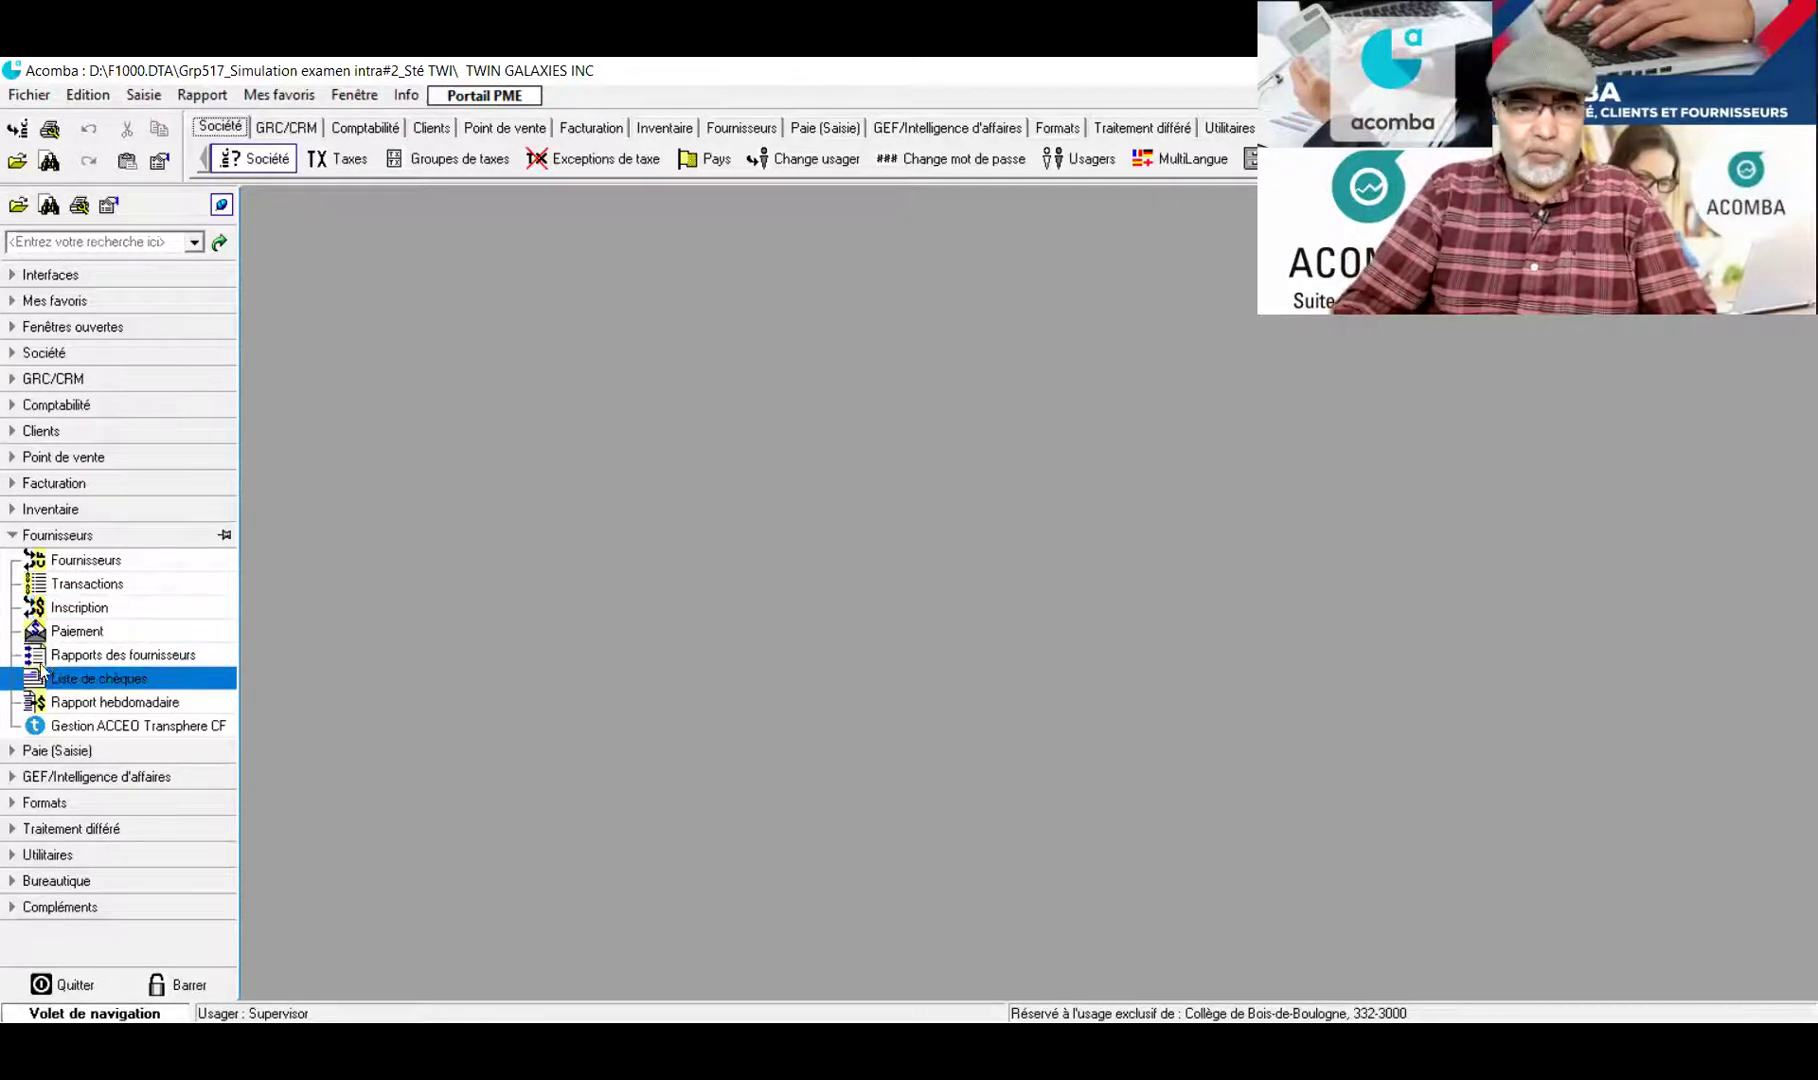
key("Up")
key("Up")
key("Up")
key("Up")
key("Up")
key("Up")
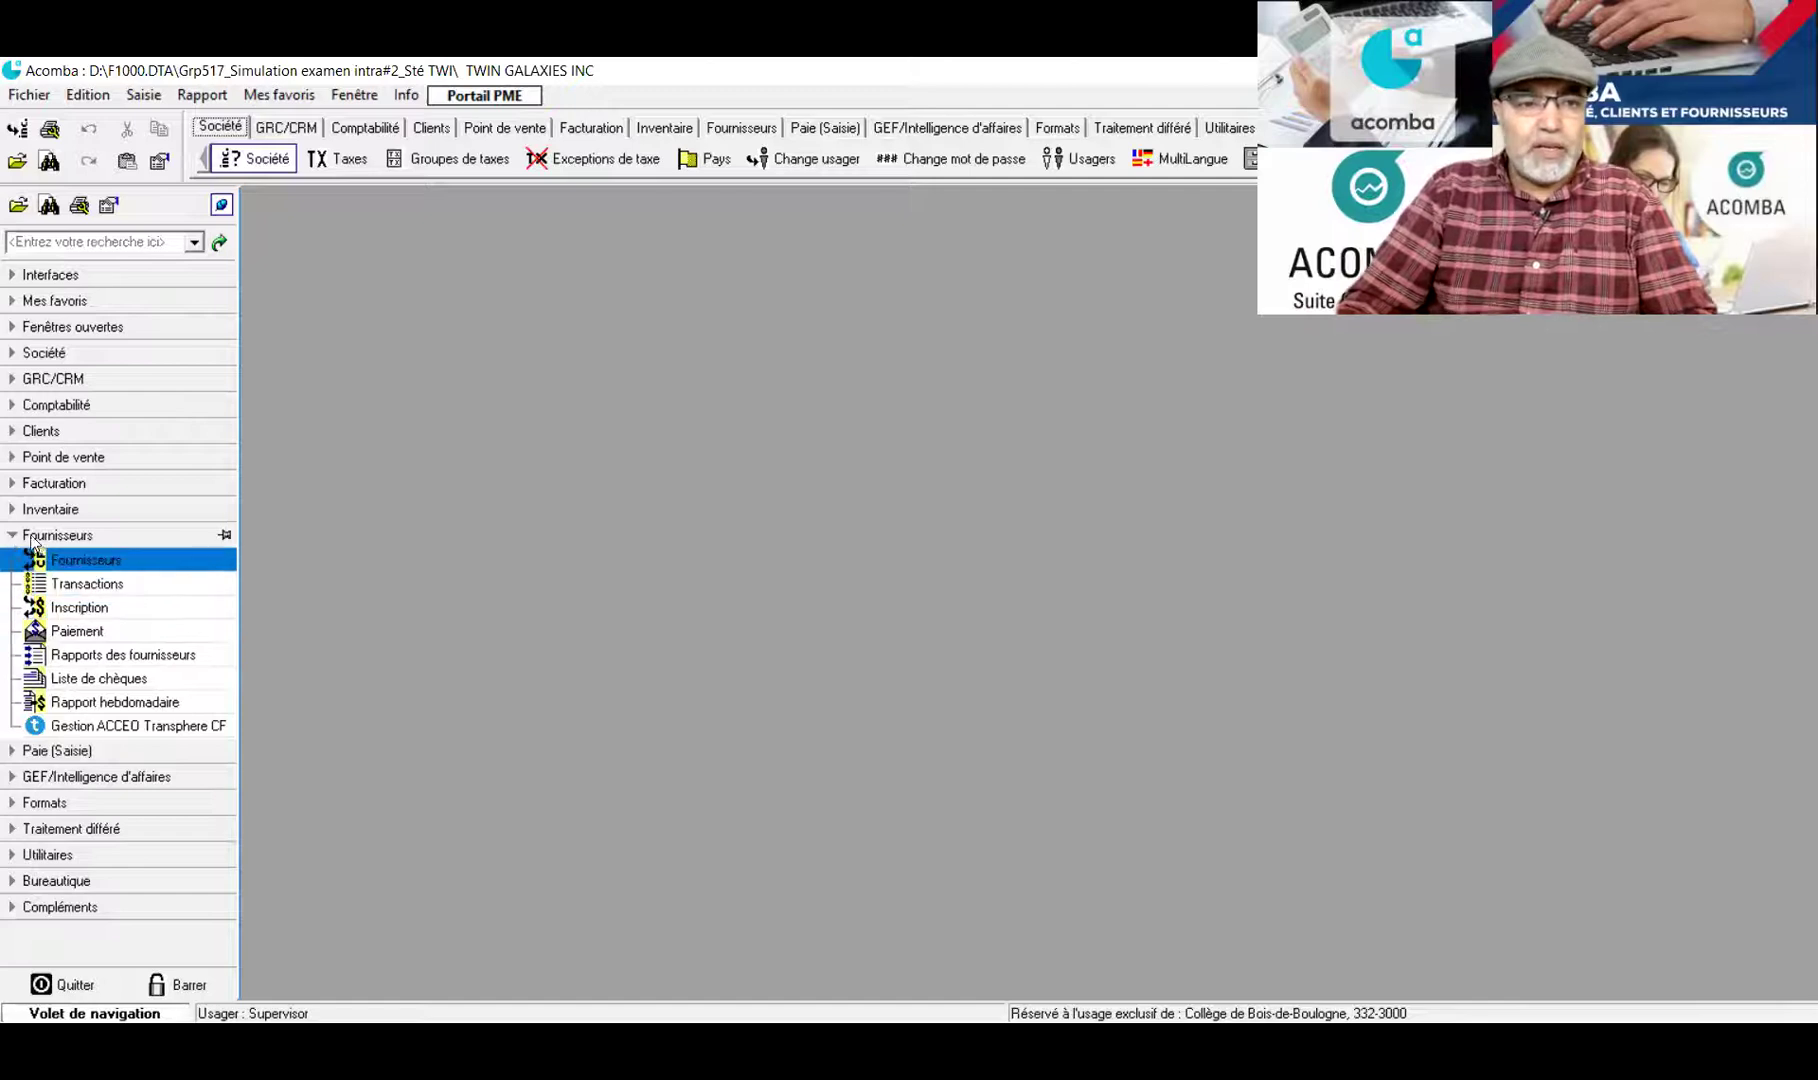
left_click(11, 538)
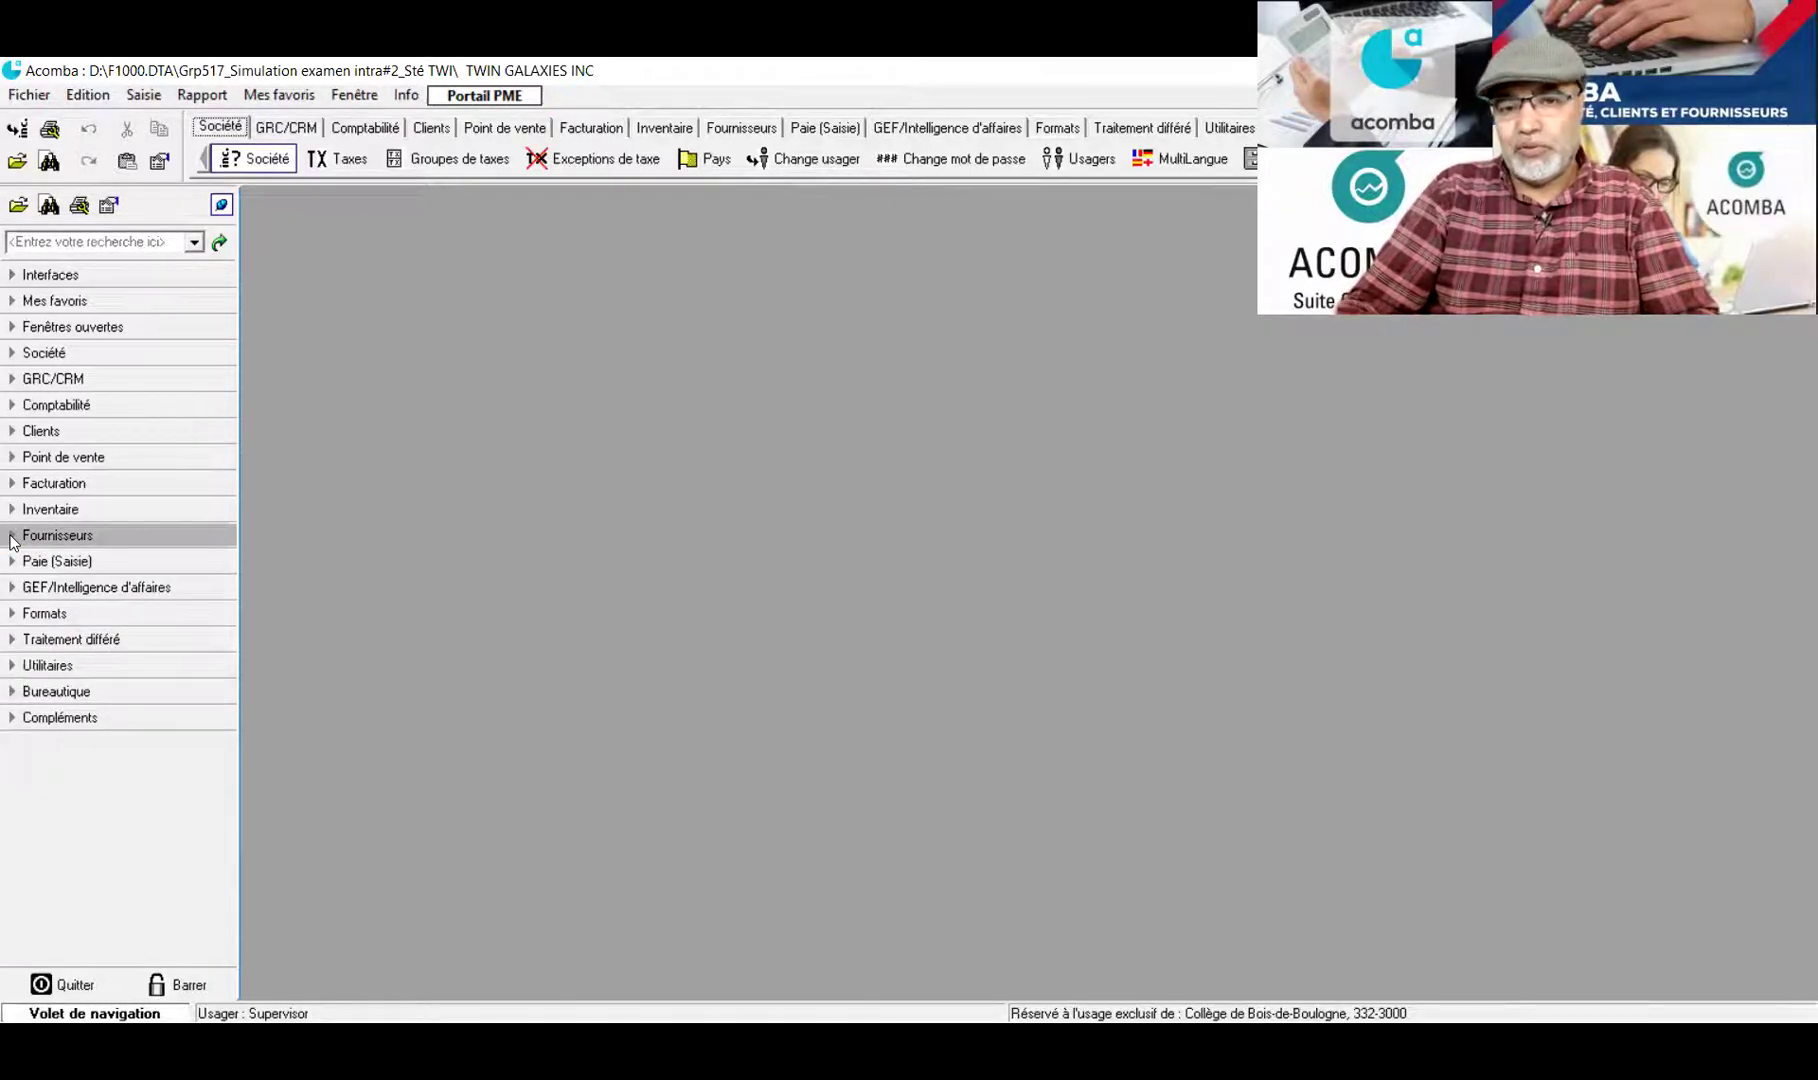
key("Up")
key("Up")
key("Up")
key("Up")
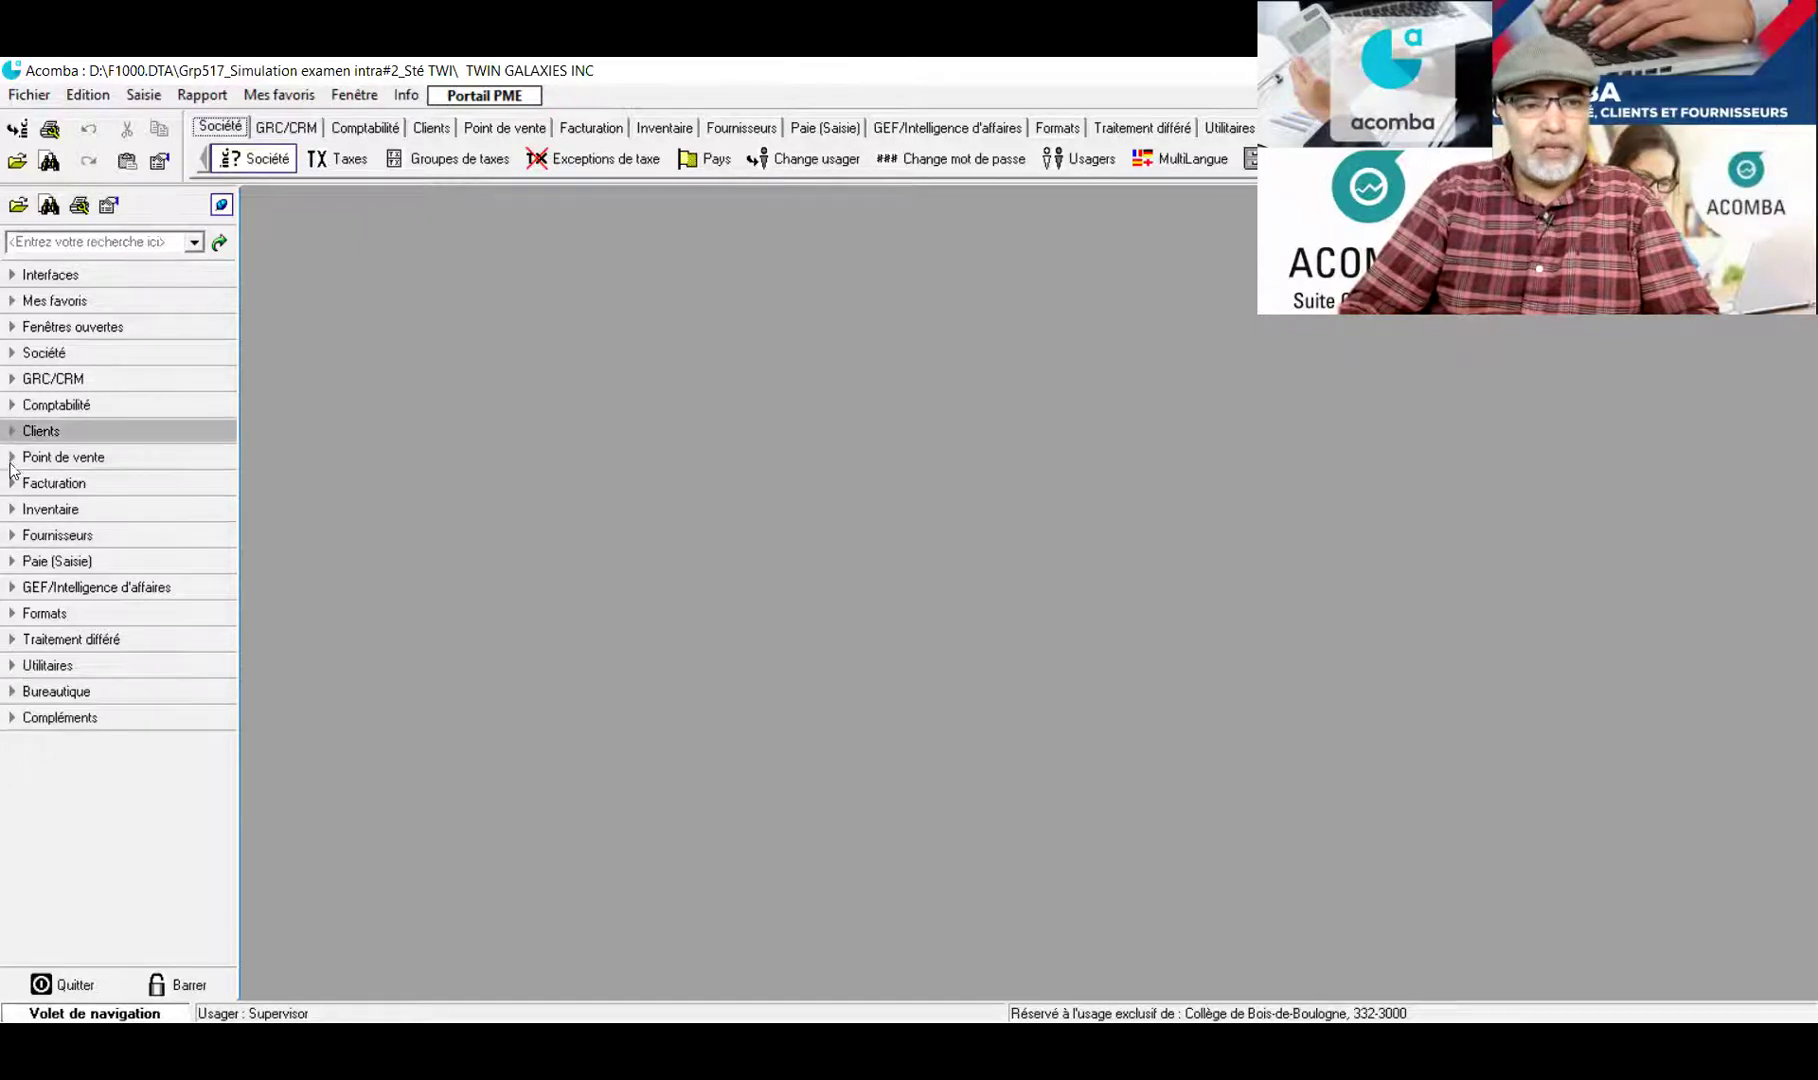
left_click(13, 488)
left_click(11, 487)
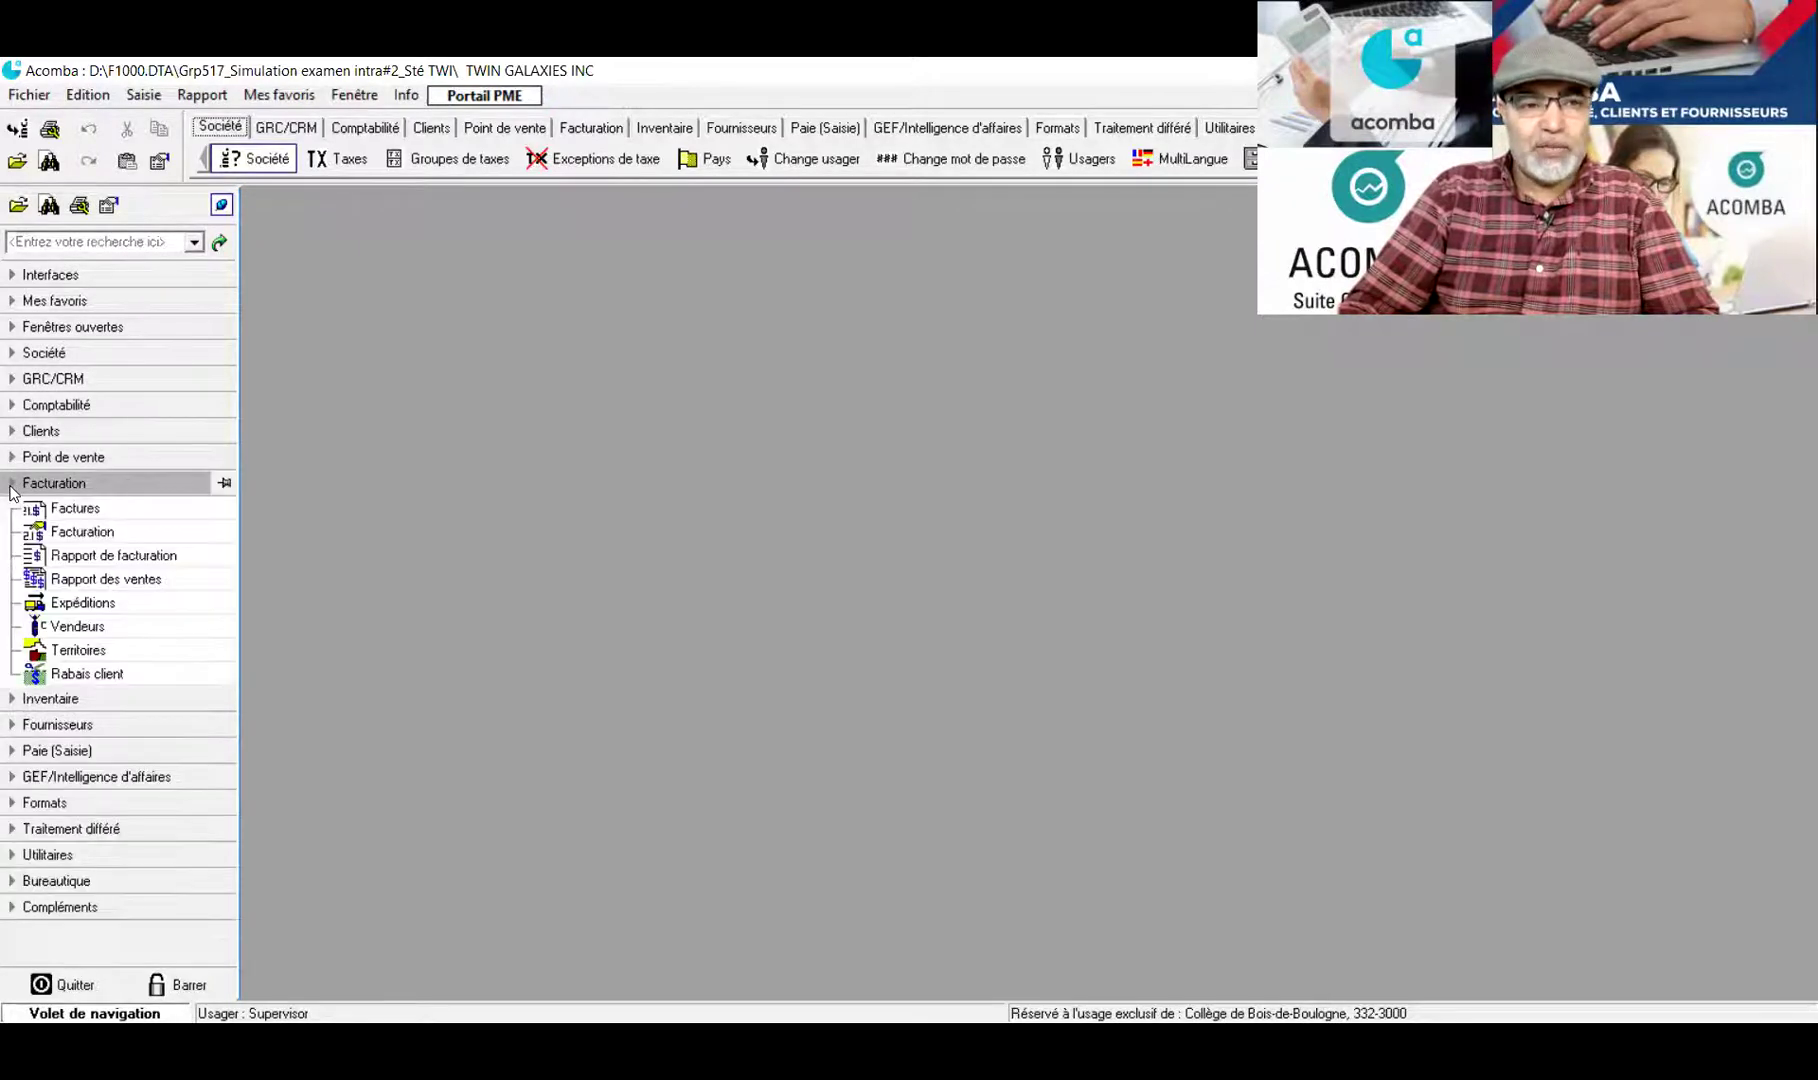
left_click(52, 533)
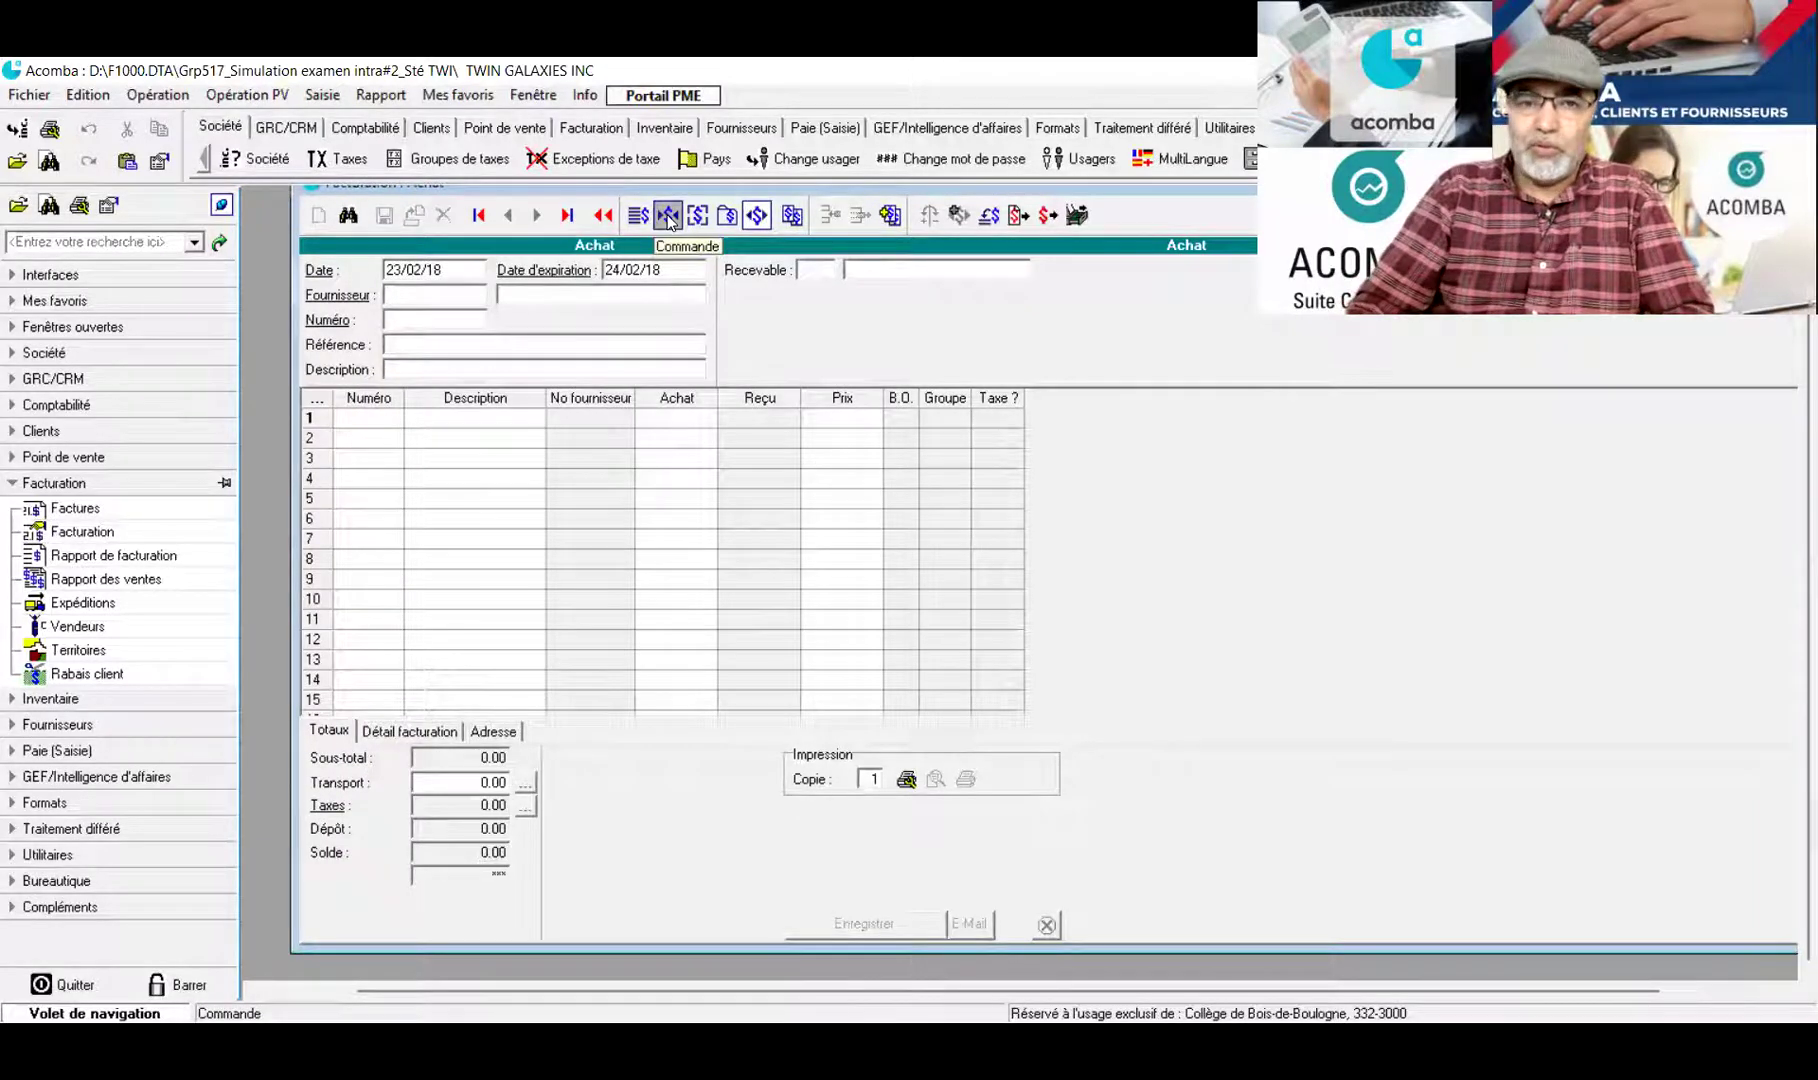
Switch the form to a Commande dated 14/01/18 for client SMART KIDS INC
left_click(668, 216)
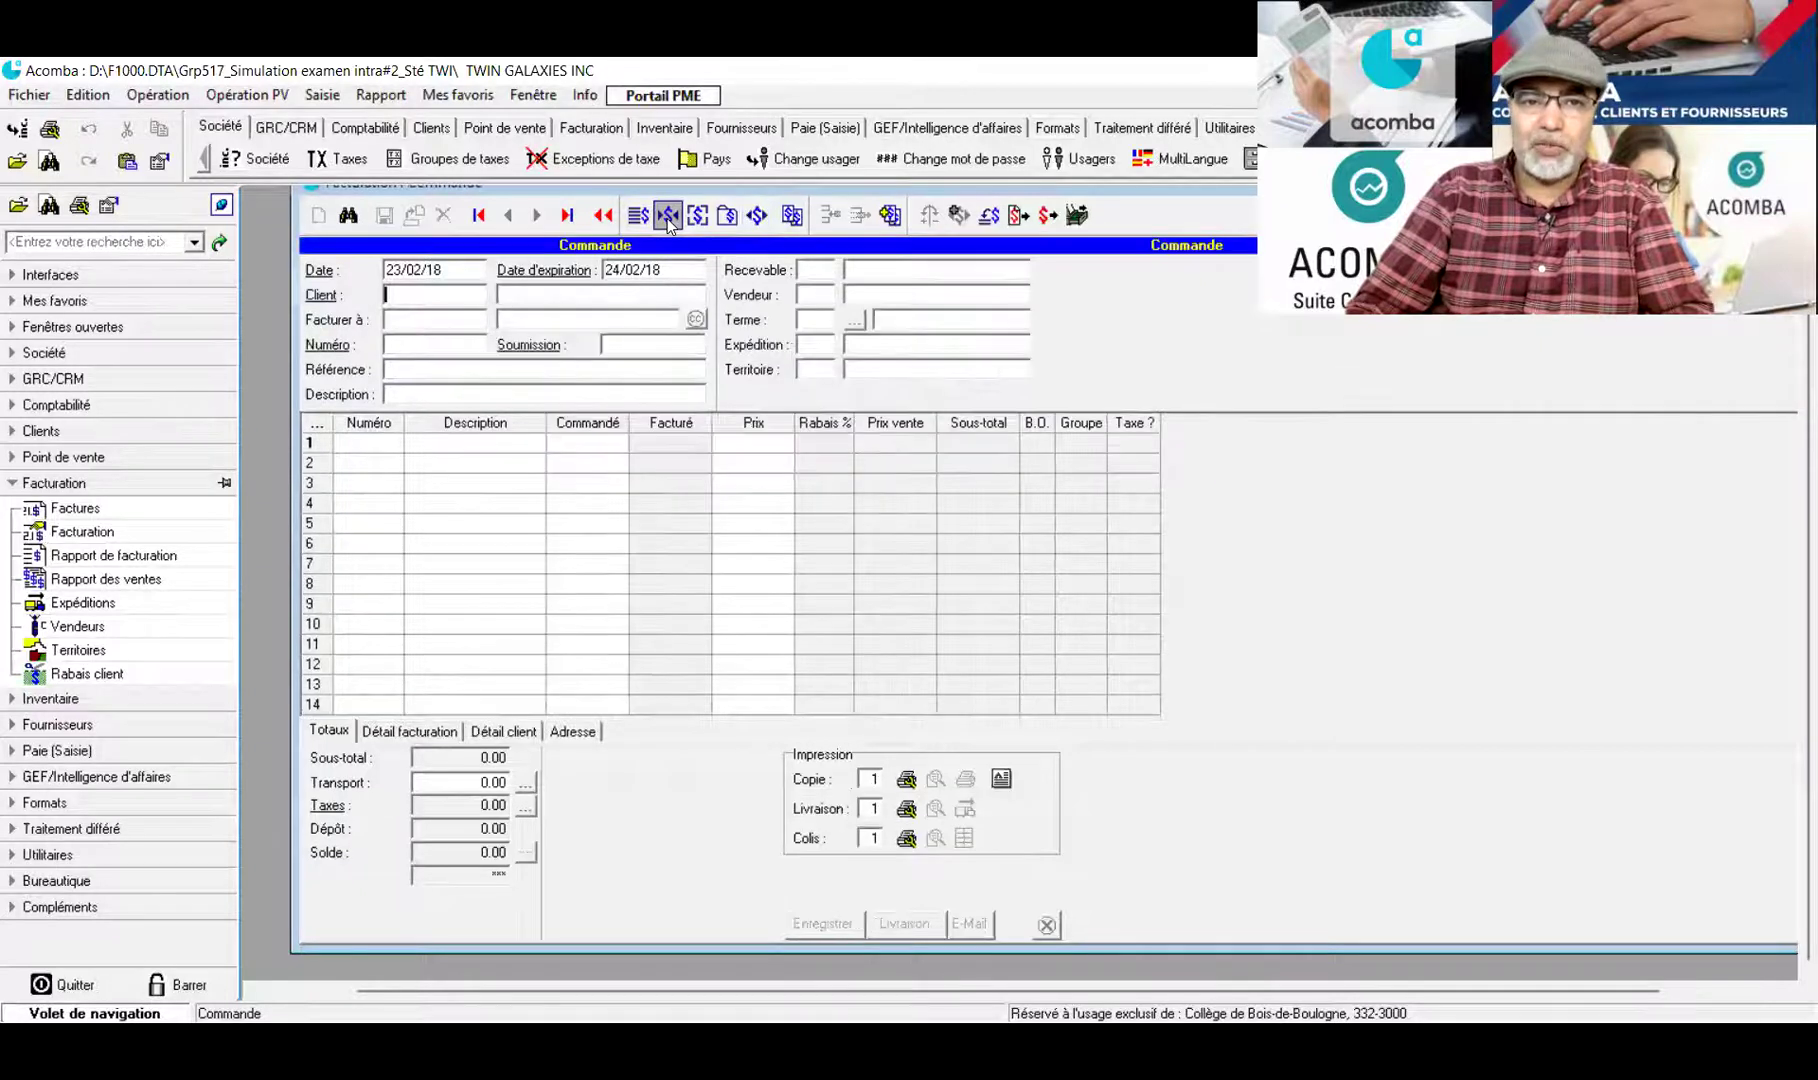
double_click(422, 266)
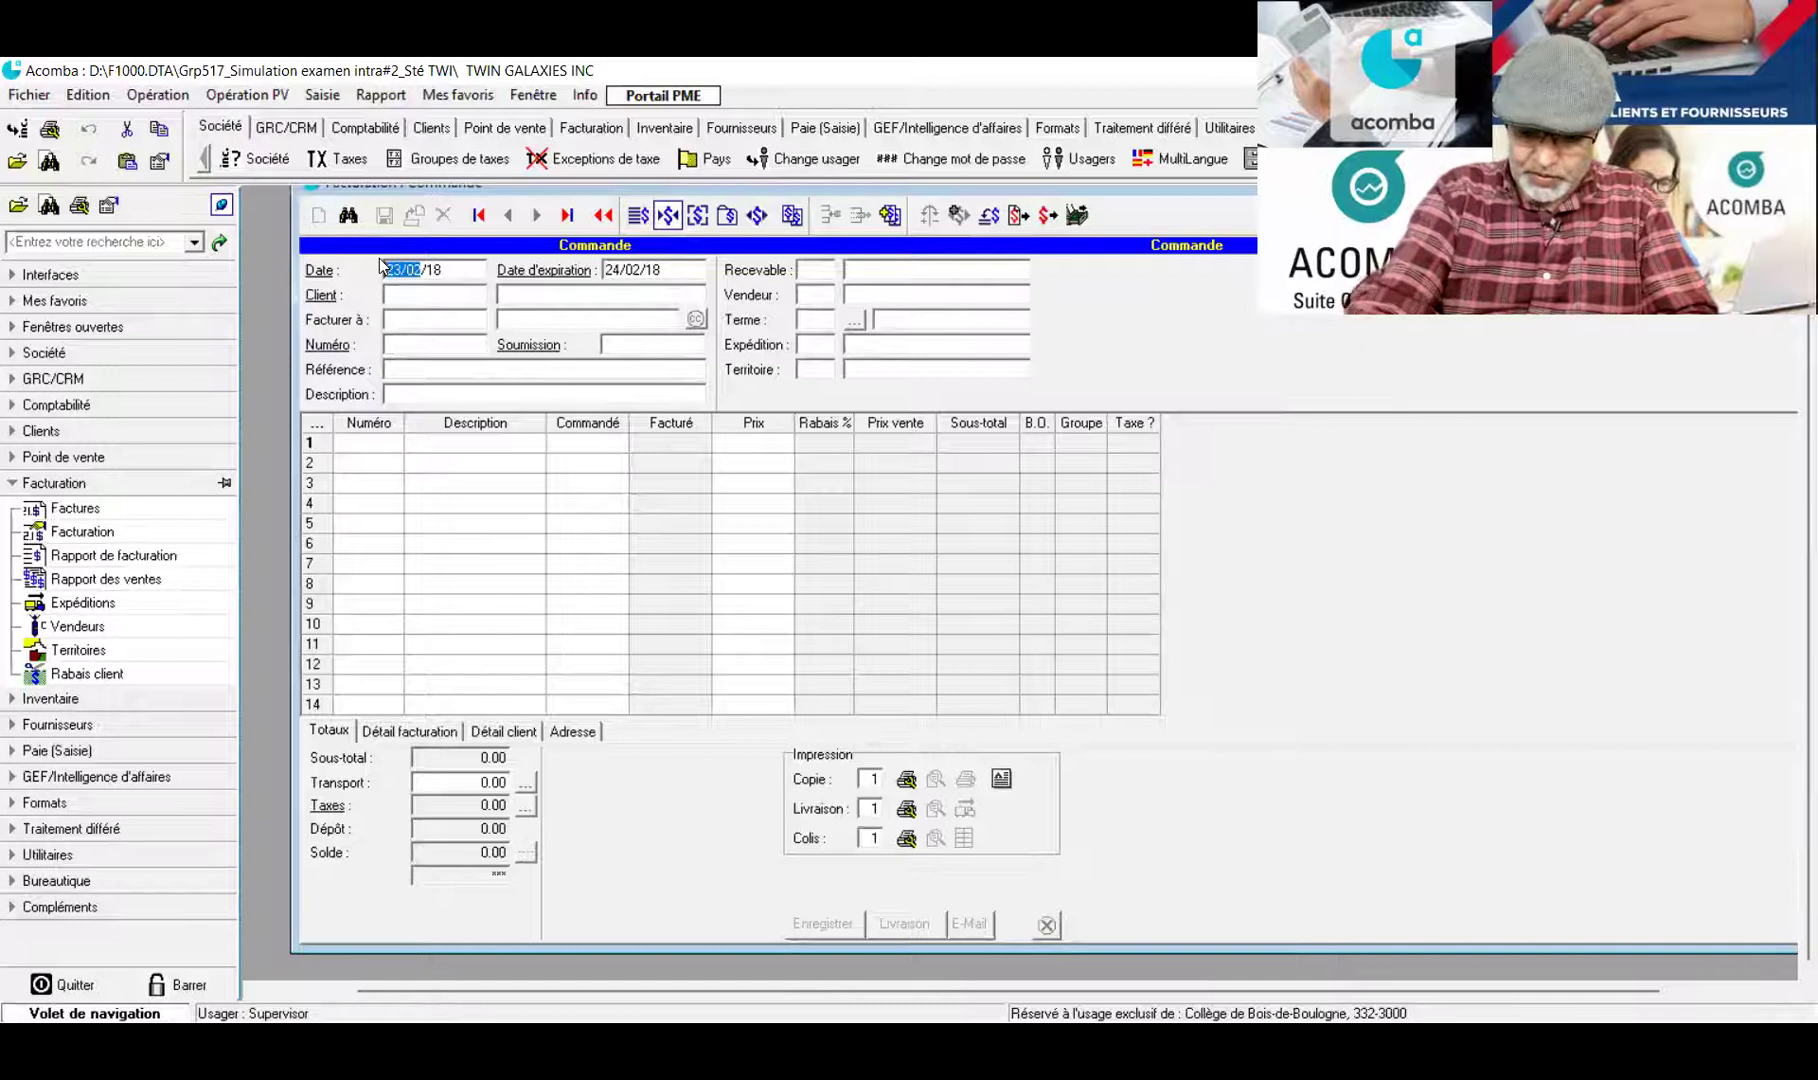
type("14/01")
left_click(405, 285)
key("Return")
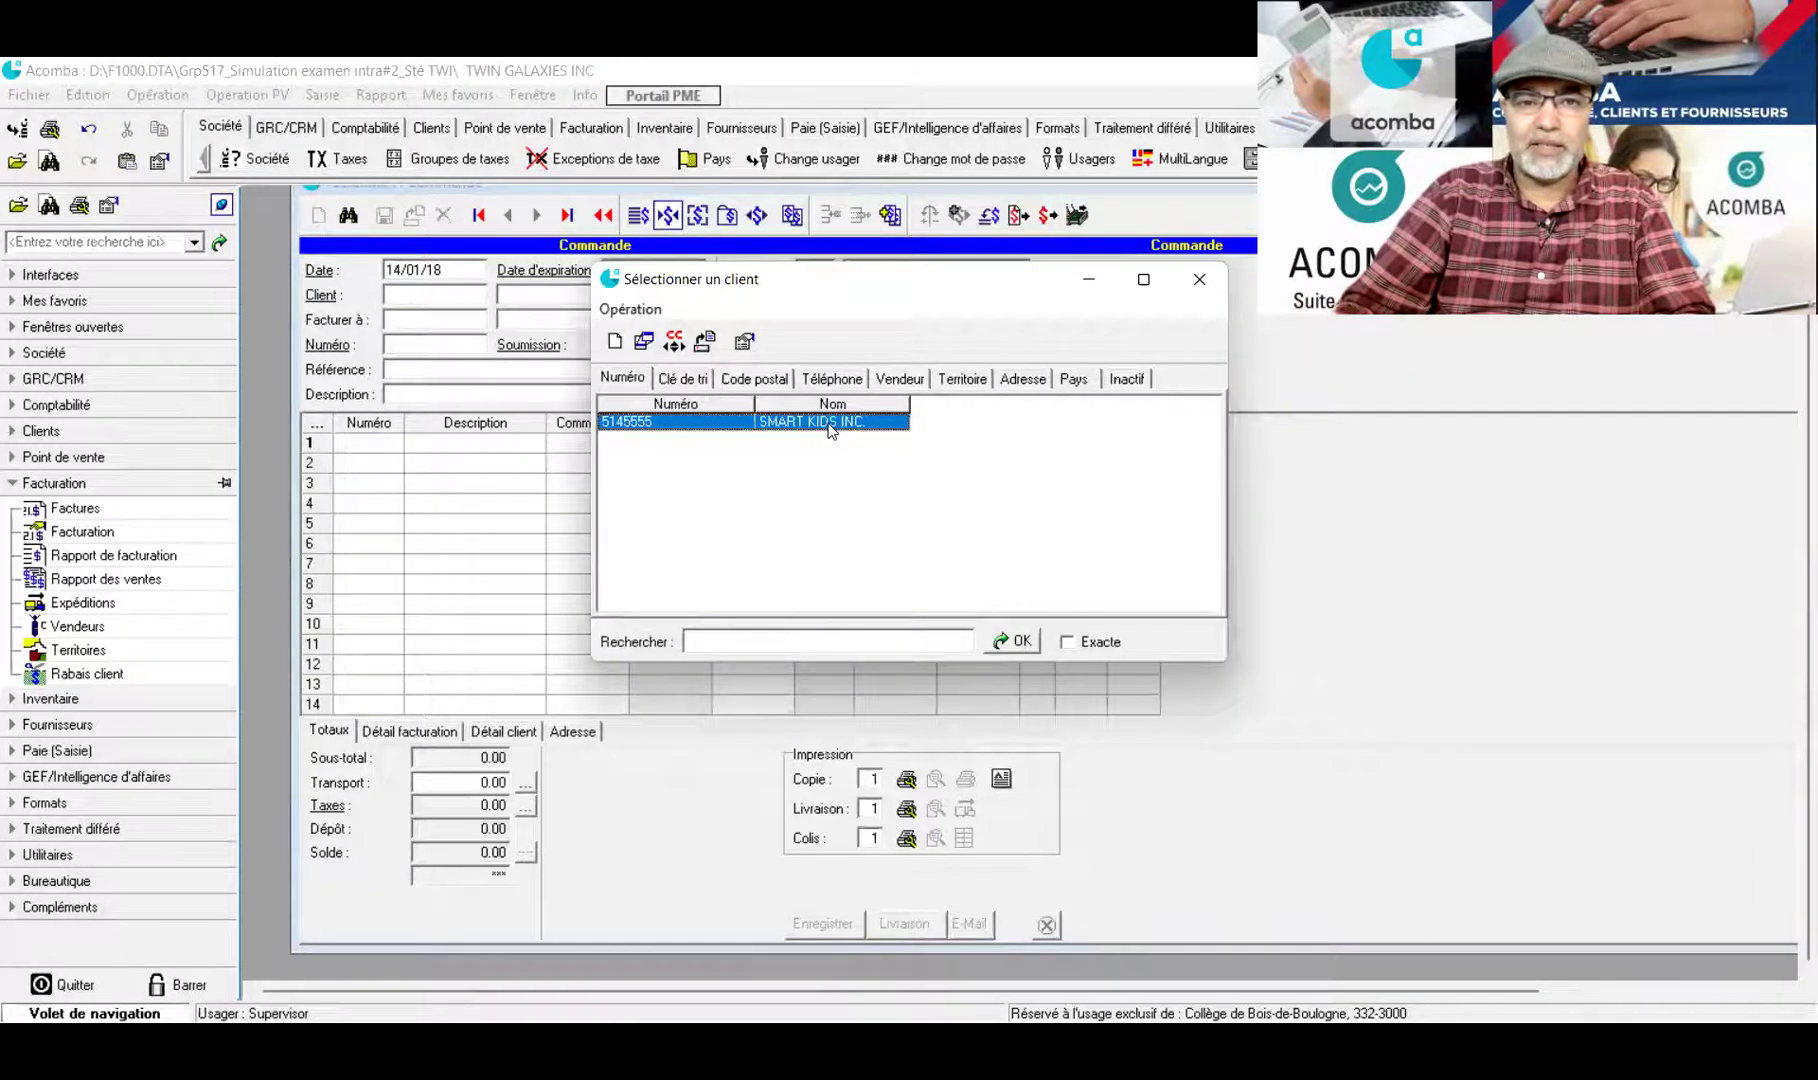
double_click(829, 423)
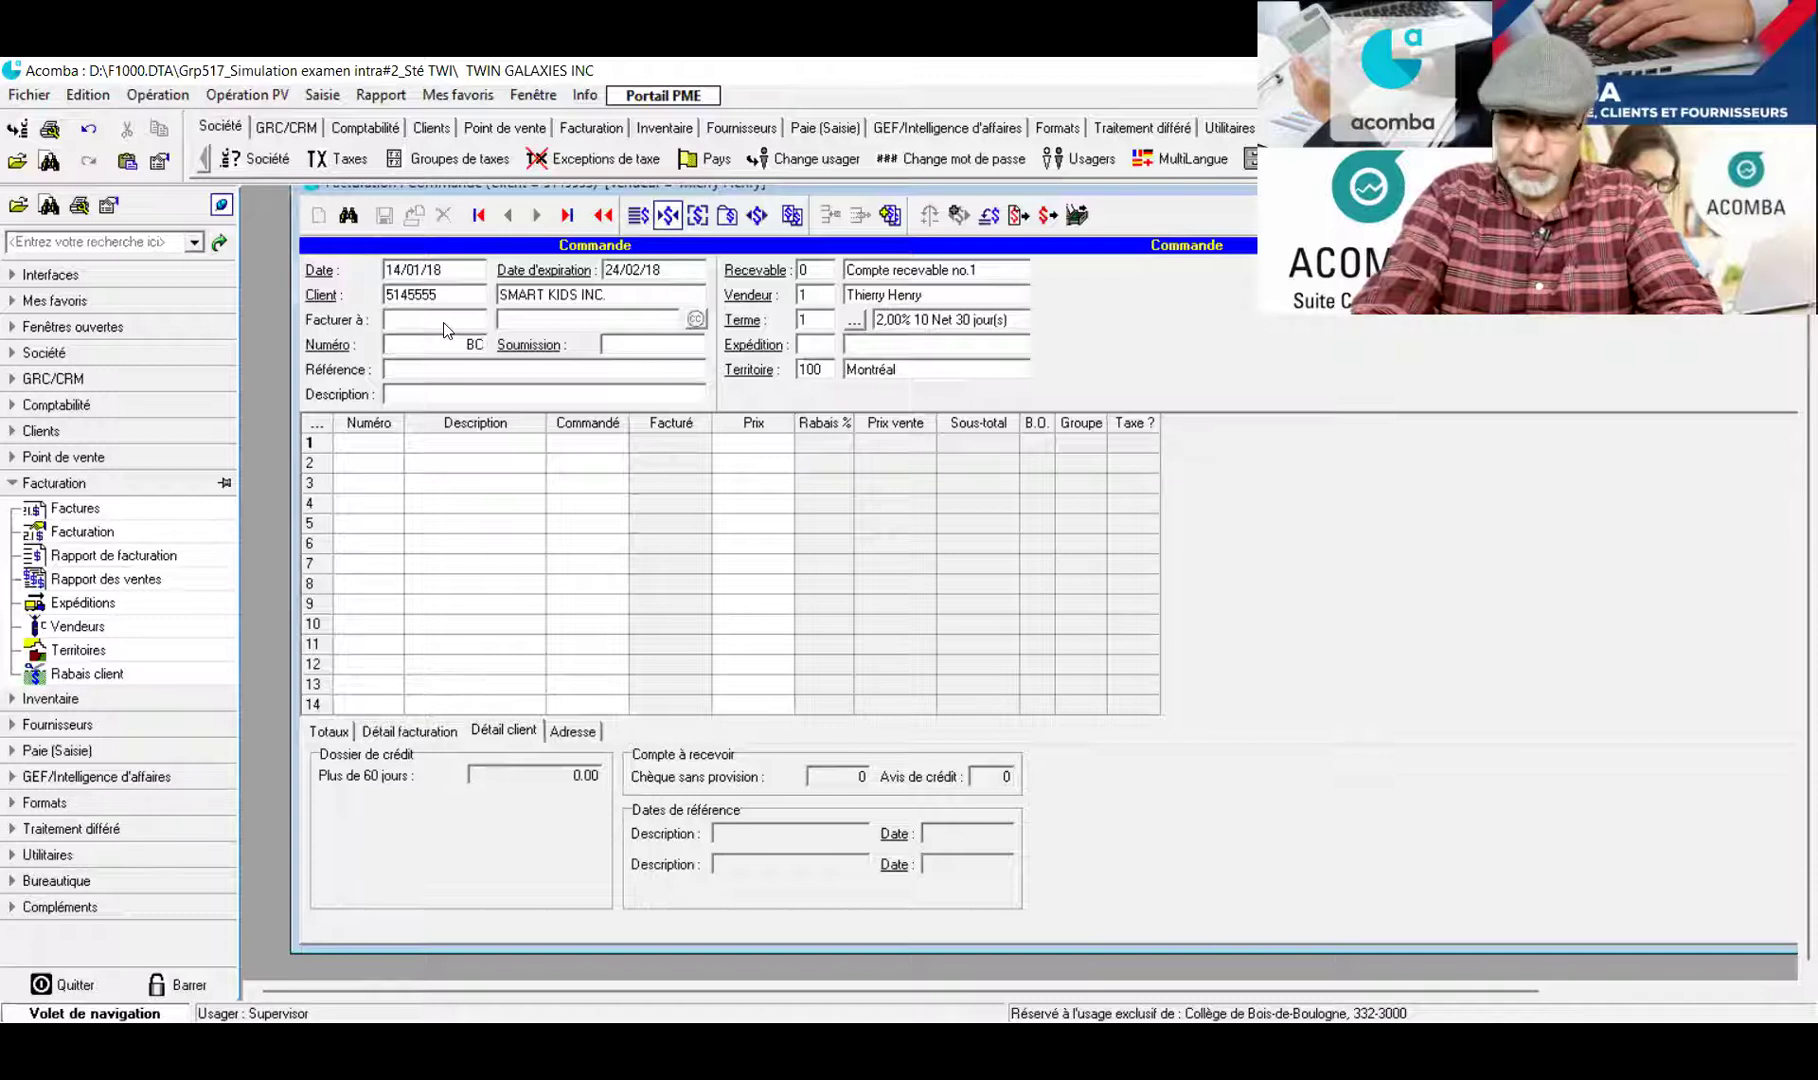
Number the order BC9/18 and set reference 'Devis#D01/2018 du 12/01/18'
type("9/18")
key("Return")
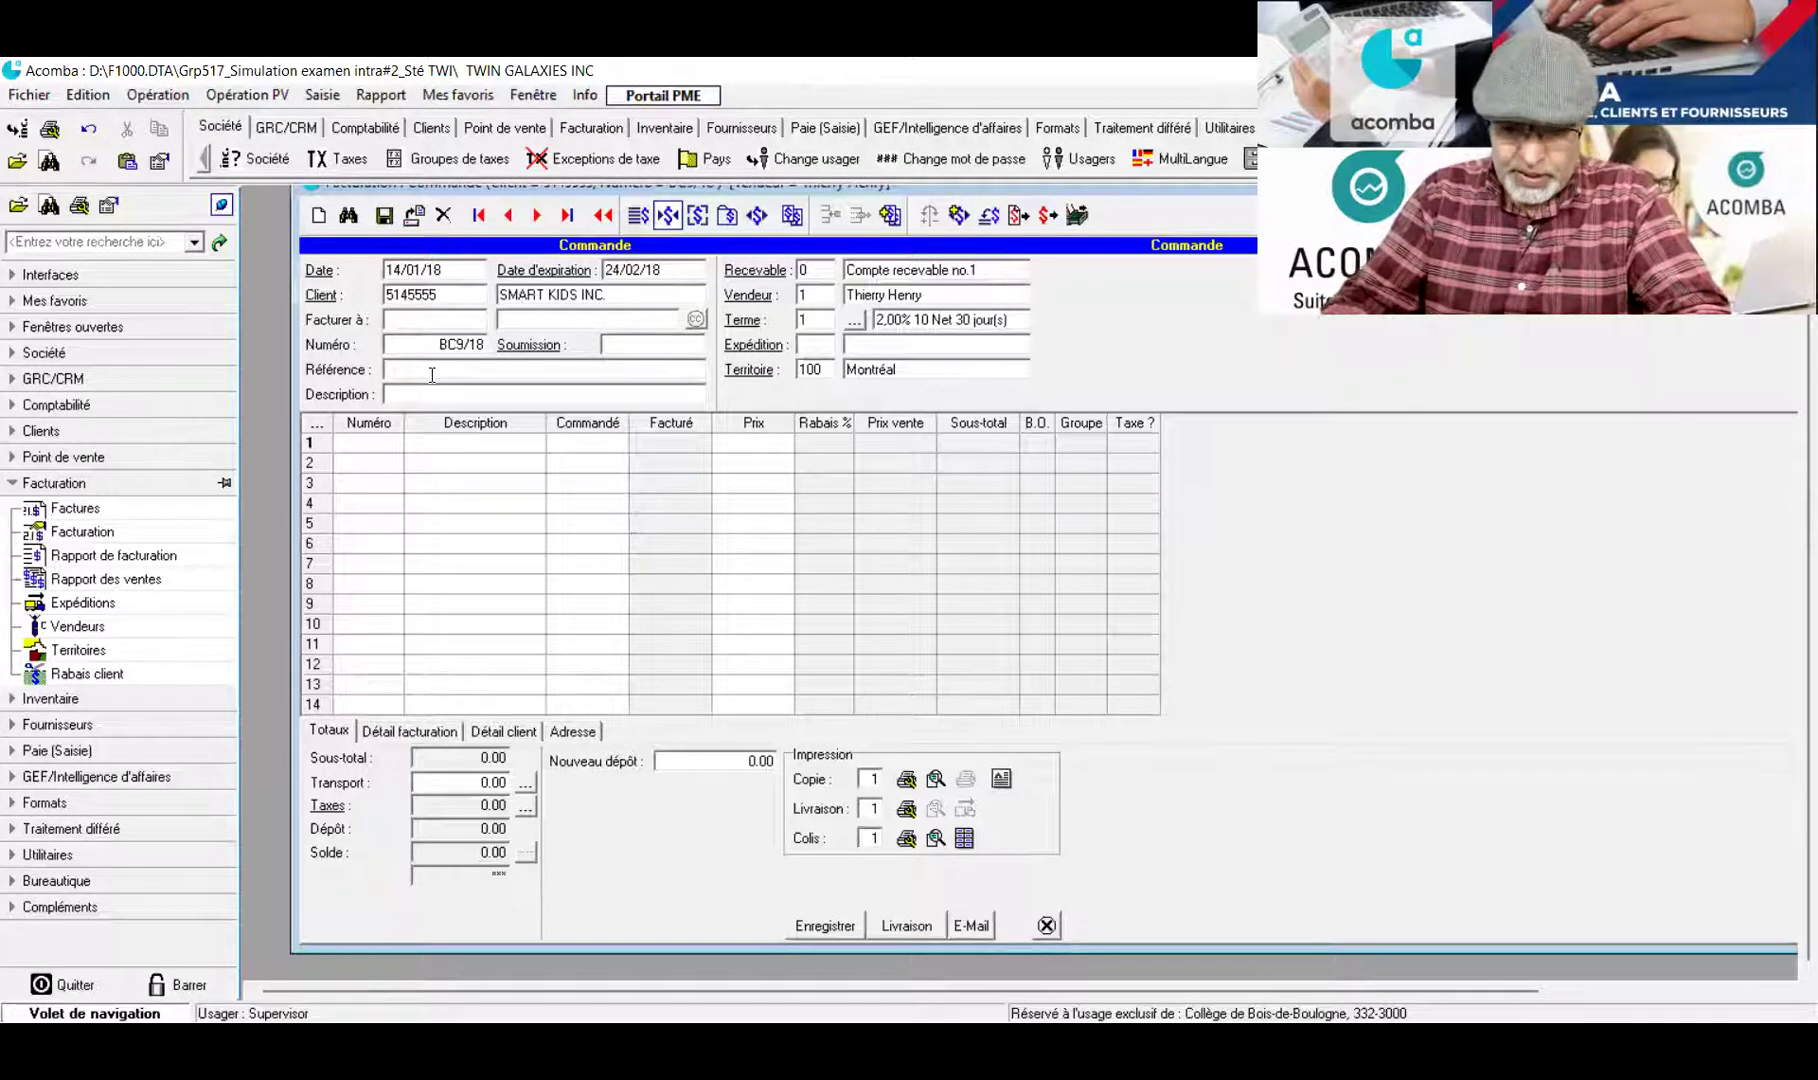
type("Devis")
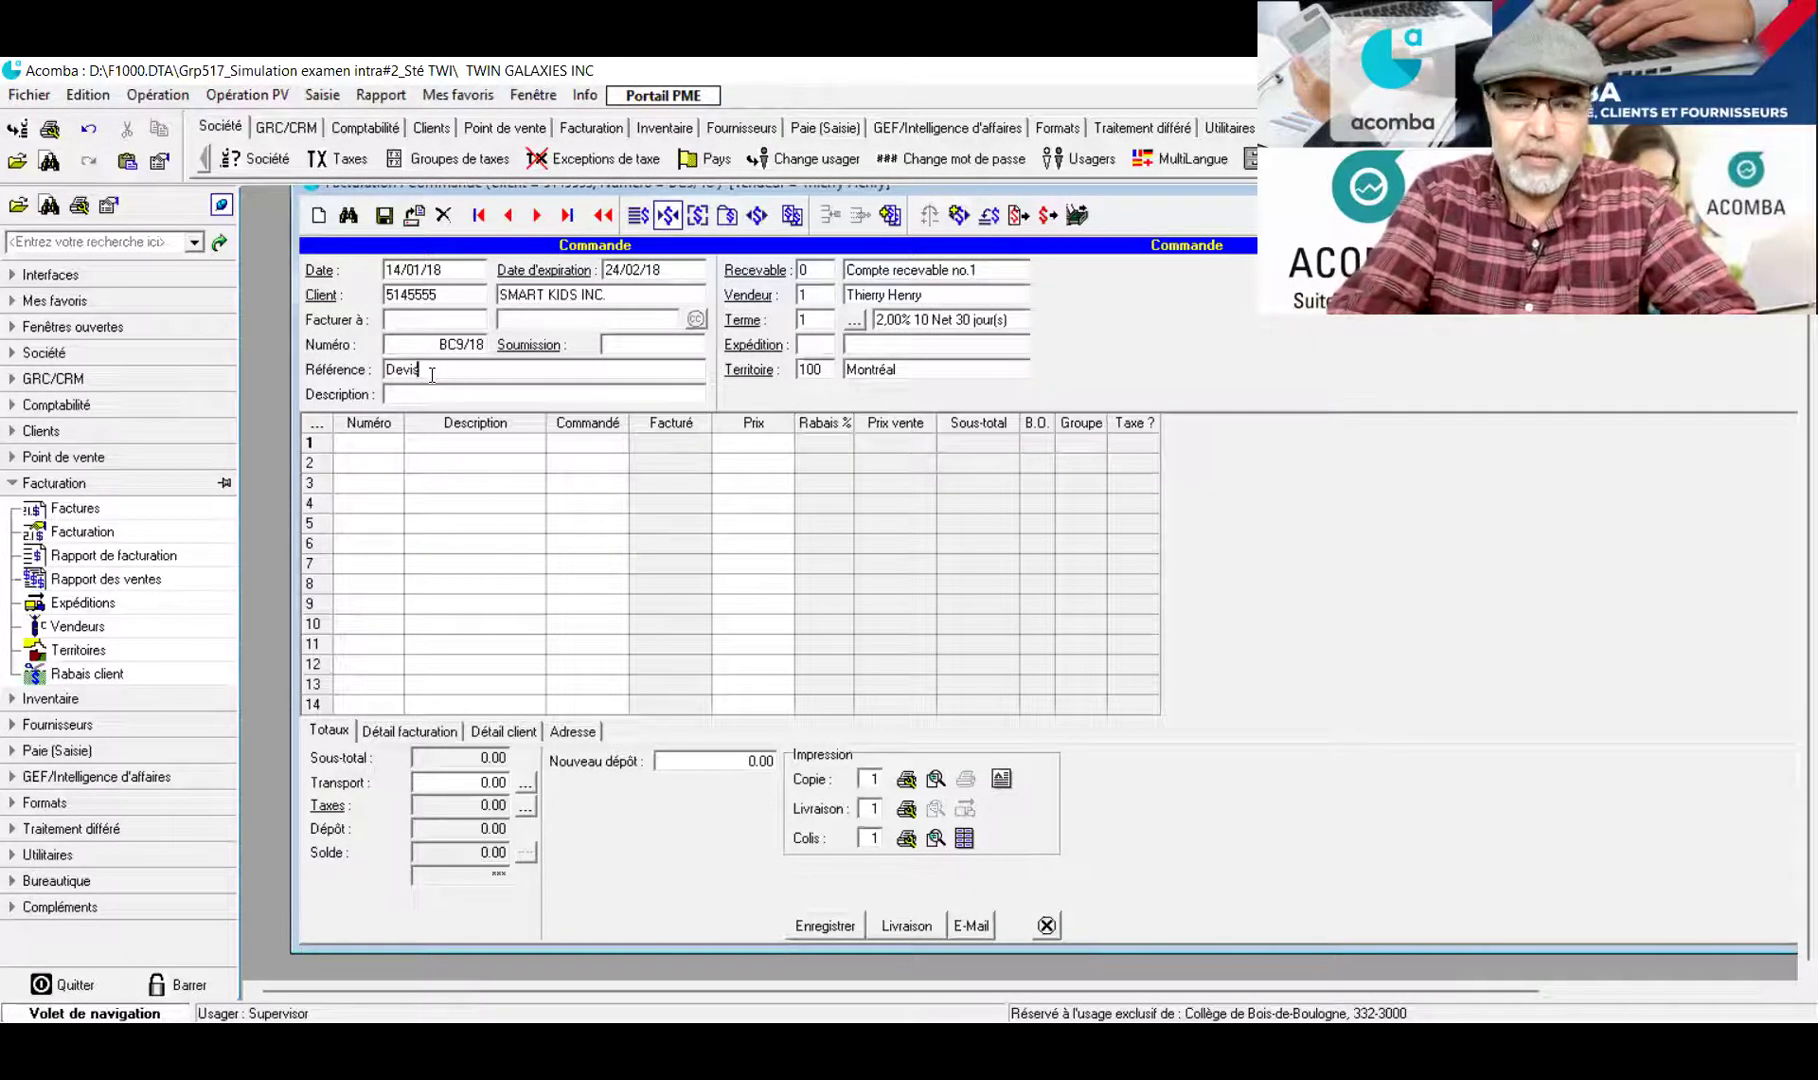
type("#")
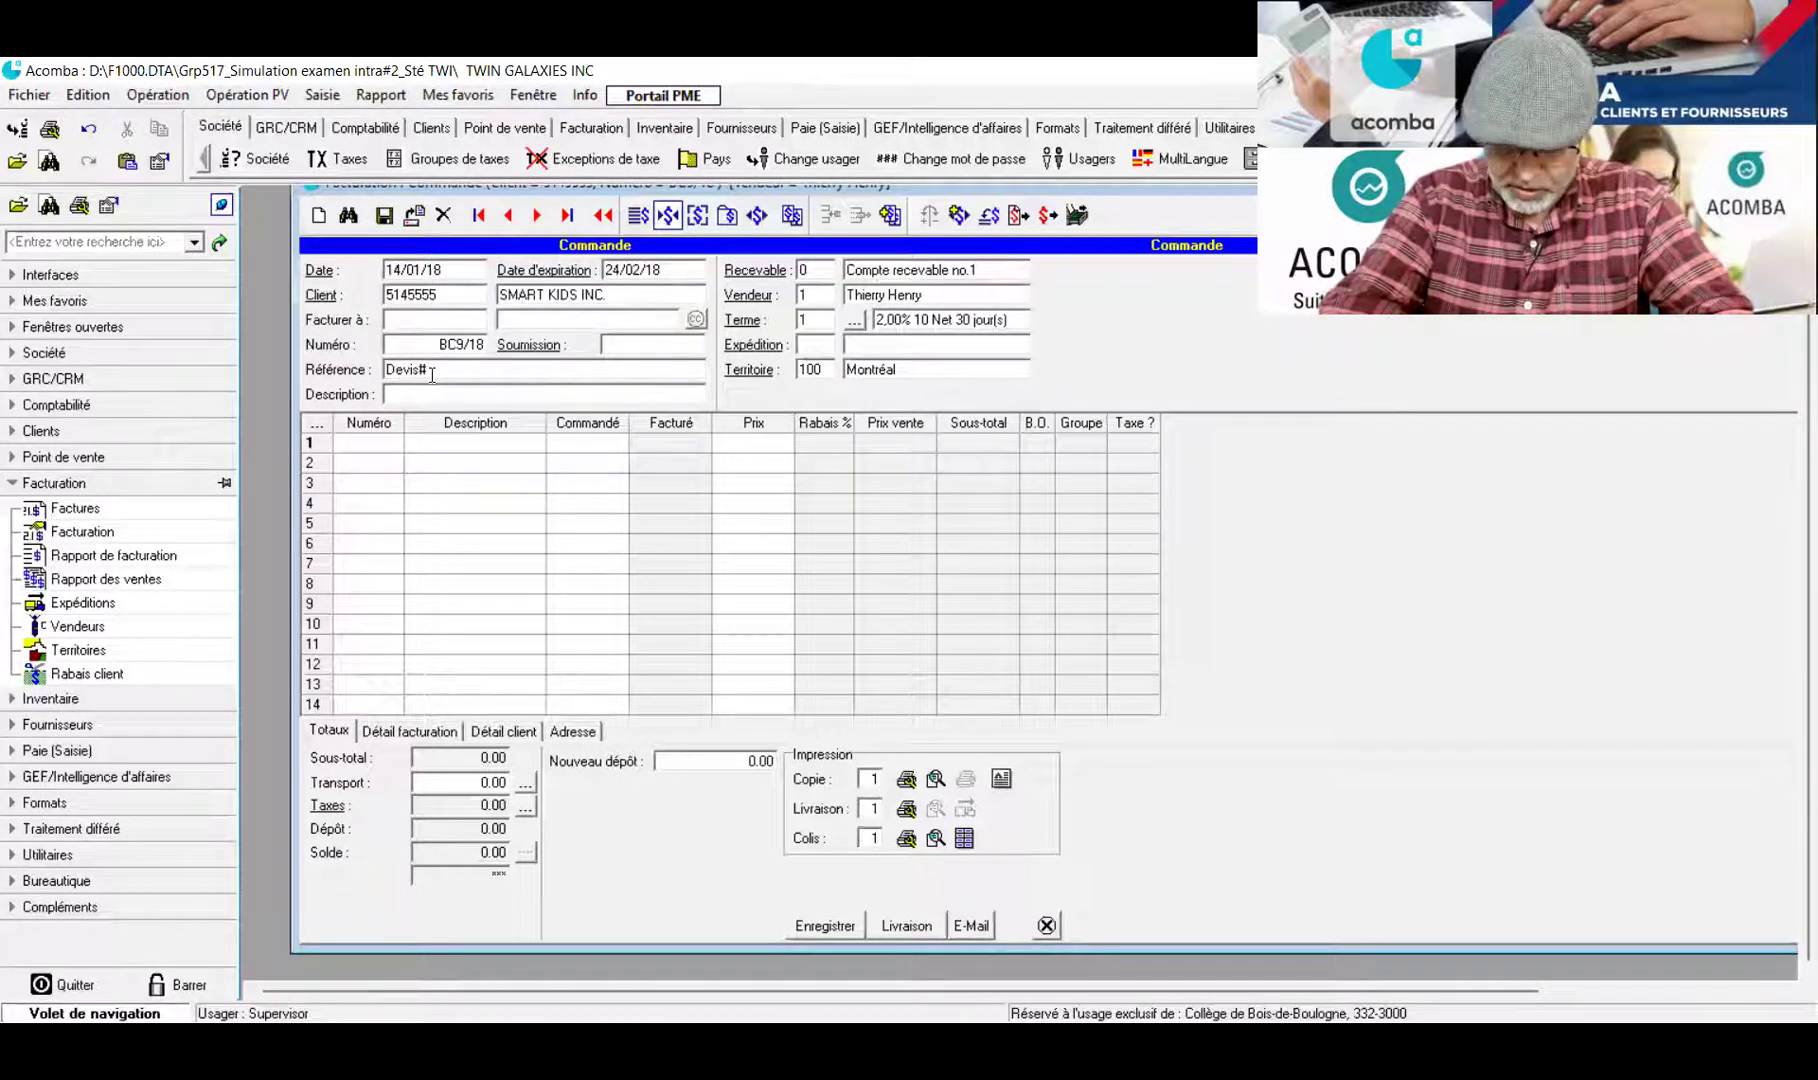
type("5-01")
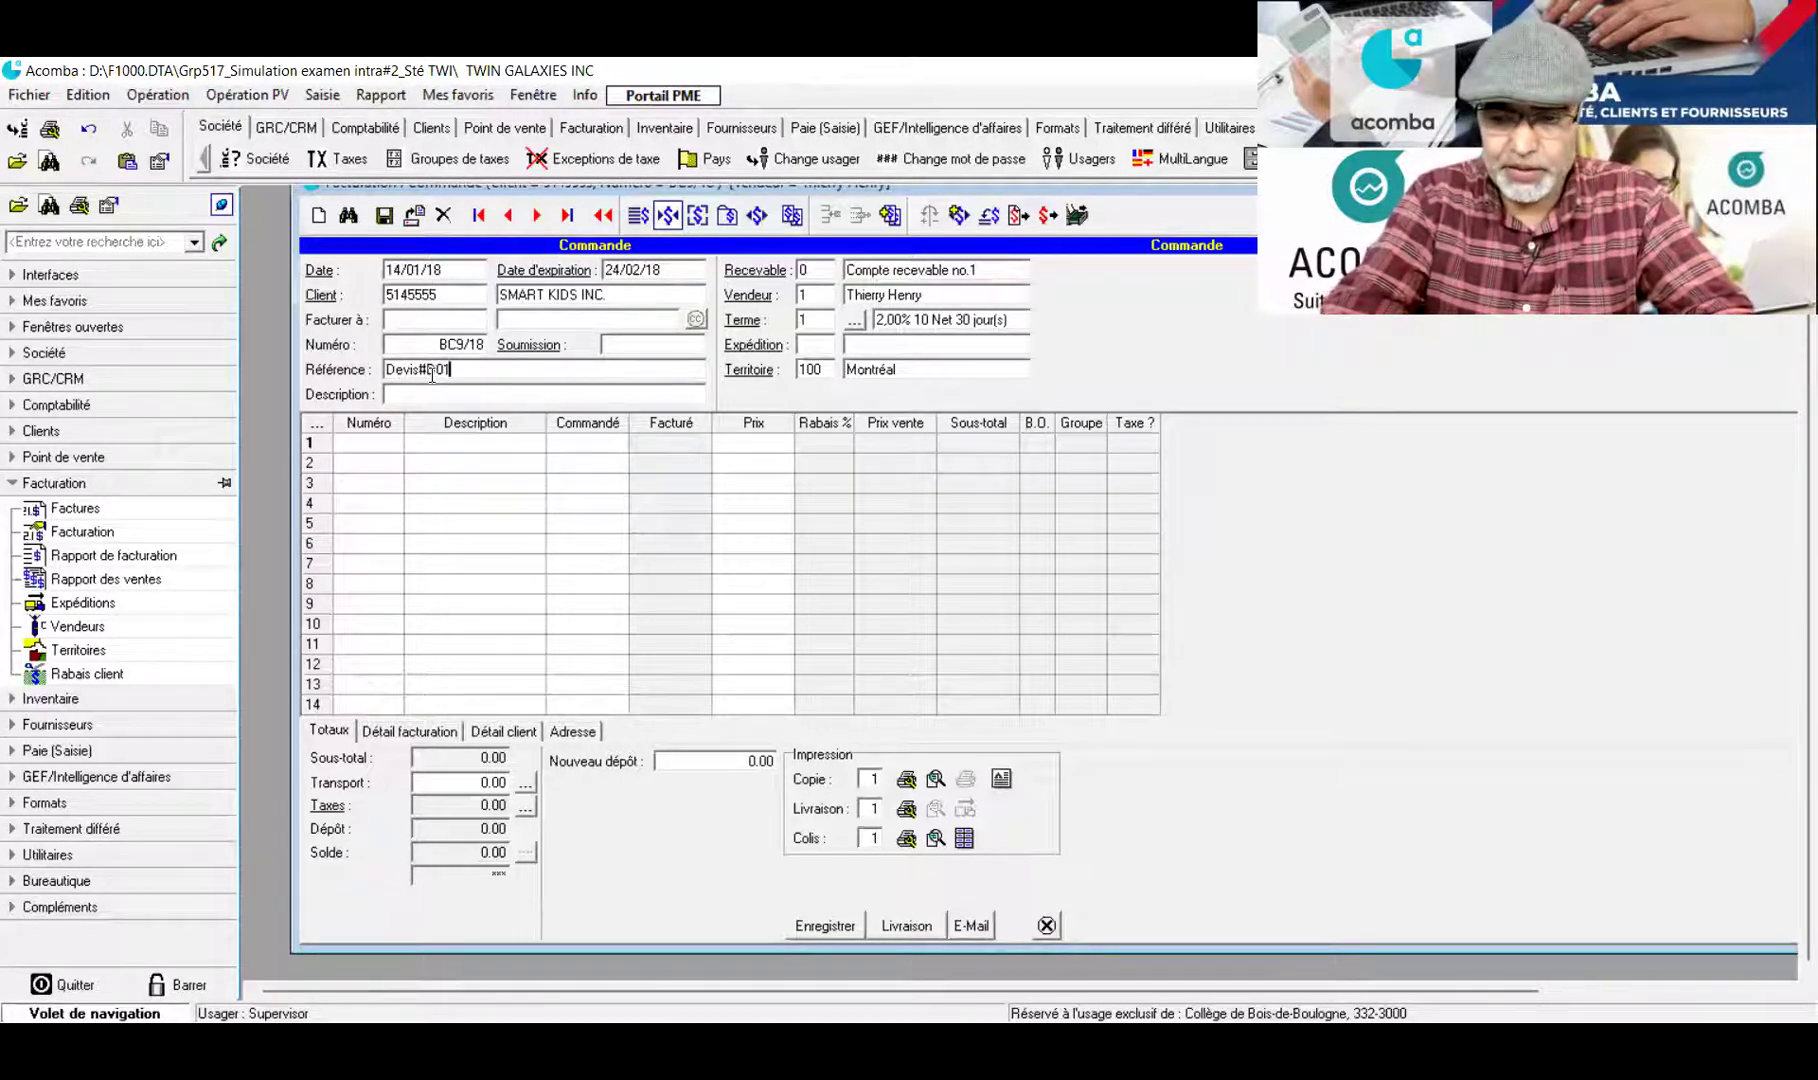
type("/2018 du")
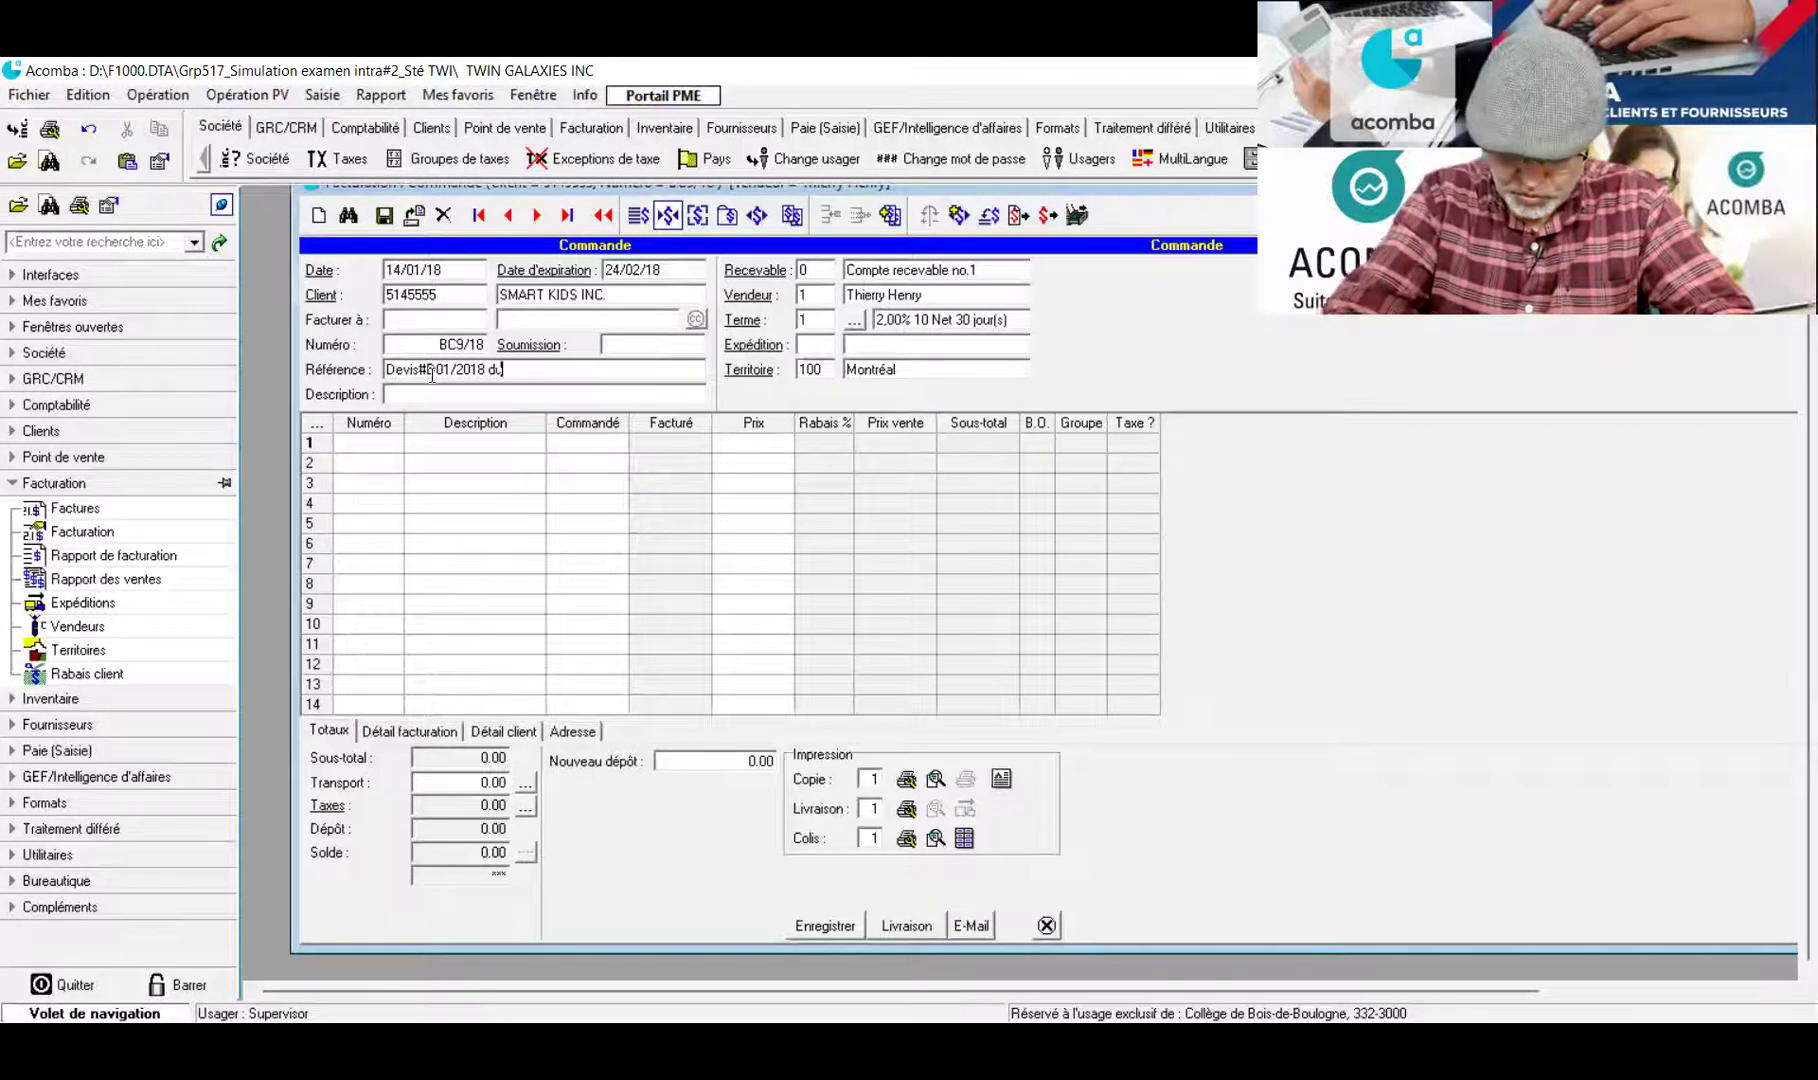
type(" 12/001/1")
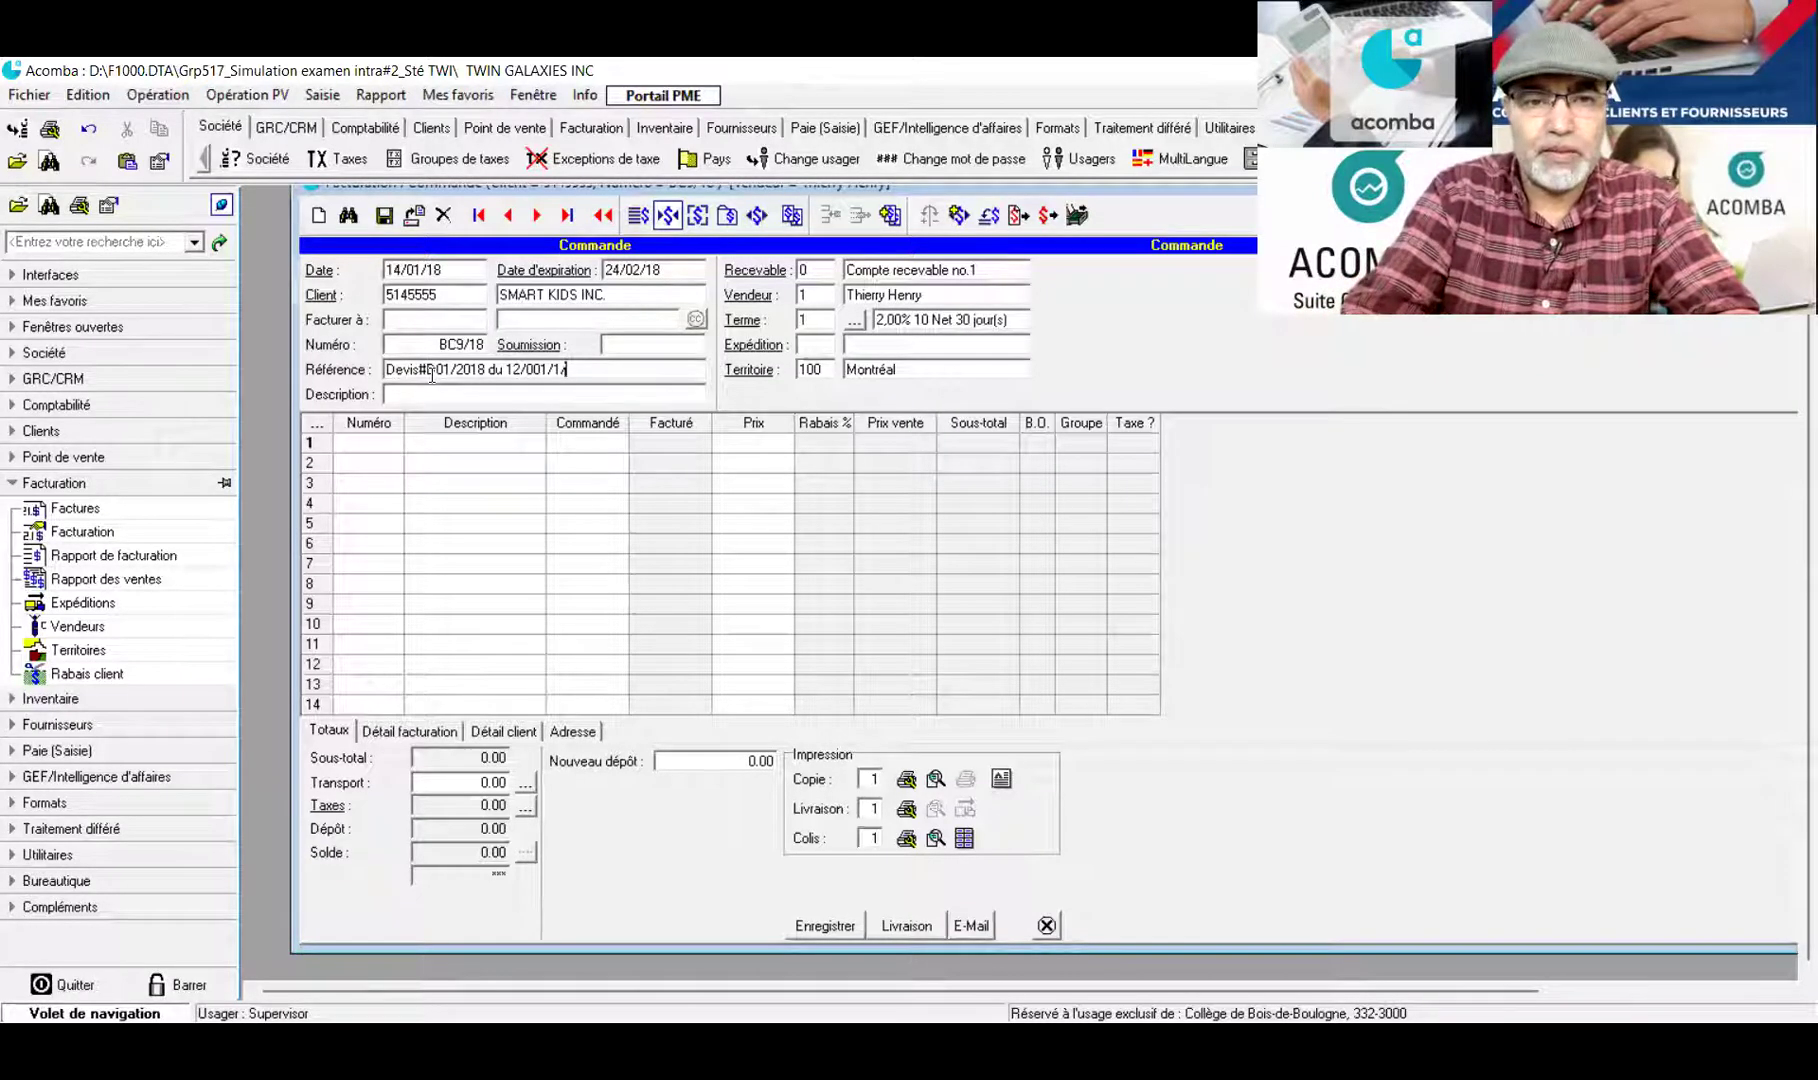
key("BackSpace")
key("BackSpace")
key("BackSpace")
key("BackSpace")
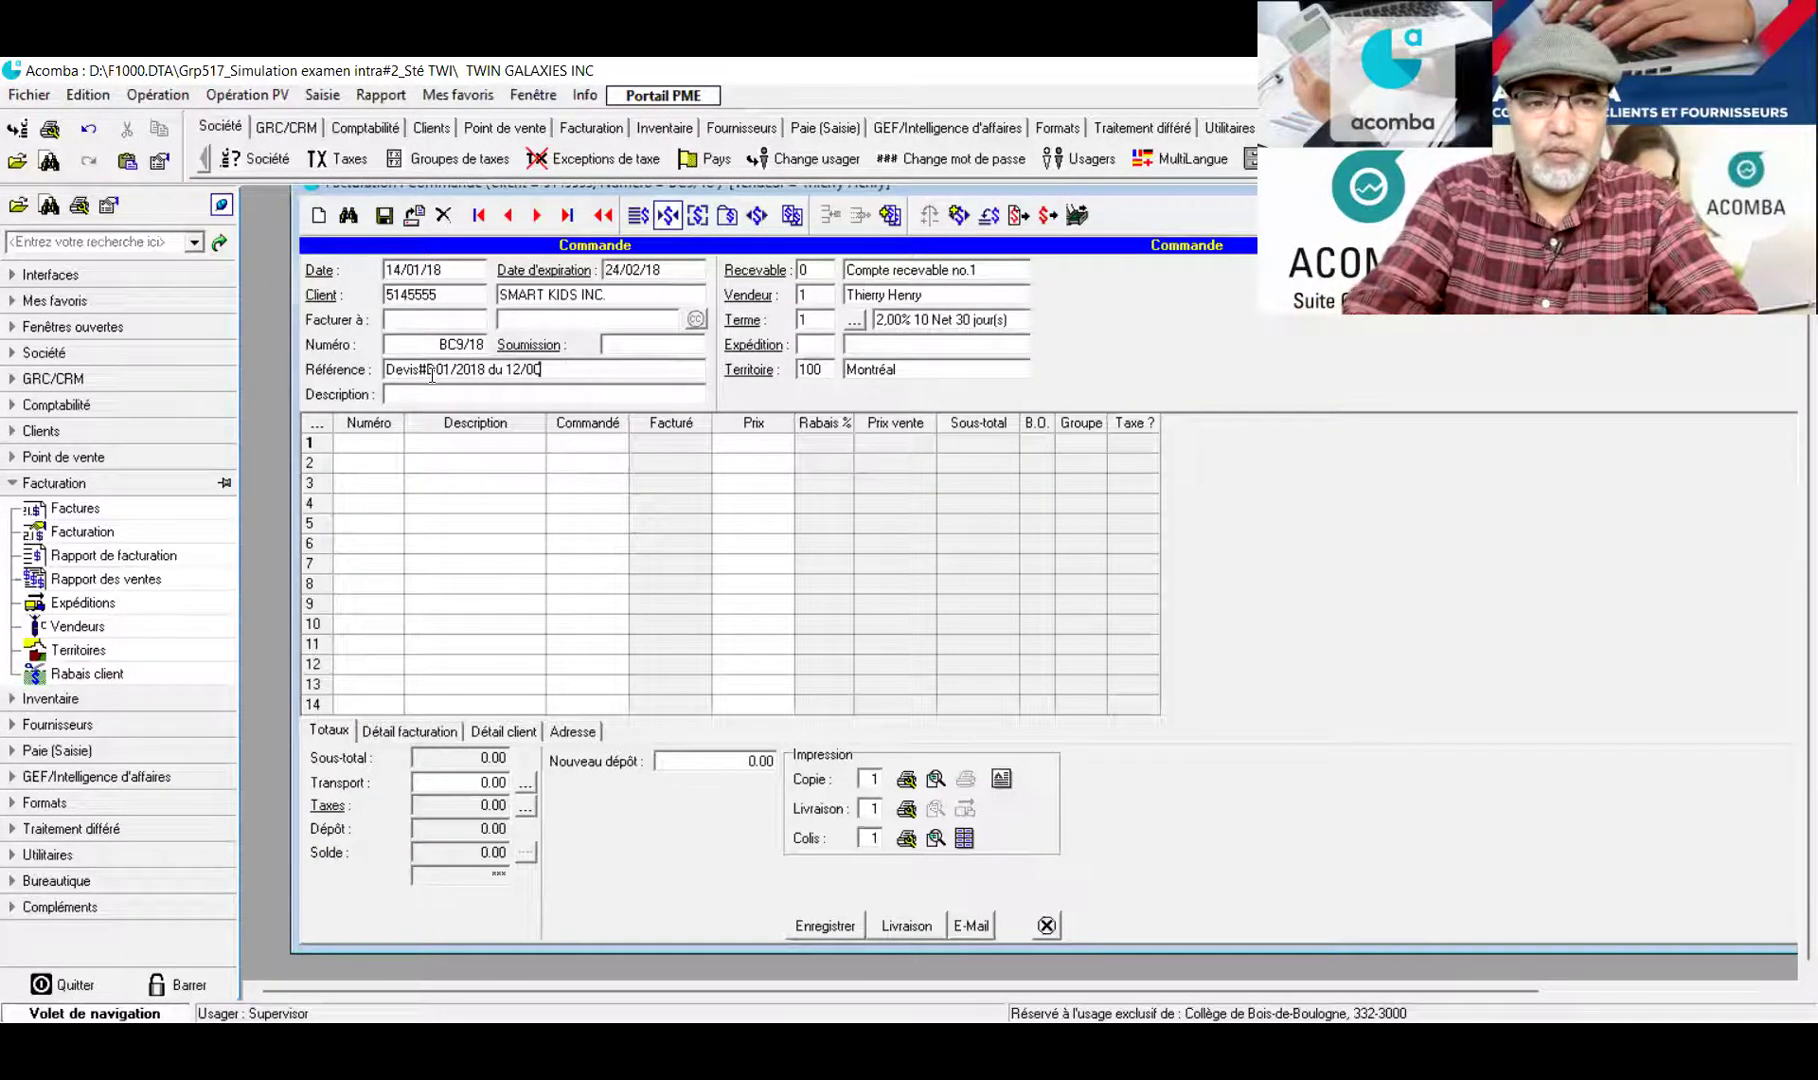
type("1/18")
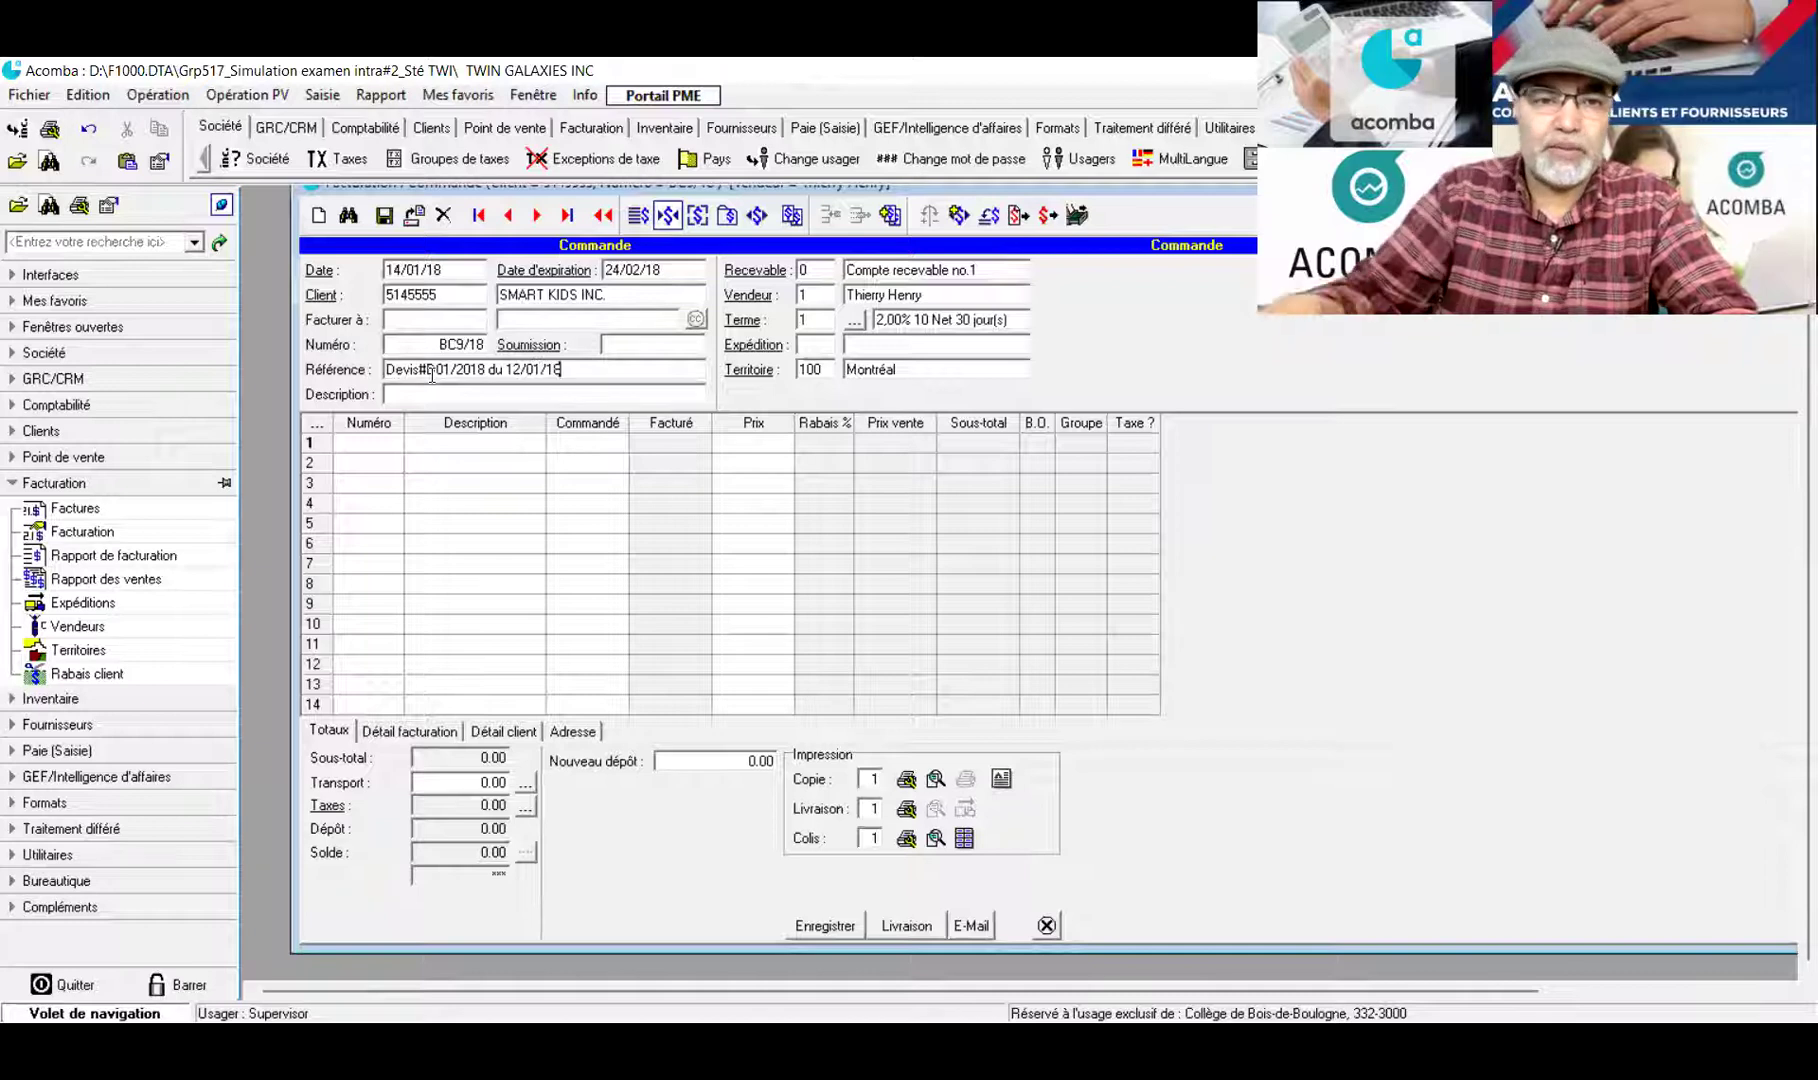
left_click(365, 451)
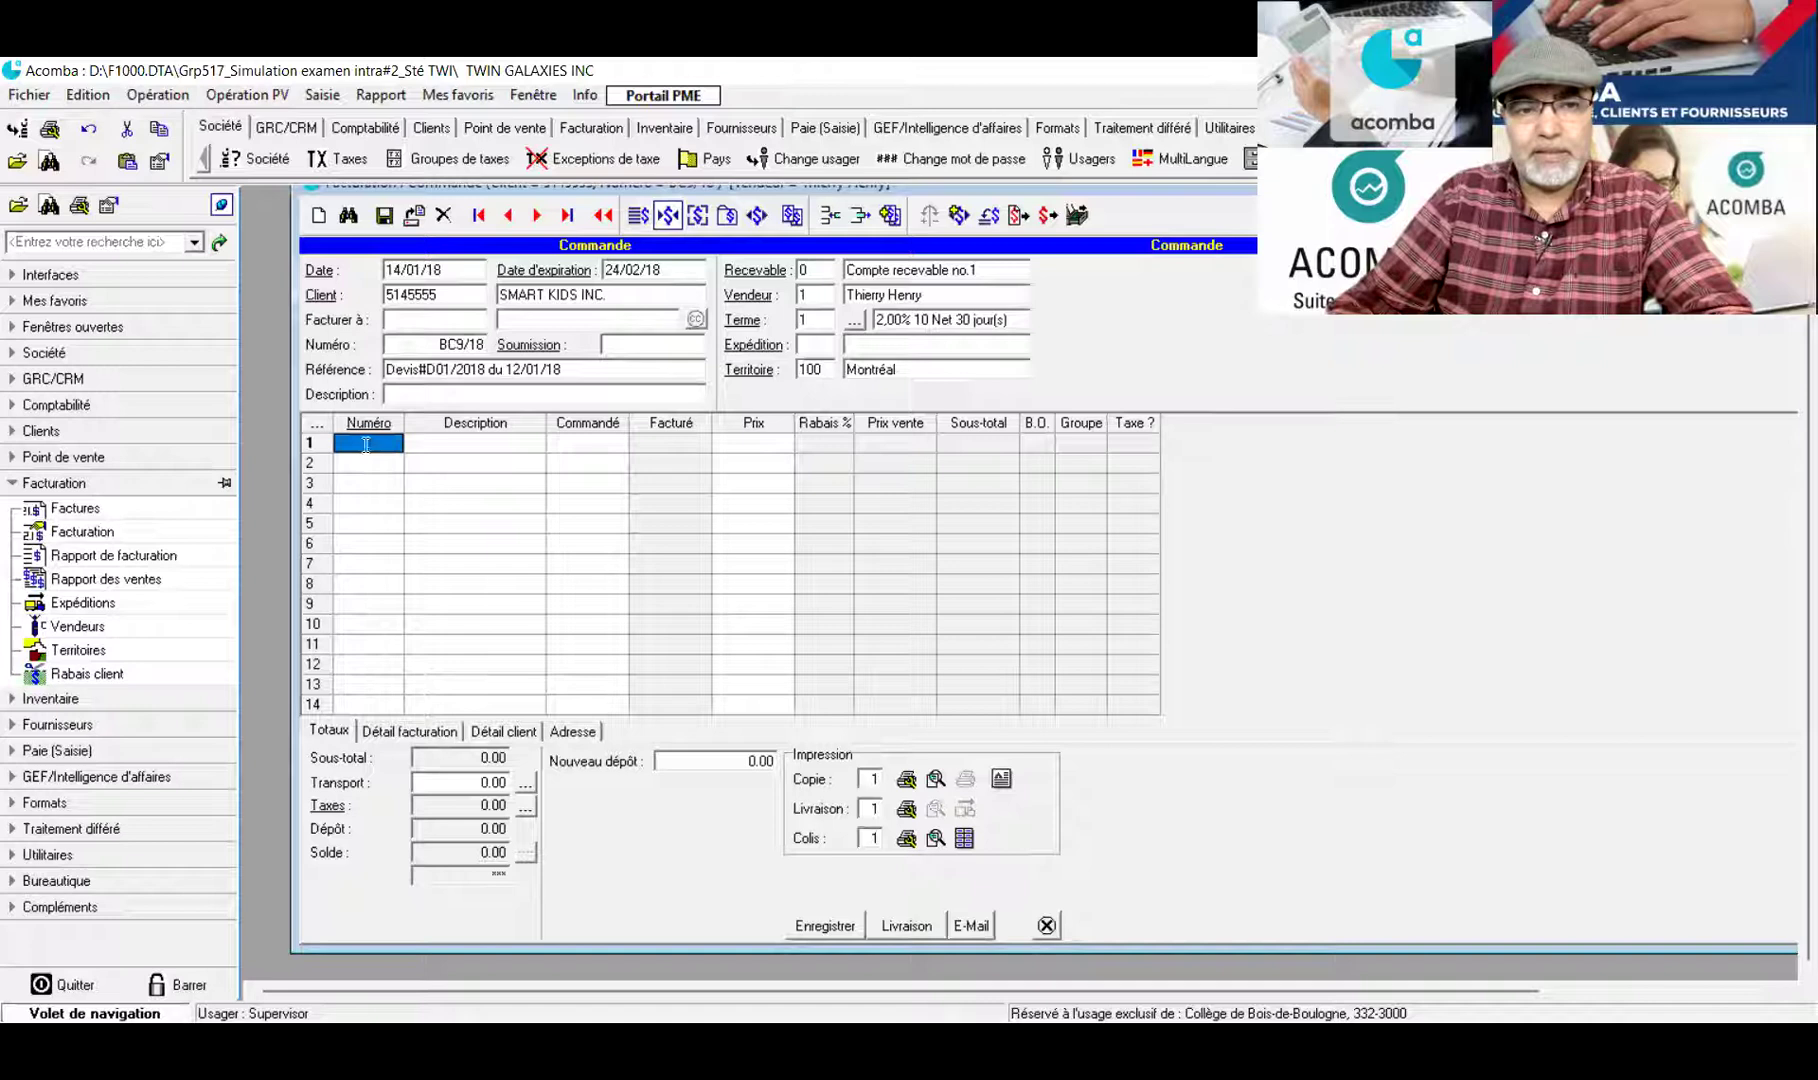
Cancel the product list and select the start of the quote reference
left_click(366, 445)
double_click(366, 445)
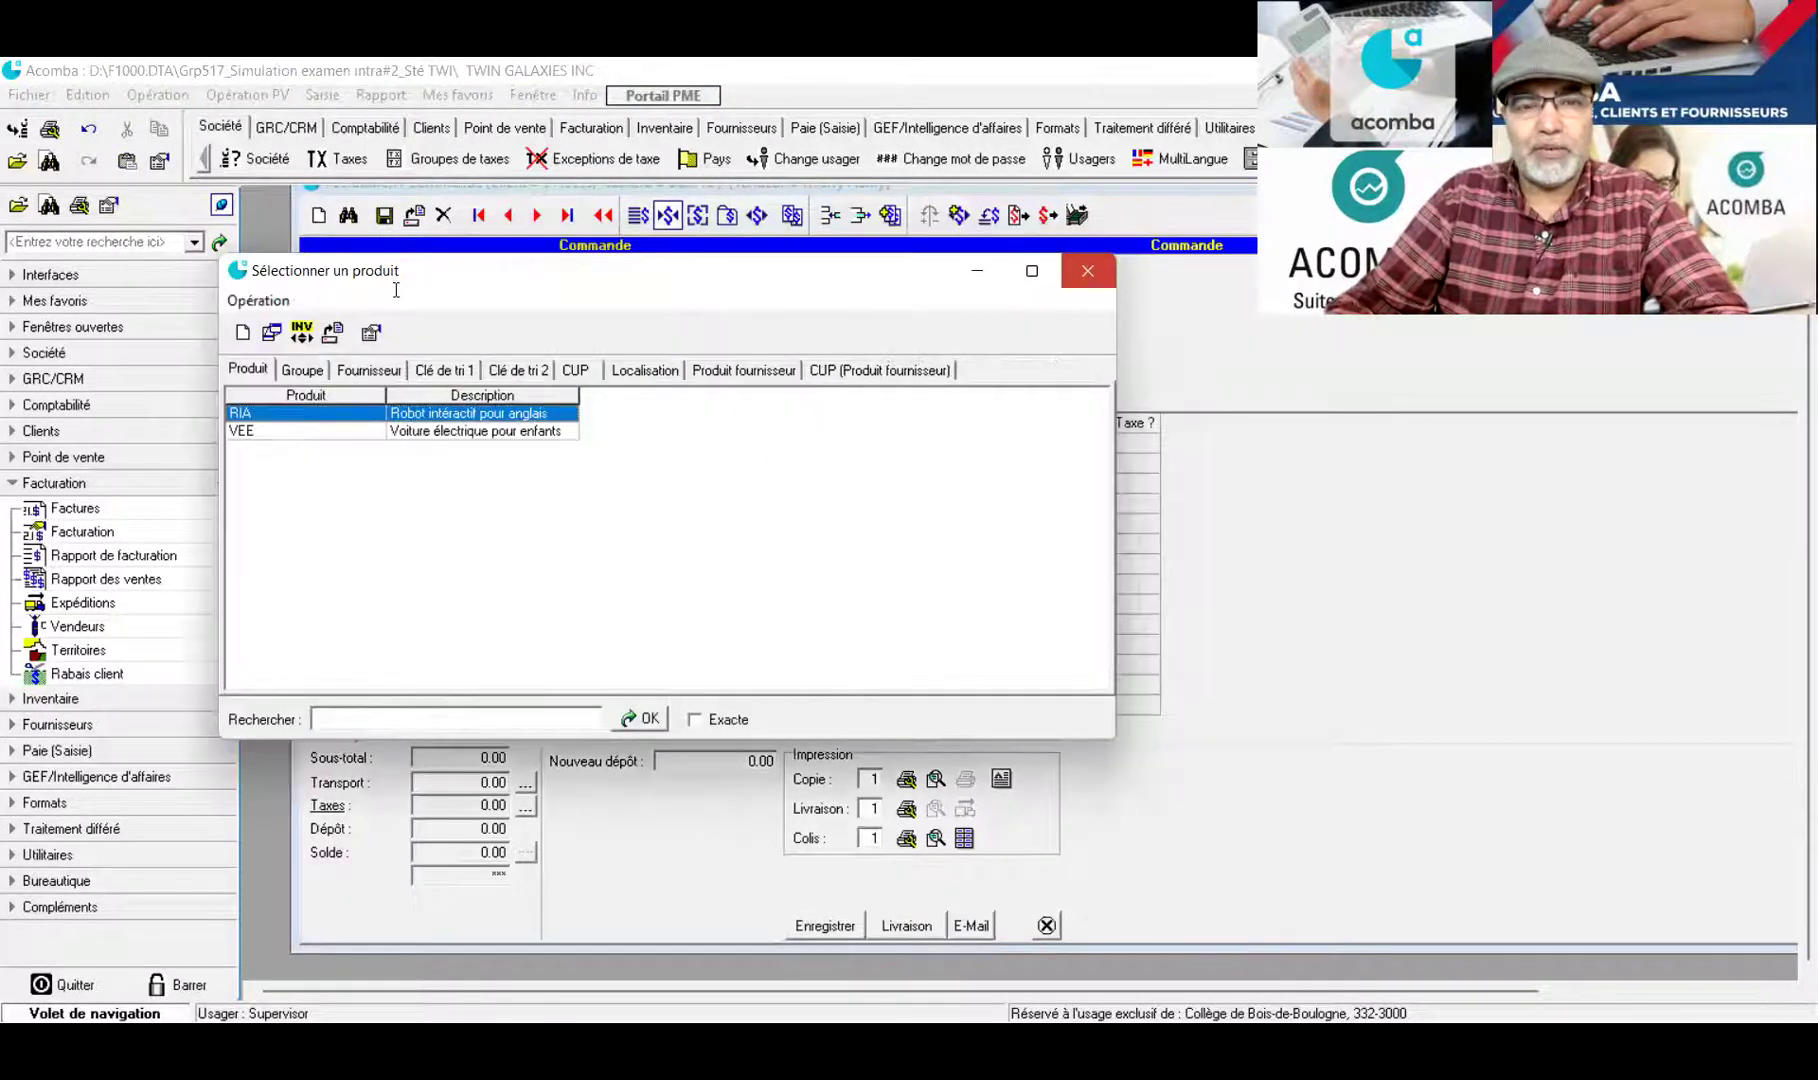
key("Escape")
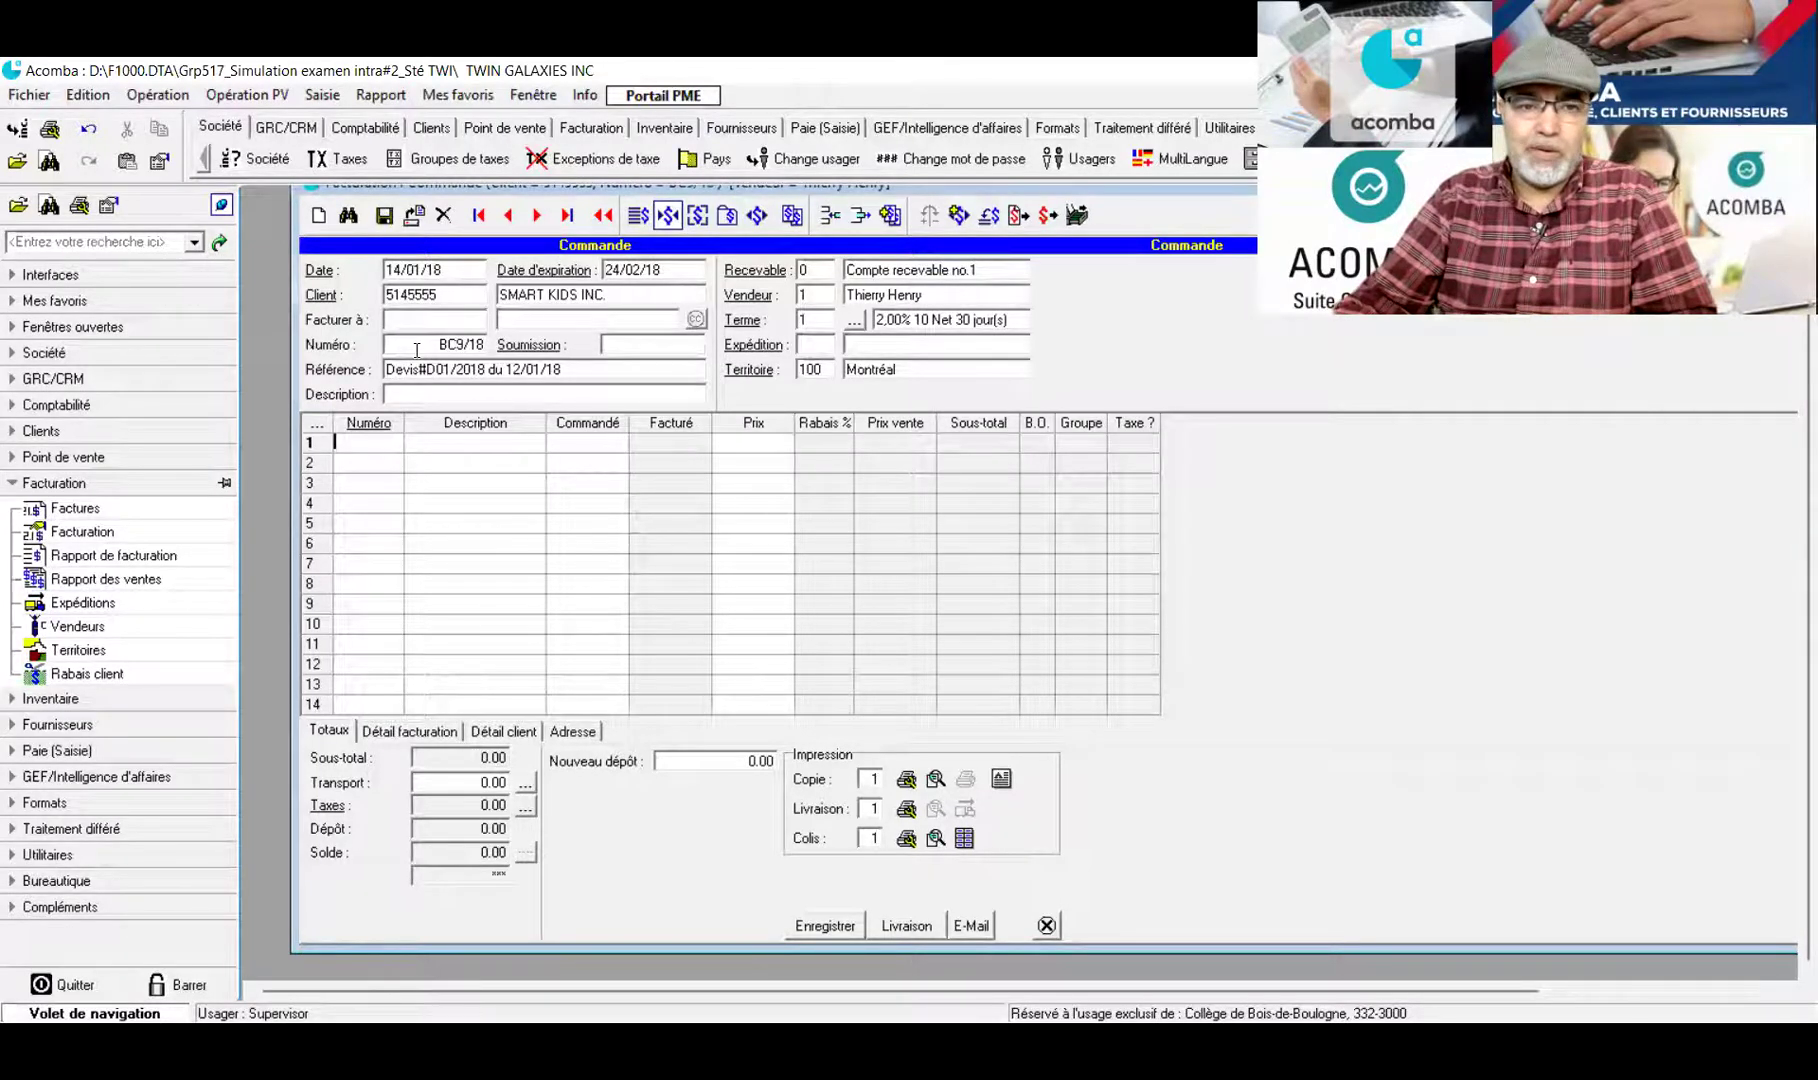
key("alt+c")
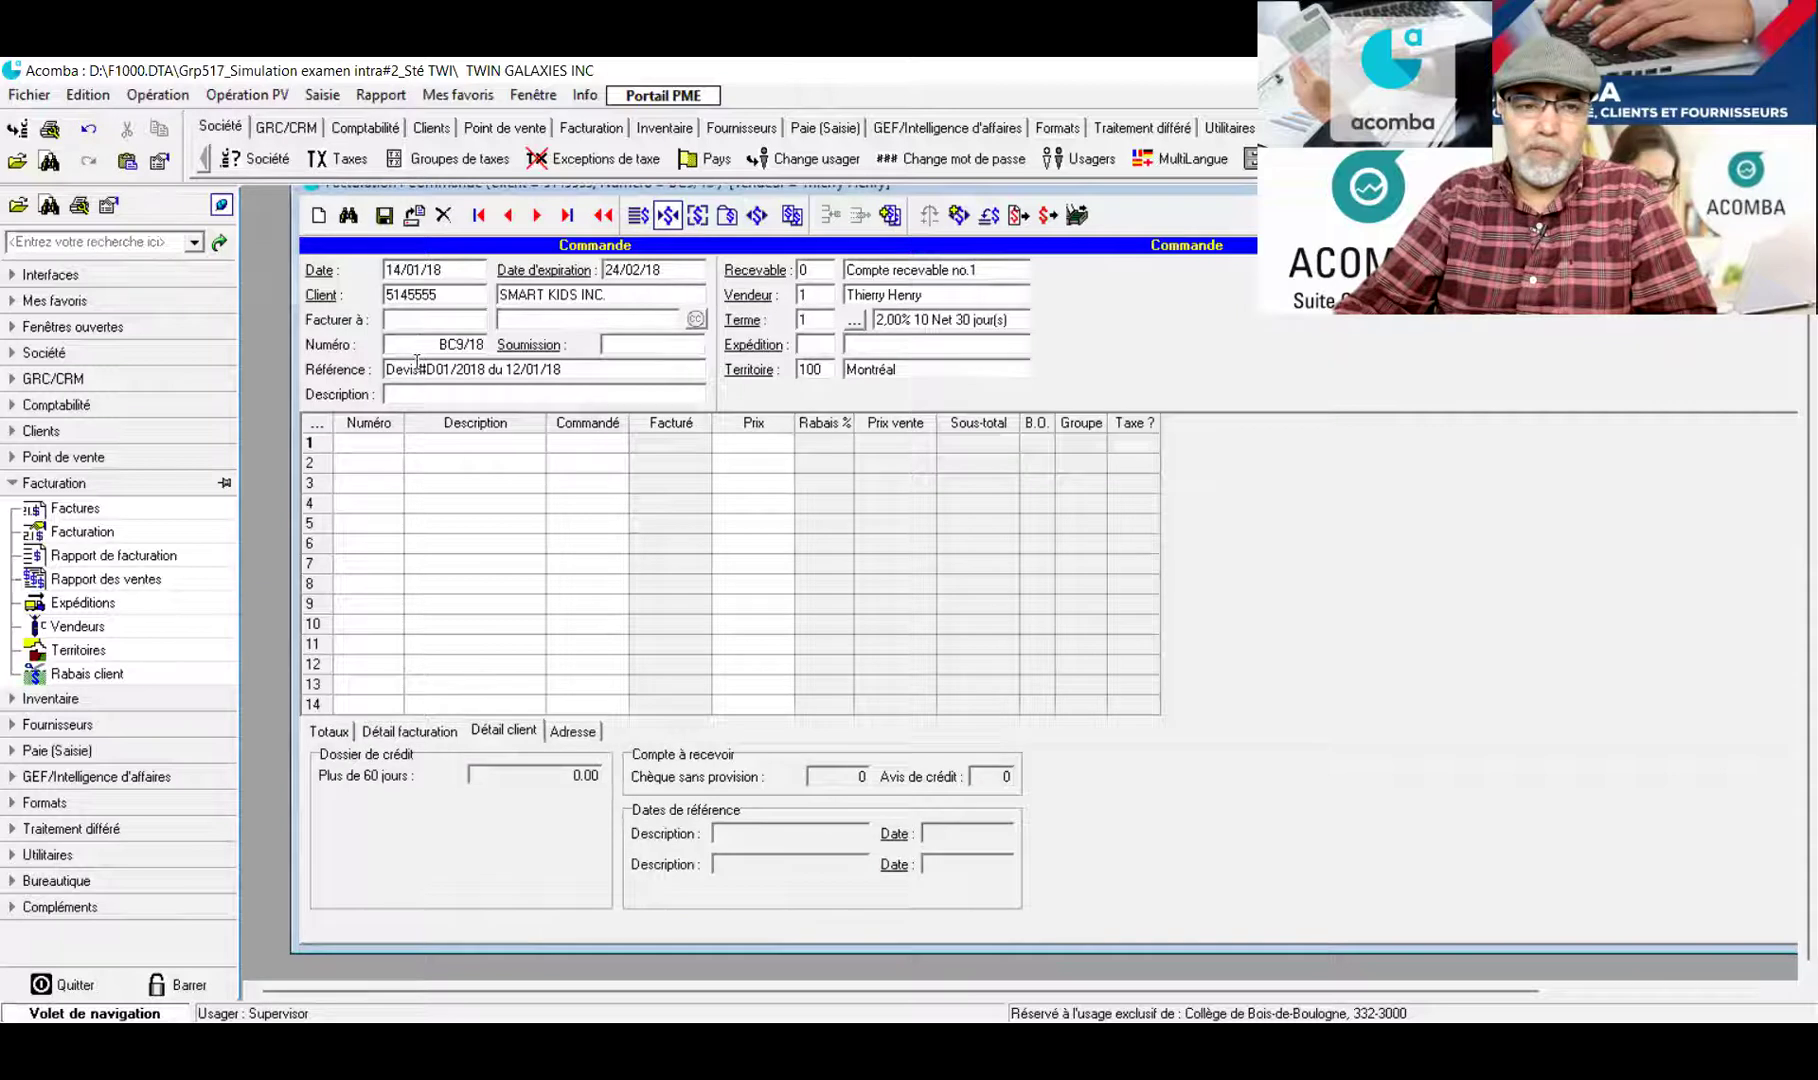
left_click(415, 370)
key("shift+Home")
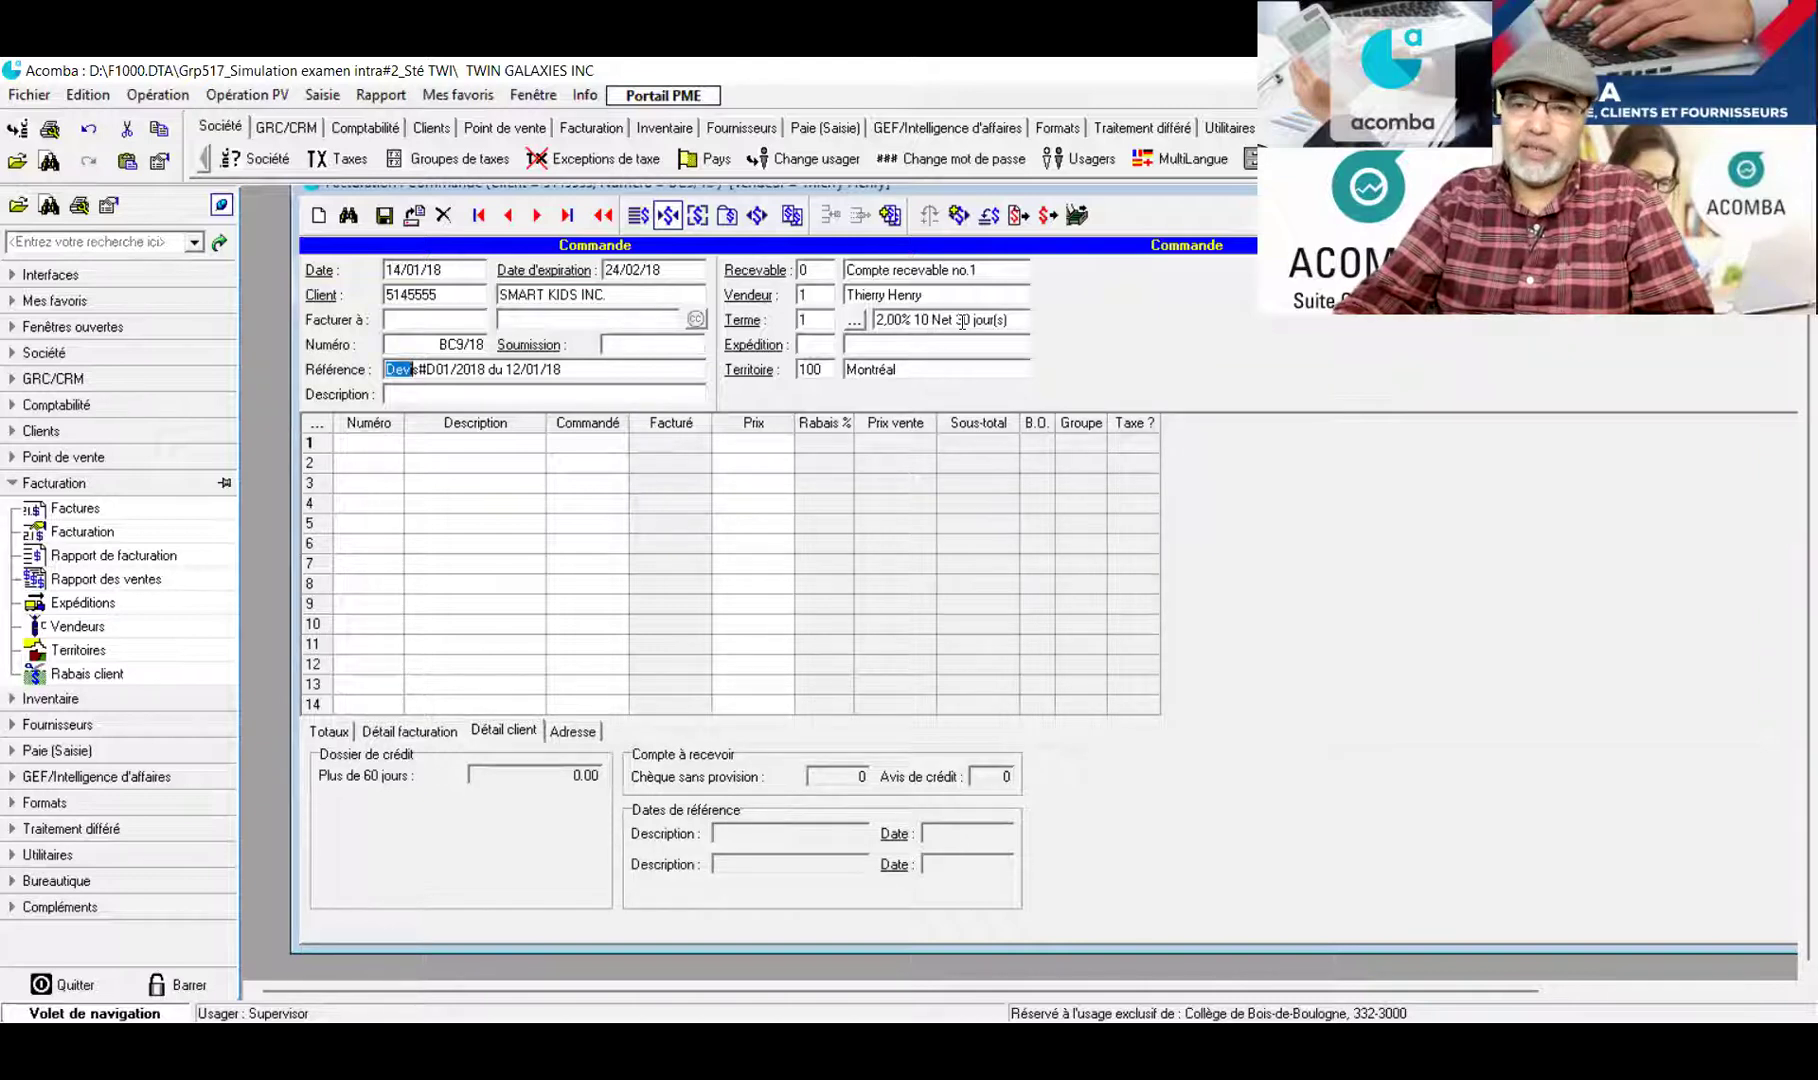
Add line 1: 155 VEE electric cars at 195.99
left_click(351, 450)
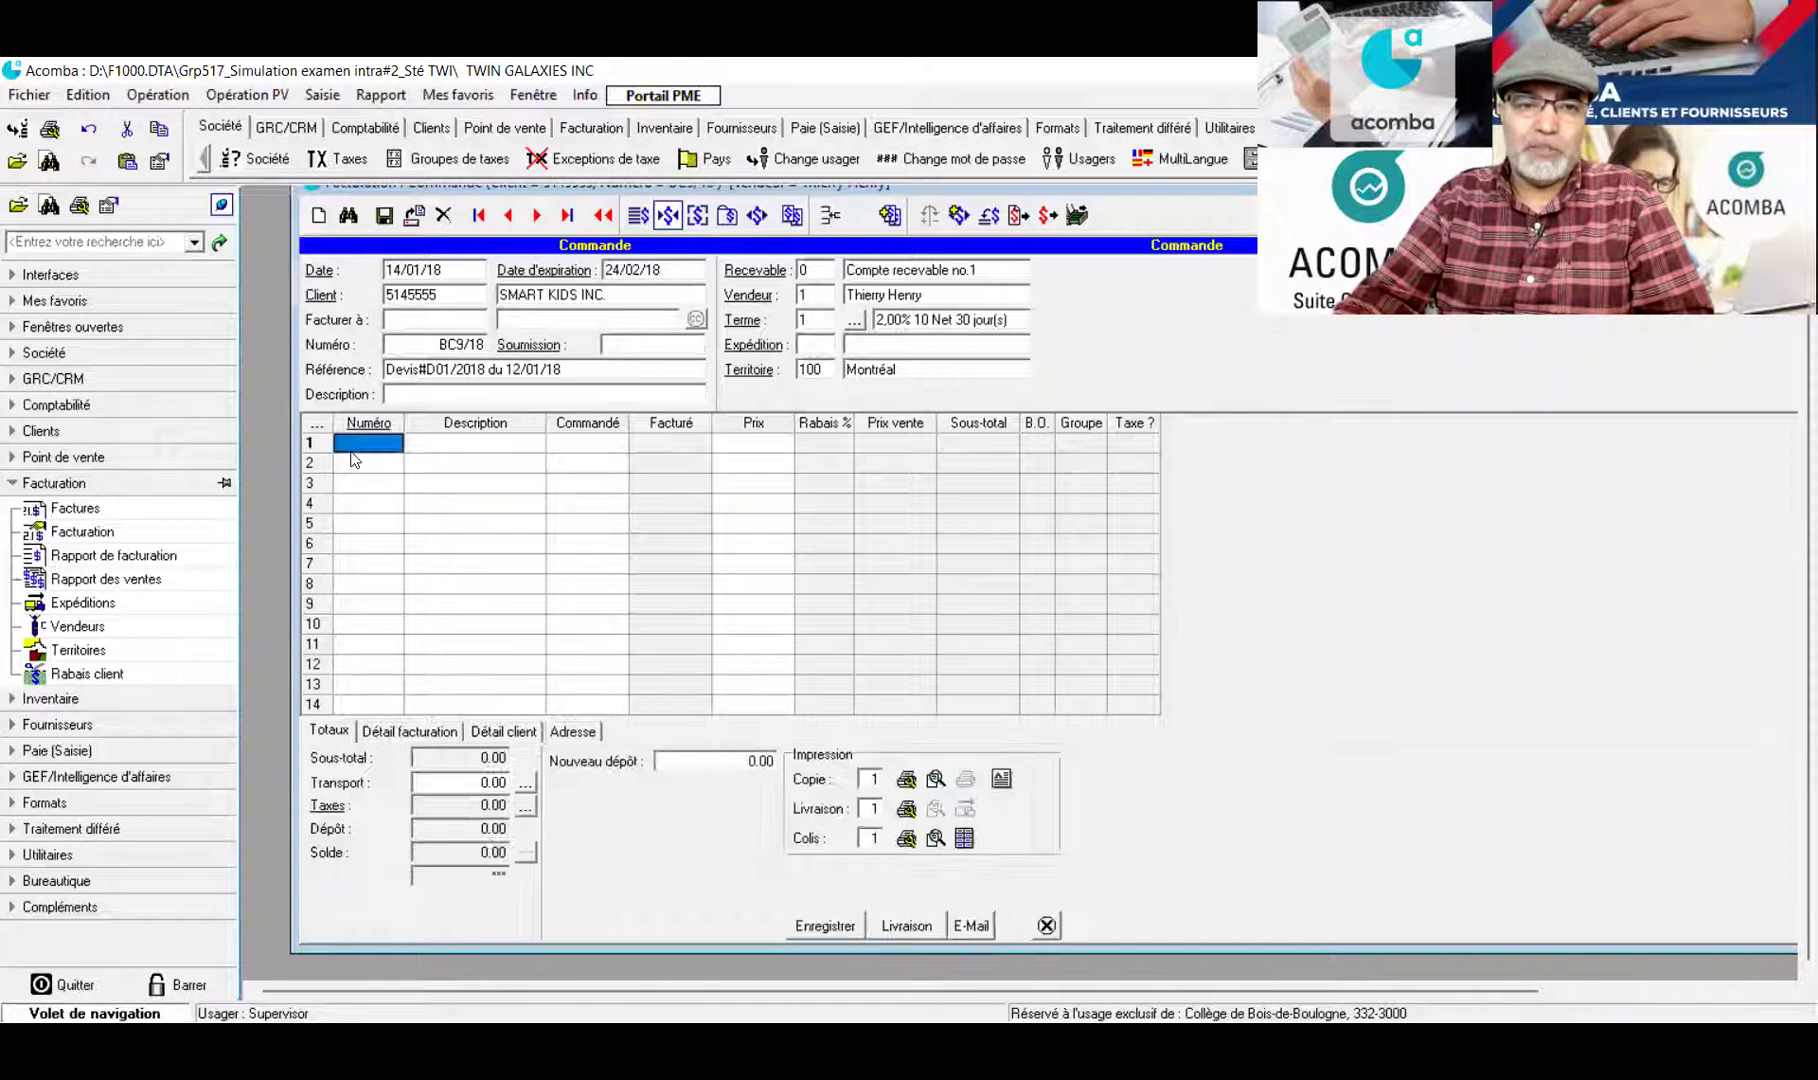
double_click(373, 444)
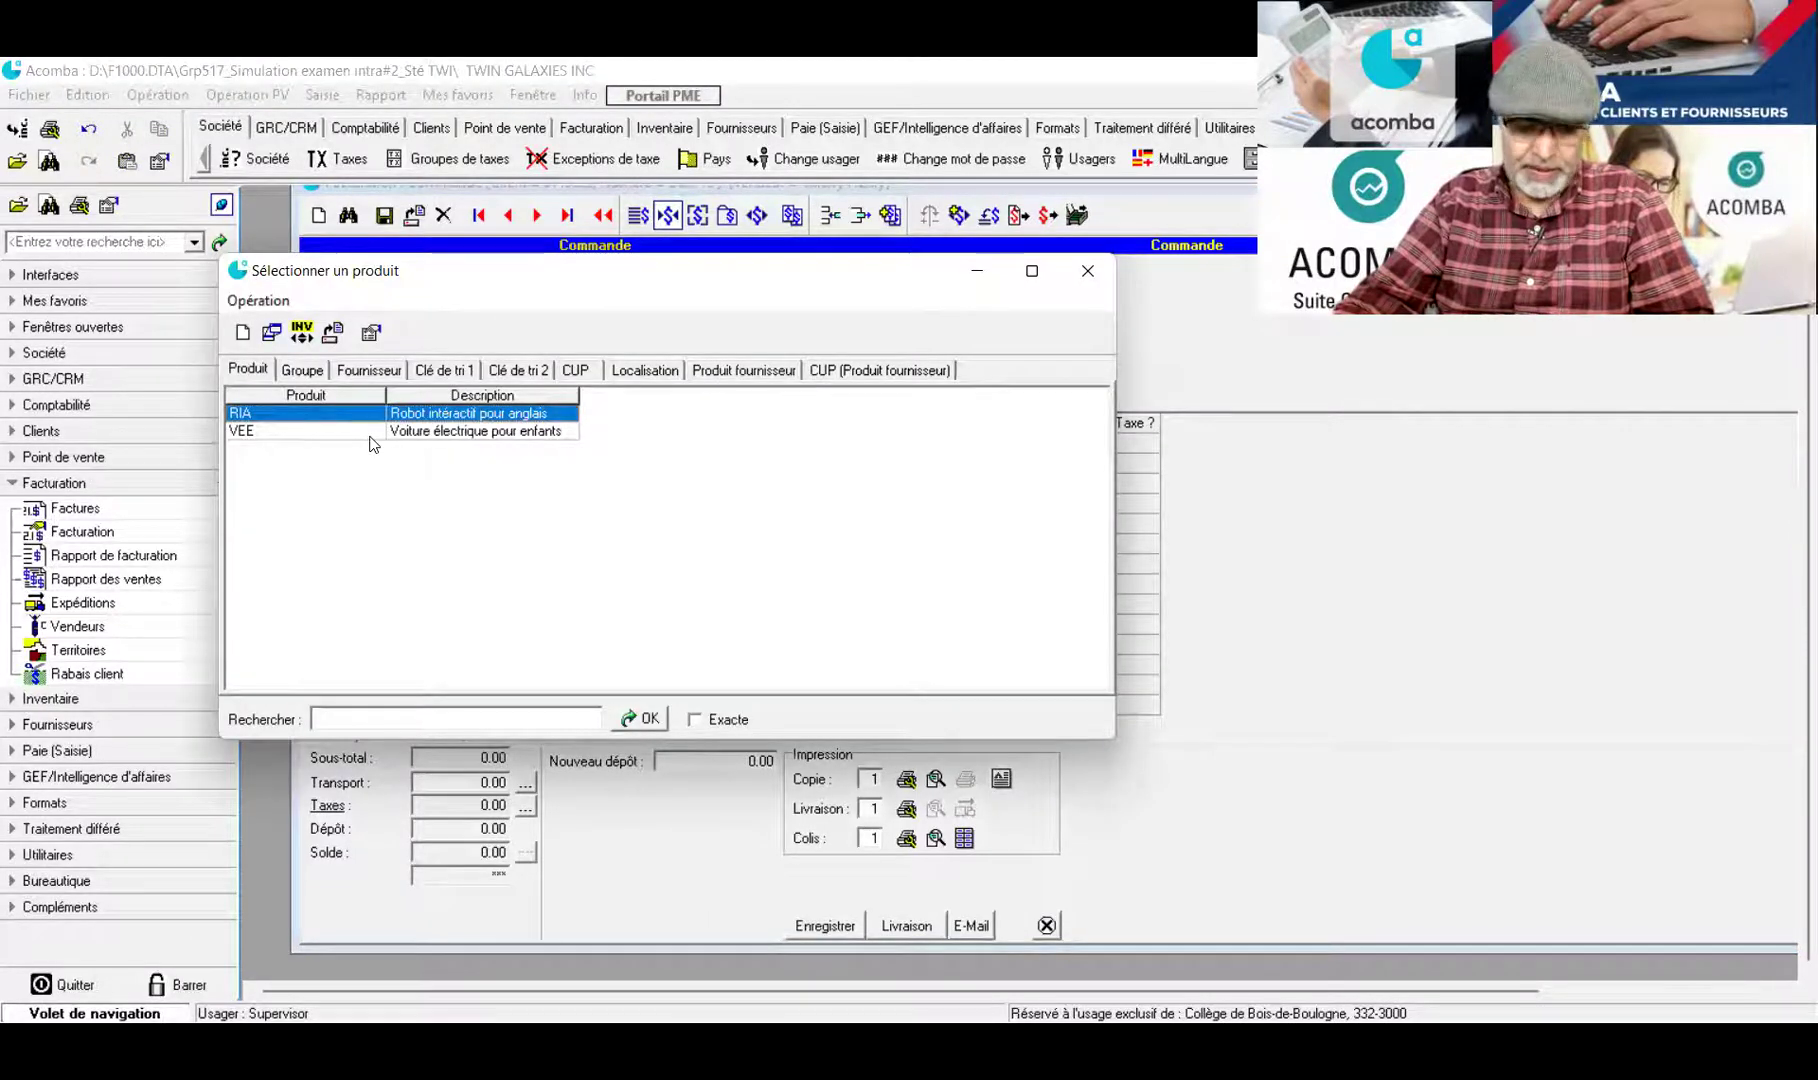
double_click(413, 432)
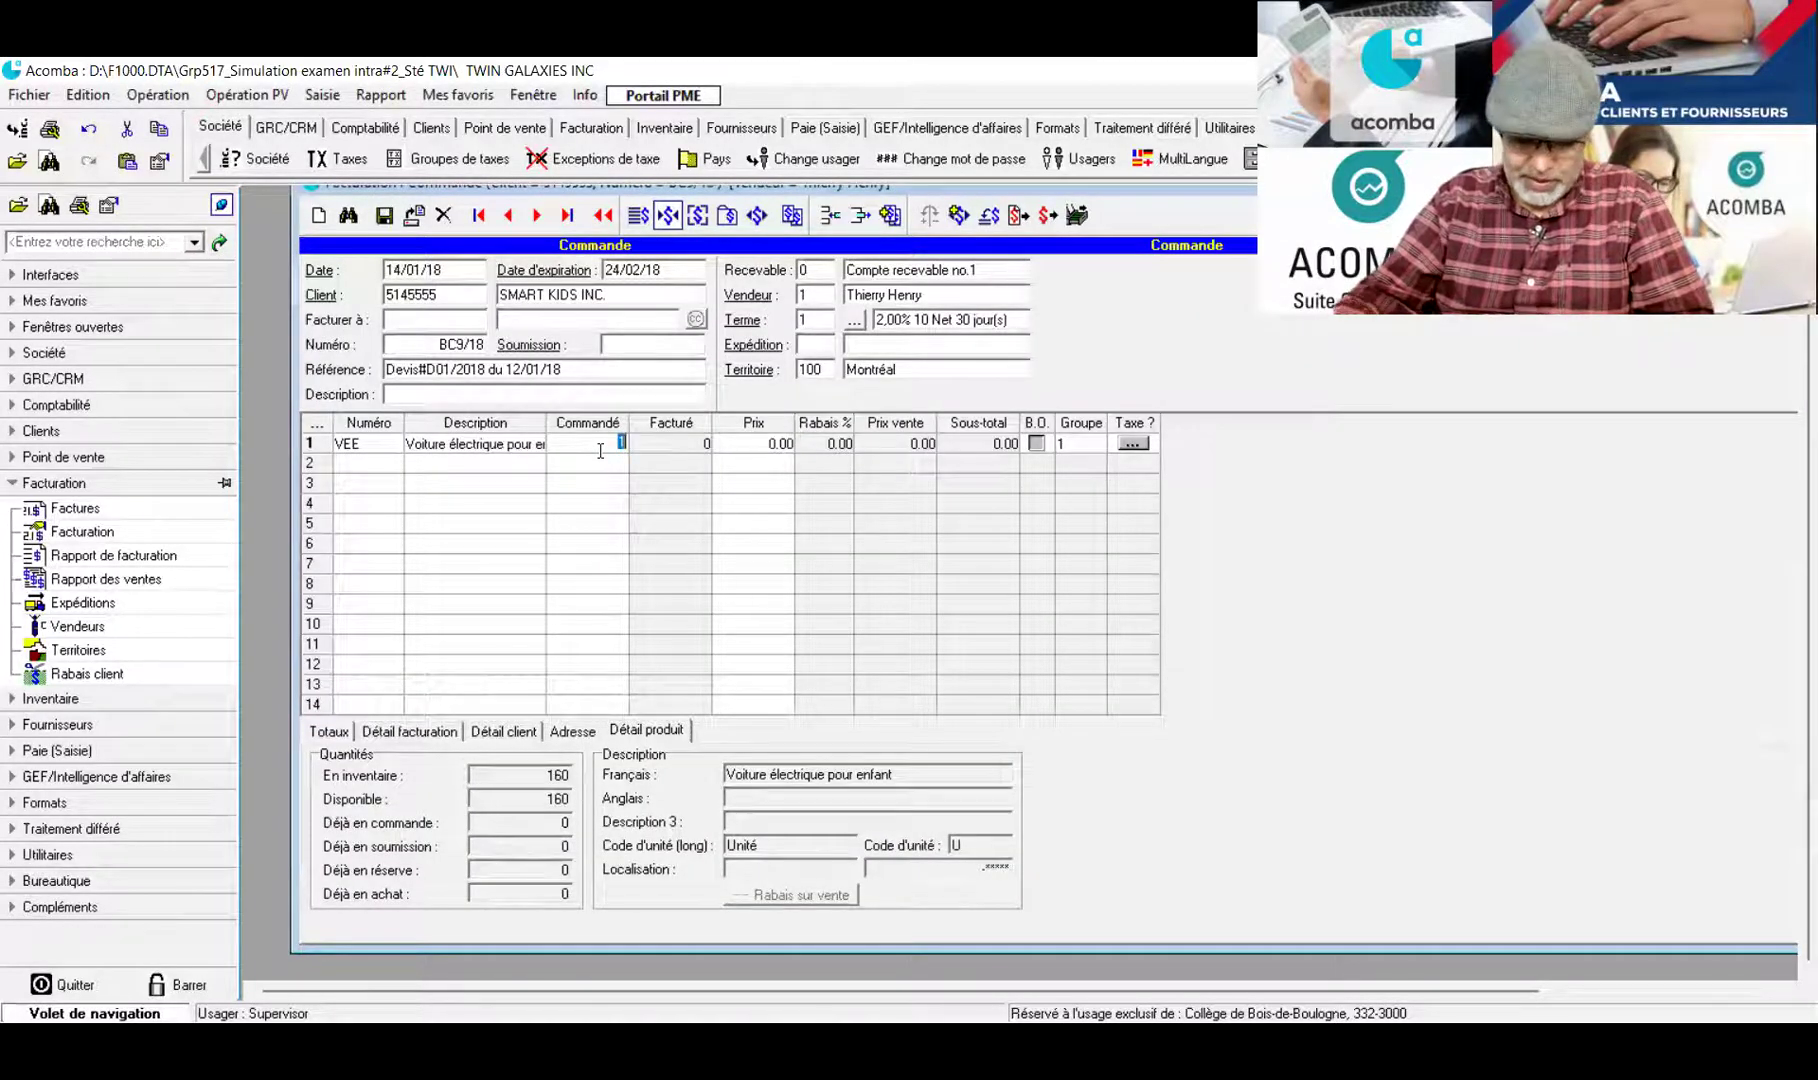
type("155")
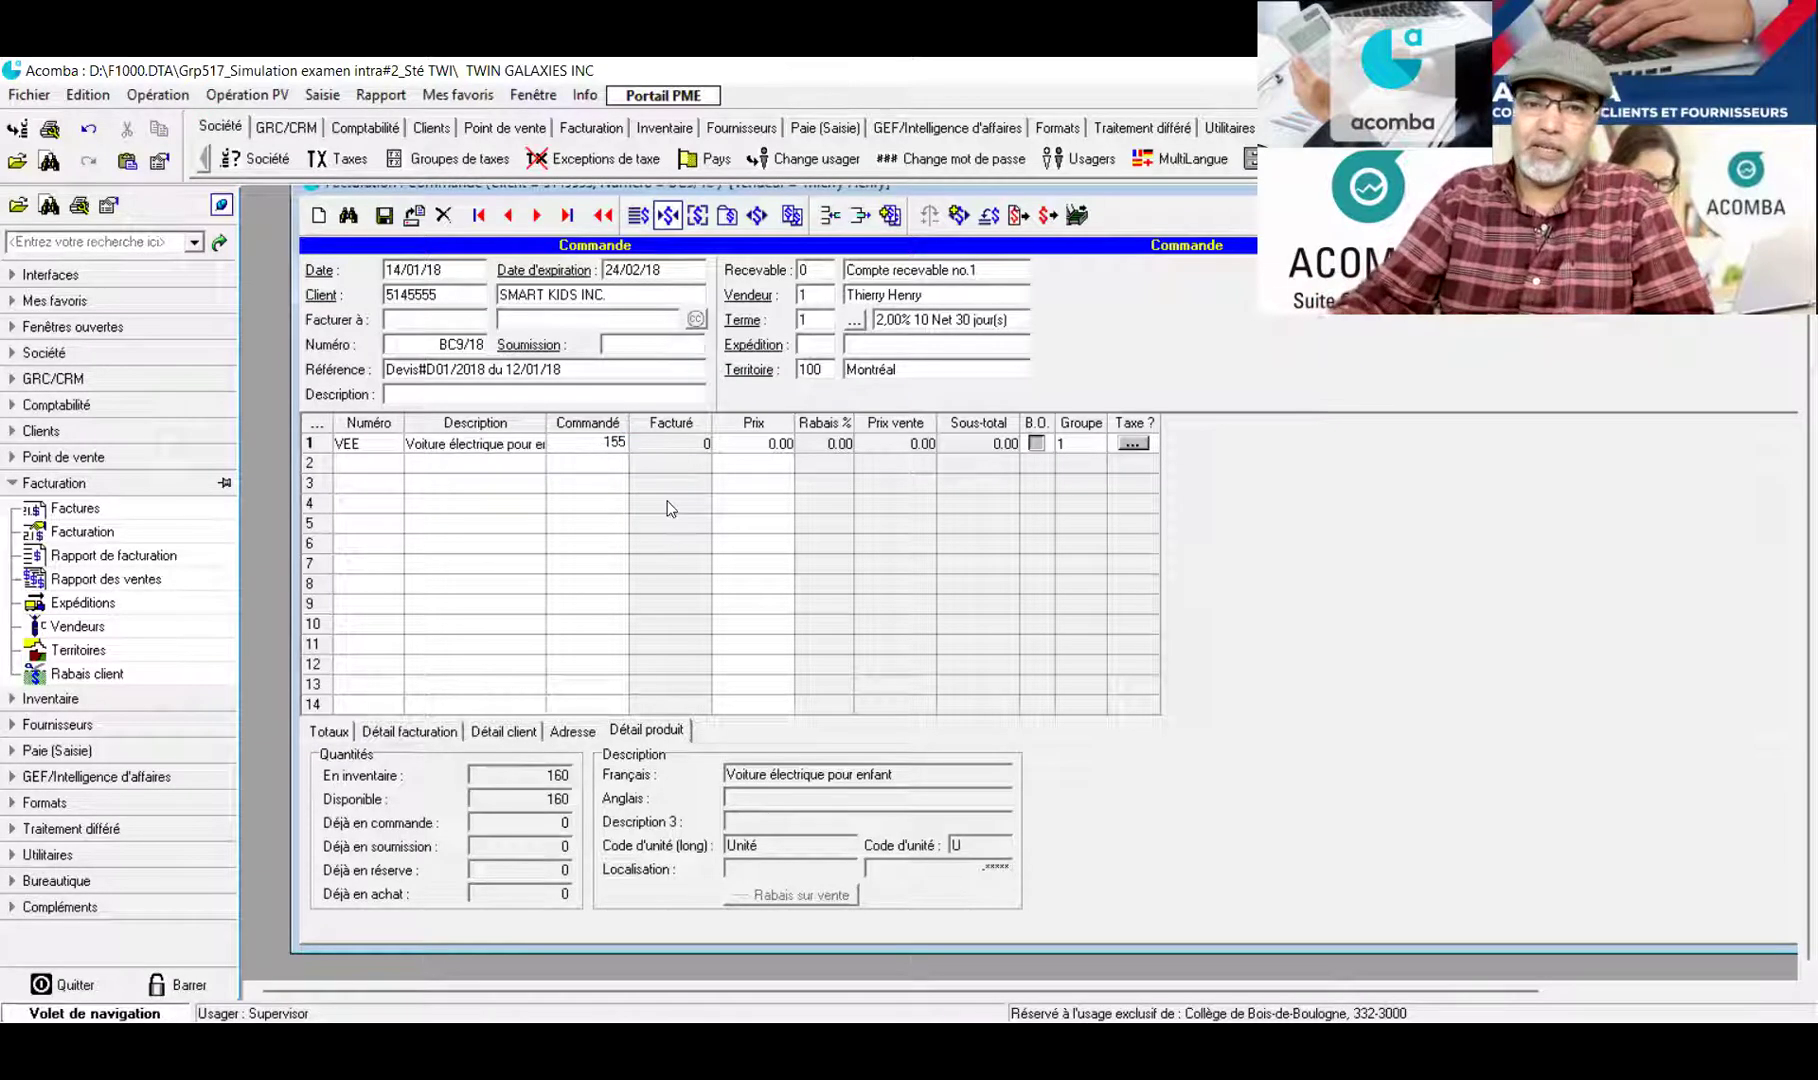
left_click(761, 447)
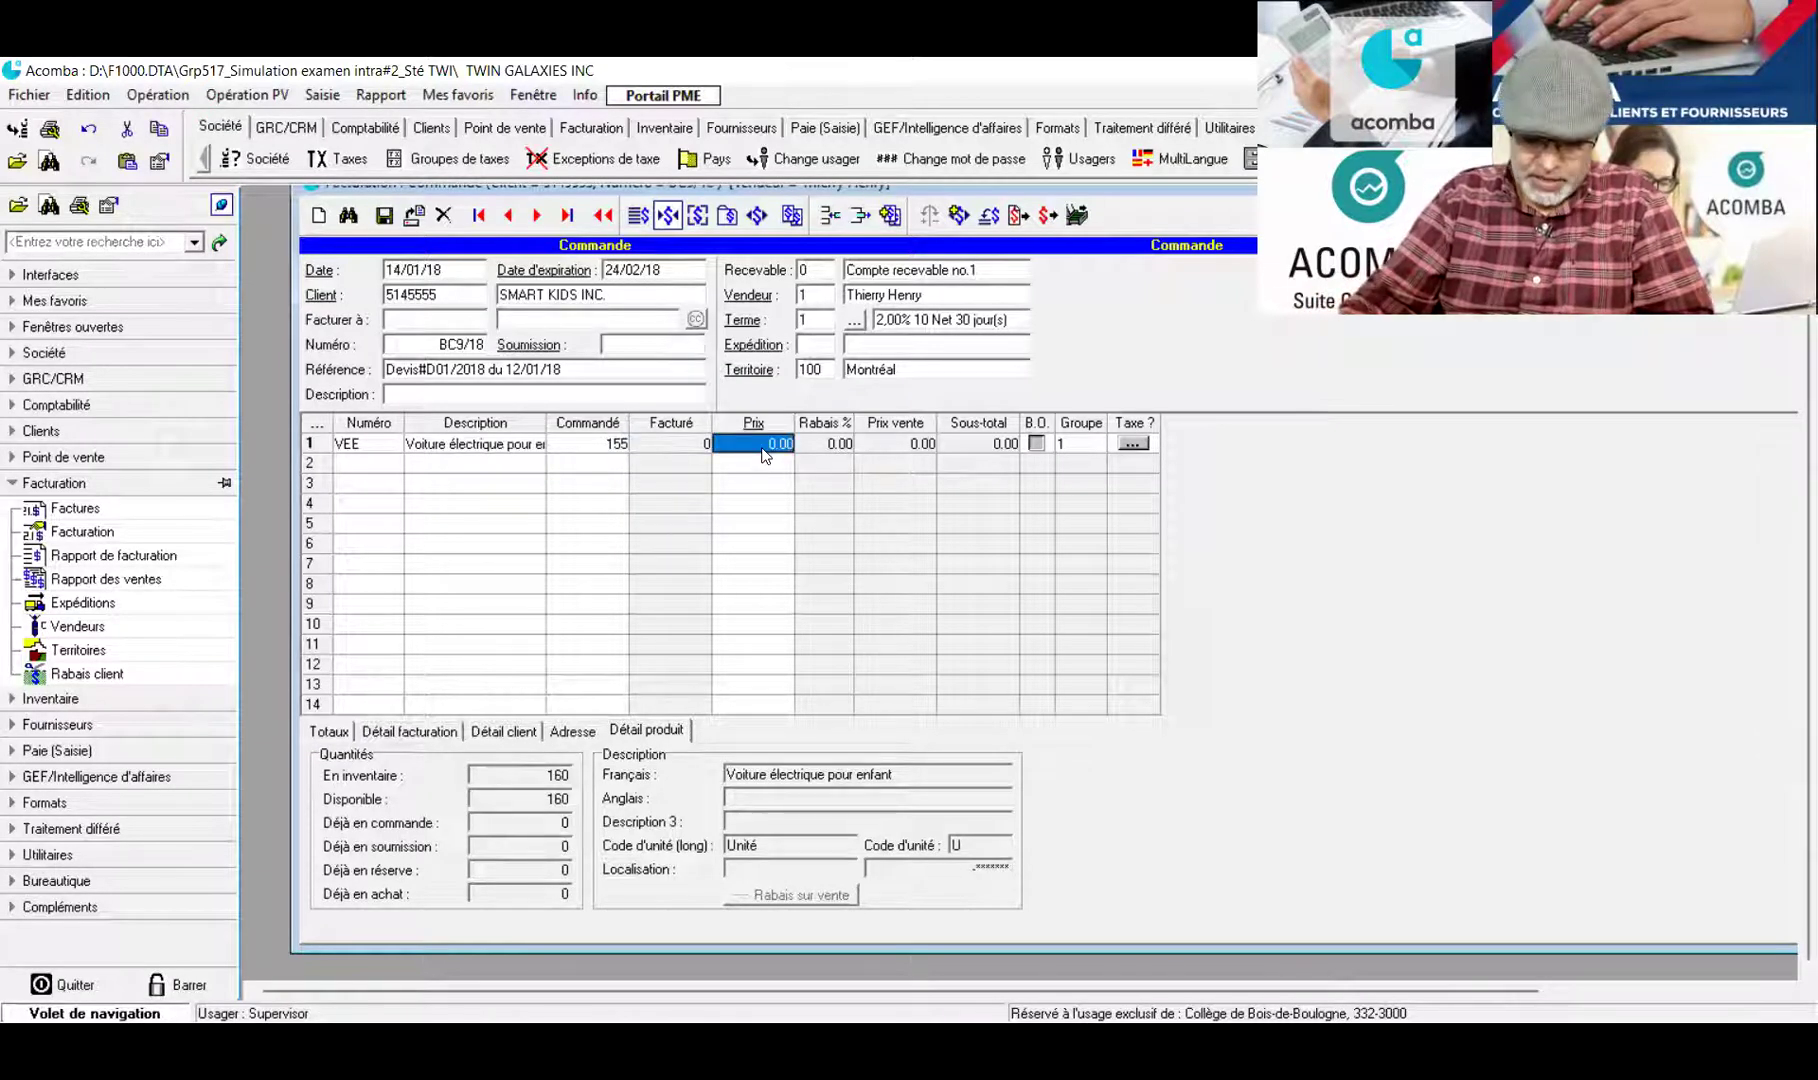
type("195.")
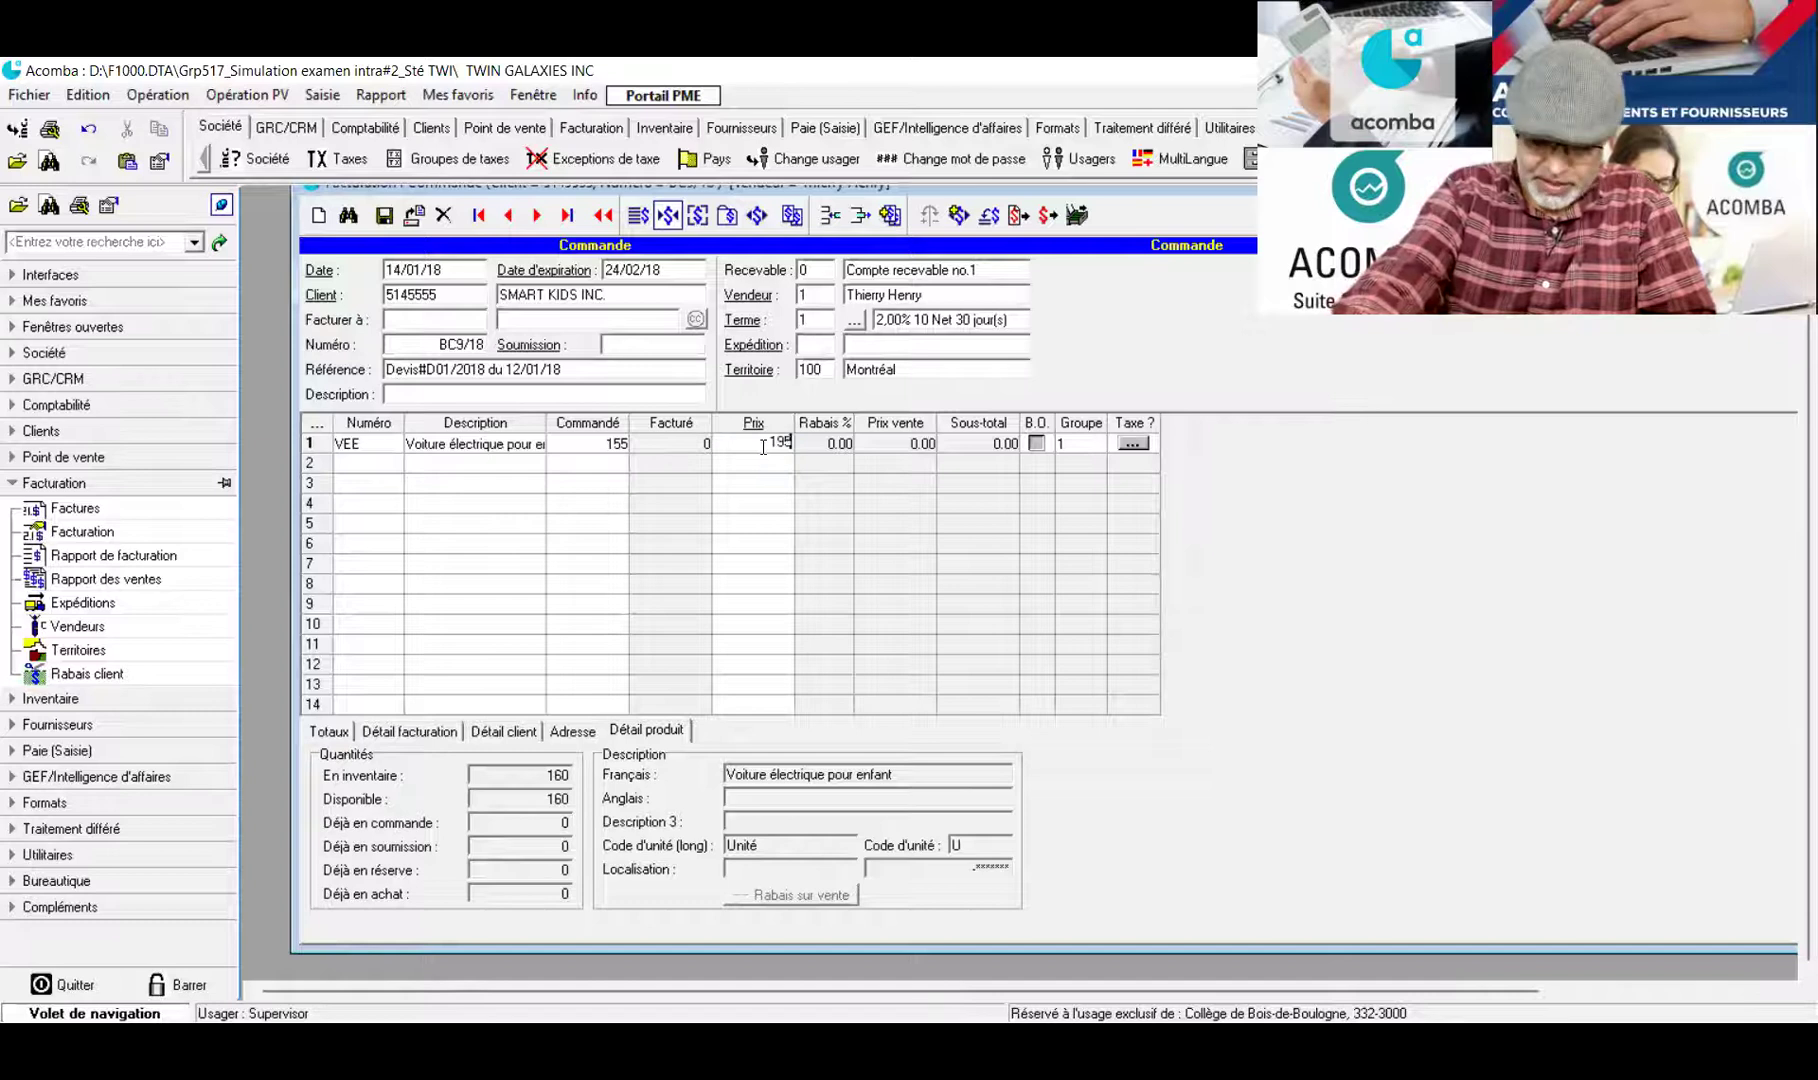
type("95")
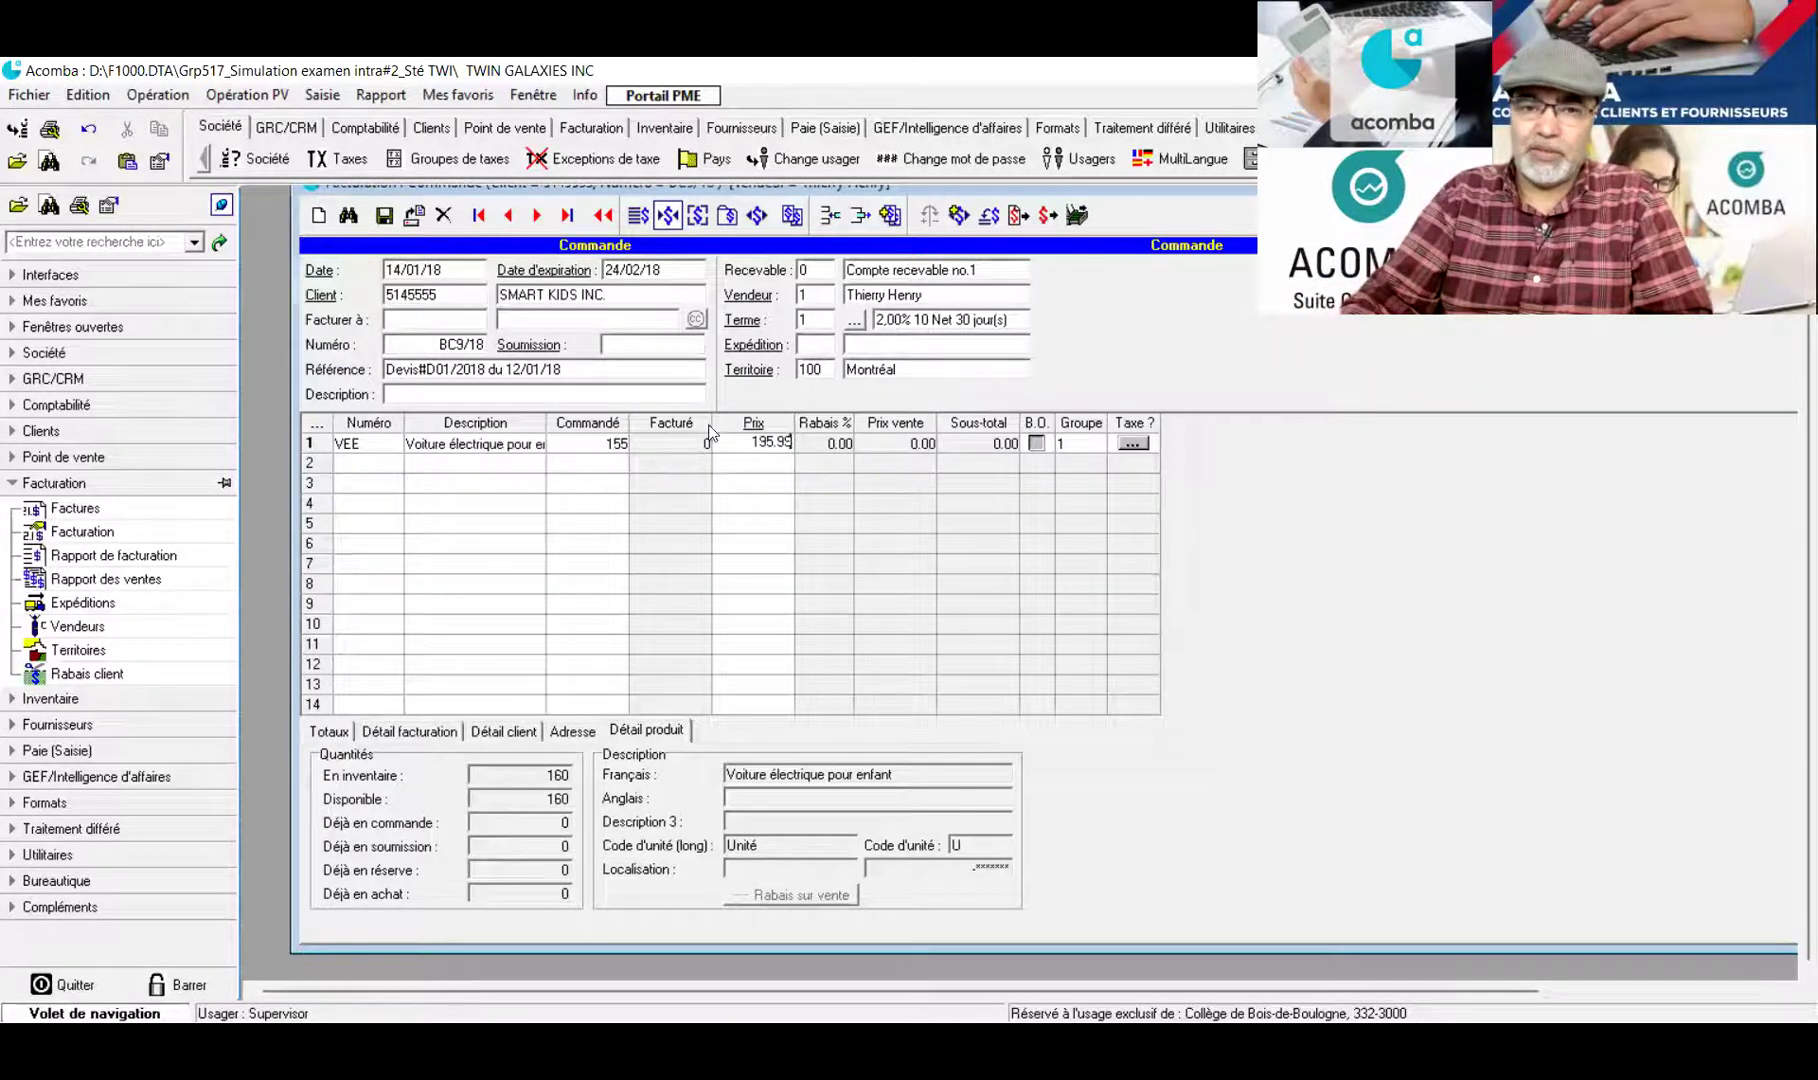
Add line 2: 75 RIA robots at 120.99
double_click(362, 466)
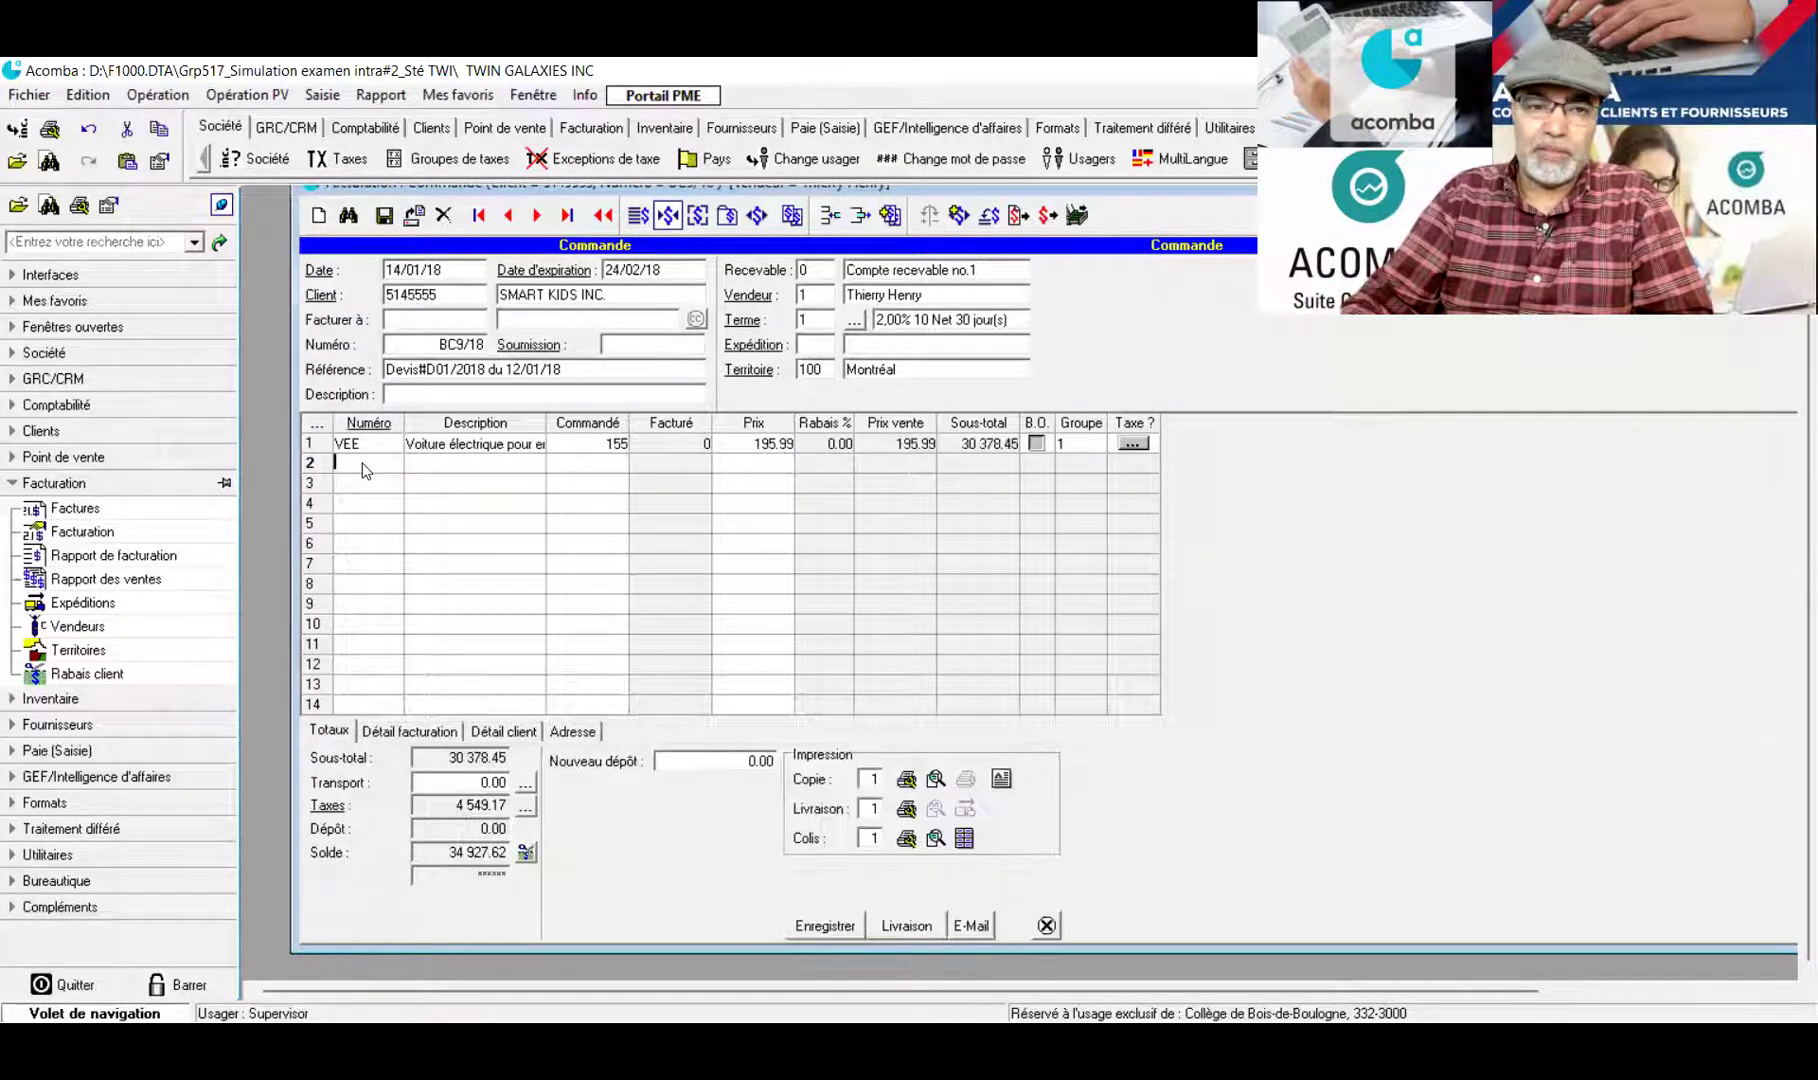
double_click(430, 412)
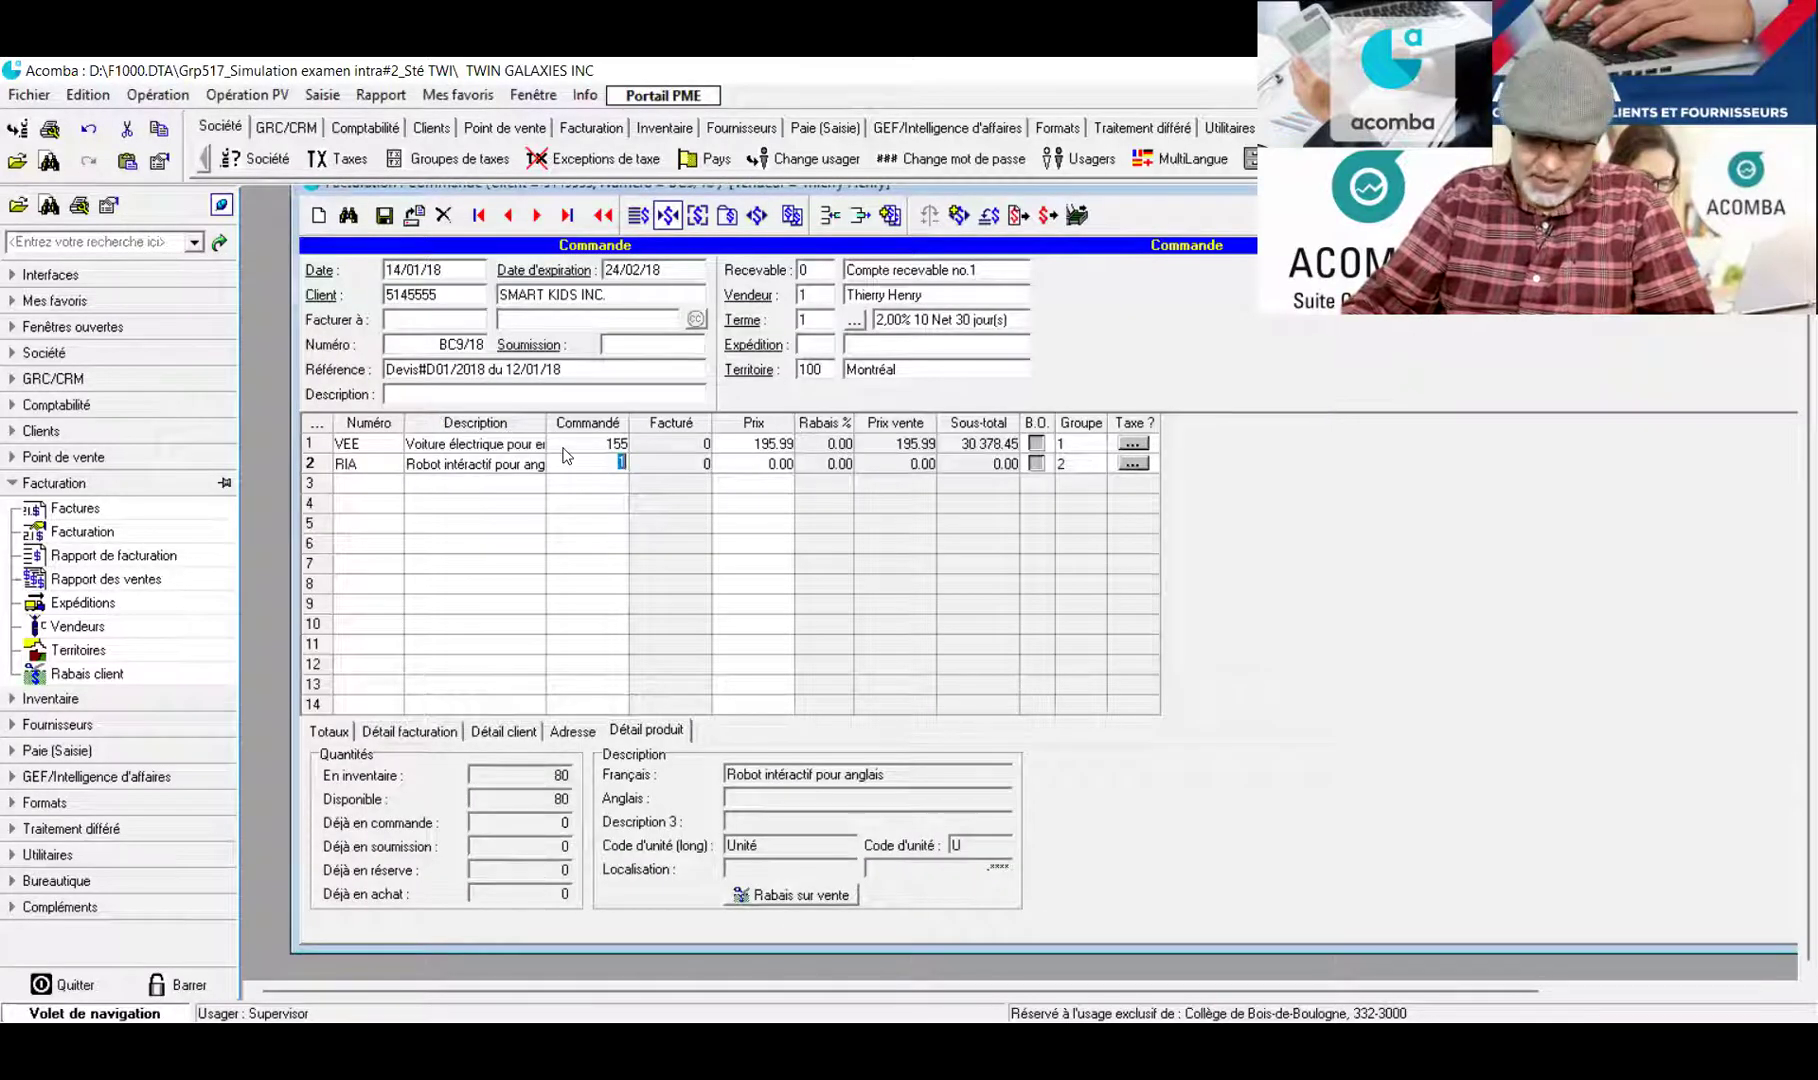
type("75")
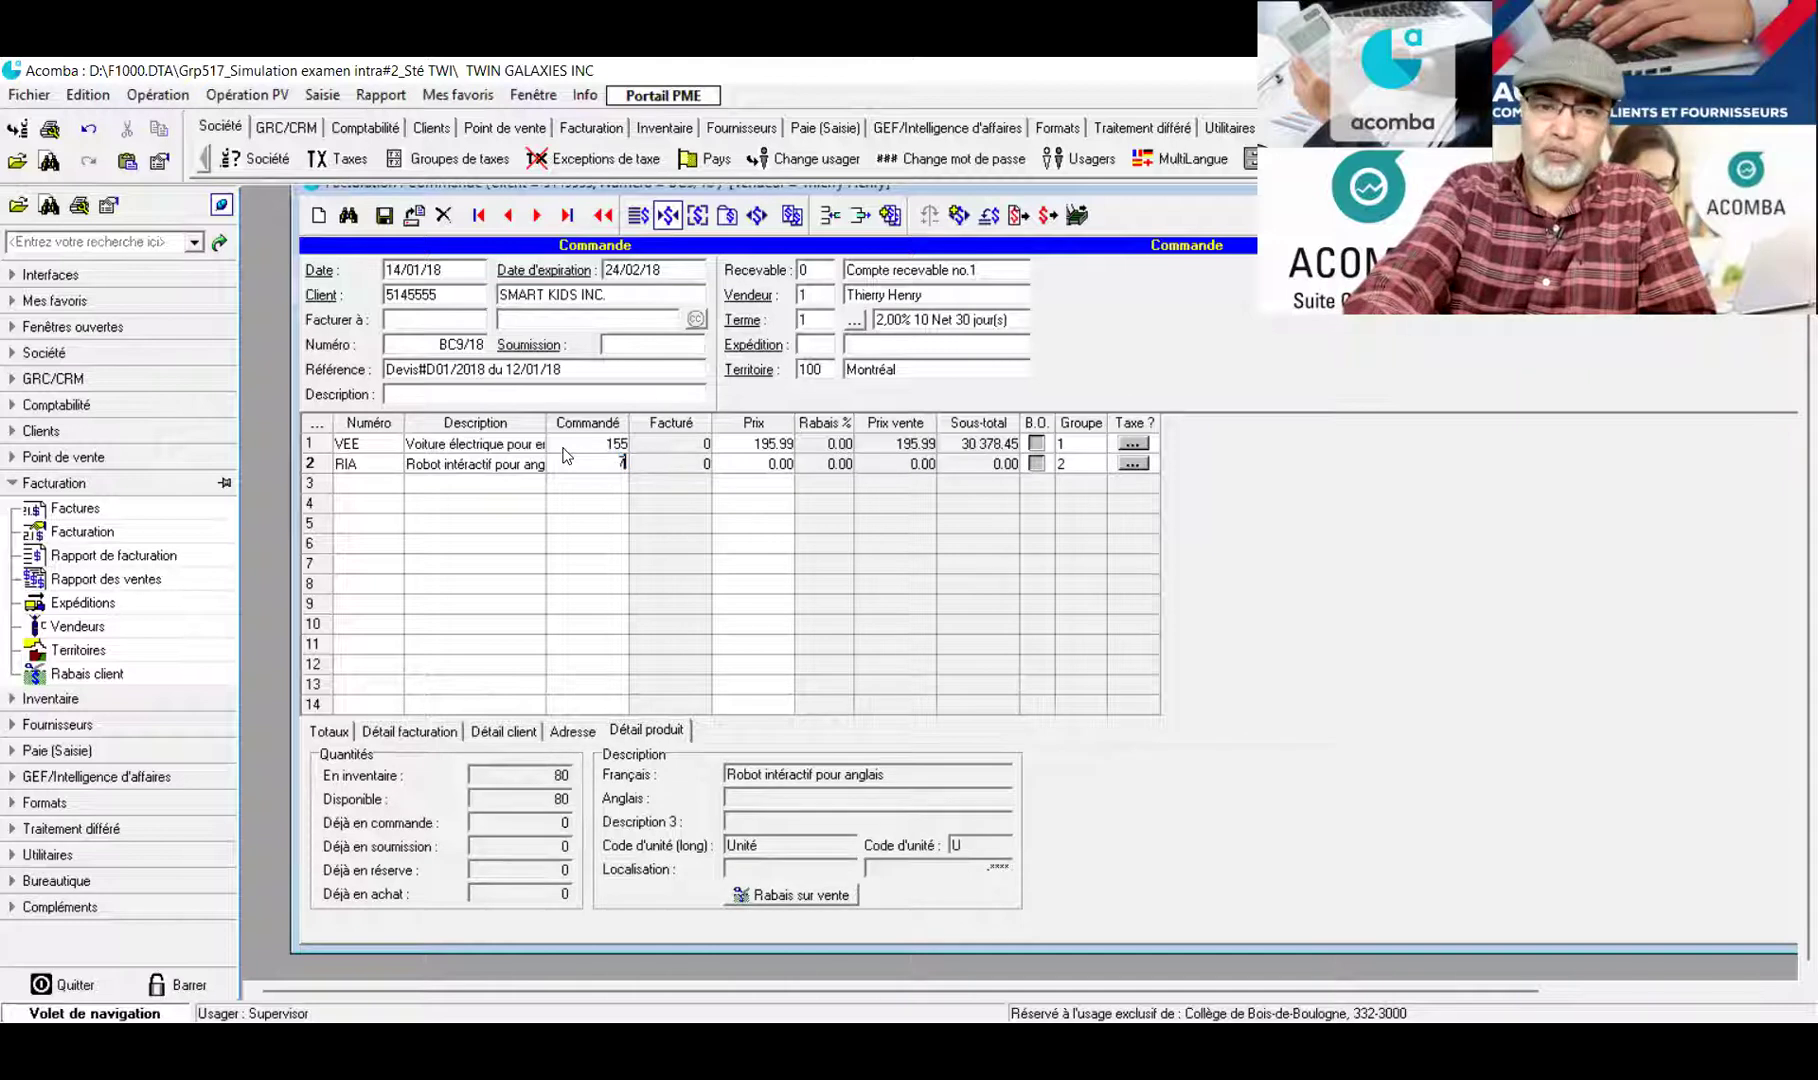
left_click(760, 466)
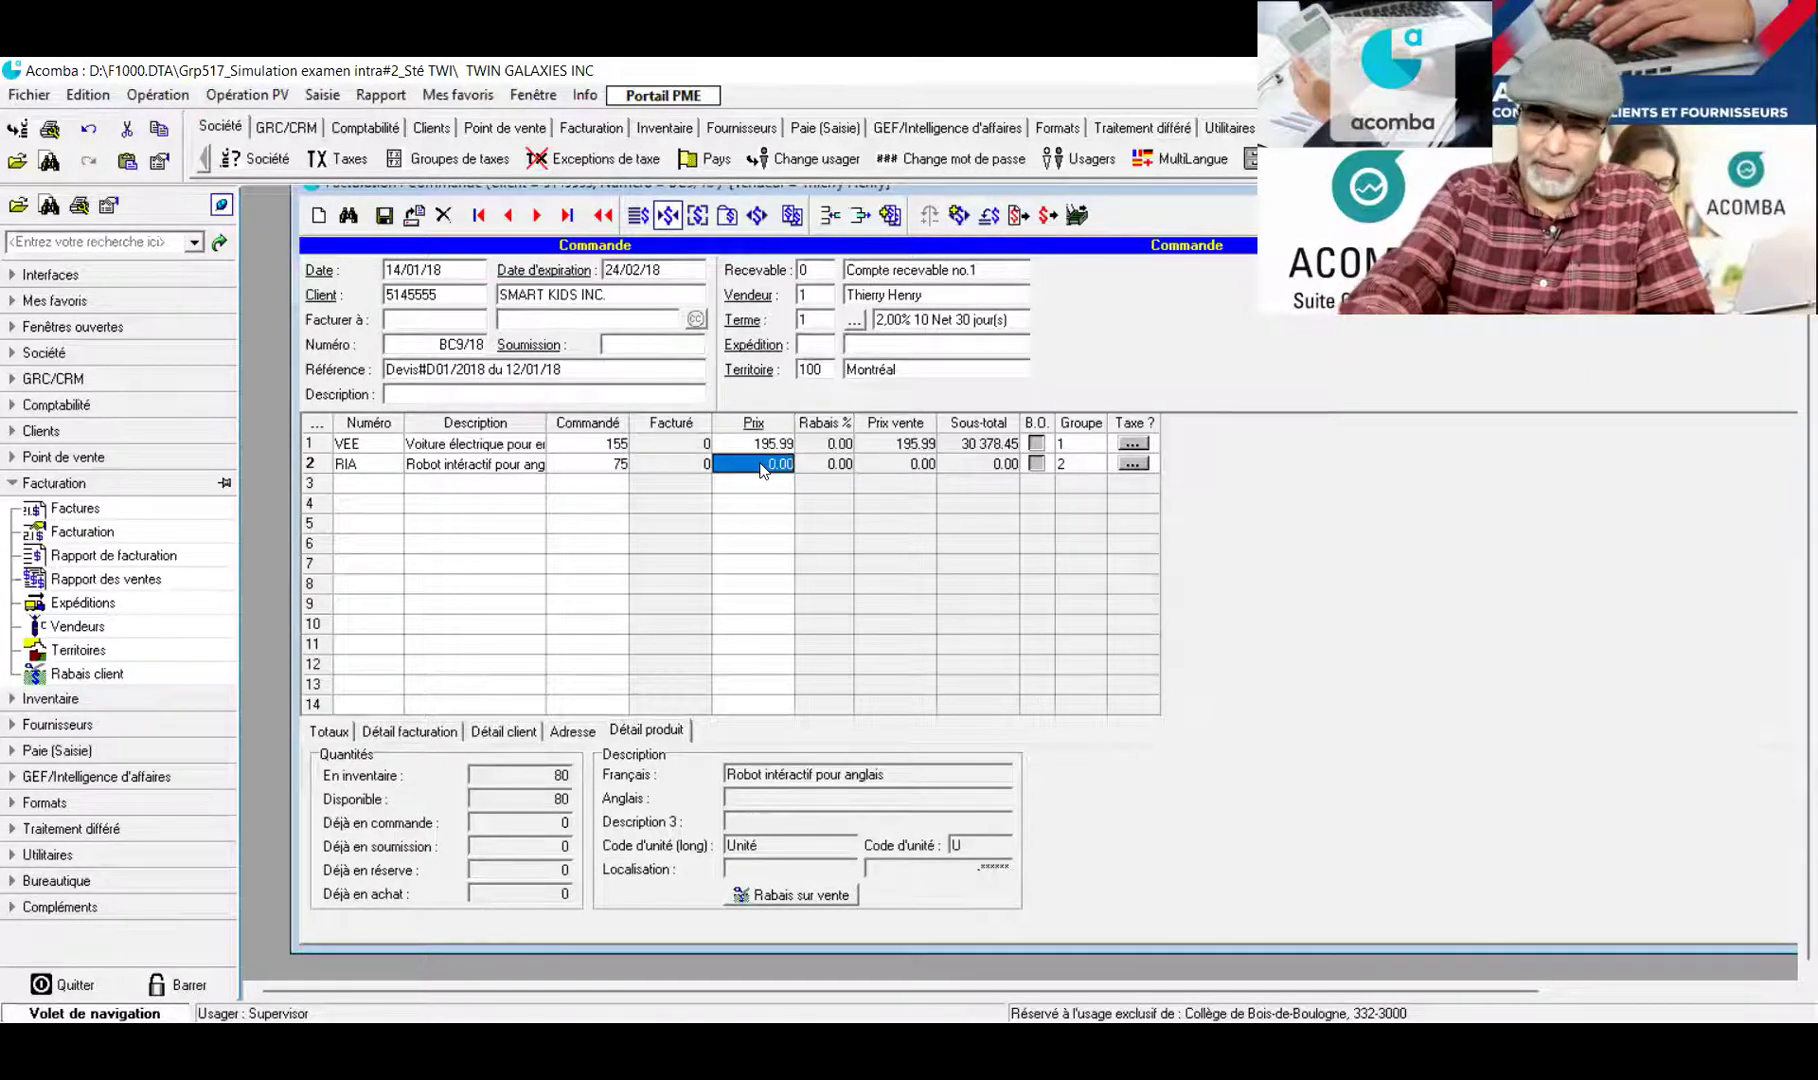
type("20.9")
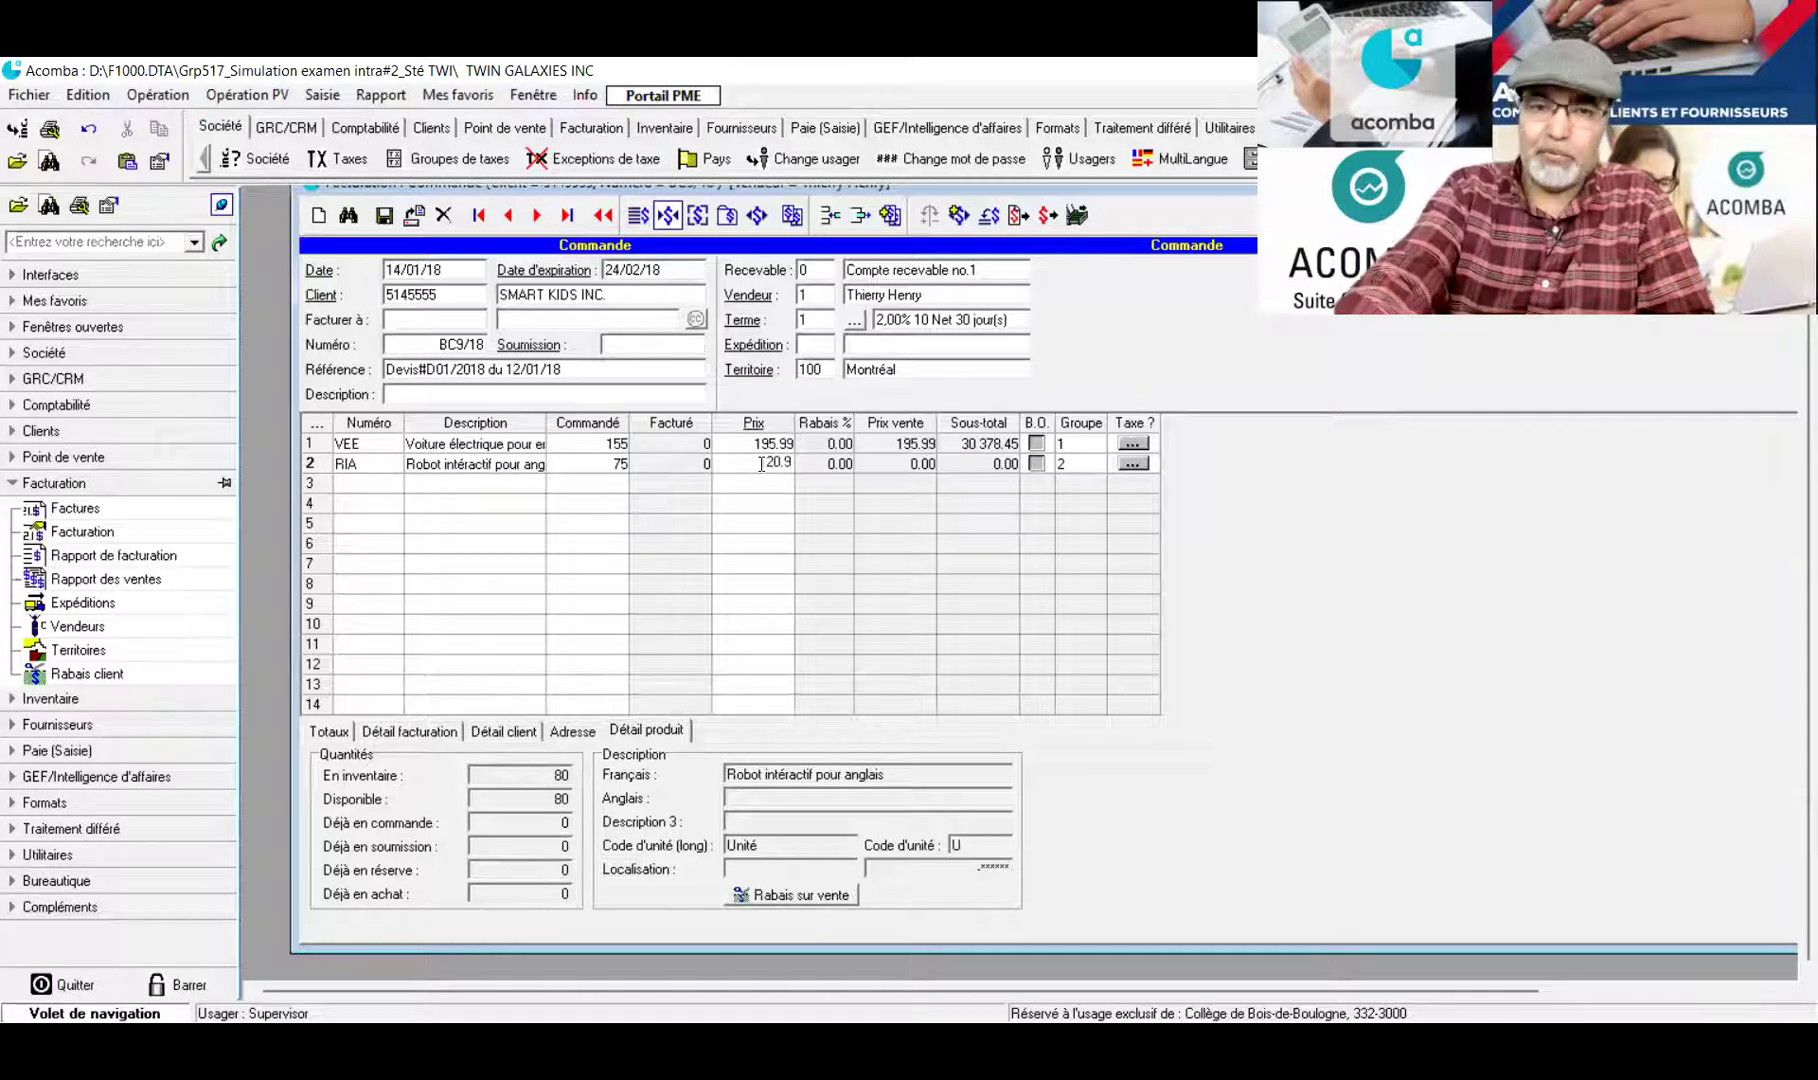
type("9")
left_click(364, 486)
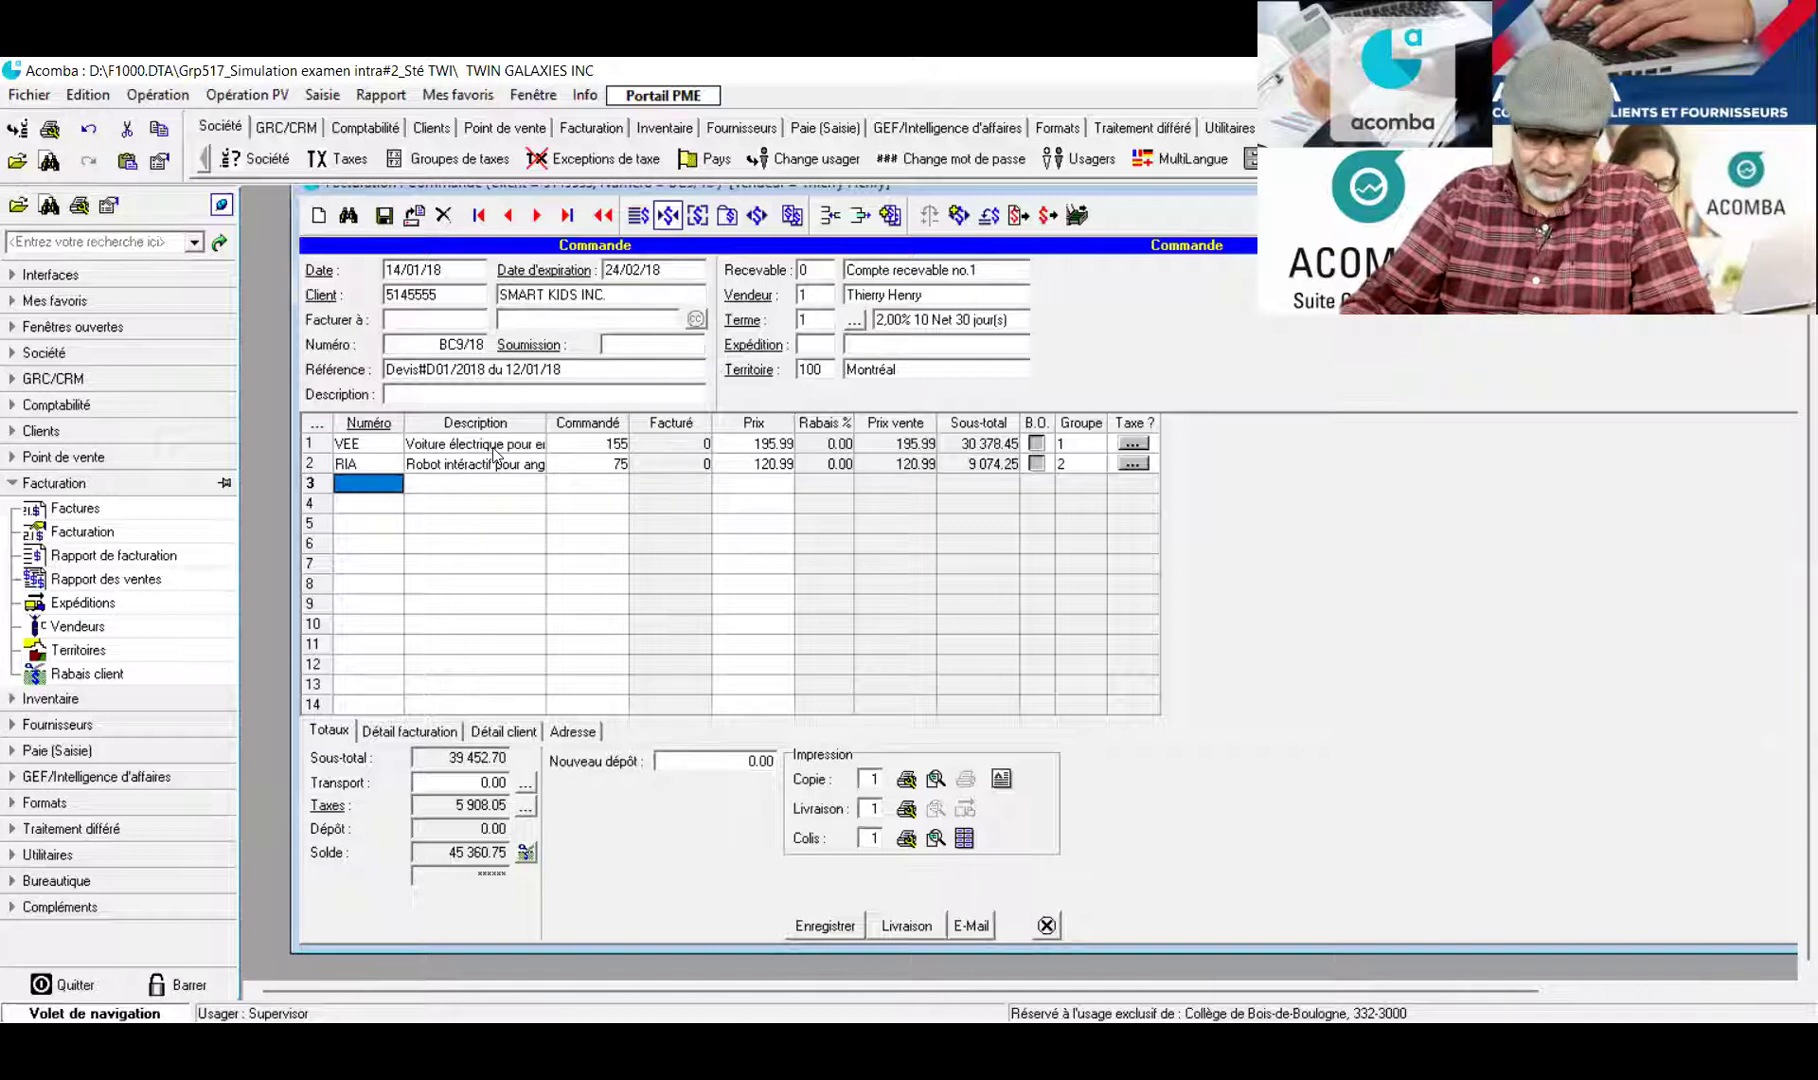
Review both order lines and display the order totals of 45 360.75
left_click(597, 447)
left_click(760, 445)
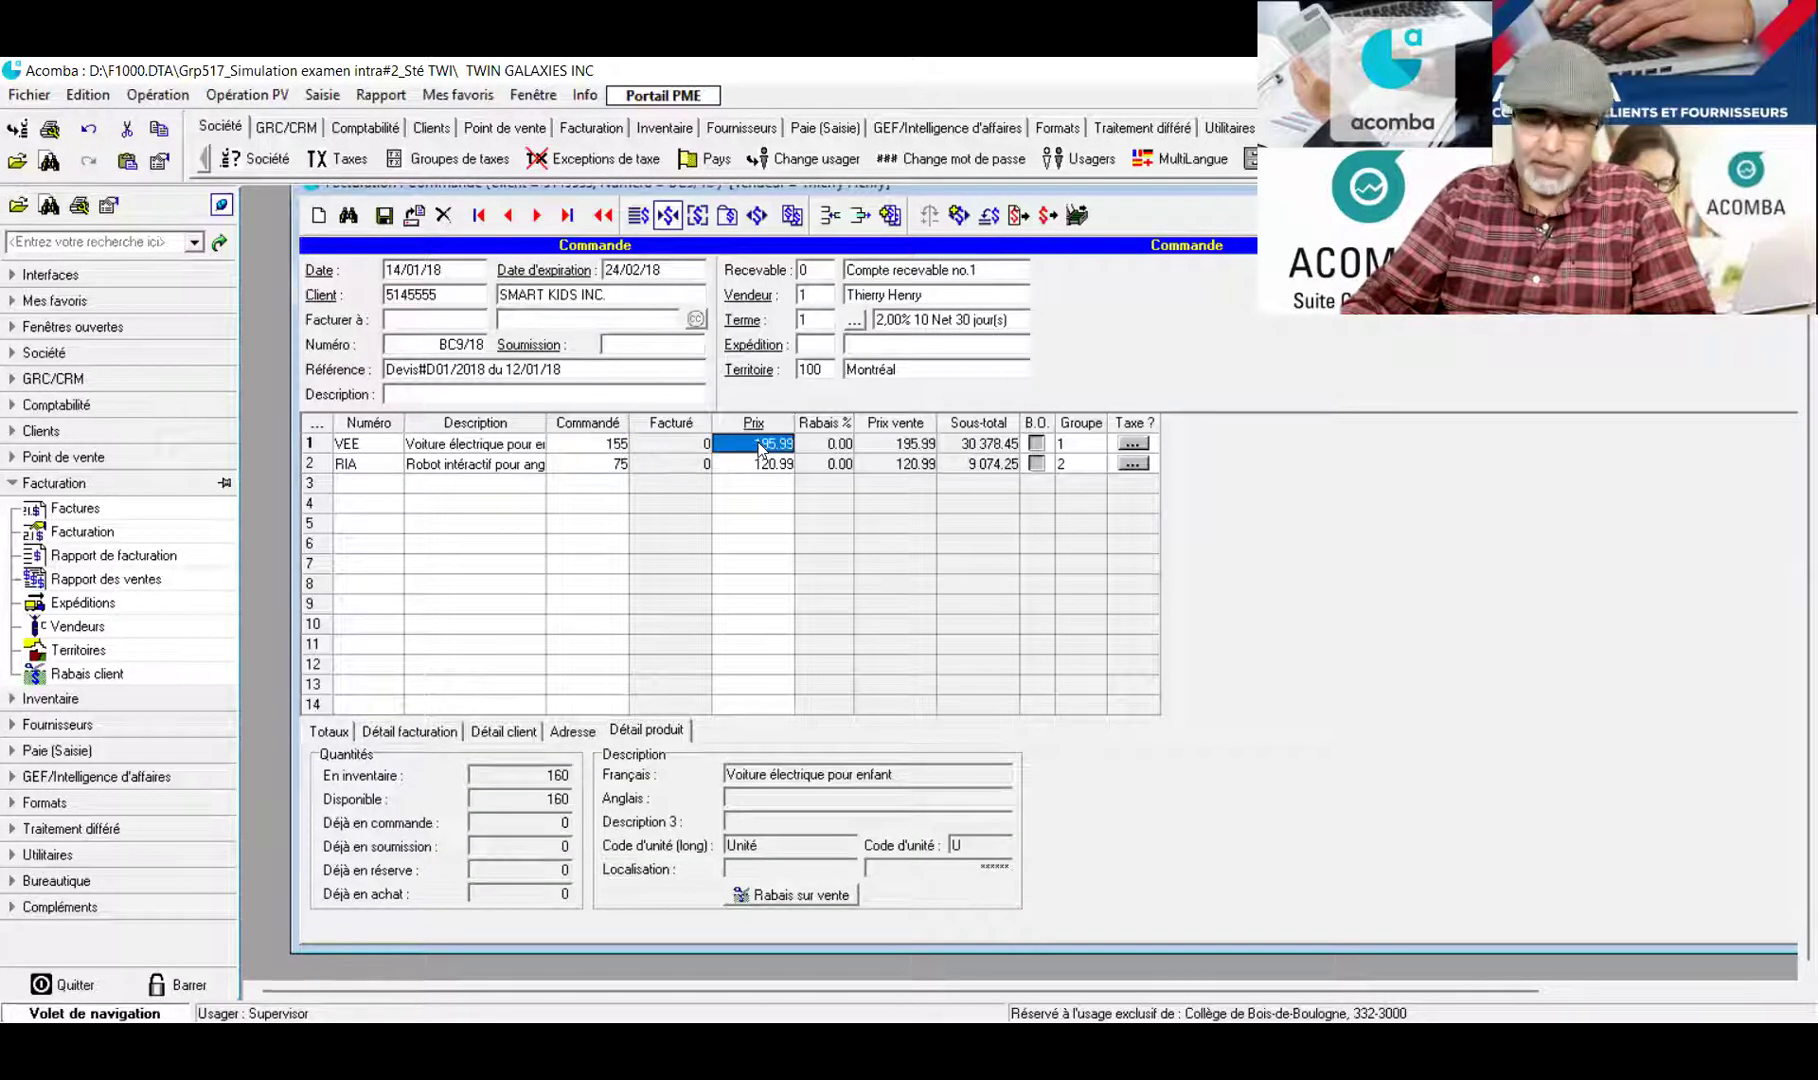
left_click(568, 467)
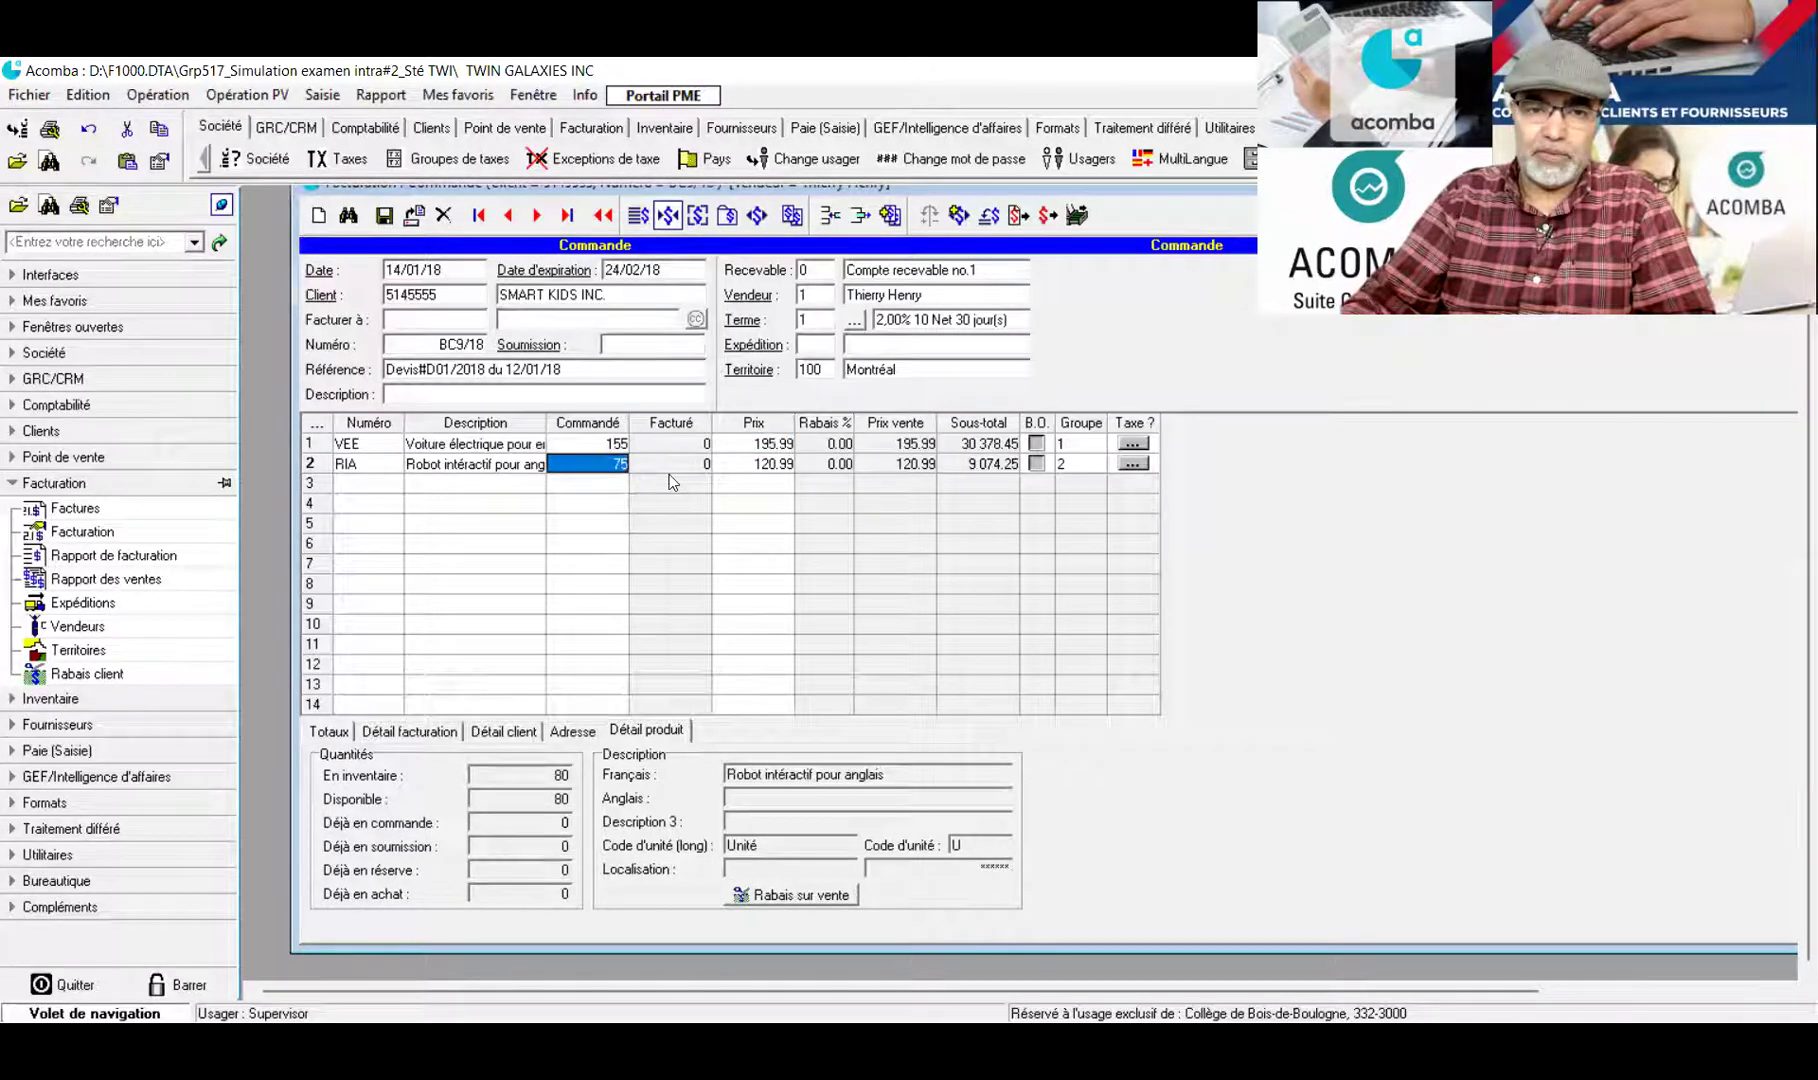
left_click(754, 484)
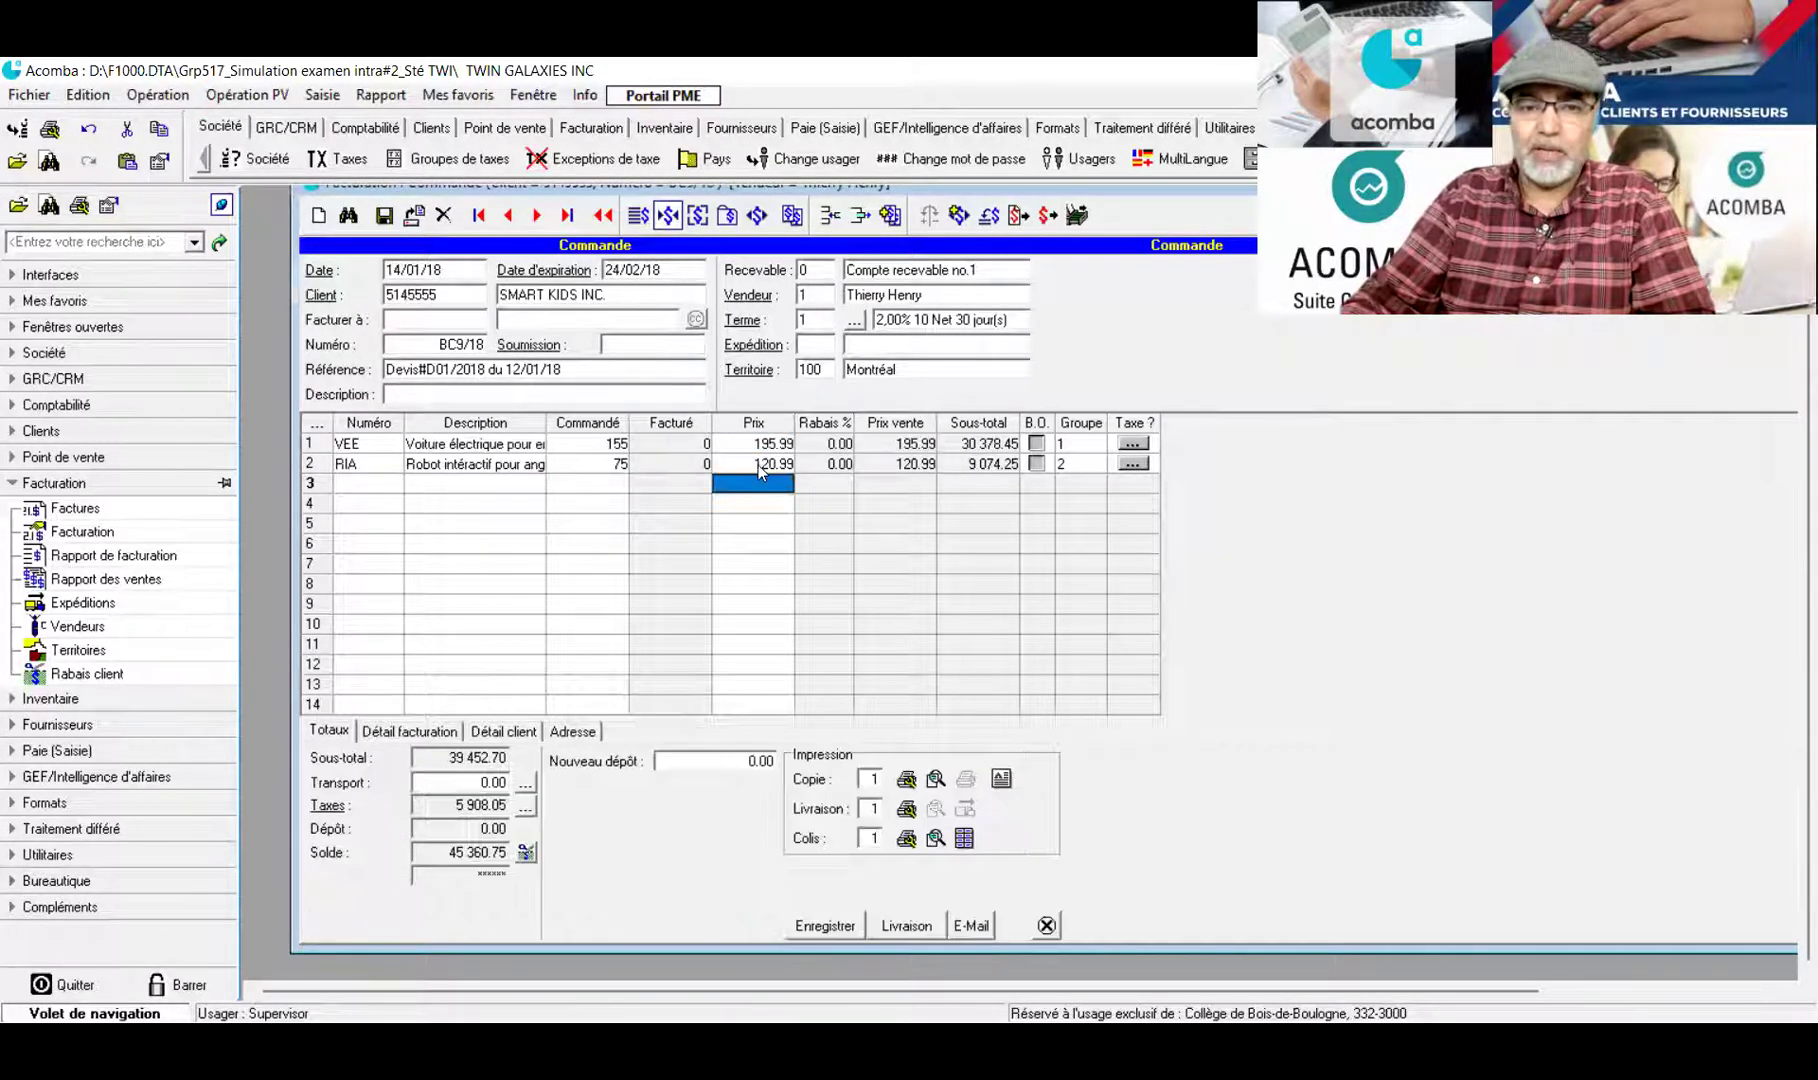
left_click(935, 780)
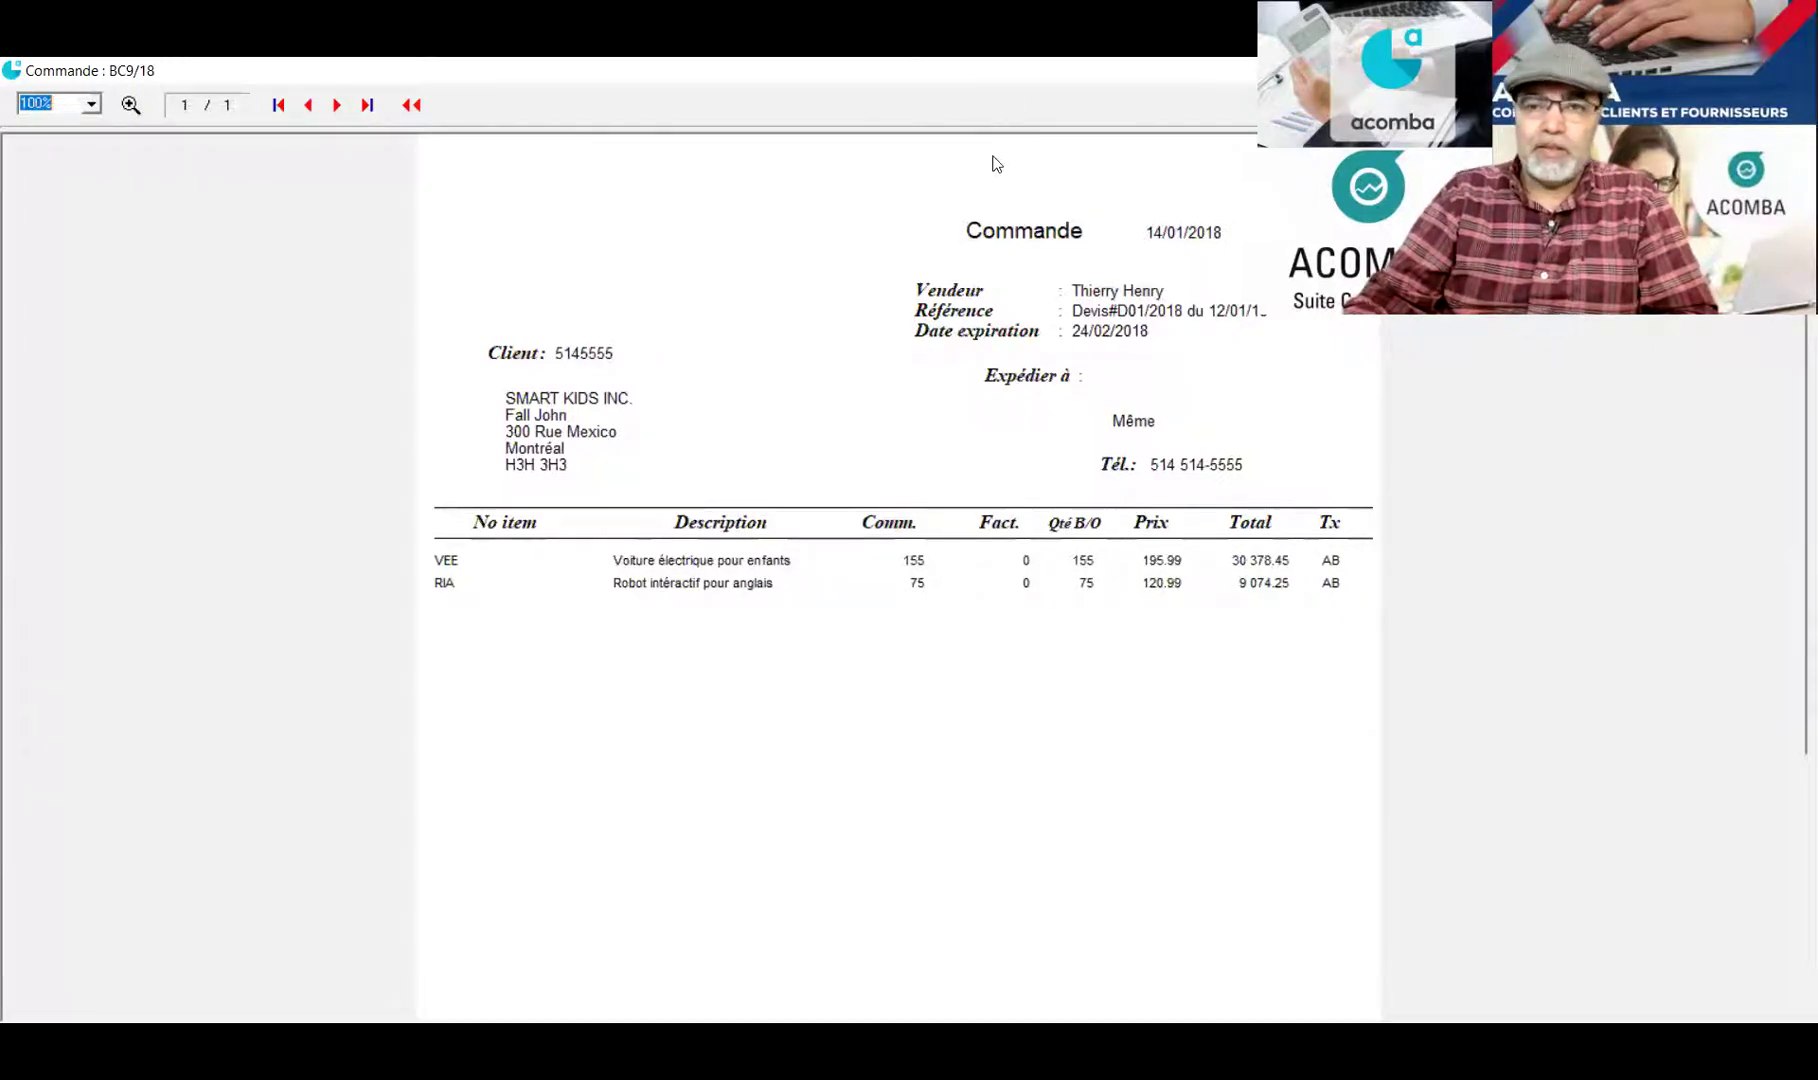
key("Escape")
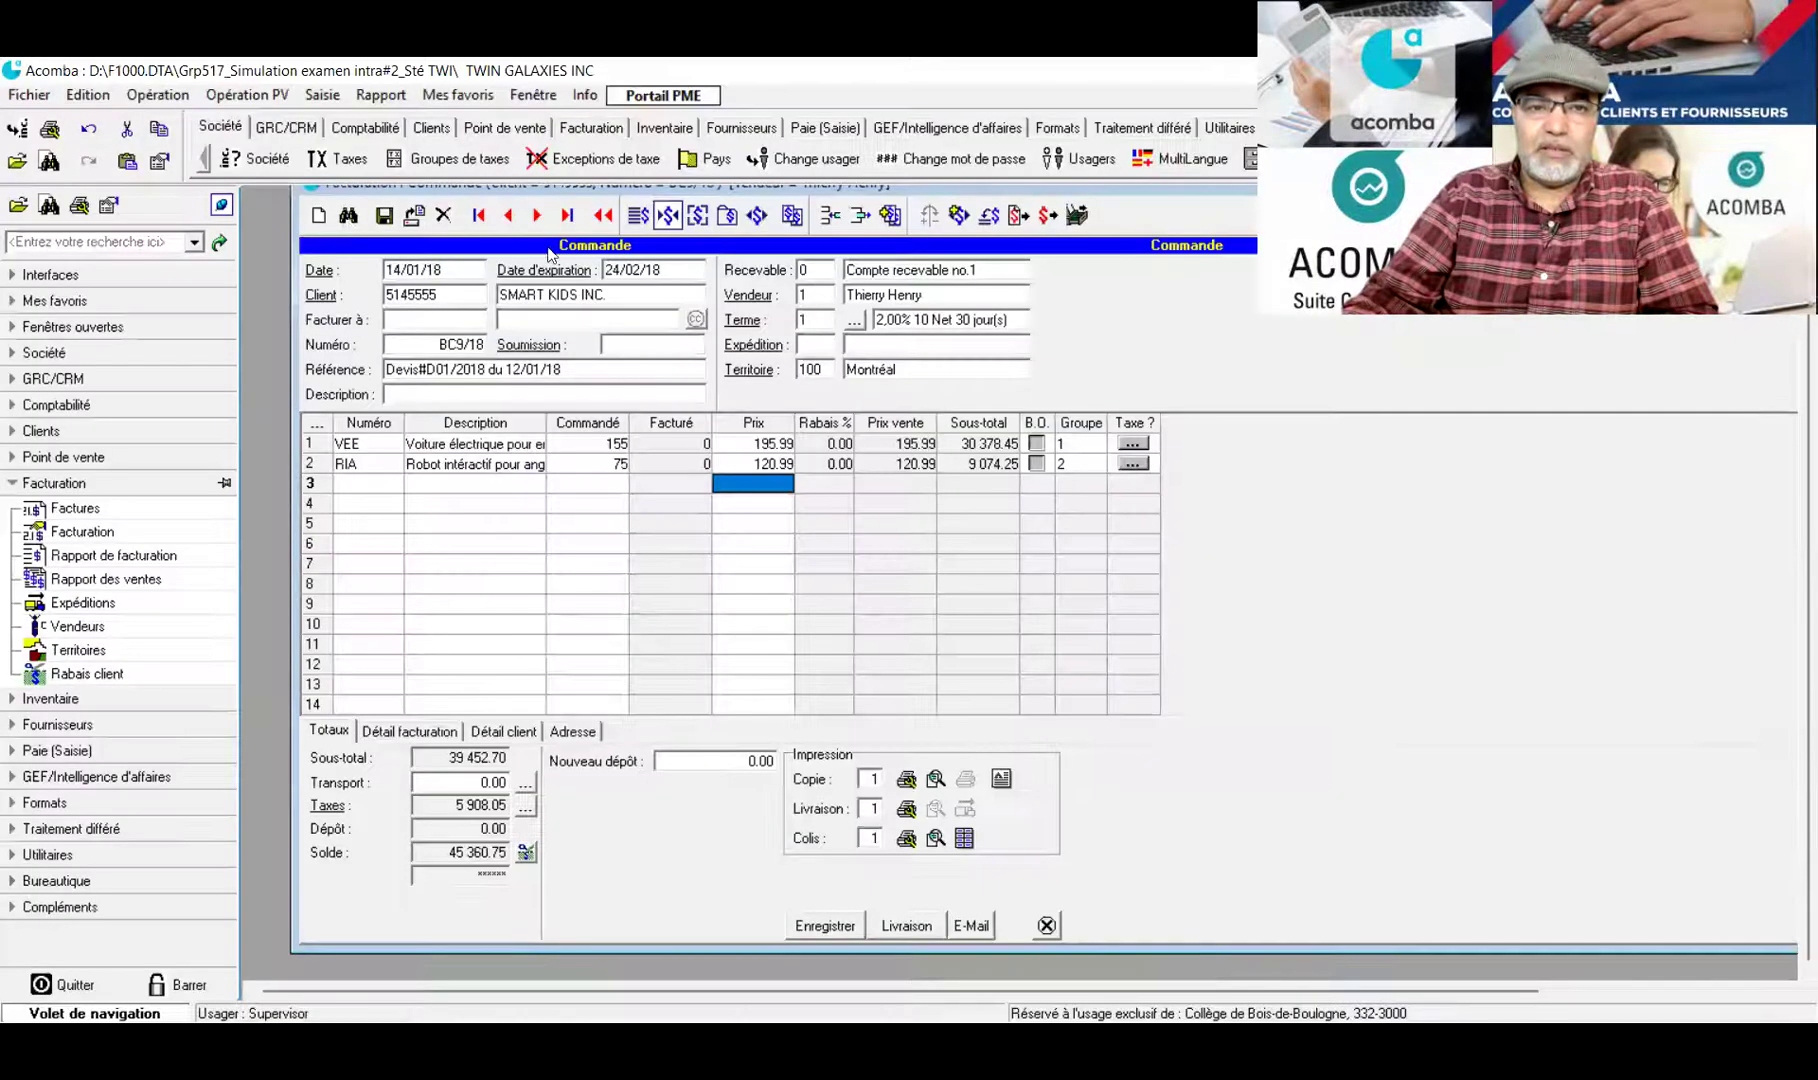
Save order BC9/18, close Facturation and reopen it on a blank form
left_click(383, 217)
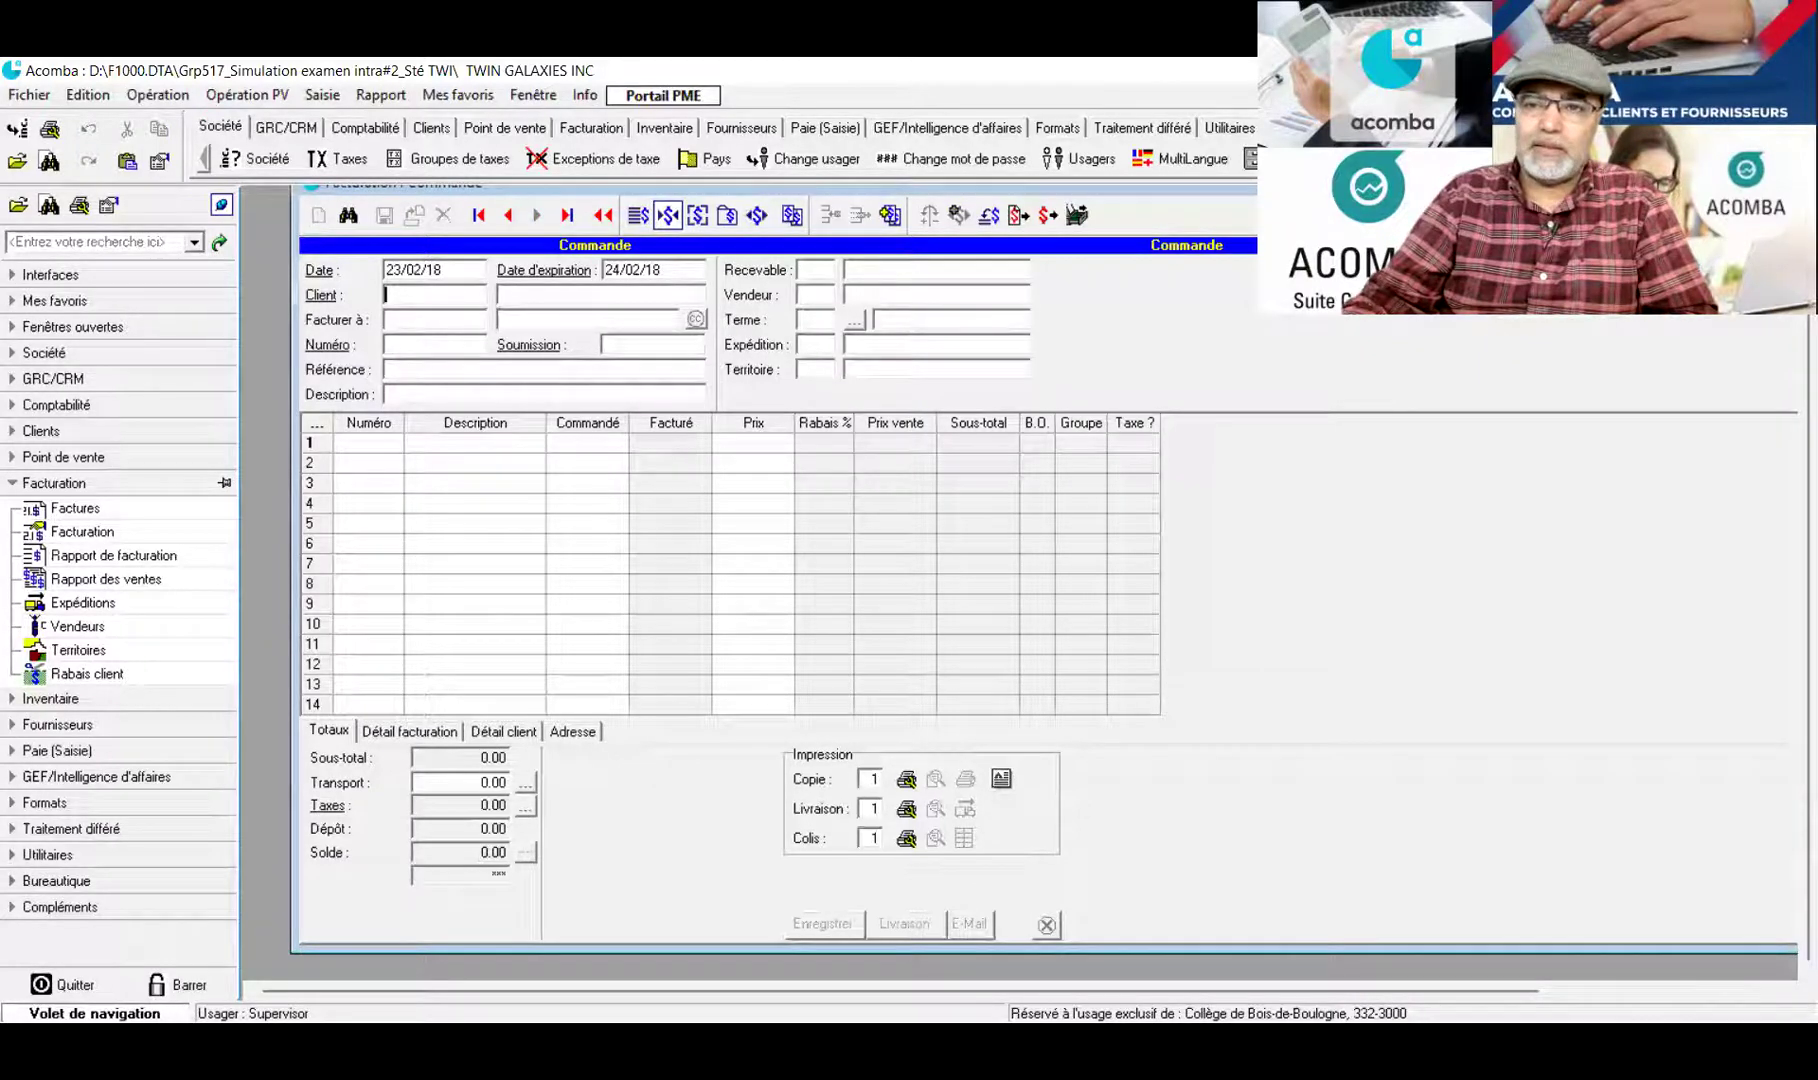
key("Escape")
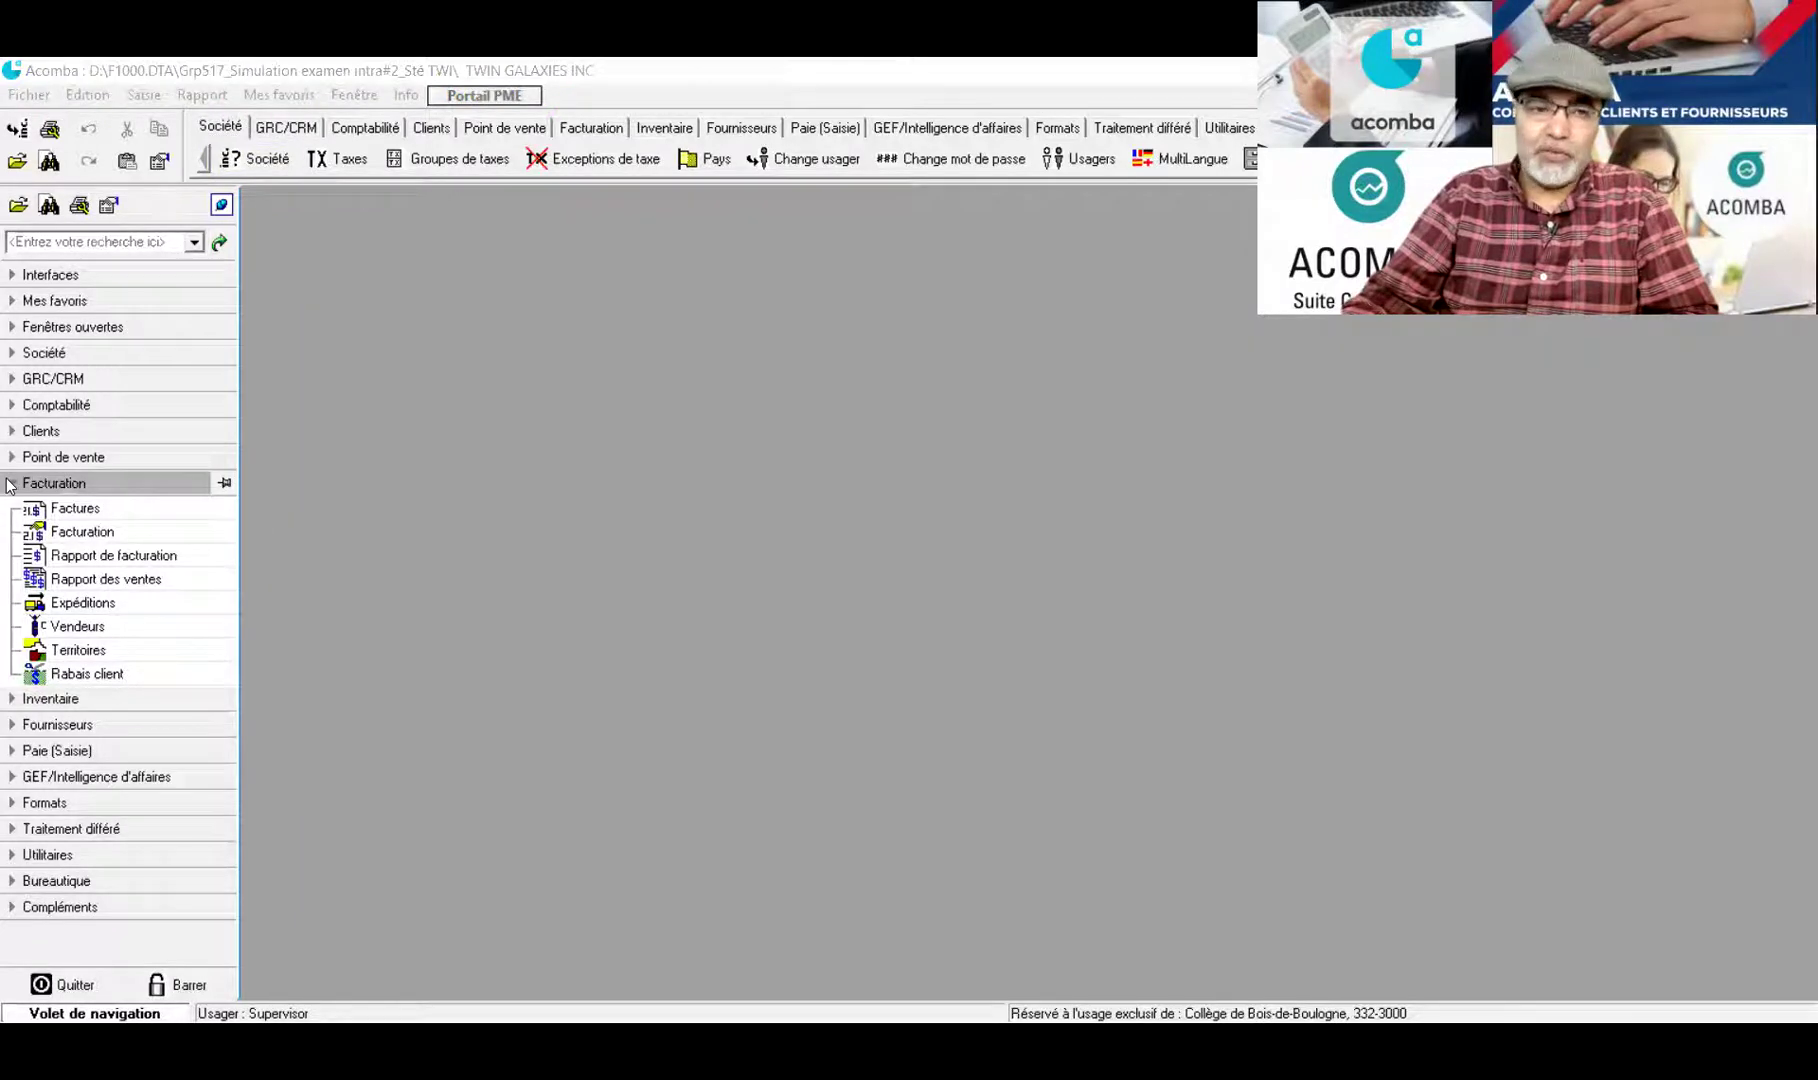
left_click(44, 532)
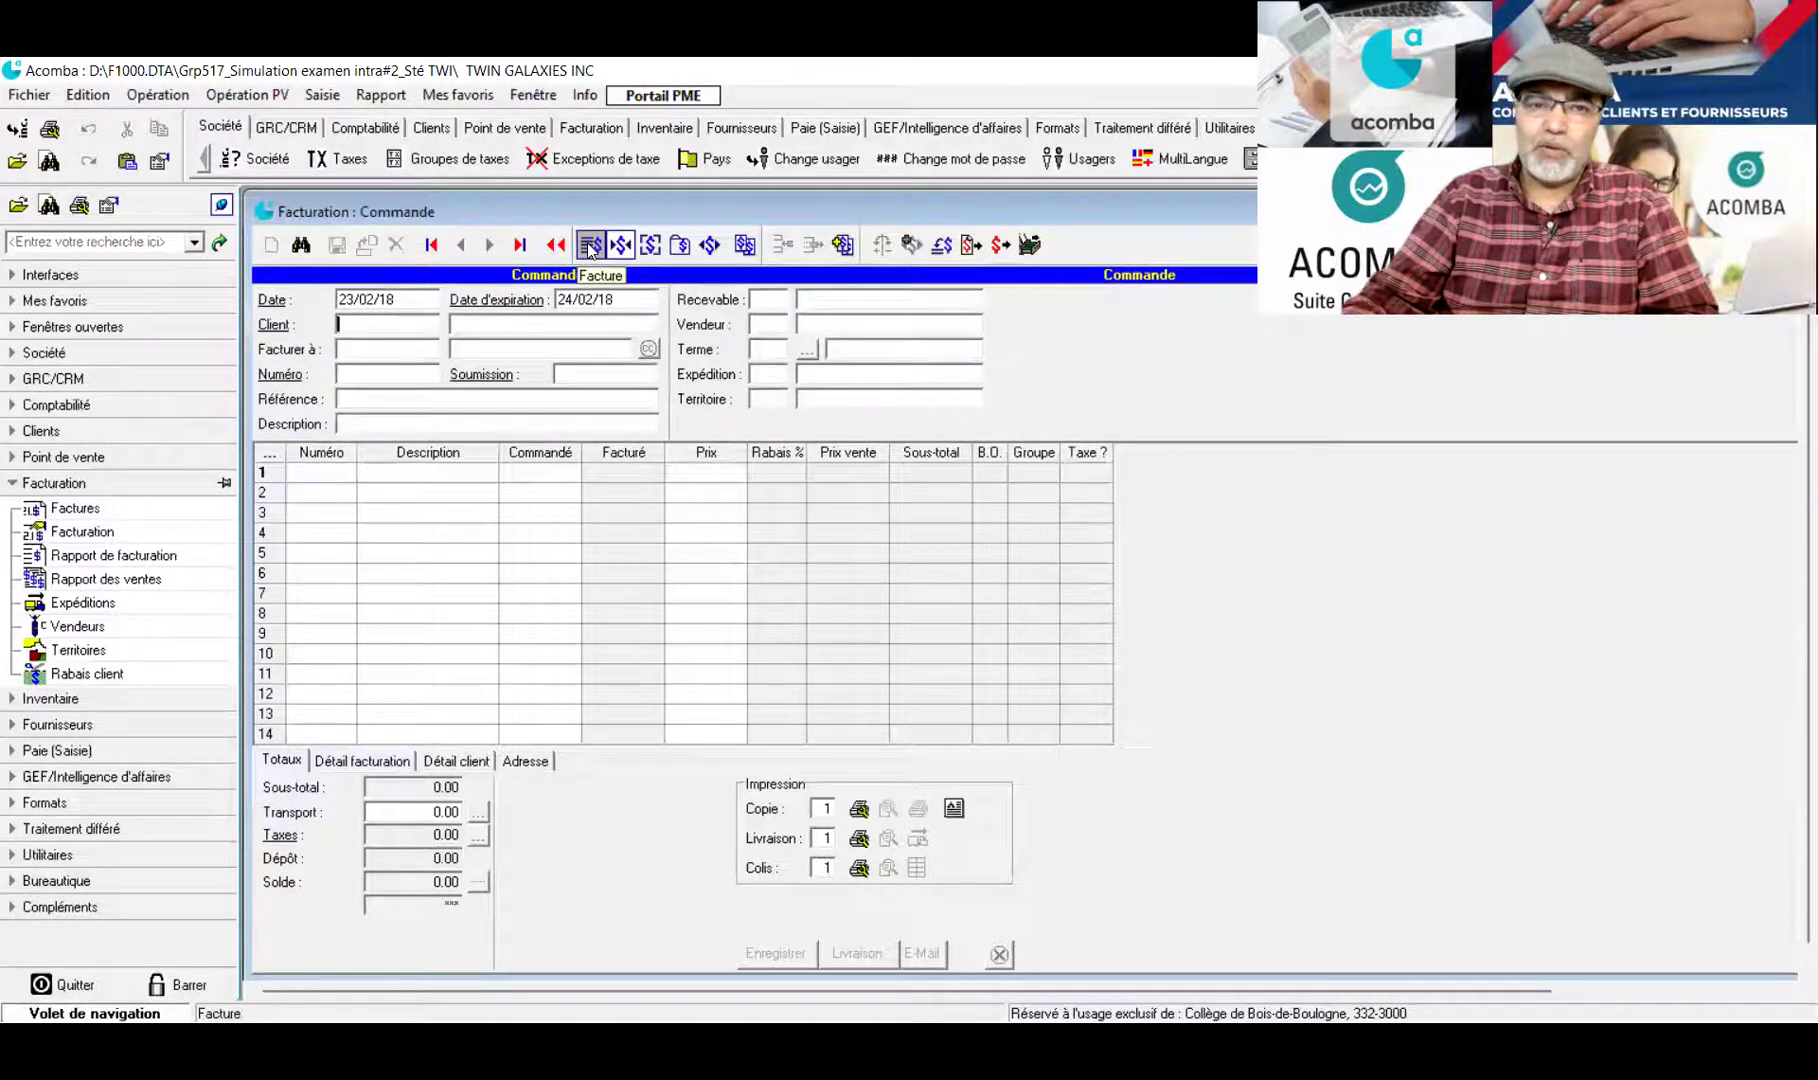
Make the form an invoice dated 17/01/18 for SMART KIDS INC., dismissing the open-orders notice
left_click(587, 246)
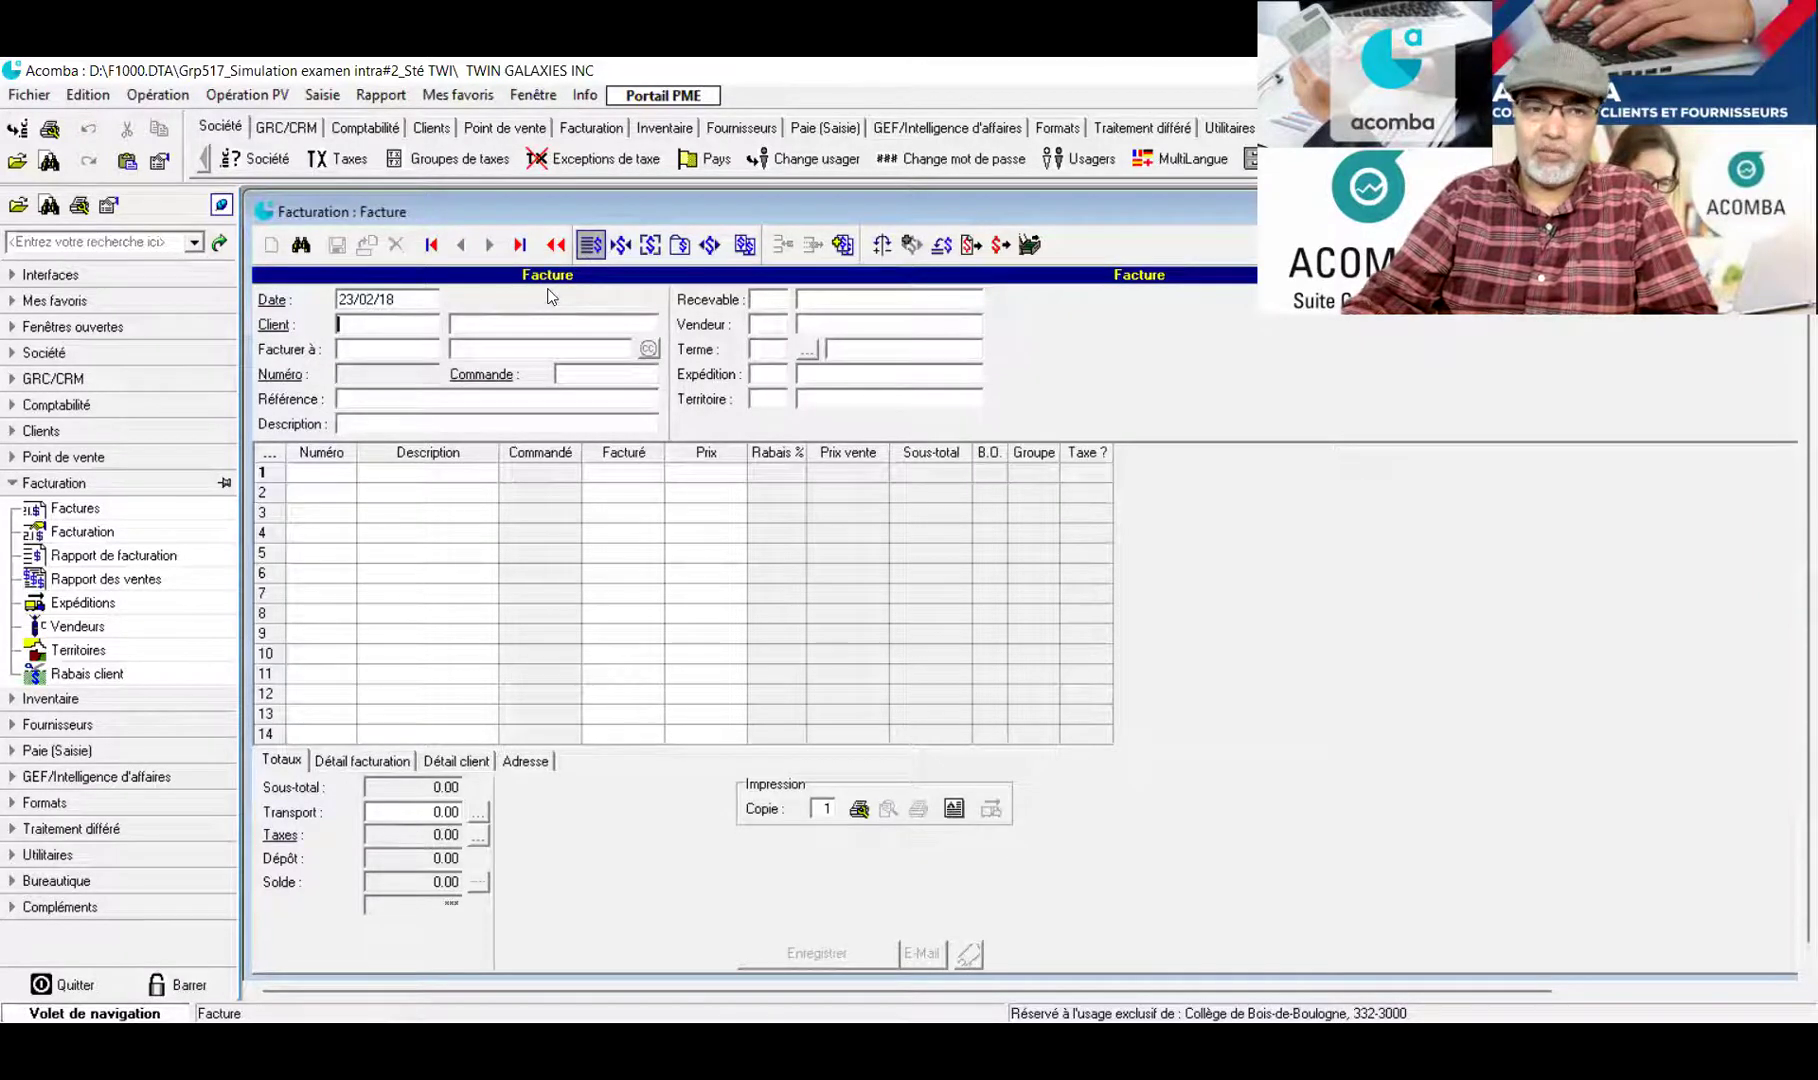
left_click_drag(377, 301, 339, 301)
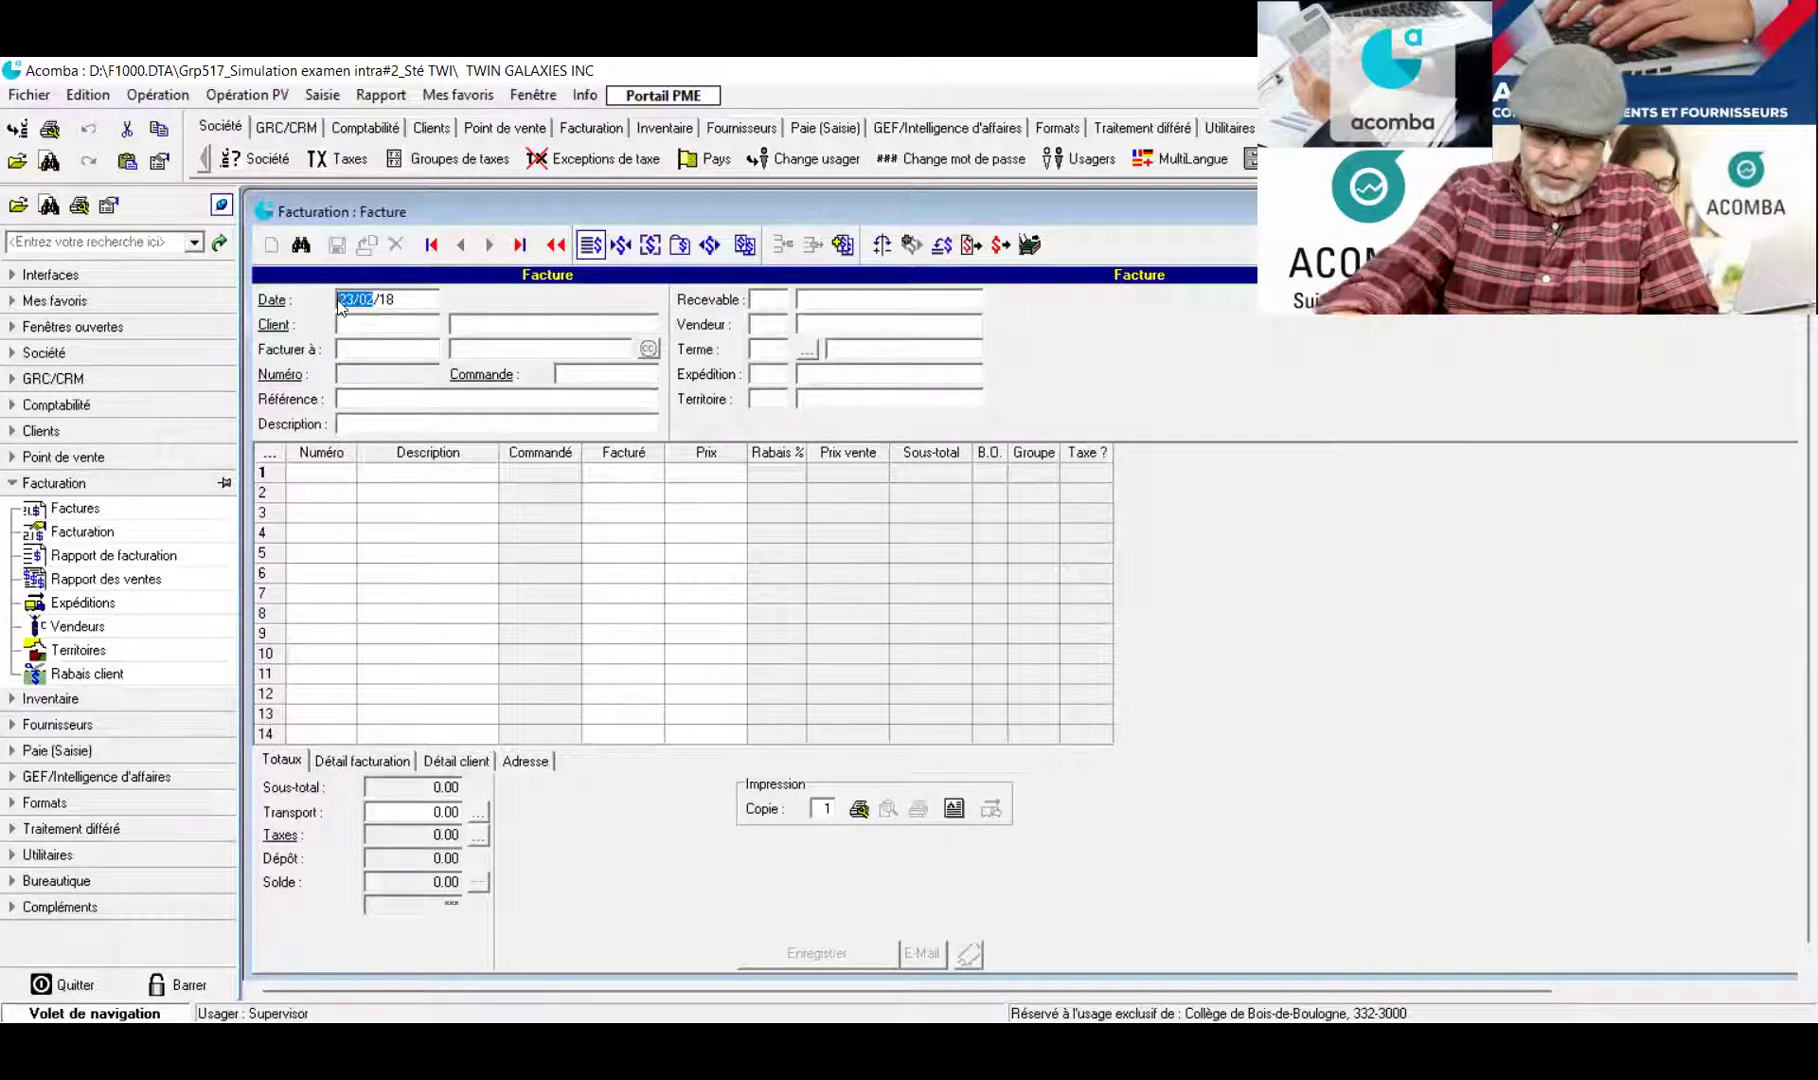
type("17/01")
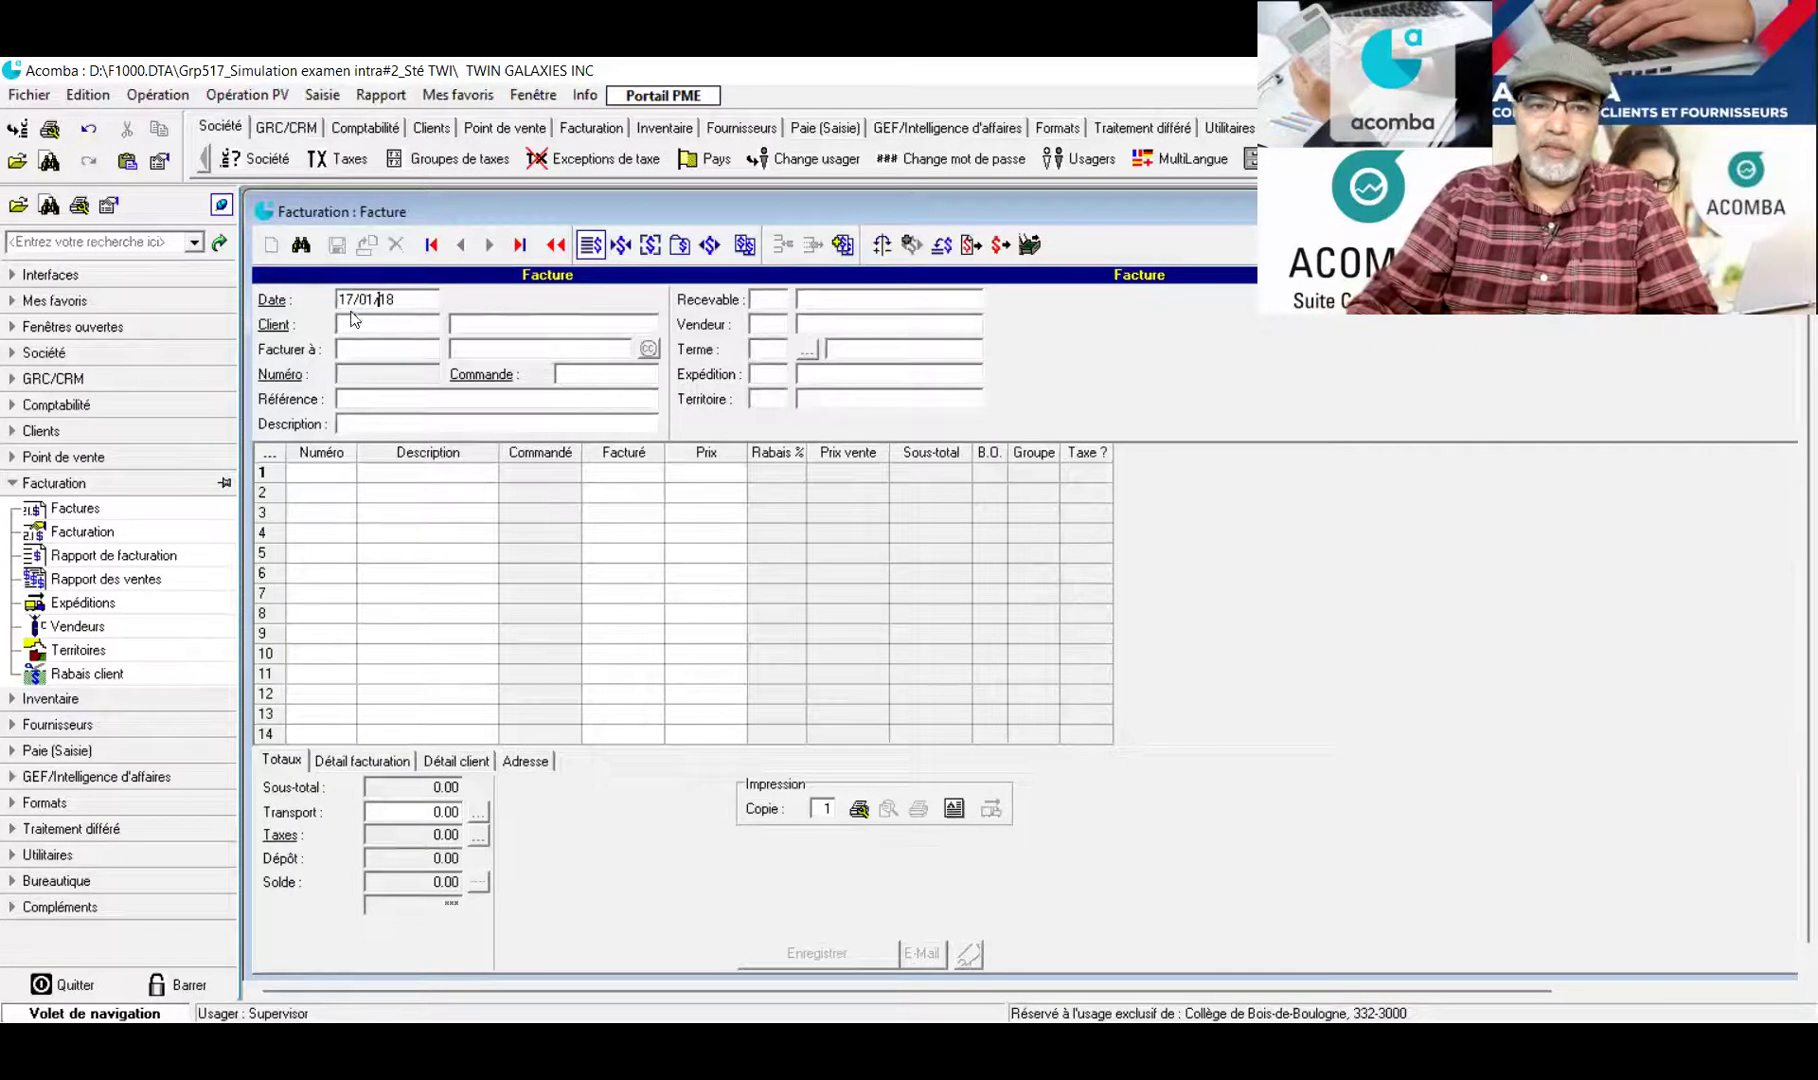
left_click(357, 316)
key("Return")
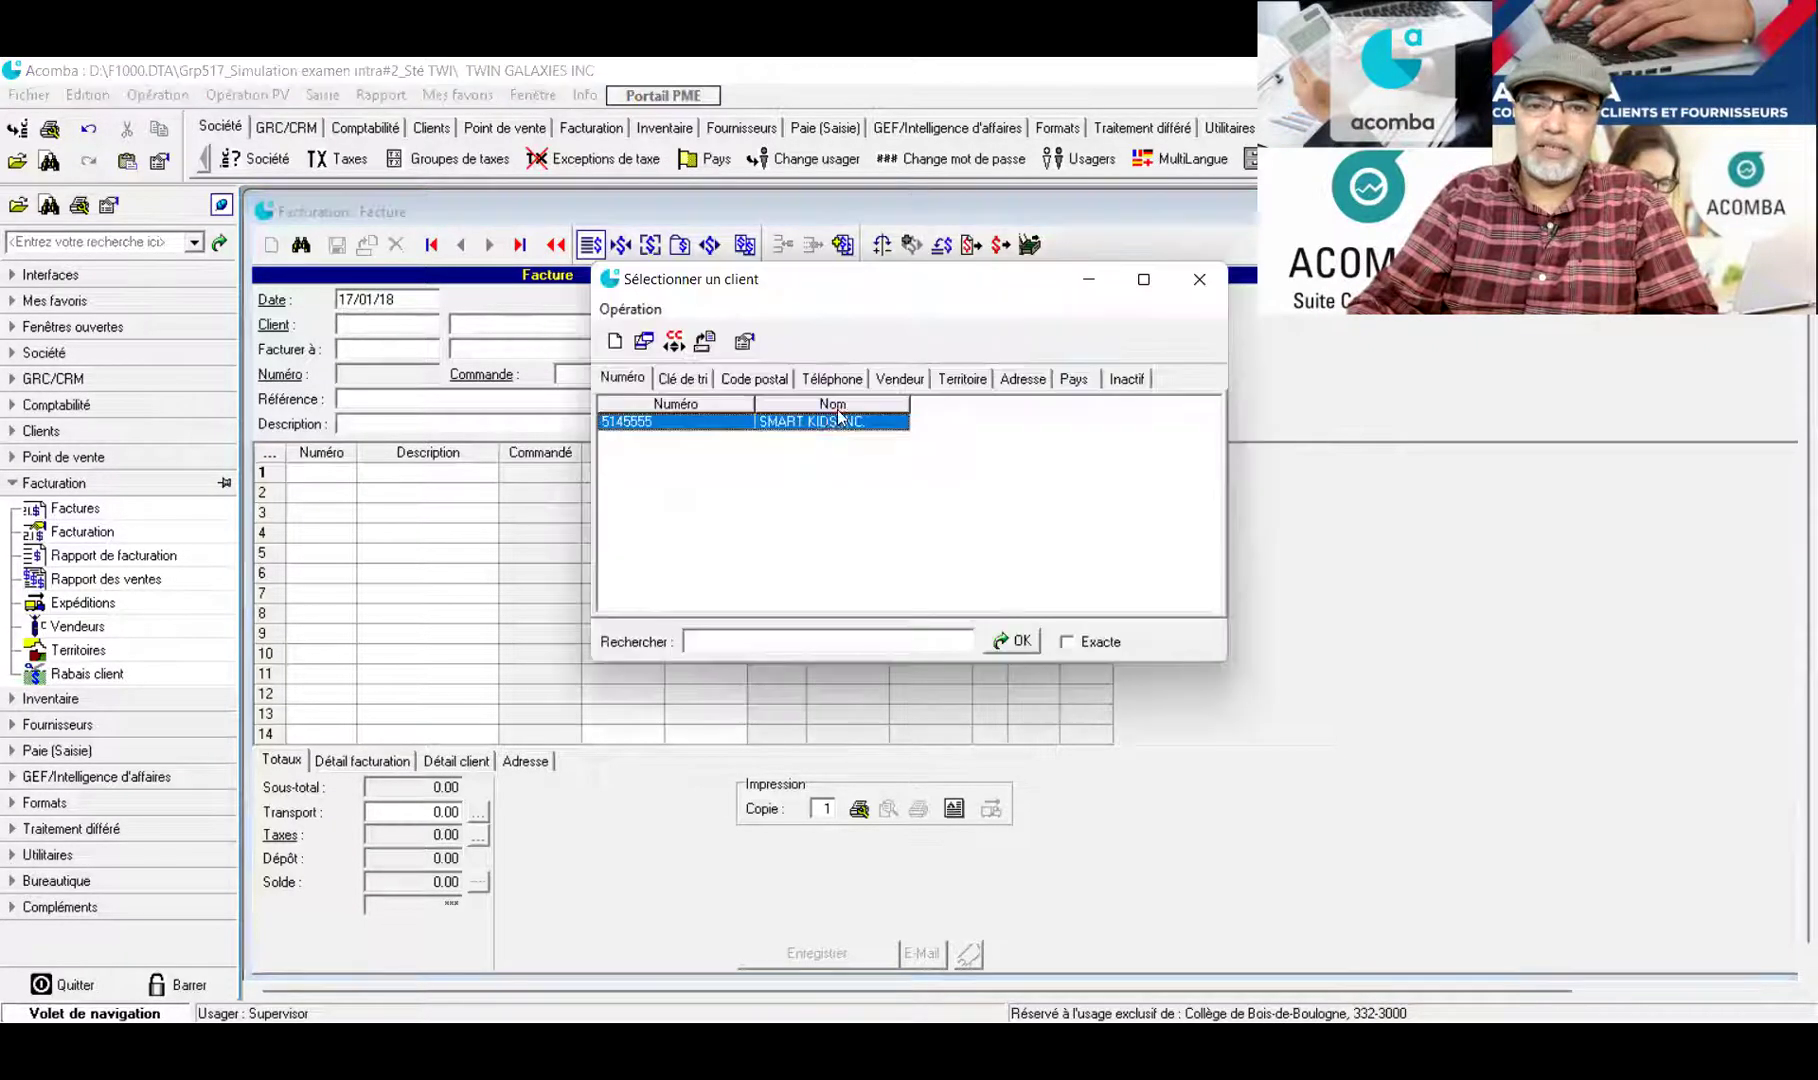
double_click(836, 422)
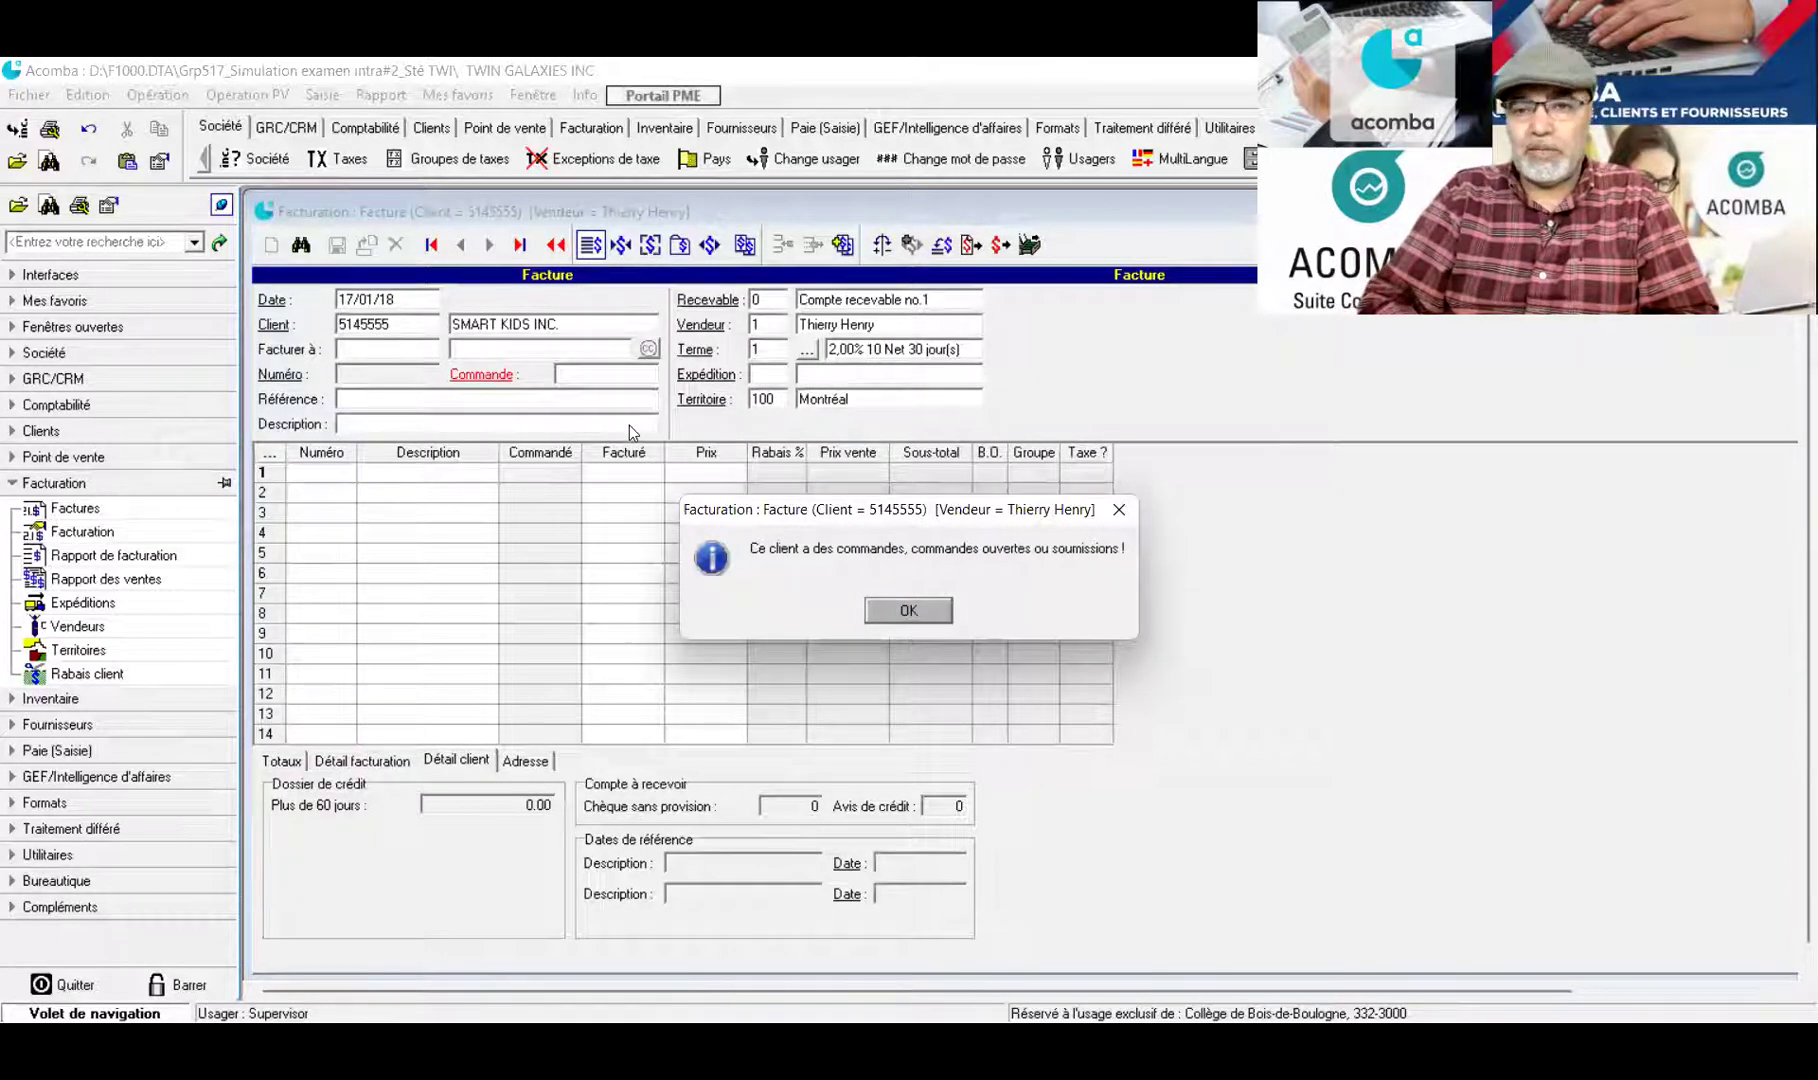
key("Return")
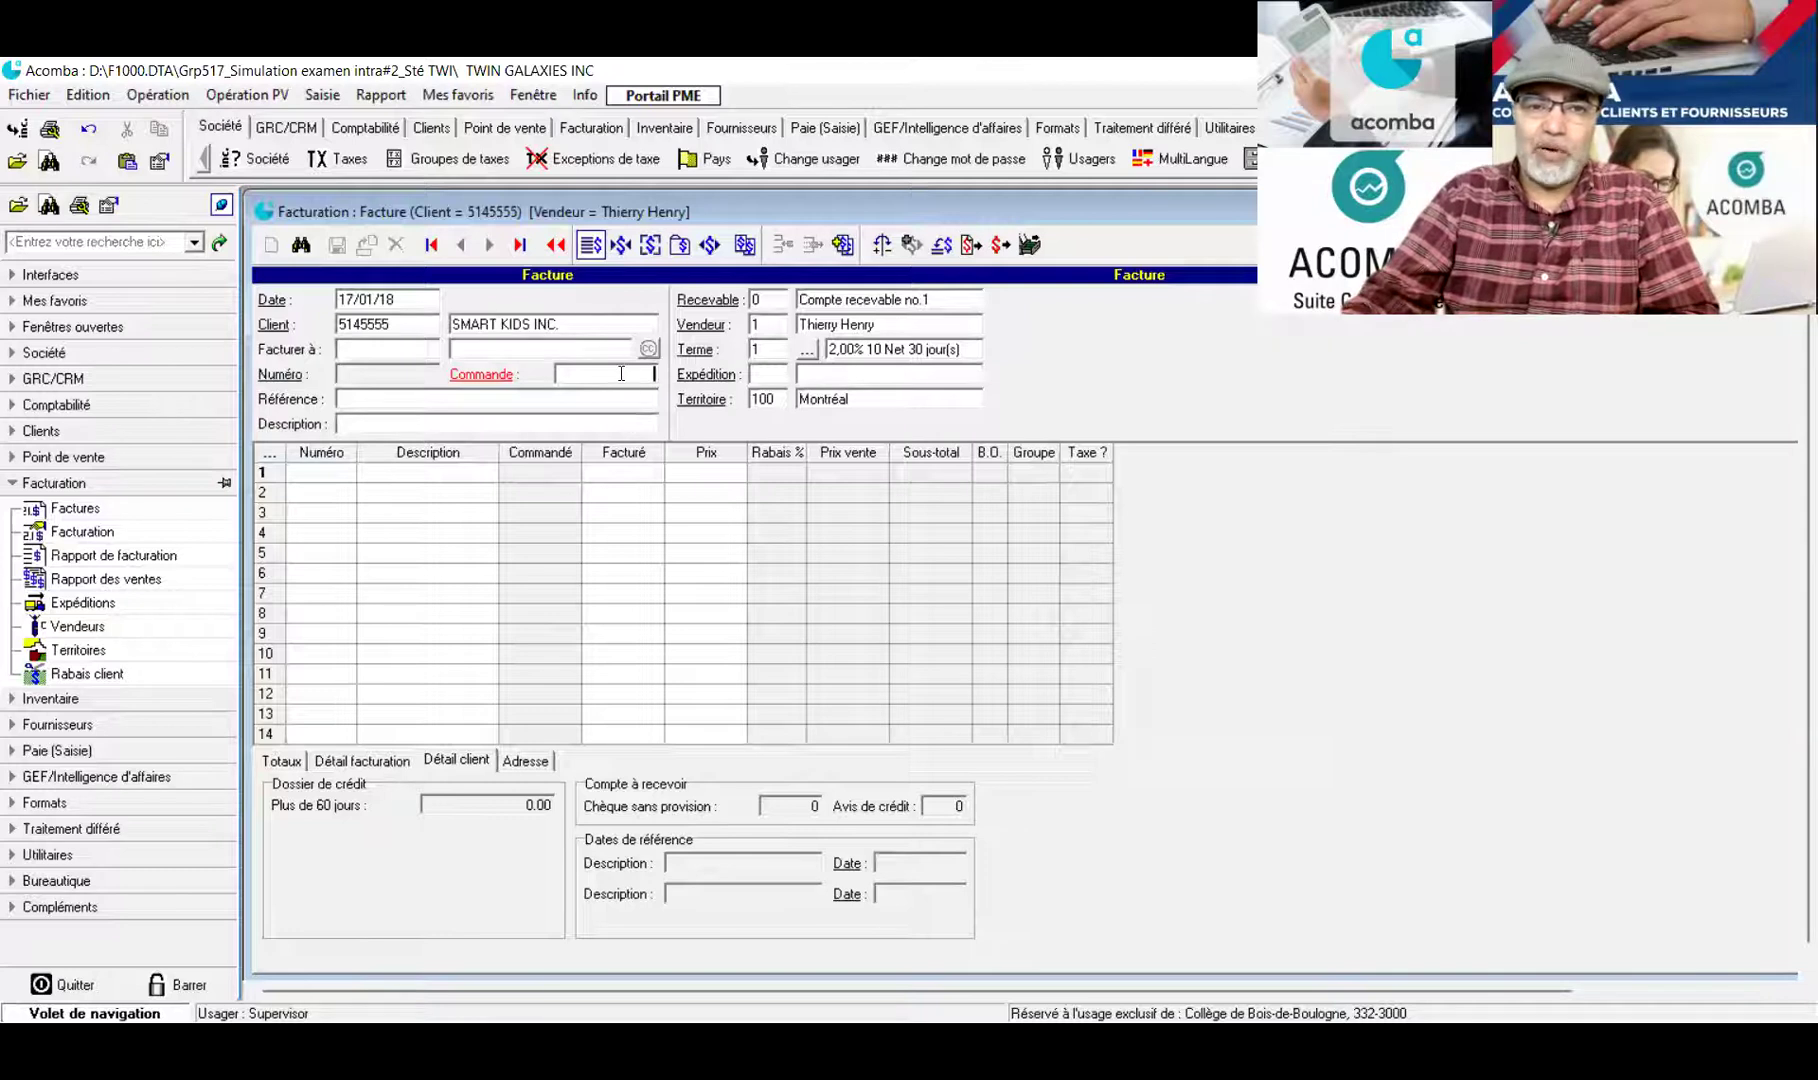
Load order BC9/18 and set billed quantities of 150 VEE and 75 RIA
double_click(620, 378)
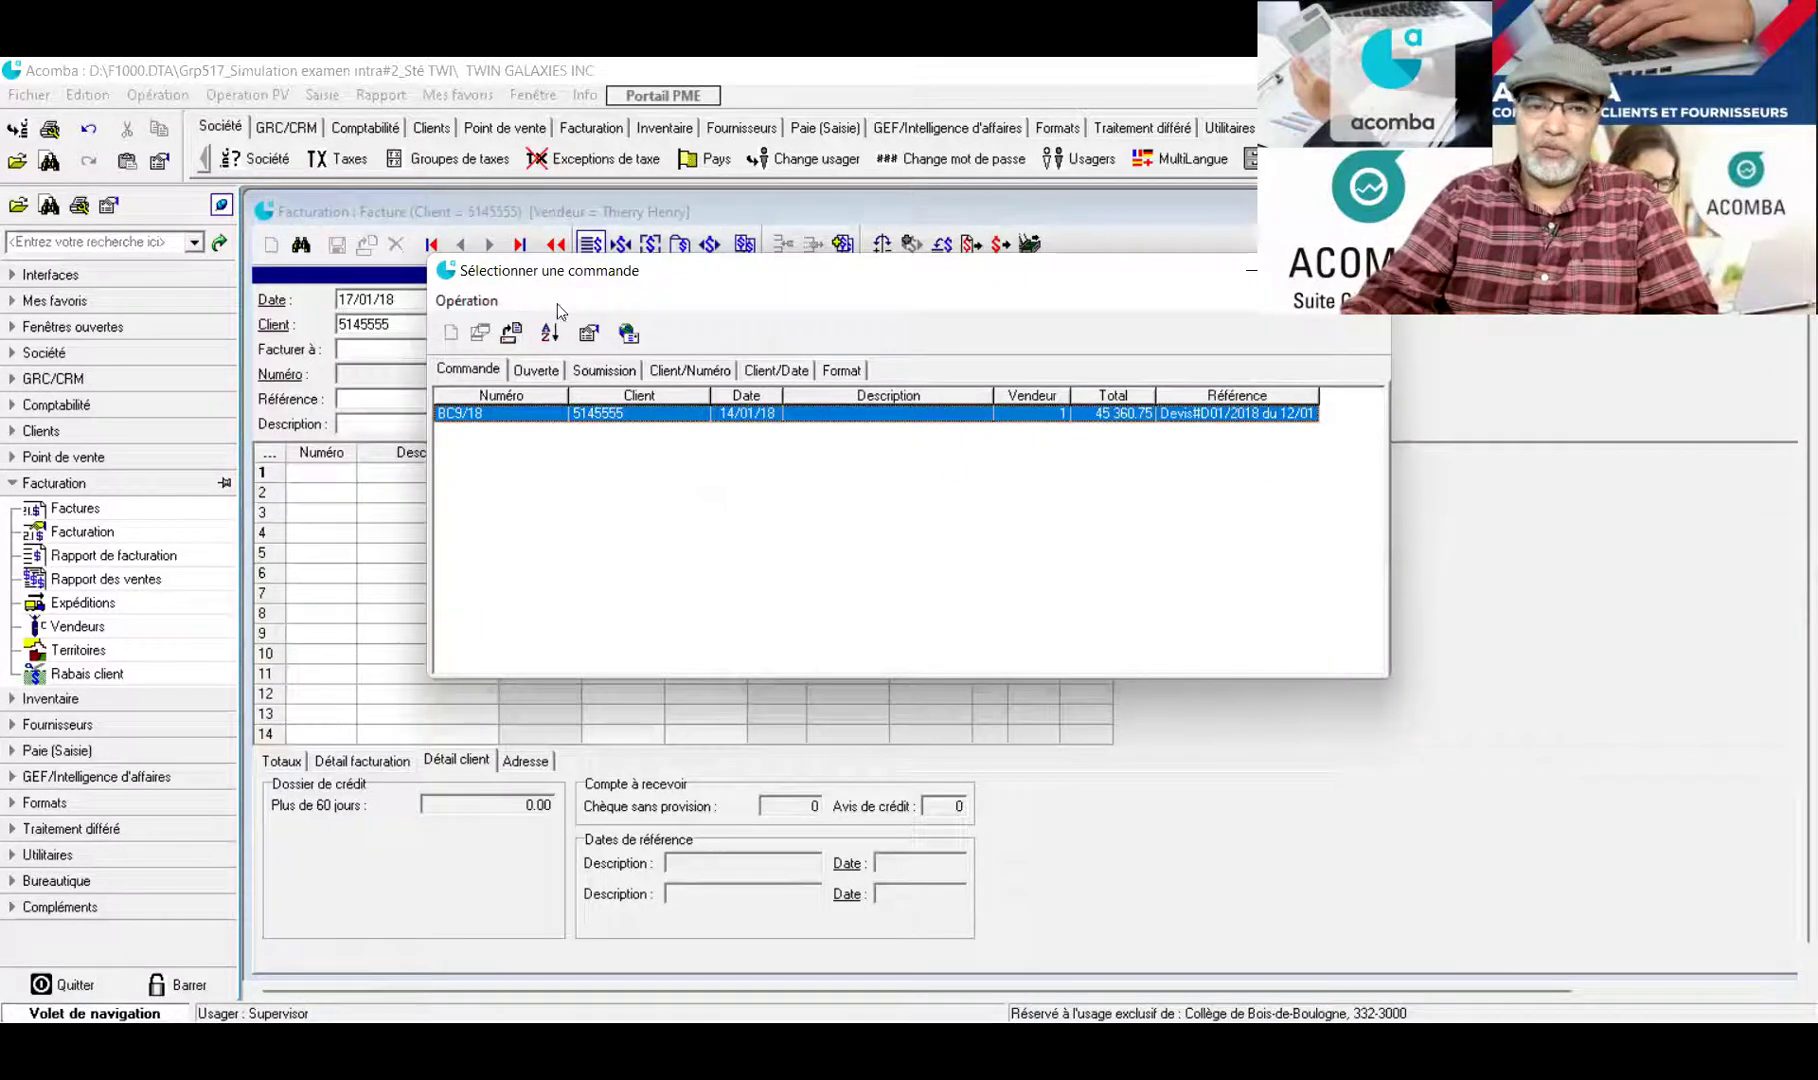
double_click(600, 414)
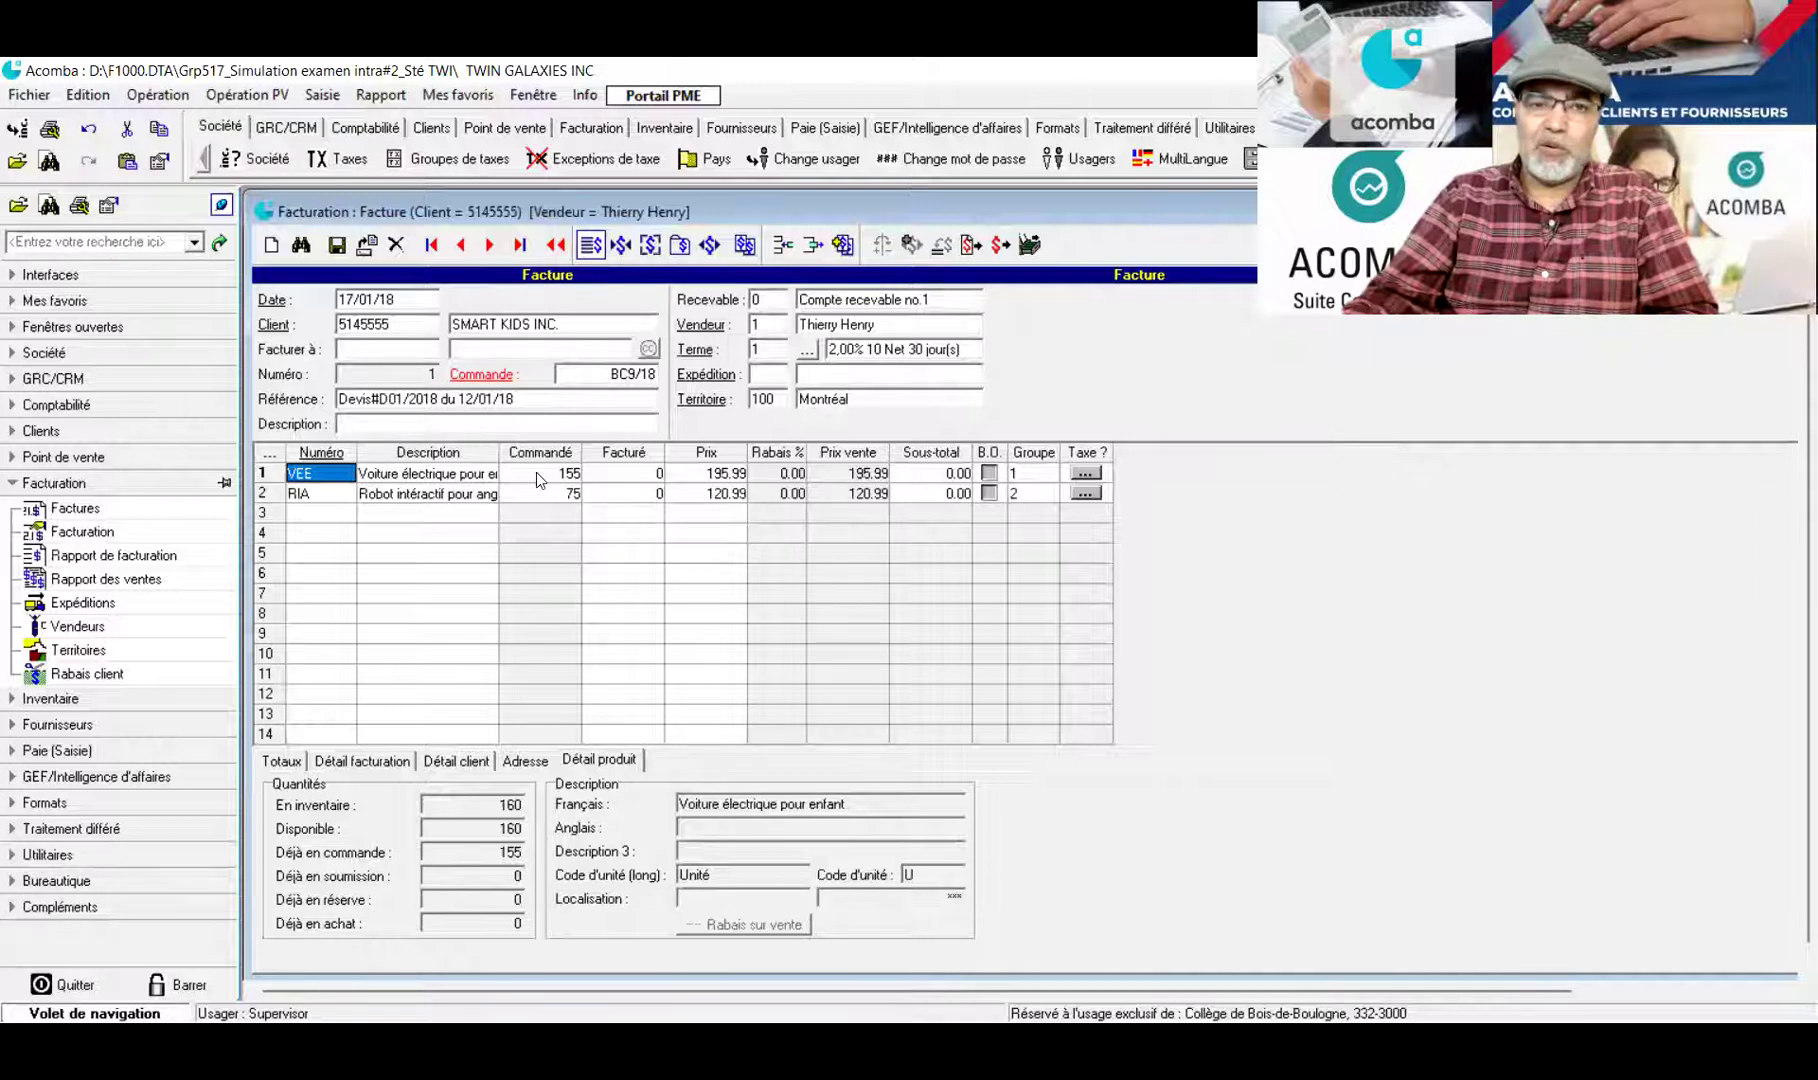
left_click(627, 477)
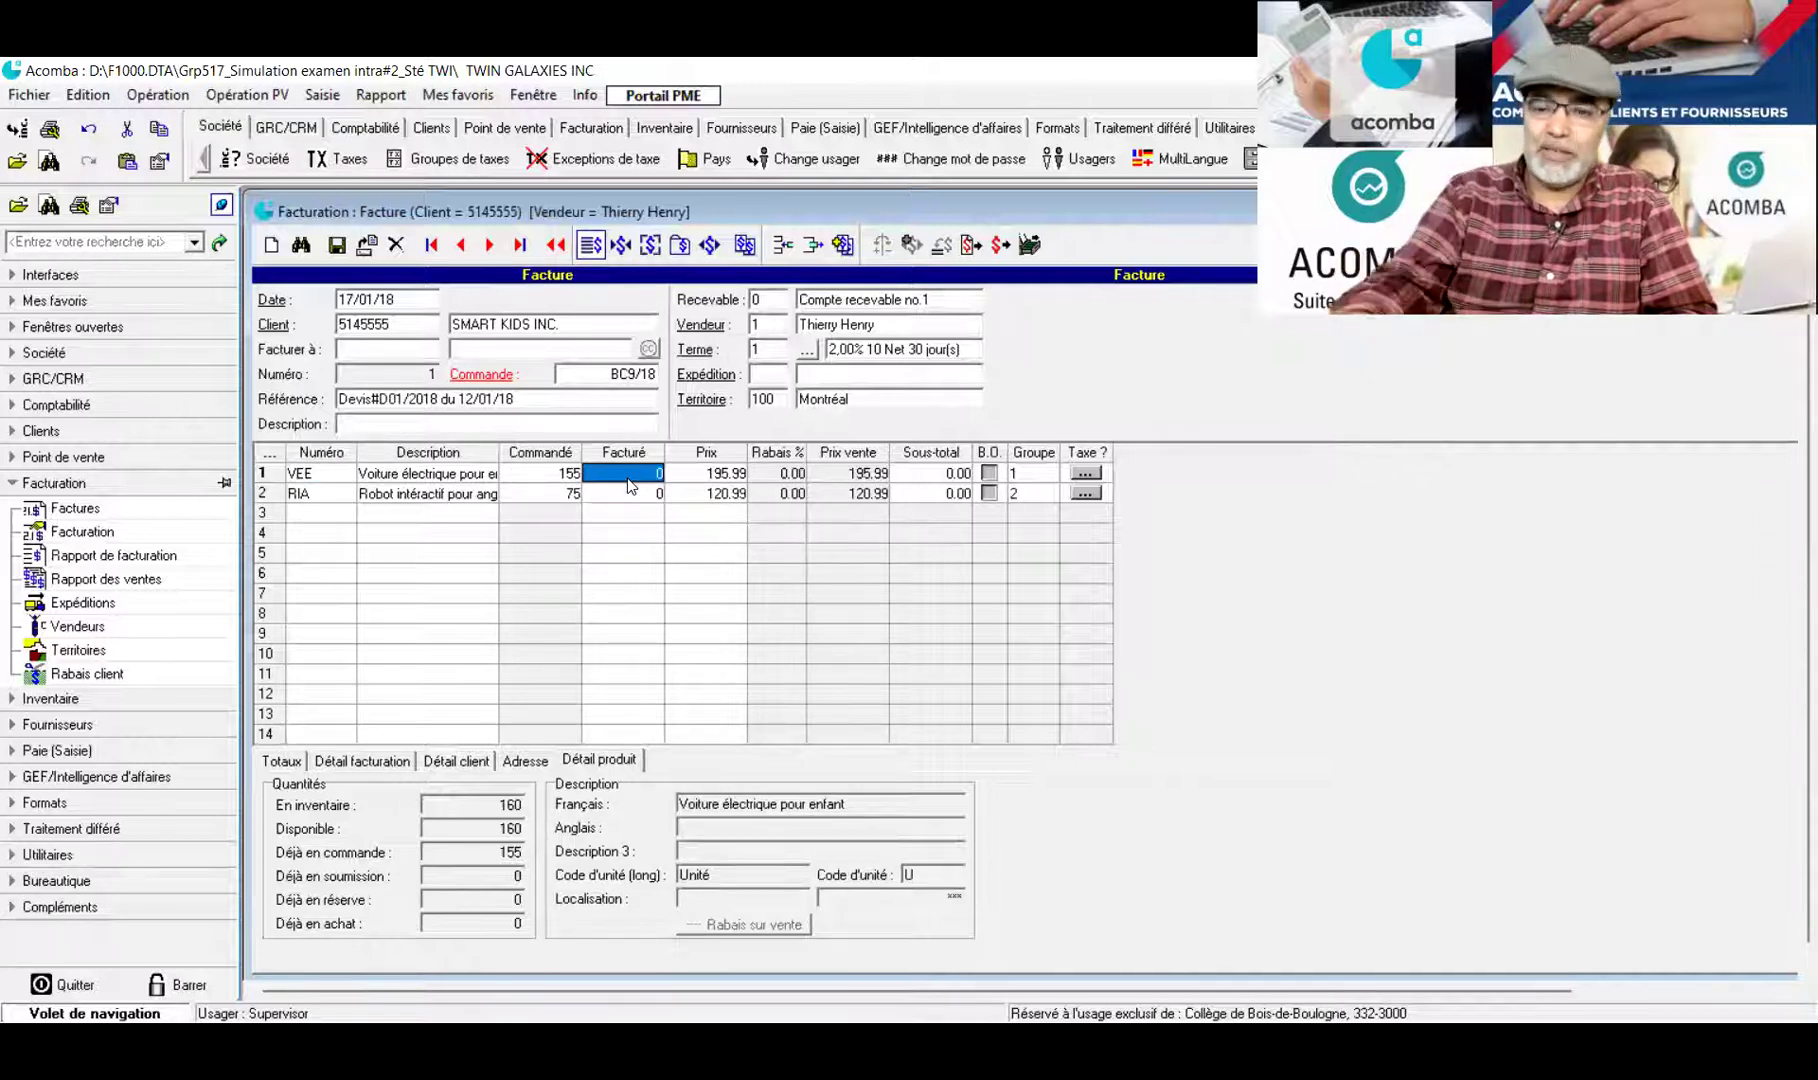
type("150")
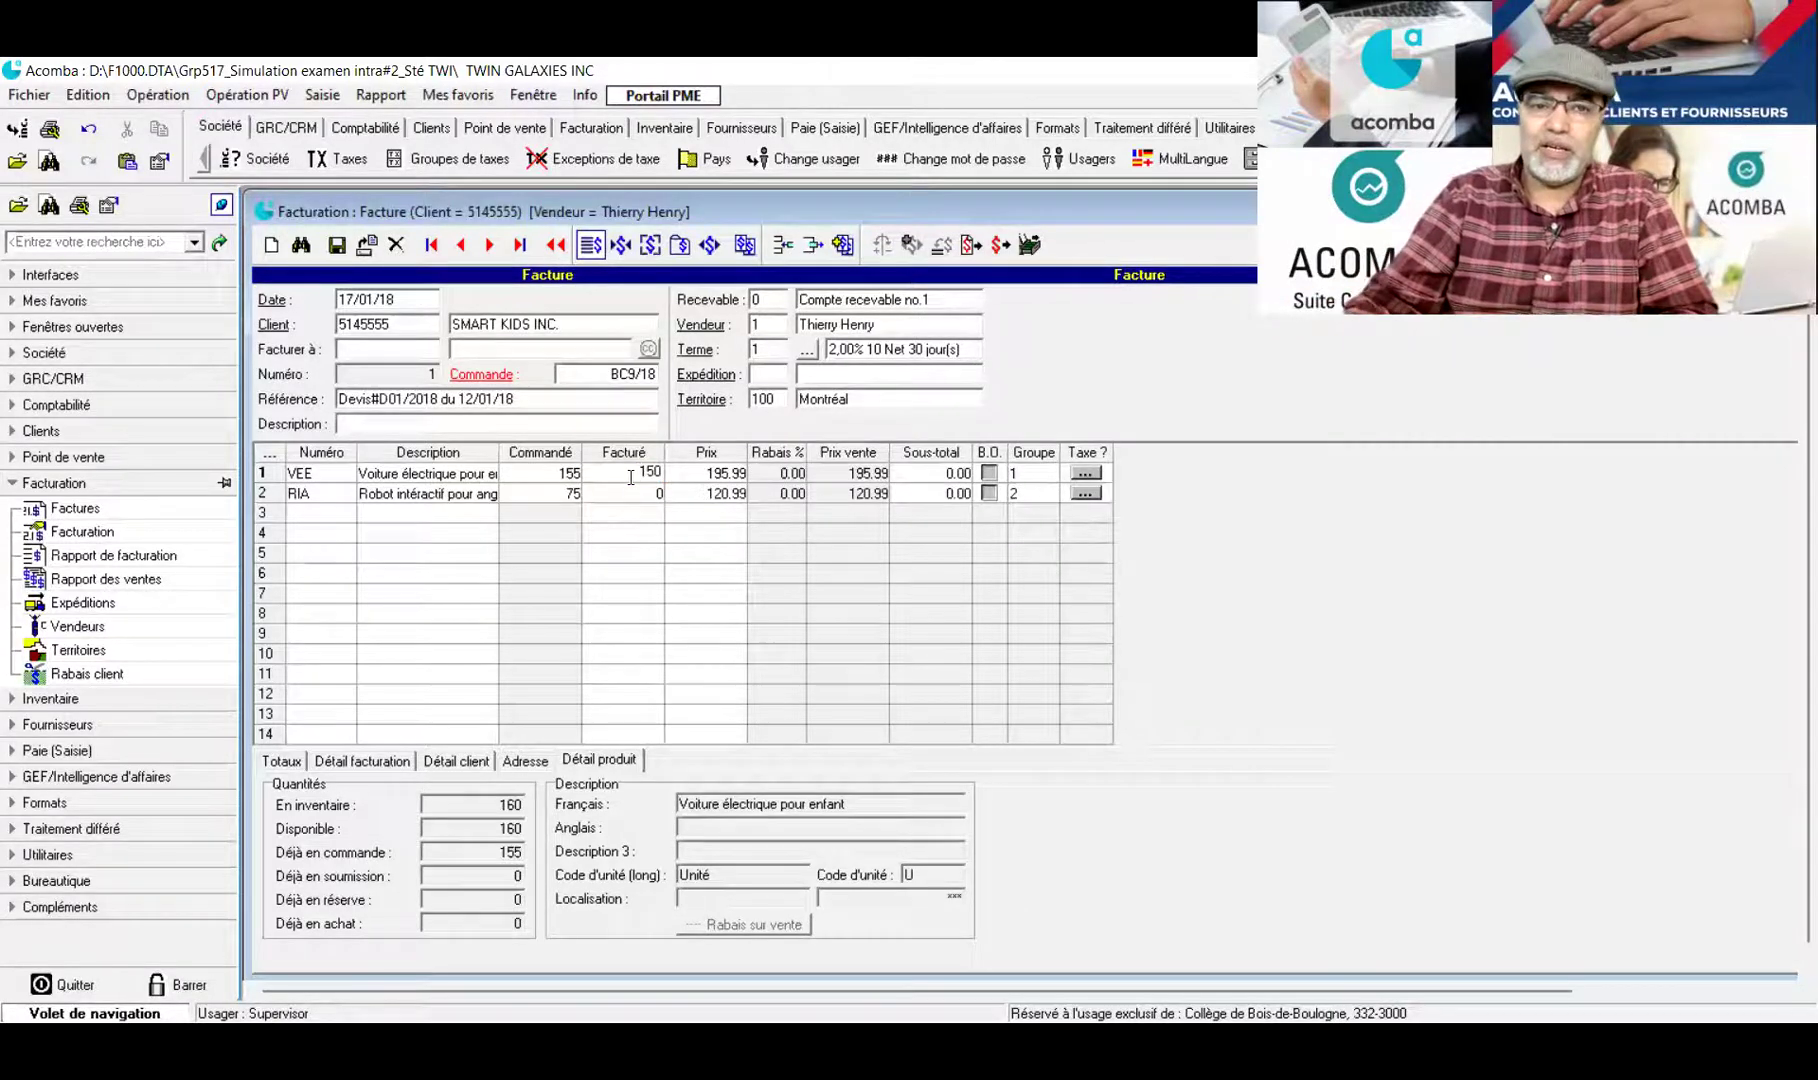
left_click(703, 478)
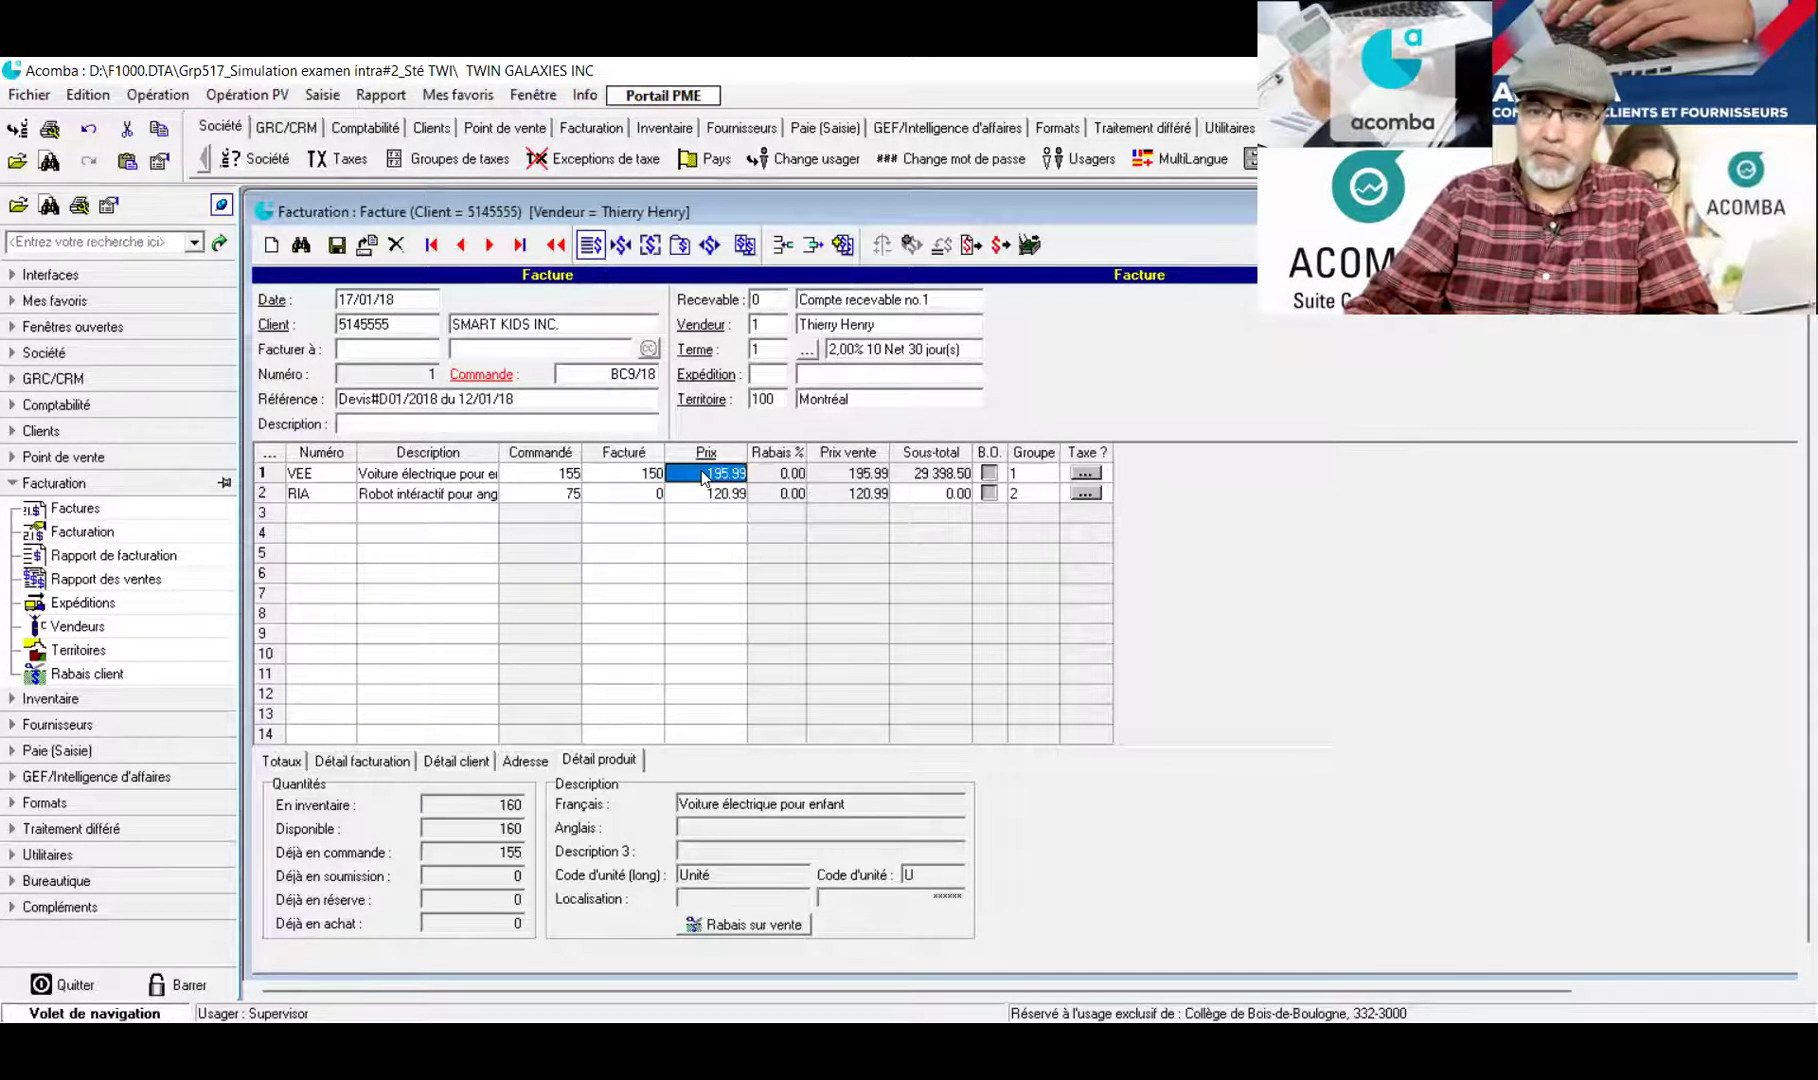
left_click(645, 499)
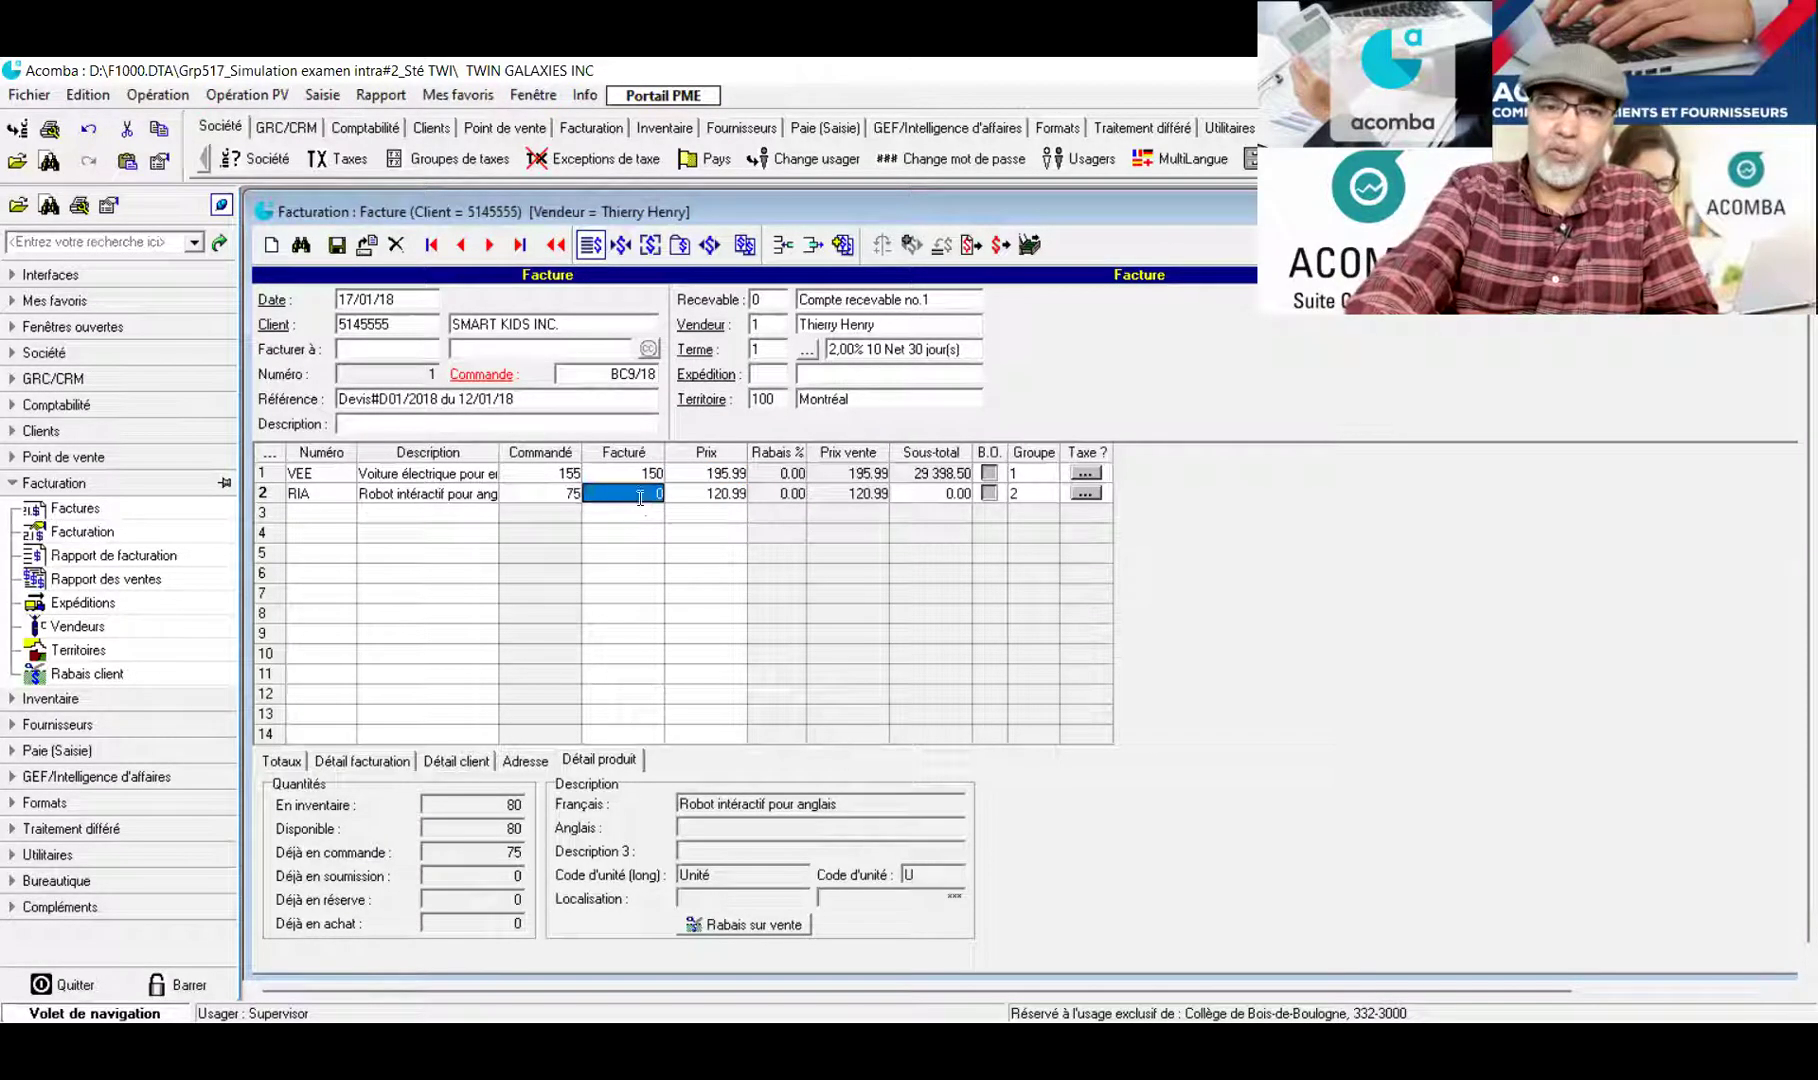
type("75")
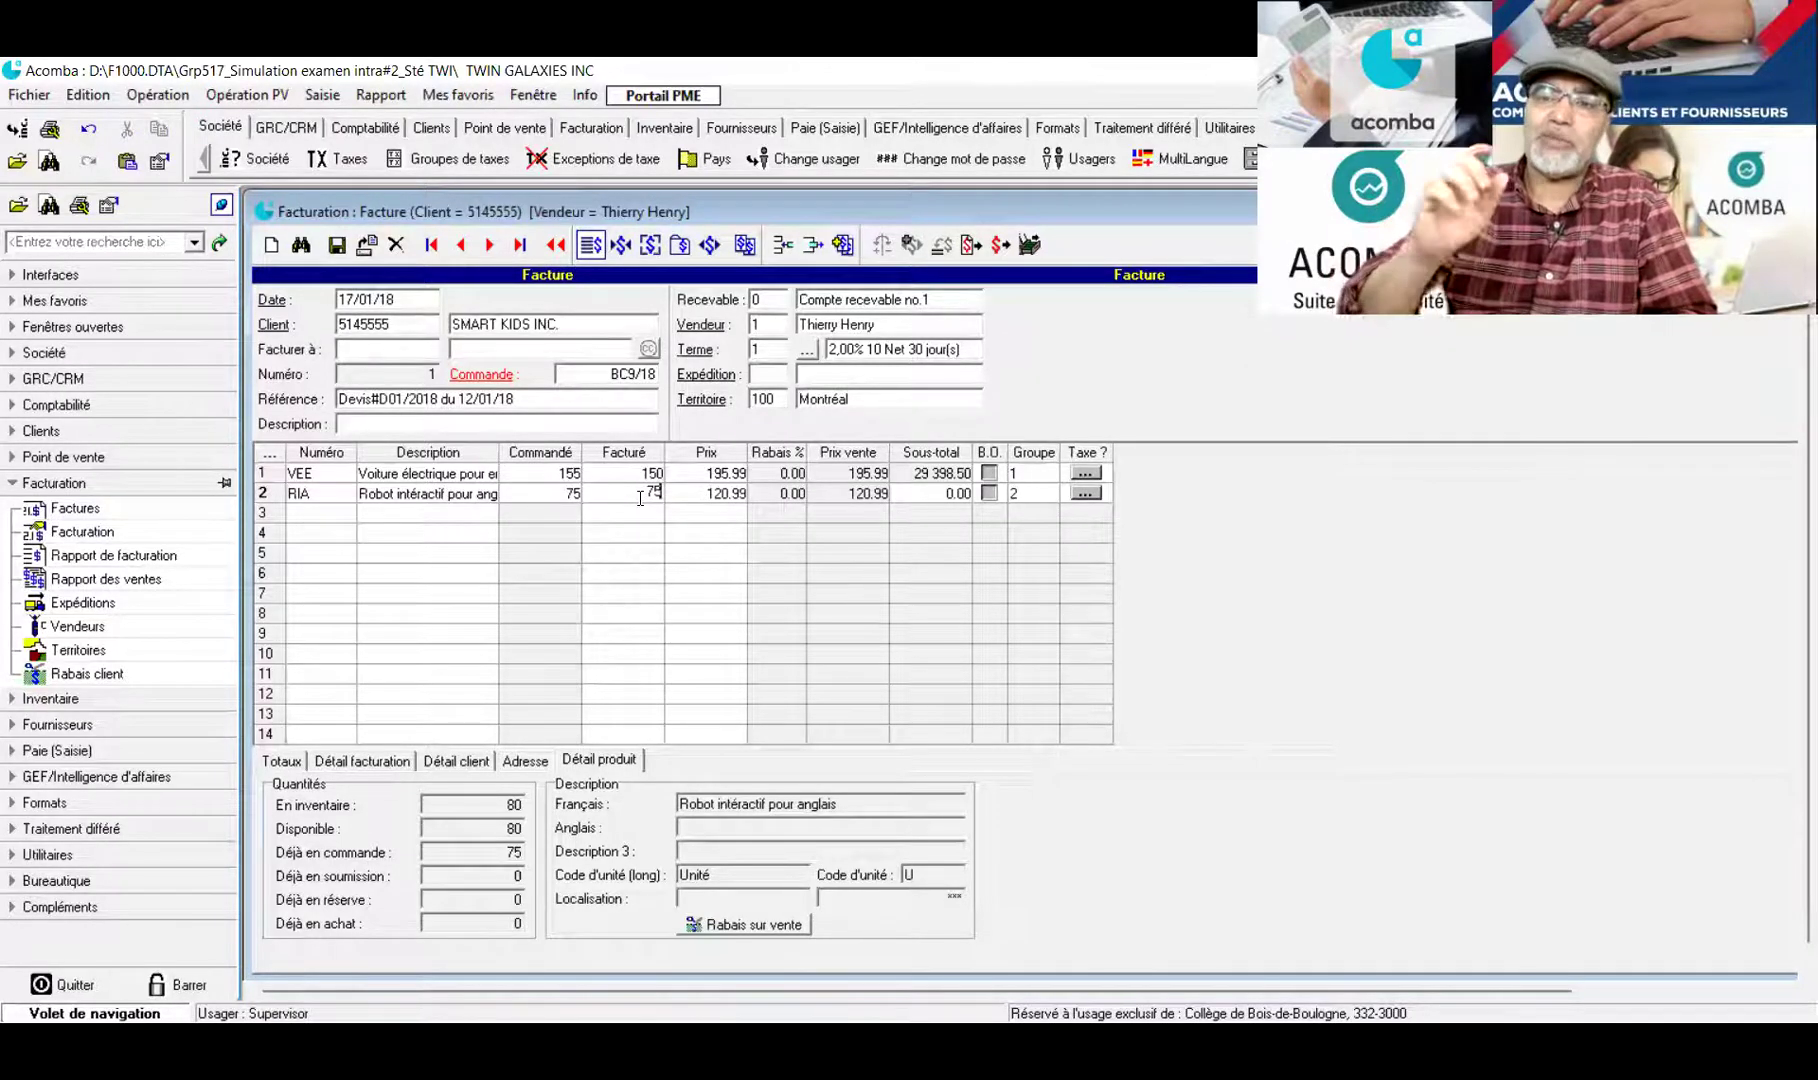
key("Return")
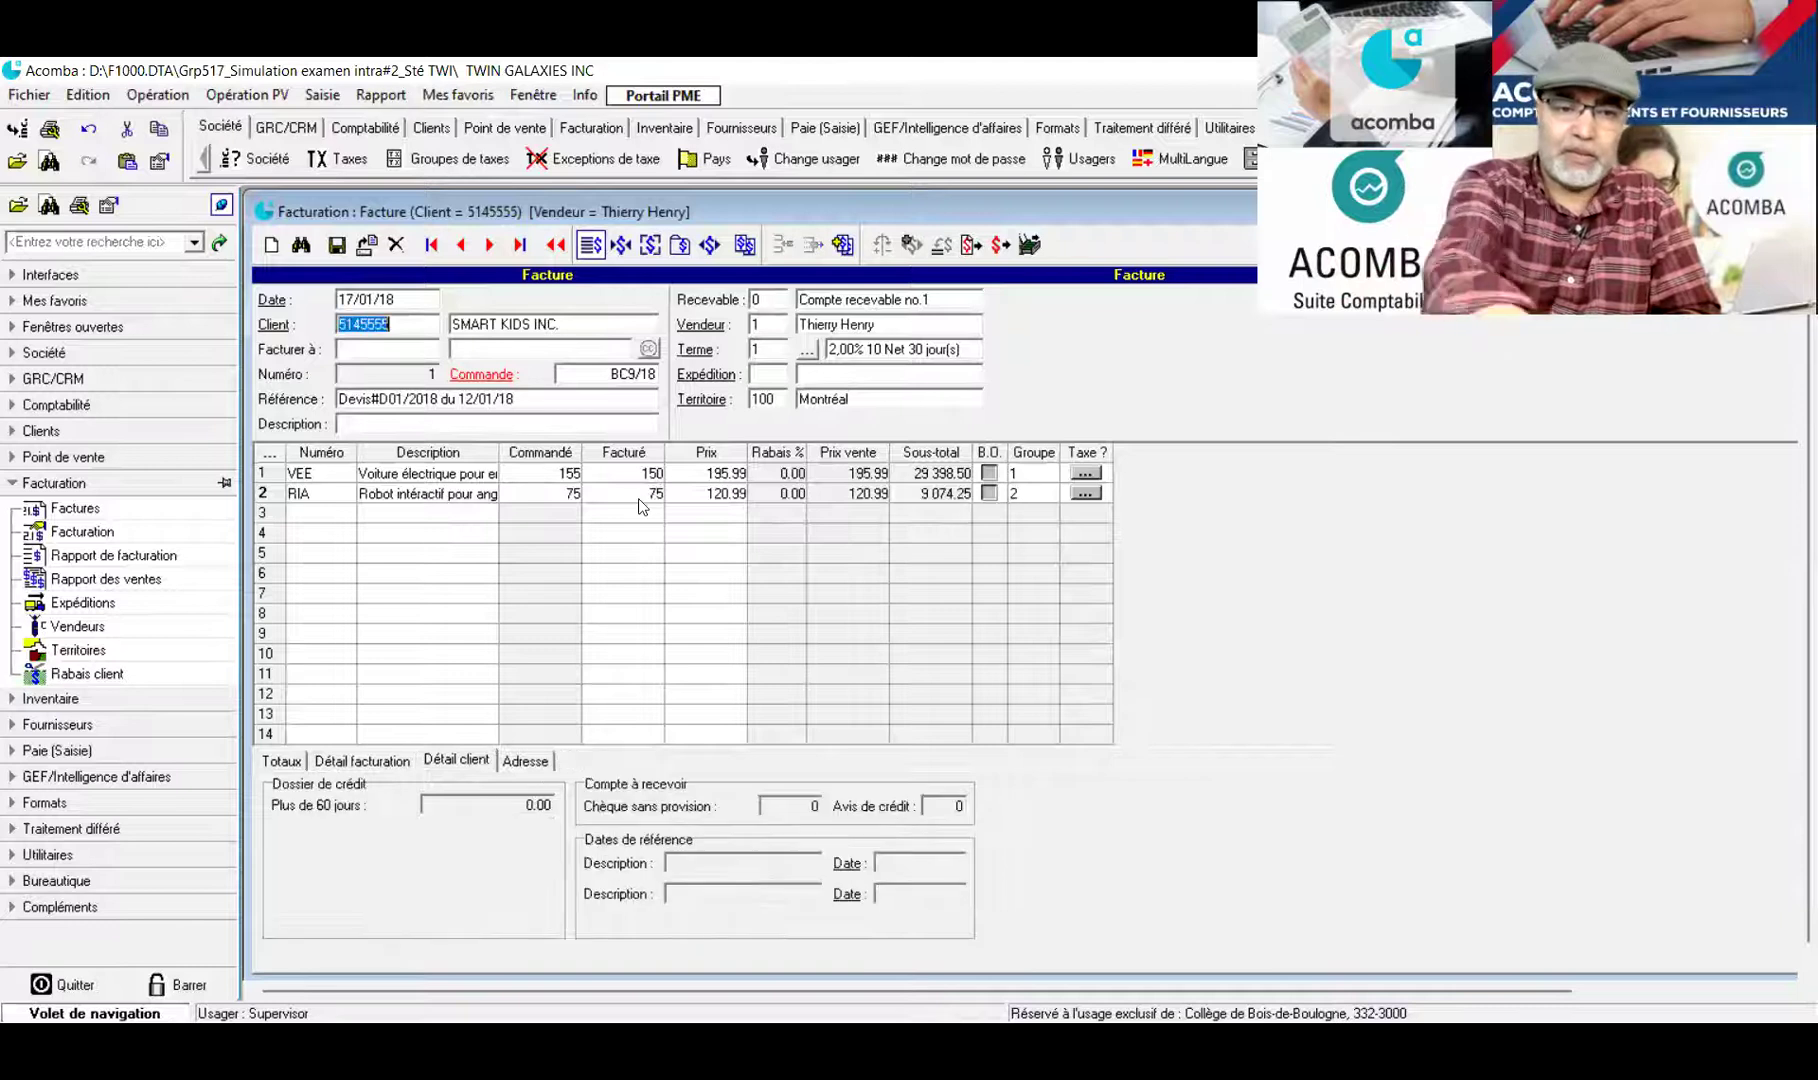
Review the invoice totals and the stock details for the robot line
left_click(280, 762)
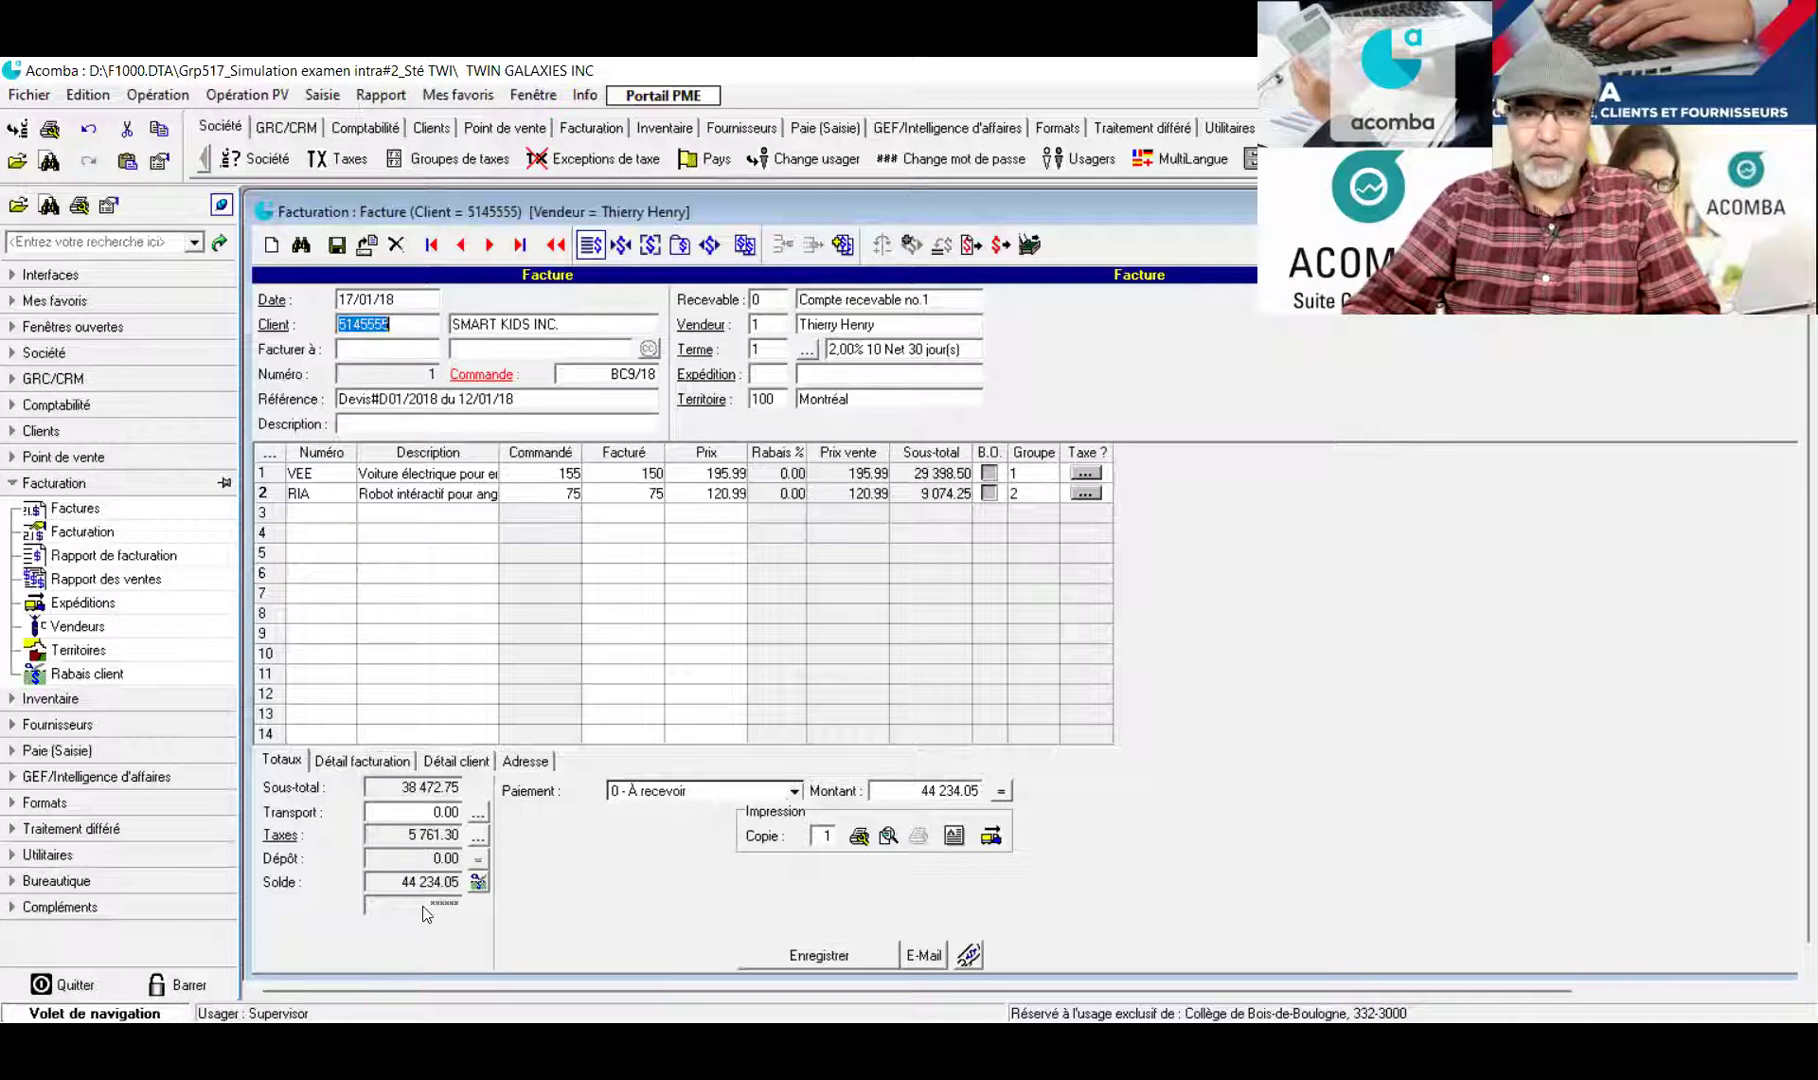
left_click(549, 497)
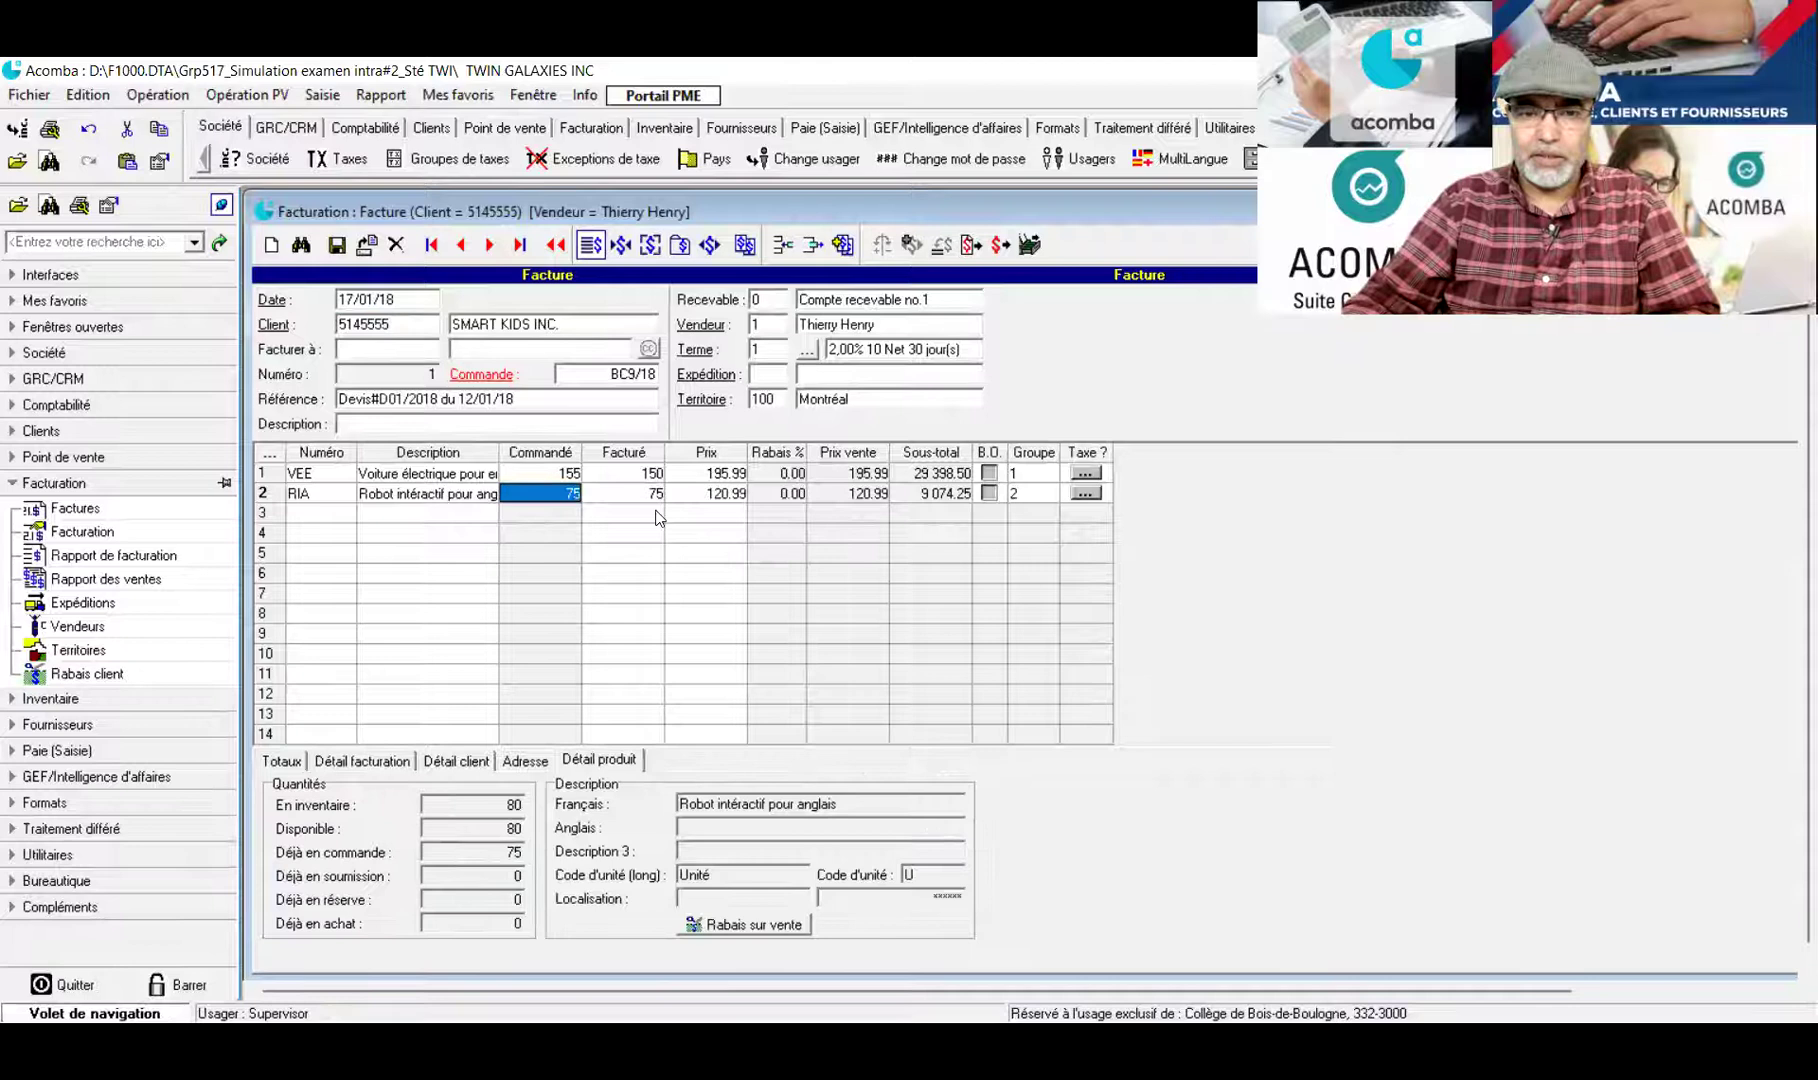
left_click(285, 762)
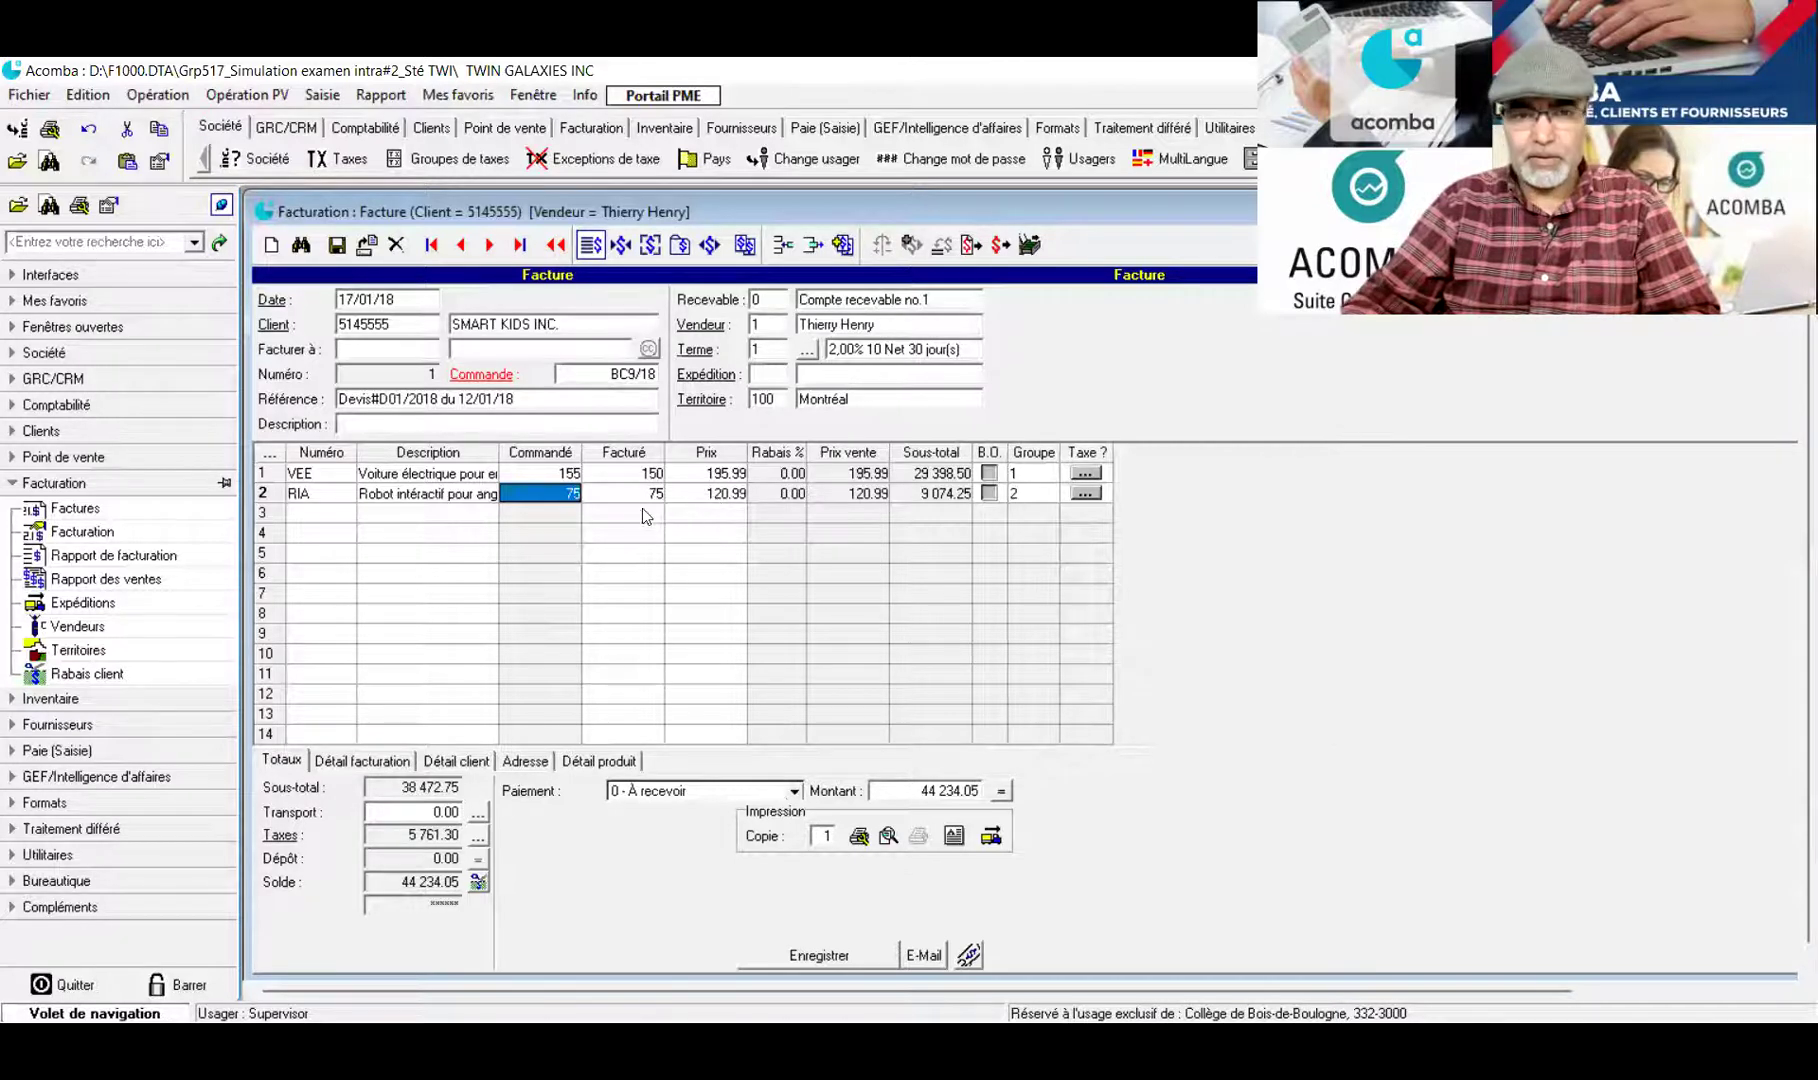
Change the first line's billed quantity to 155, confirming the updated balance of 45 360.75
left_click(648, 477)
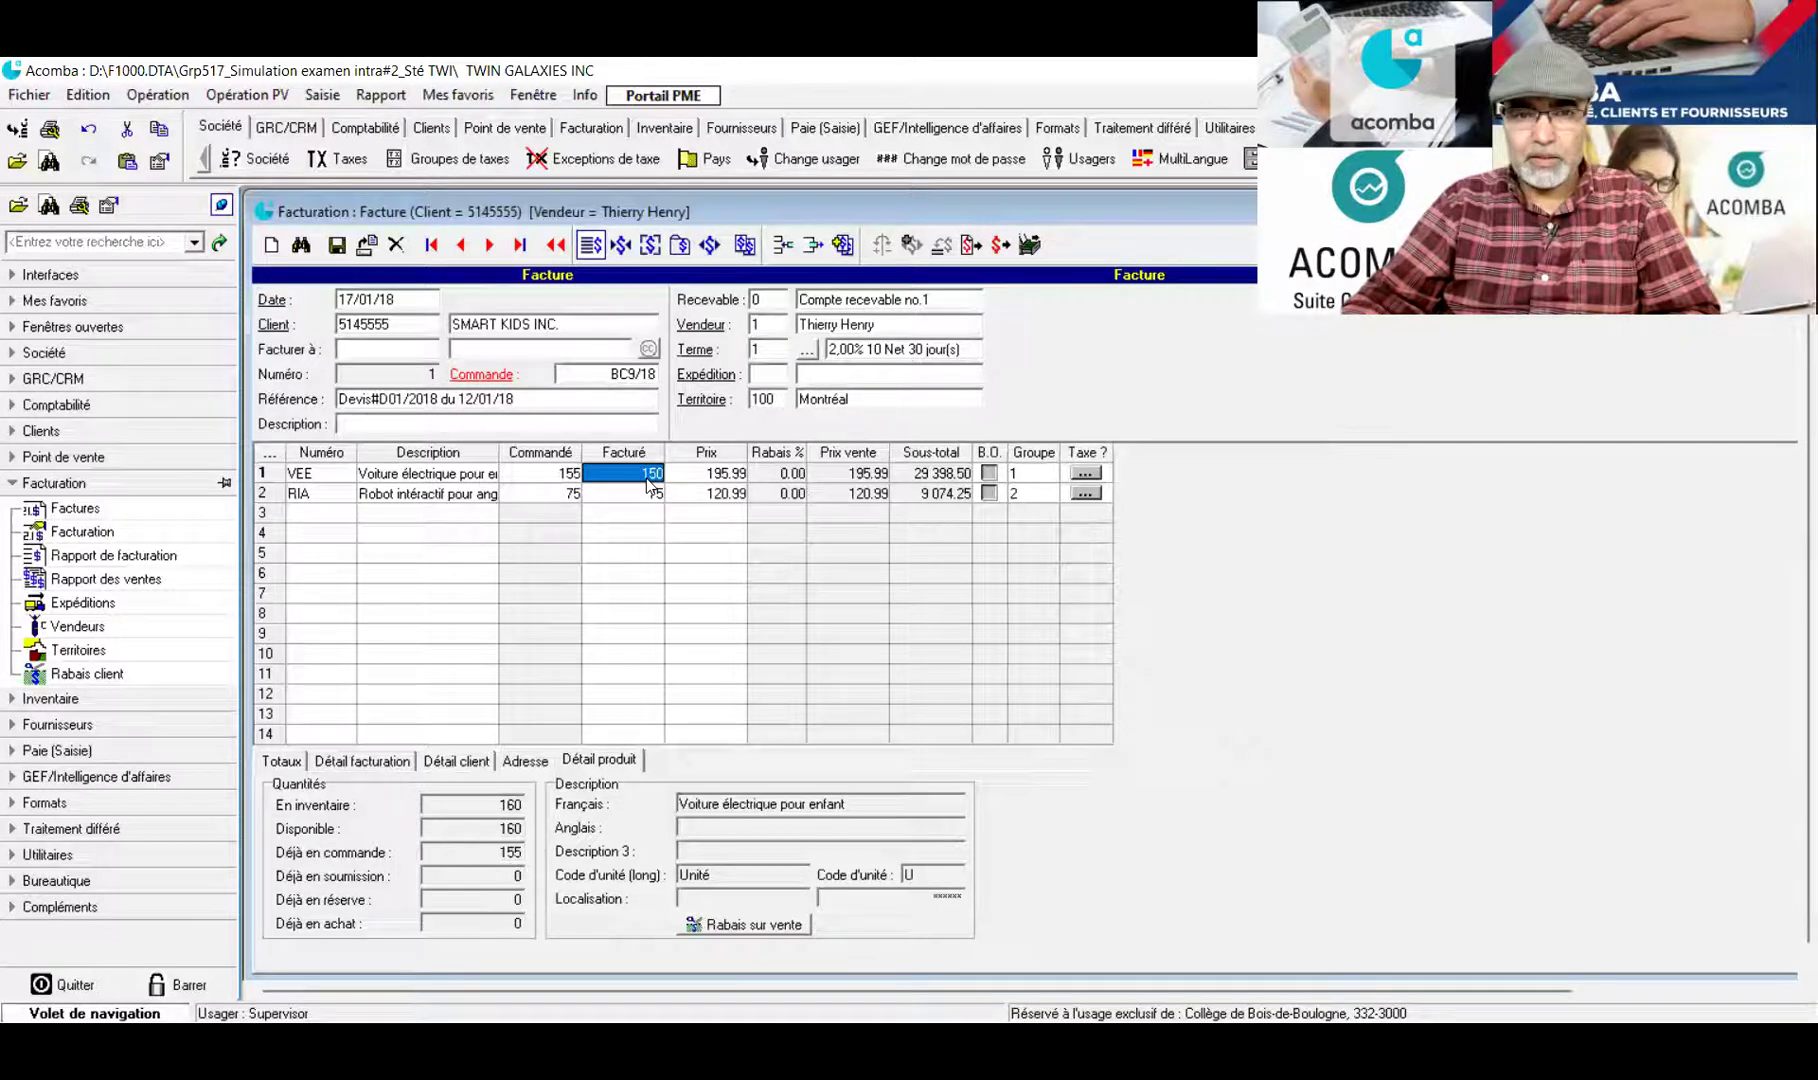
type("155")
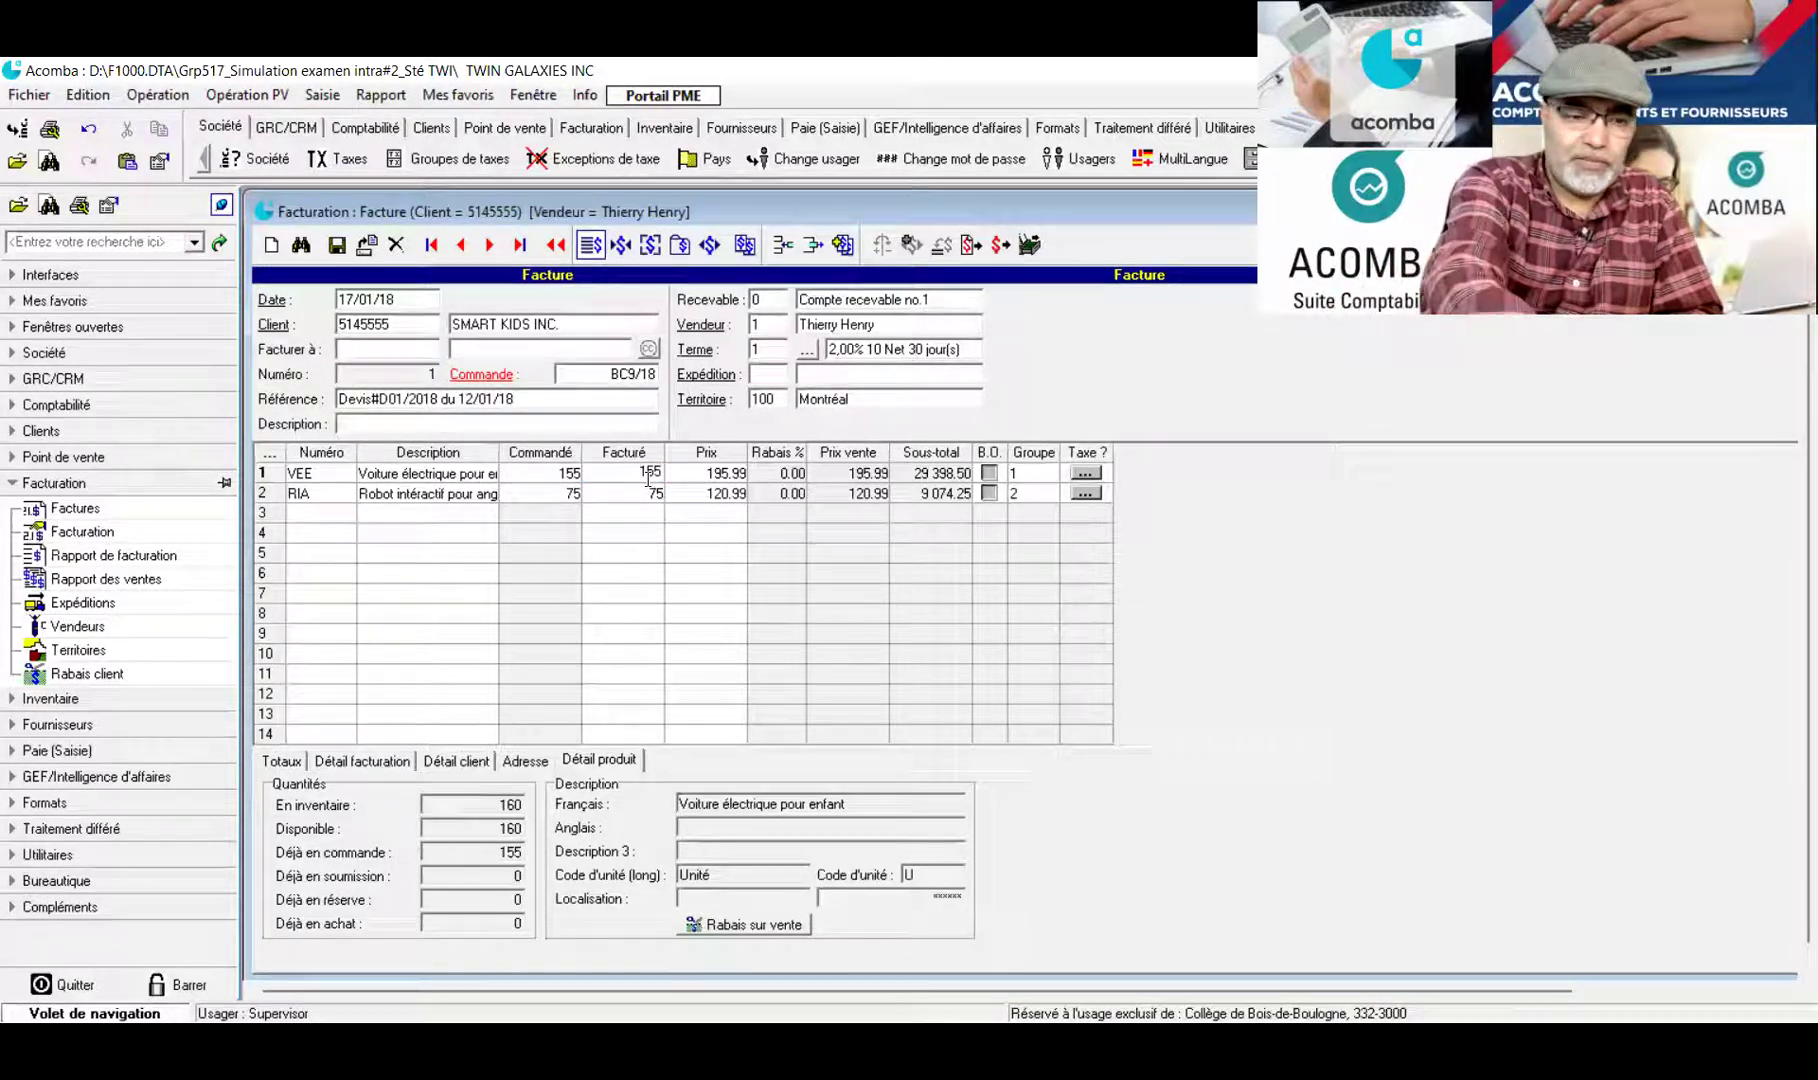
key("Return")
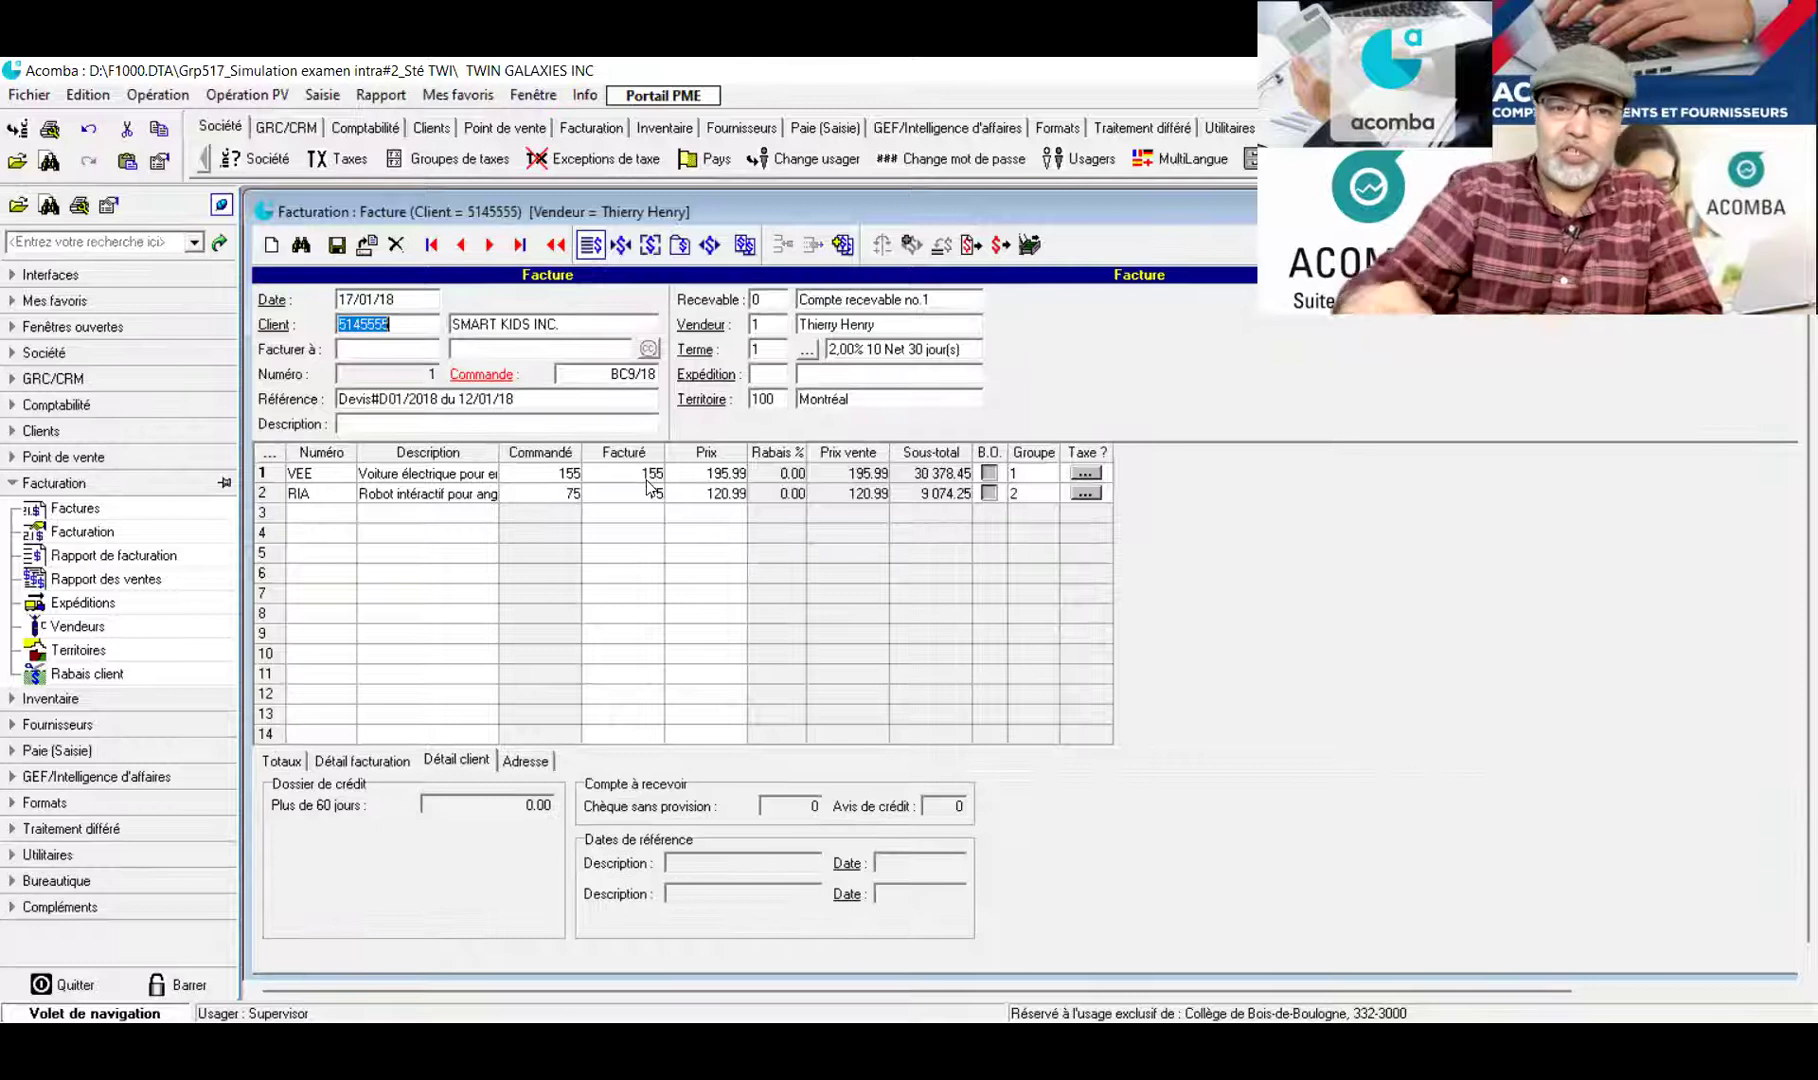
left_click(621, 494)
left_click(281, 760)
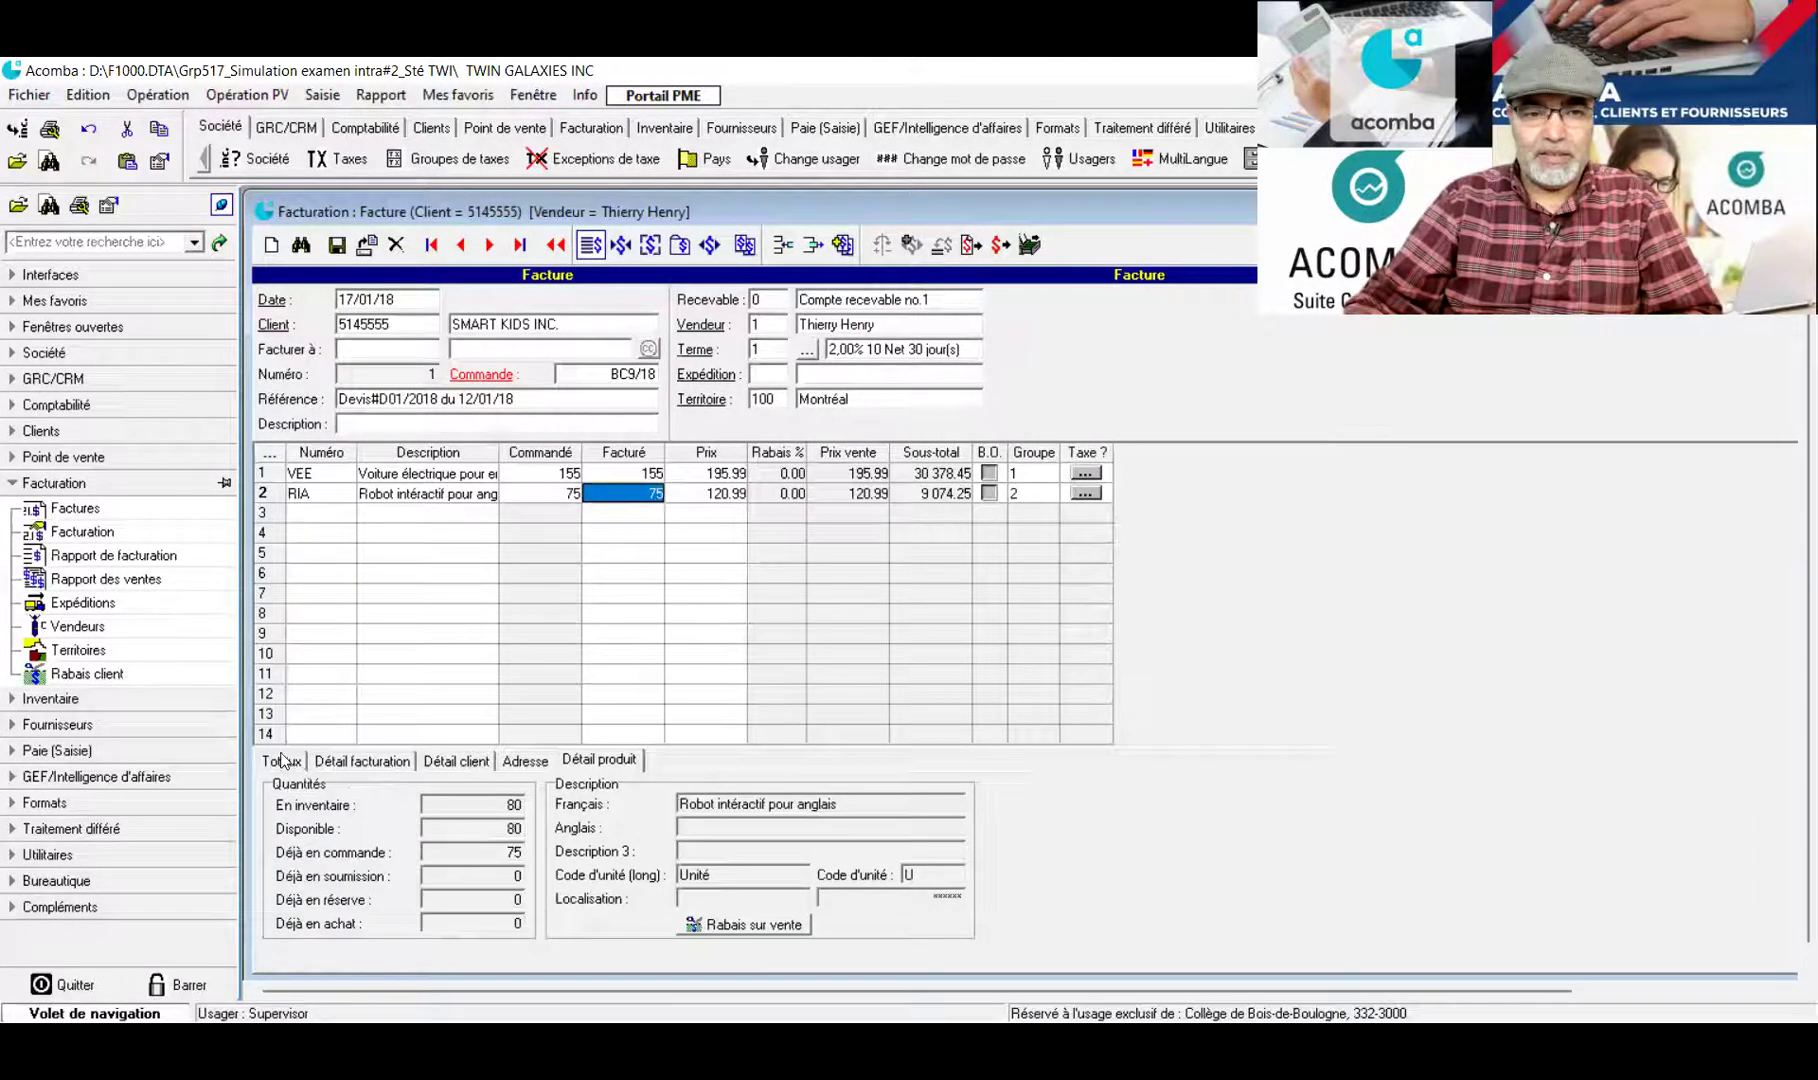
scroll(555, 741, "down", 1)
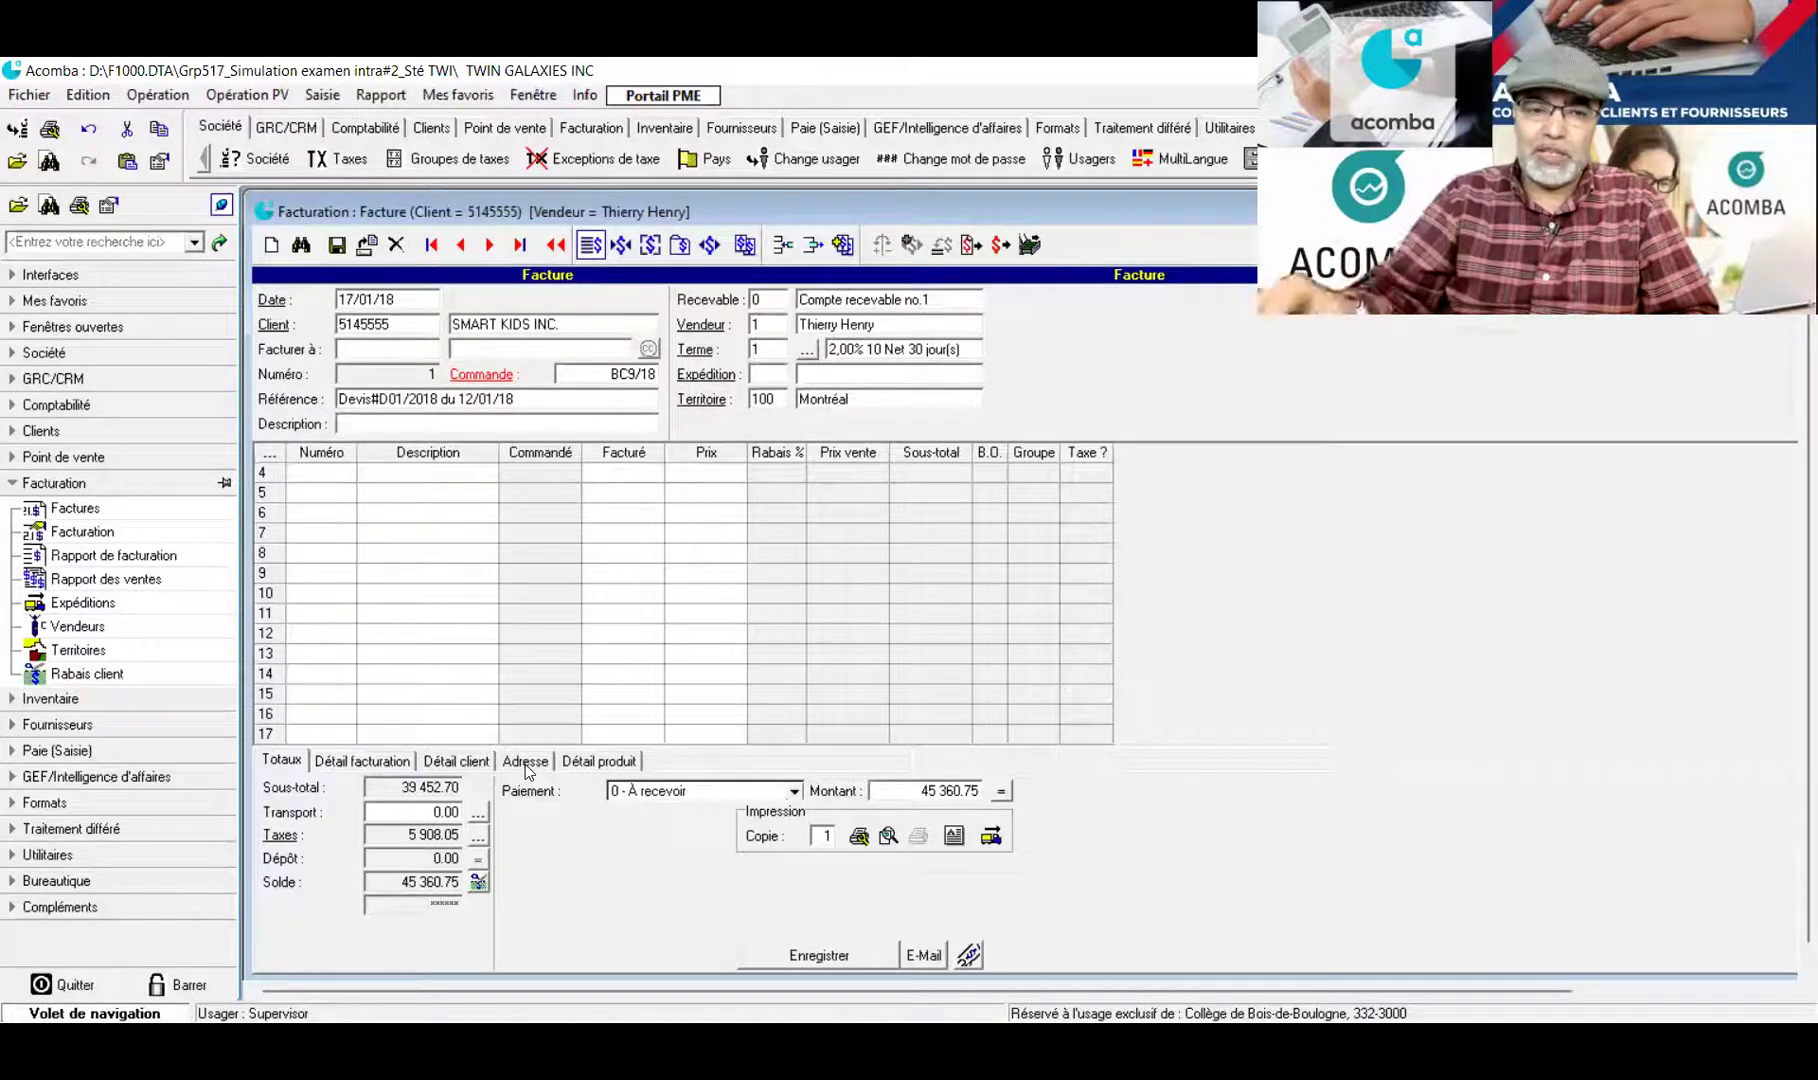
left_click(516, 766)
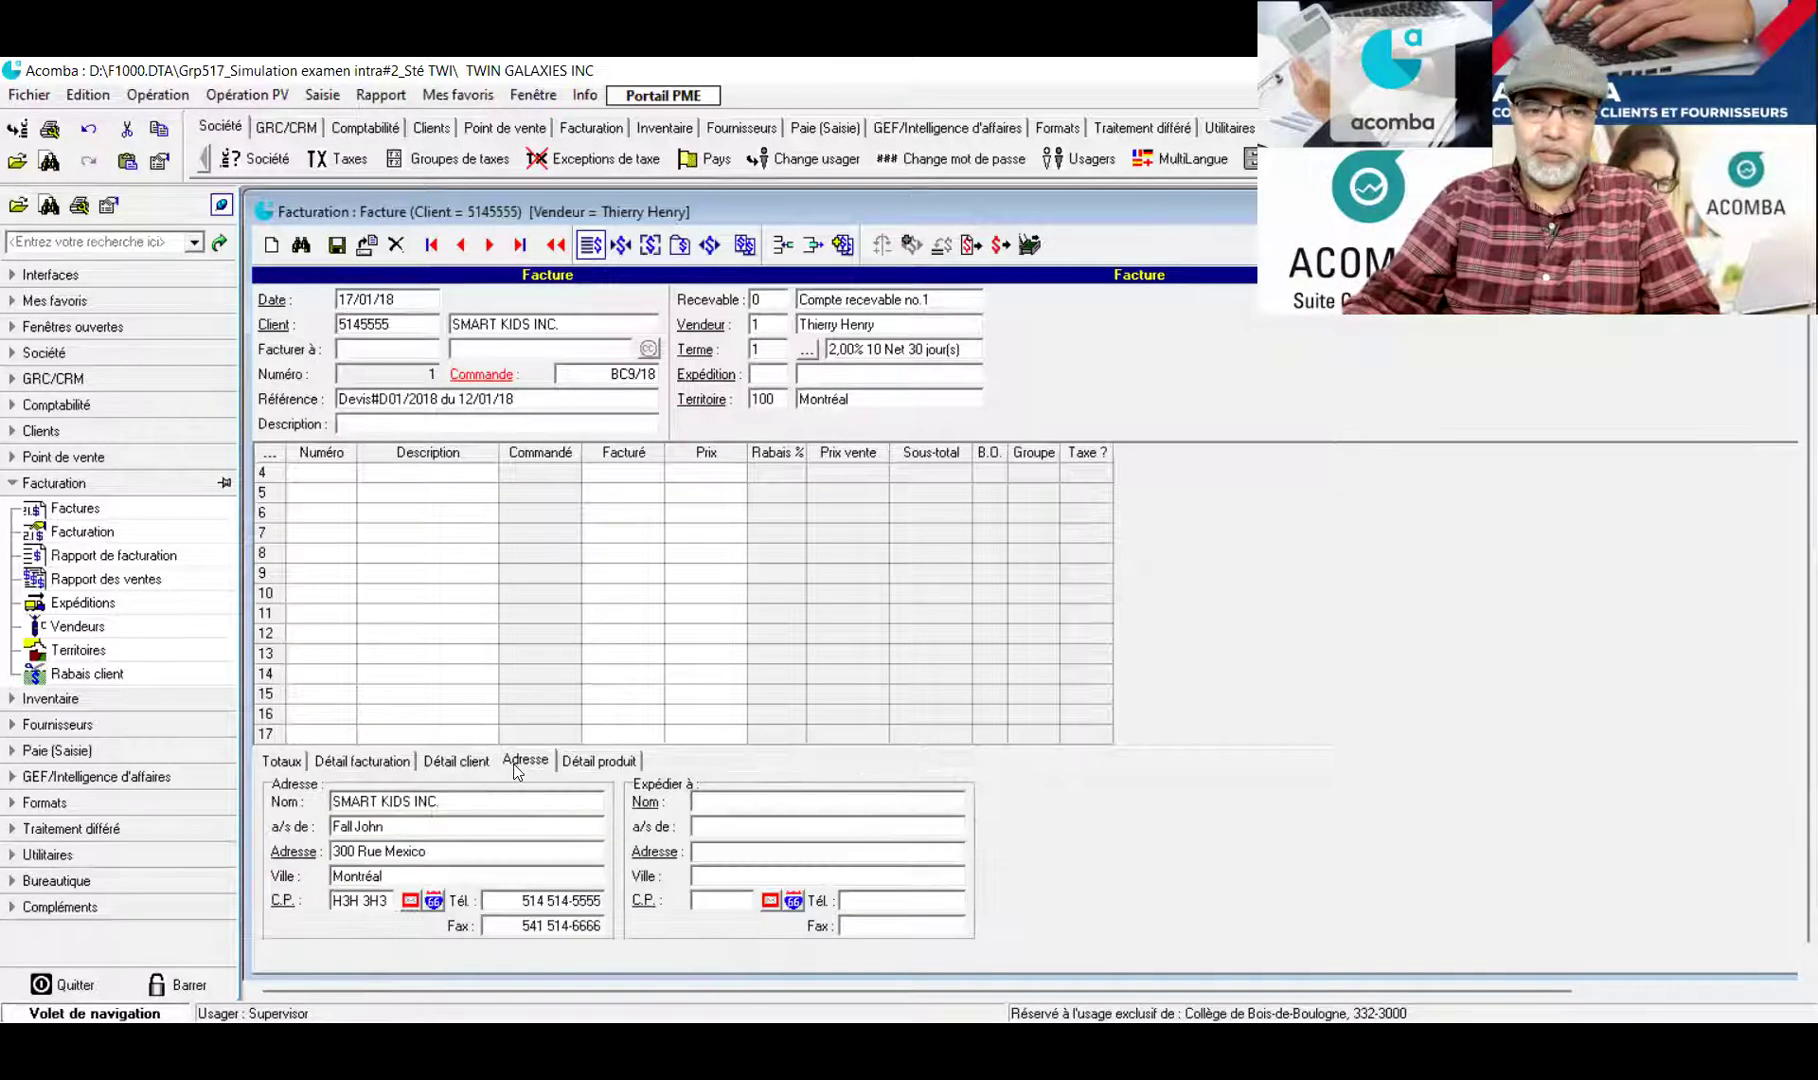
Enter ship-to name Dépôt Saint-Laurent, the contact person, street address and city Saint-Laurent
left_click(715, 805)
type("Dé")
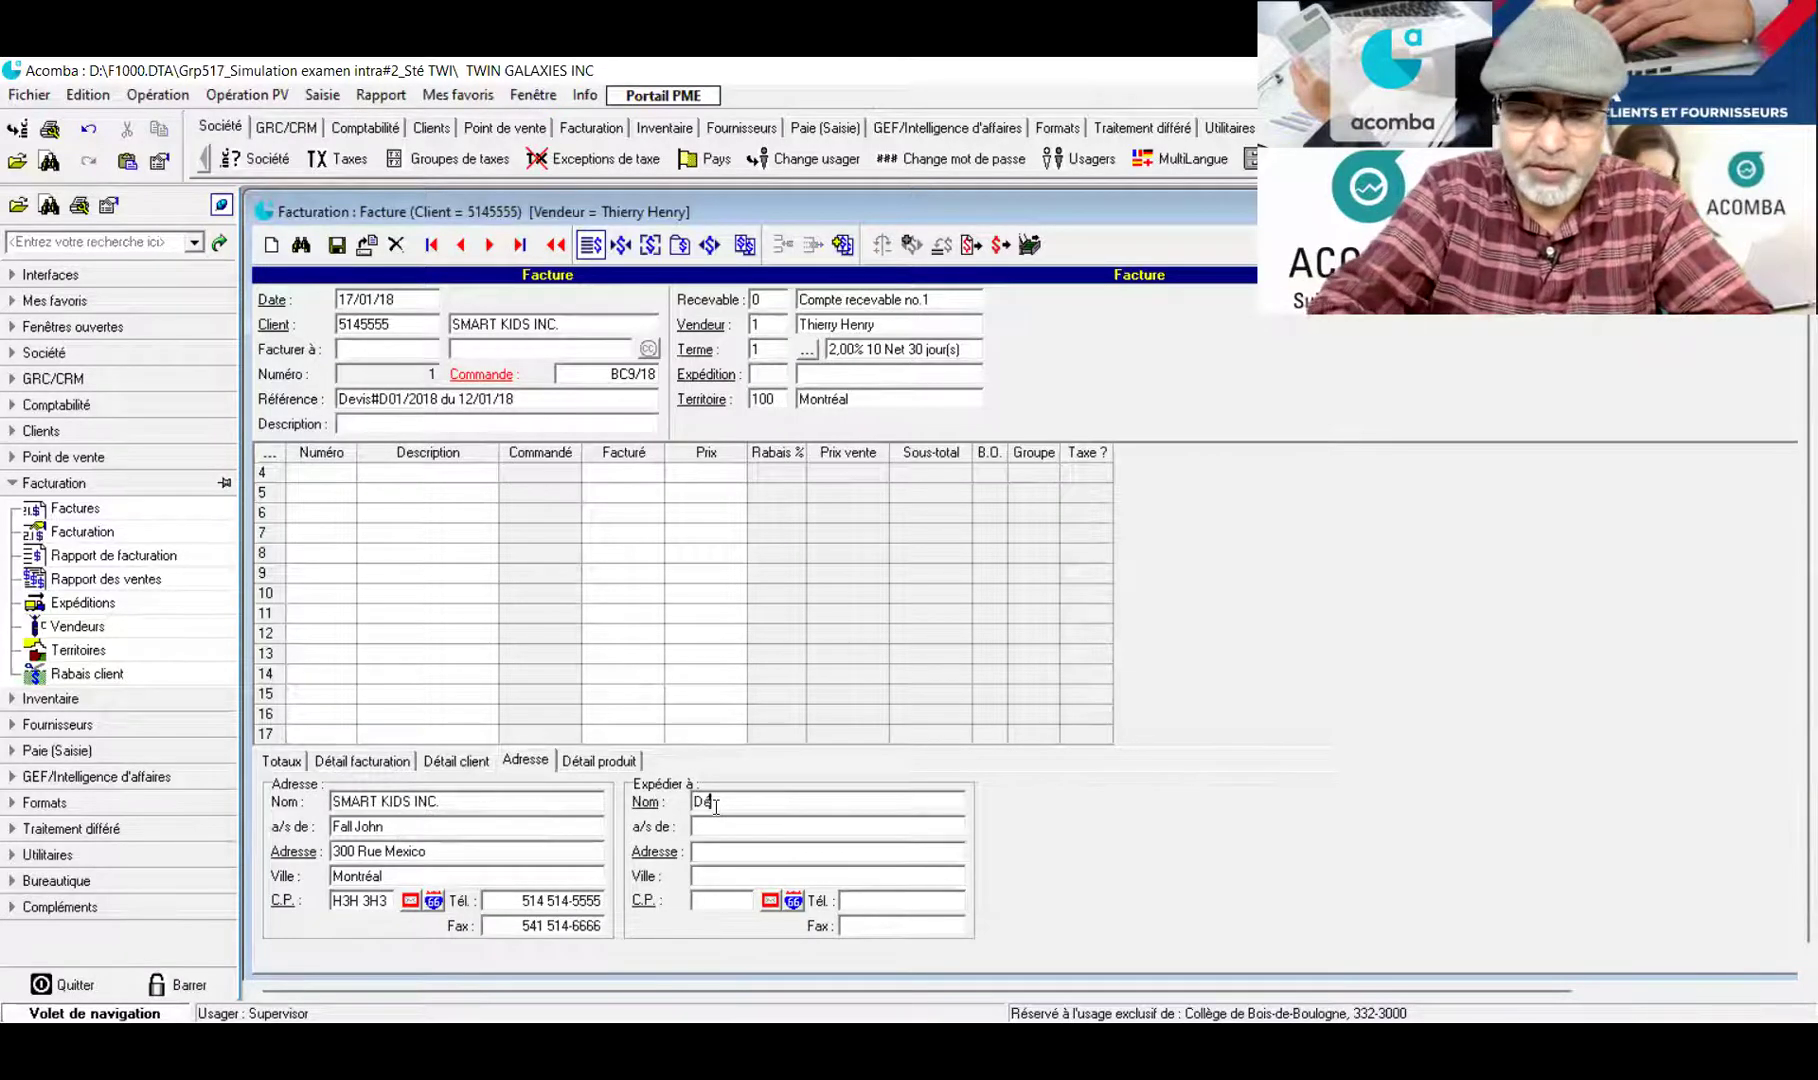
type("pôt")
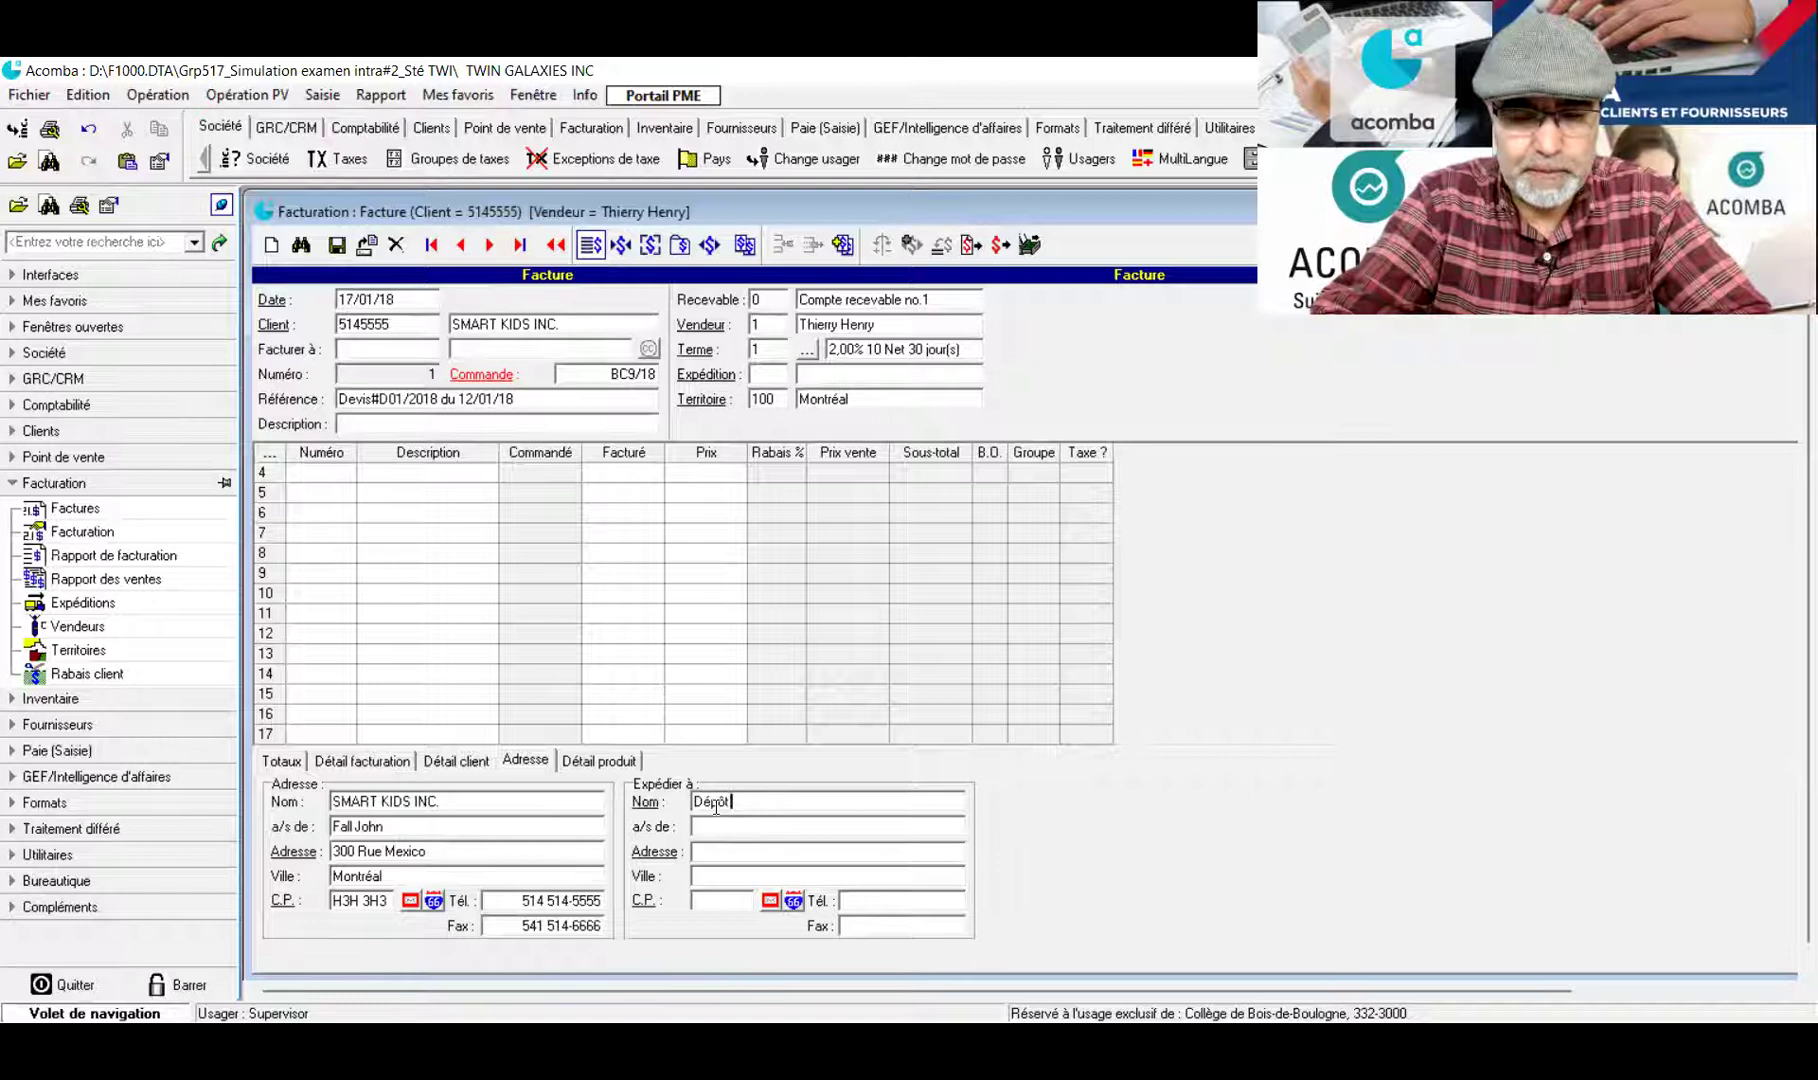
type("Saint-L")
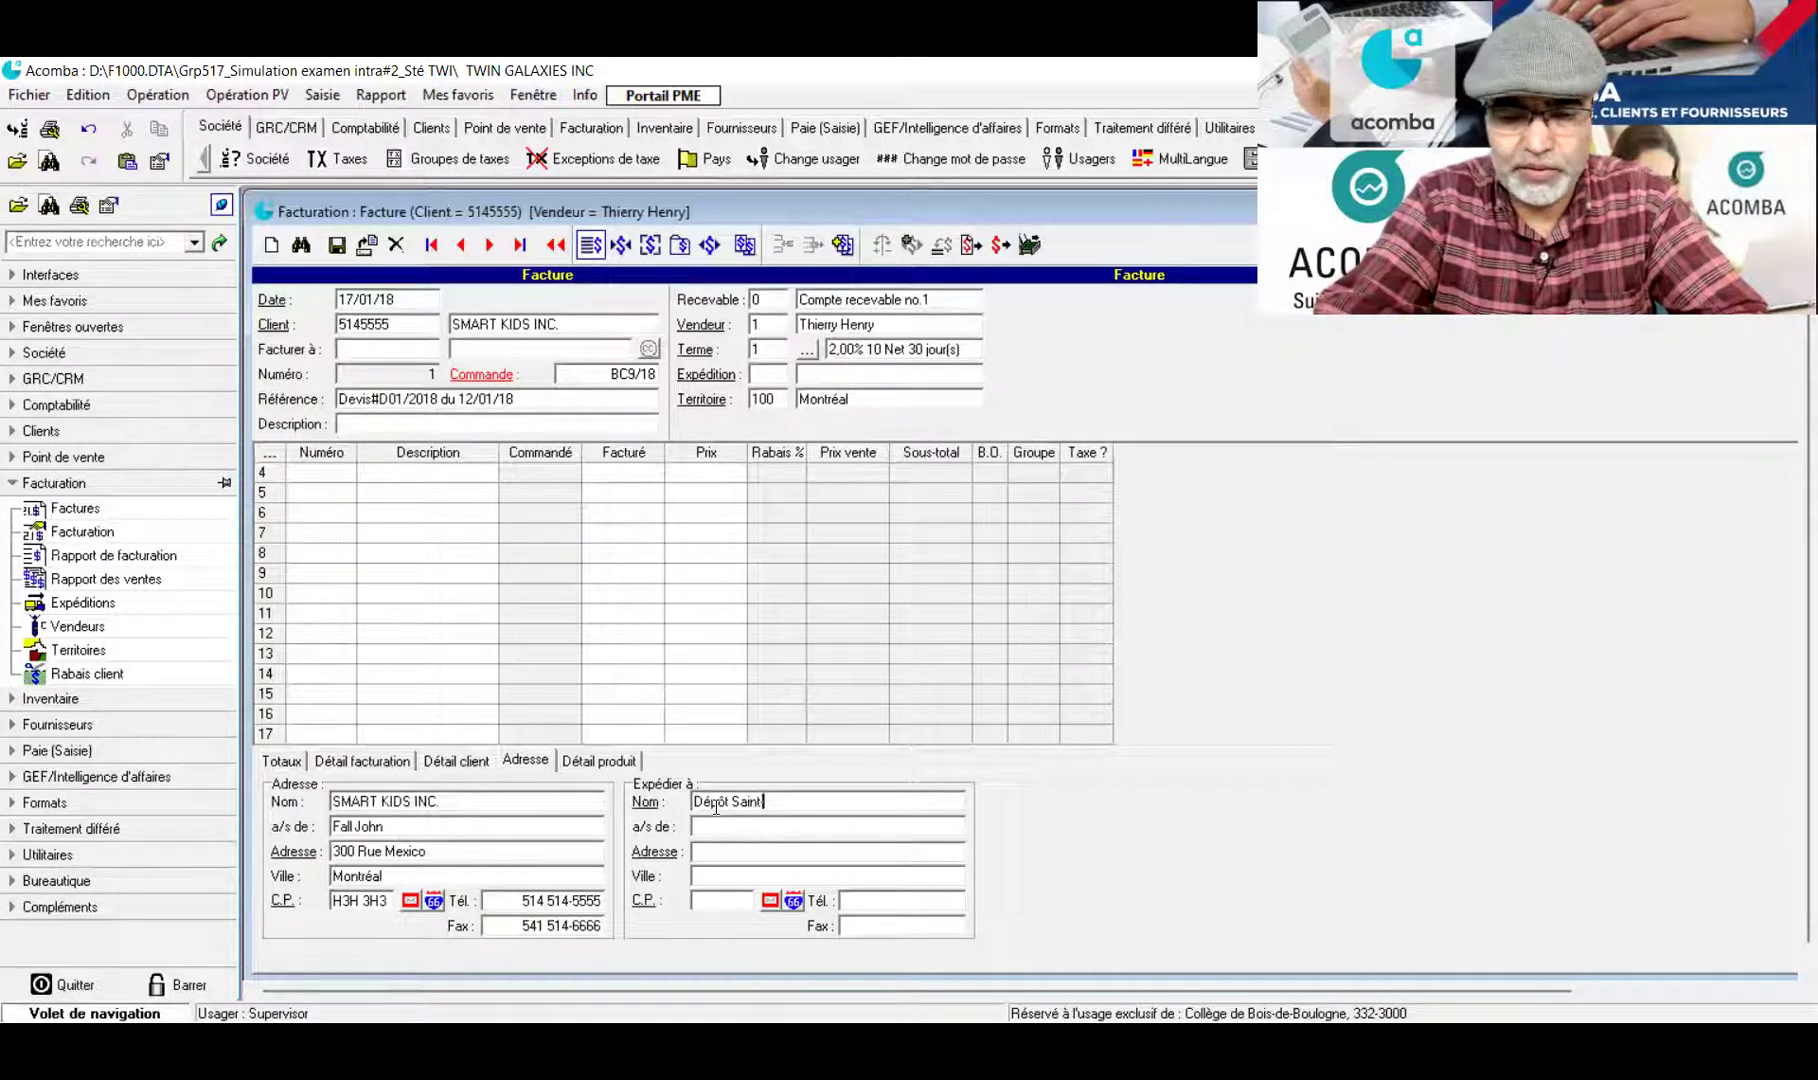
type("aurent")
key("Tab")
type("M")
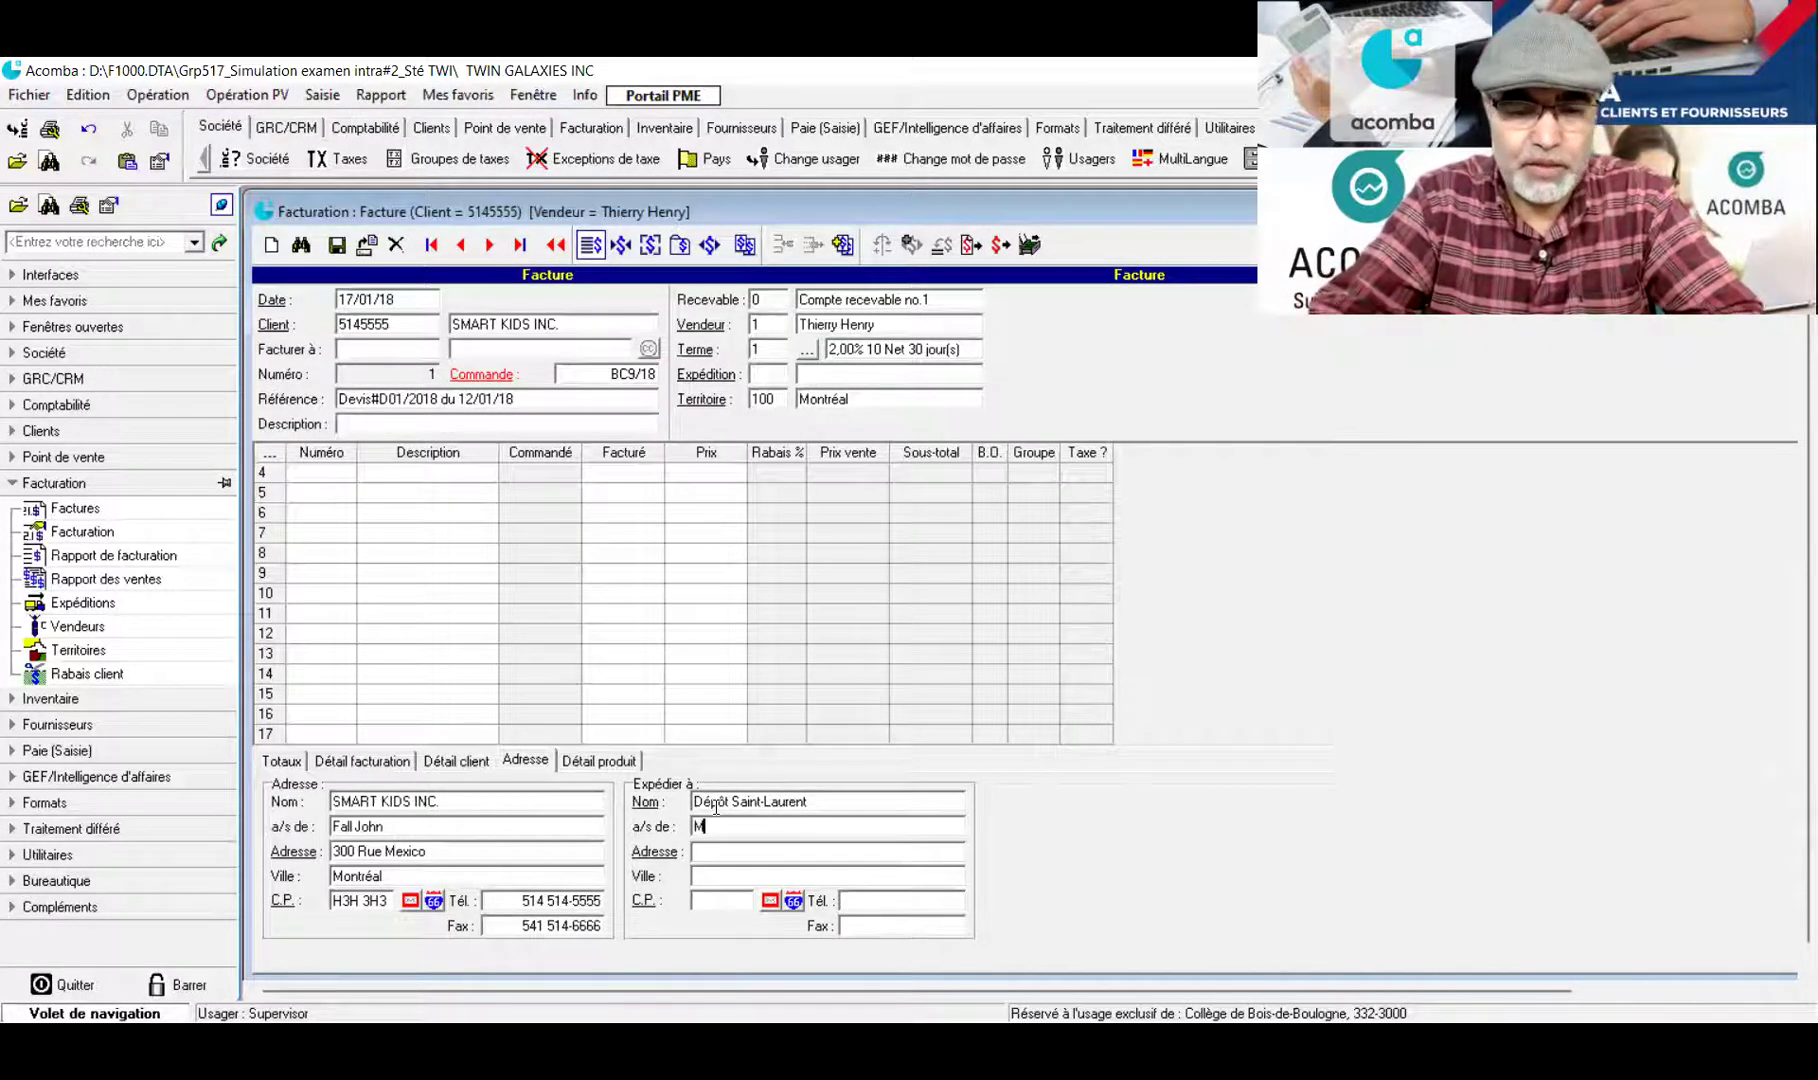
type("r")
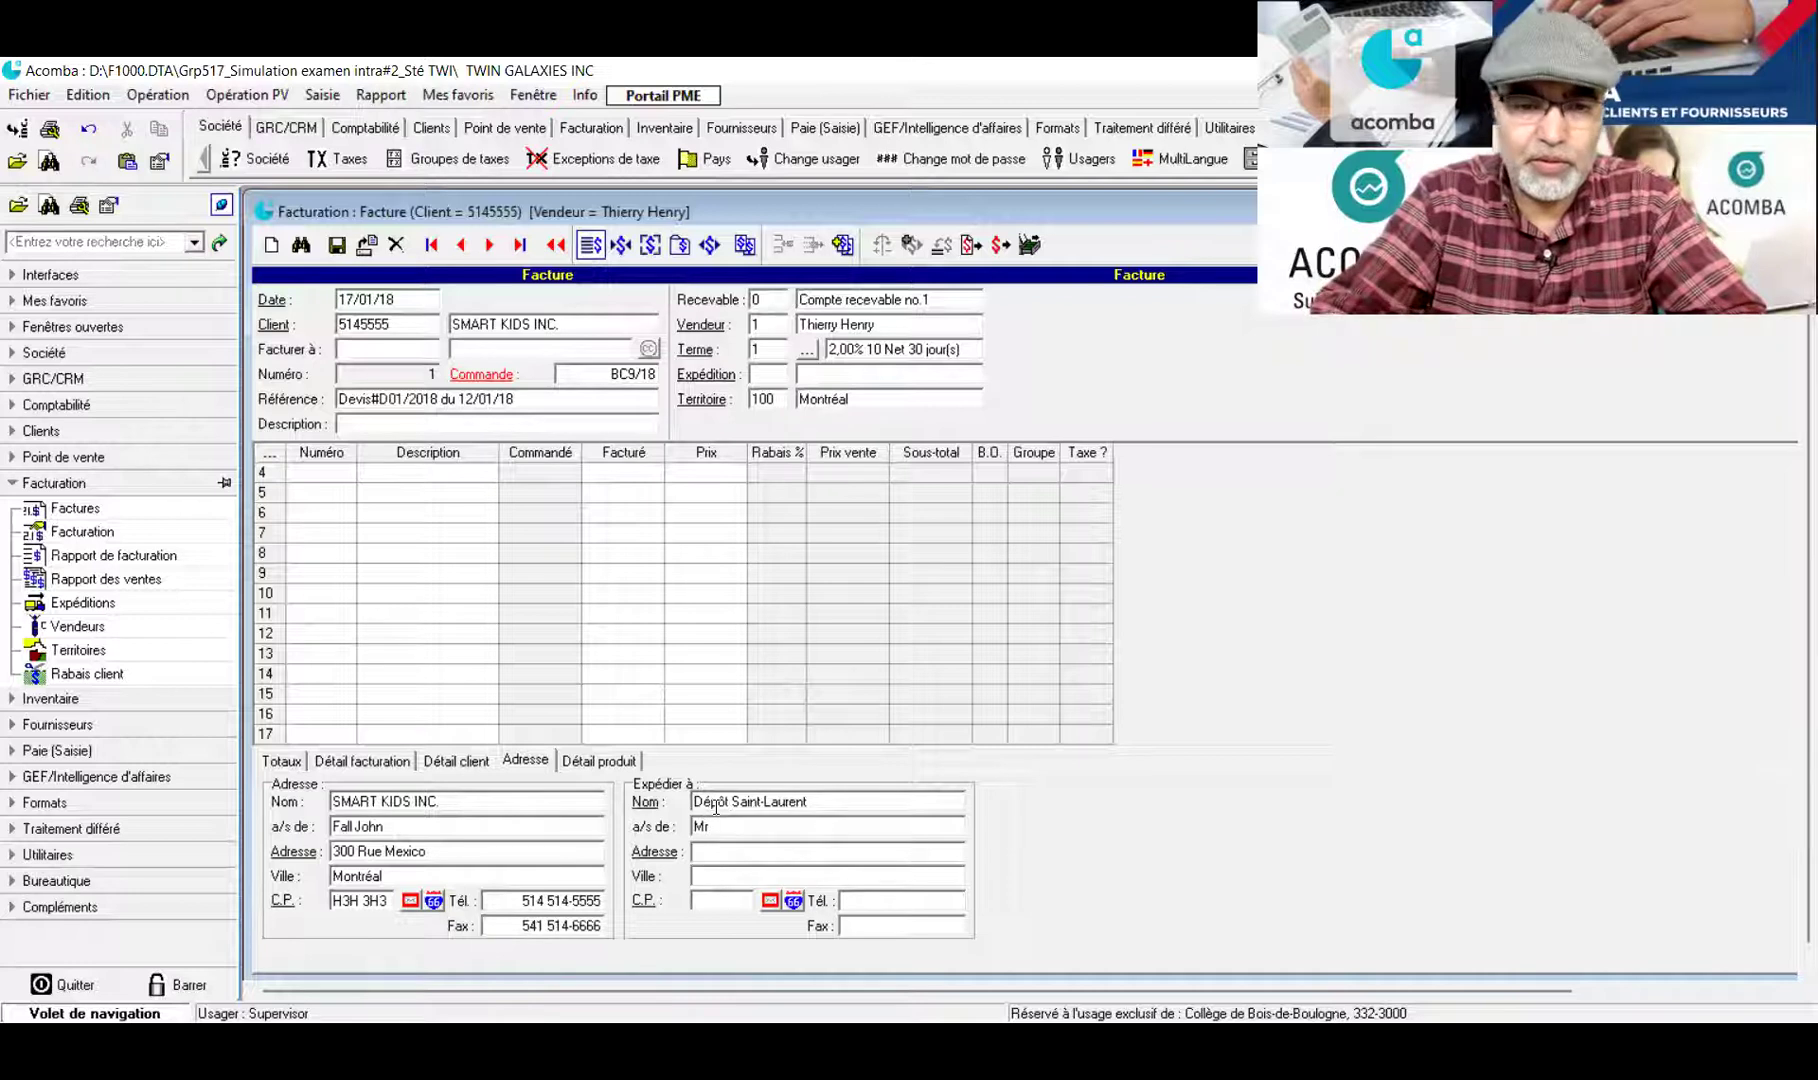
key("Tab")
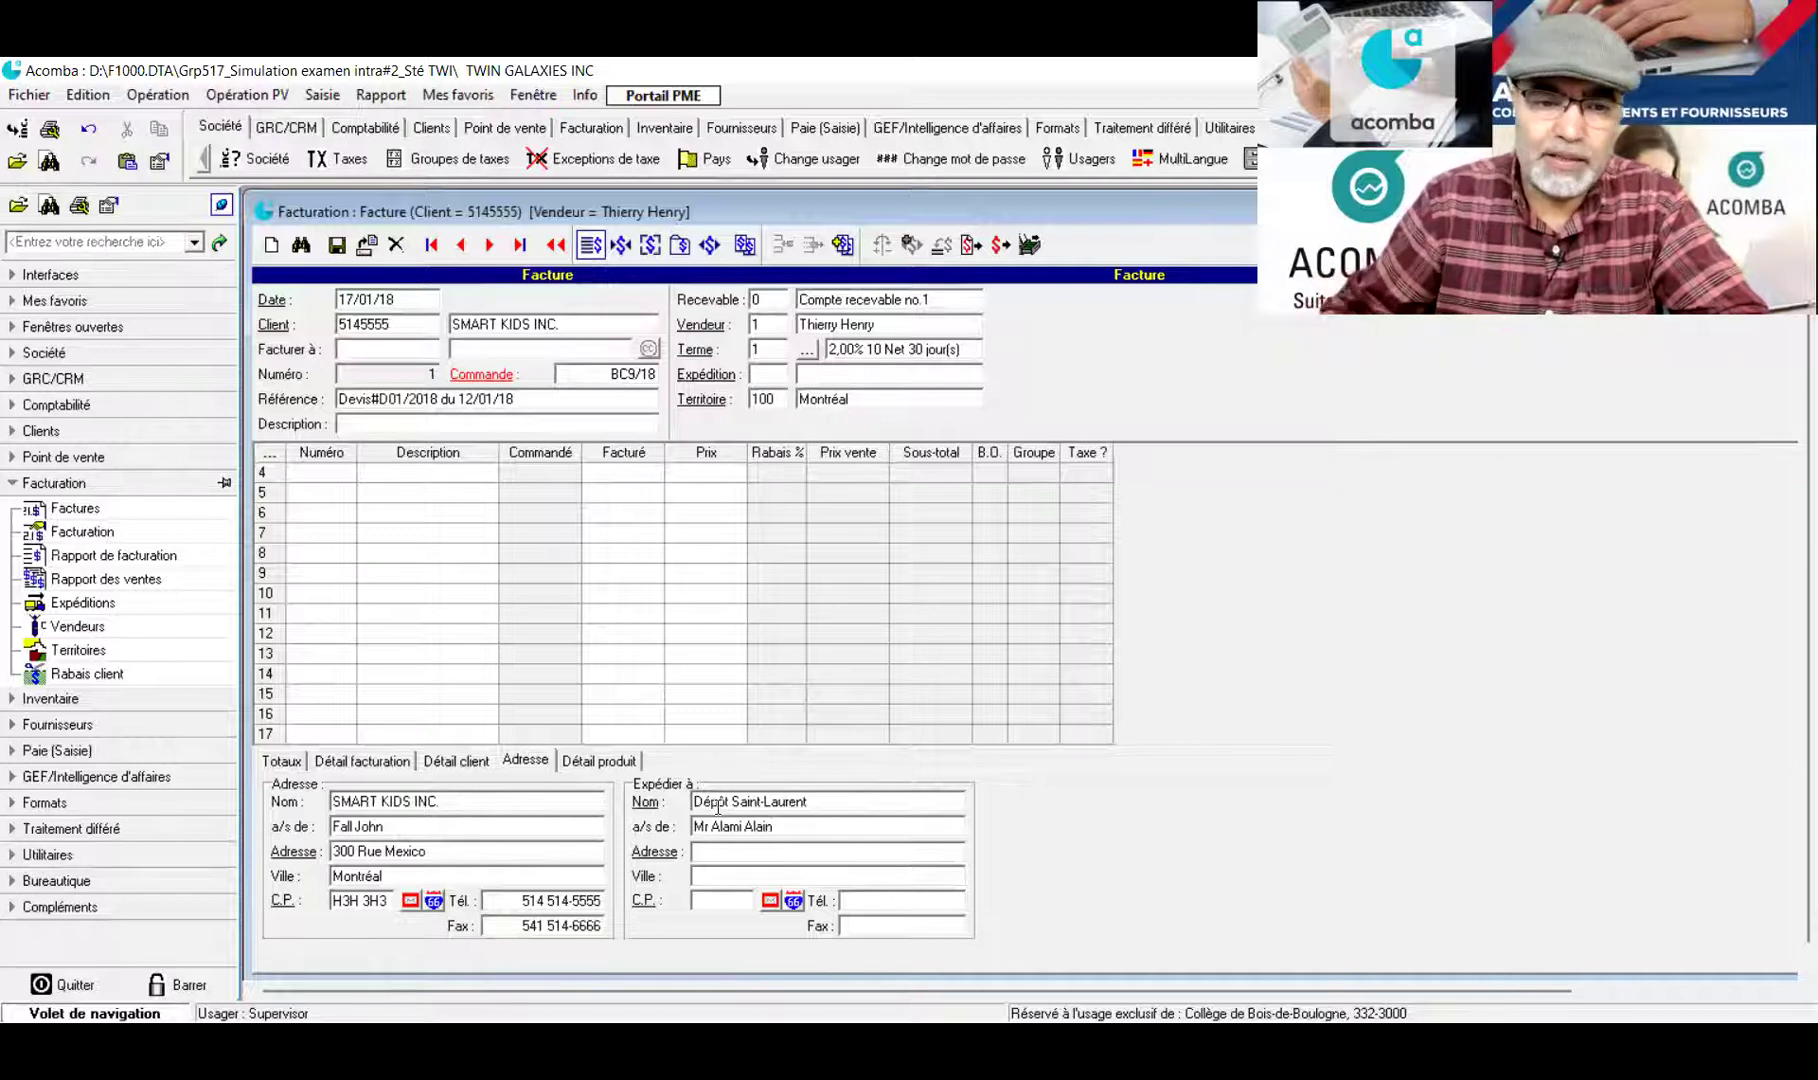
left_click(718, 880)
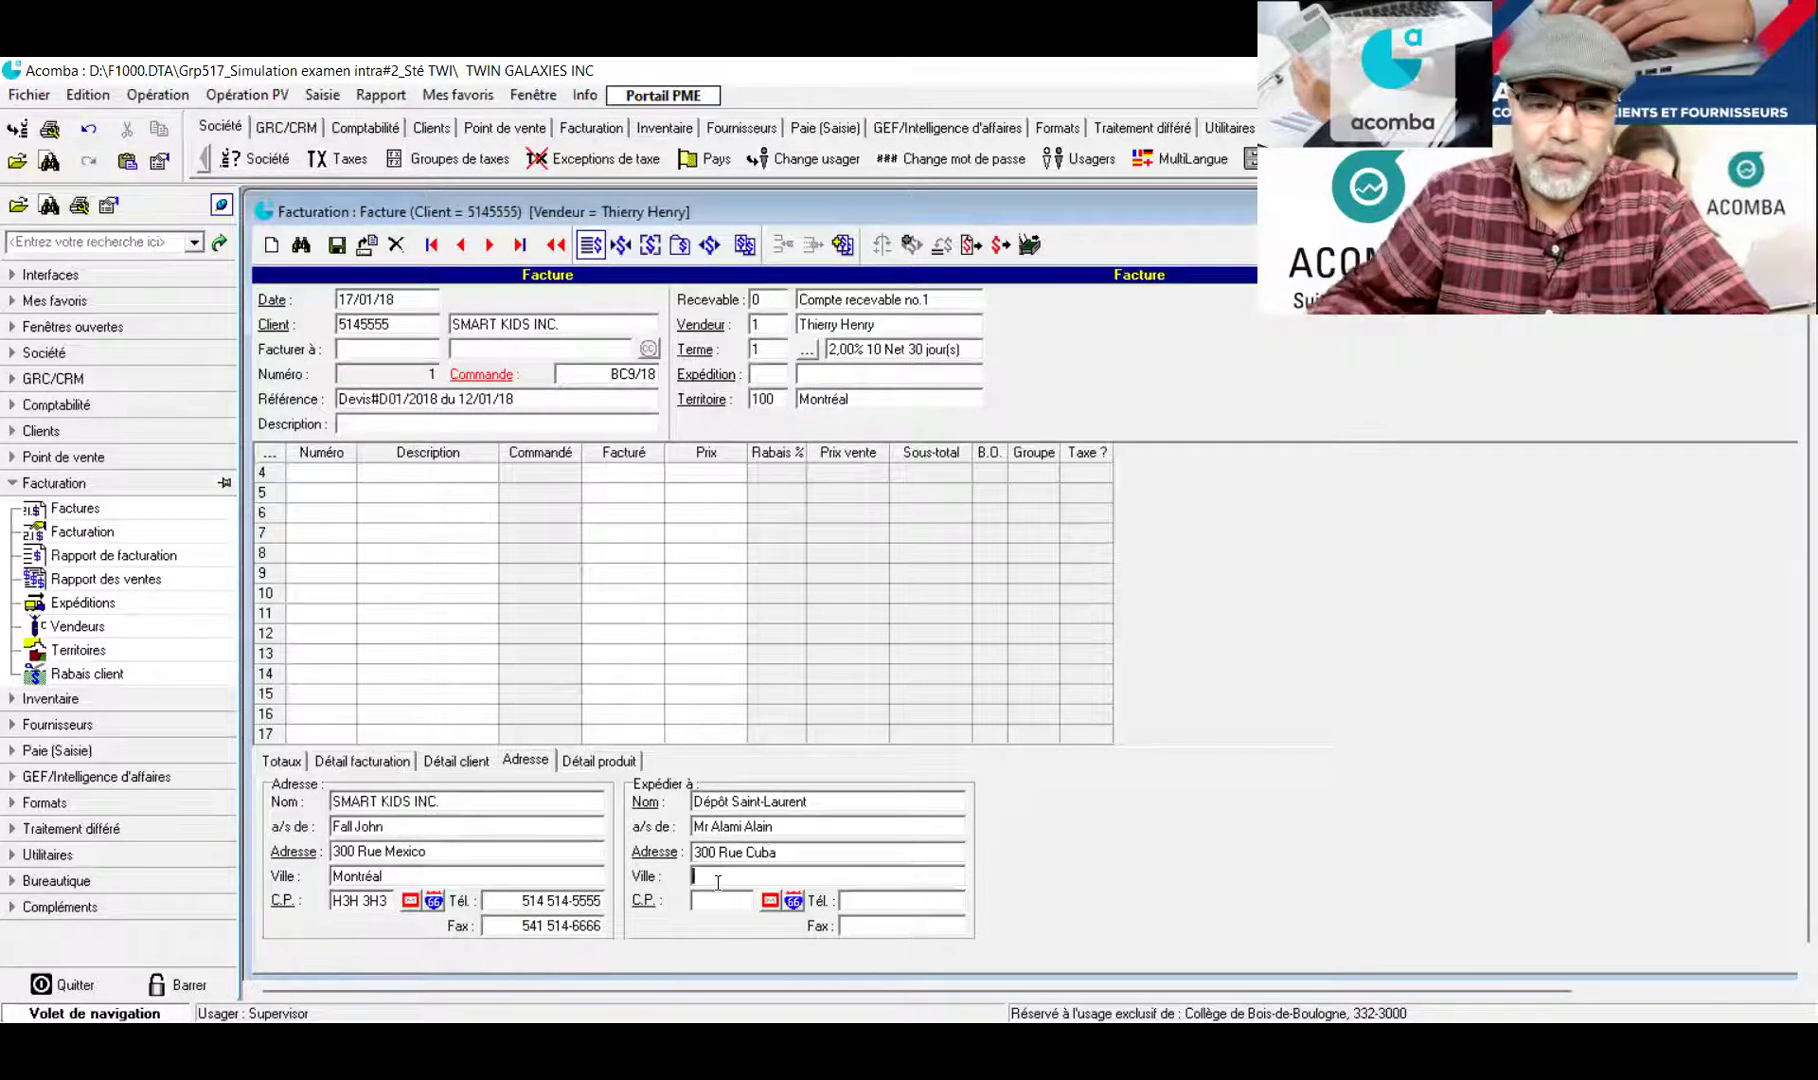
type("Saint-Laurent")
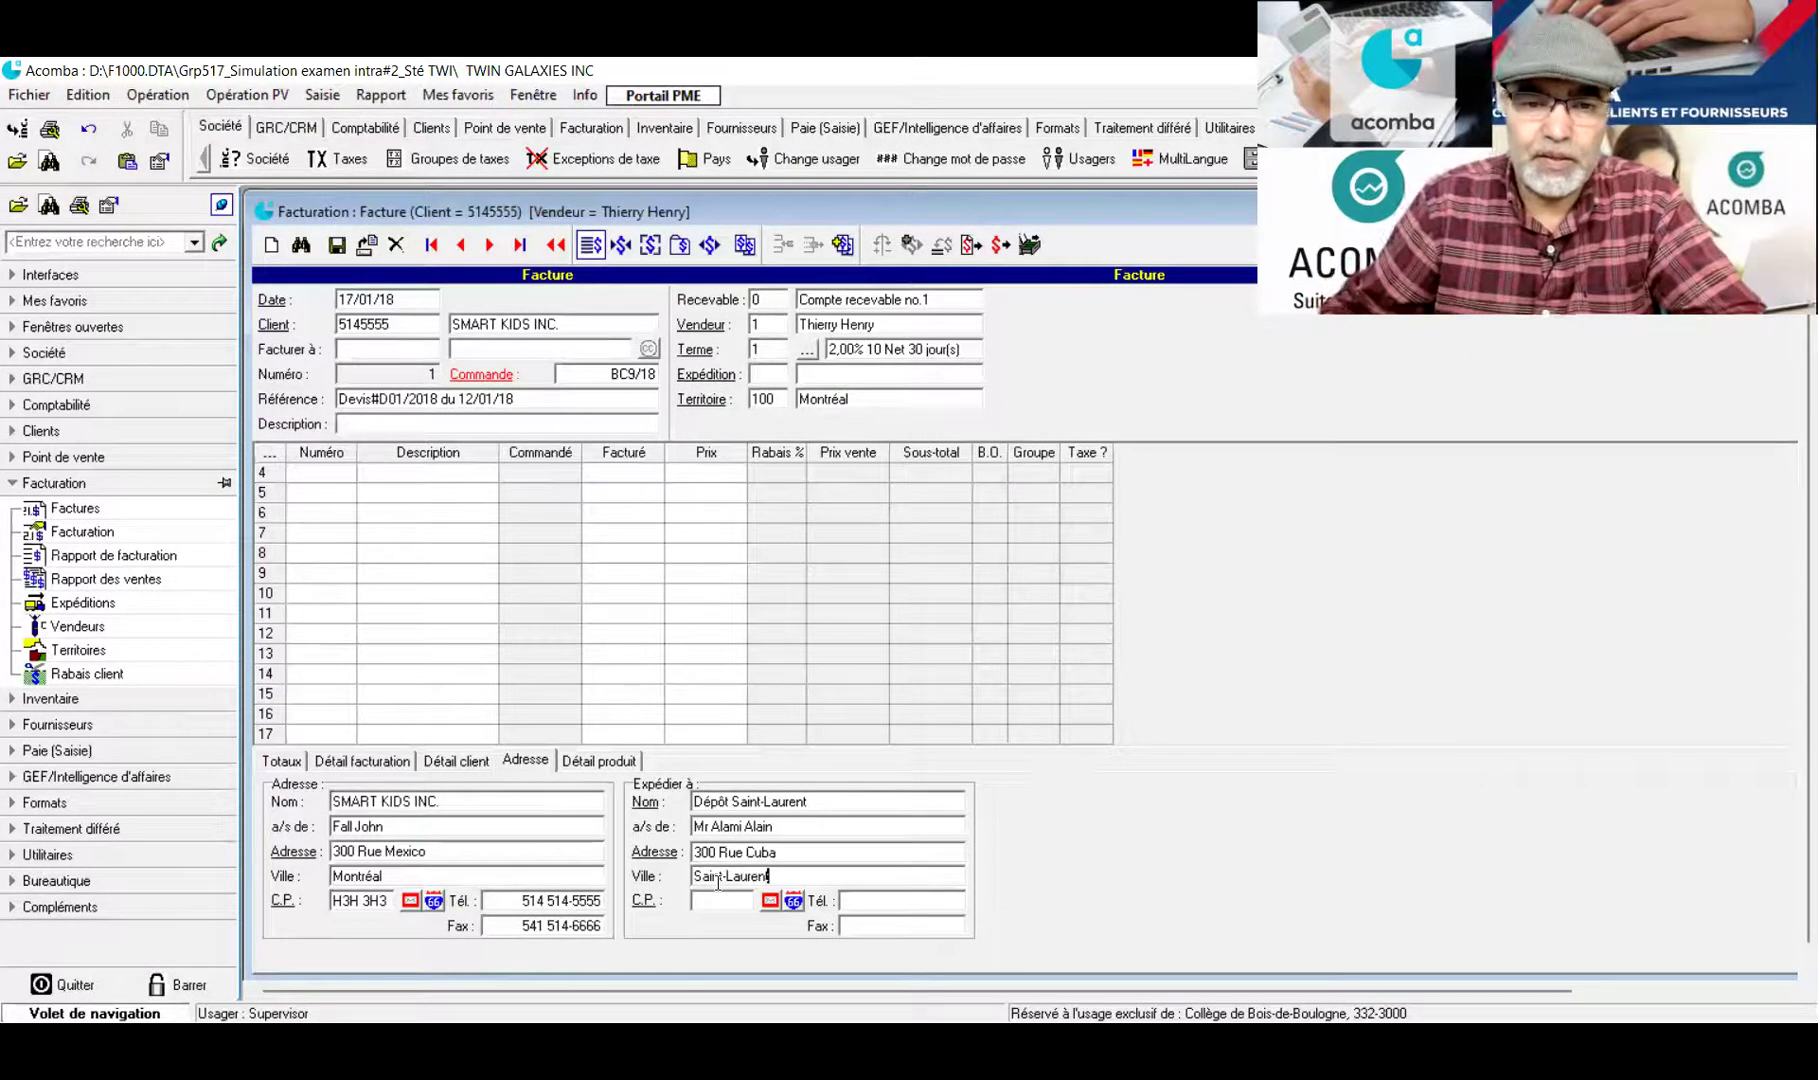
Fill in the ship-to postal code, correct the phone number and add the fax number
left_click(718, 903)
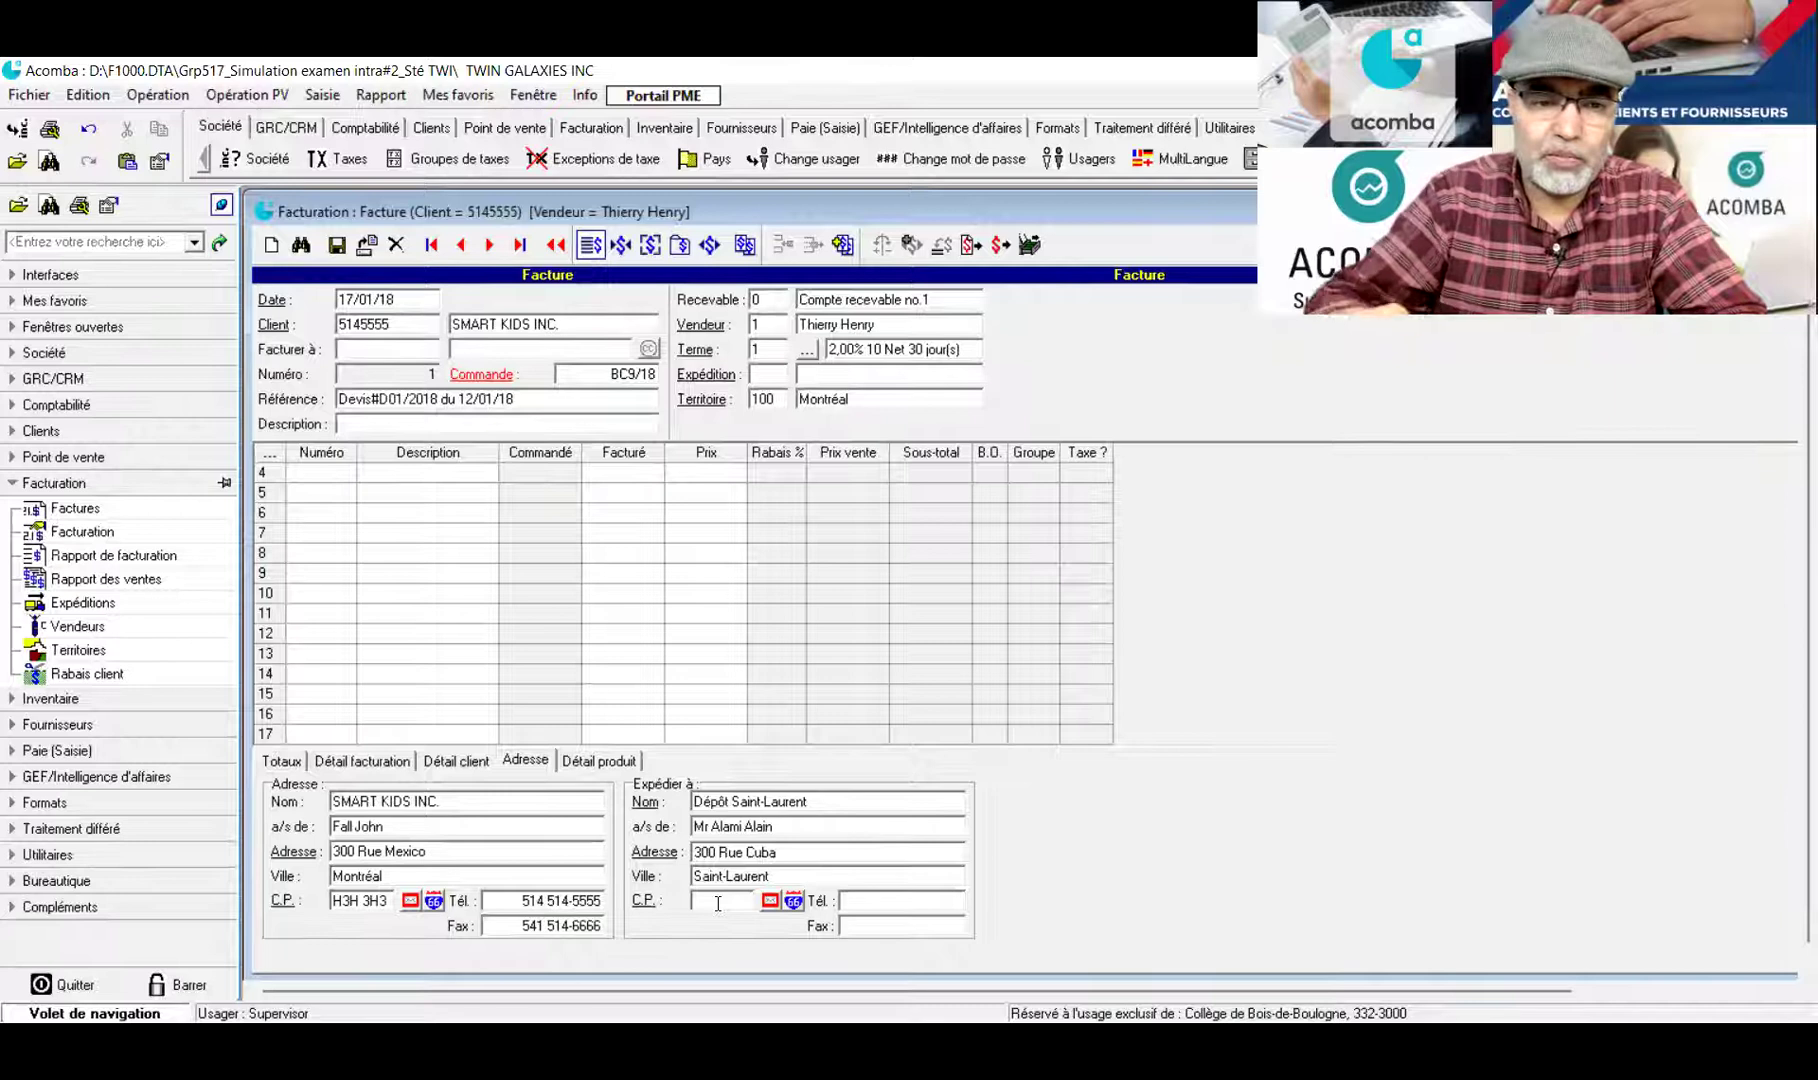
type("H")
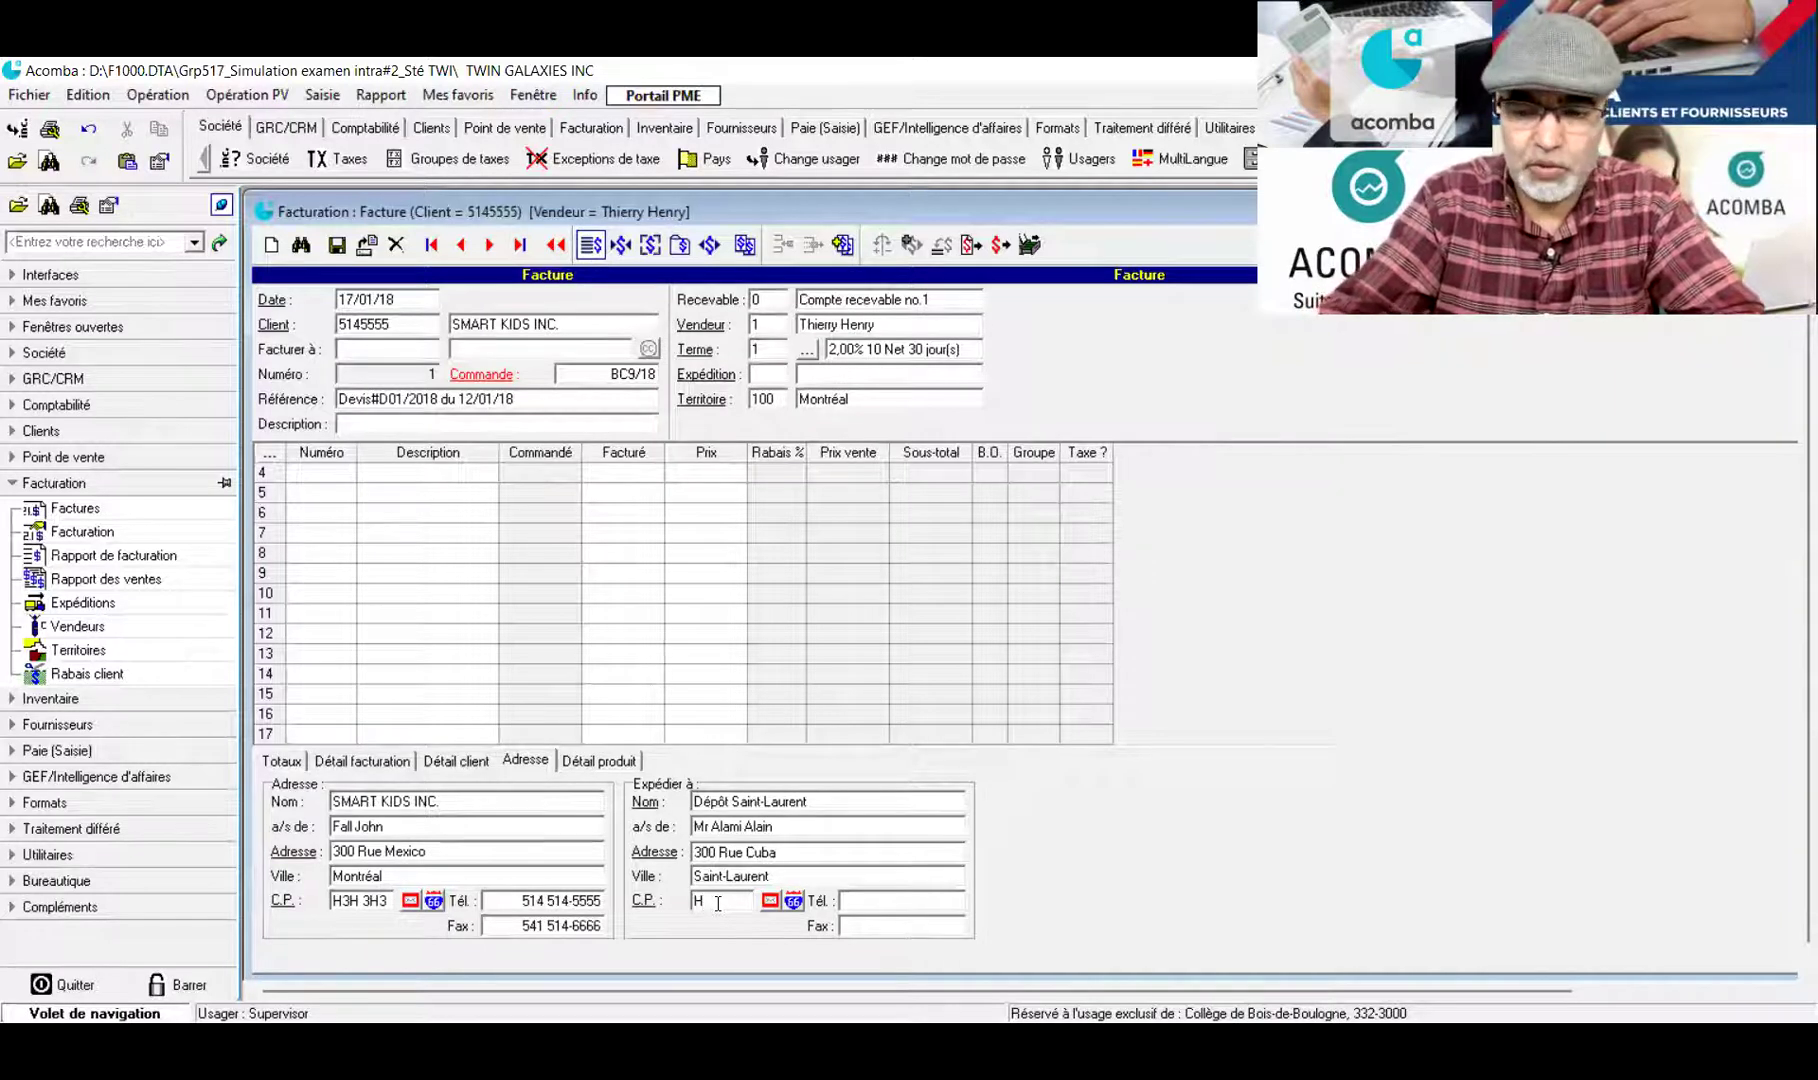
type("2H2H2")
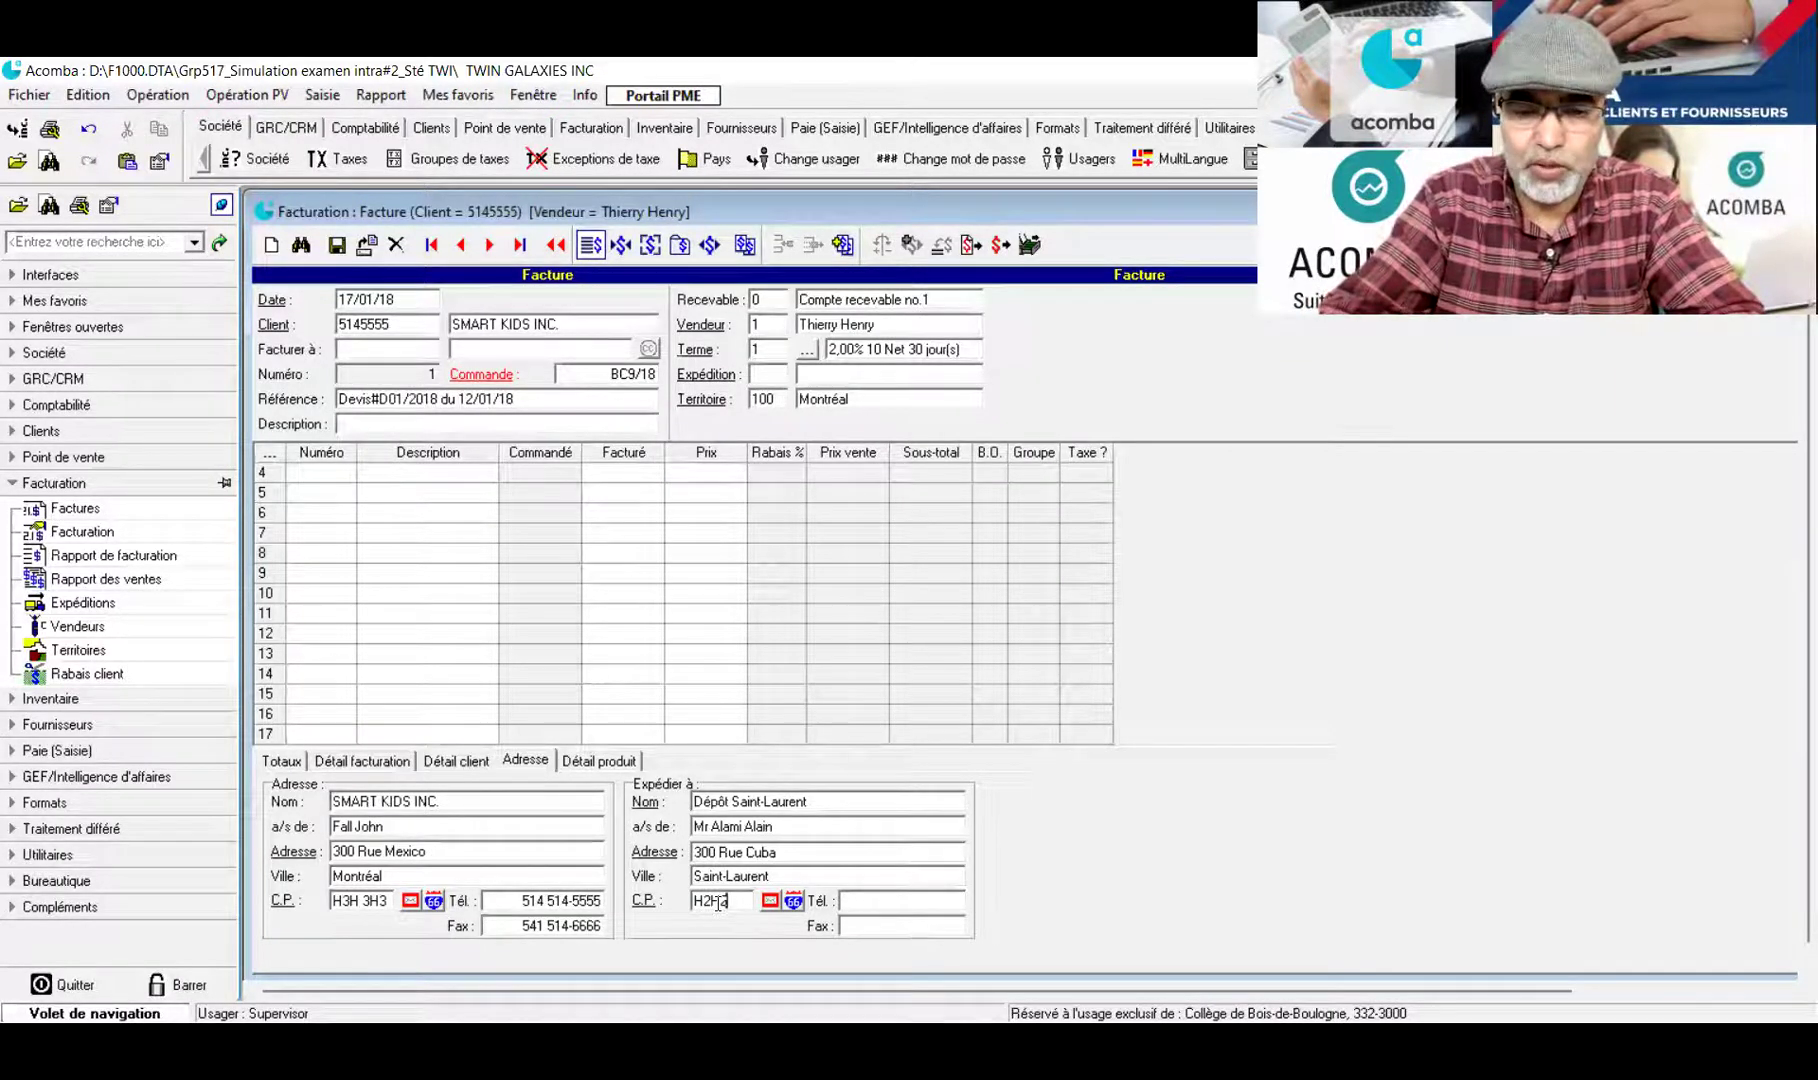
key("Tab")
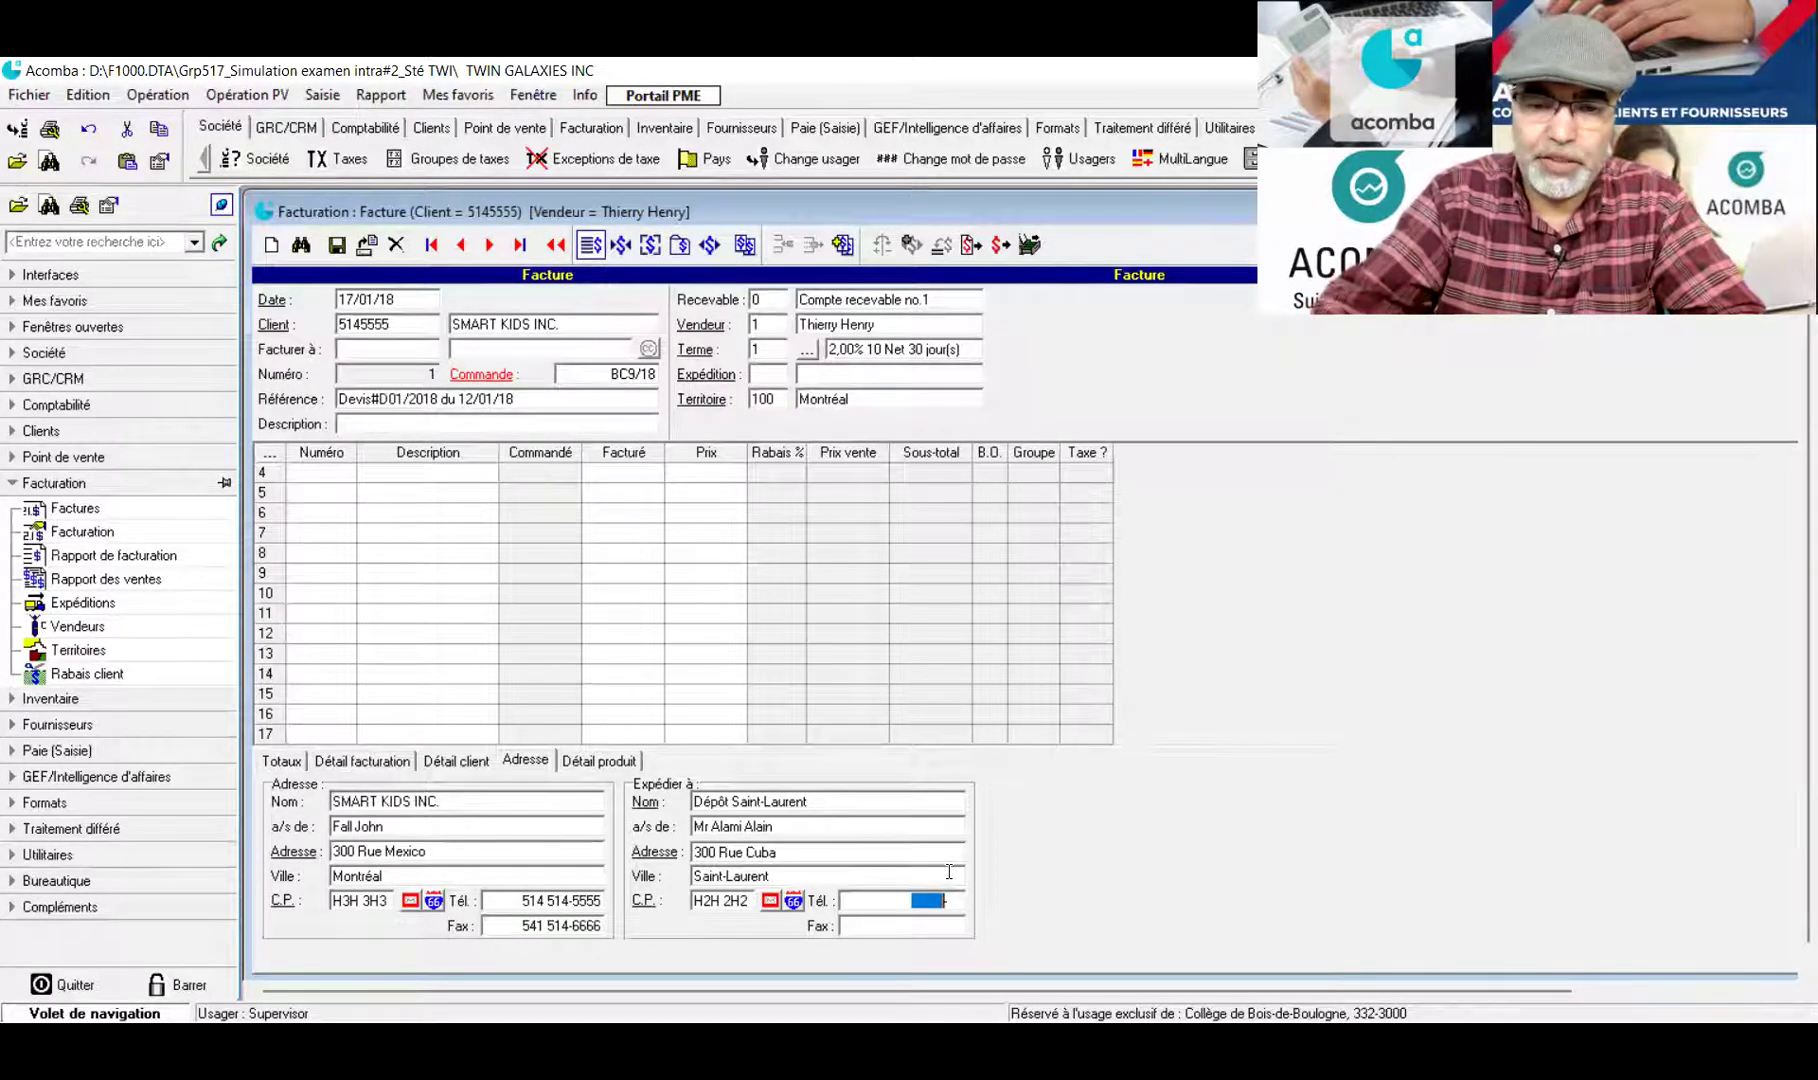
type("145")
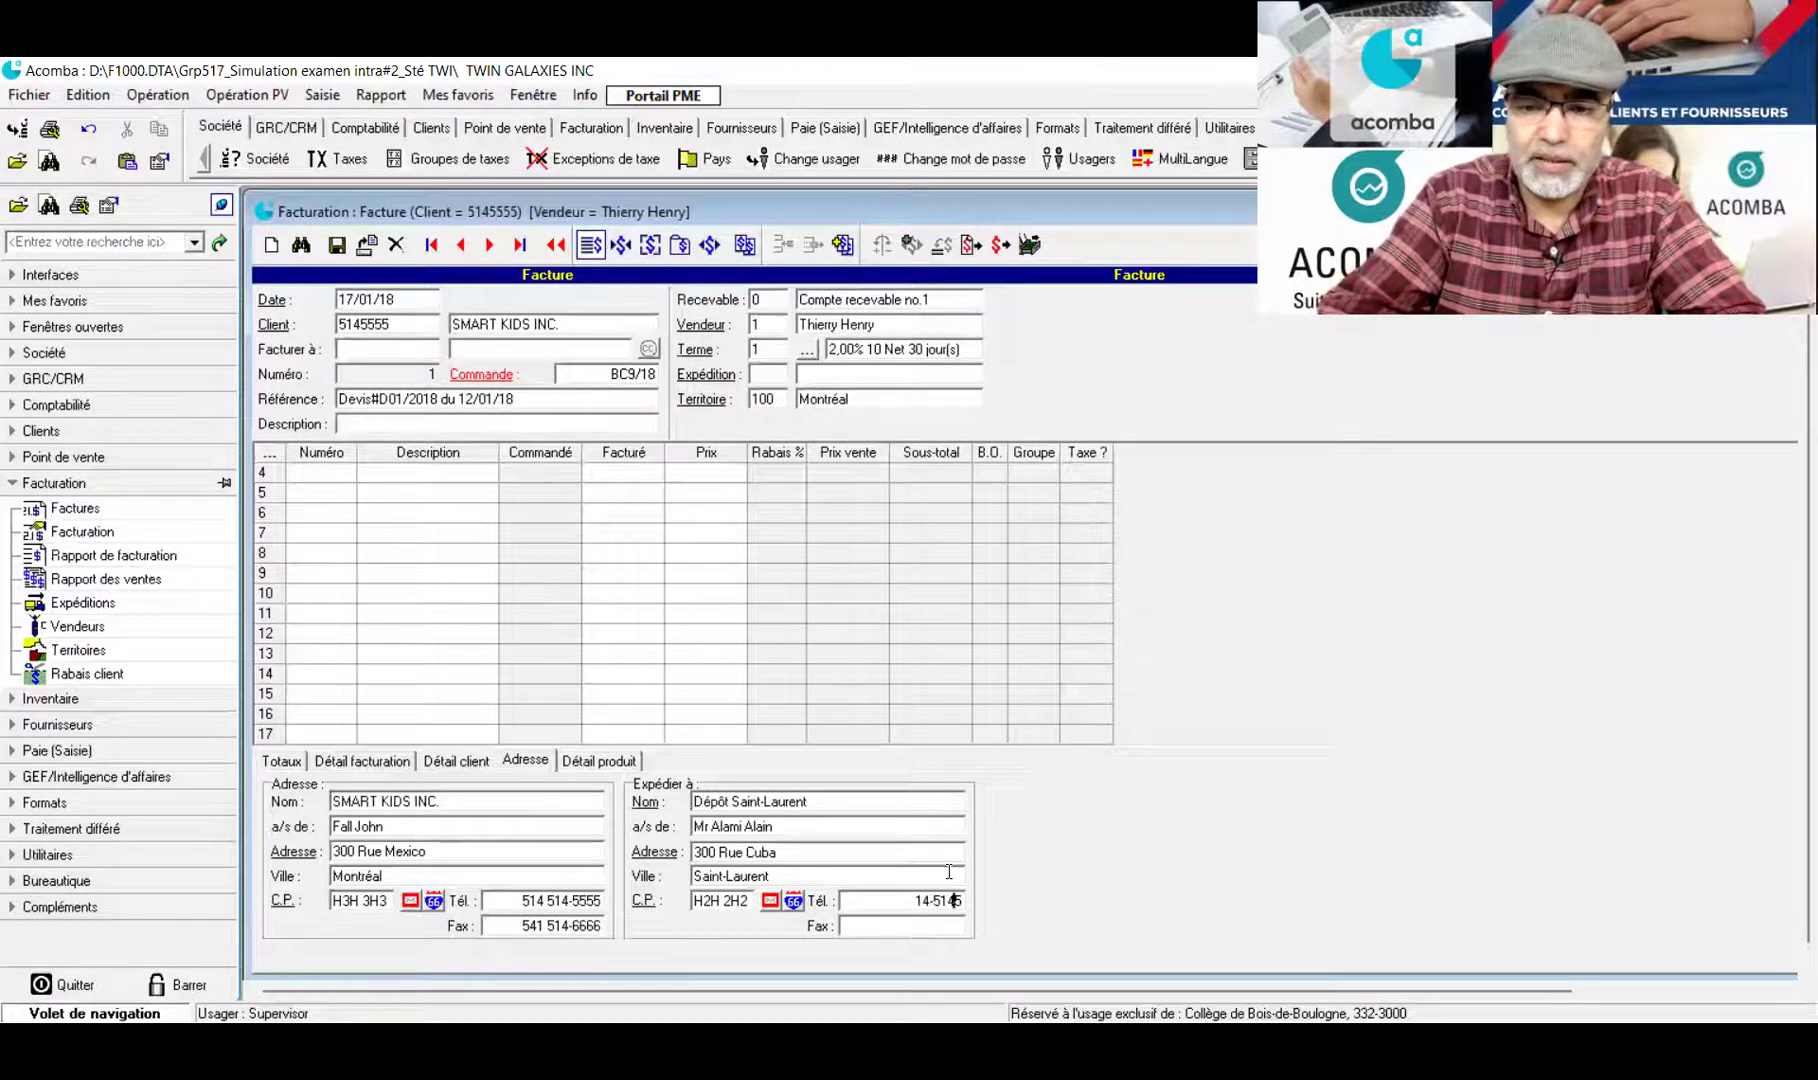
type(" 145-1415")
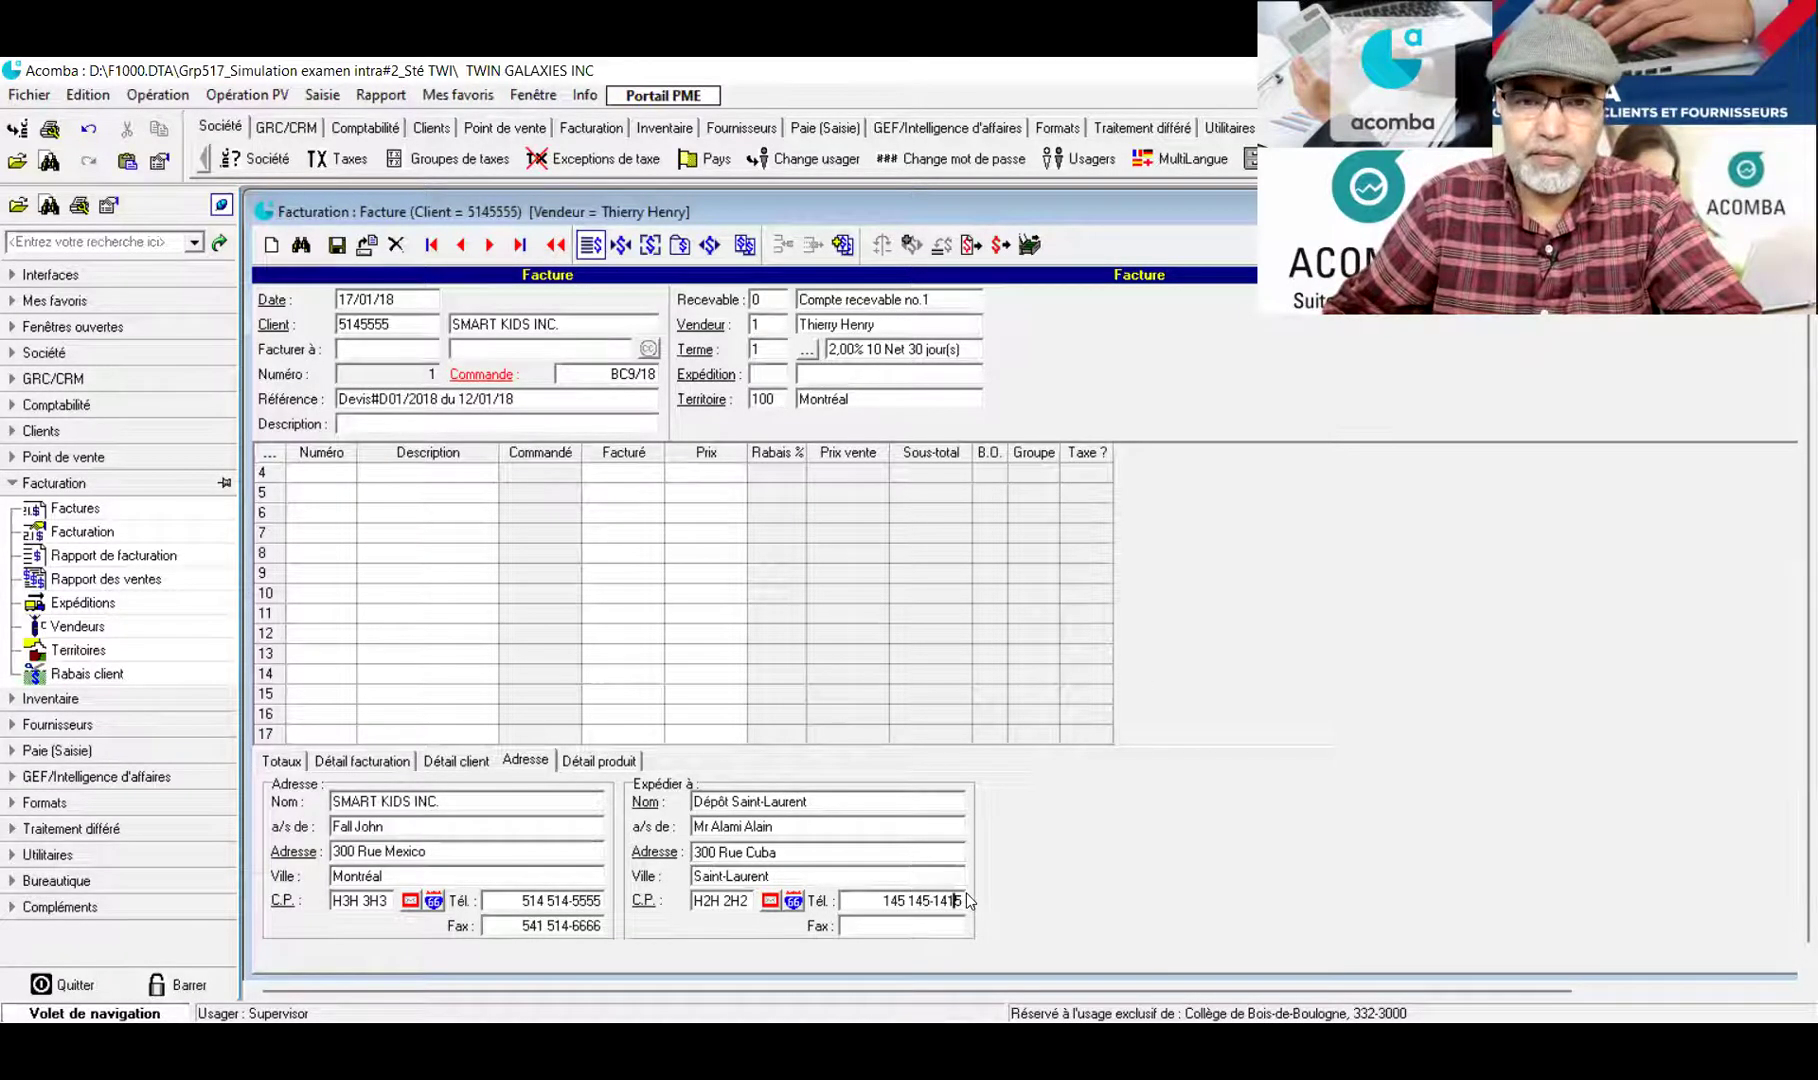
left_click(863, 925)
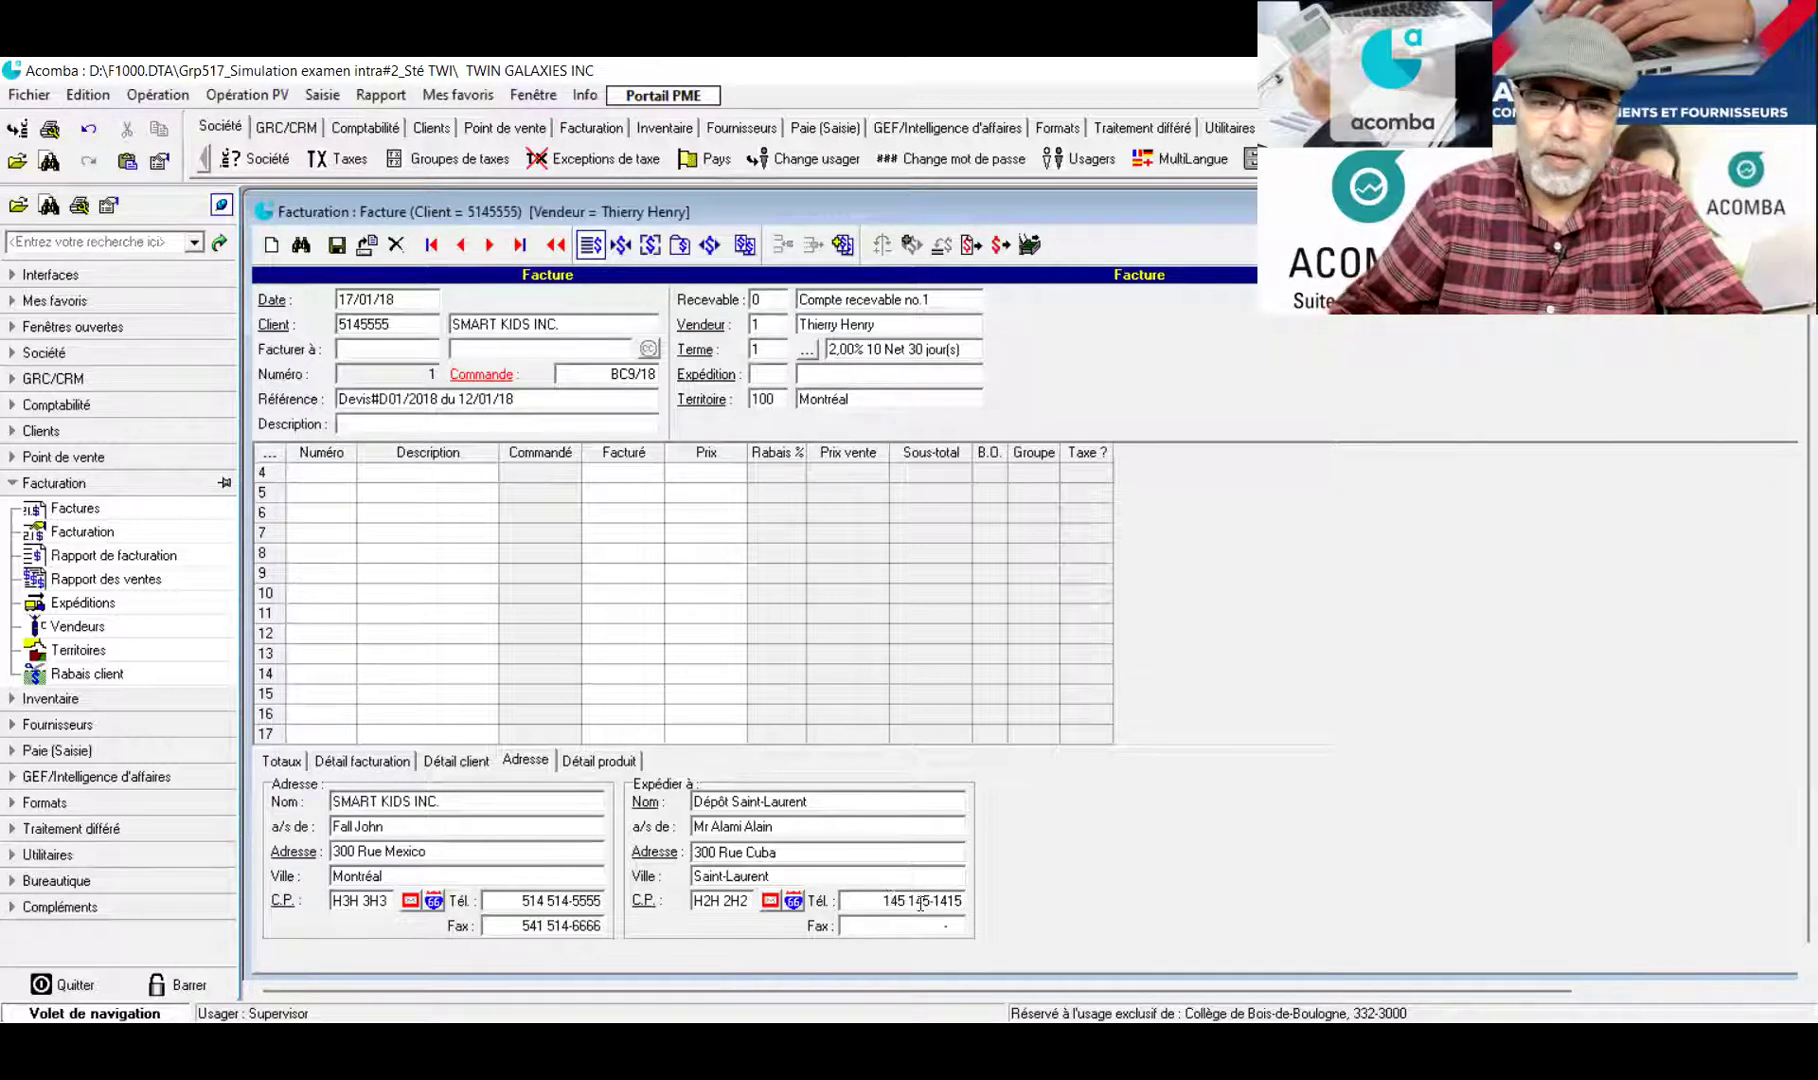
left_click_drag(878, 900, 1016, 923)
type("514")
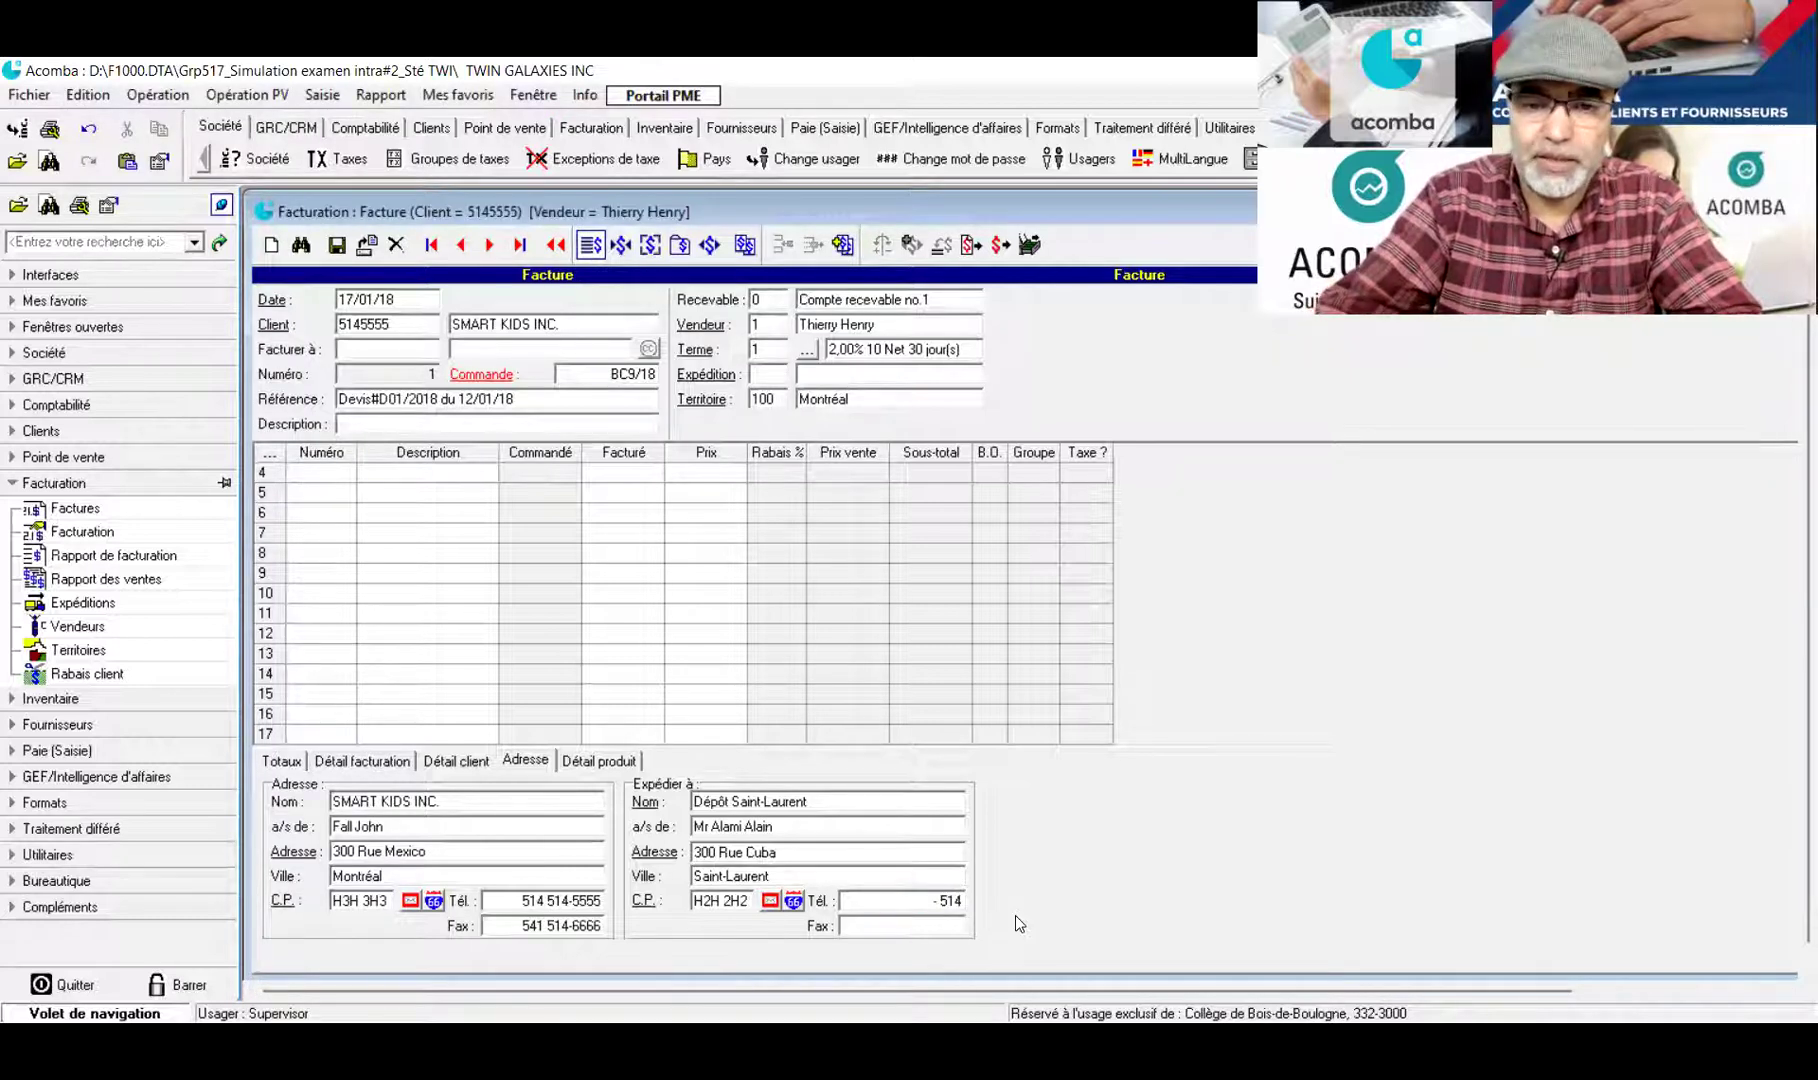
type("-5145141")
left_click(935, 928)
double_click(935, 928)
type("14-5145145")
key("Tab")
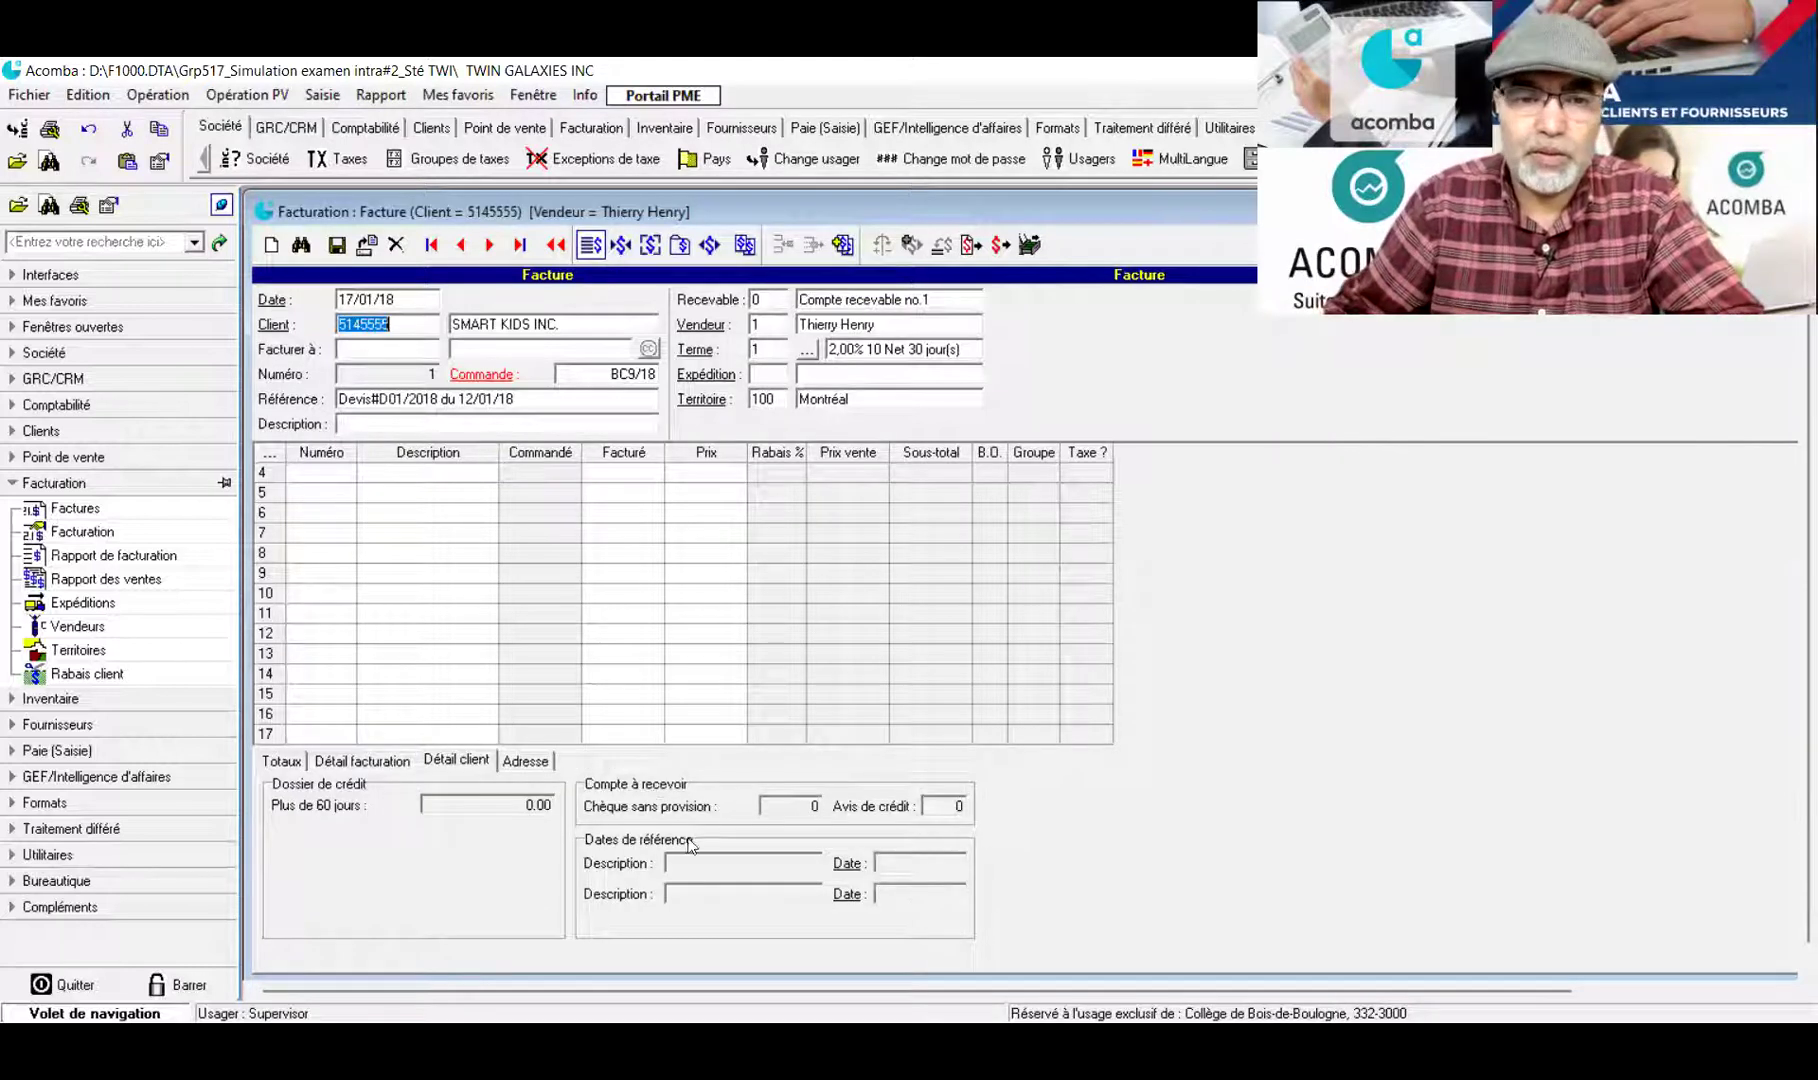
Load the BC9/18 lines VEE and RIA and show totals: subtotal 39 452.70, balance 45 360.75
left_click(587, 641)
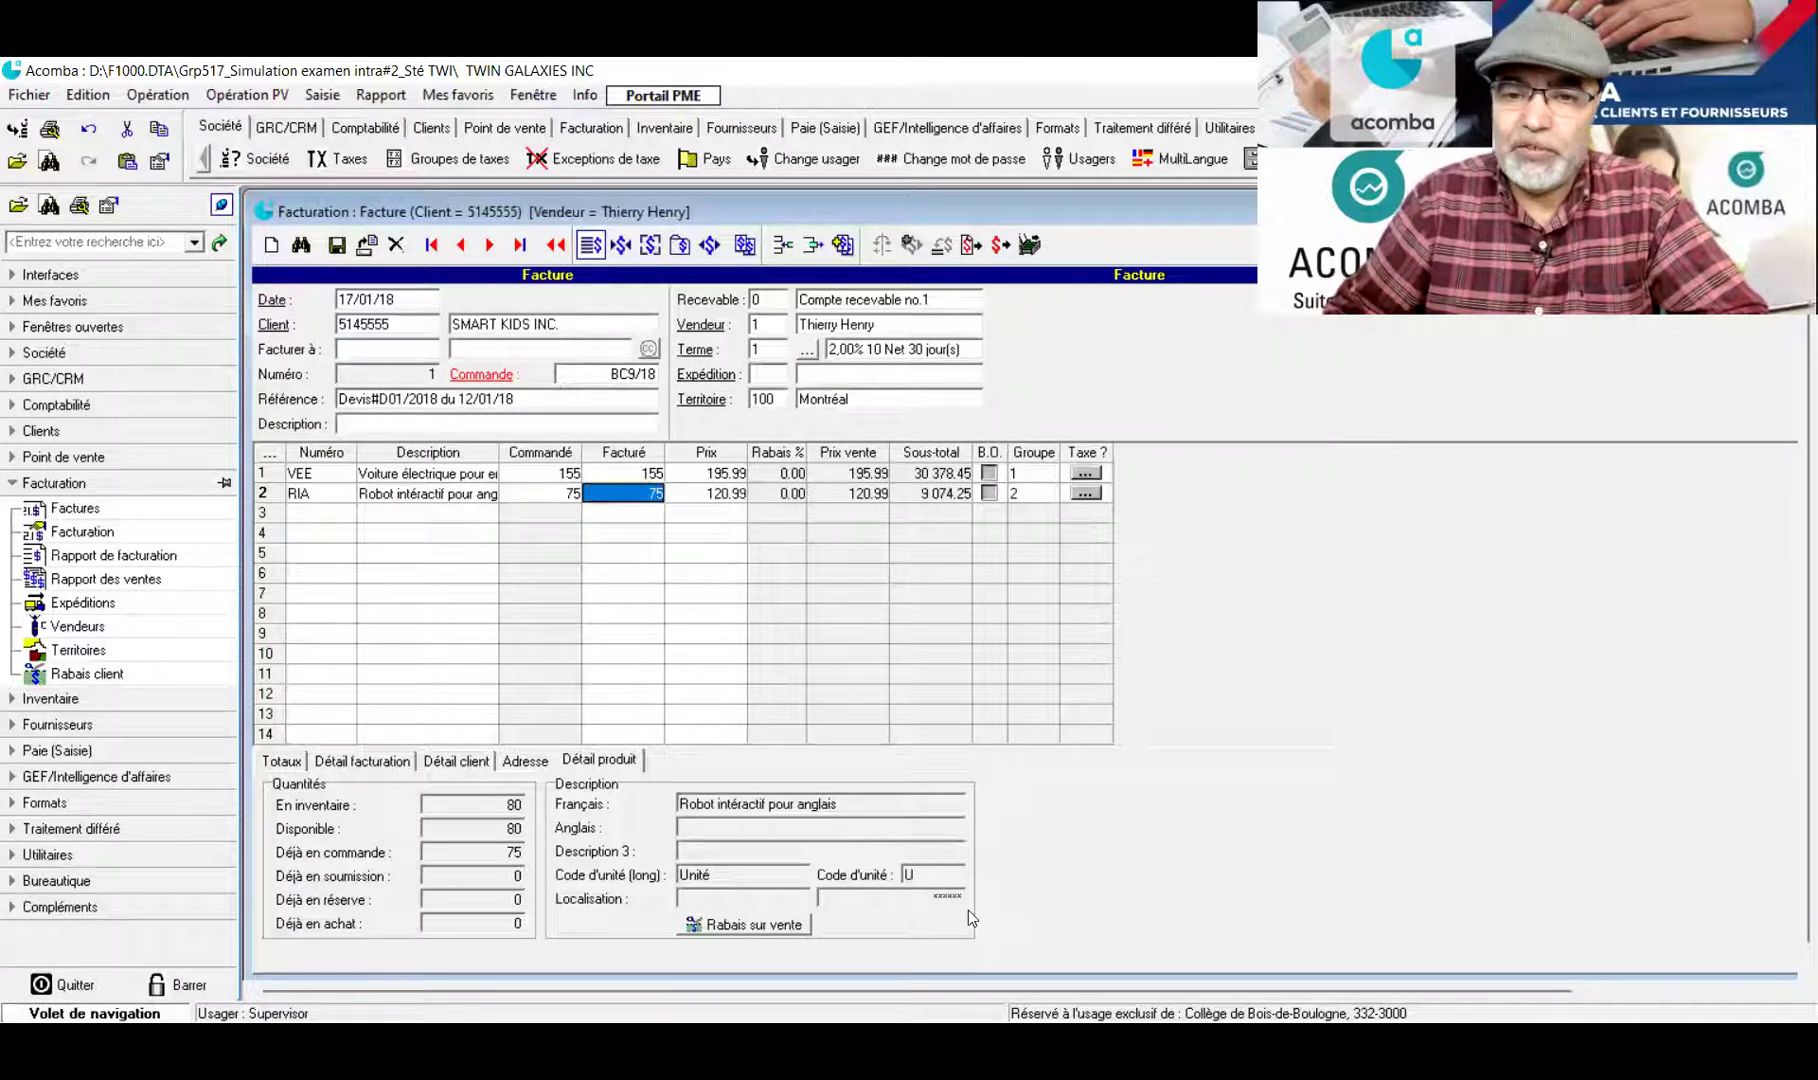
key("alt+Tab")
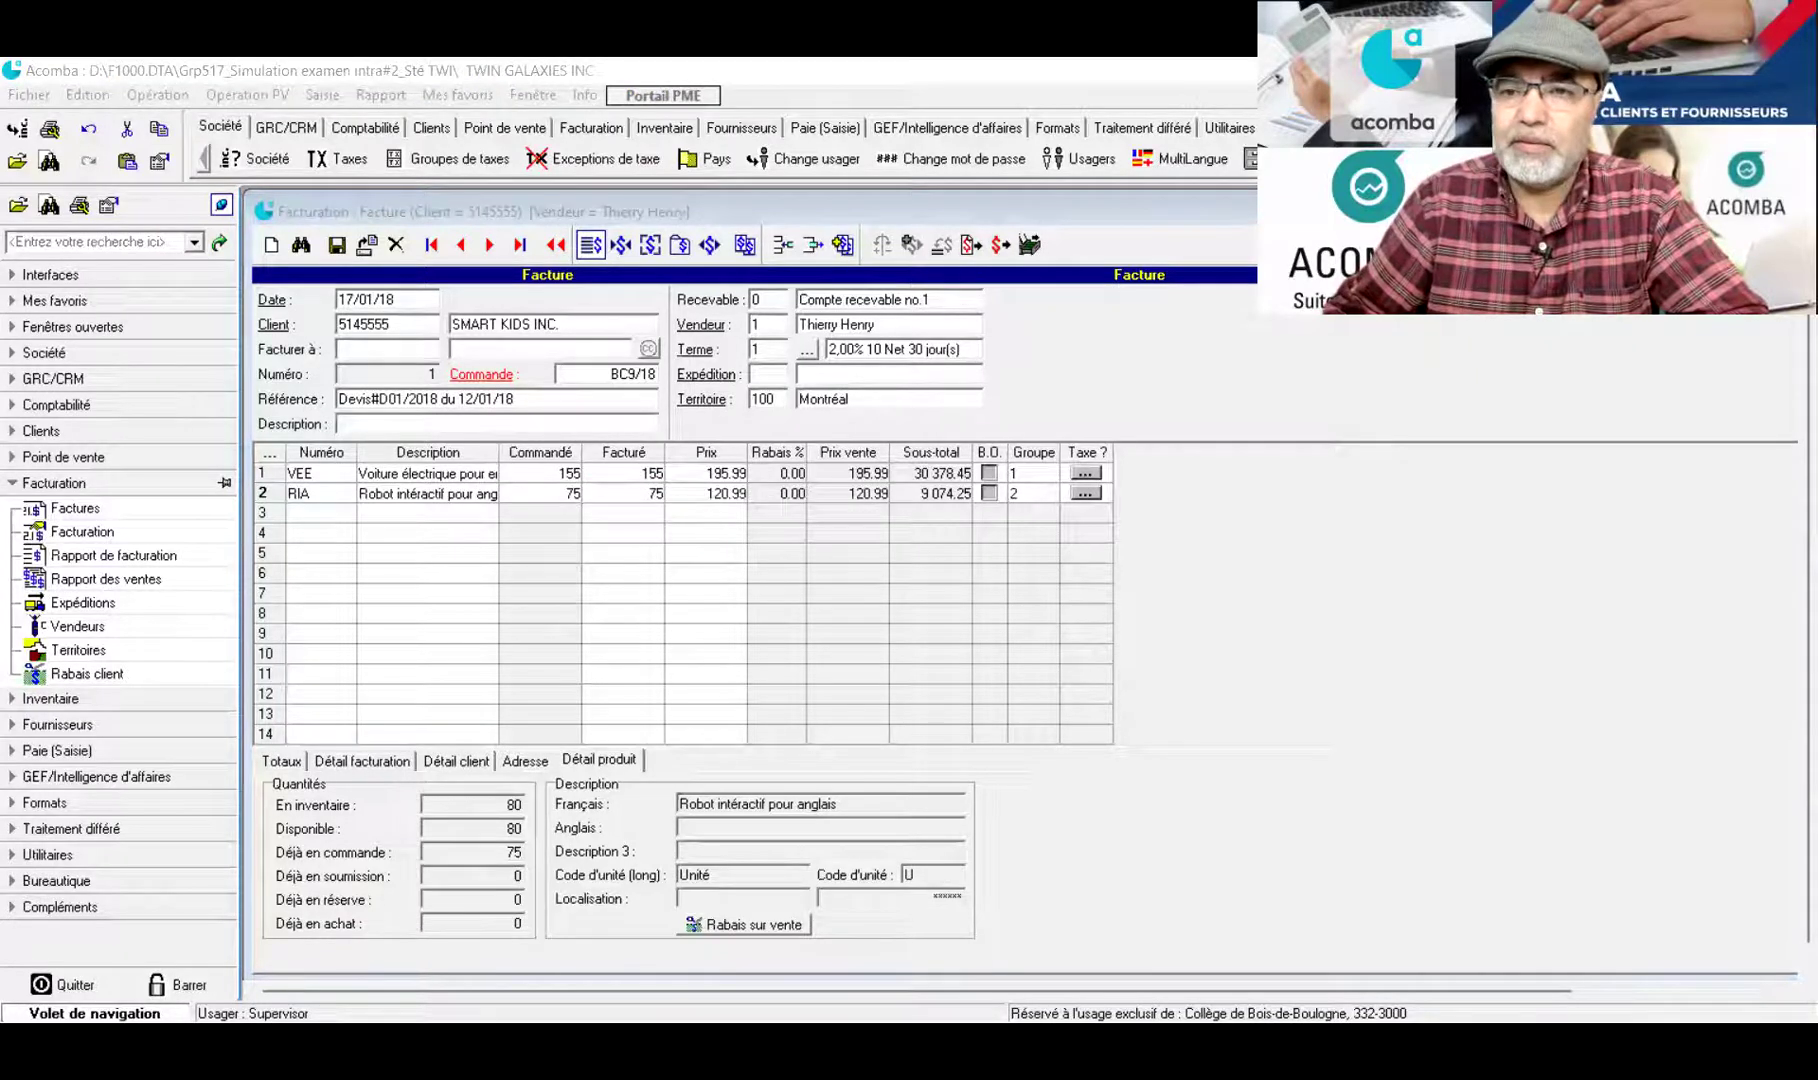
key("alt+Tab")
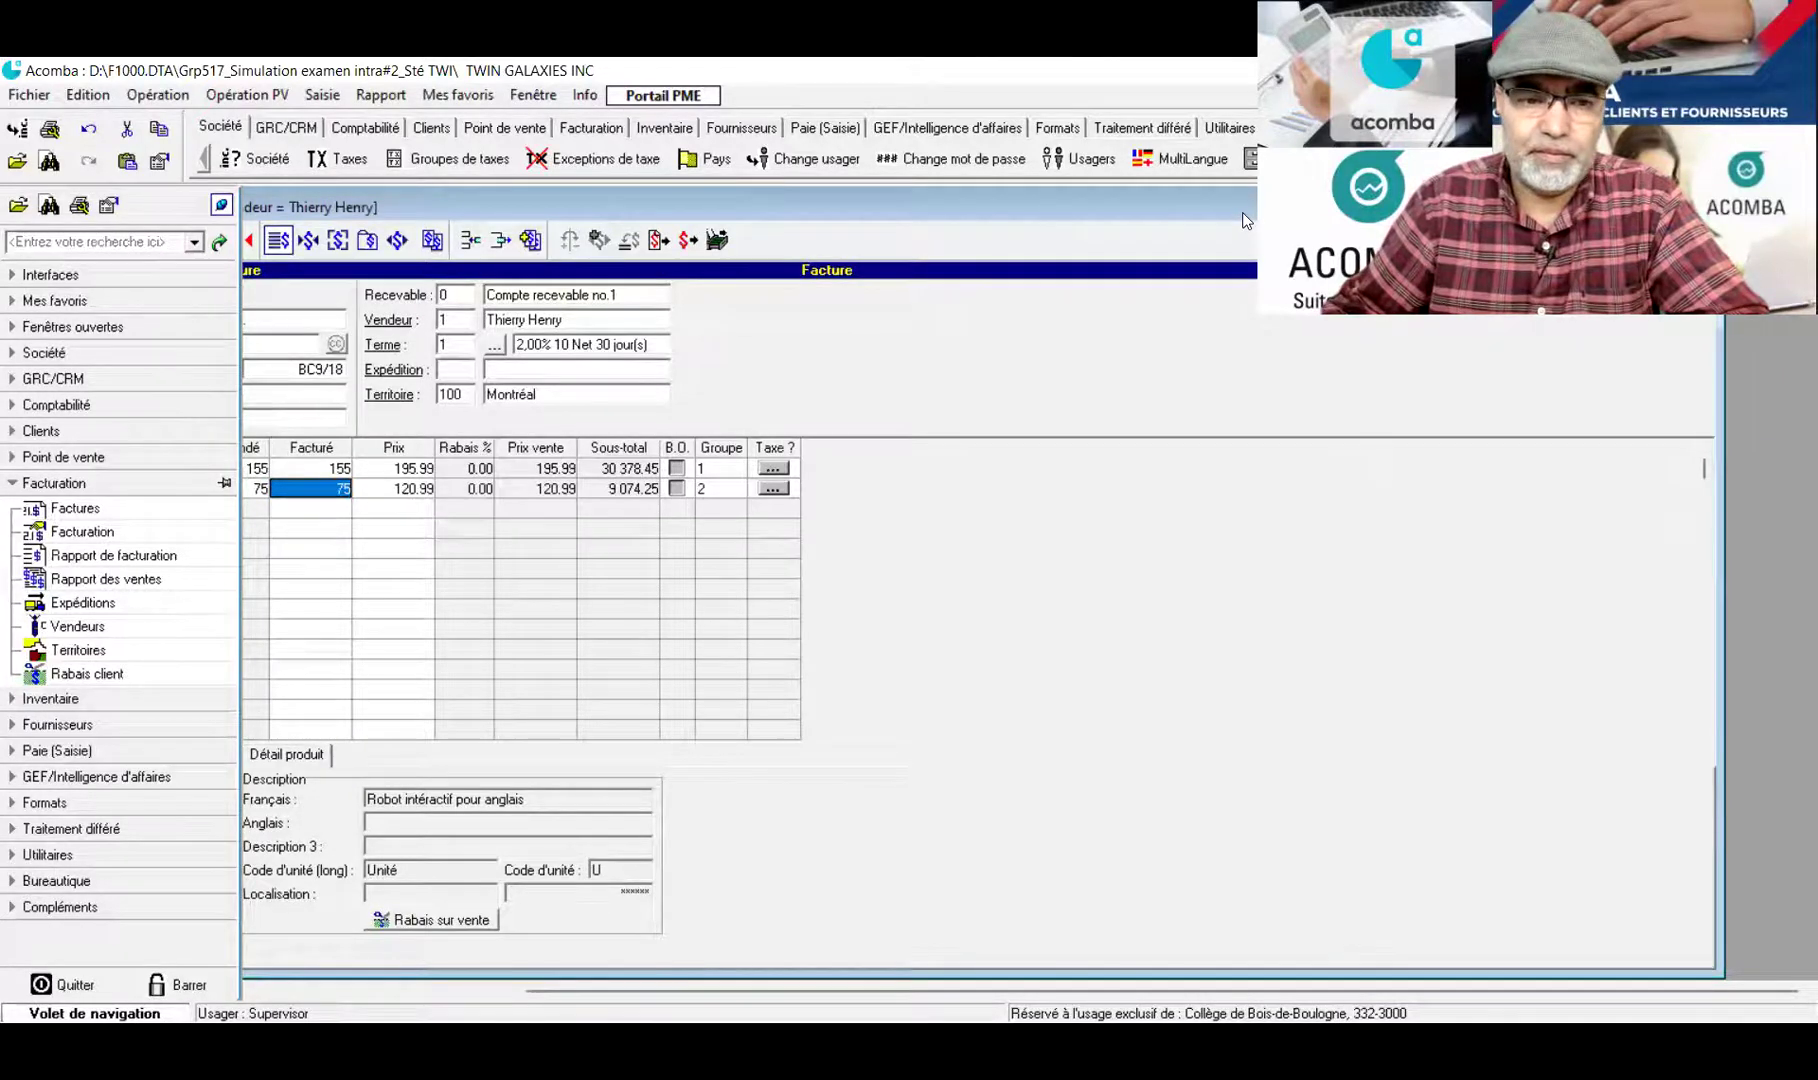
left_click(334, 810)
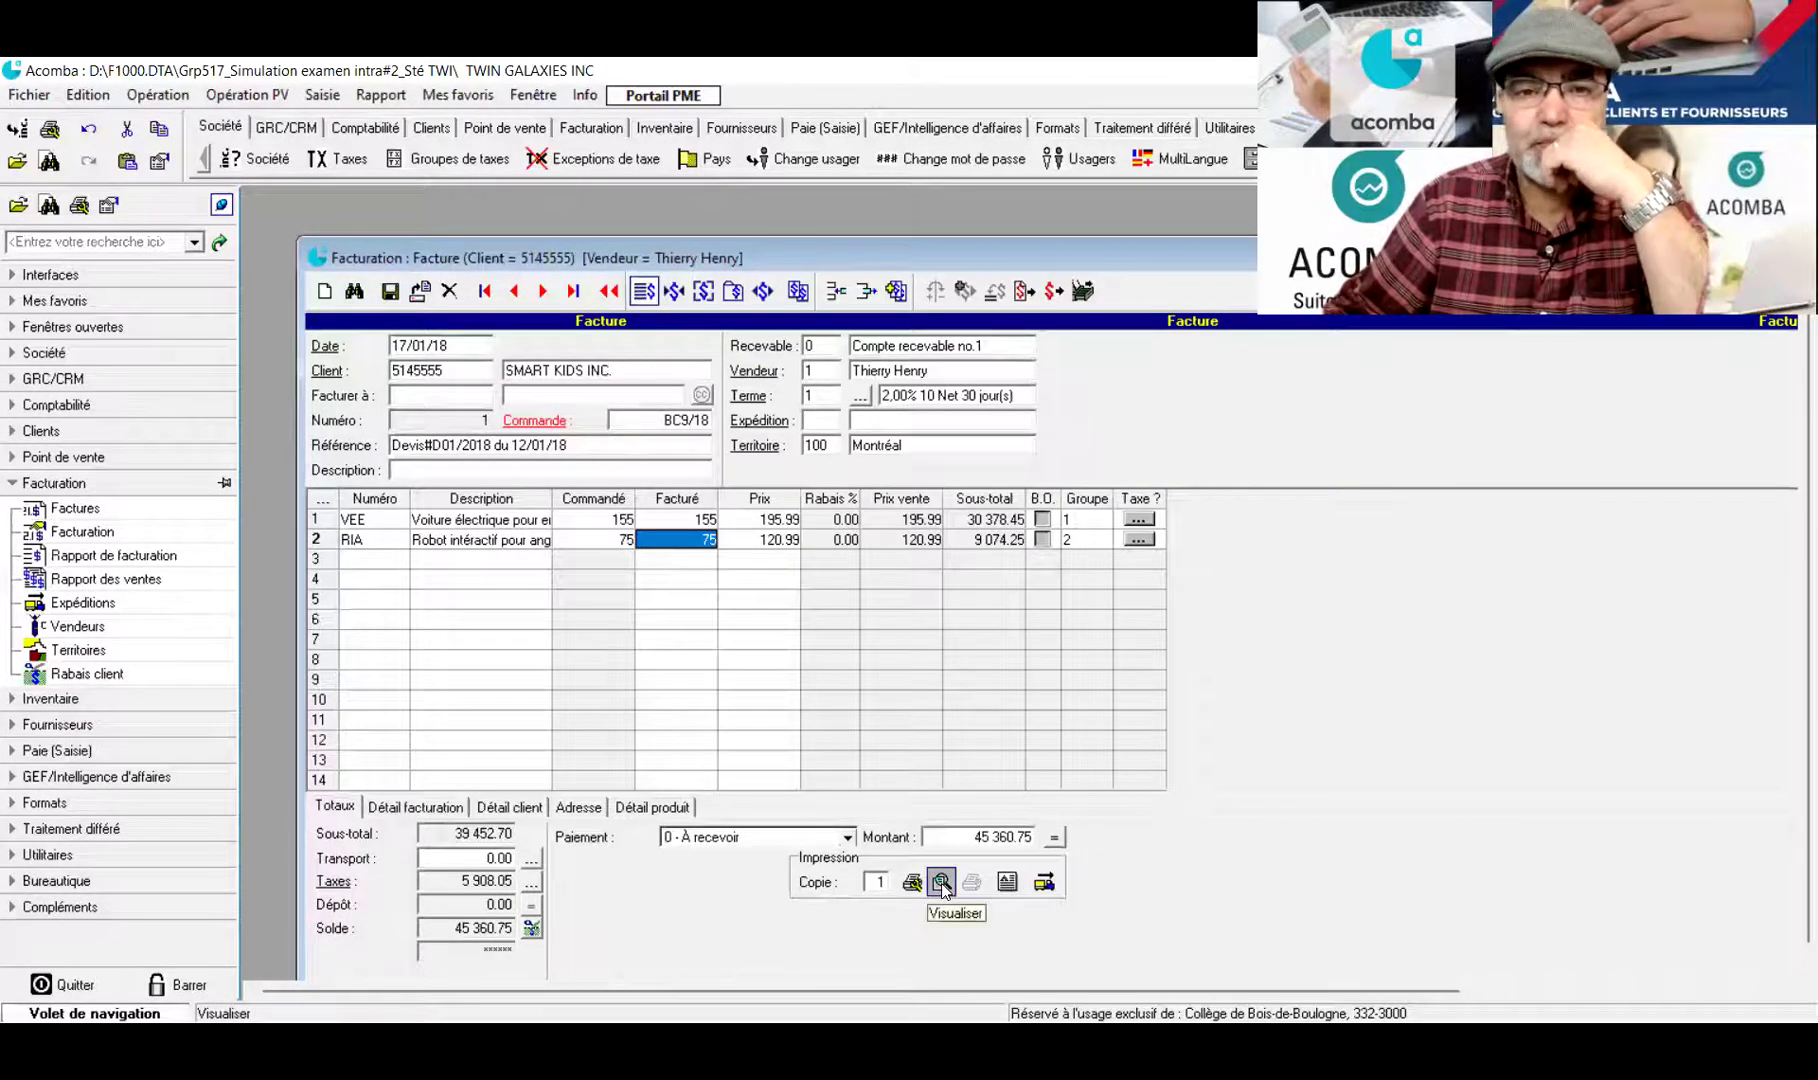
left_click(942, 882)
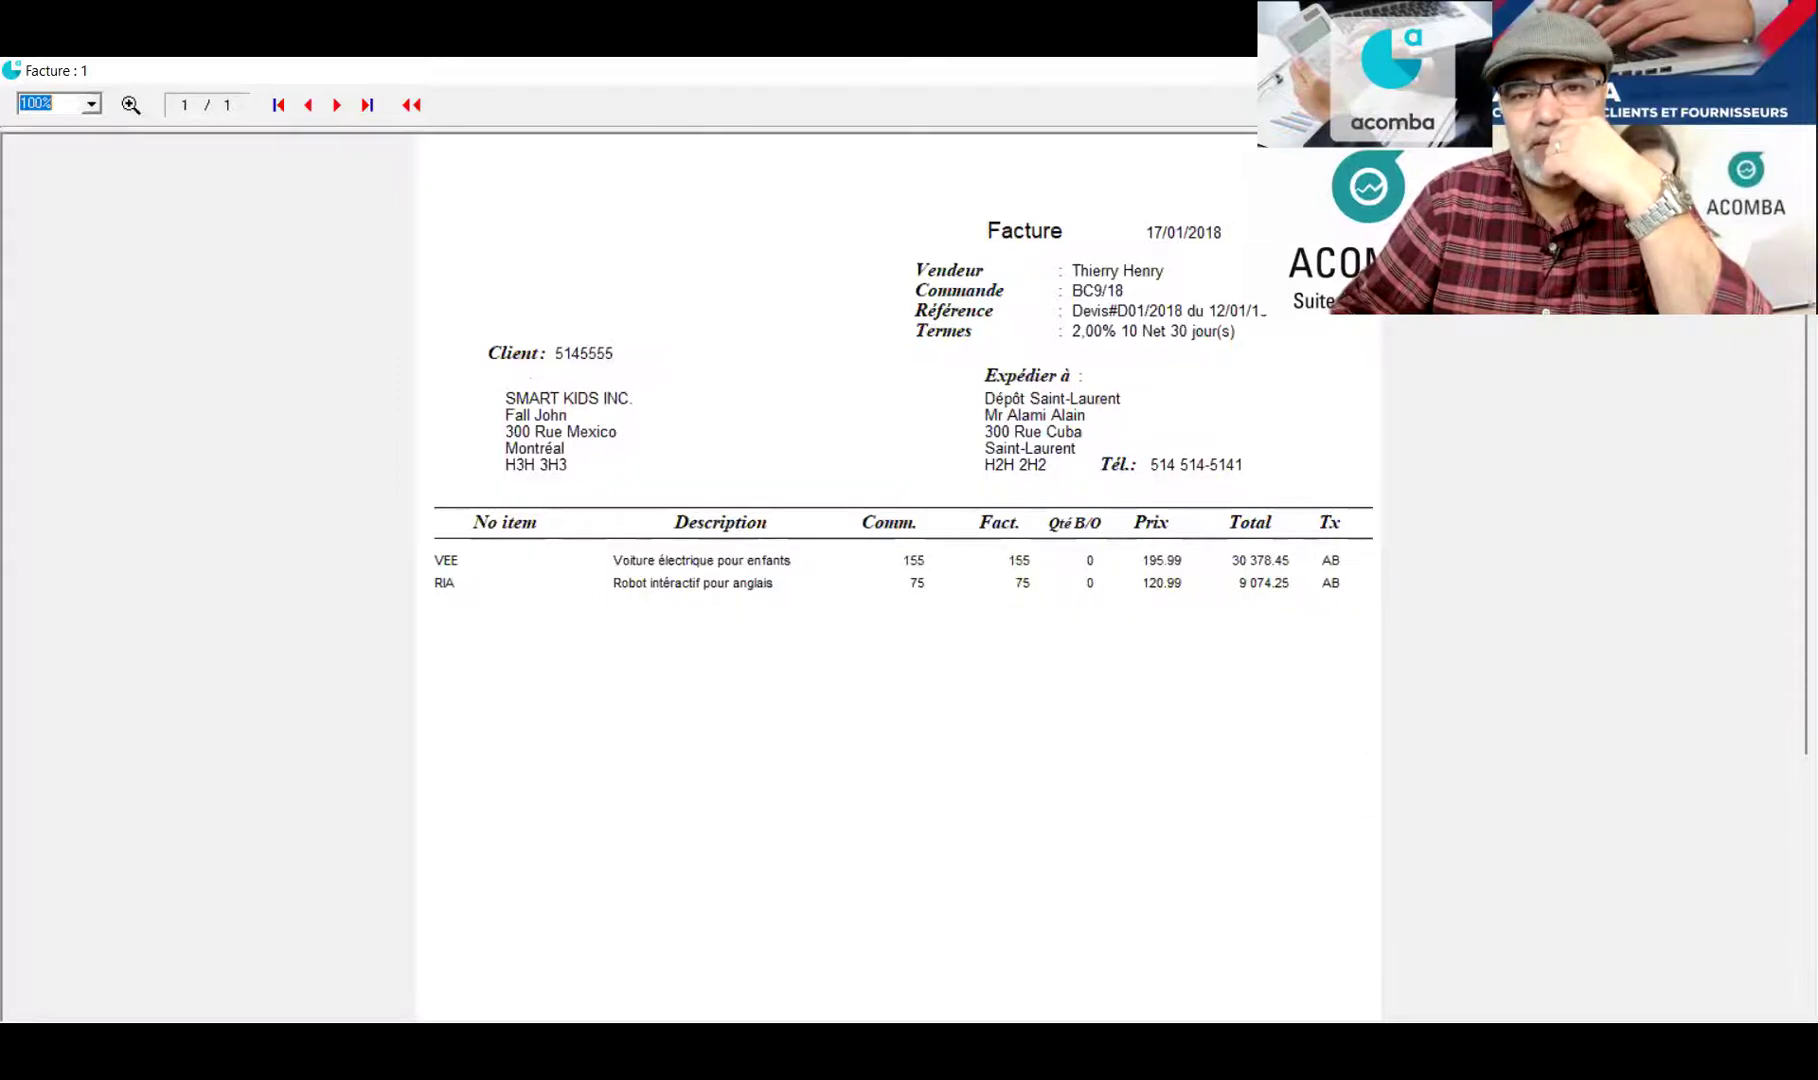
key("Escape")
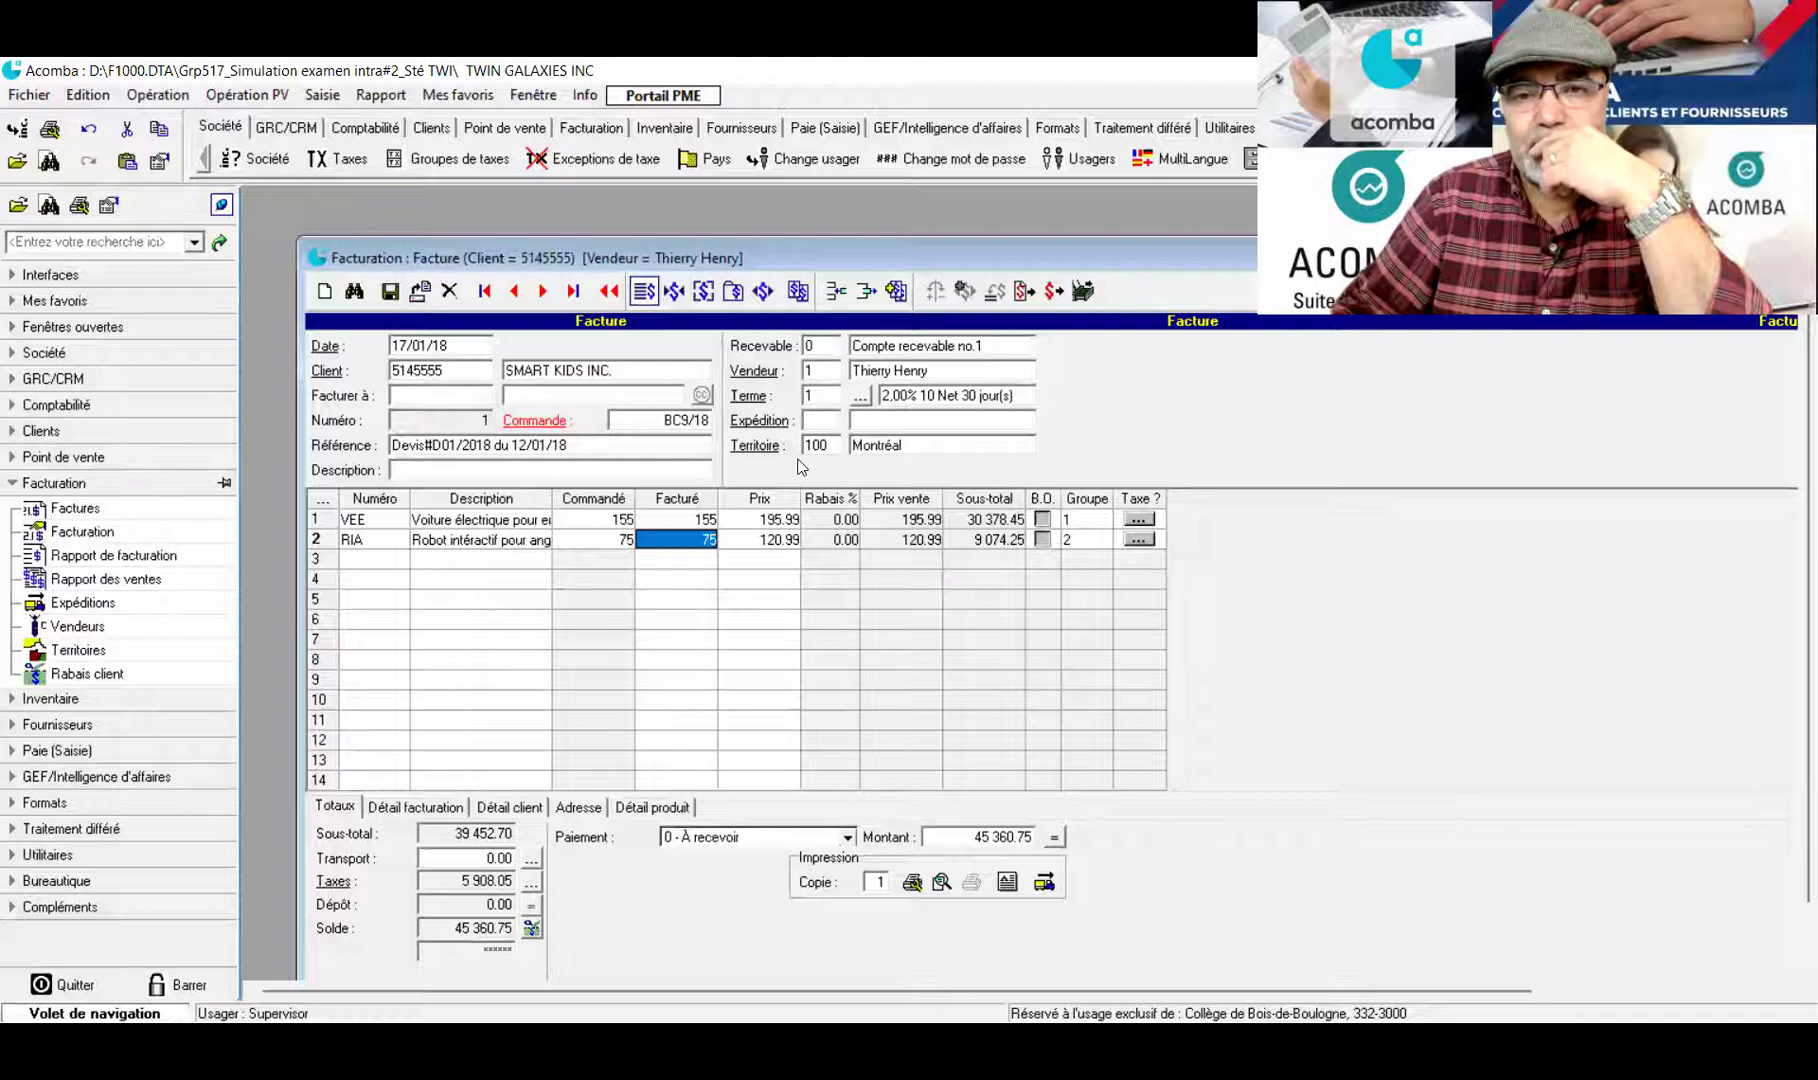
left_click(940, 882)
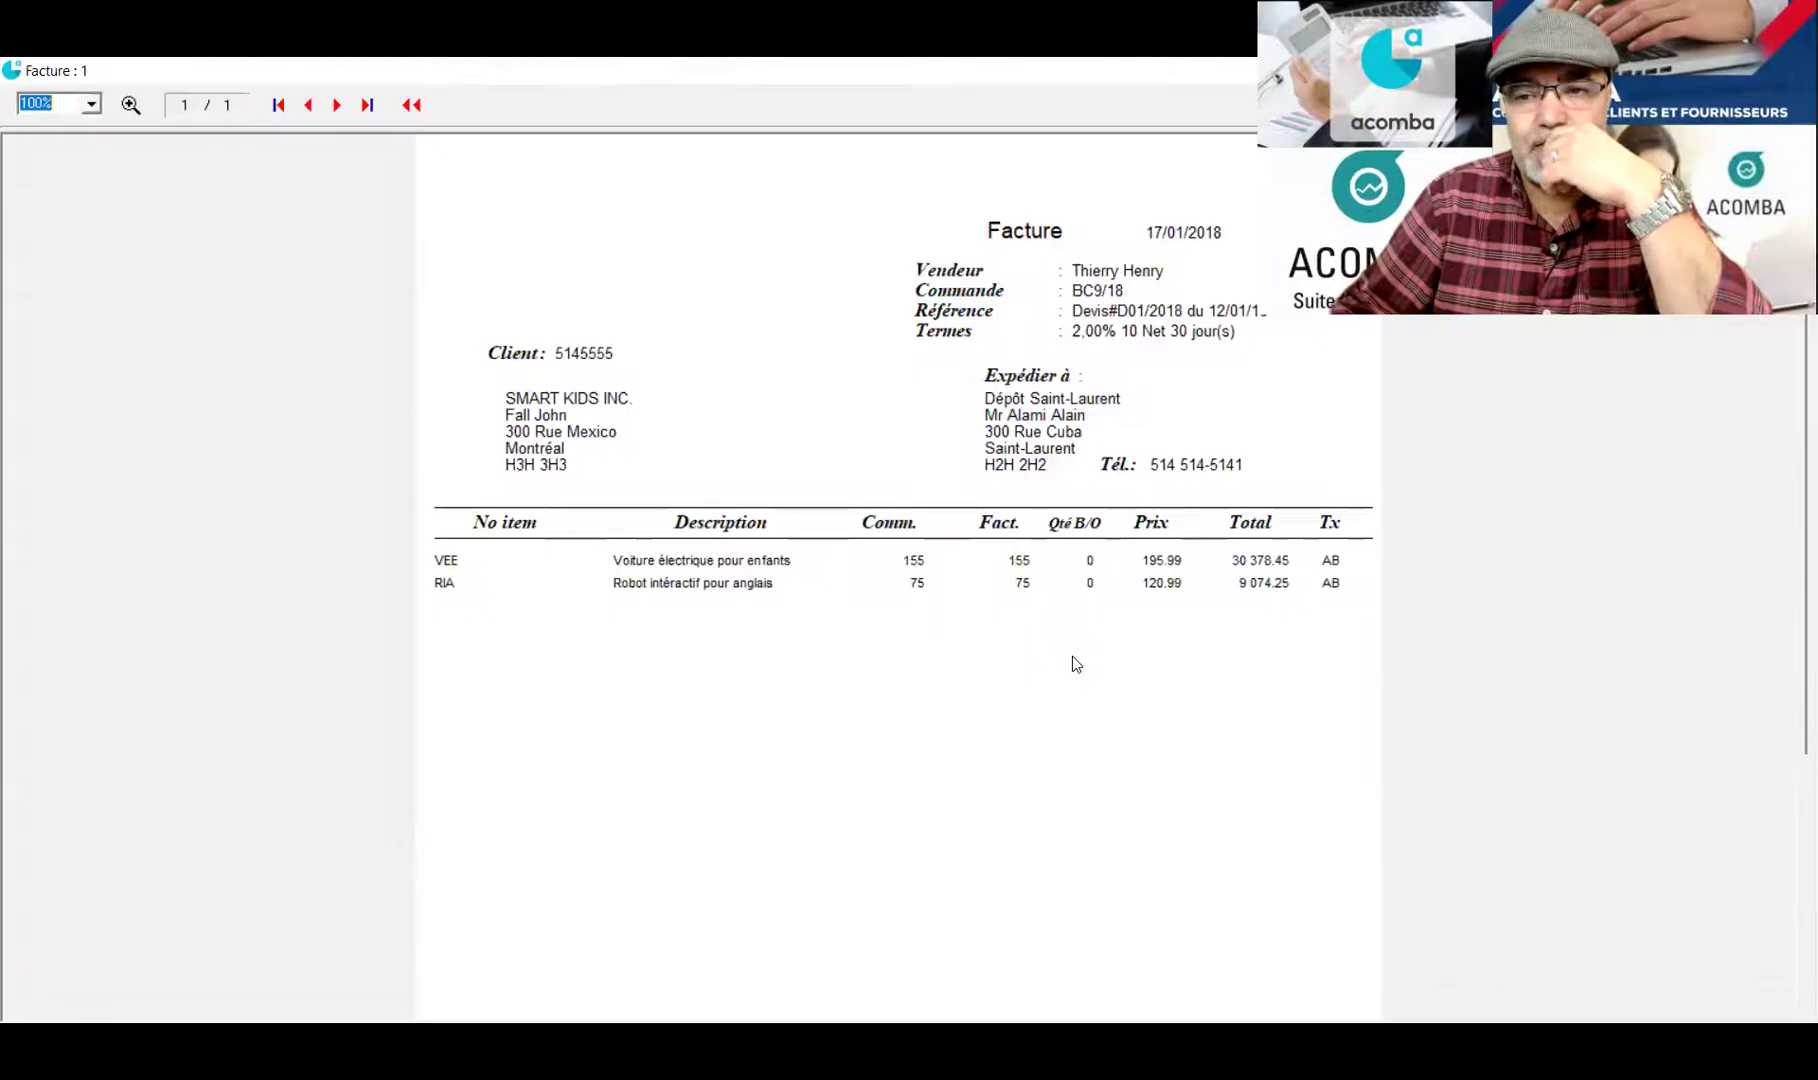
scroll(1790, 398, "down", 3)
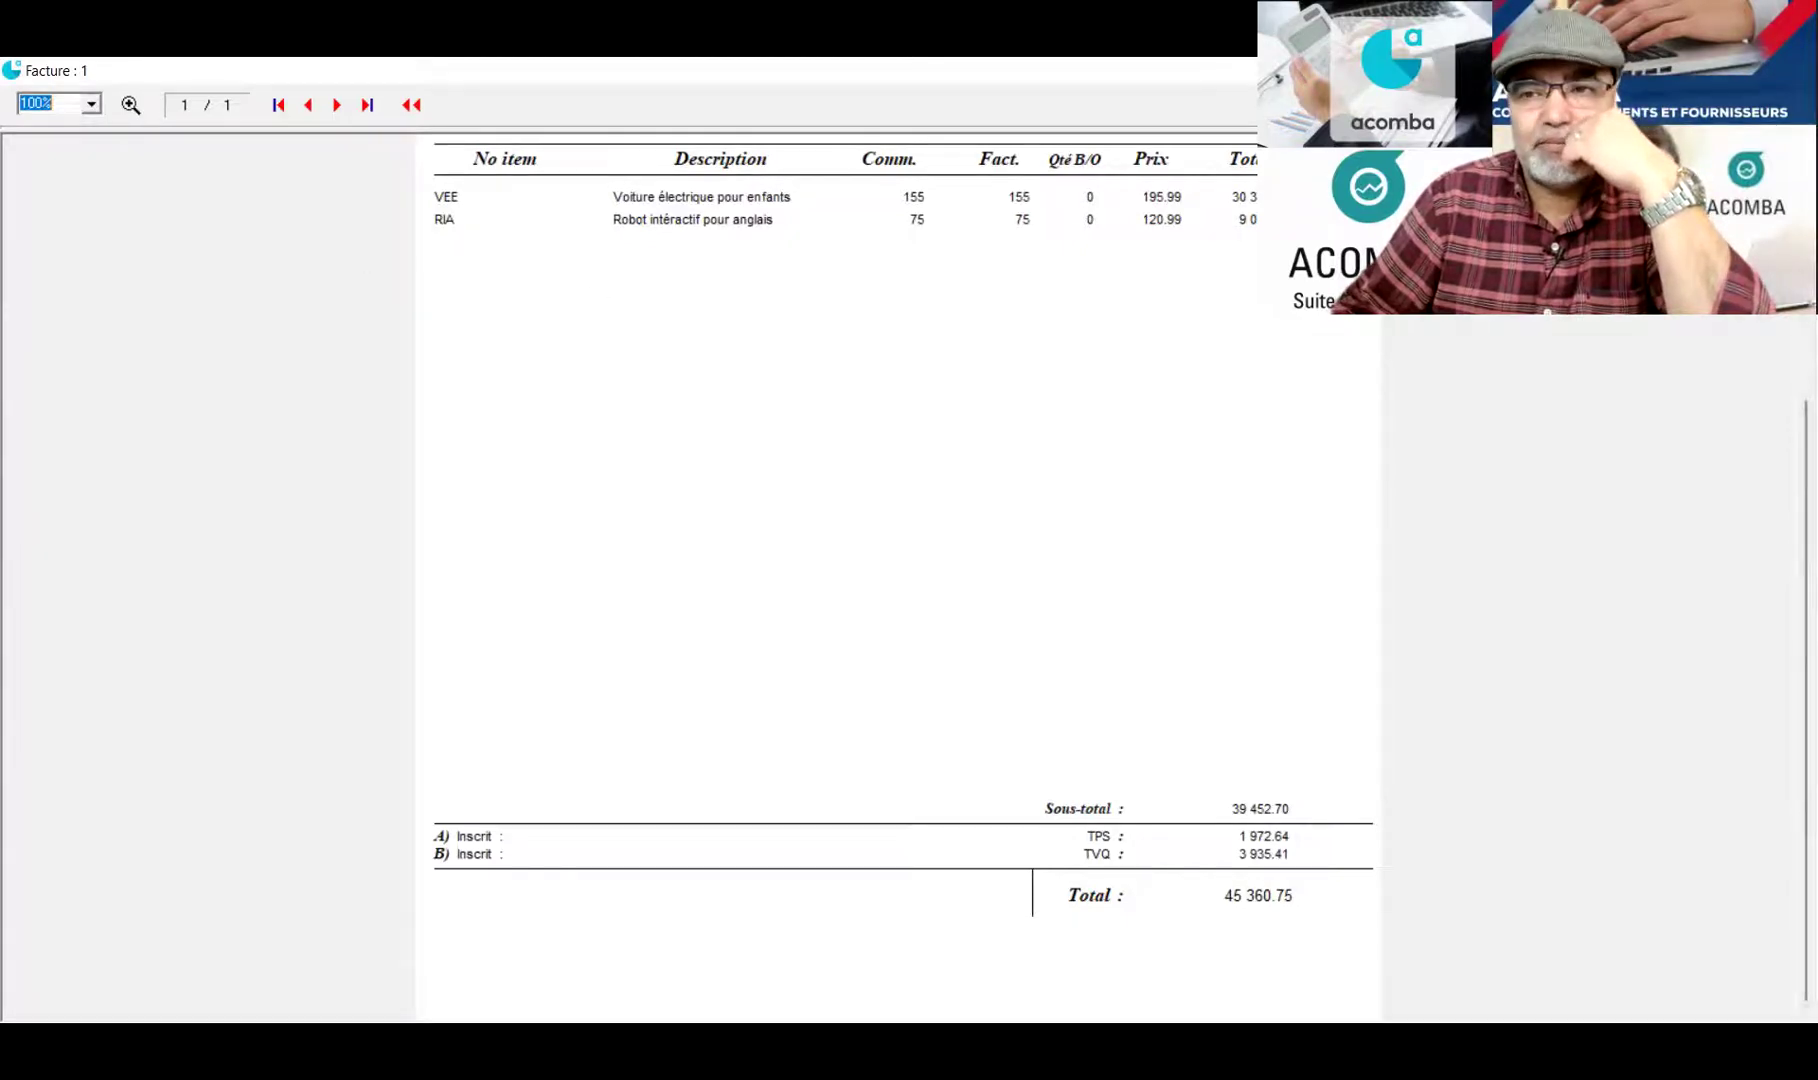
scroll(898, 575, "up", 3)
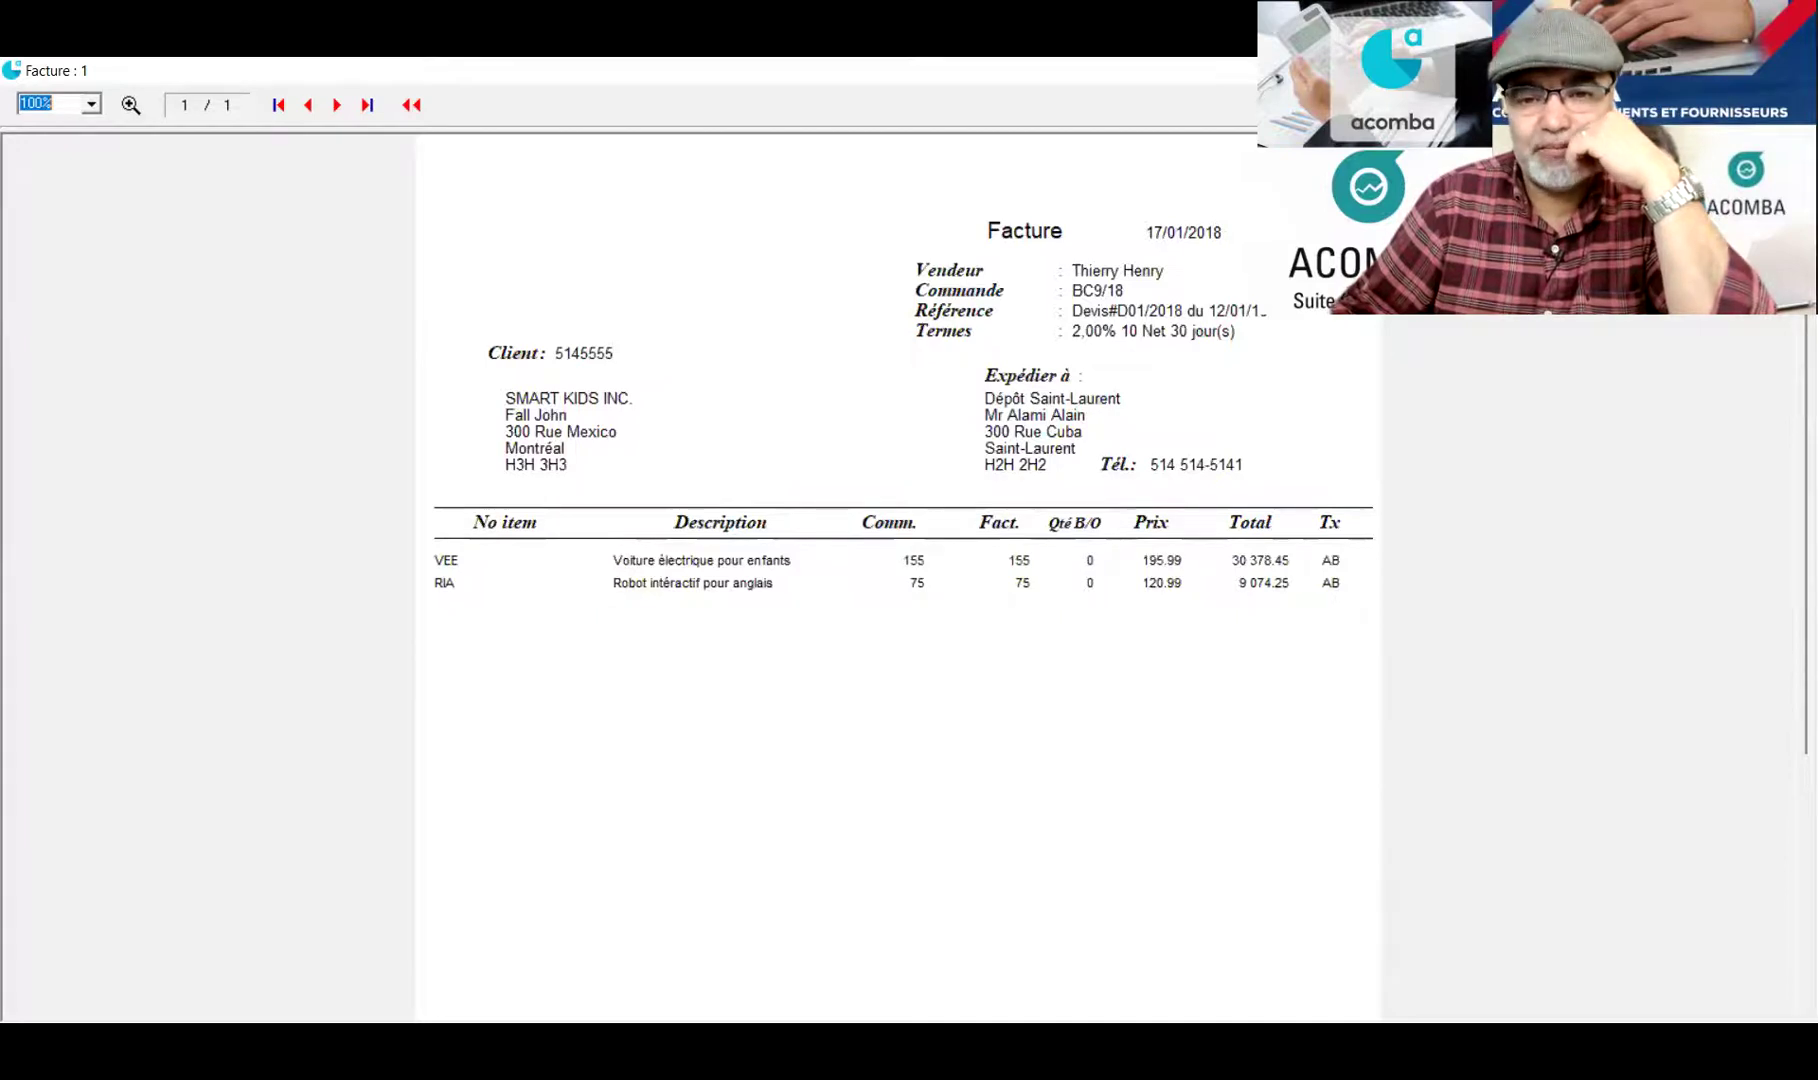
key("Escape")
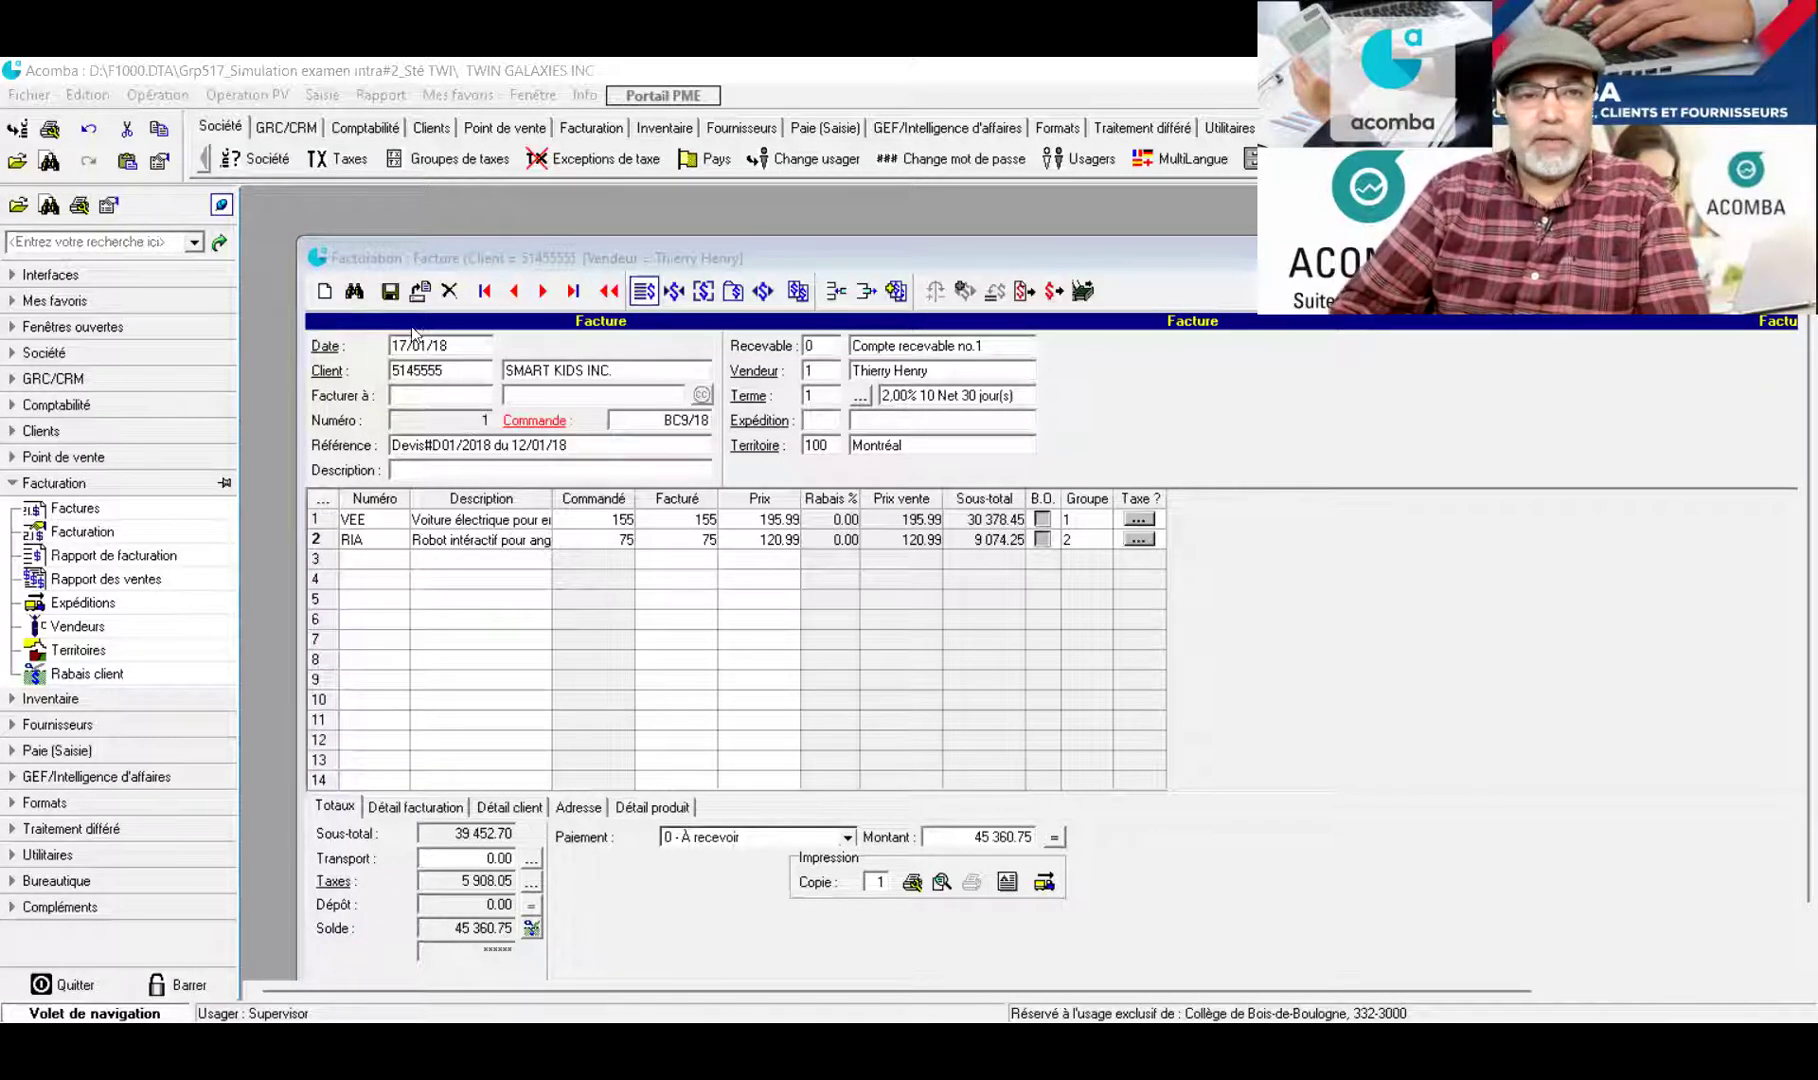
Save the SMART KIDS INC. invoice, then close the Facturation window and return to the main window
left_click(390, 292)
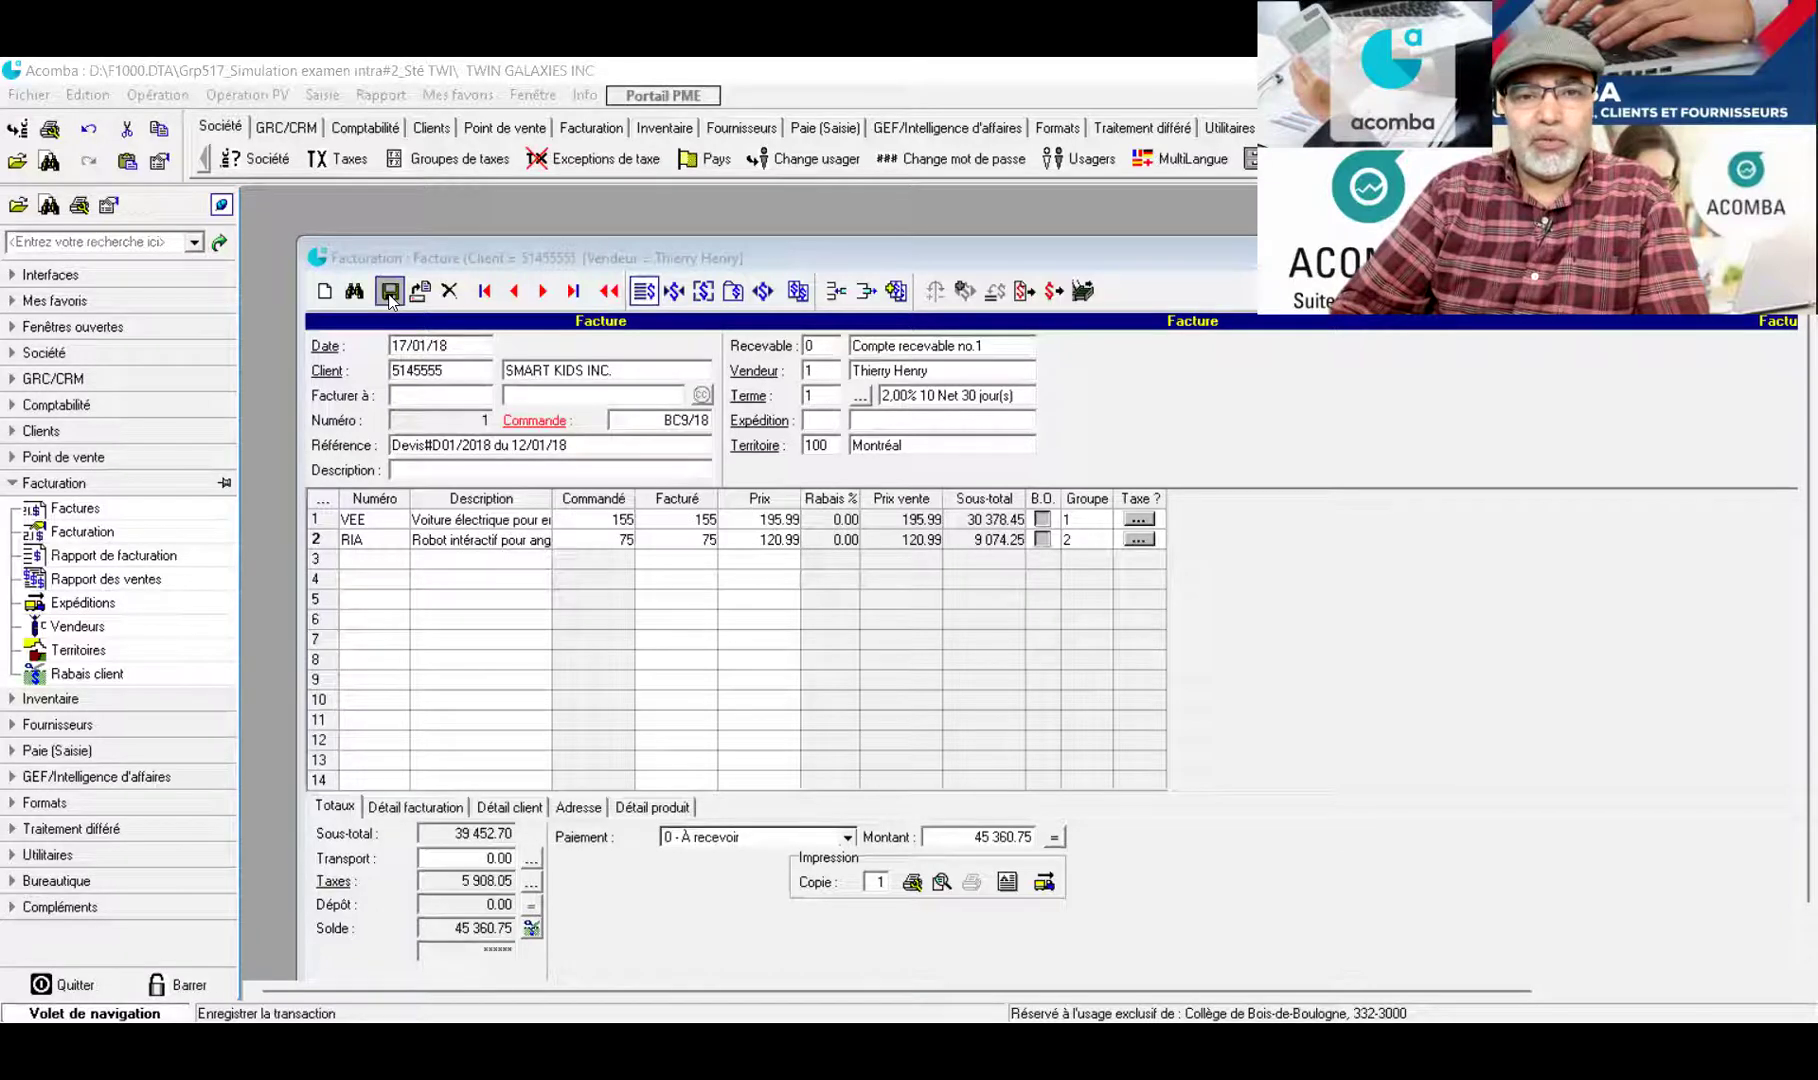
left_click(390, 292)
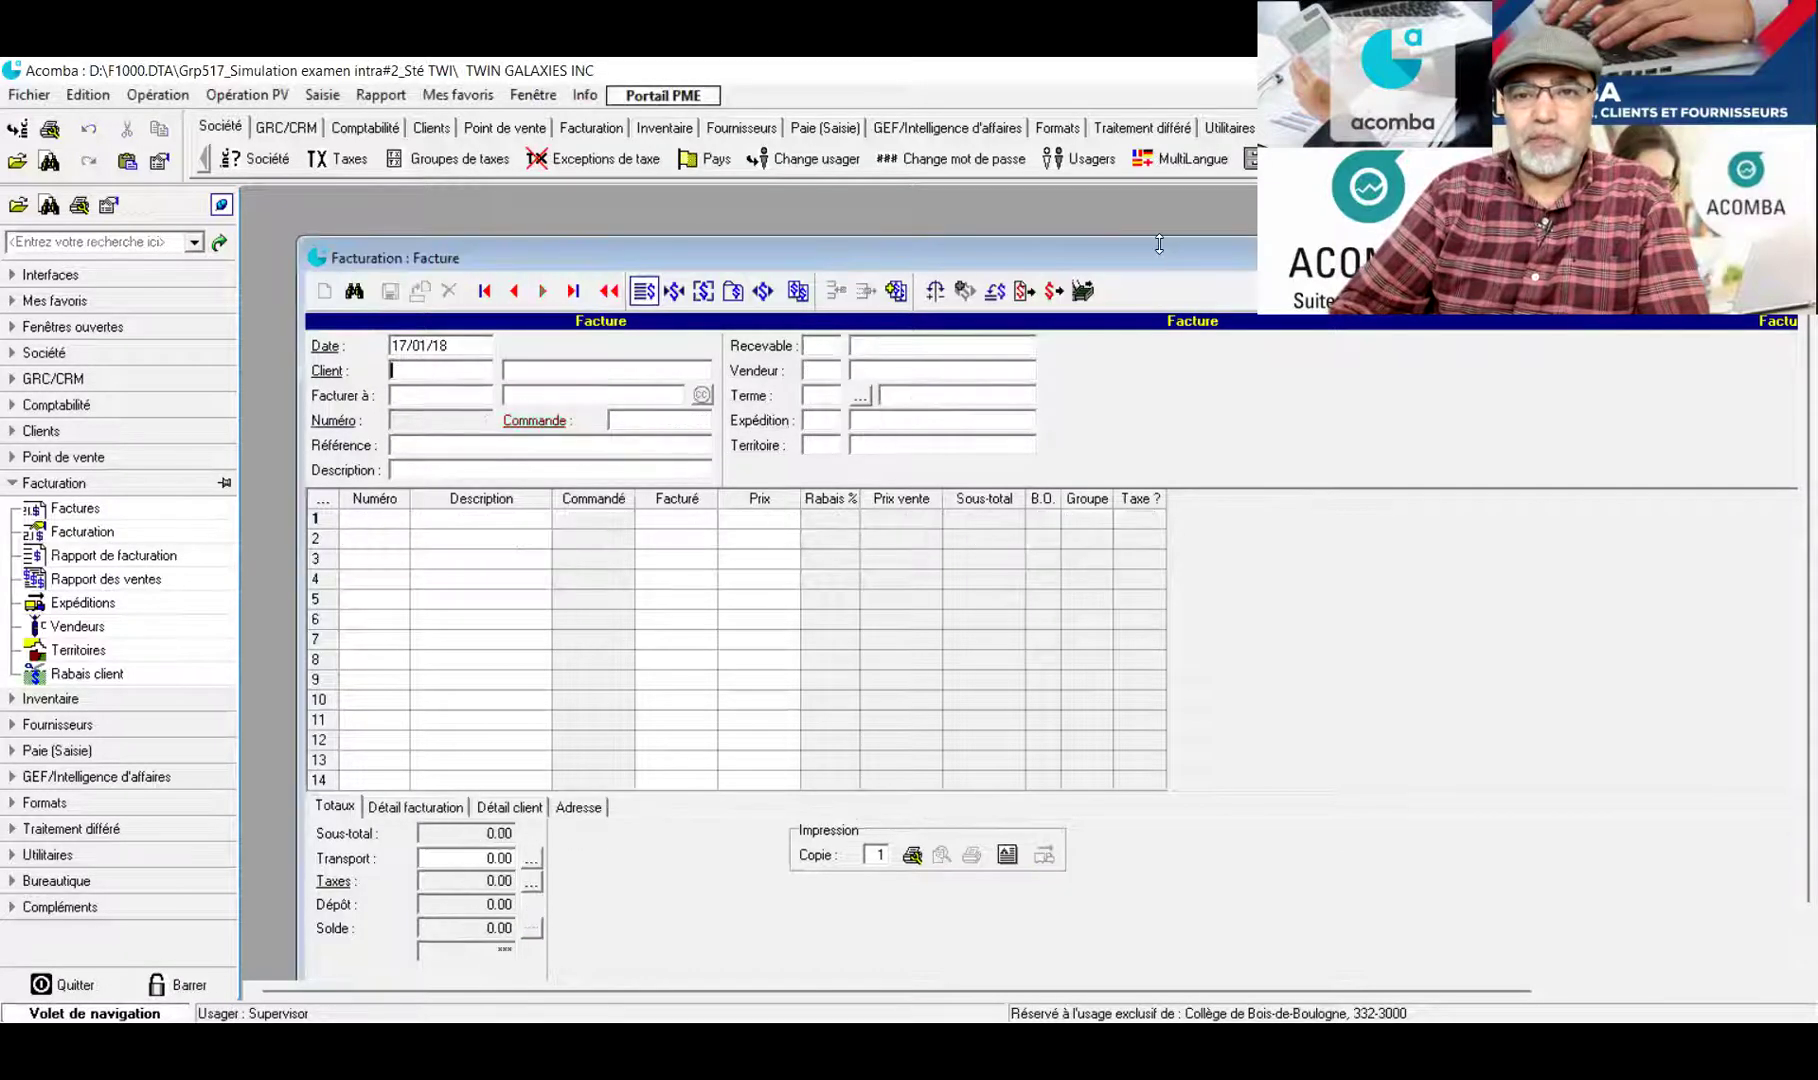
left_click_drag(1159, 244, 1159, 237)
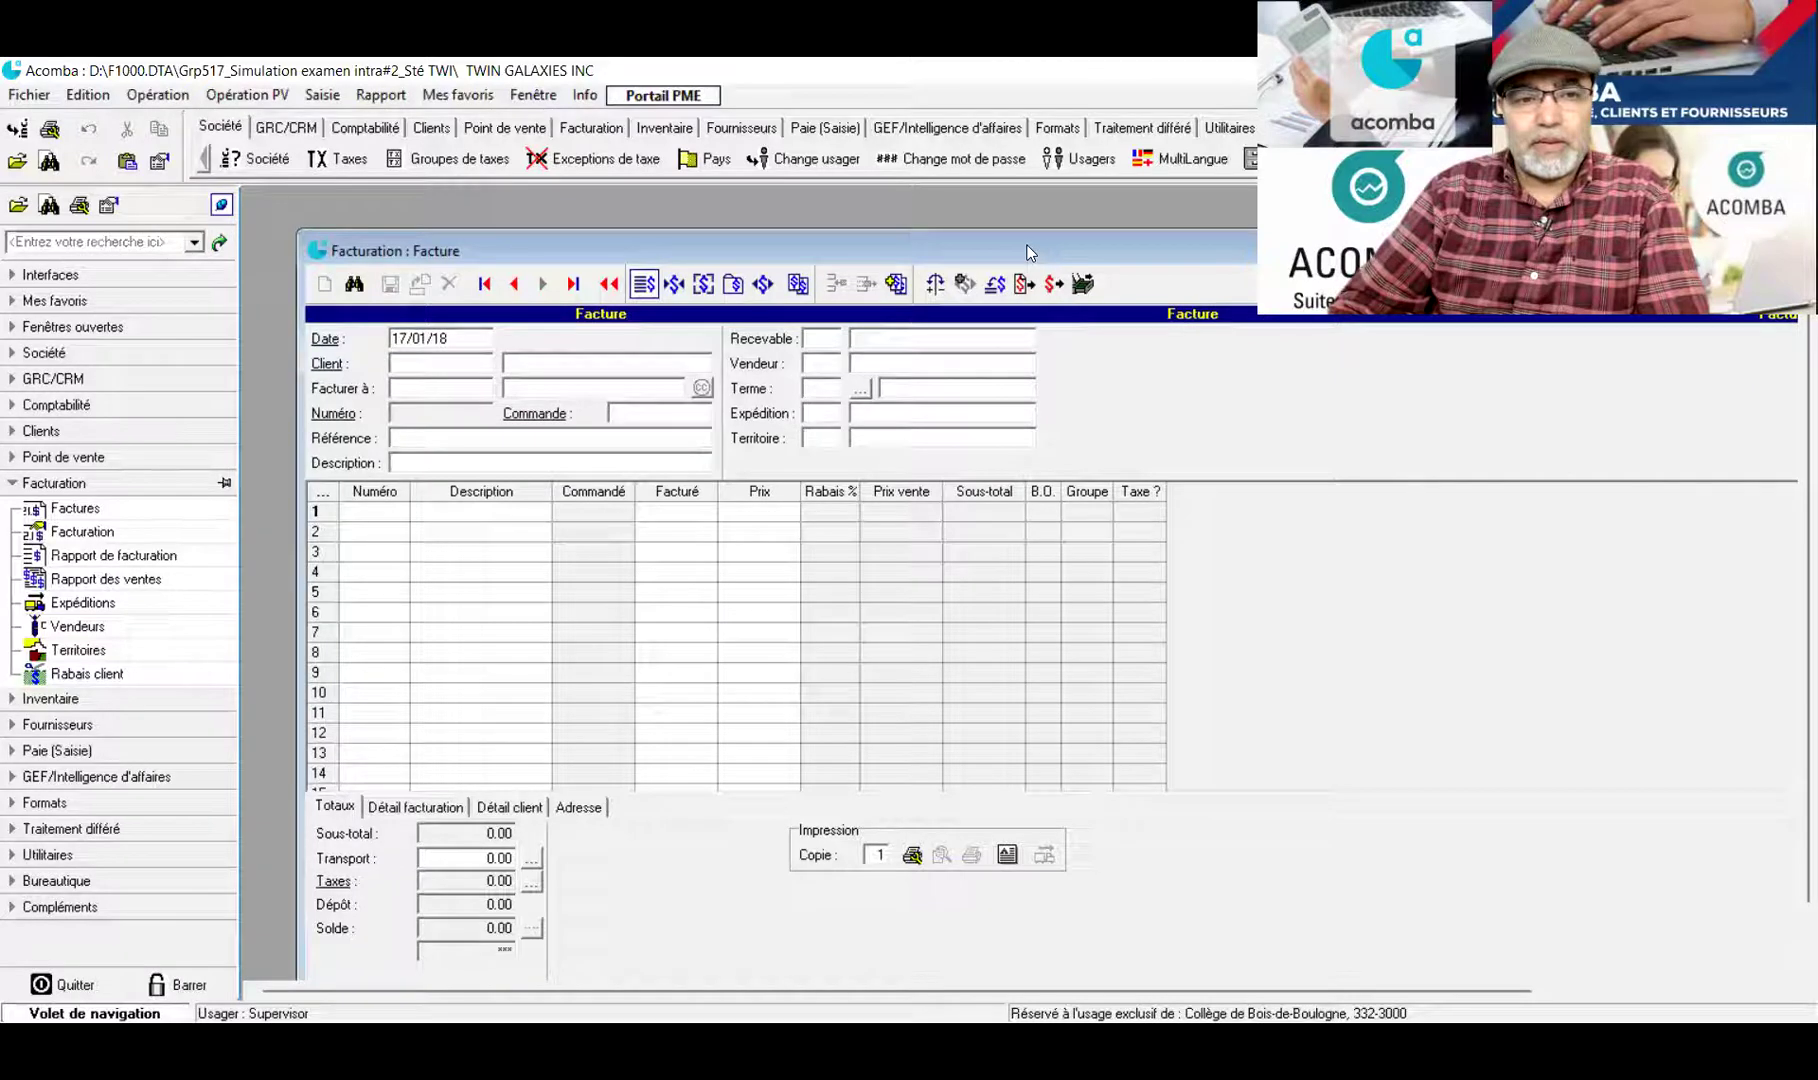
left_click_drag(1030, 252, 523, 227)
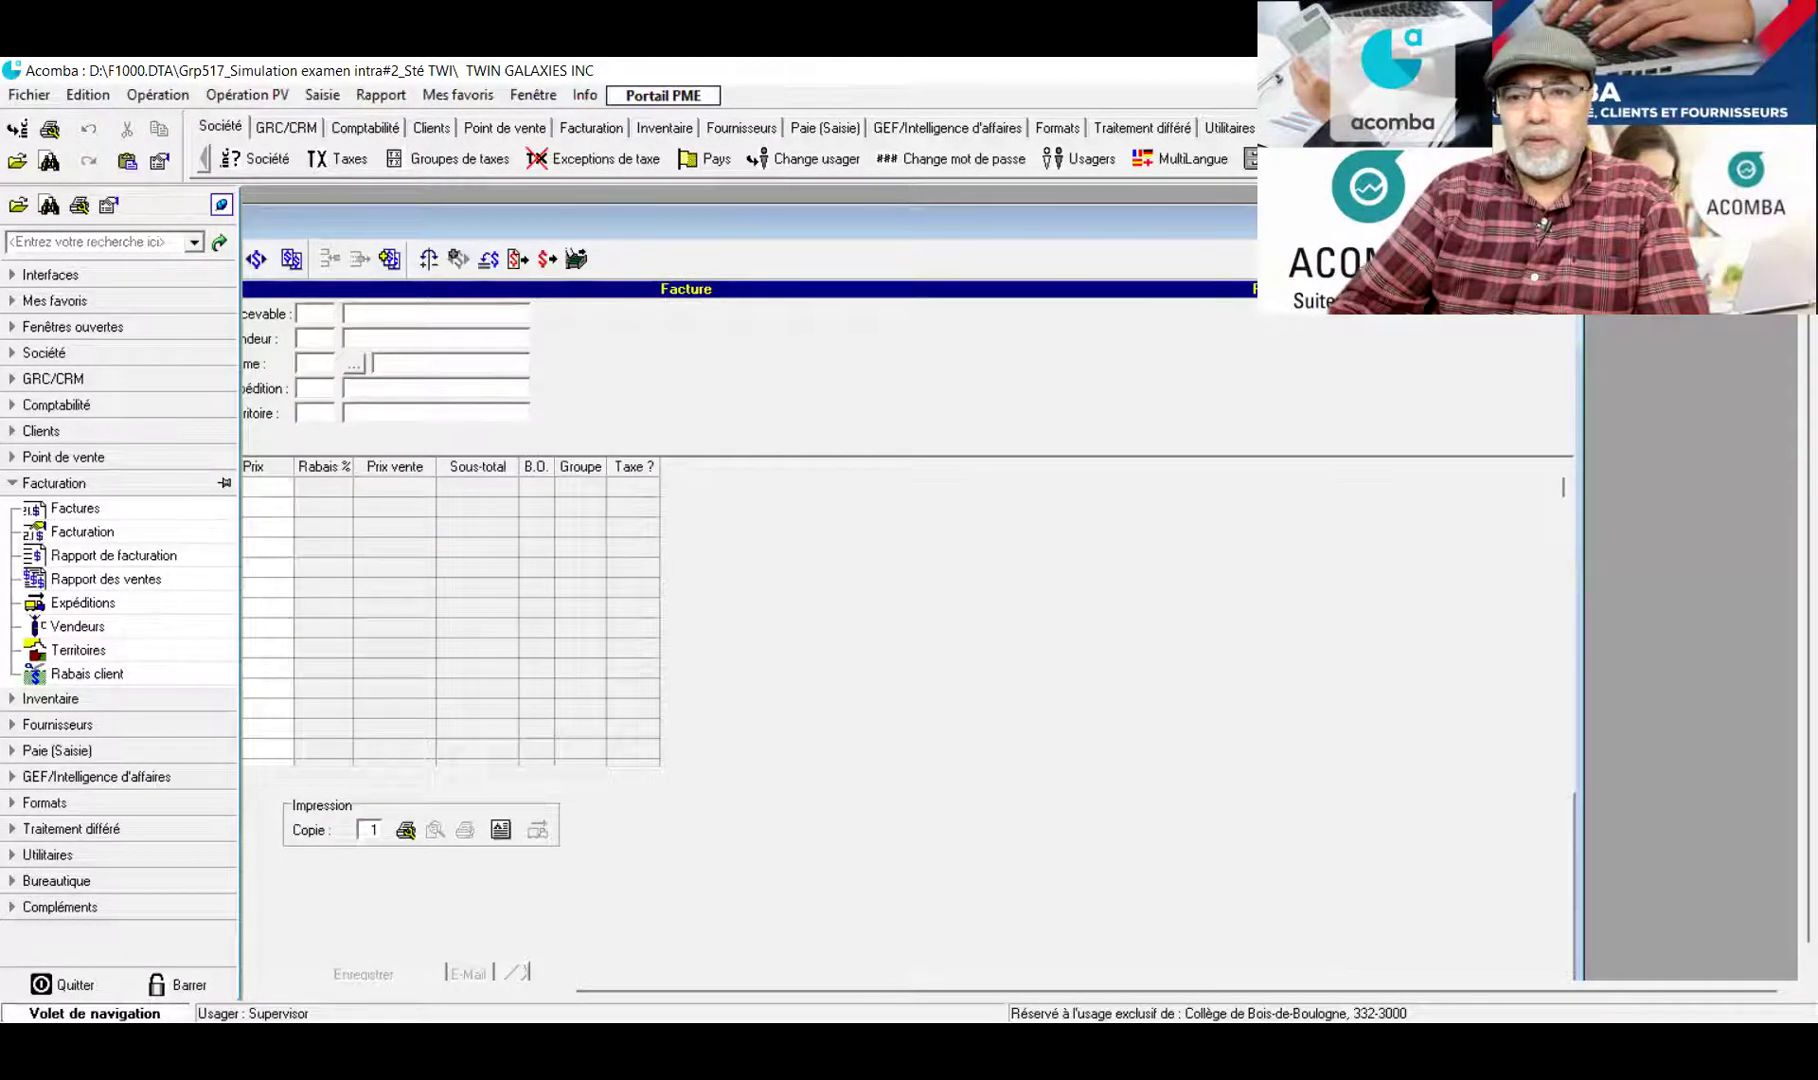
key("Escape")
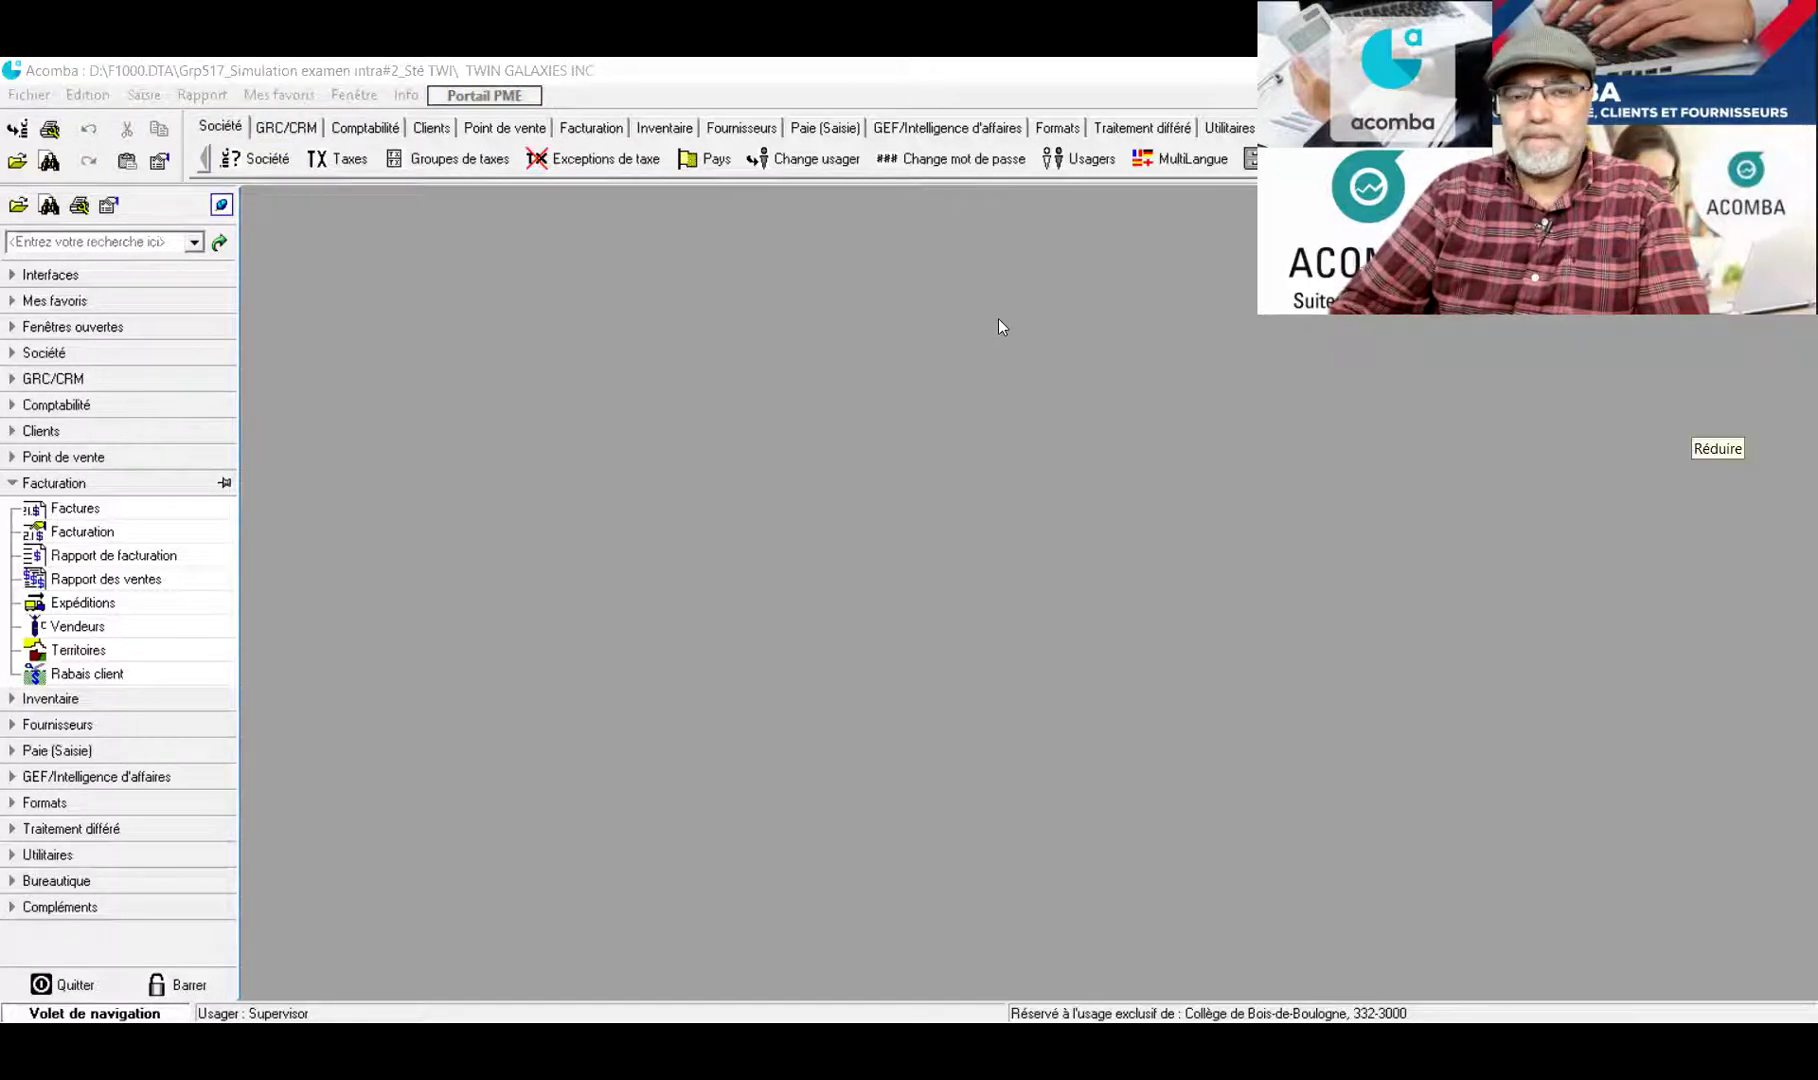
left_click(795, 345)
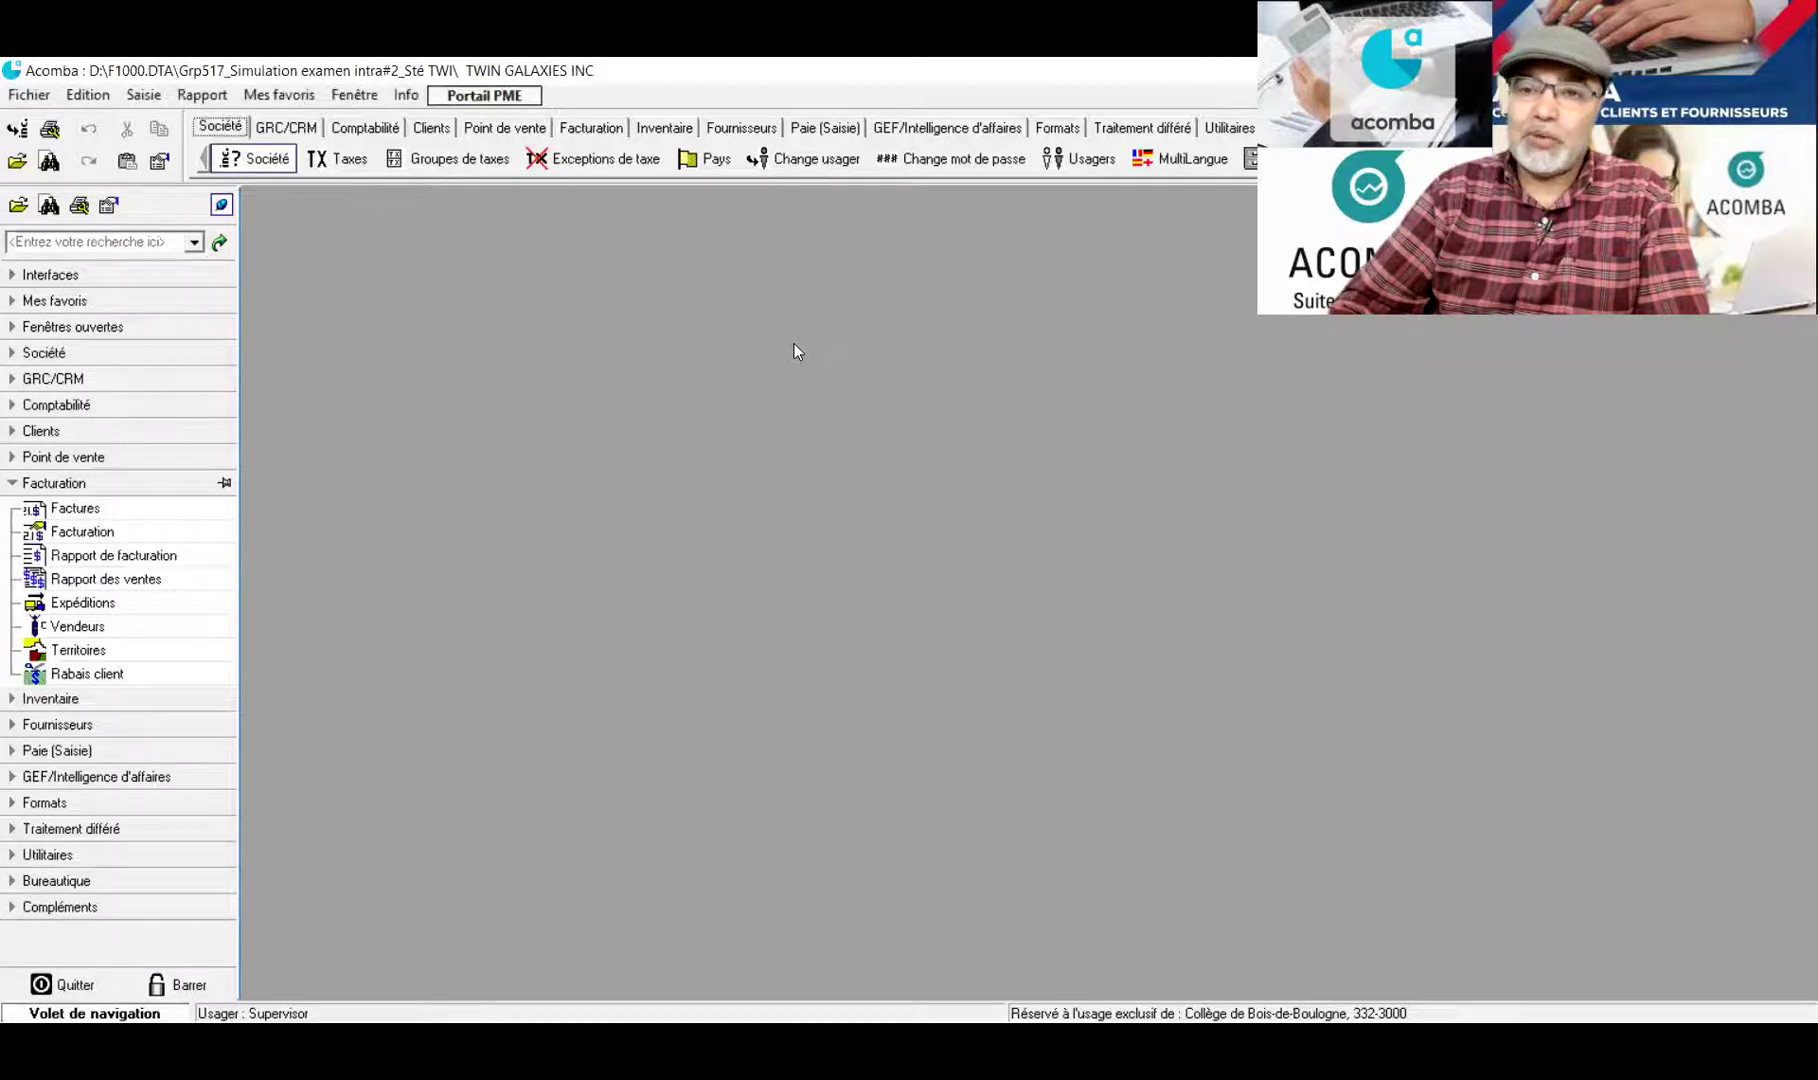
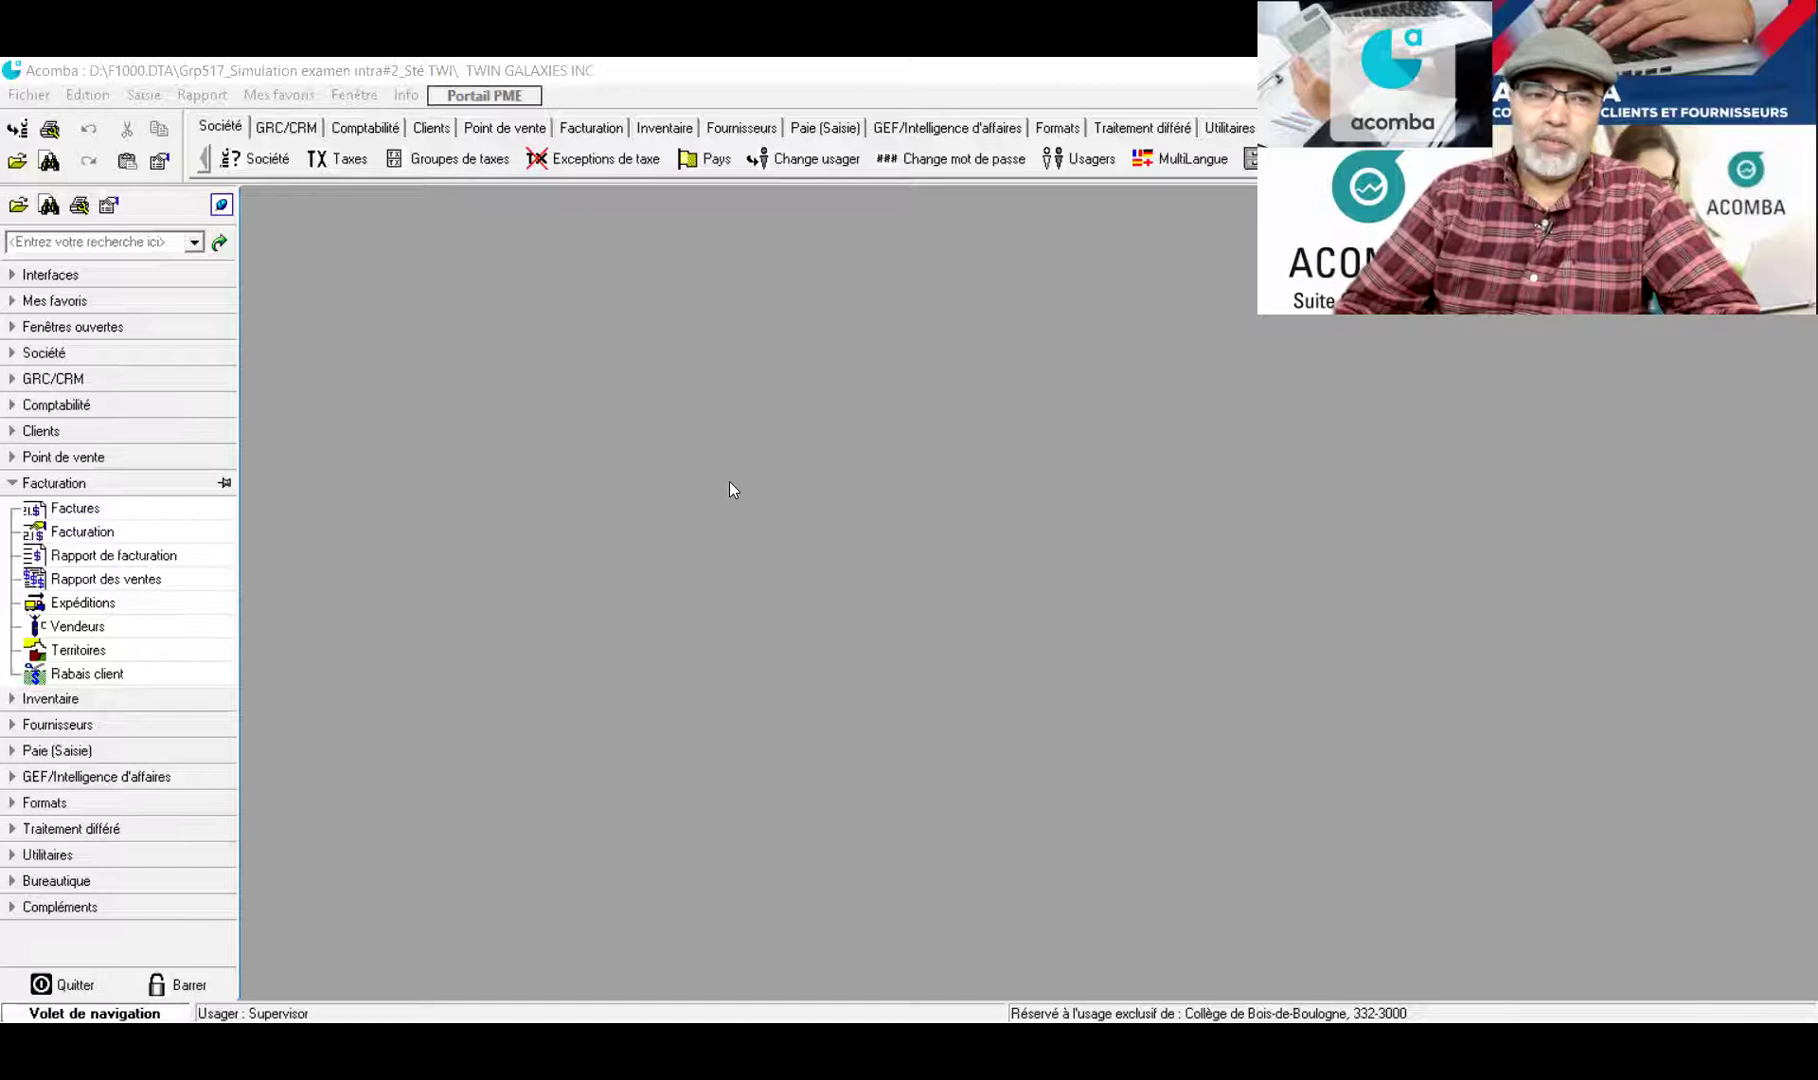
Open a new customer payment from the Clients group to show the client selection list
left_click(677, 453)
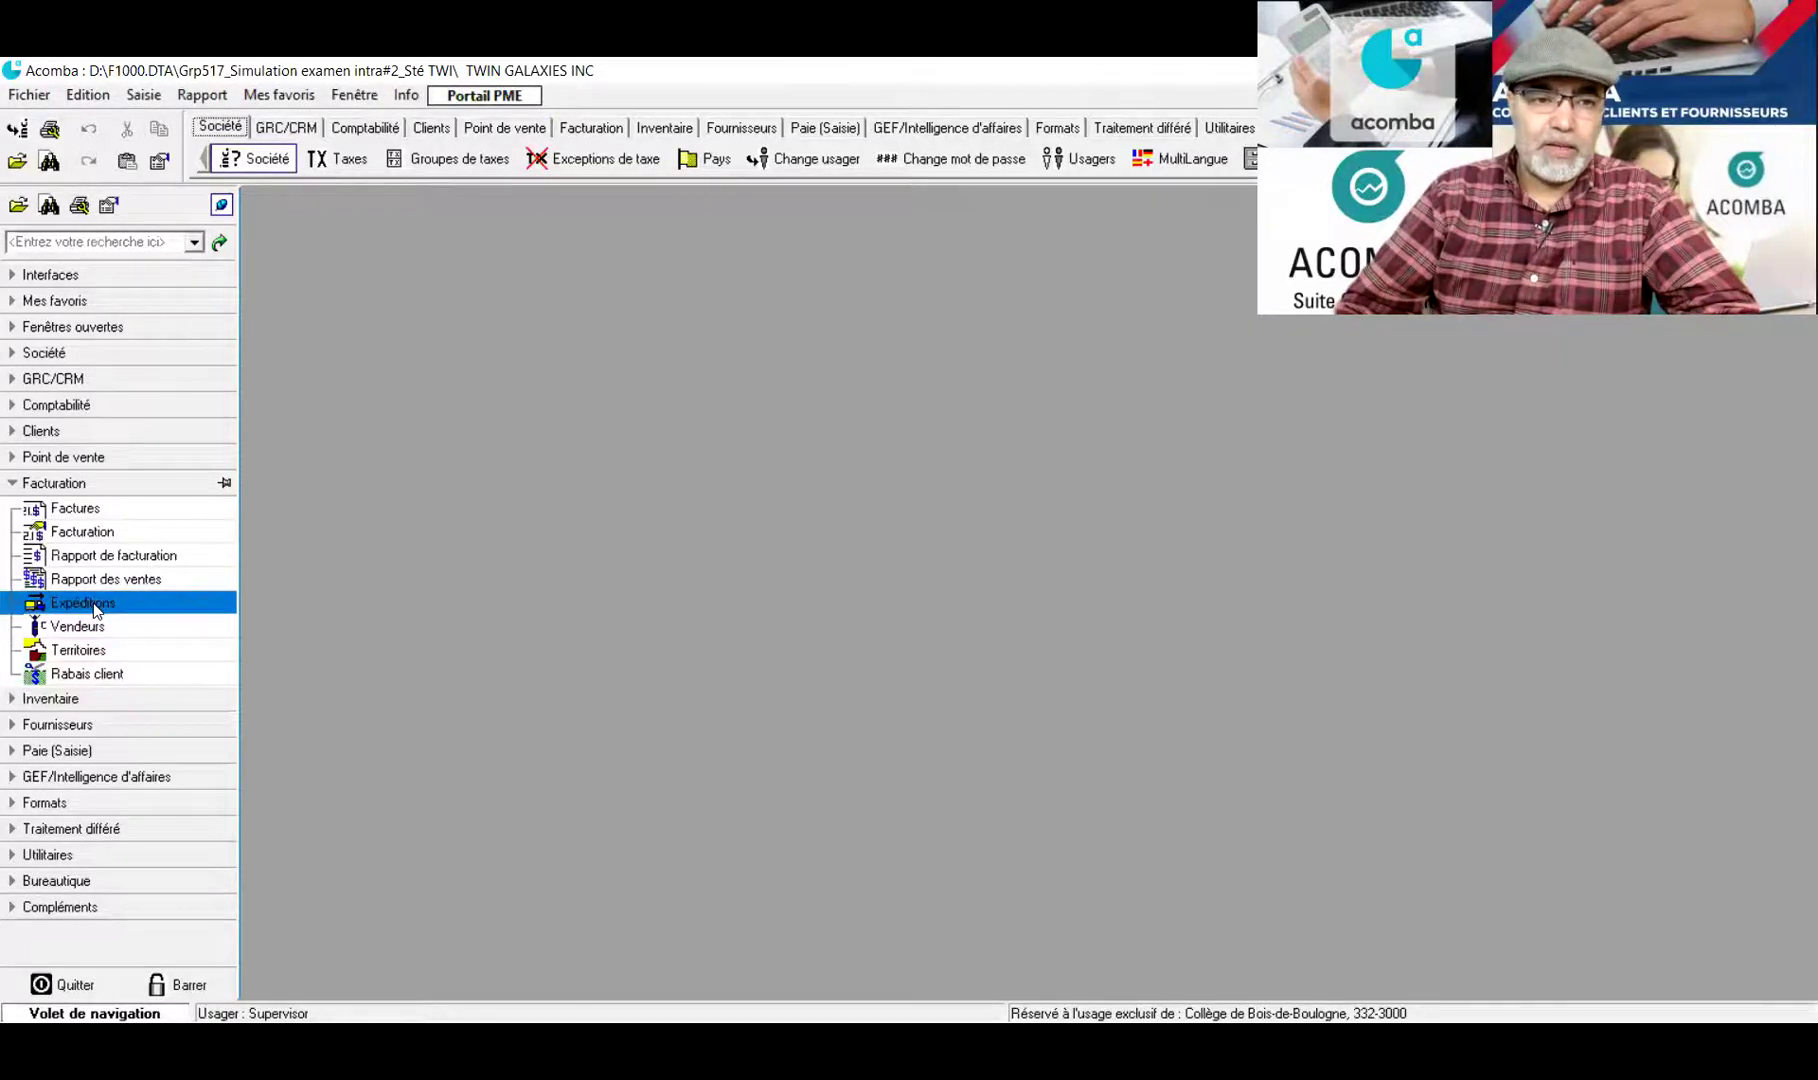
left_click(14, 485)
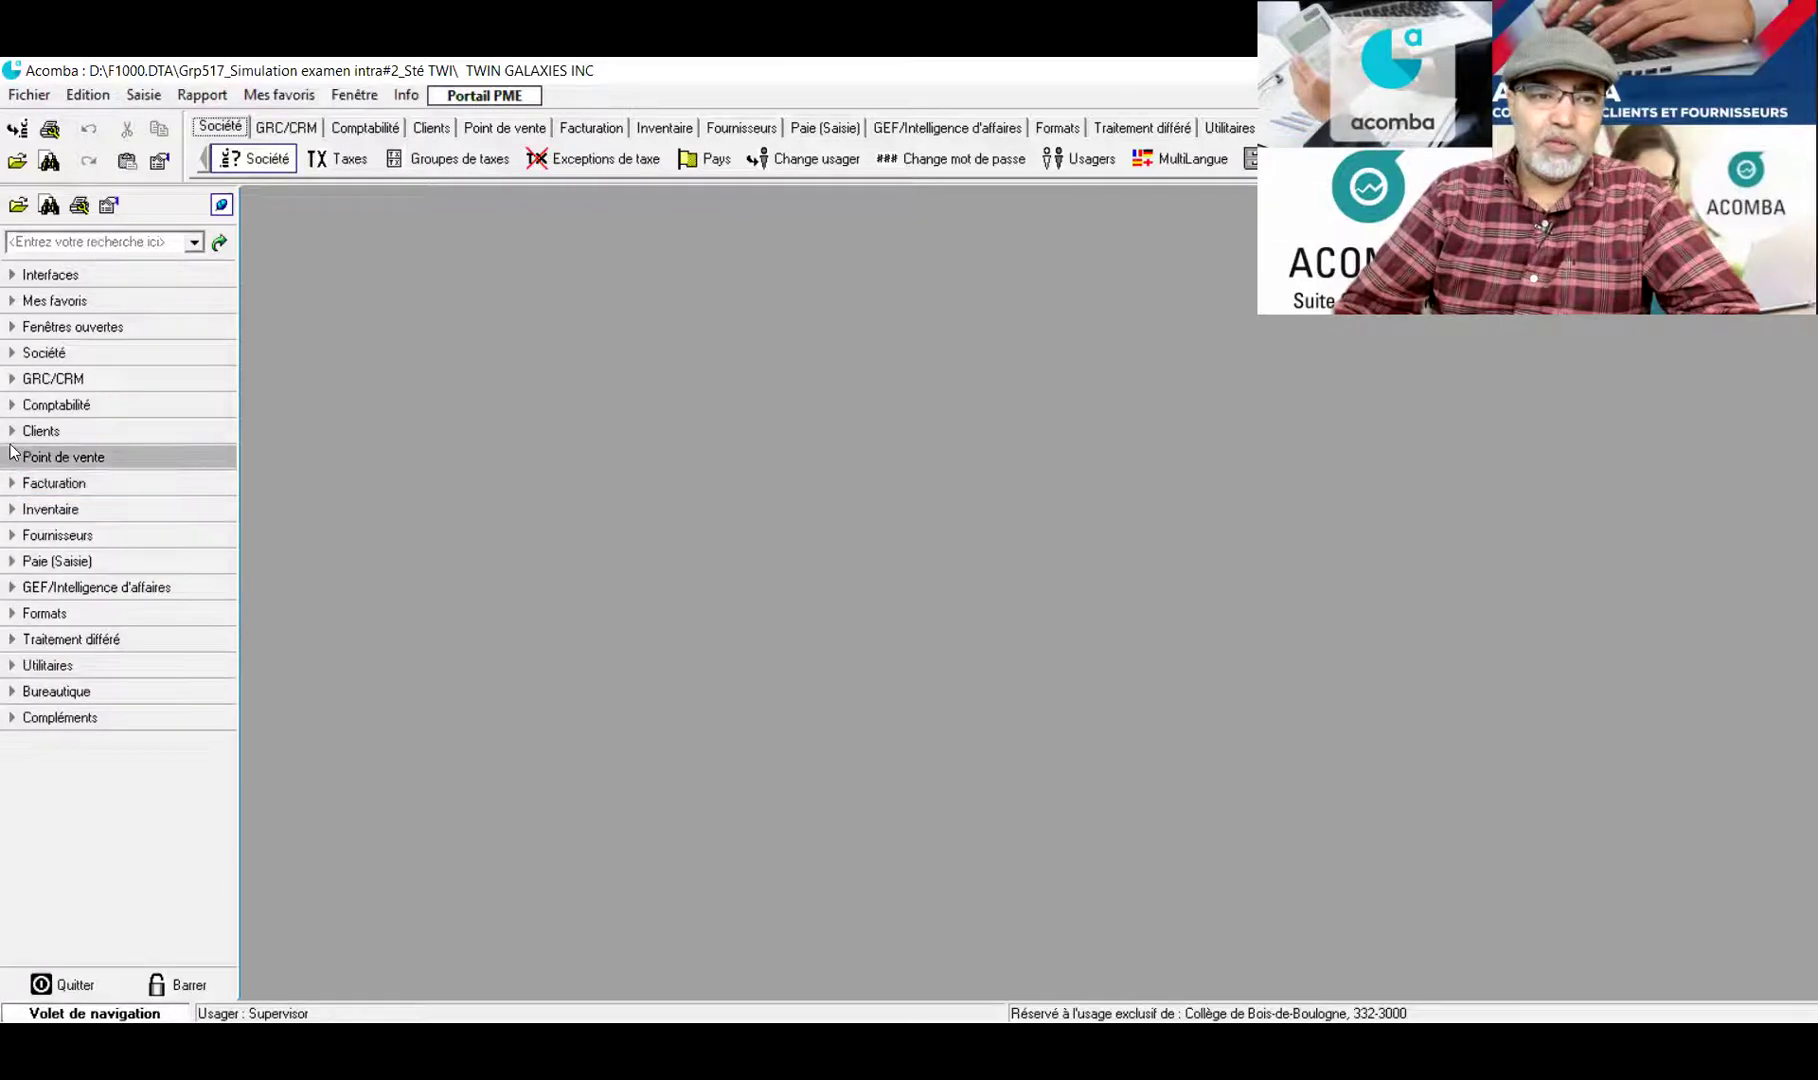
left_click(13, 434)
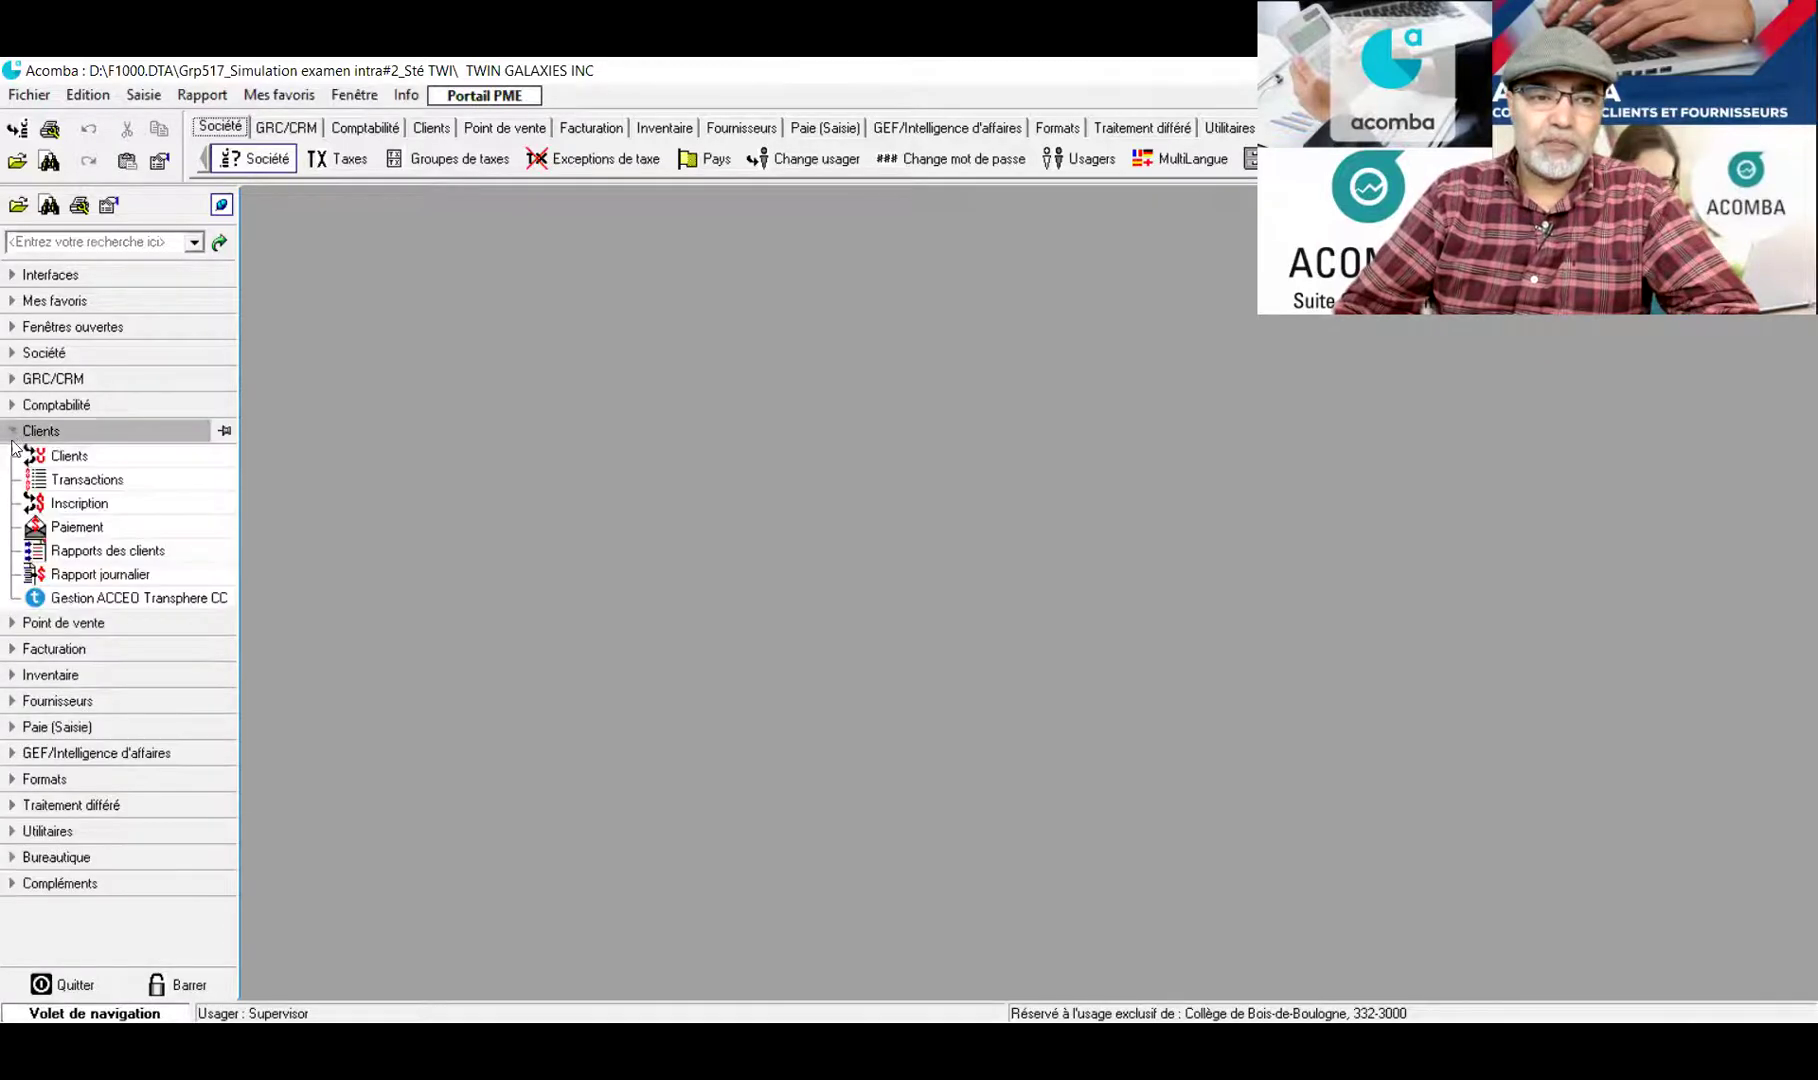
left_click(40, 528)
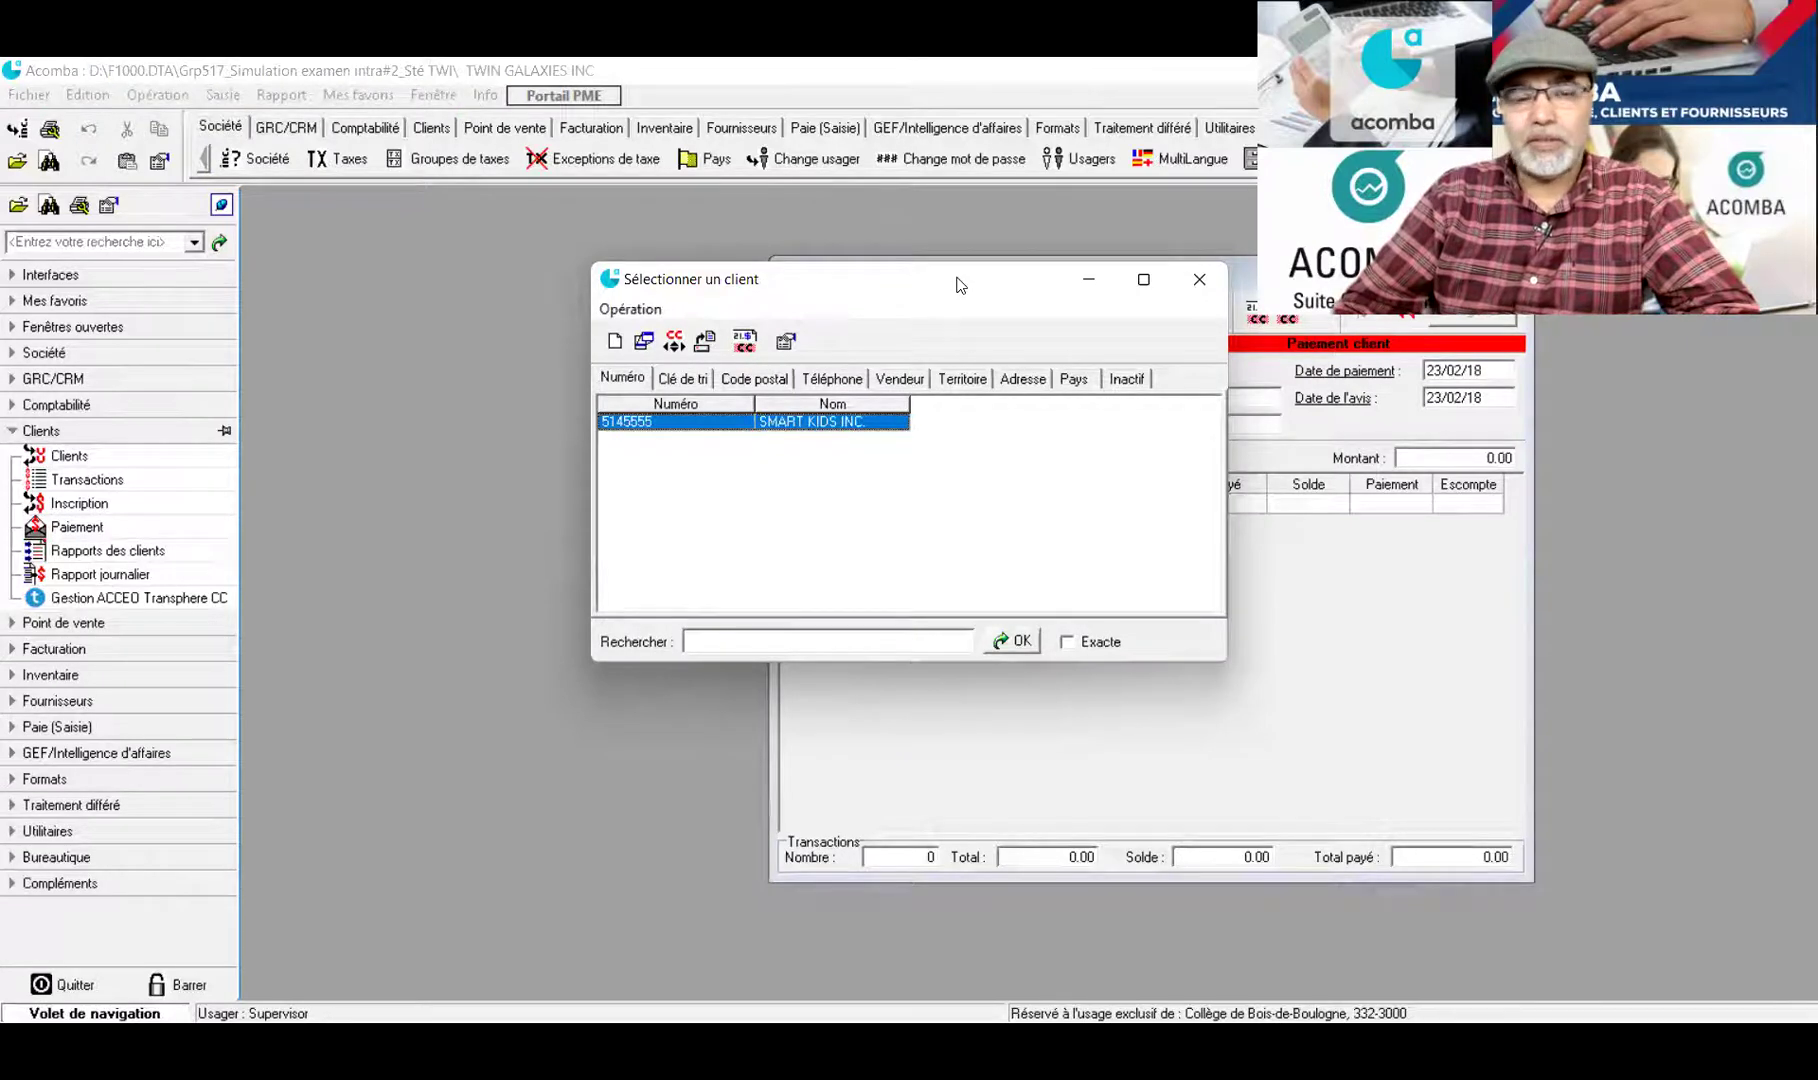
Choose client SMART KIDS INC., bringing up its open 45 360.75 invoice dated 17/01/18
left_click_drag(960, 285, 704, 279)
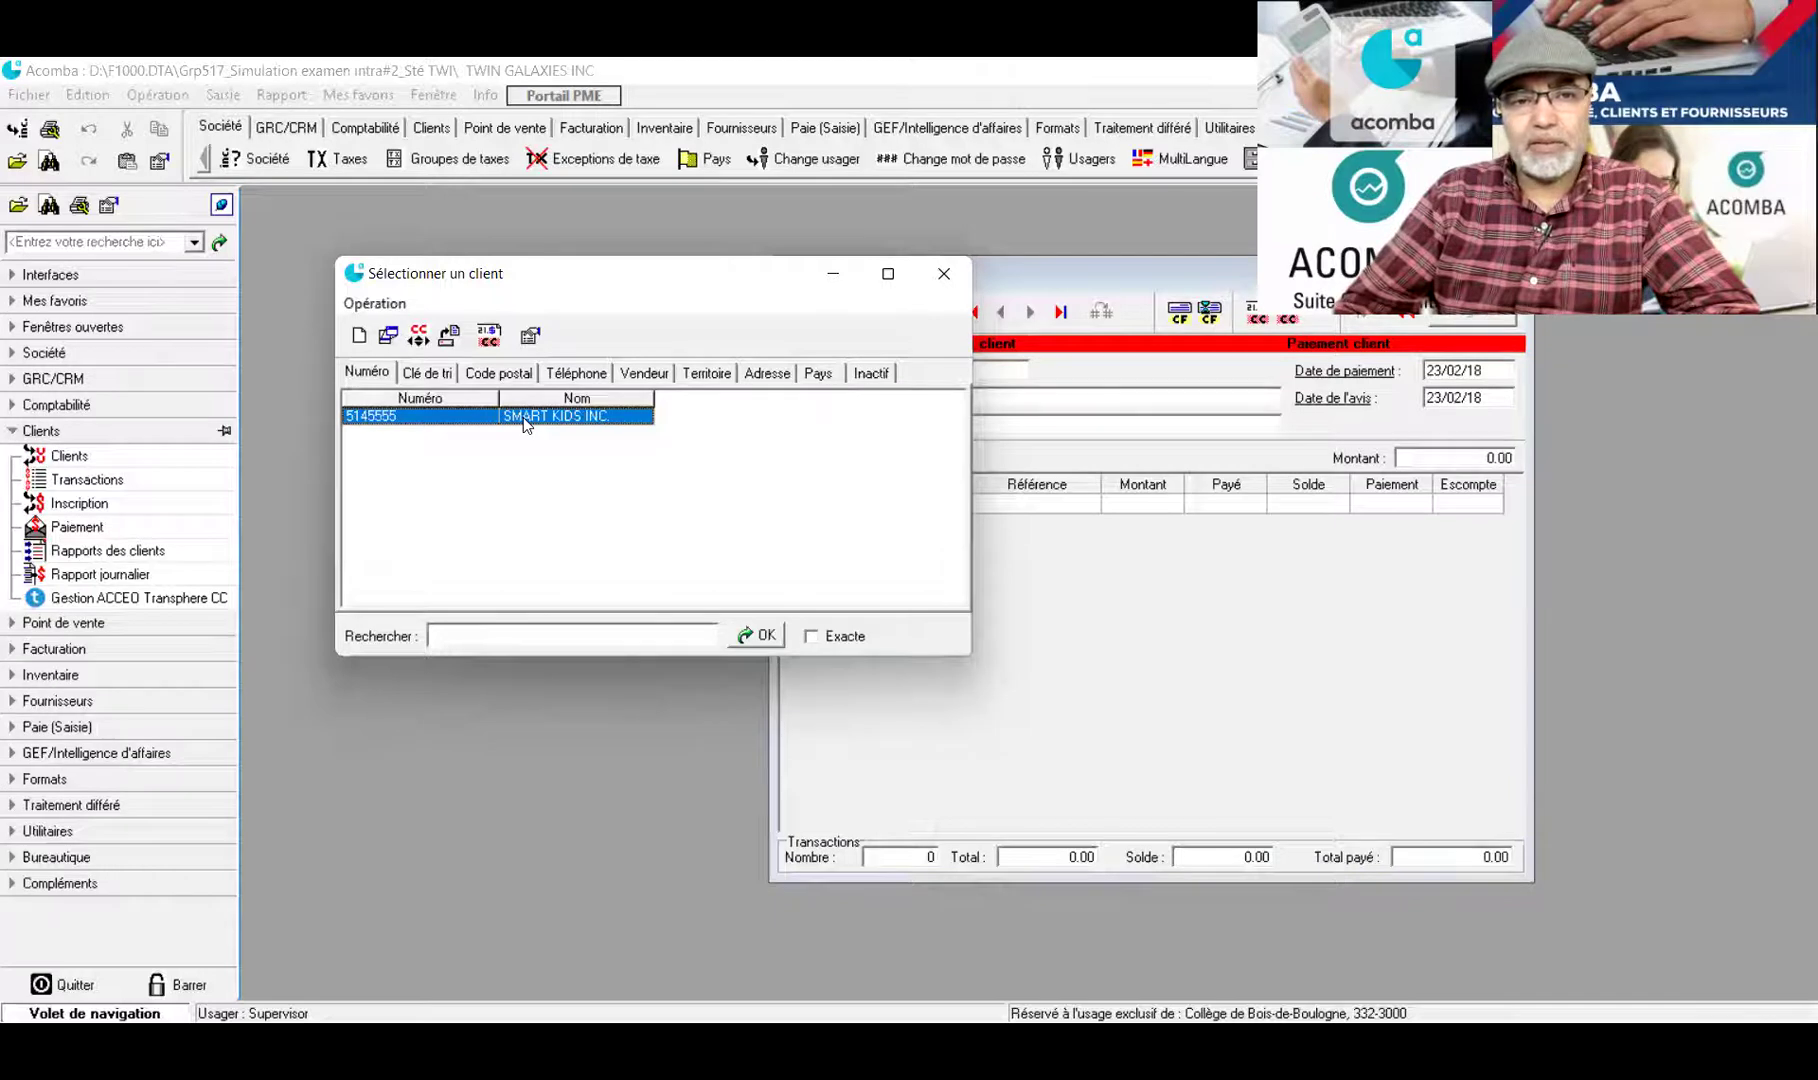
double_click(523, 418)
left_click_drag(1126, 273, 681, 254)
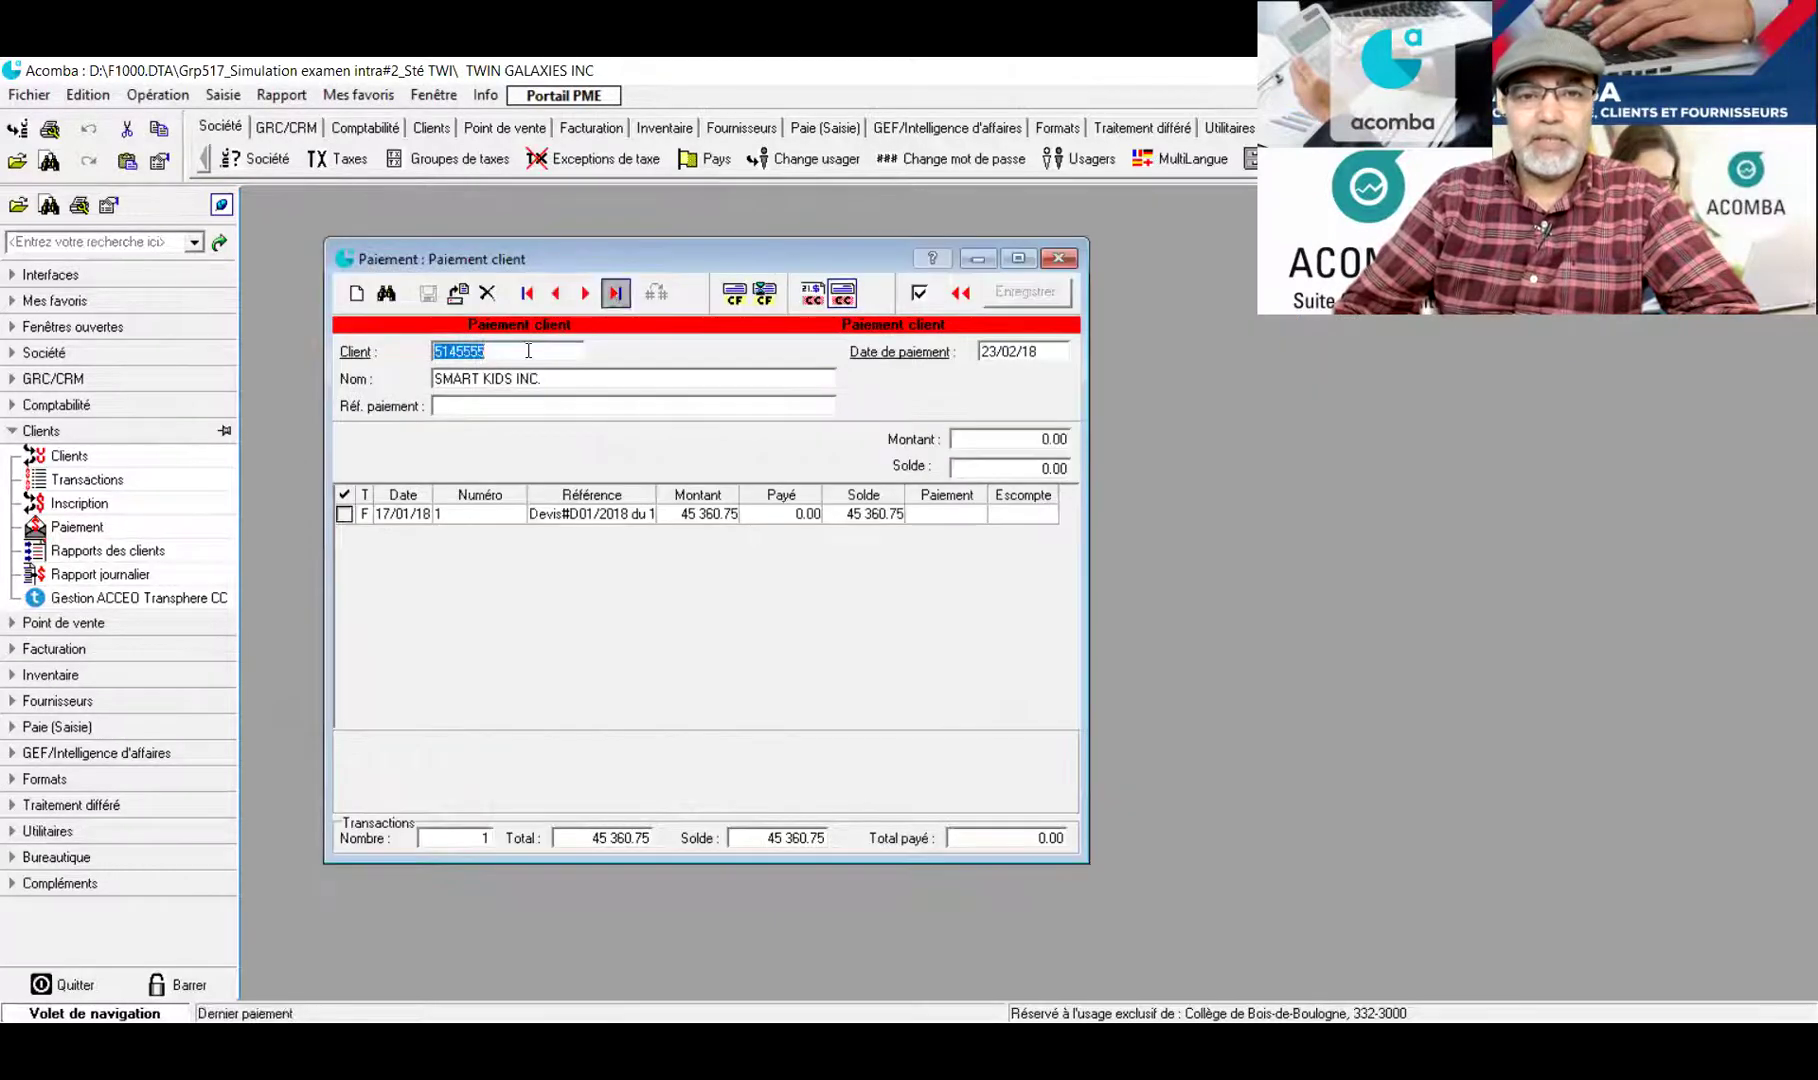
left_click(1005, 352)
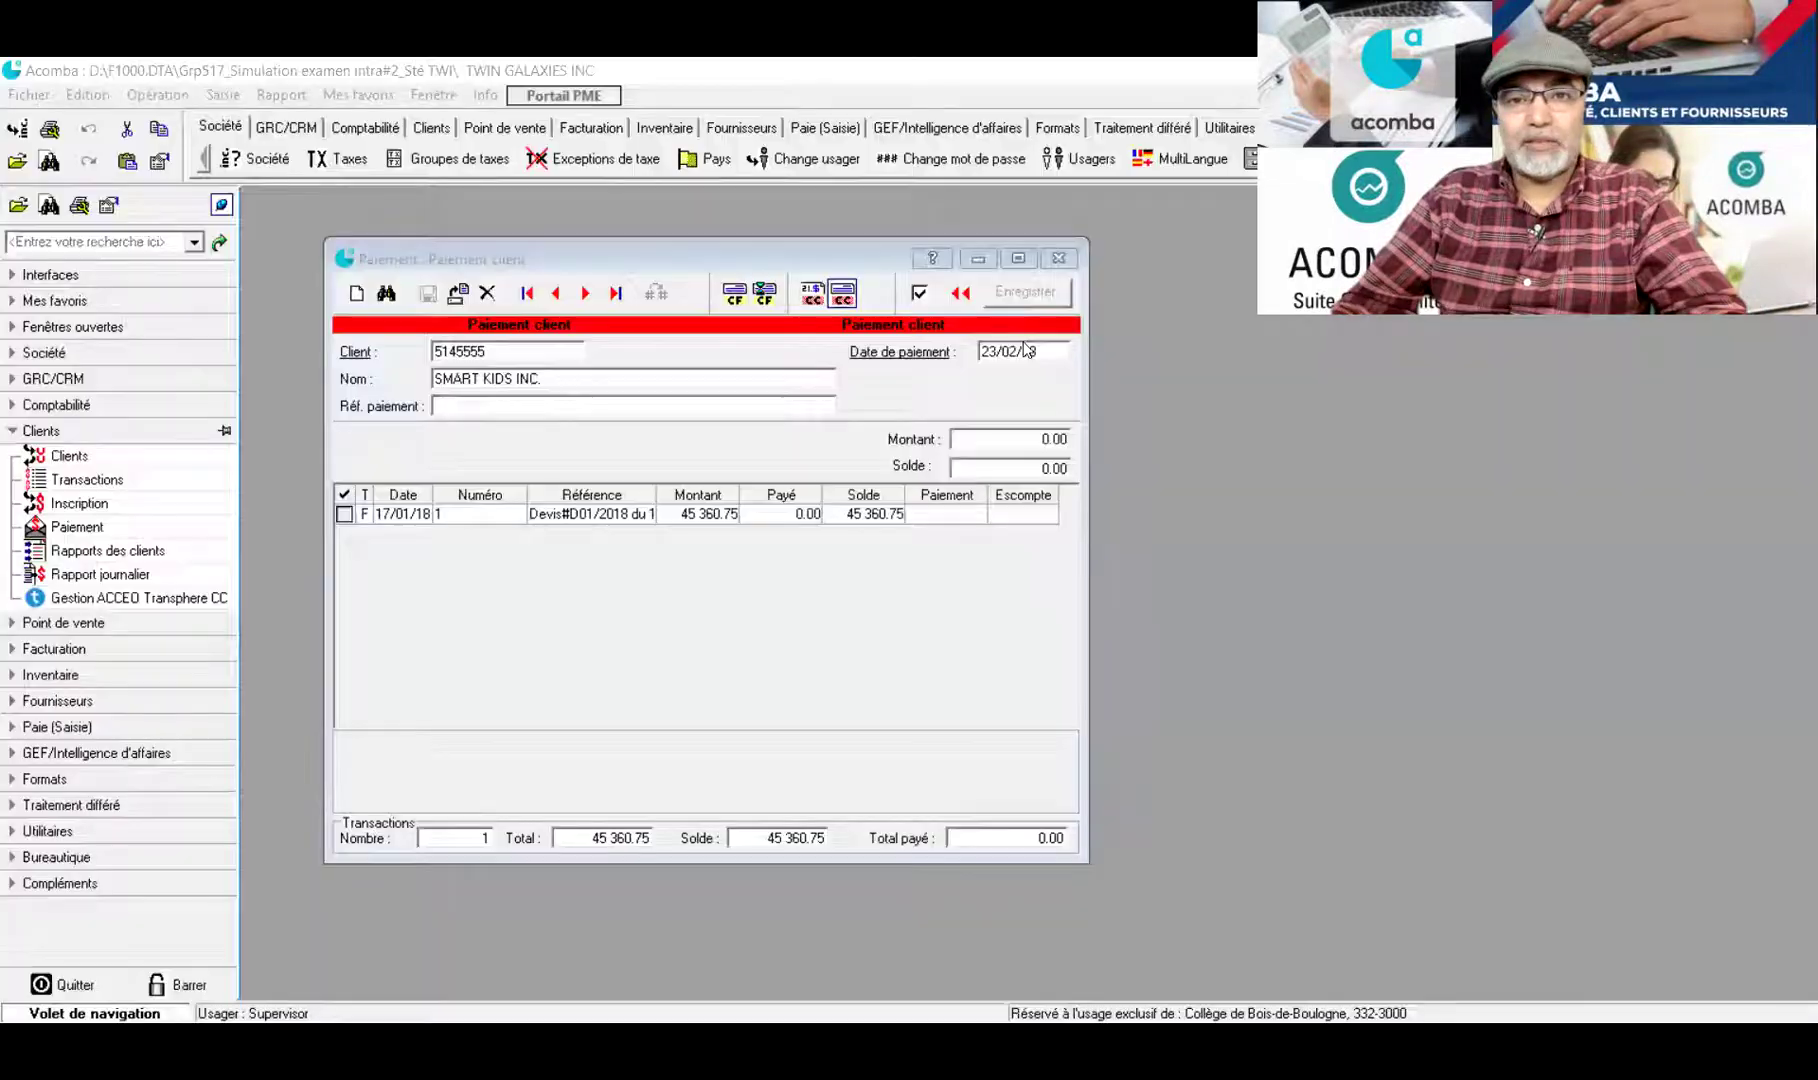
Date the payment 24/01, reference it Chèque#24, and apply it to the invoice with 789.05 discount
left_click_drag(1017, 351, 955, 355)
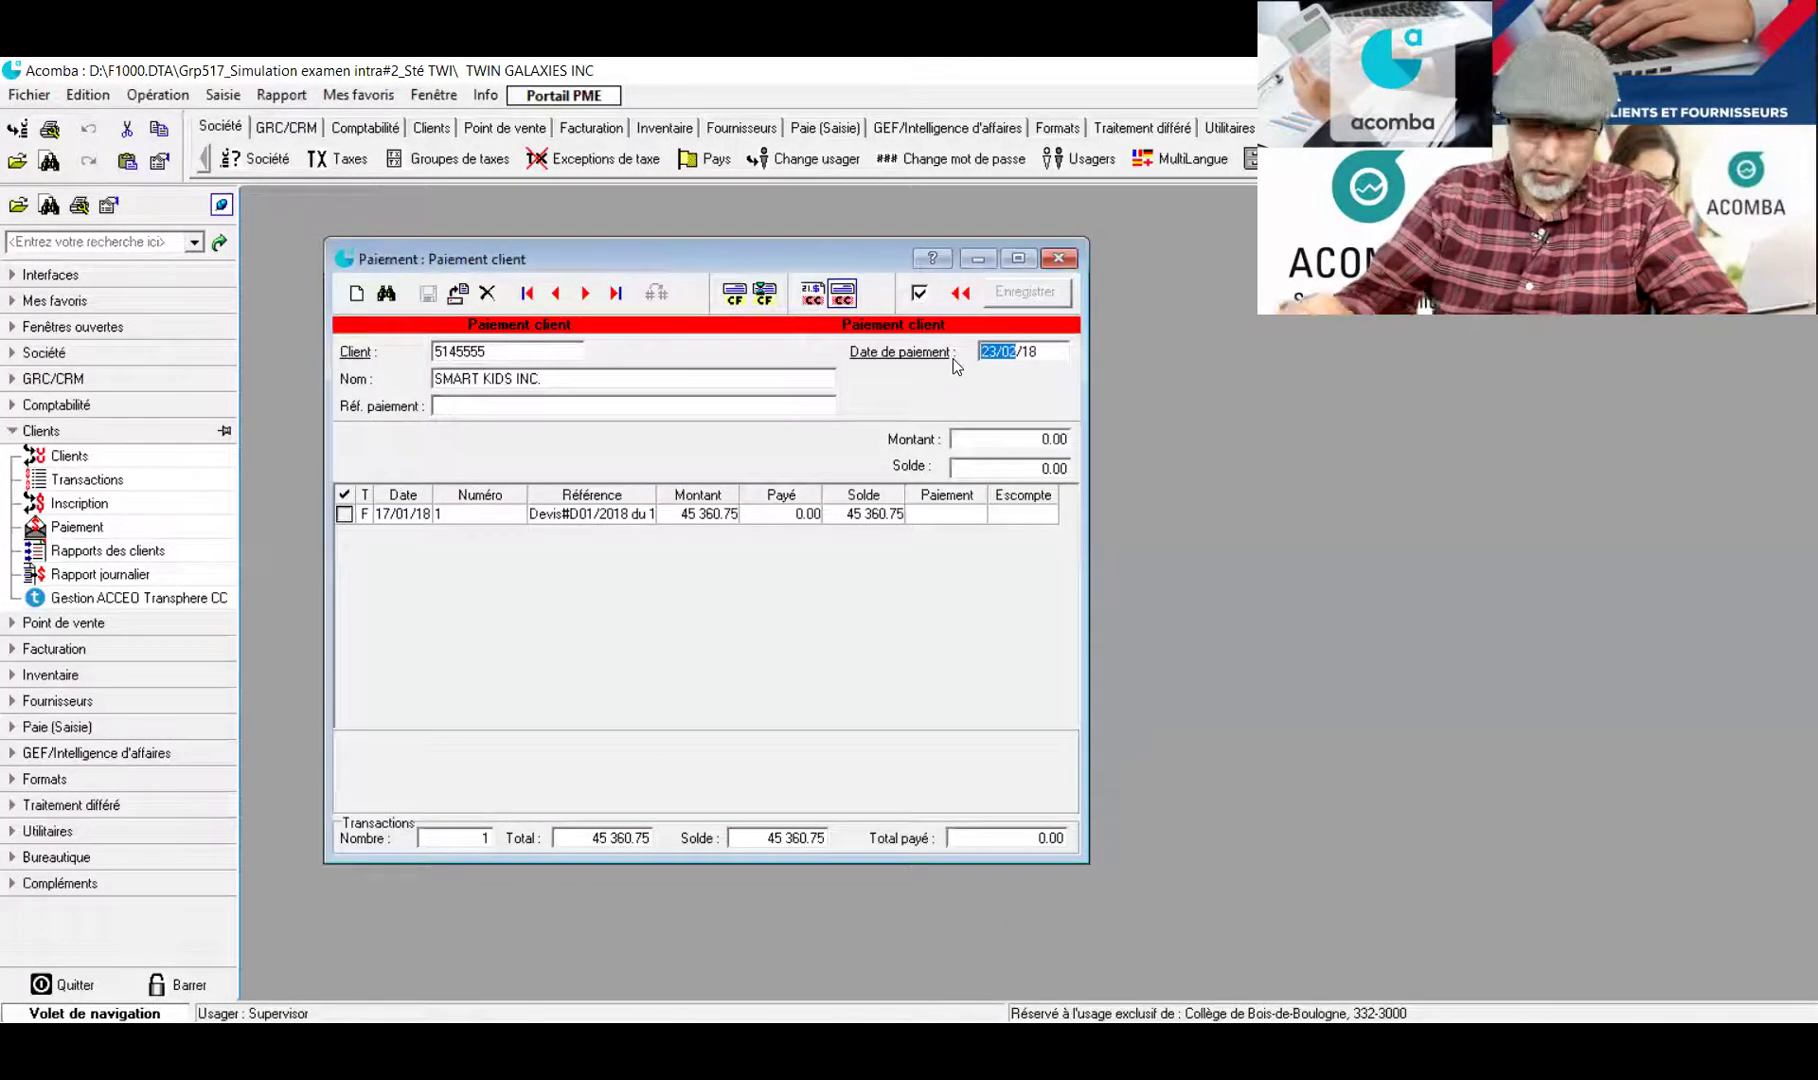
type("24/")
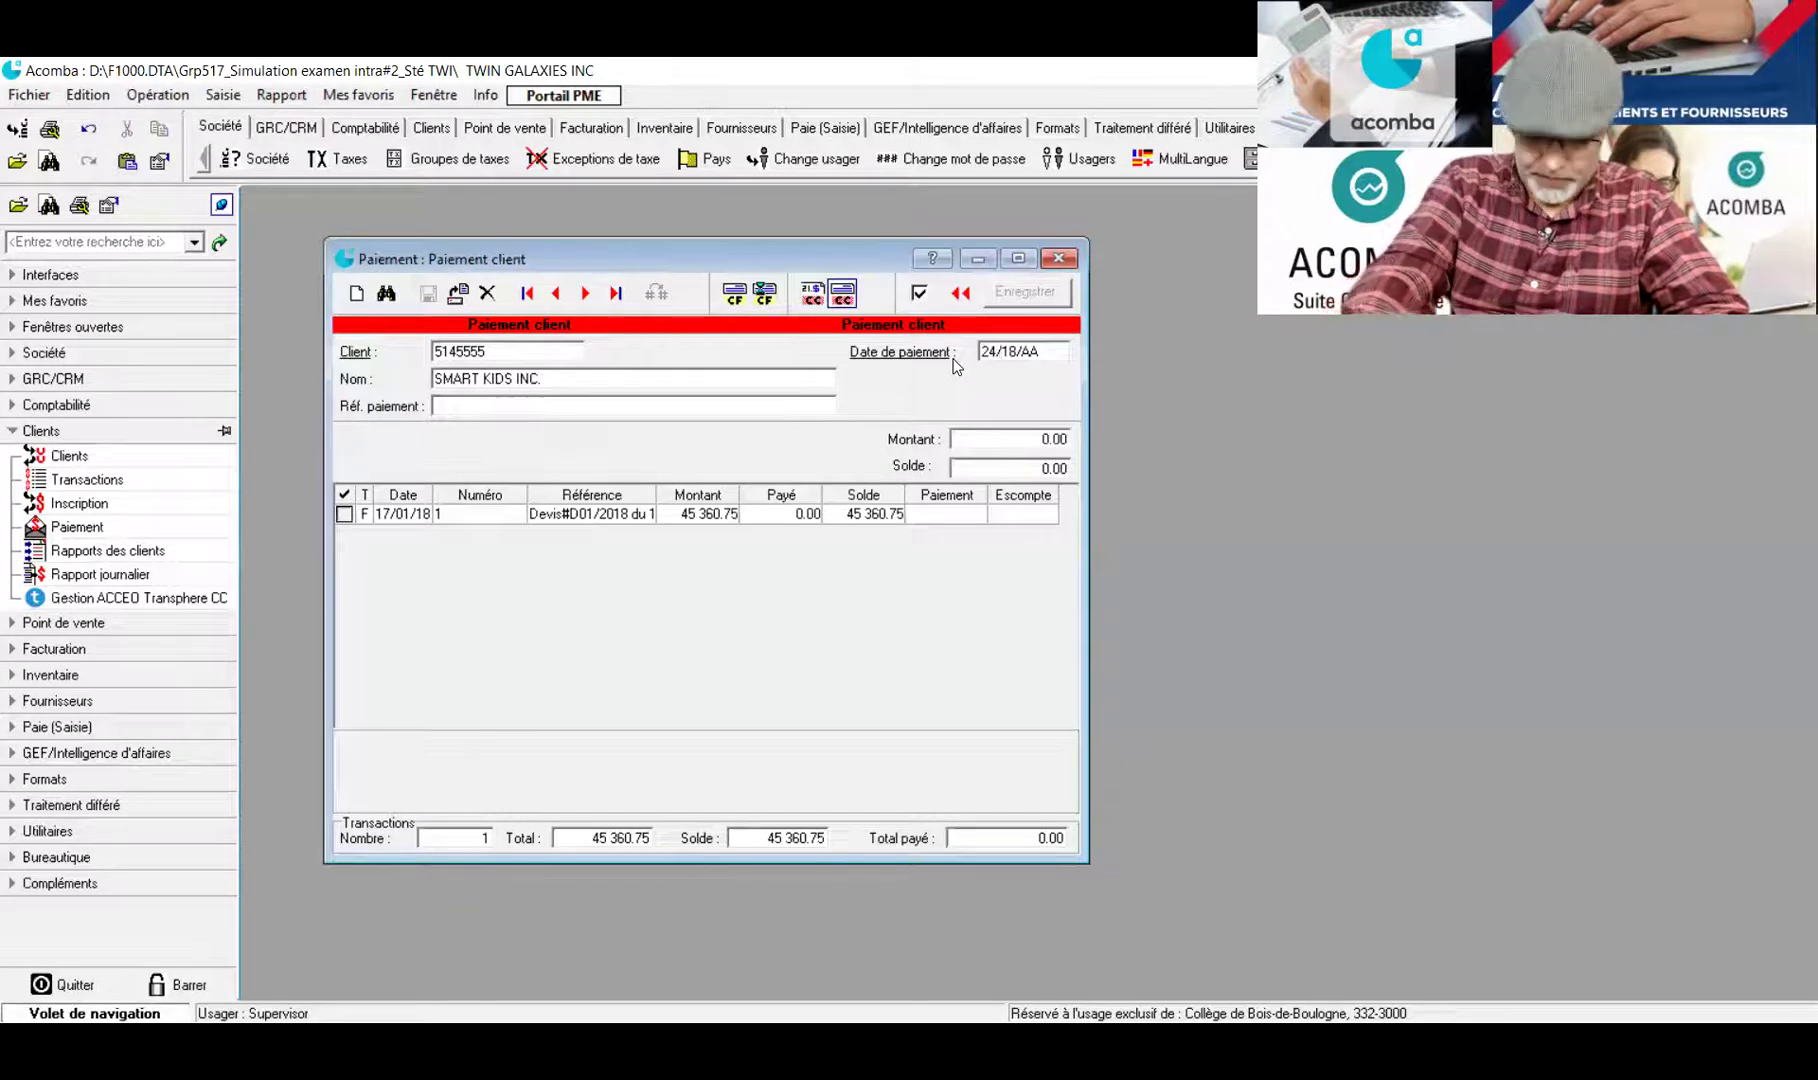
type("01/")
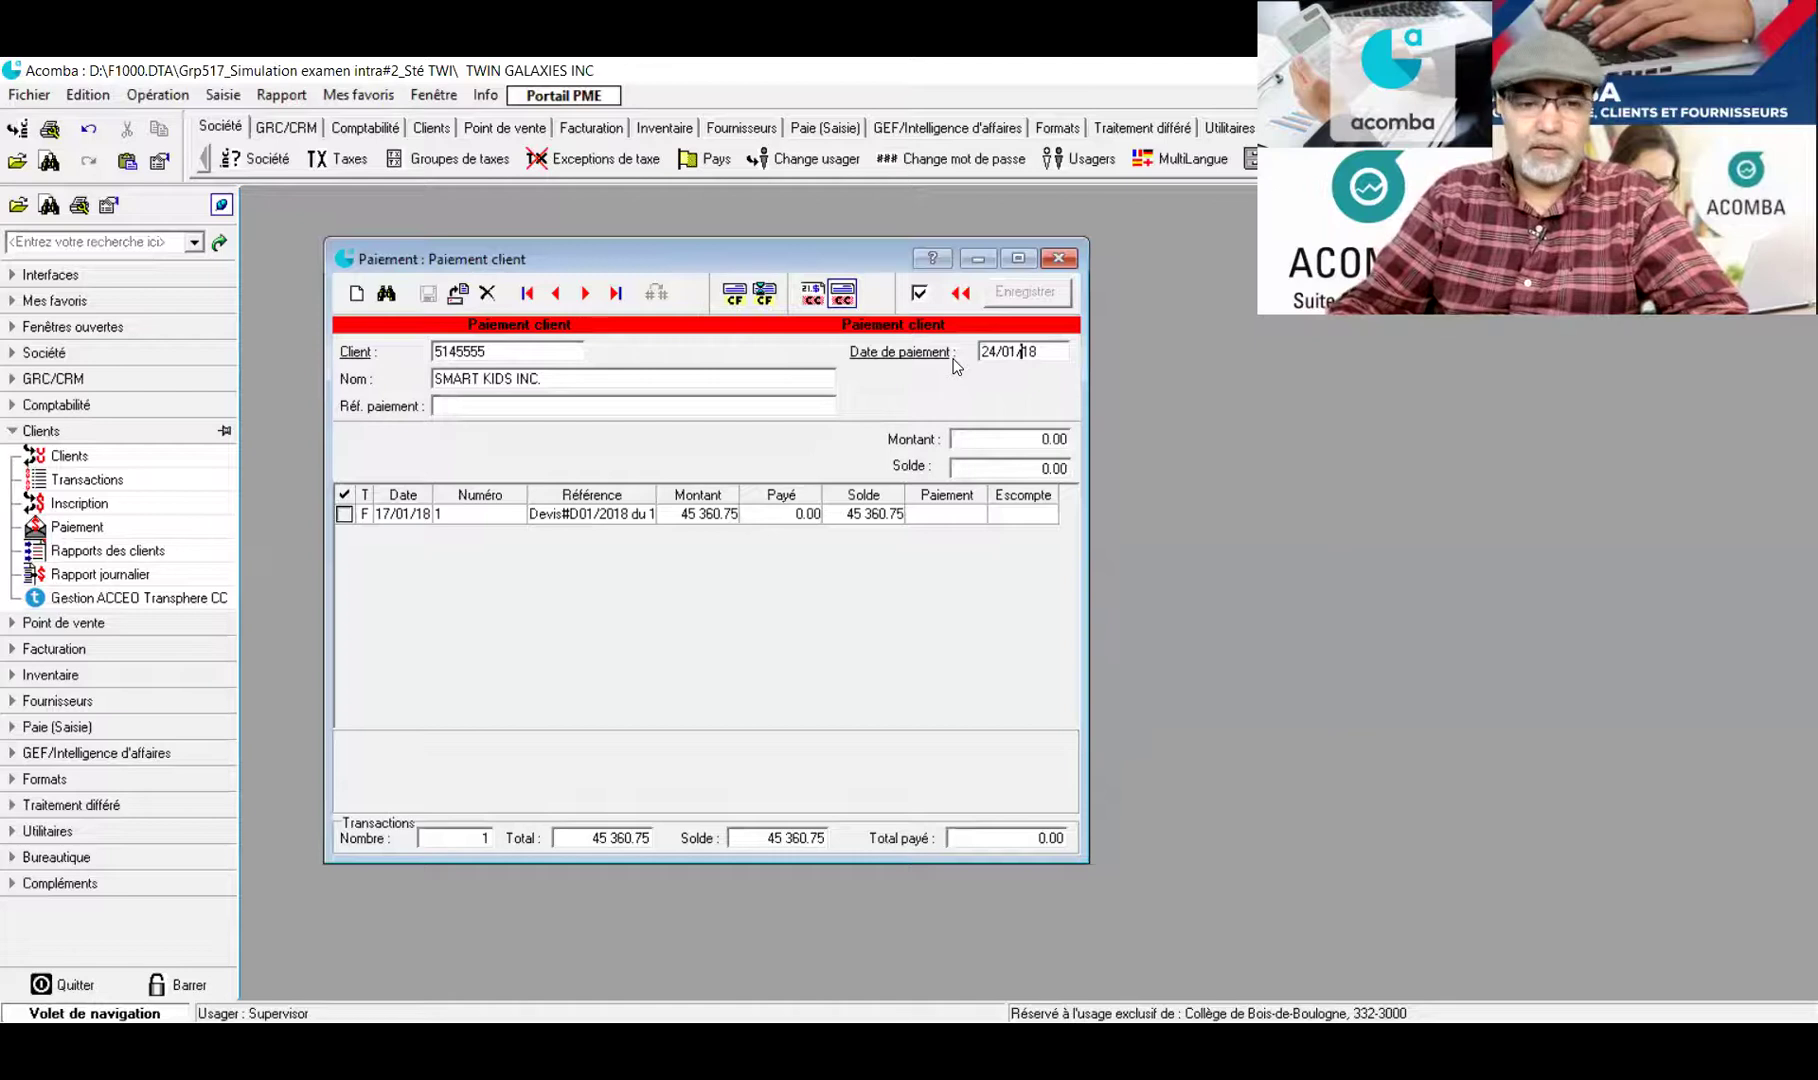
left_click(565, 400)
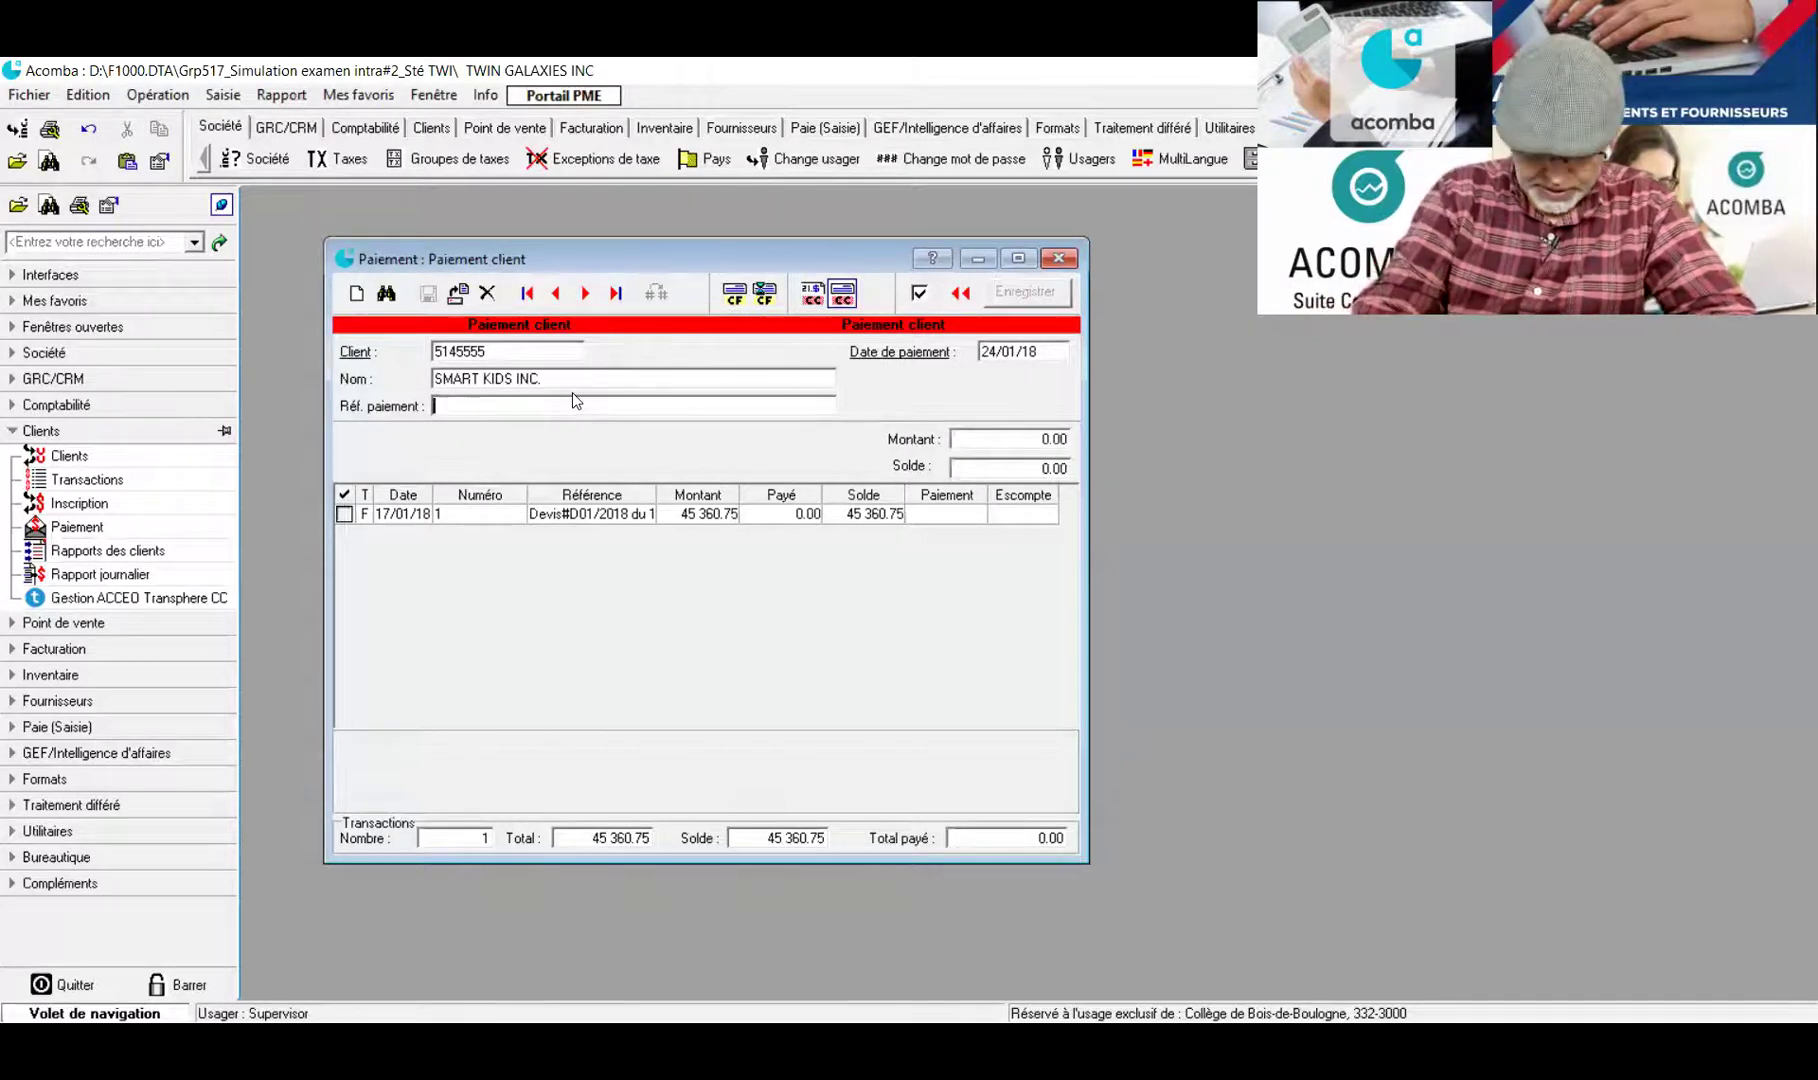
type("CH")
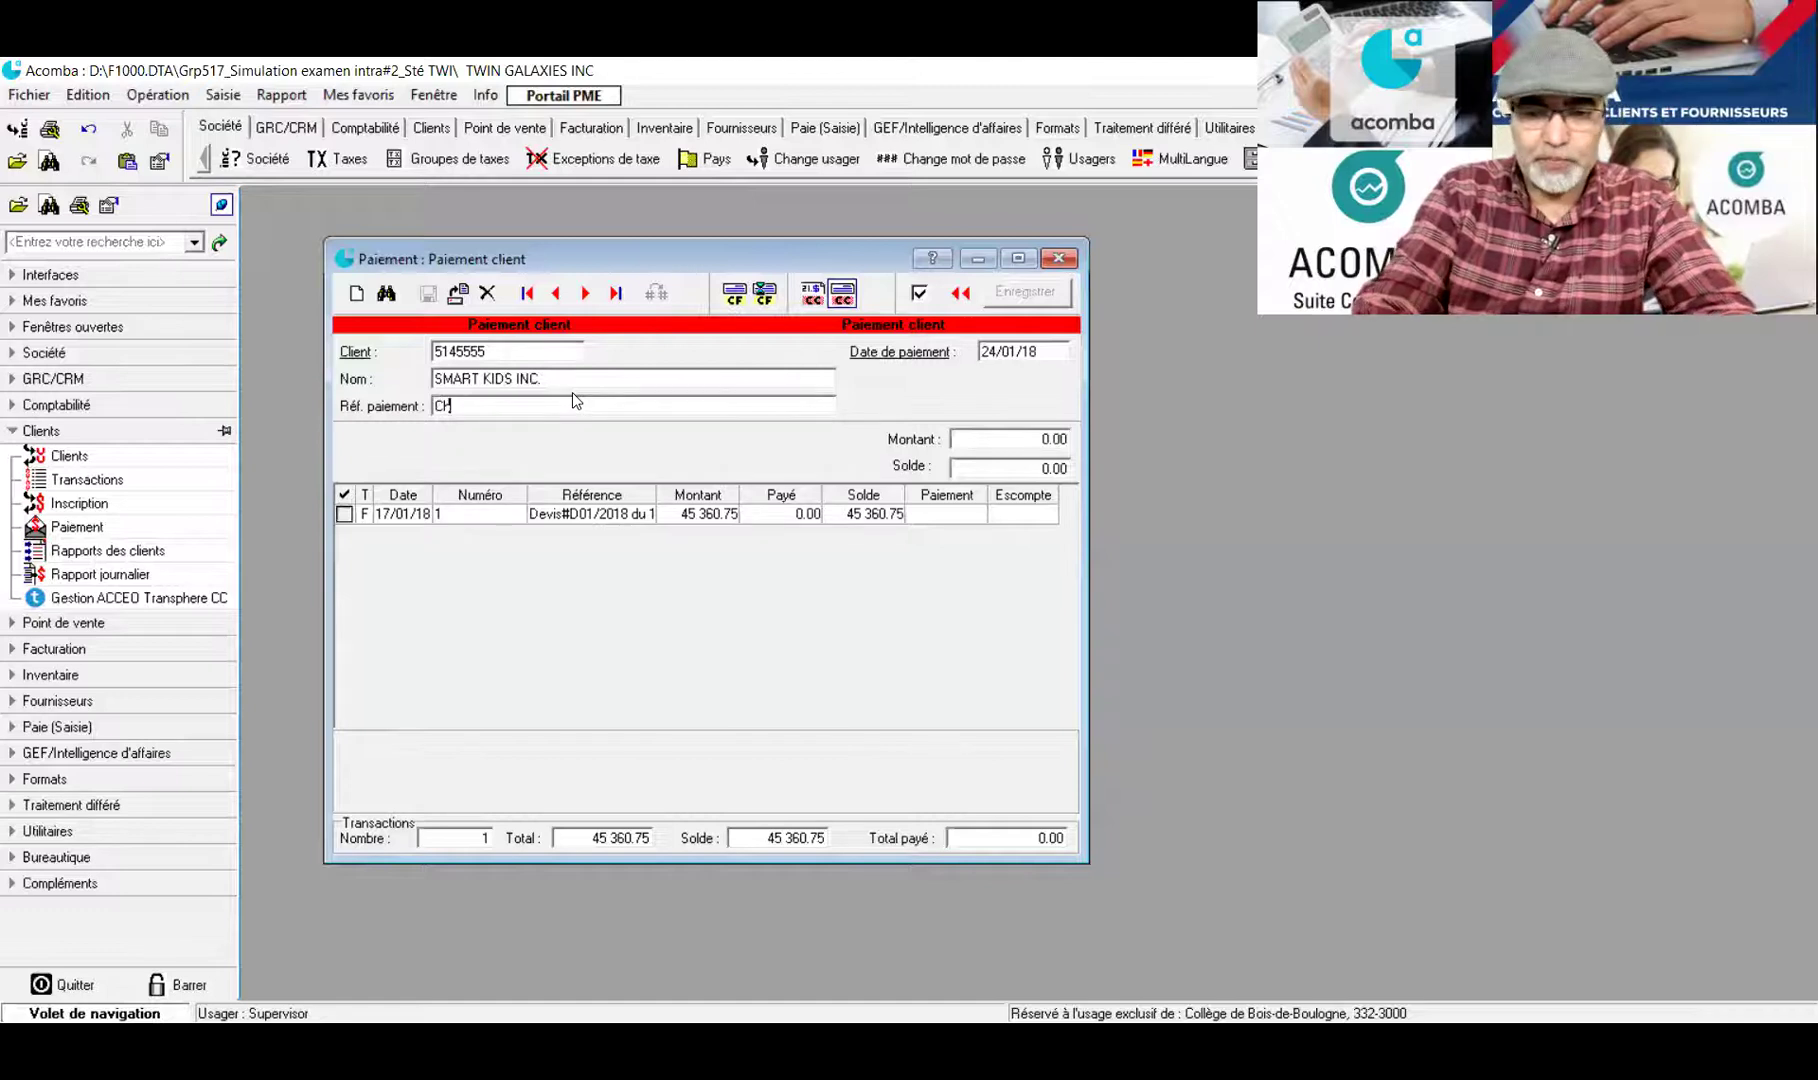
key("BackSpace")
type("hè")
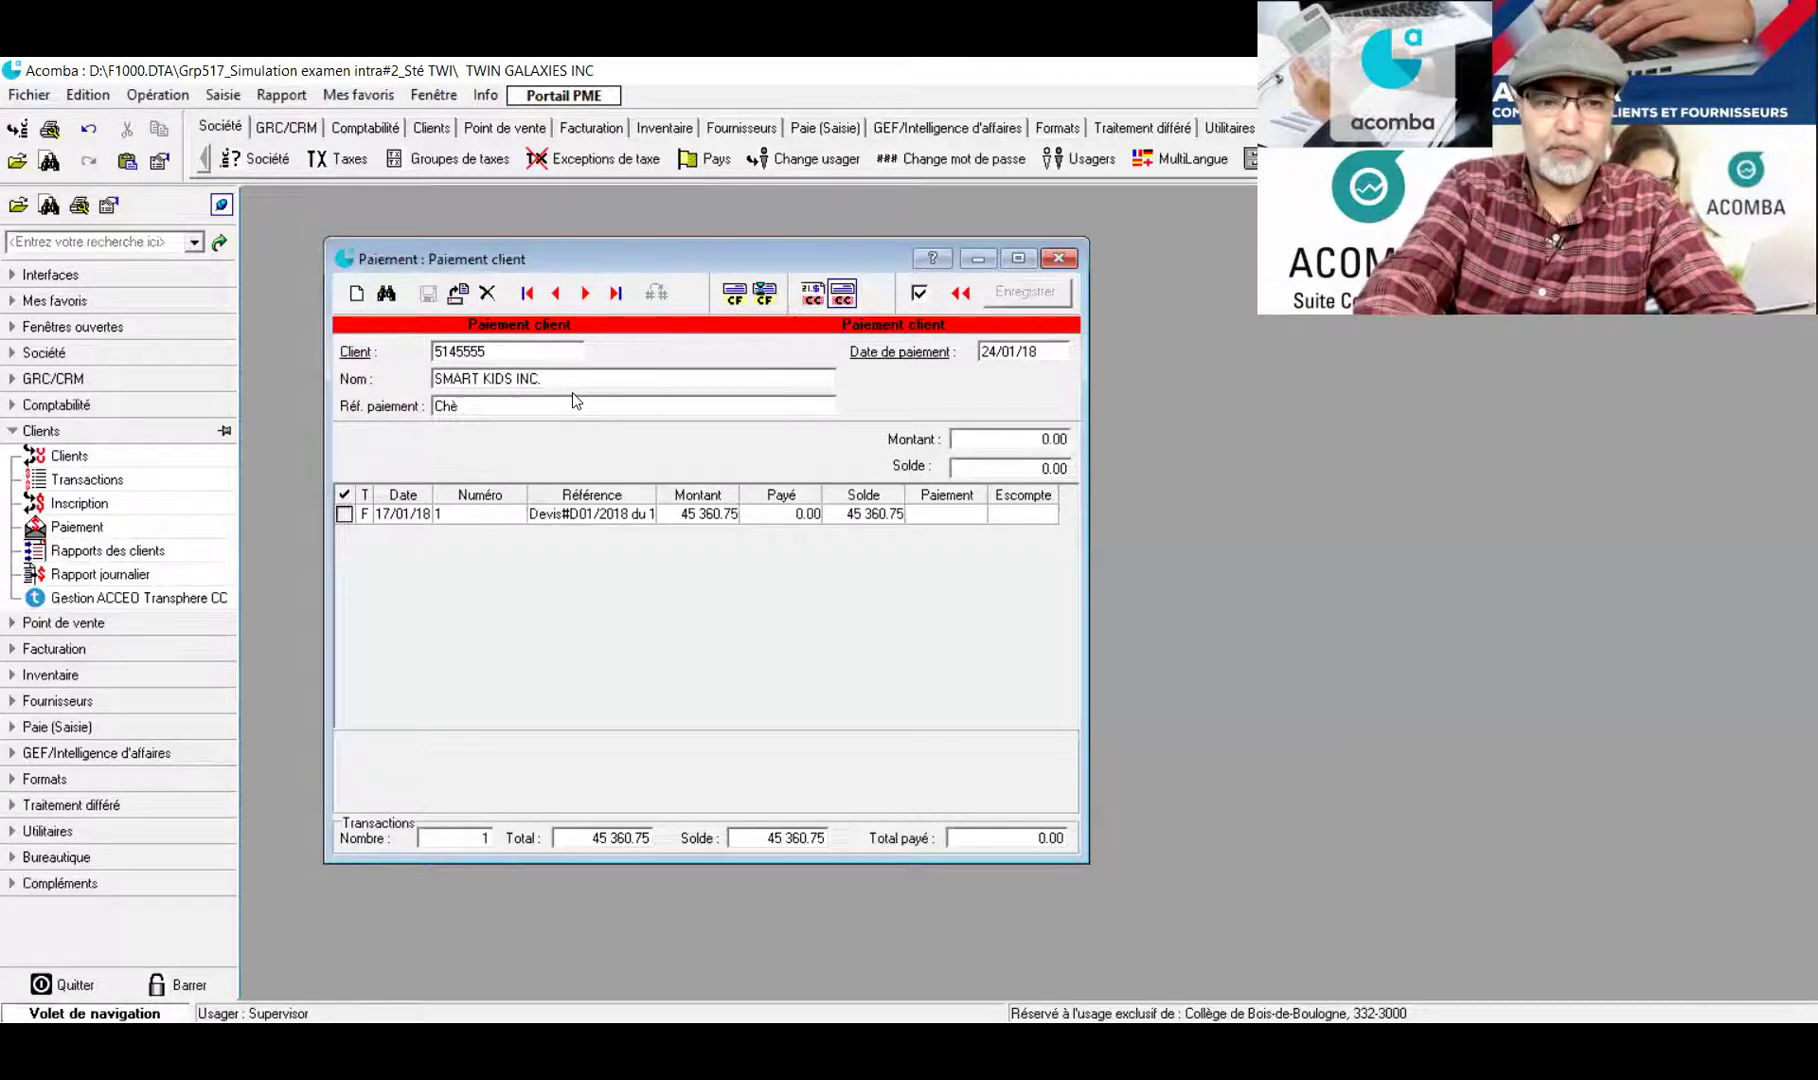
type("que")
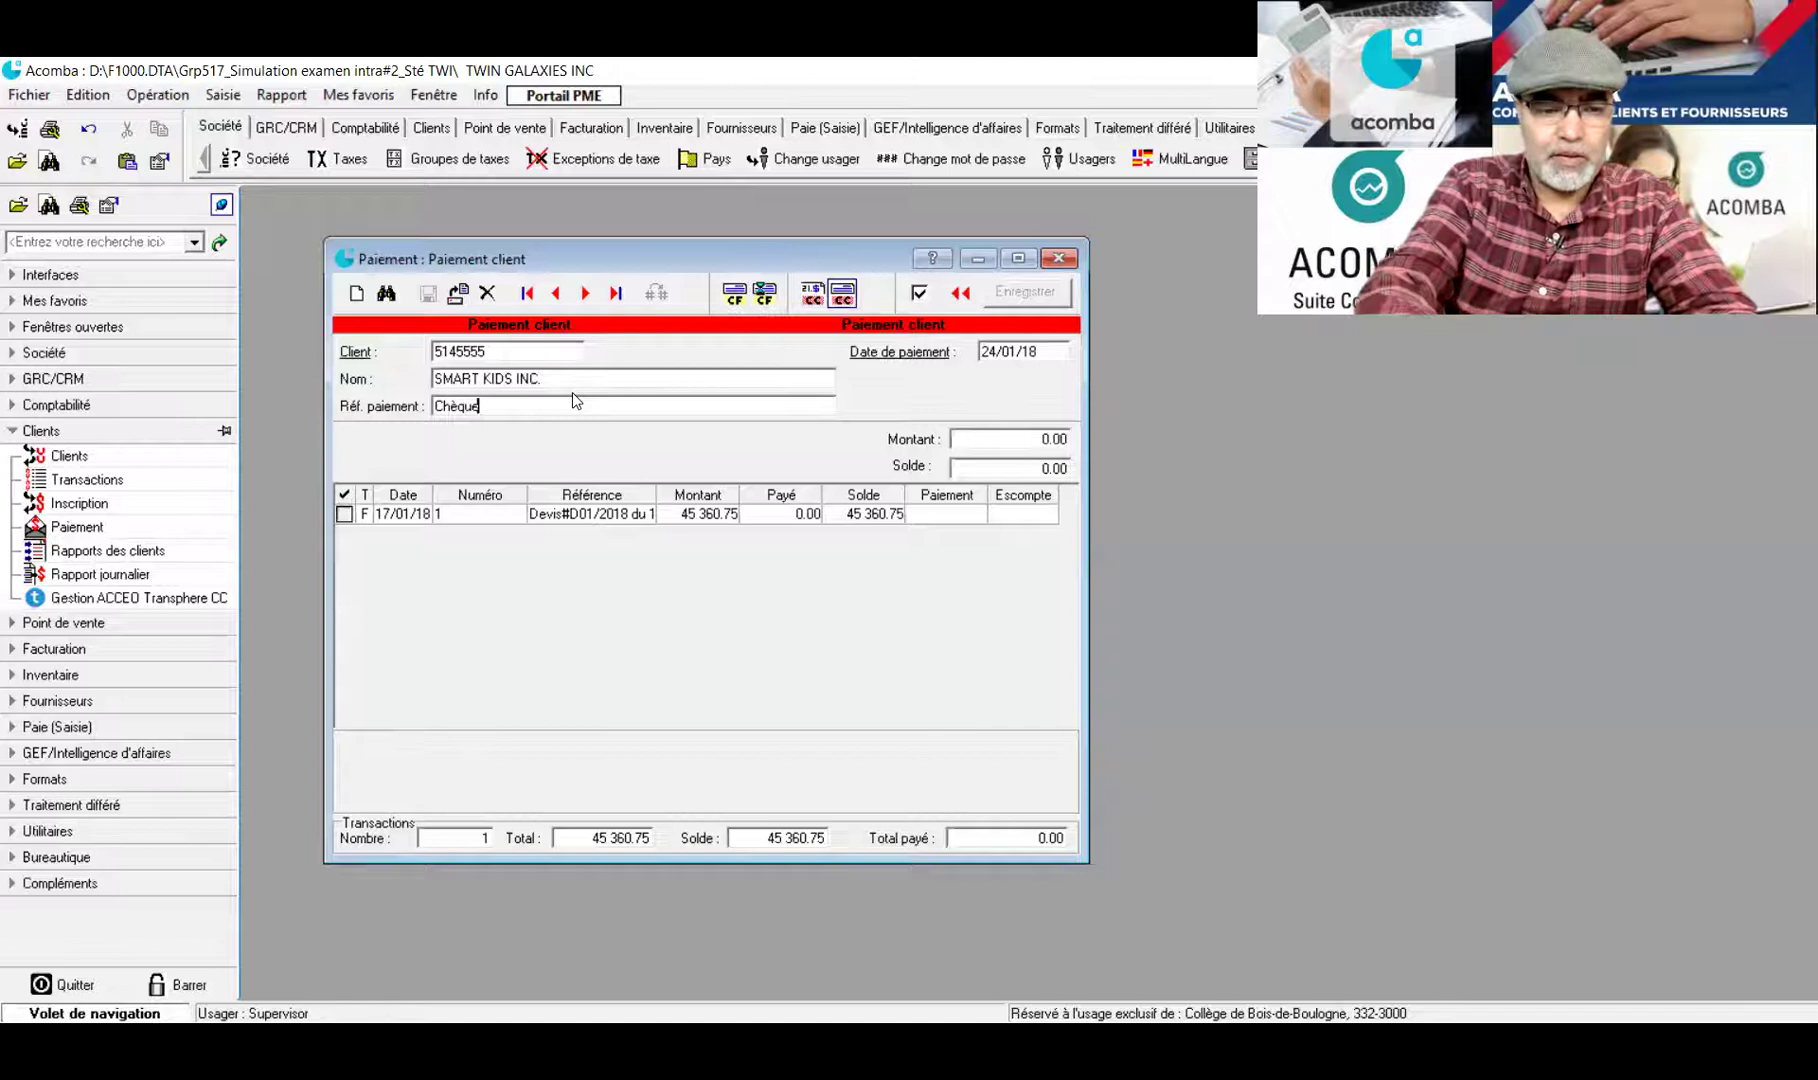
type("#24")
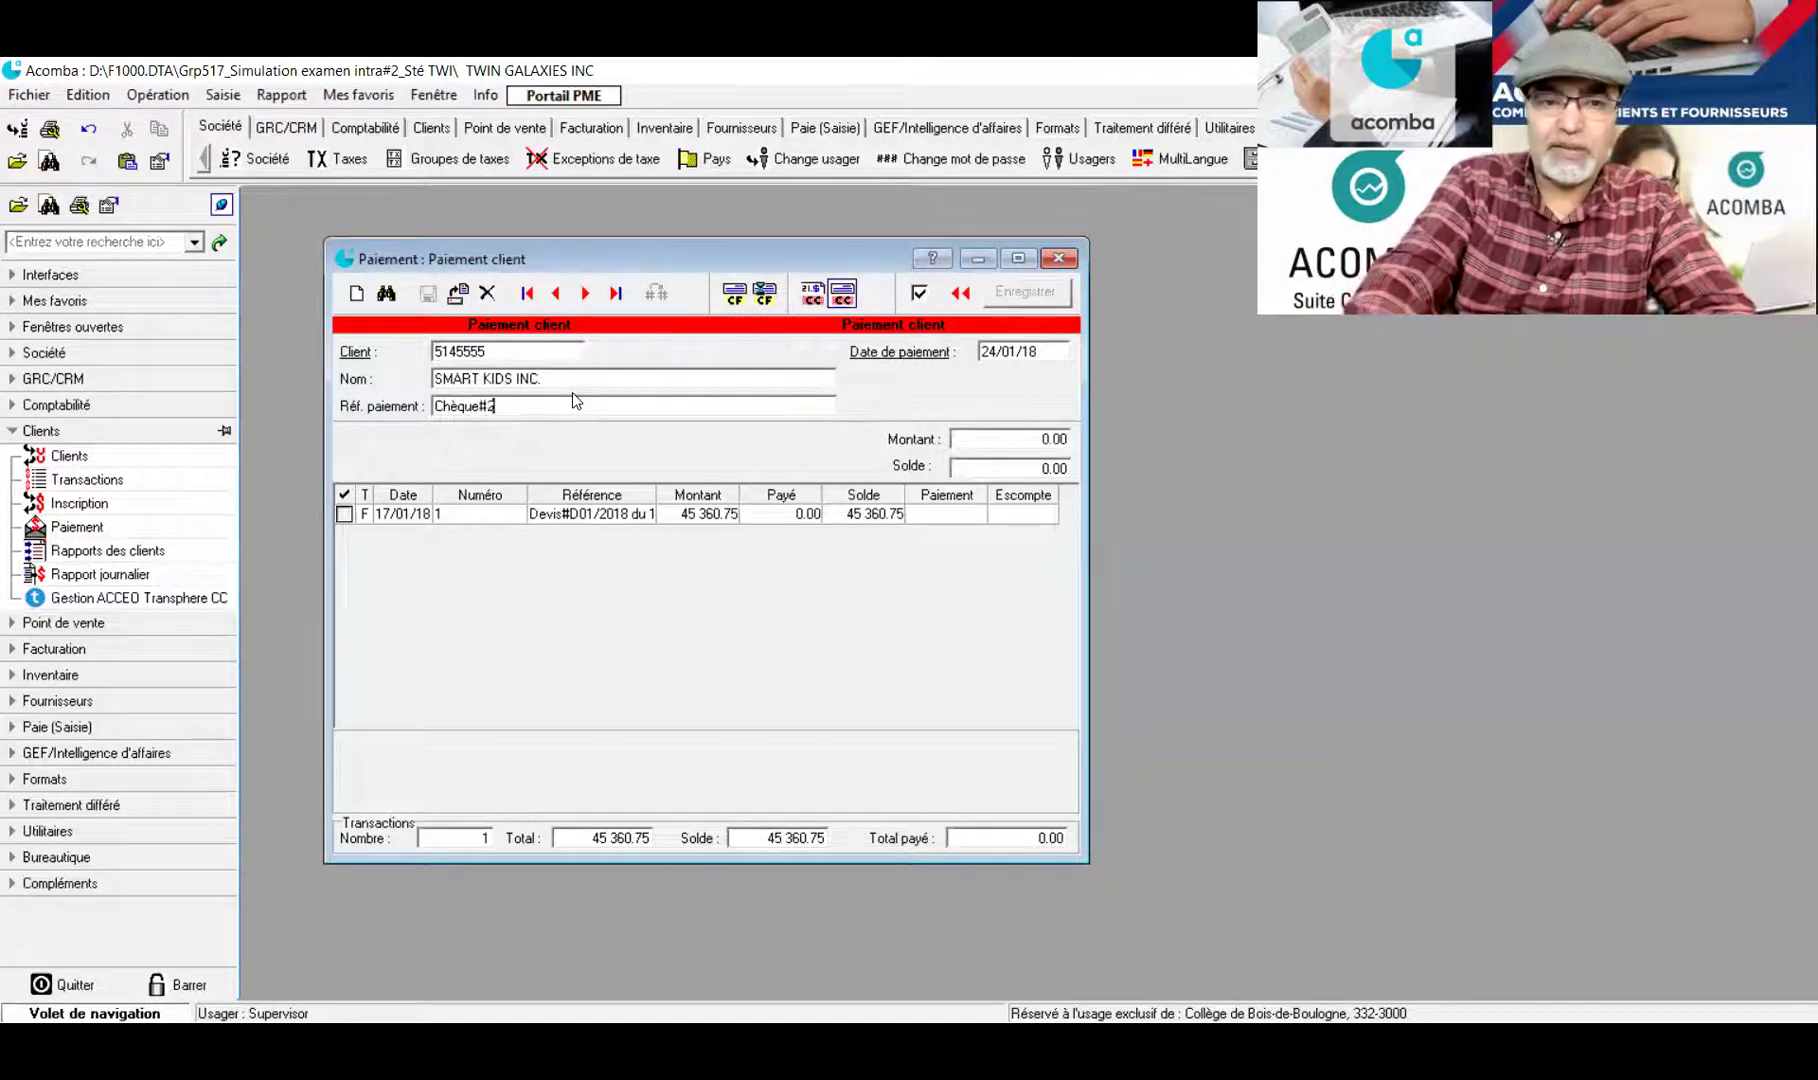
left_click(348, 519)
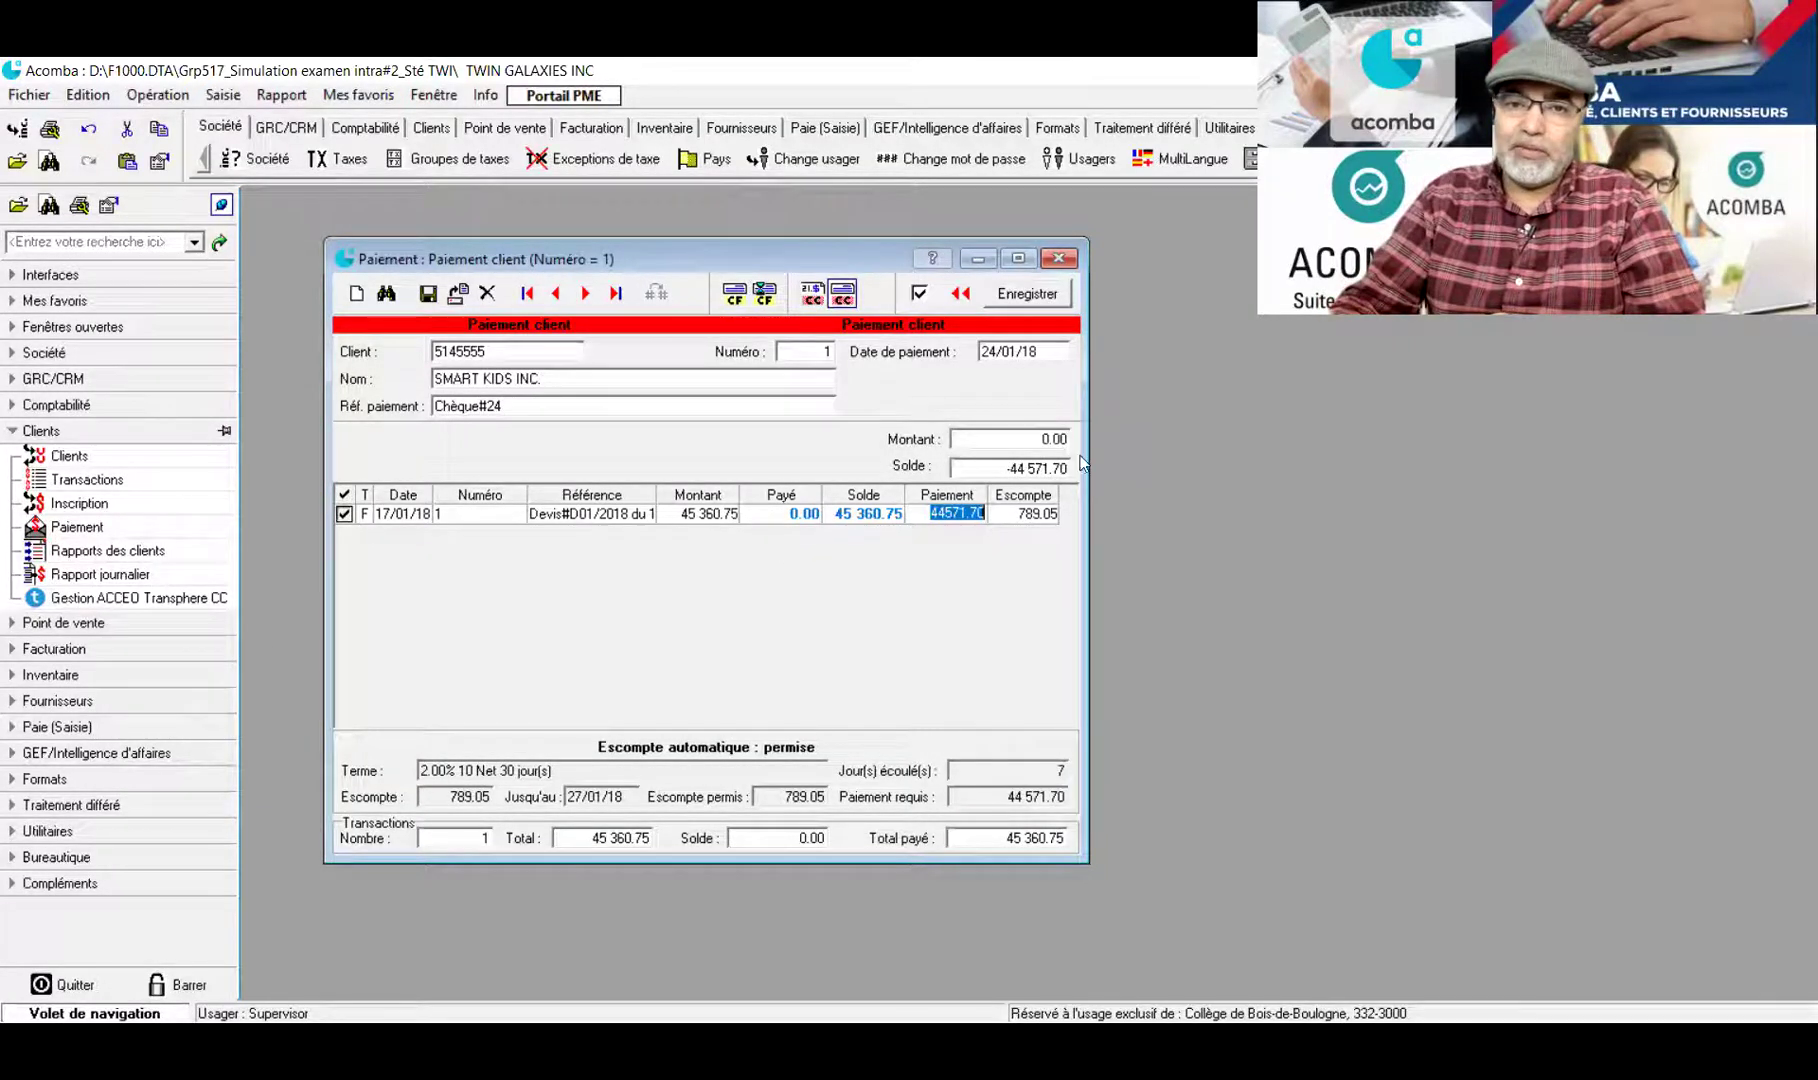
Enter 44571.70 as the amount received, leaving a 0.00 balance
left_click(1040, 440)
left_click_drag(1040, 440, 1081, 447)
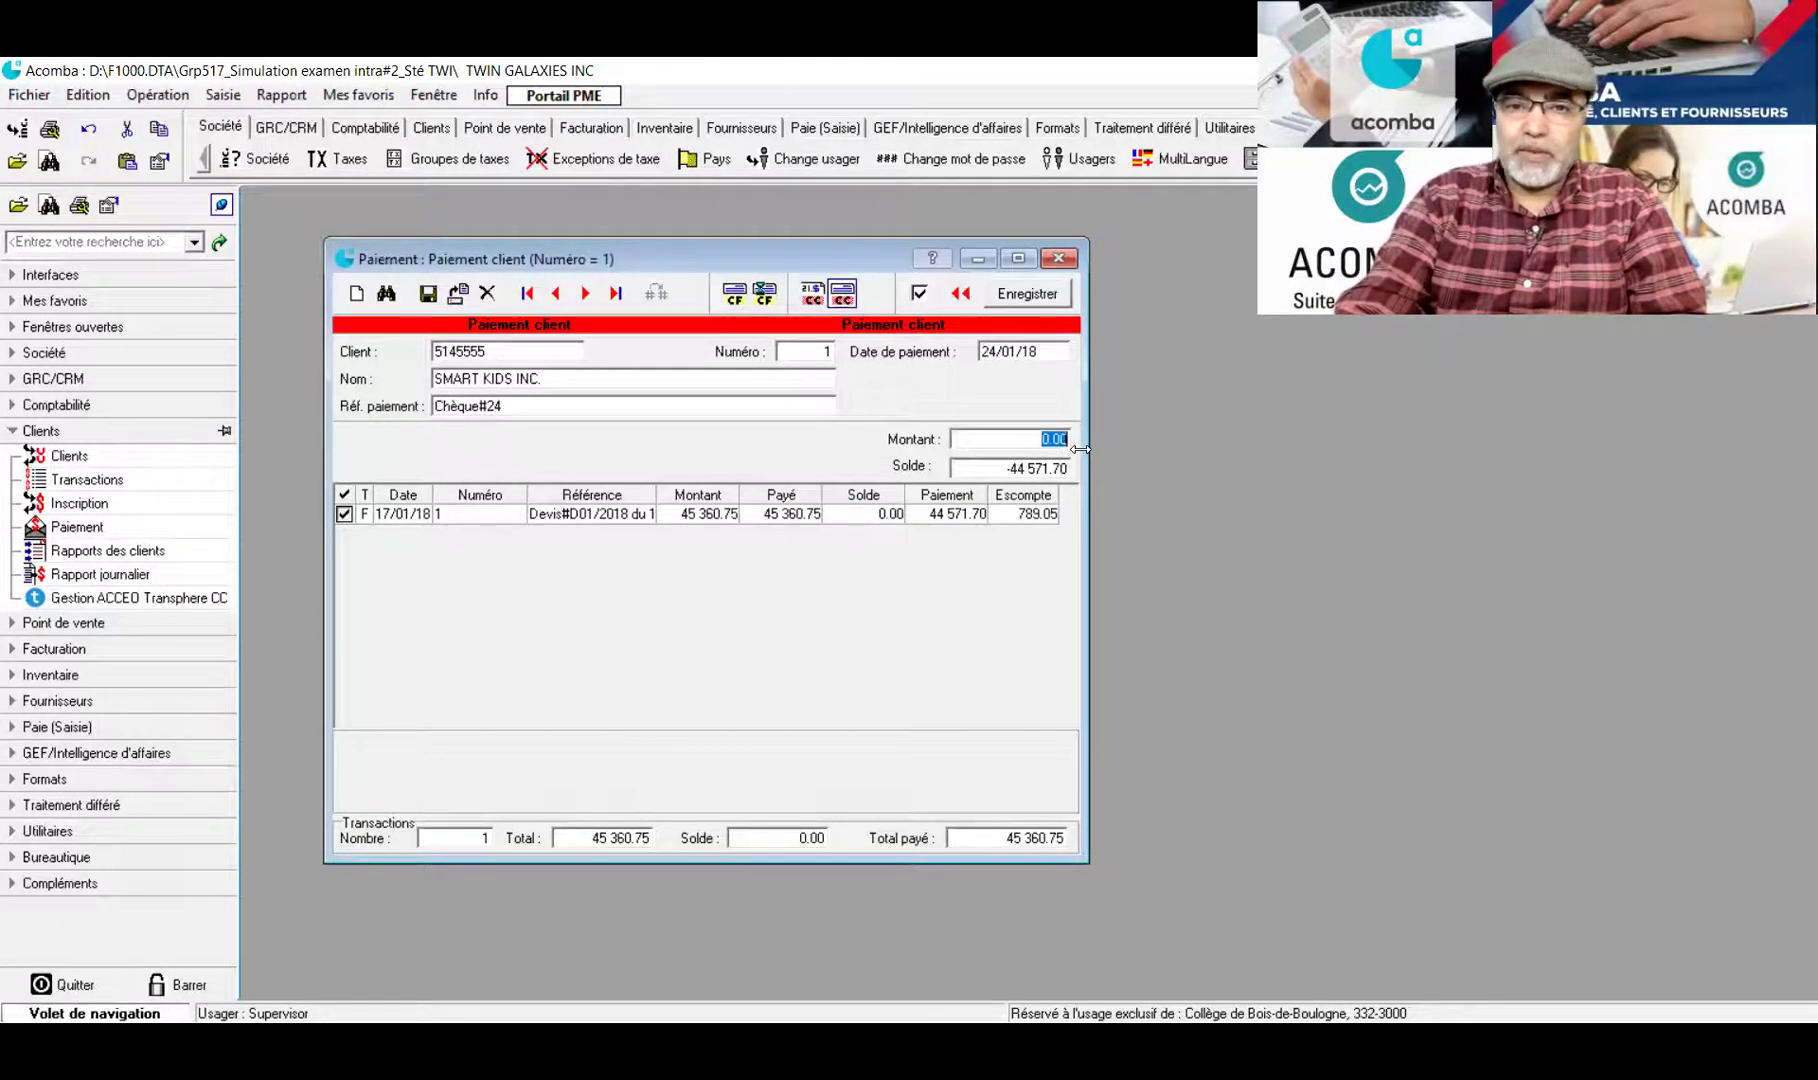
type("44571")
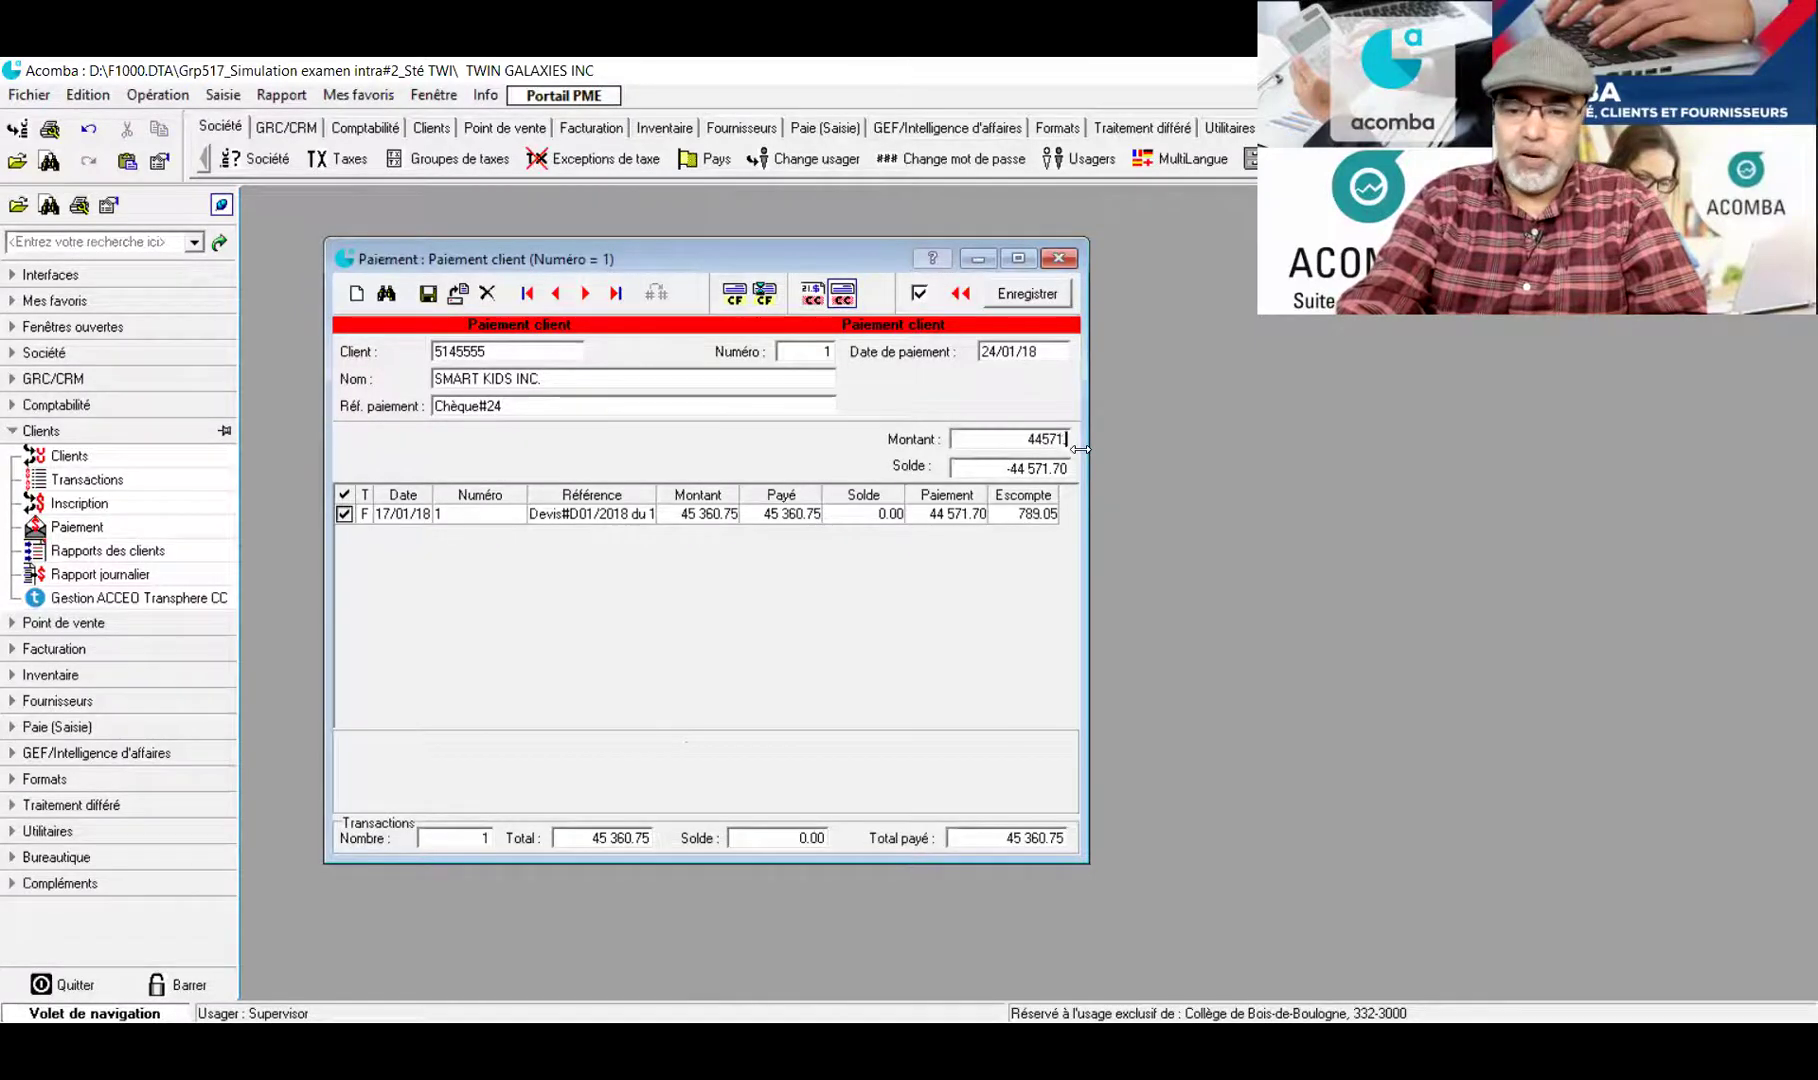
type(".70")
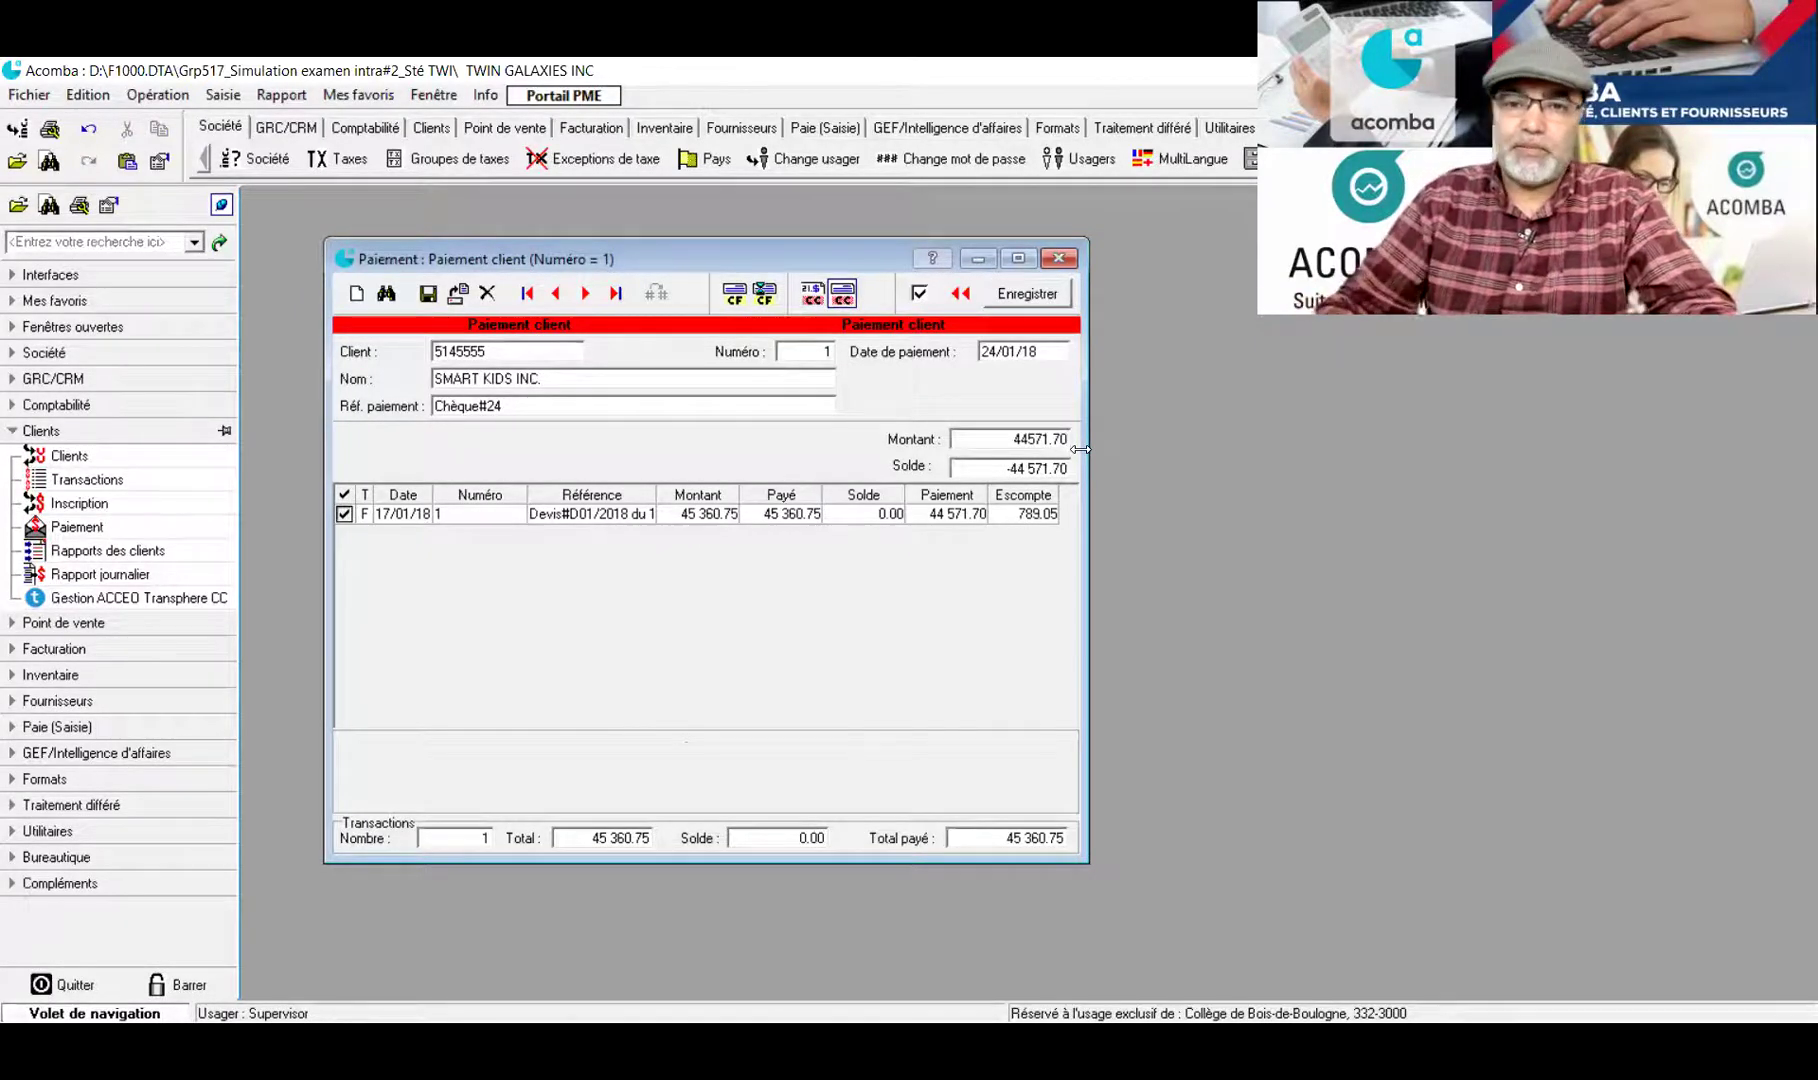
key("Tab")
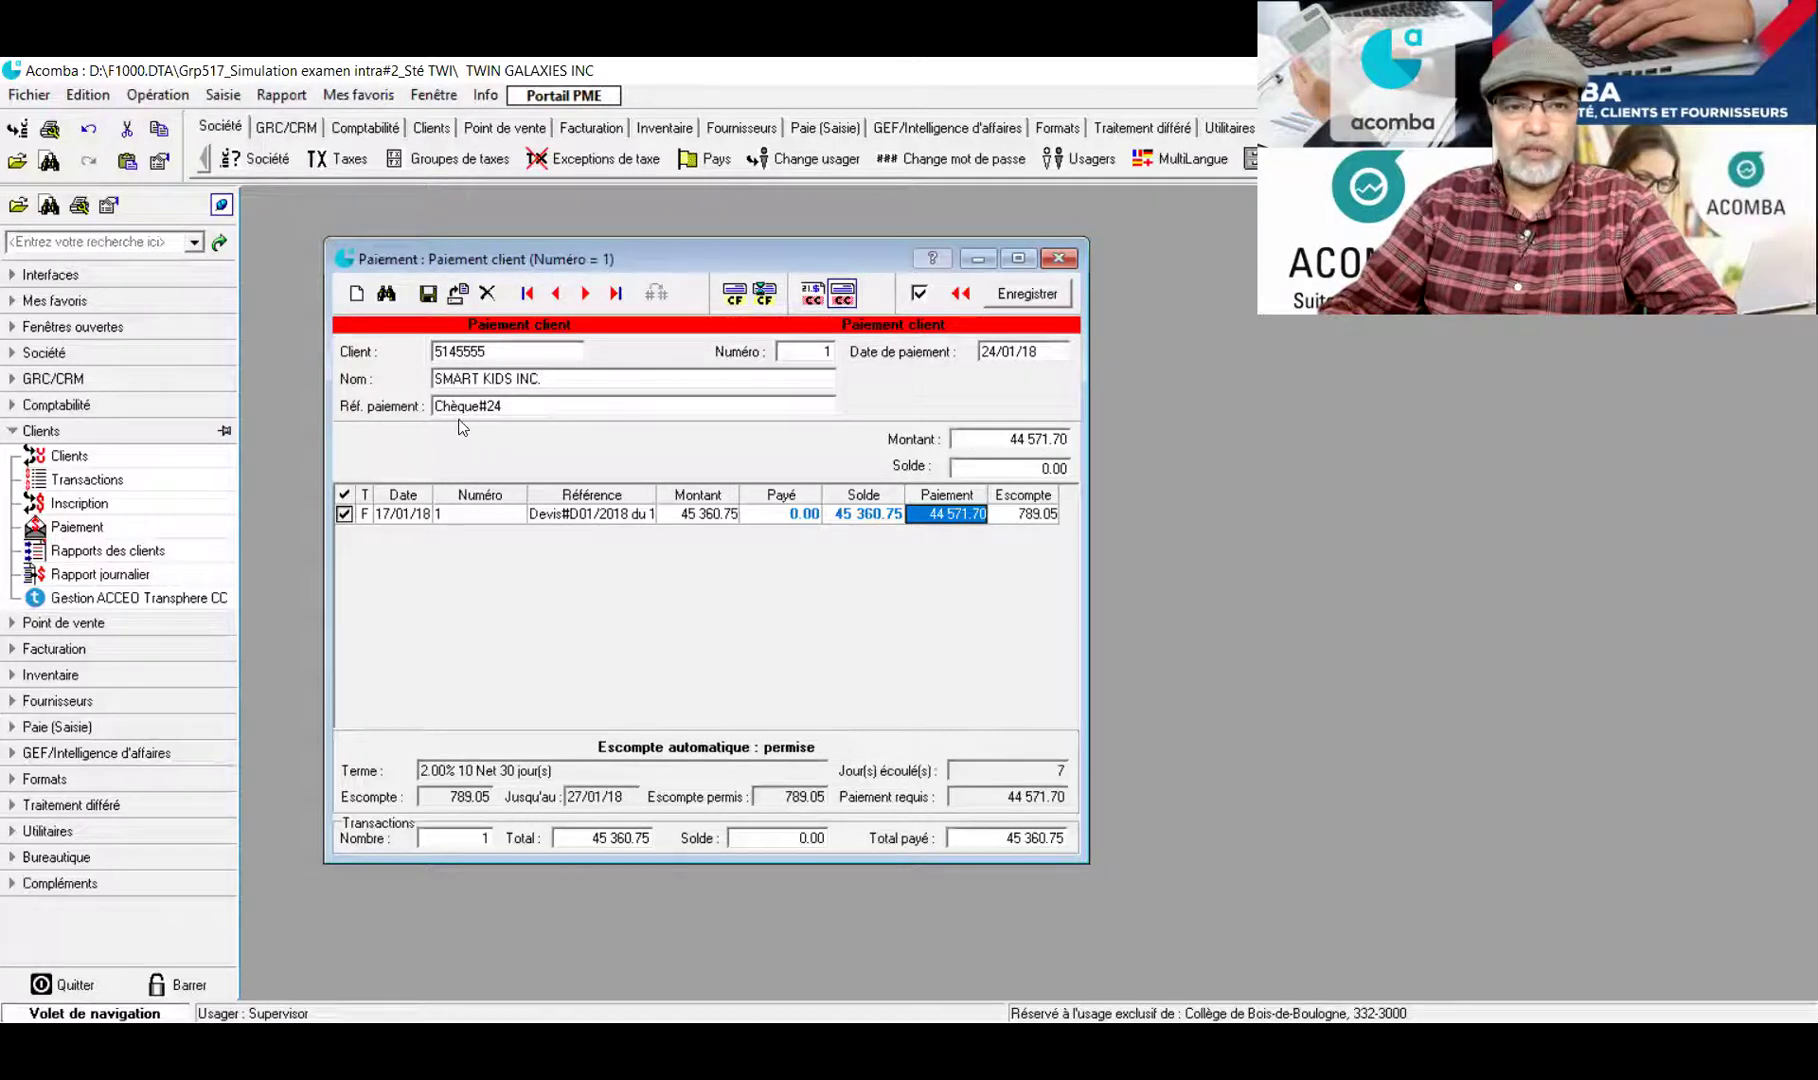
Save the payment with Chèque as payment method and close the payment windows
left_click(426, 294)
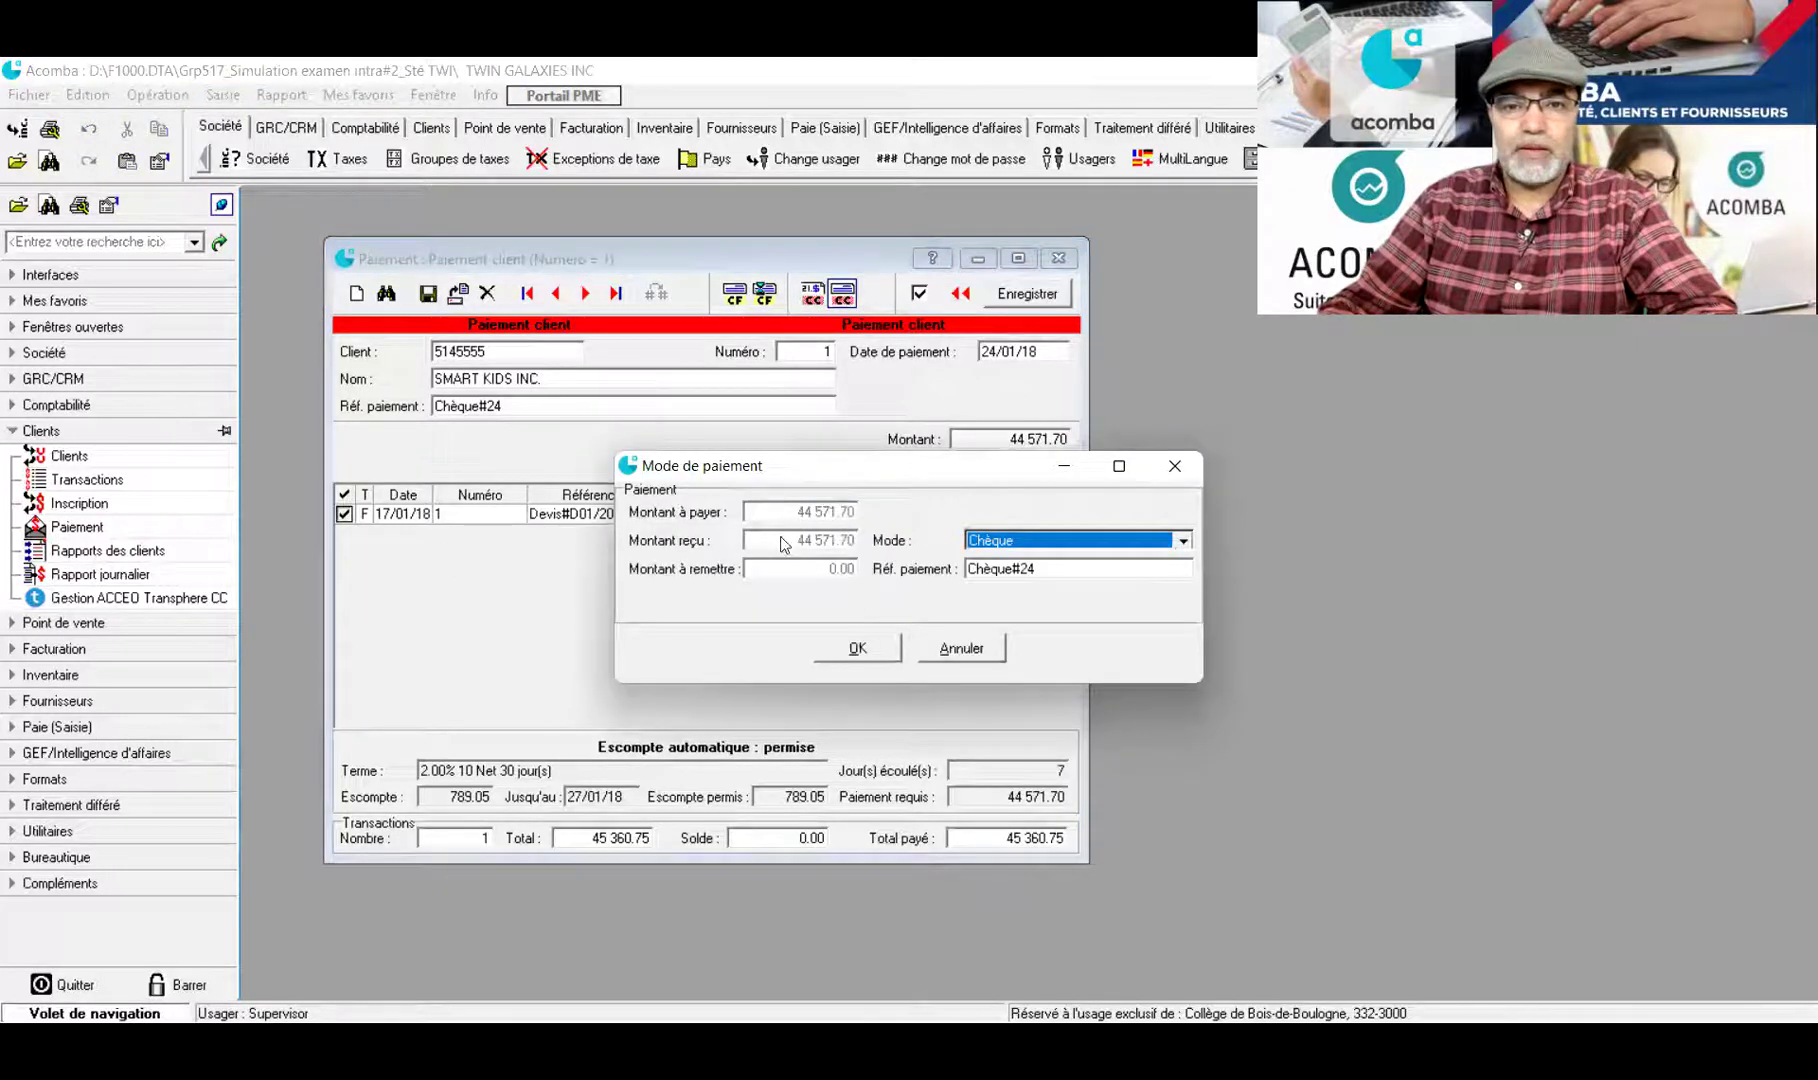
left_click(960, 648)
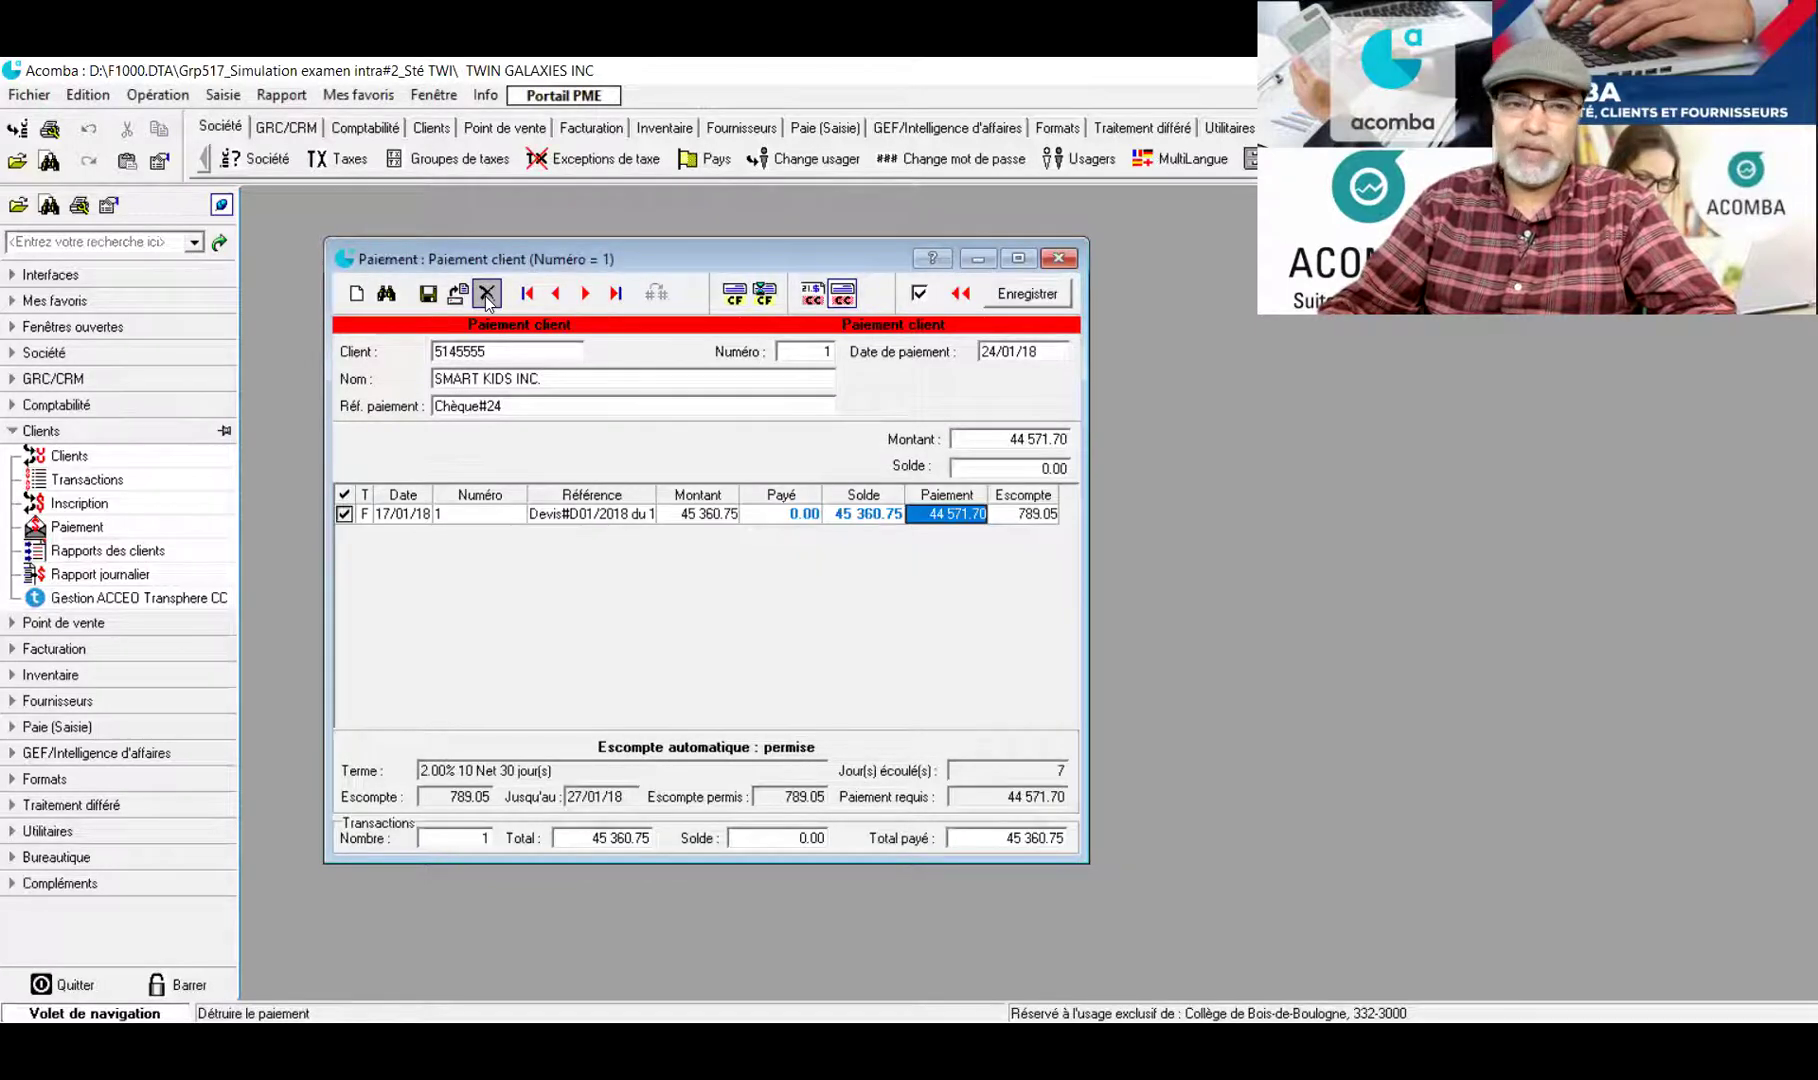
left_click(429, 293)
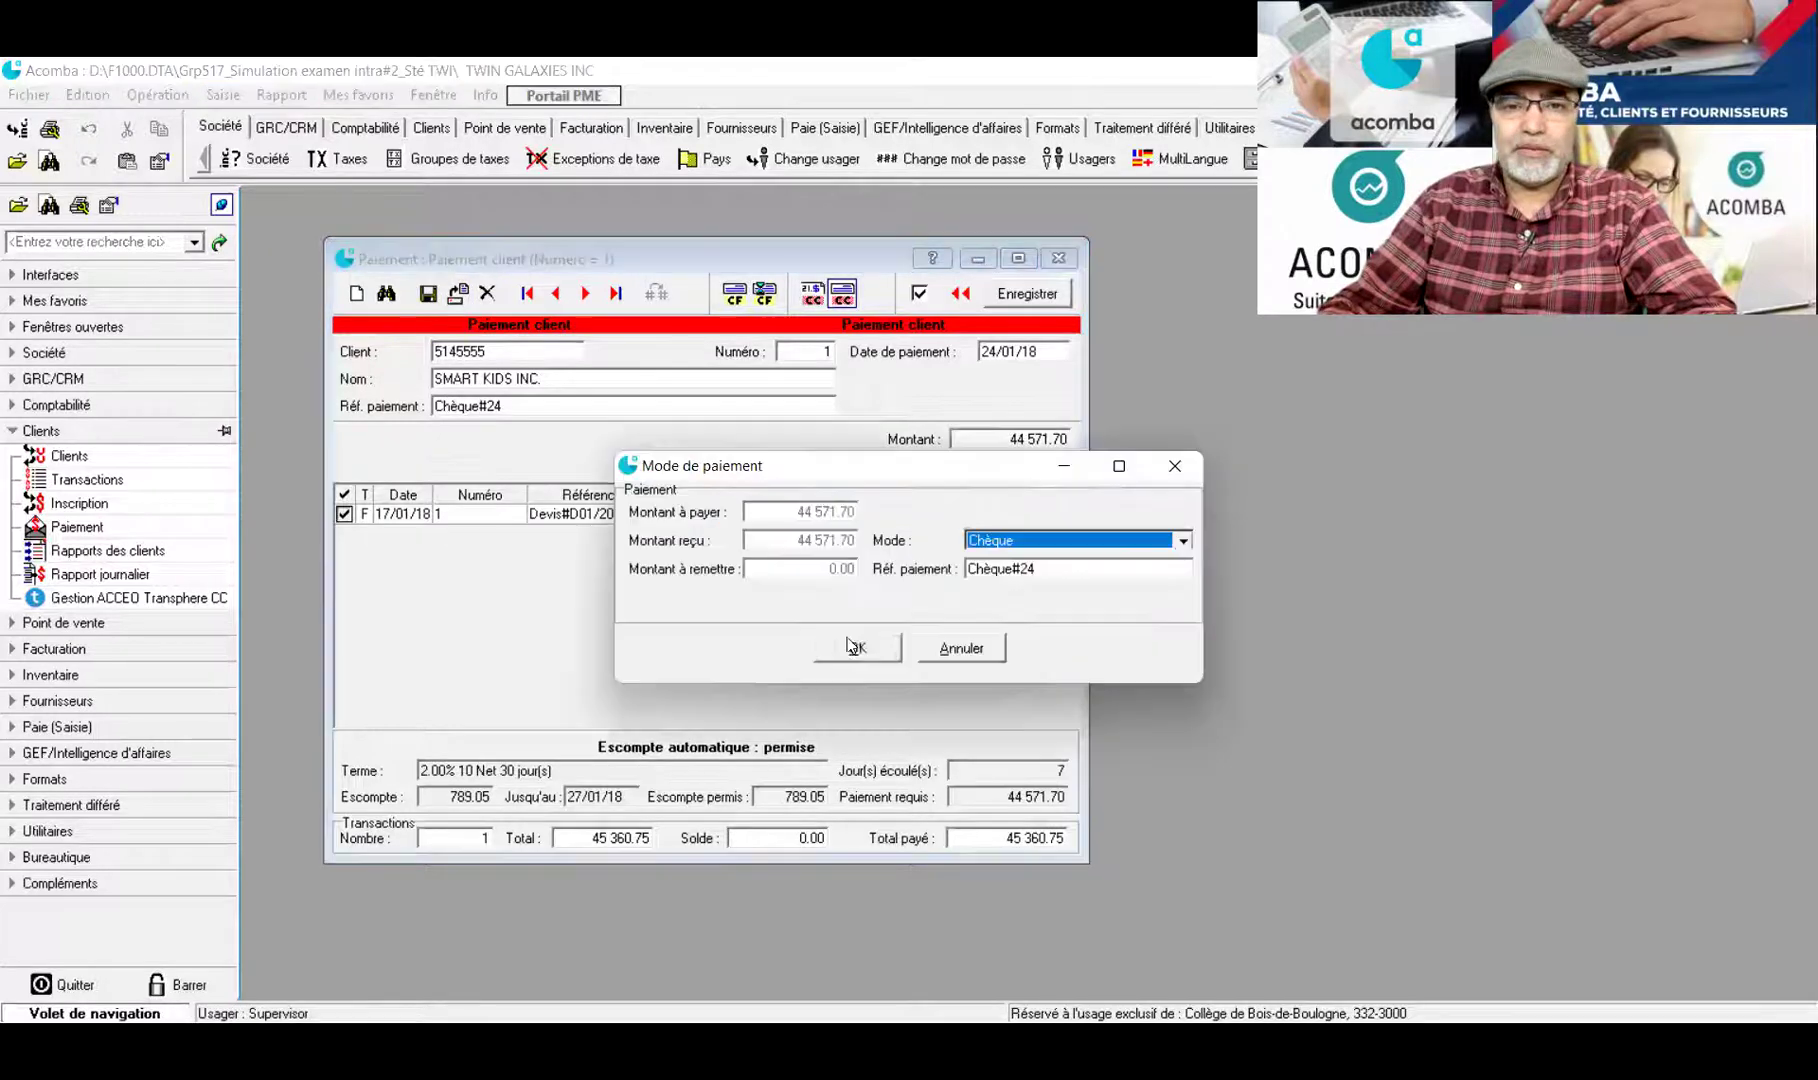
left_click(857, 648)
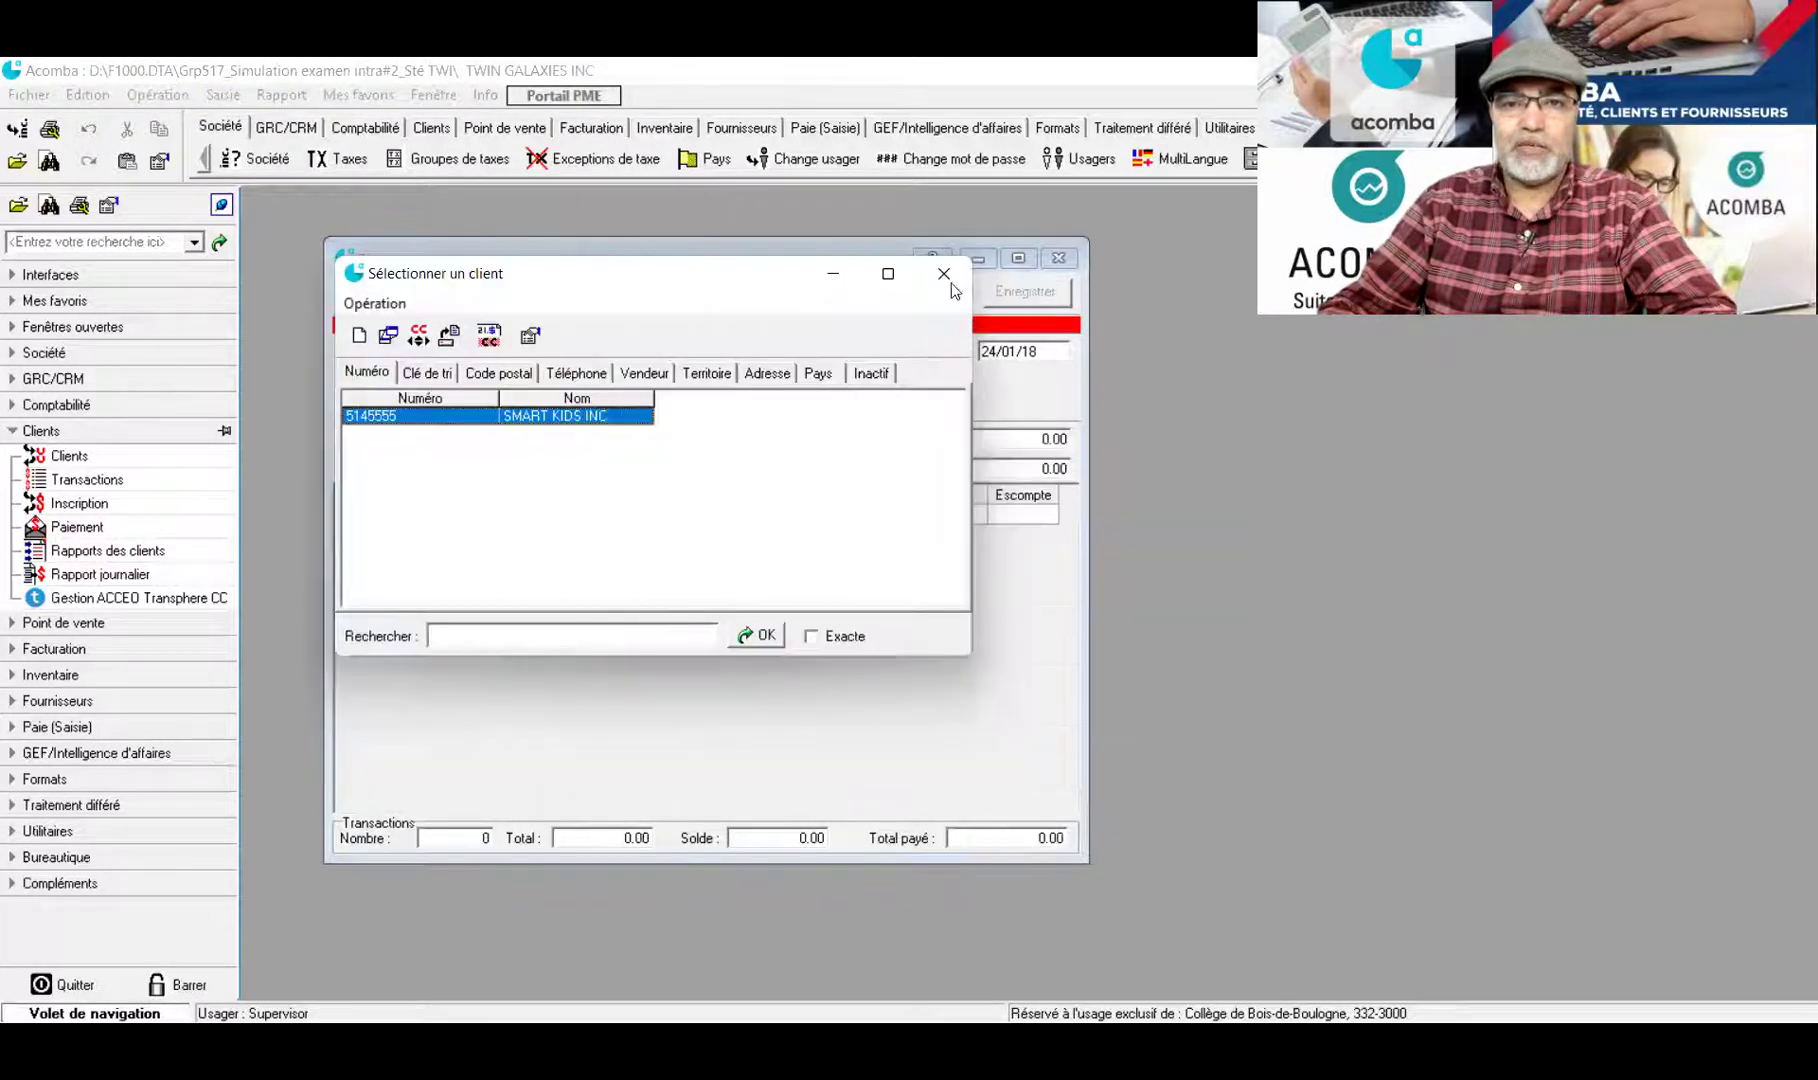
left_click(955, 284)
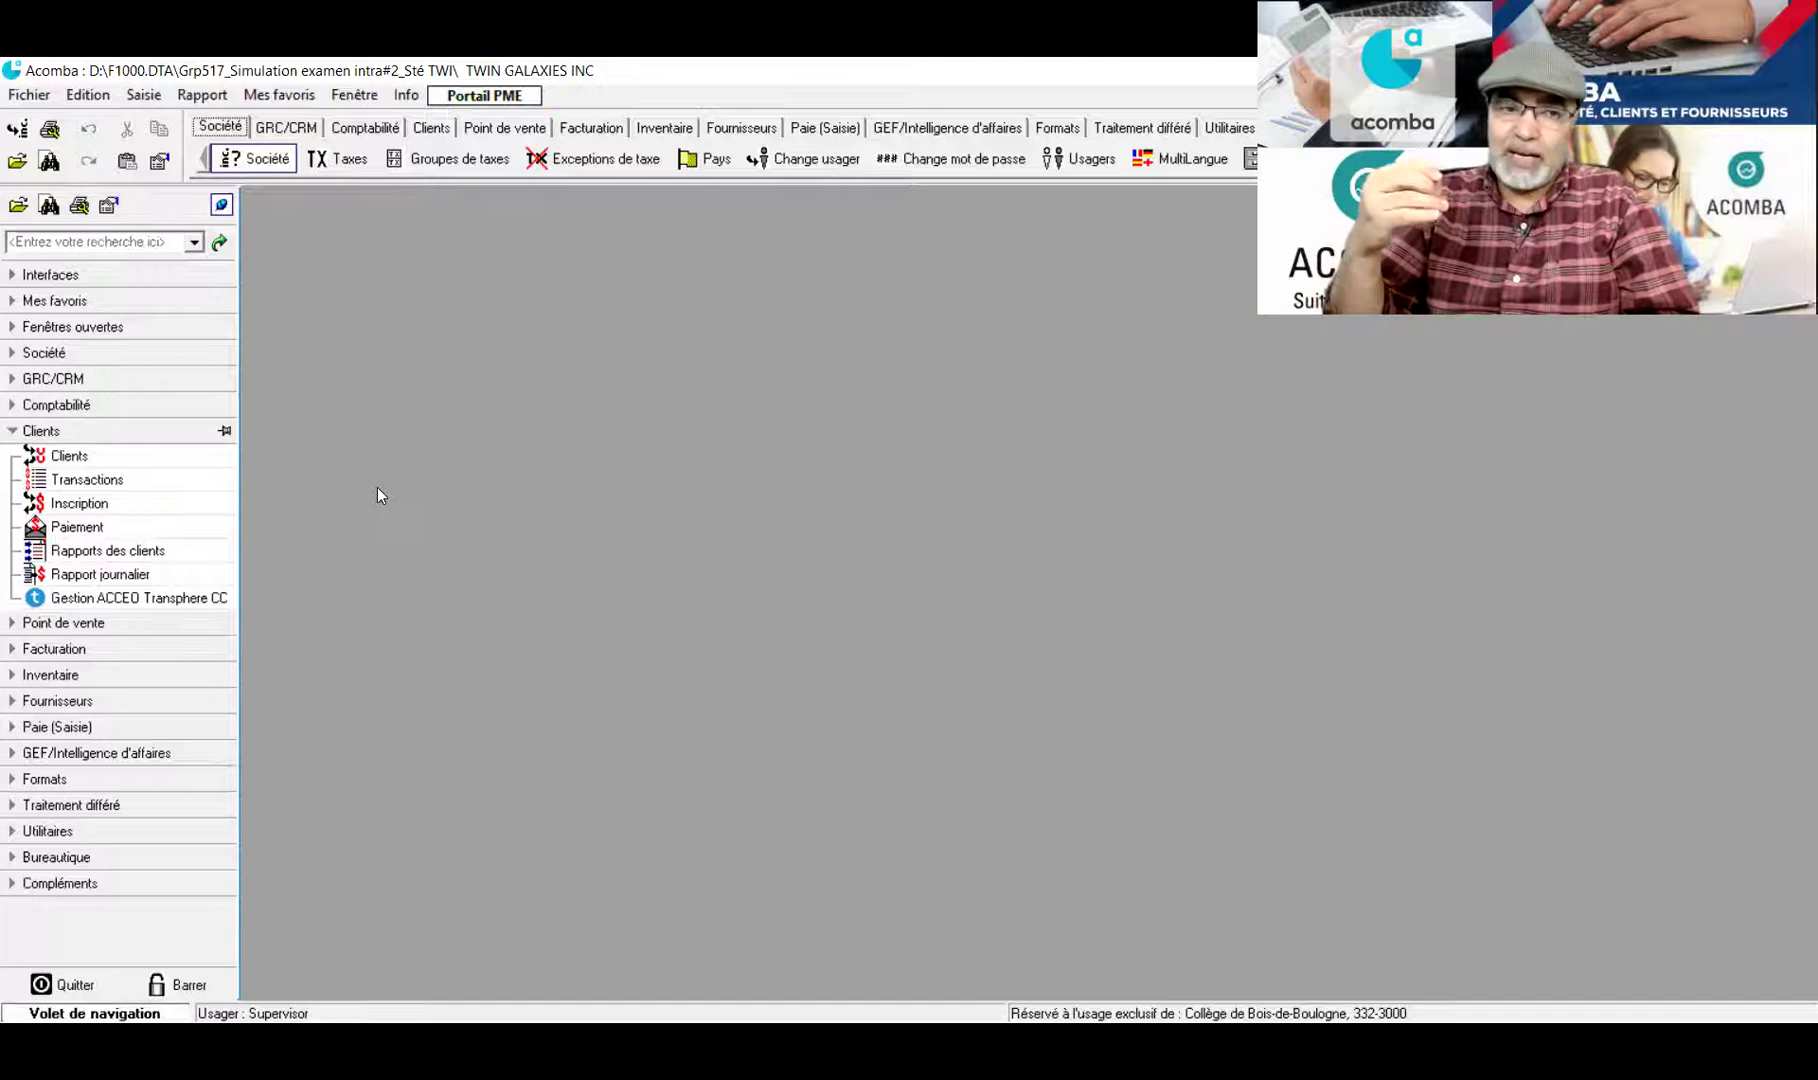
Open a supplier payment from the Fournisseurs group and choose KIDS WORLD INC
left_click(13, 432)
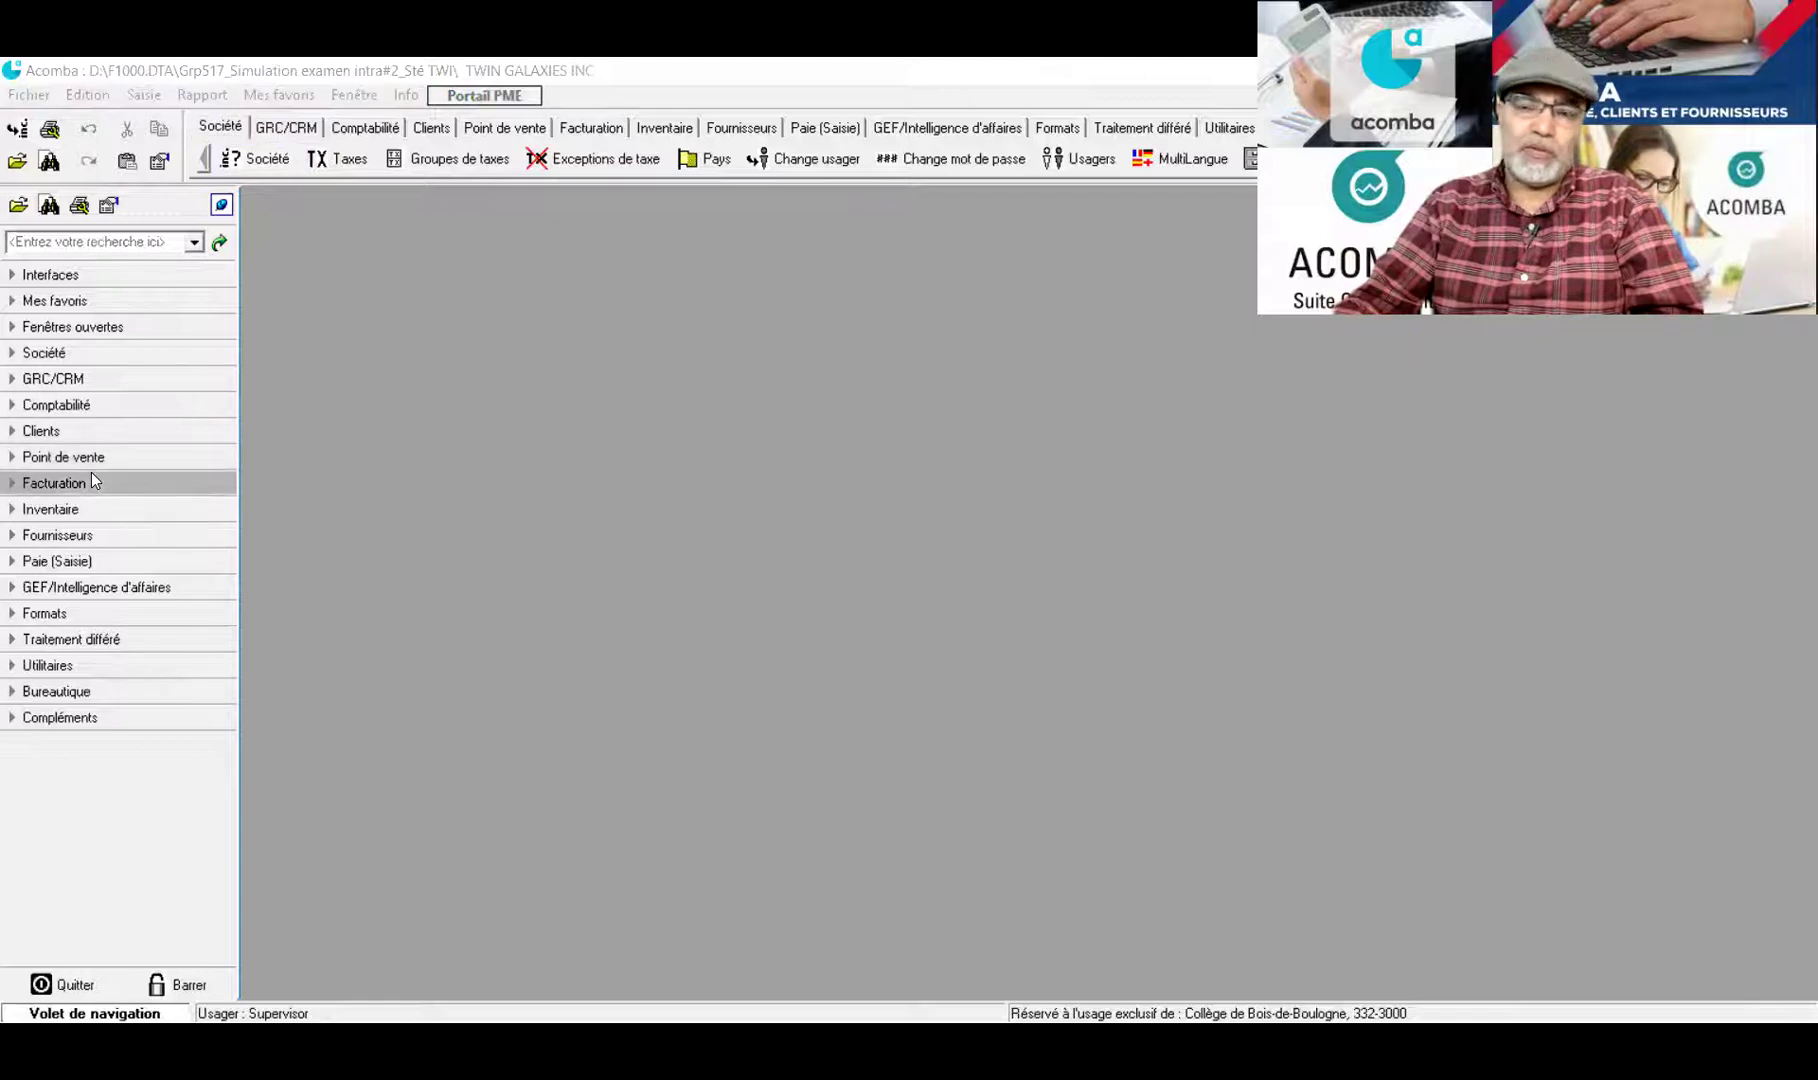
left_click(12, 552)
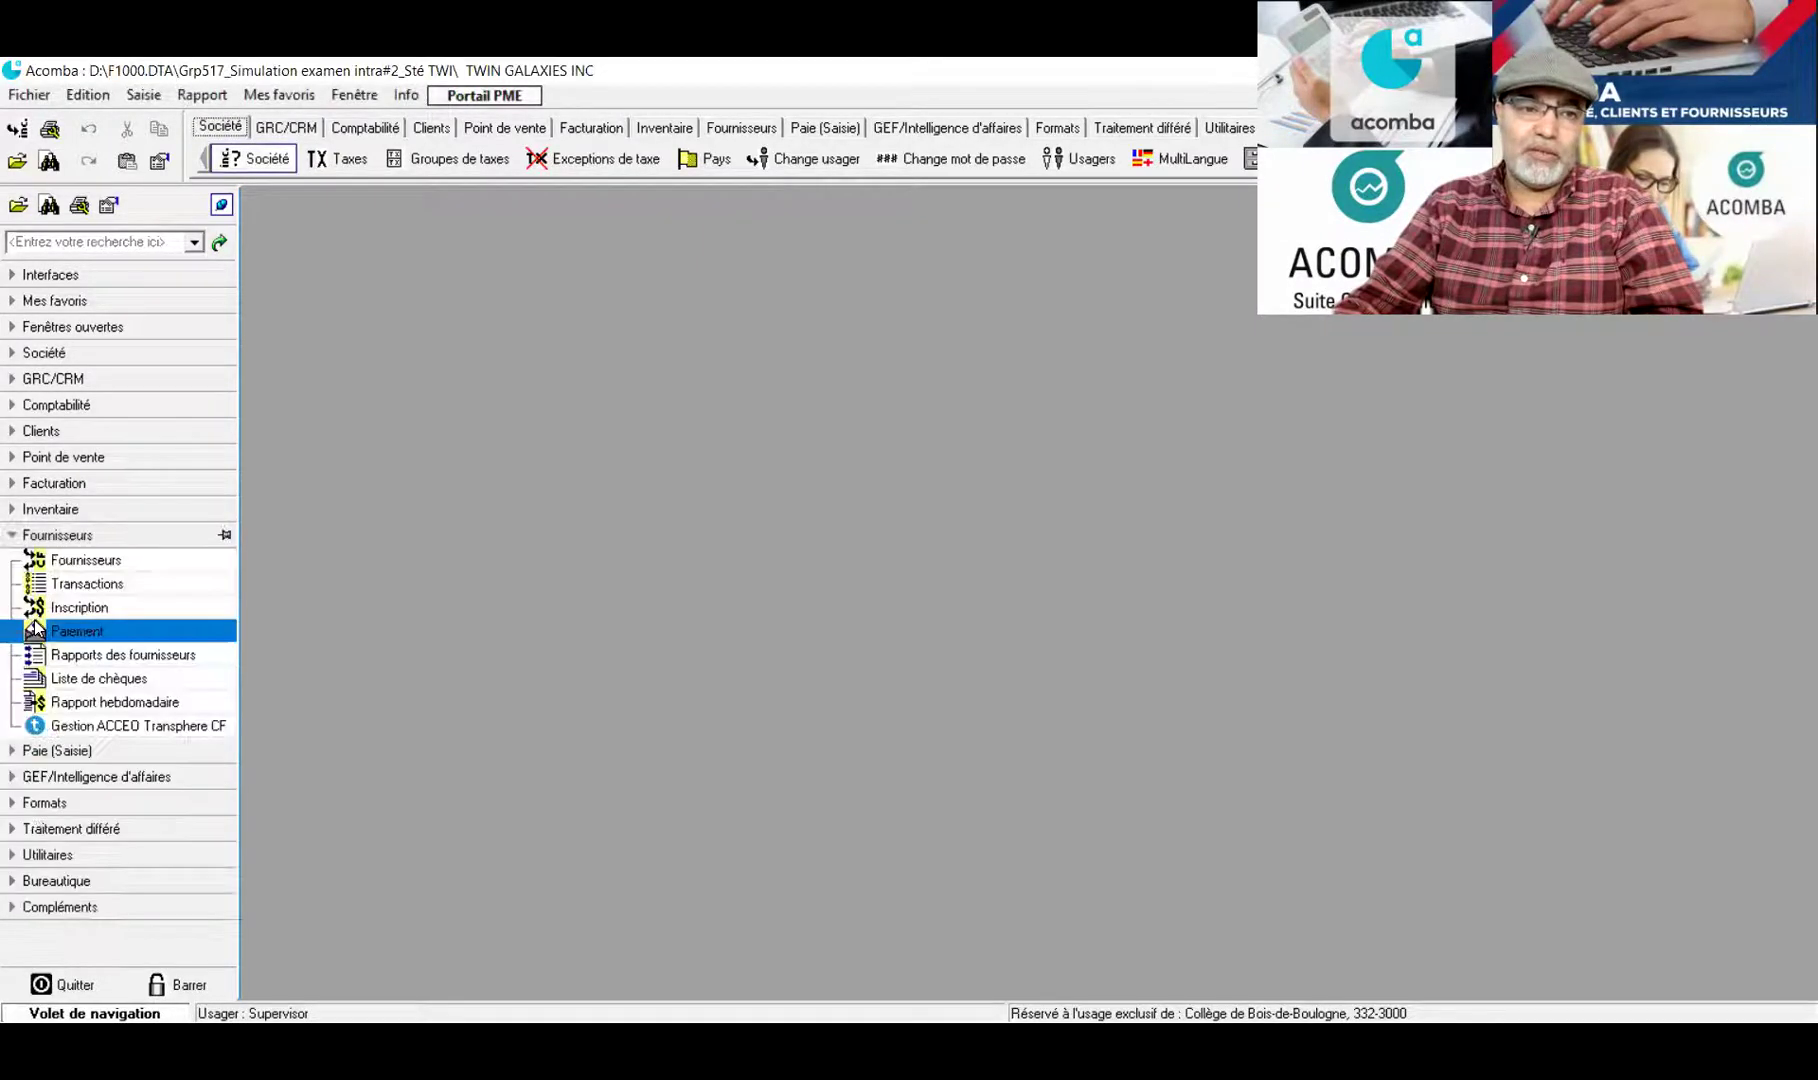
left_click(35, 630)
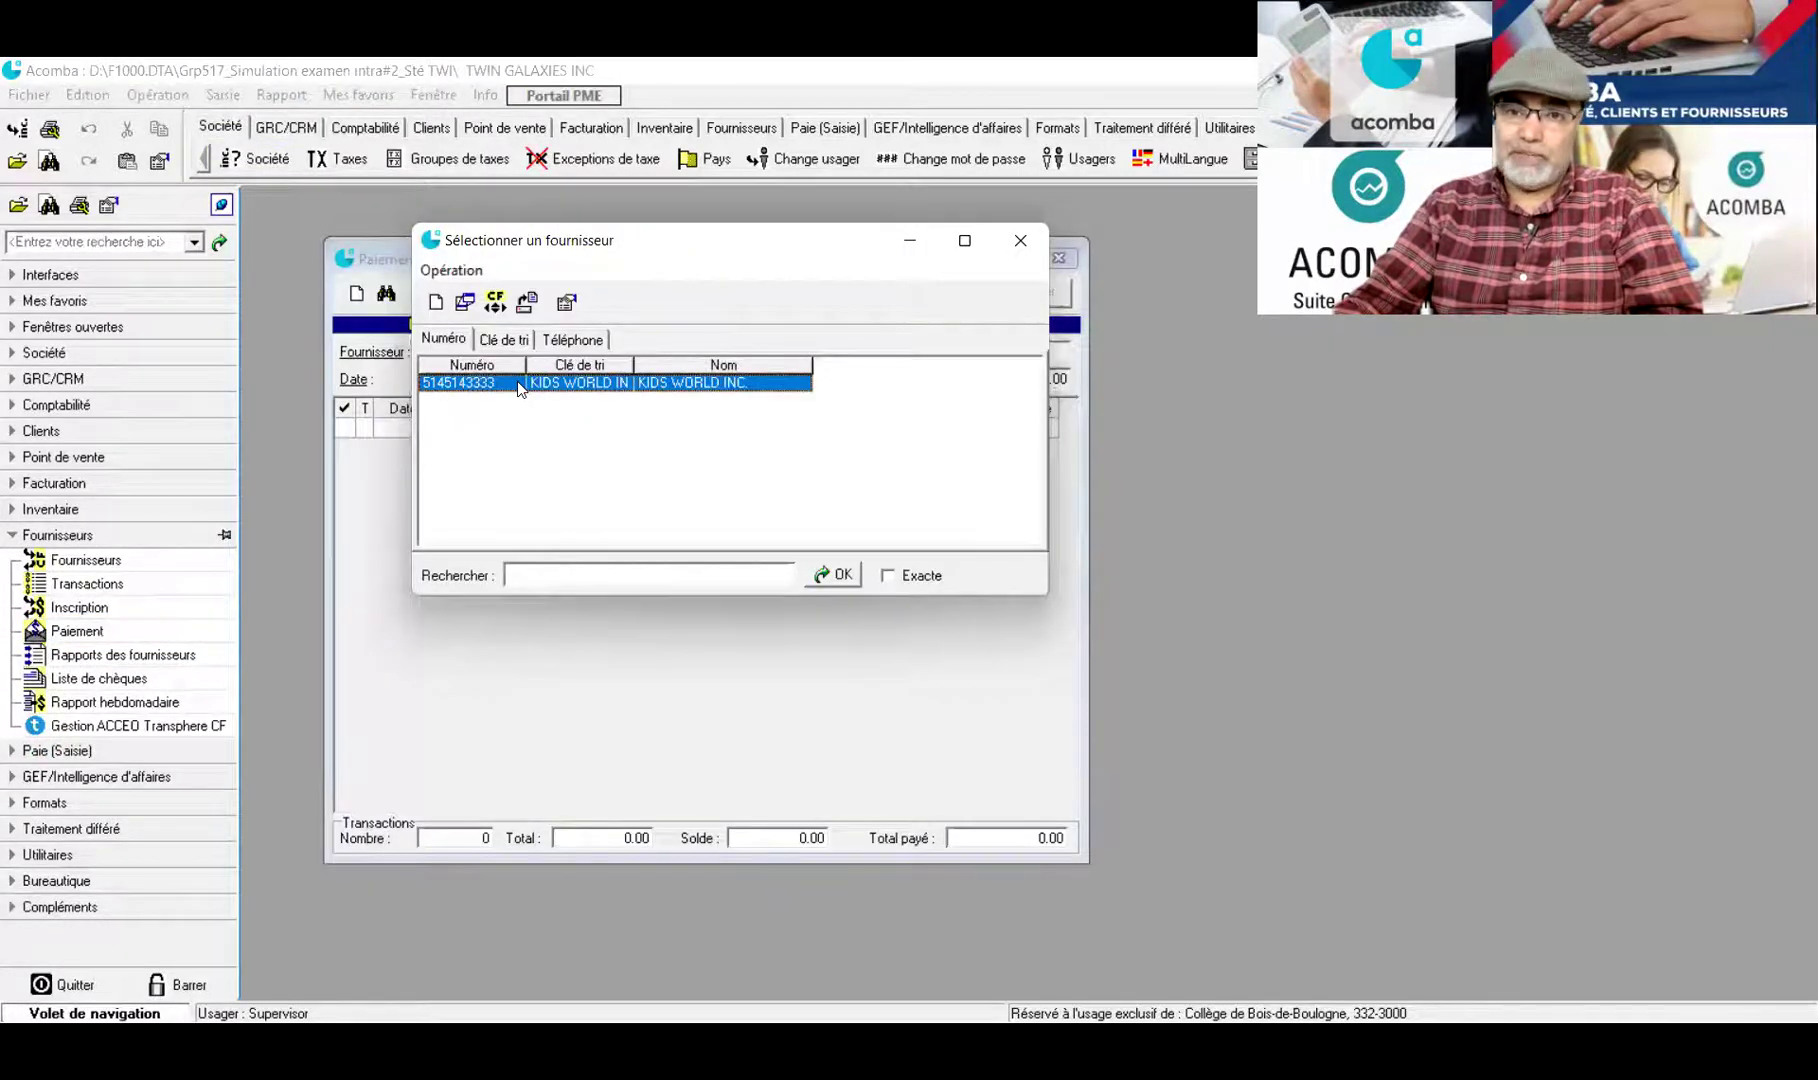
double_click(517, 381)
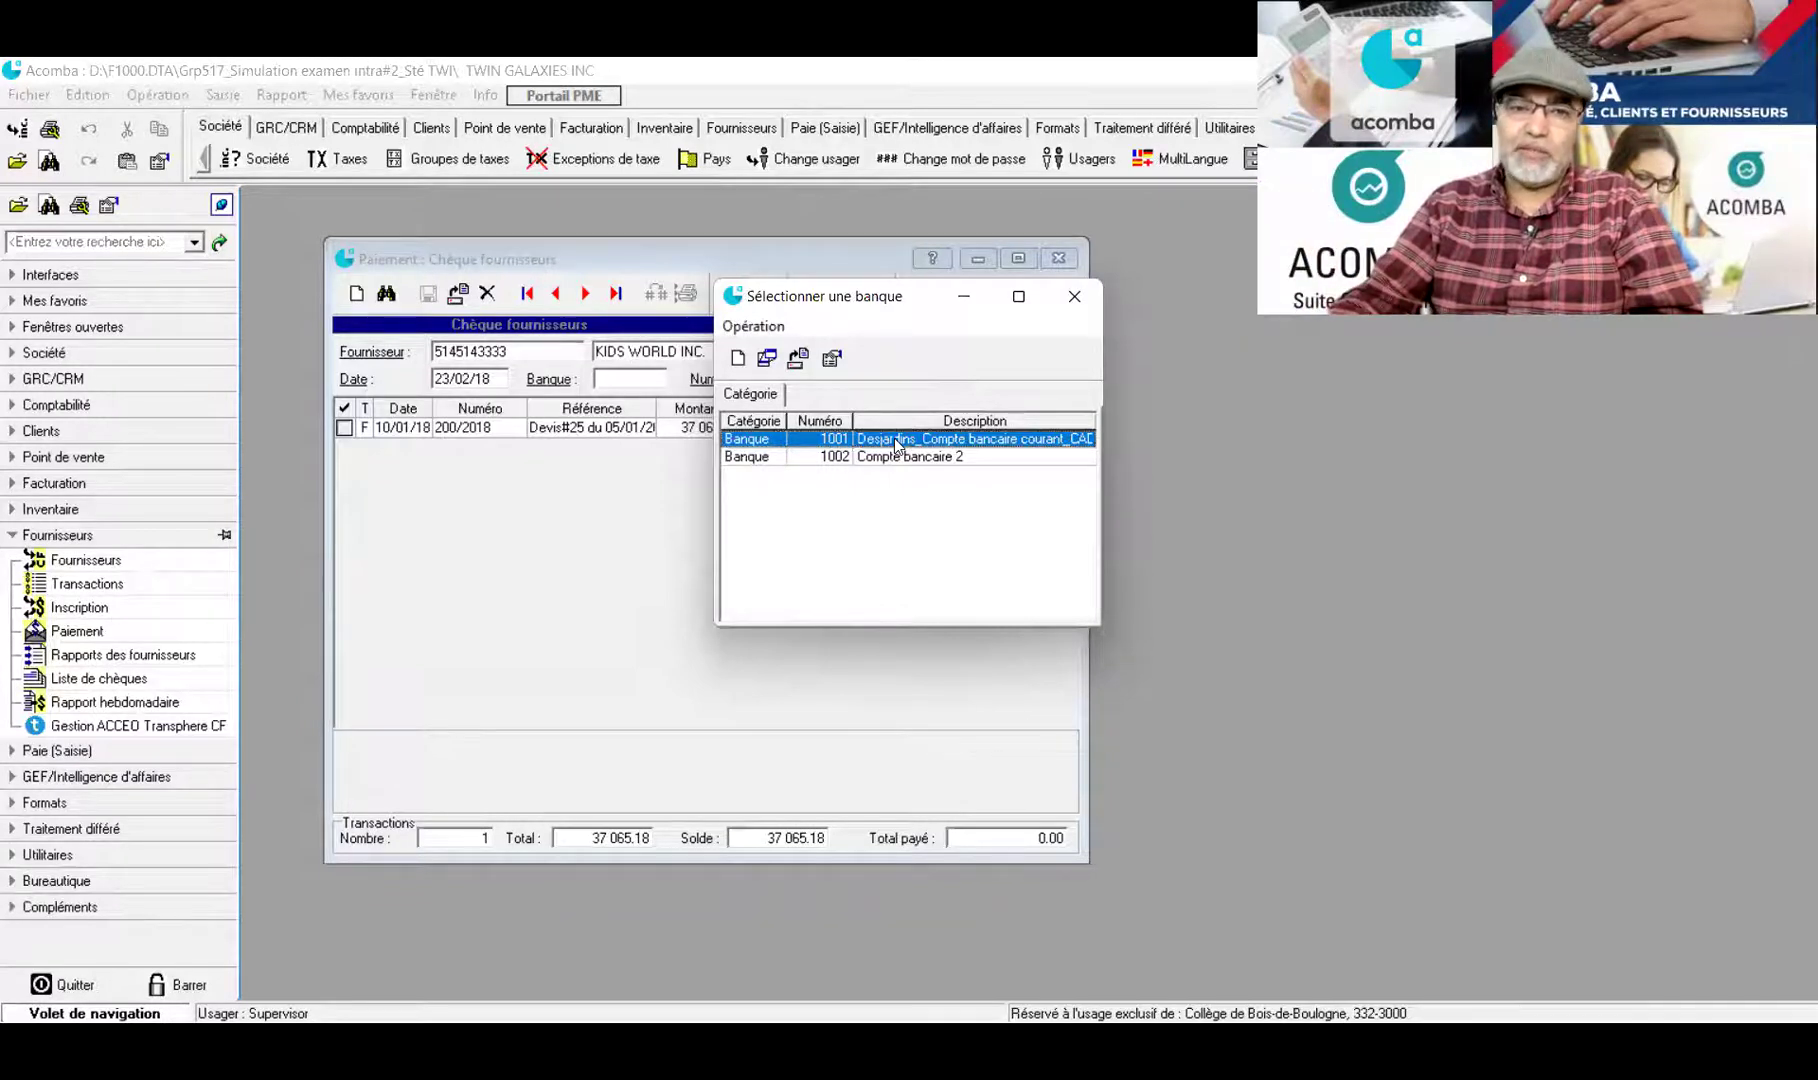
Use bank 1001, date the cheque 31/01, number it 11, and mark the invoice for full payment
left_click(831, 359)
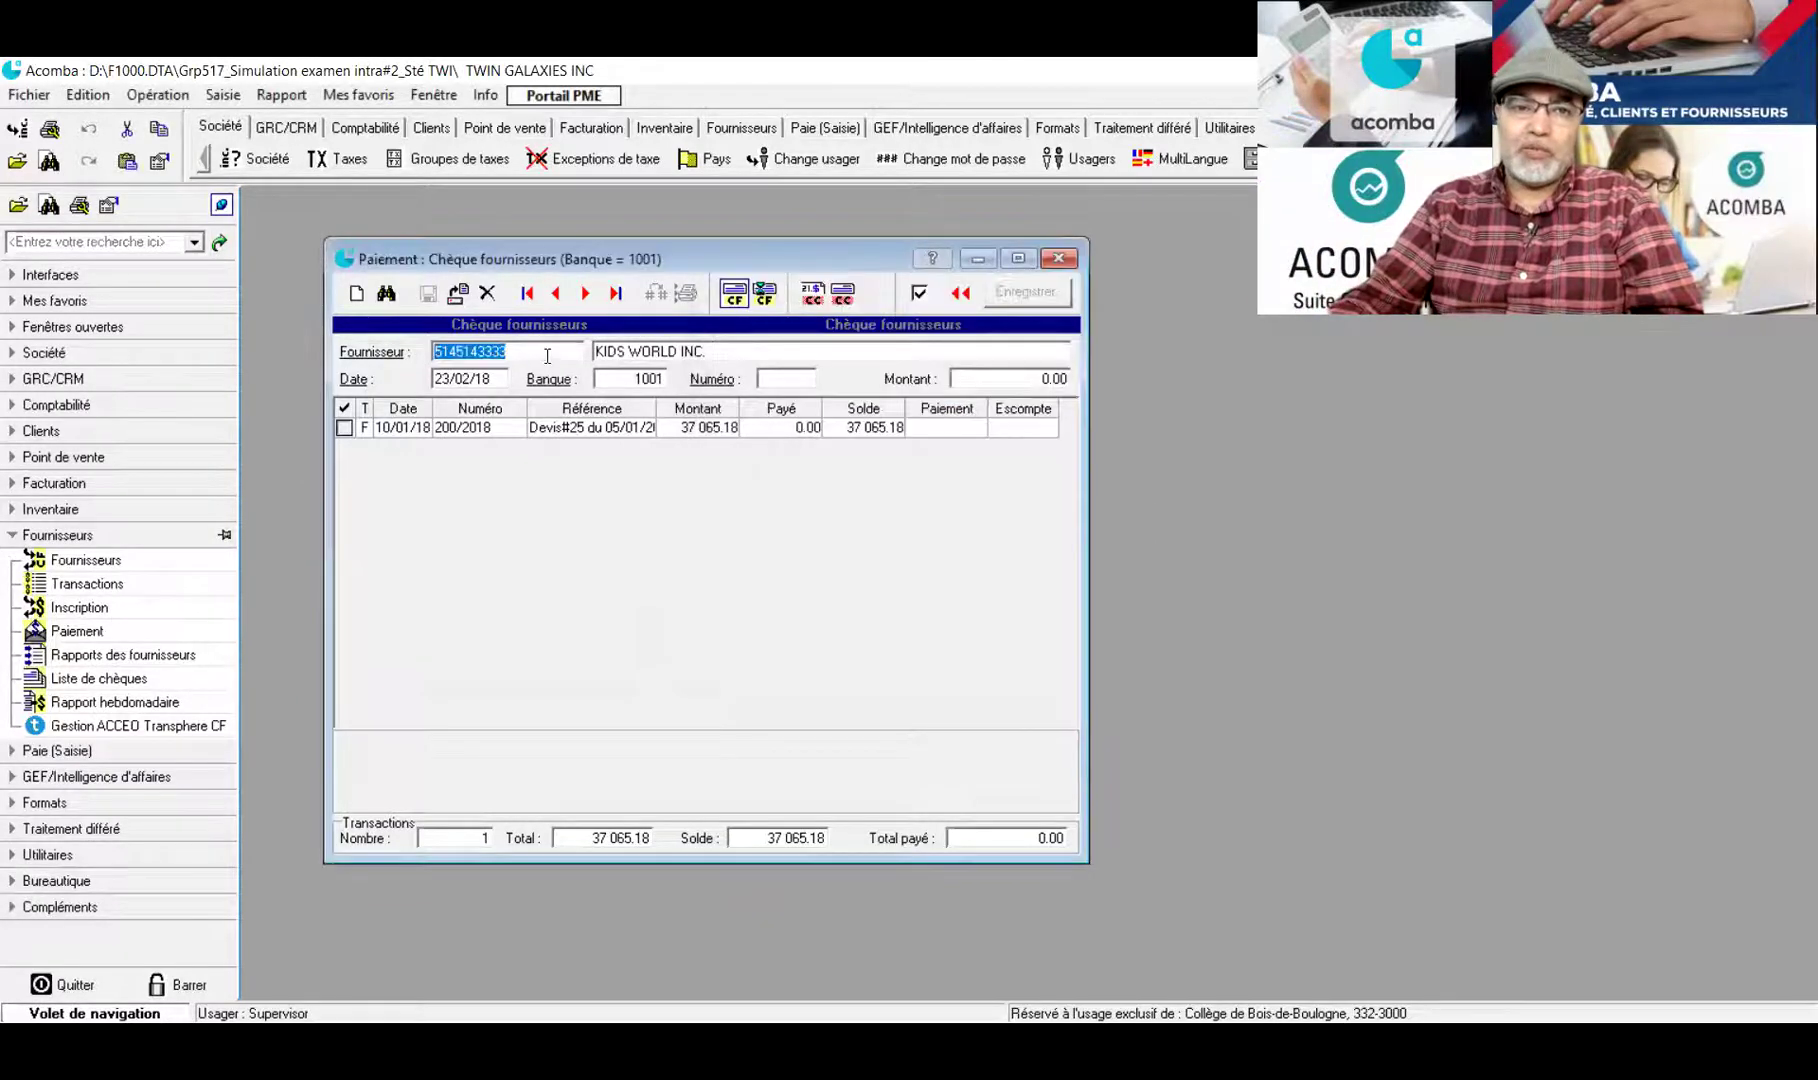
left_click(455, 377)
left_click_drag(473, 378, 419, 379)
type("31/01")
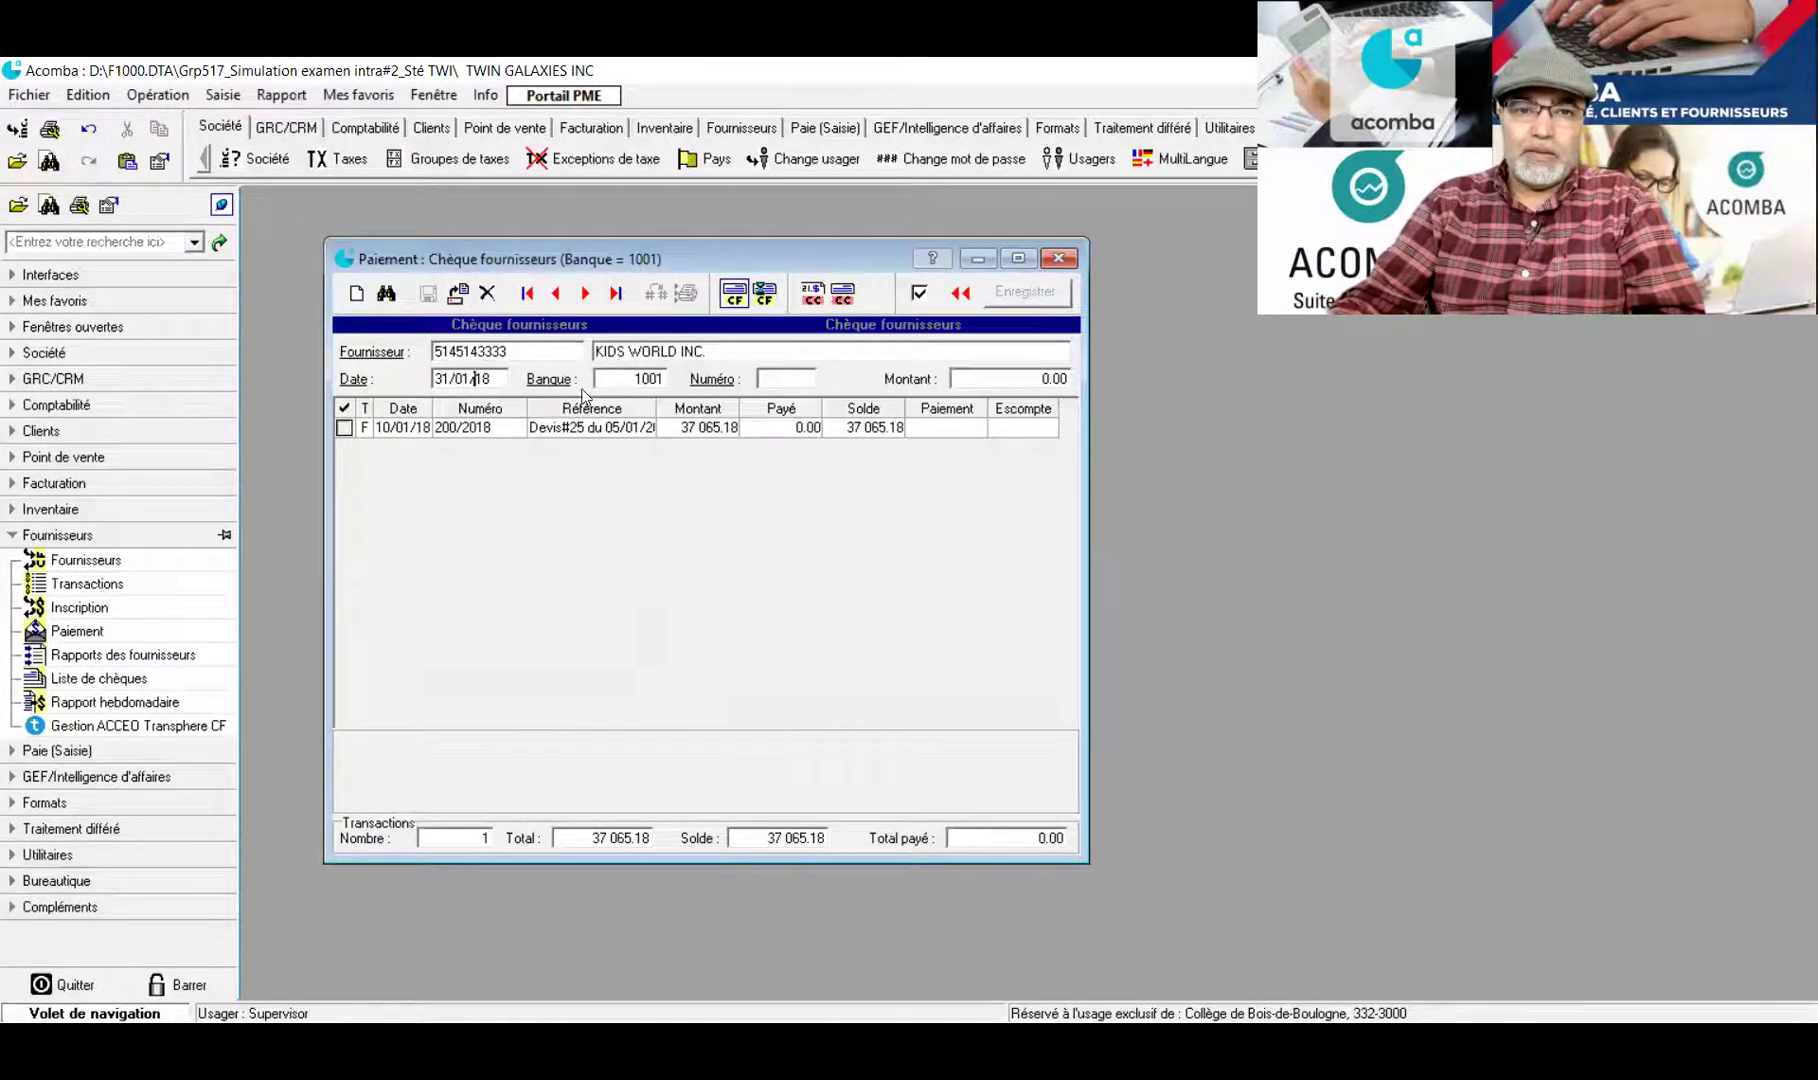
left_click(796, 372)
type("1")
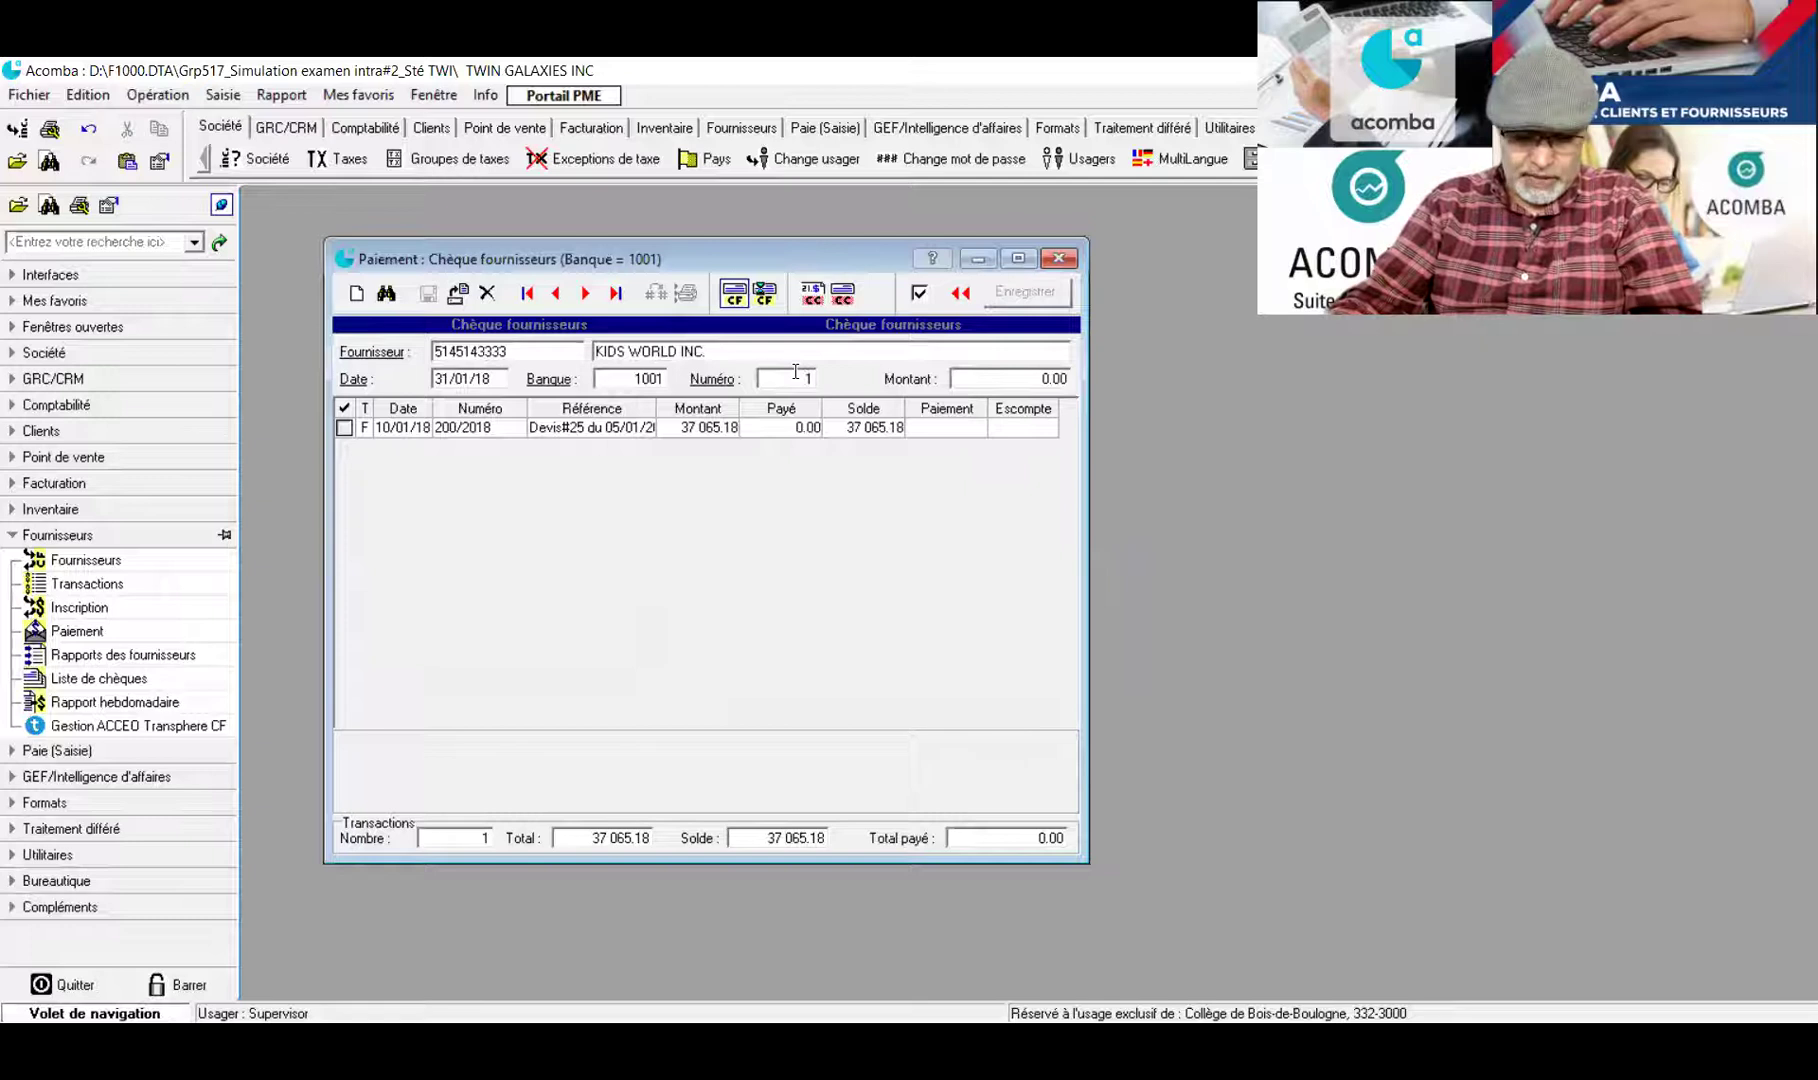
type("1")
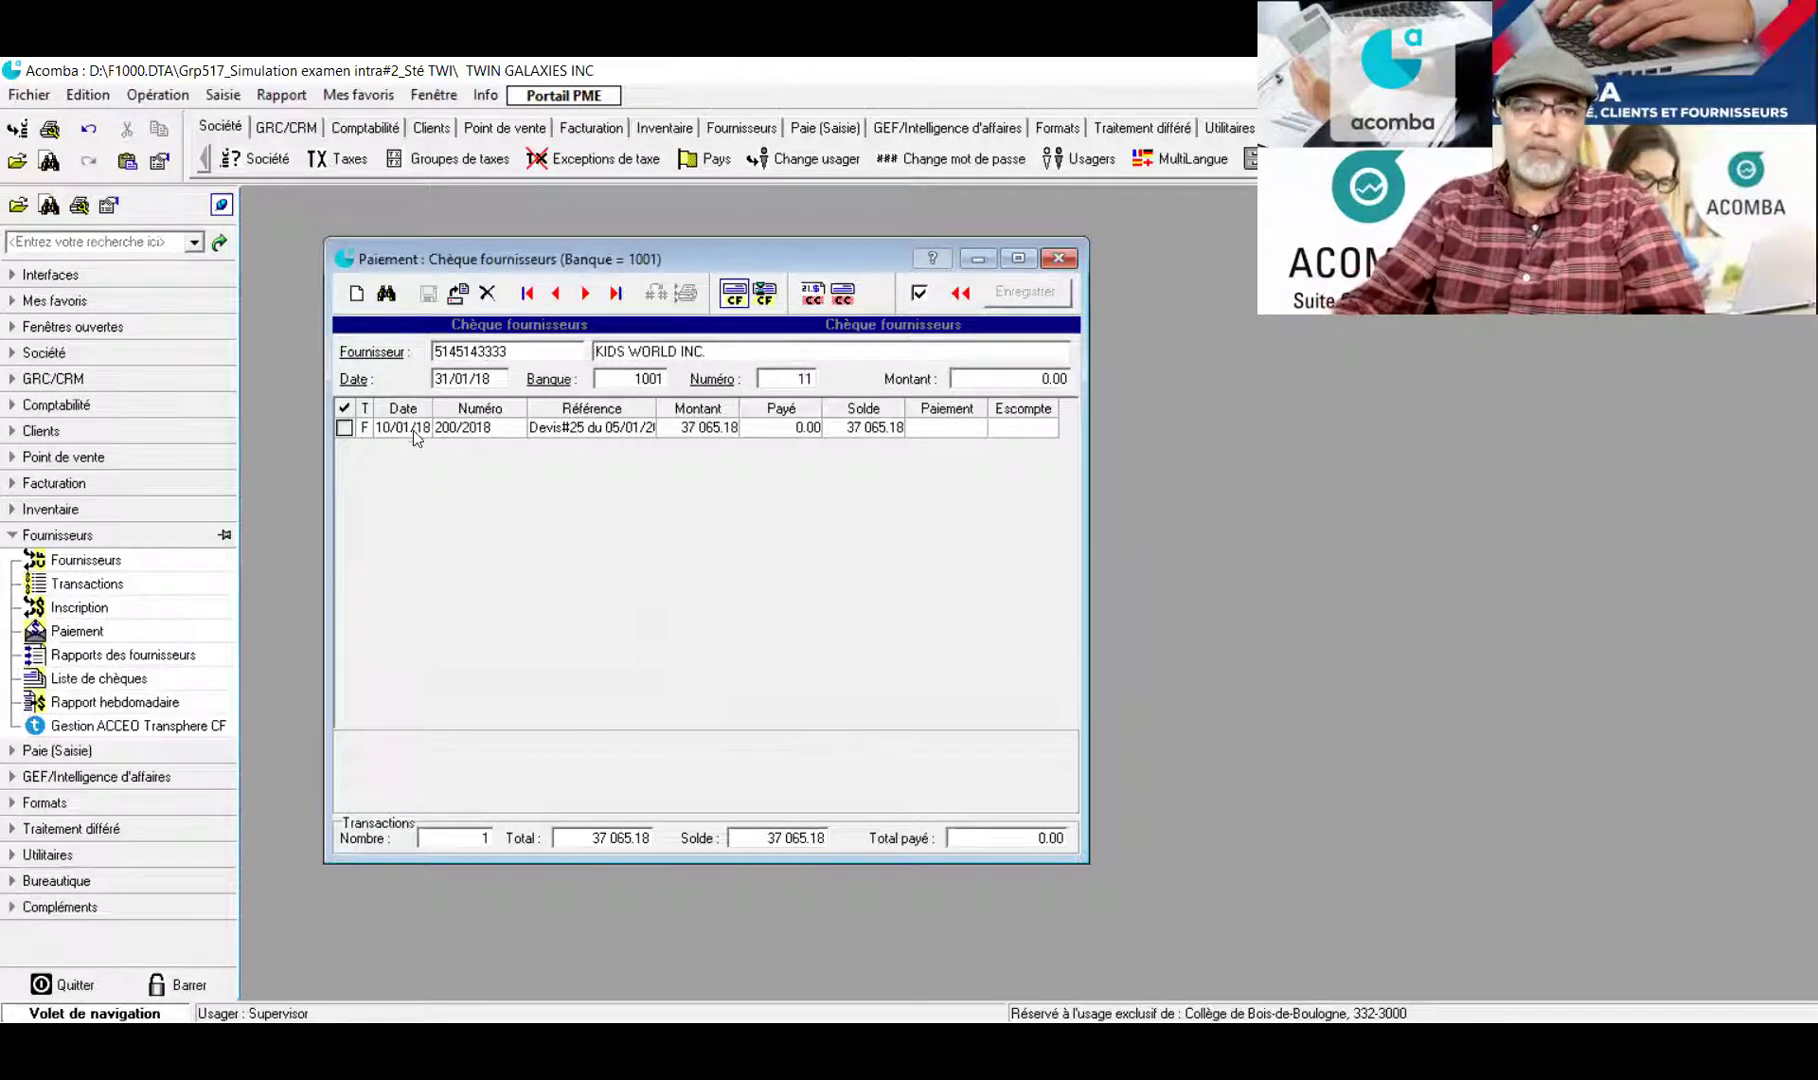
left_click(343, 428)
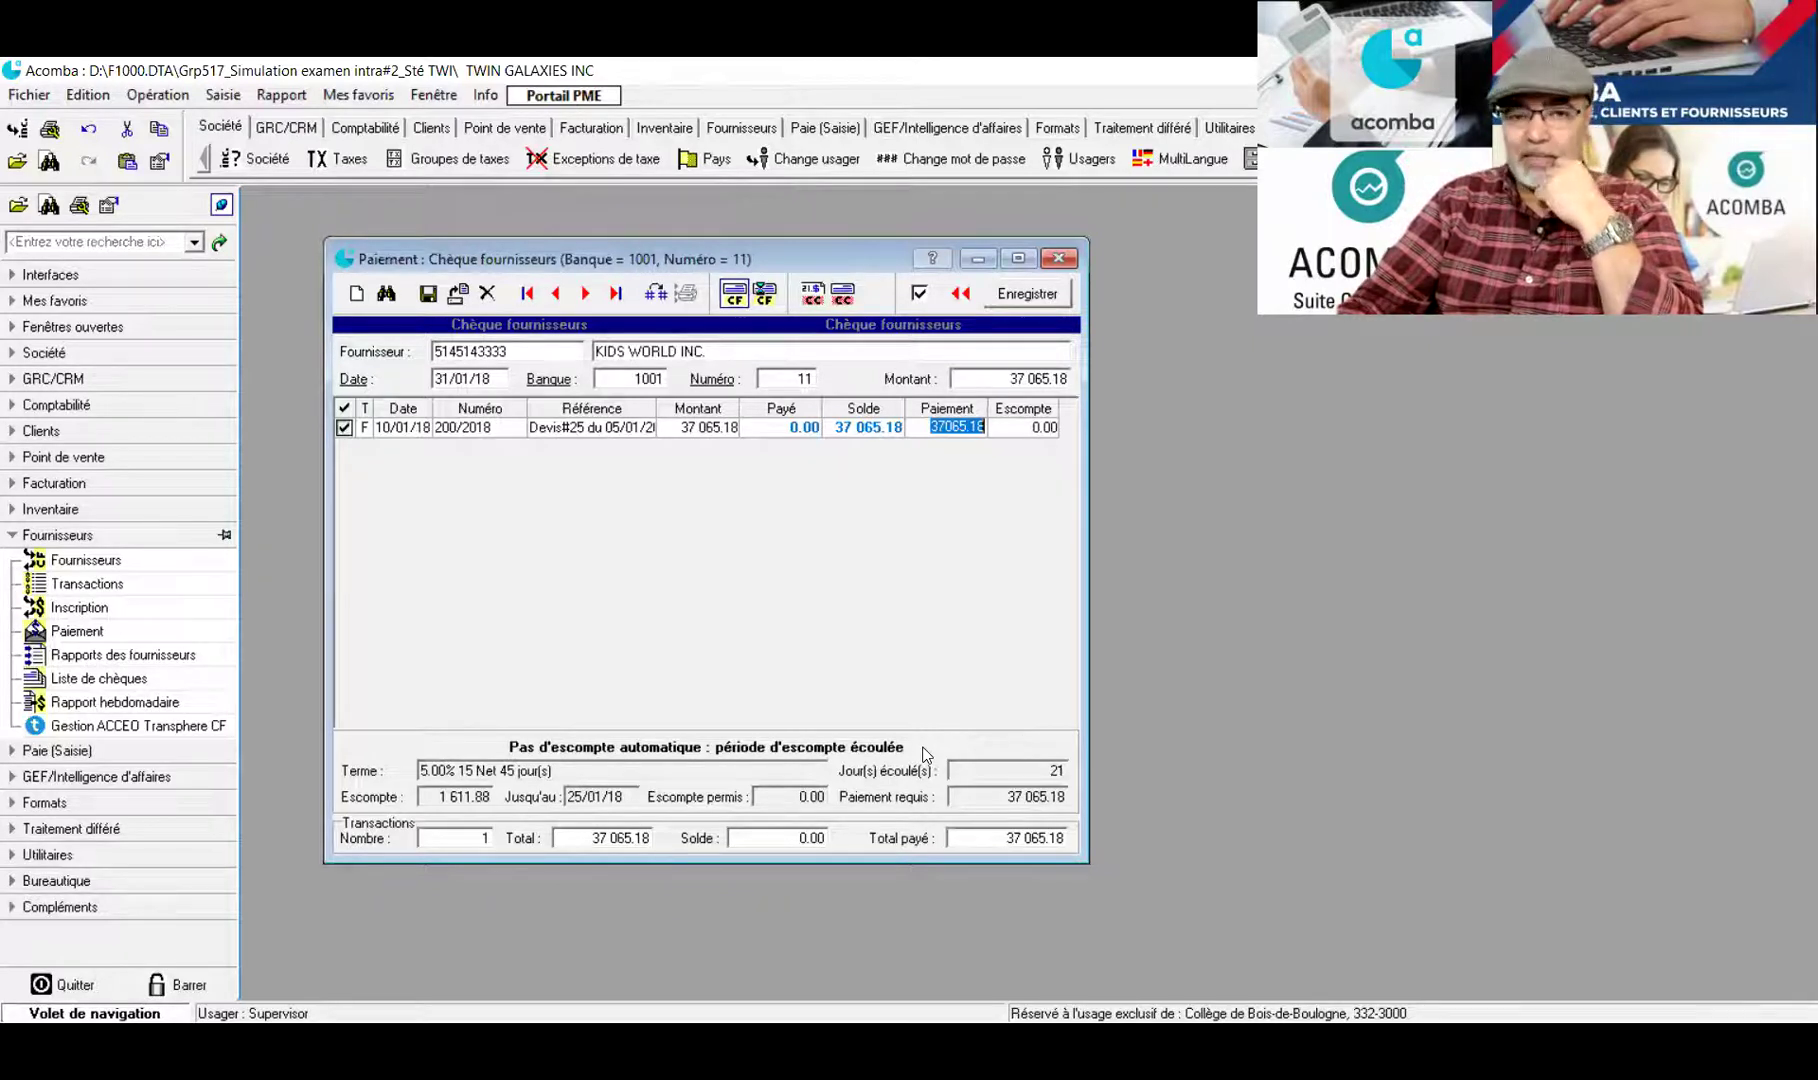
Confirm the 37 065.18 invoice payment and change the cheque number to 1
left_click(1016, 428)
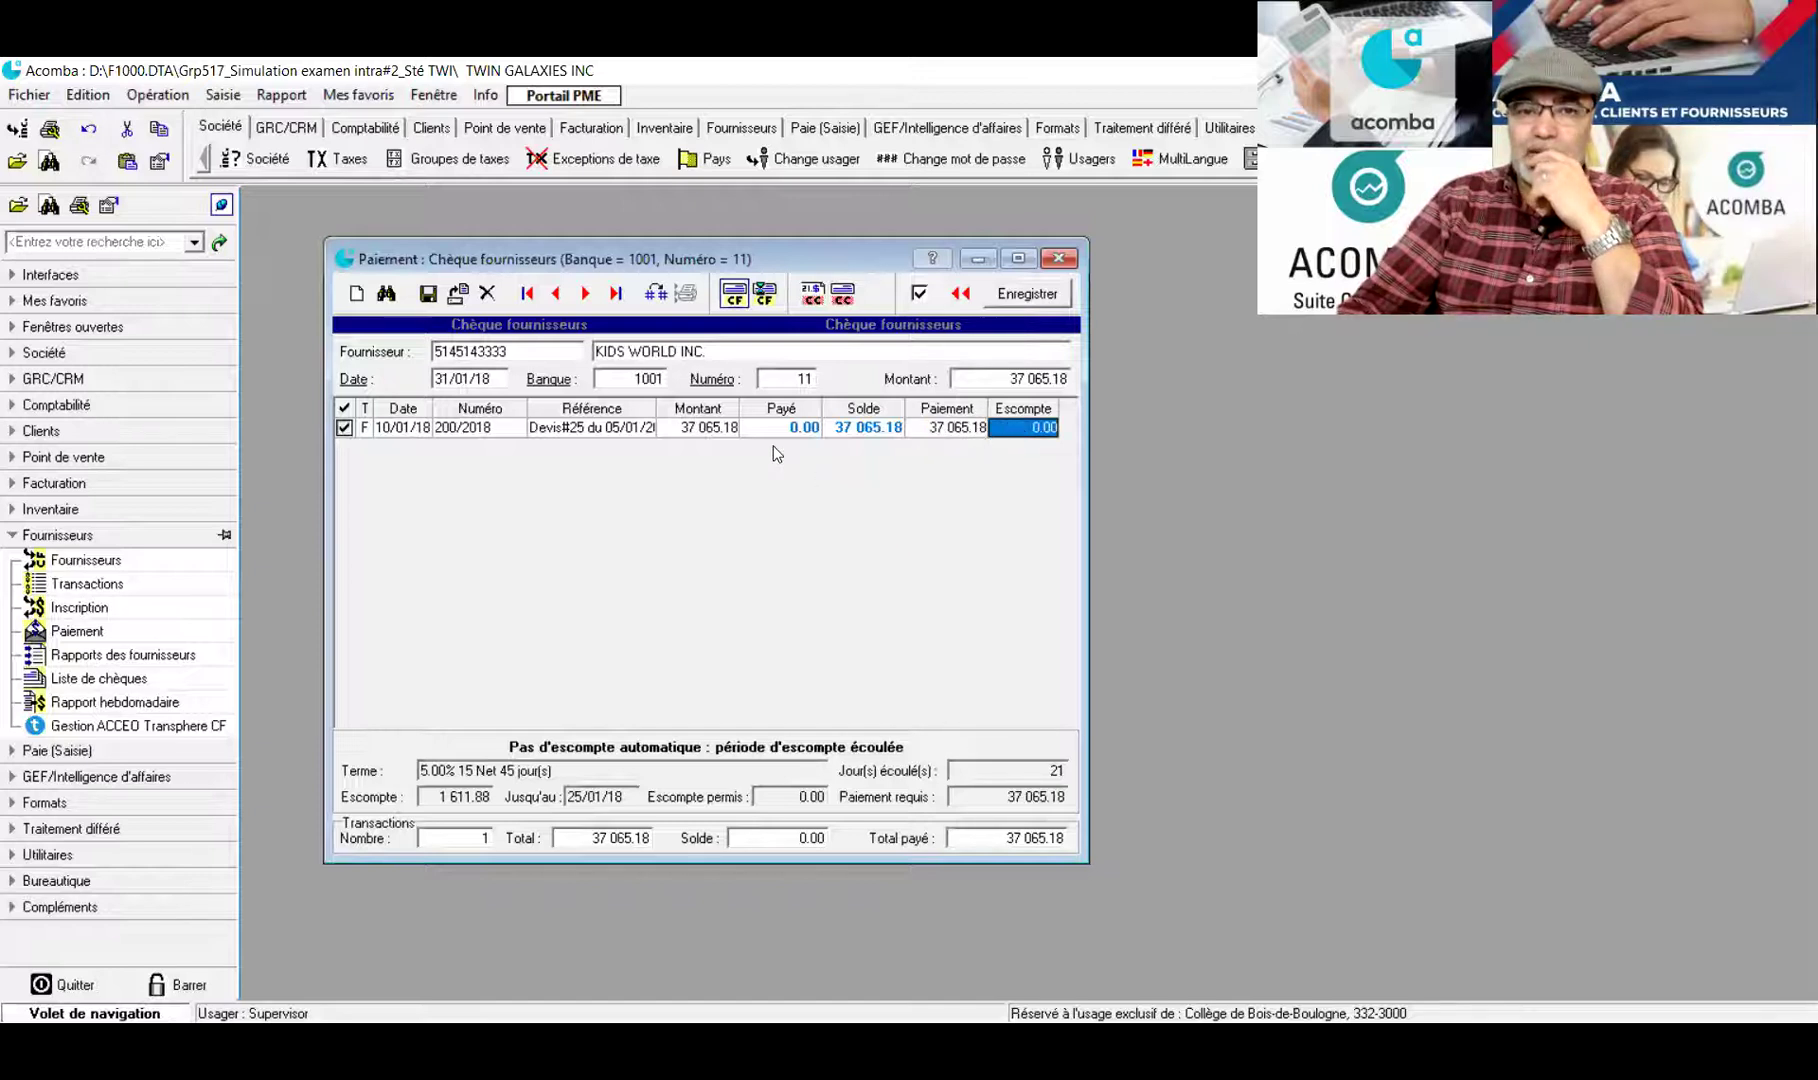
left_click(925, 430)
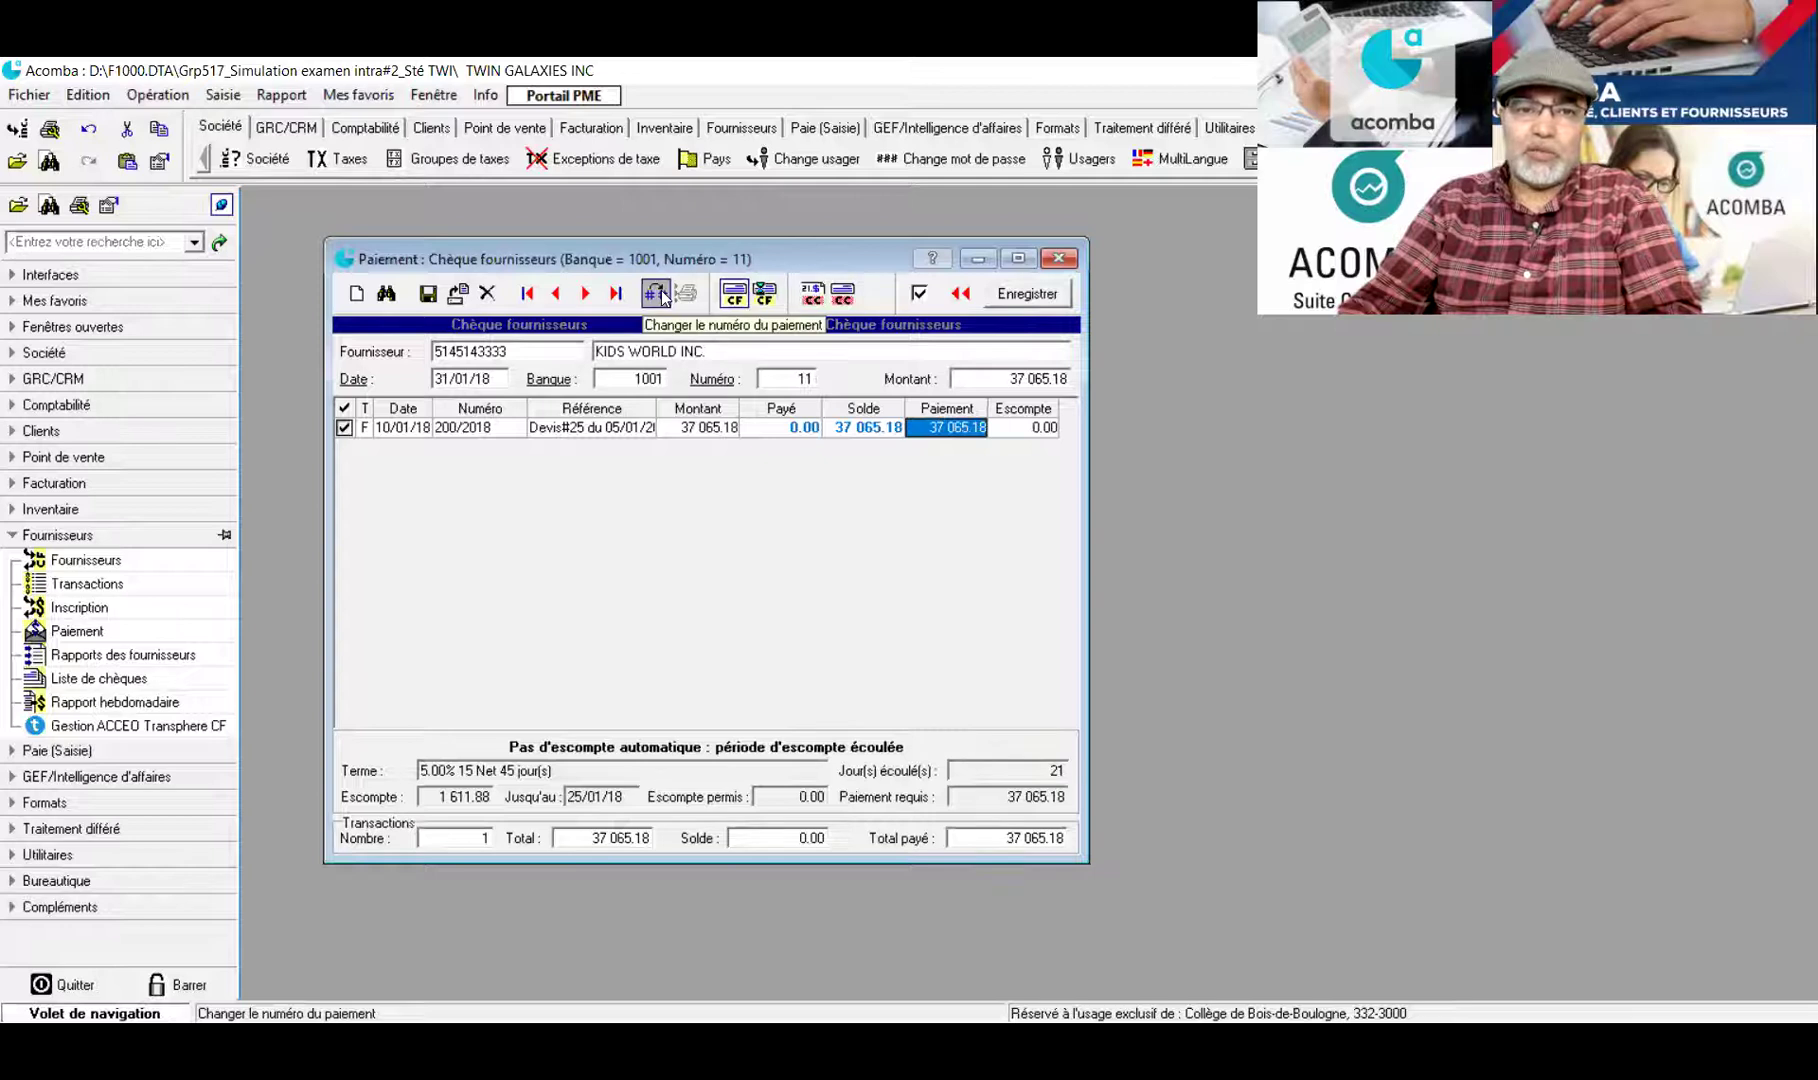
double_click(790, 379)
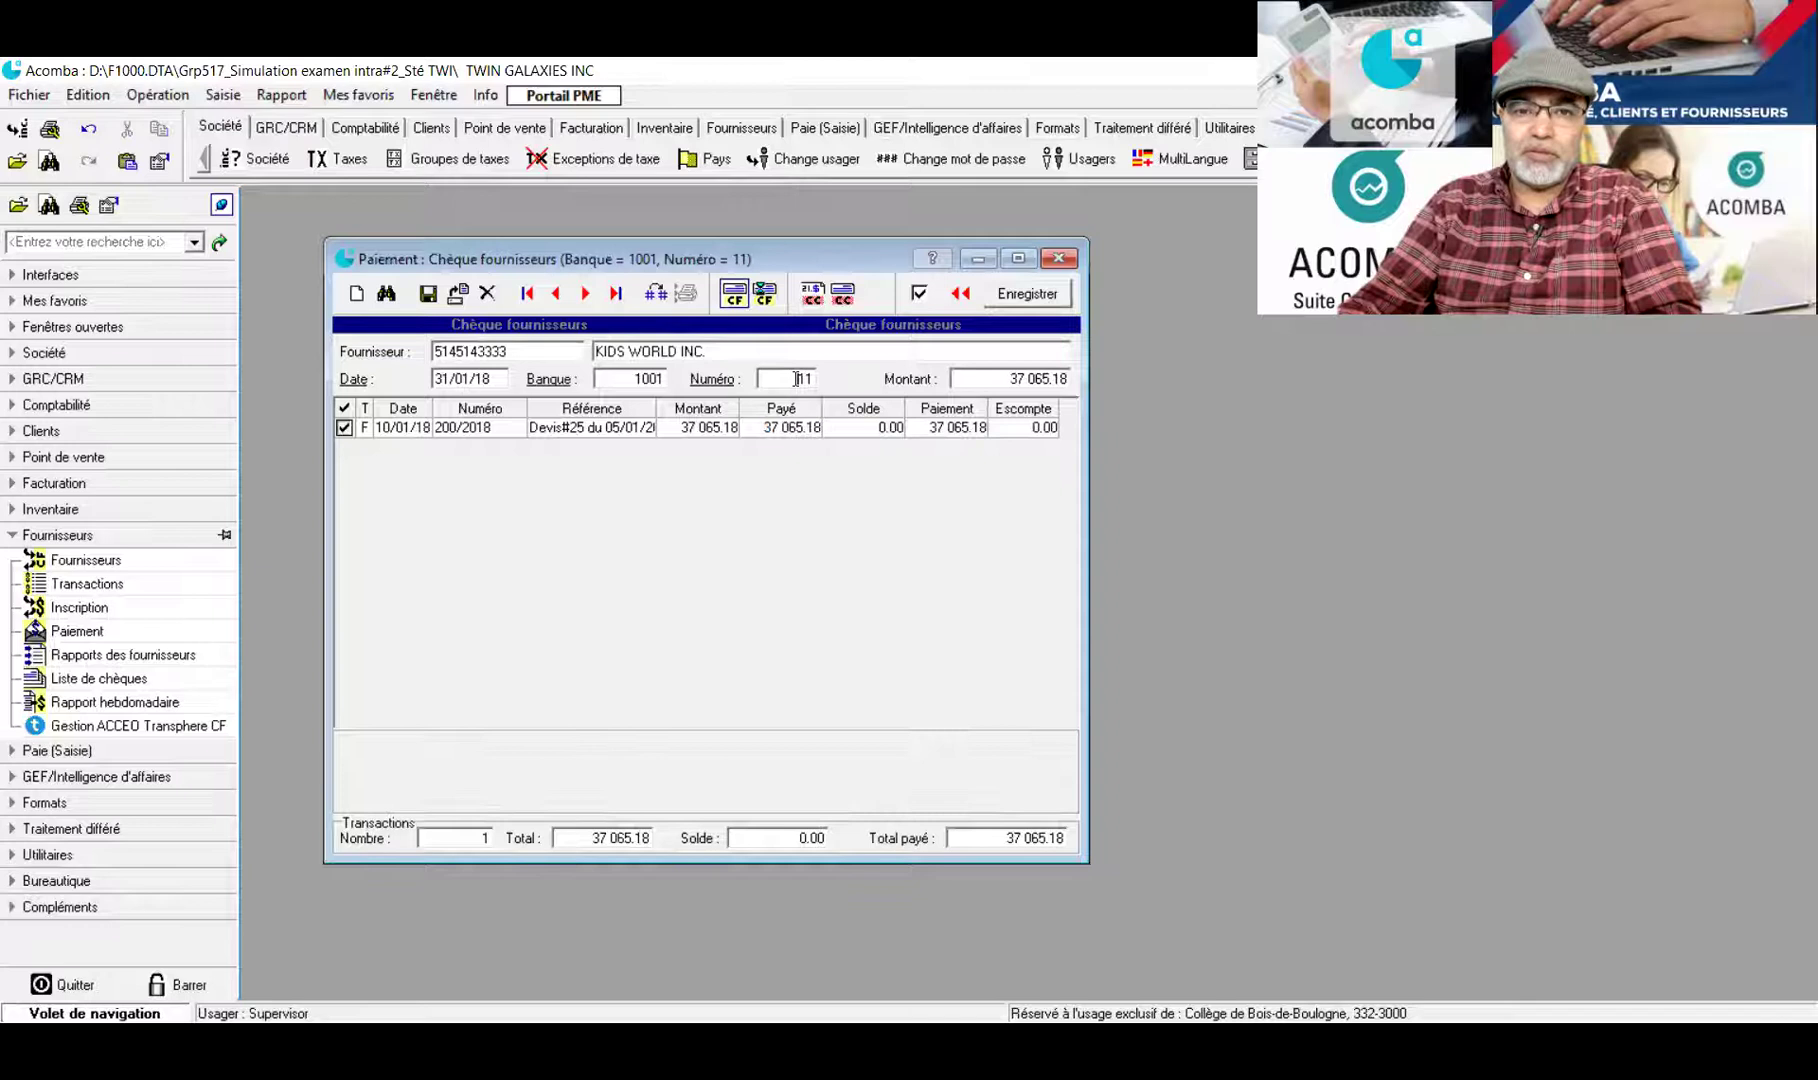
key("End")
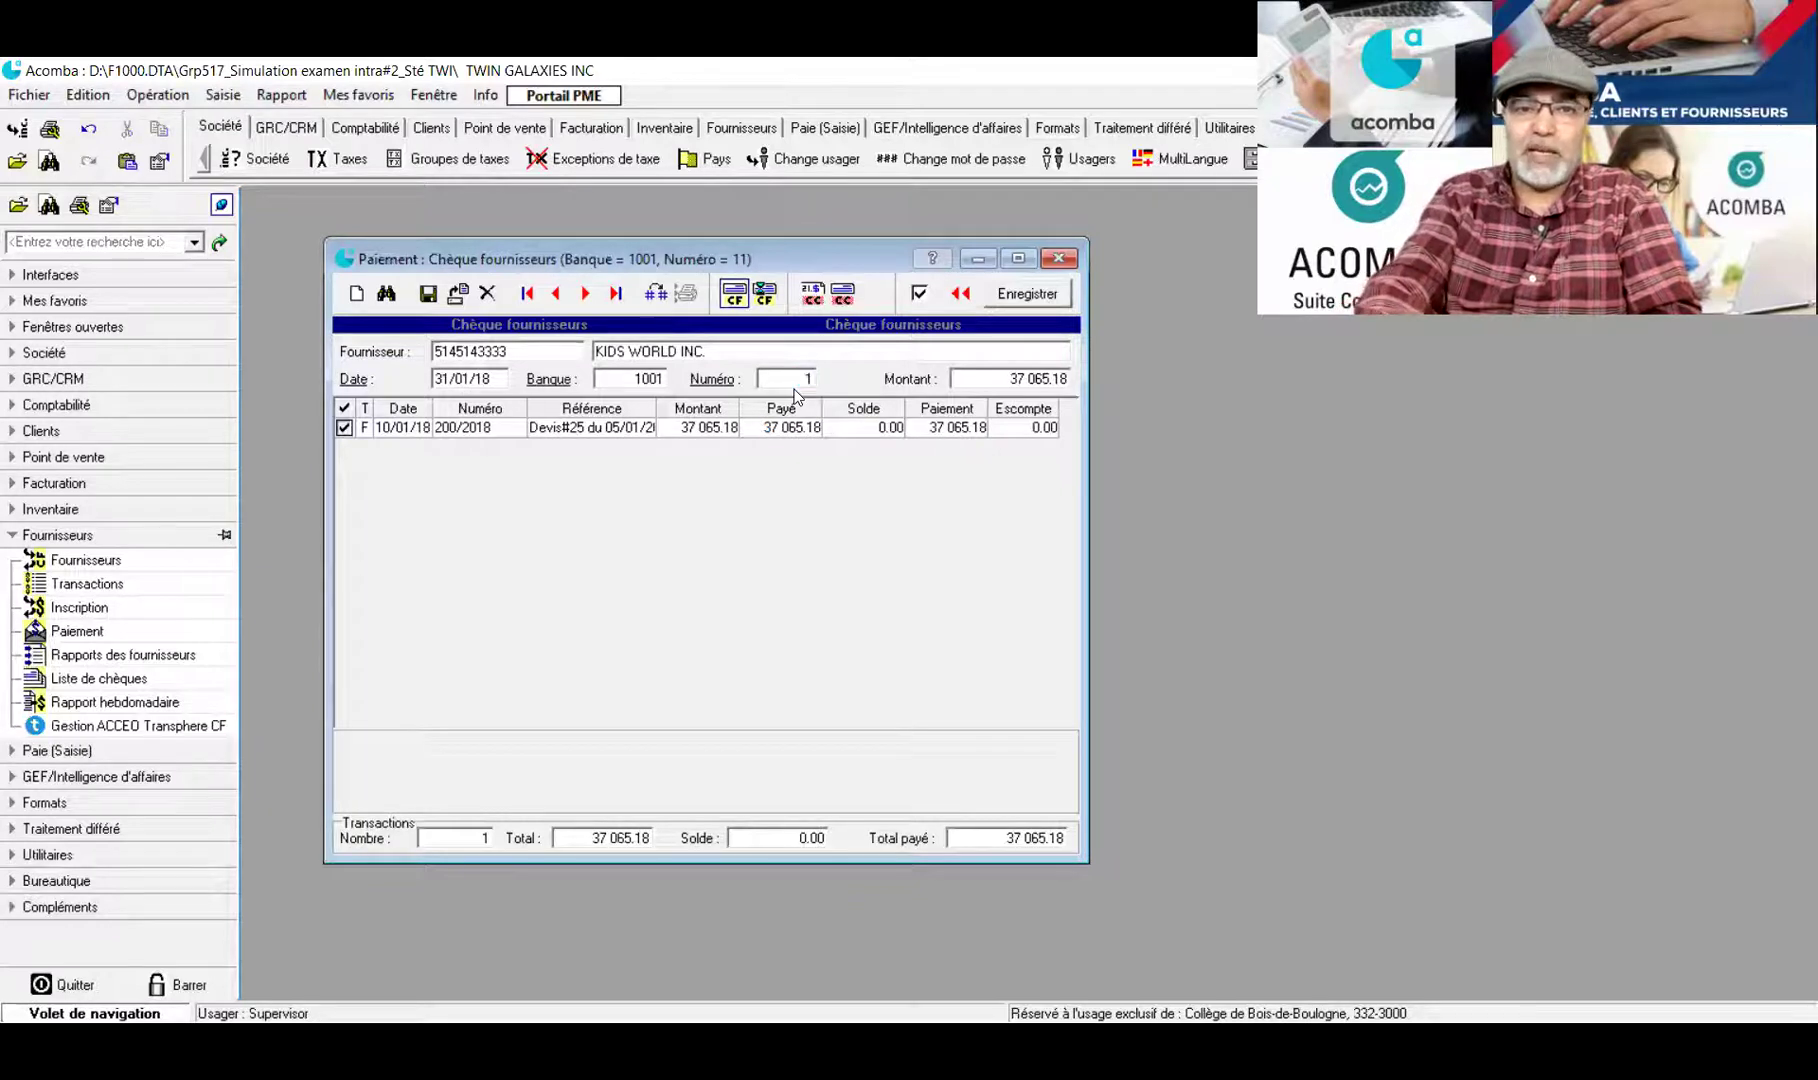
key("BackSpace")
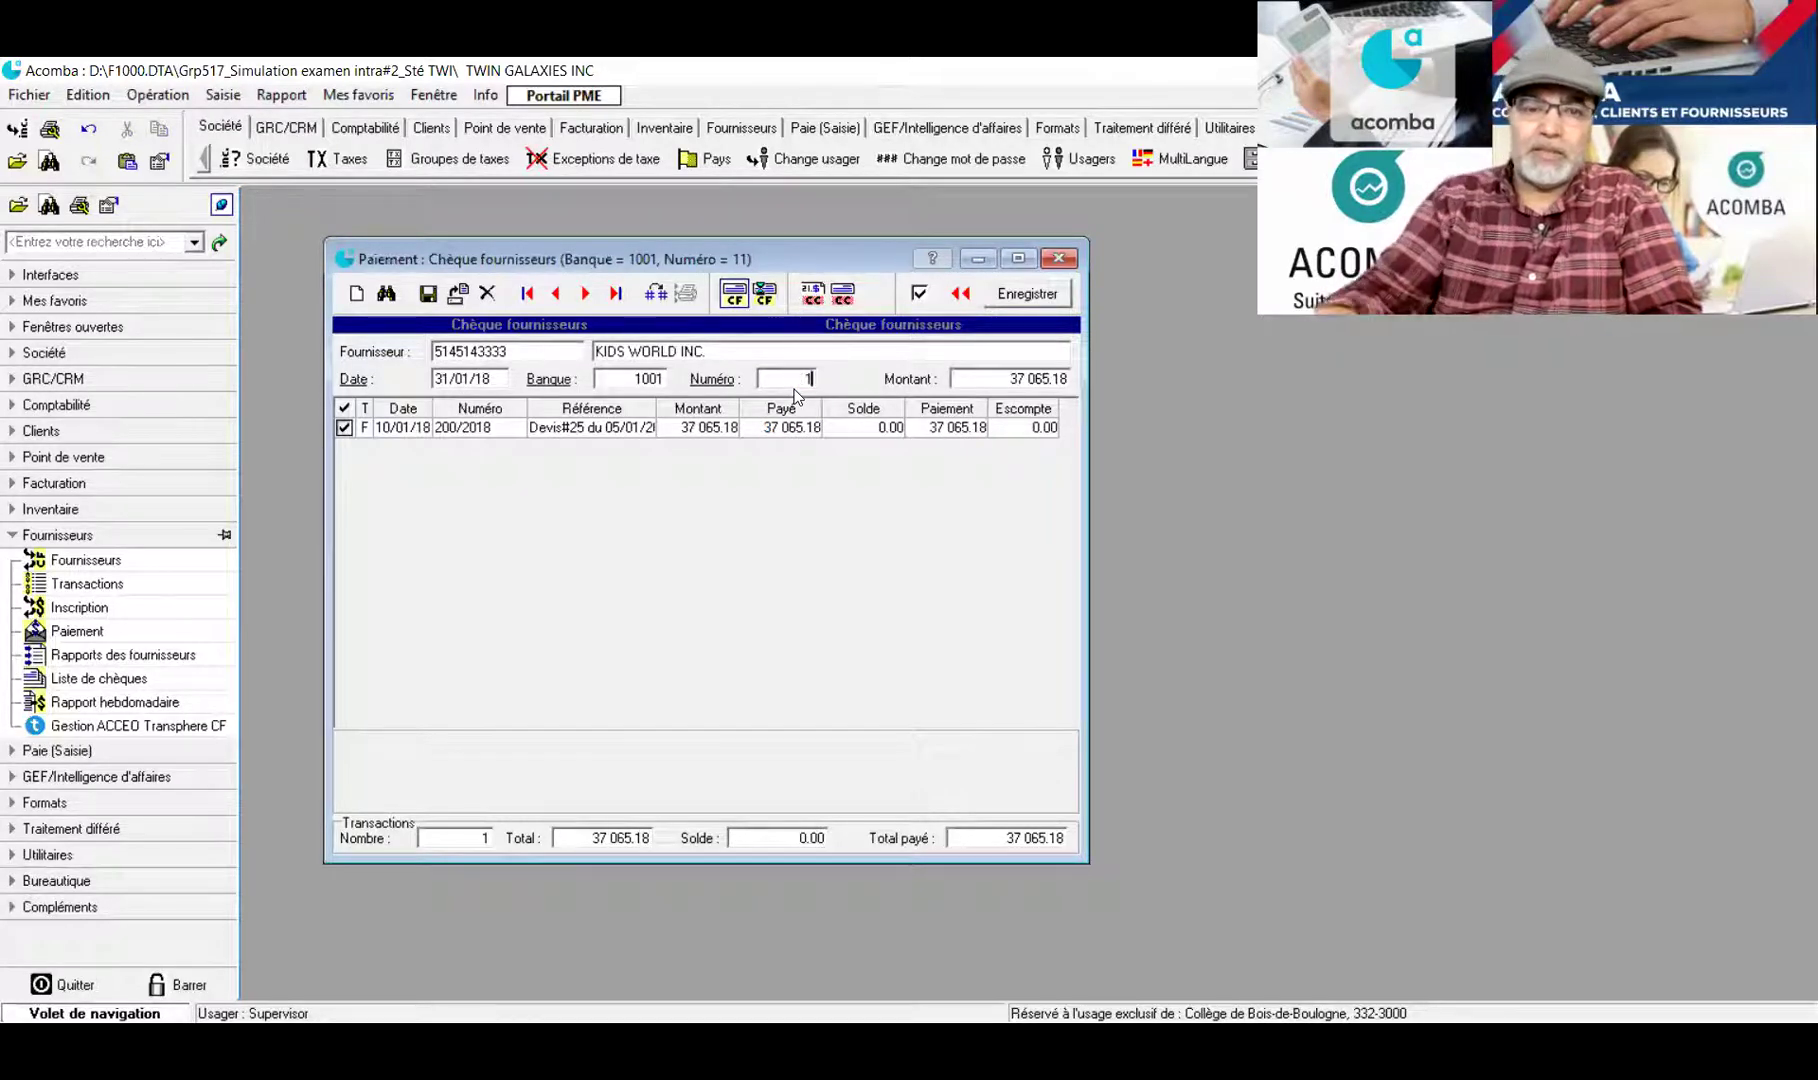
key("Return")
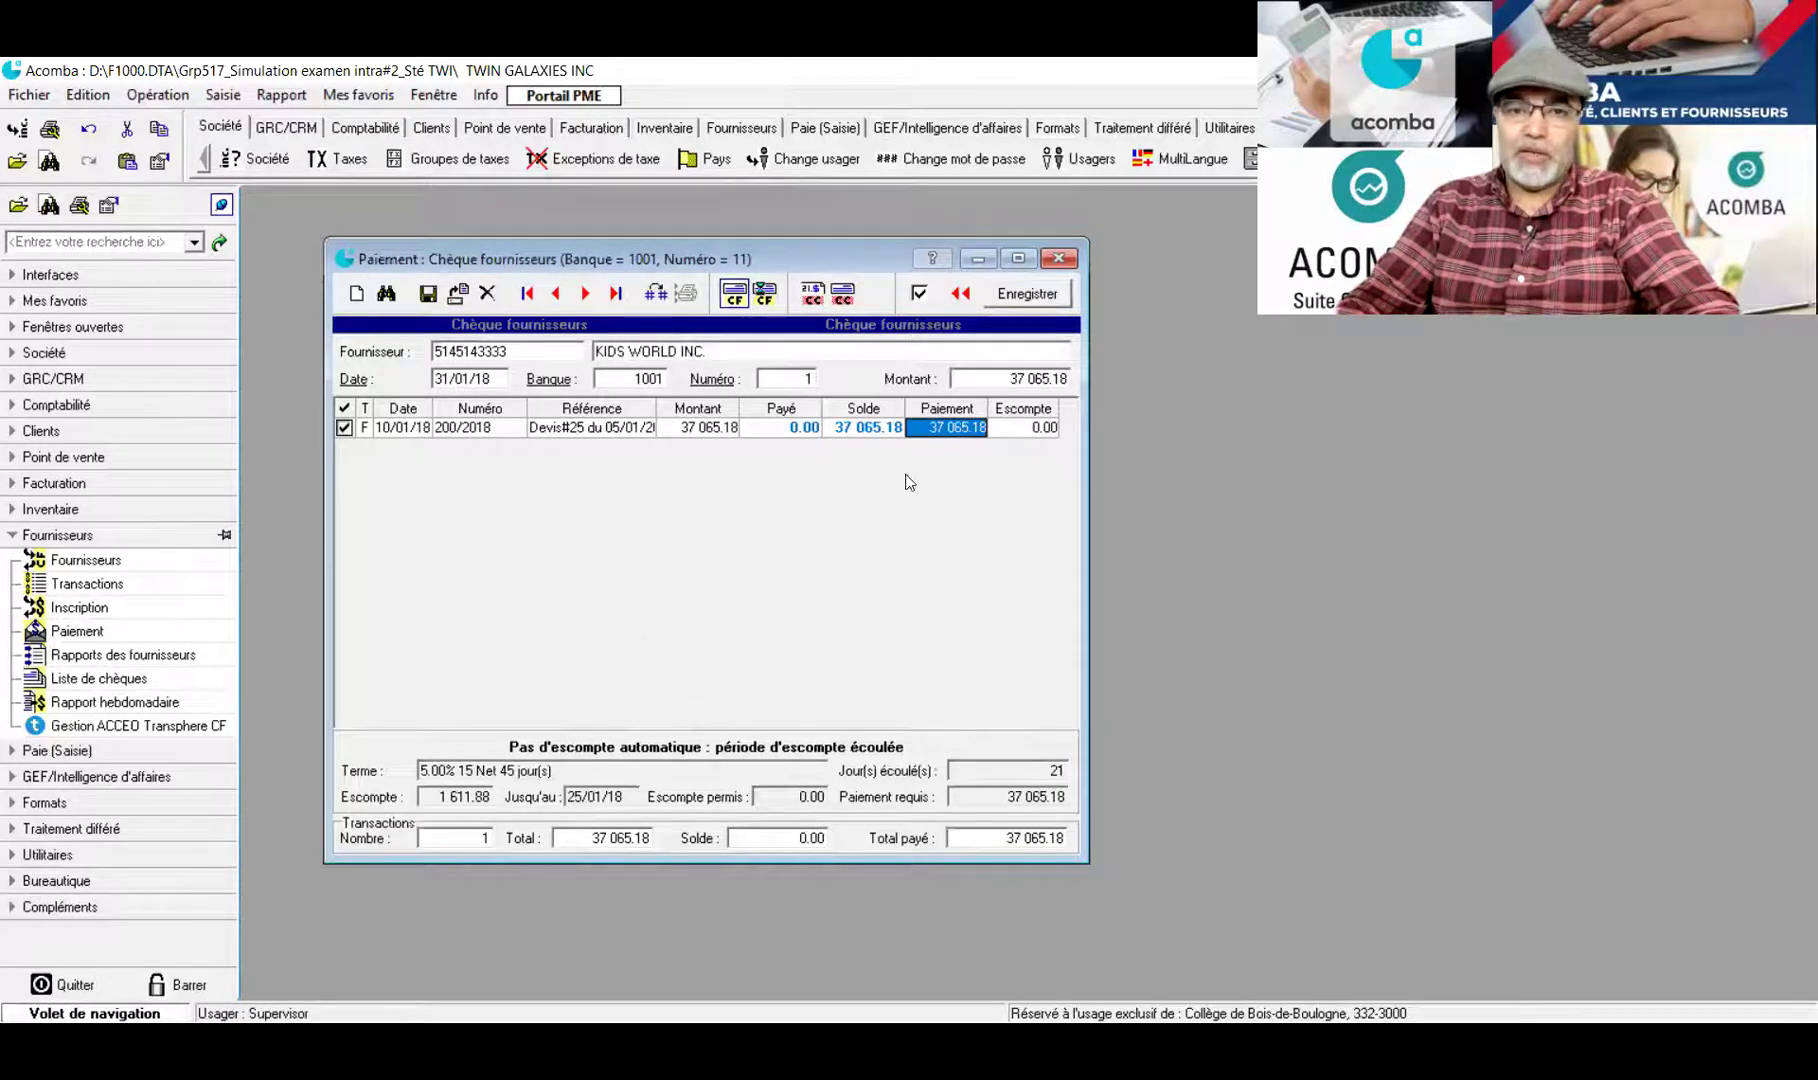
Save the KIDS WORLD INC. cheque payment and close the payment window
left_click(1030, 294)
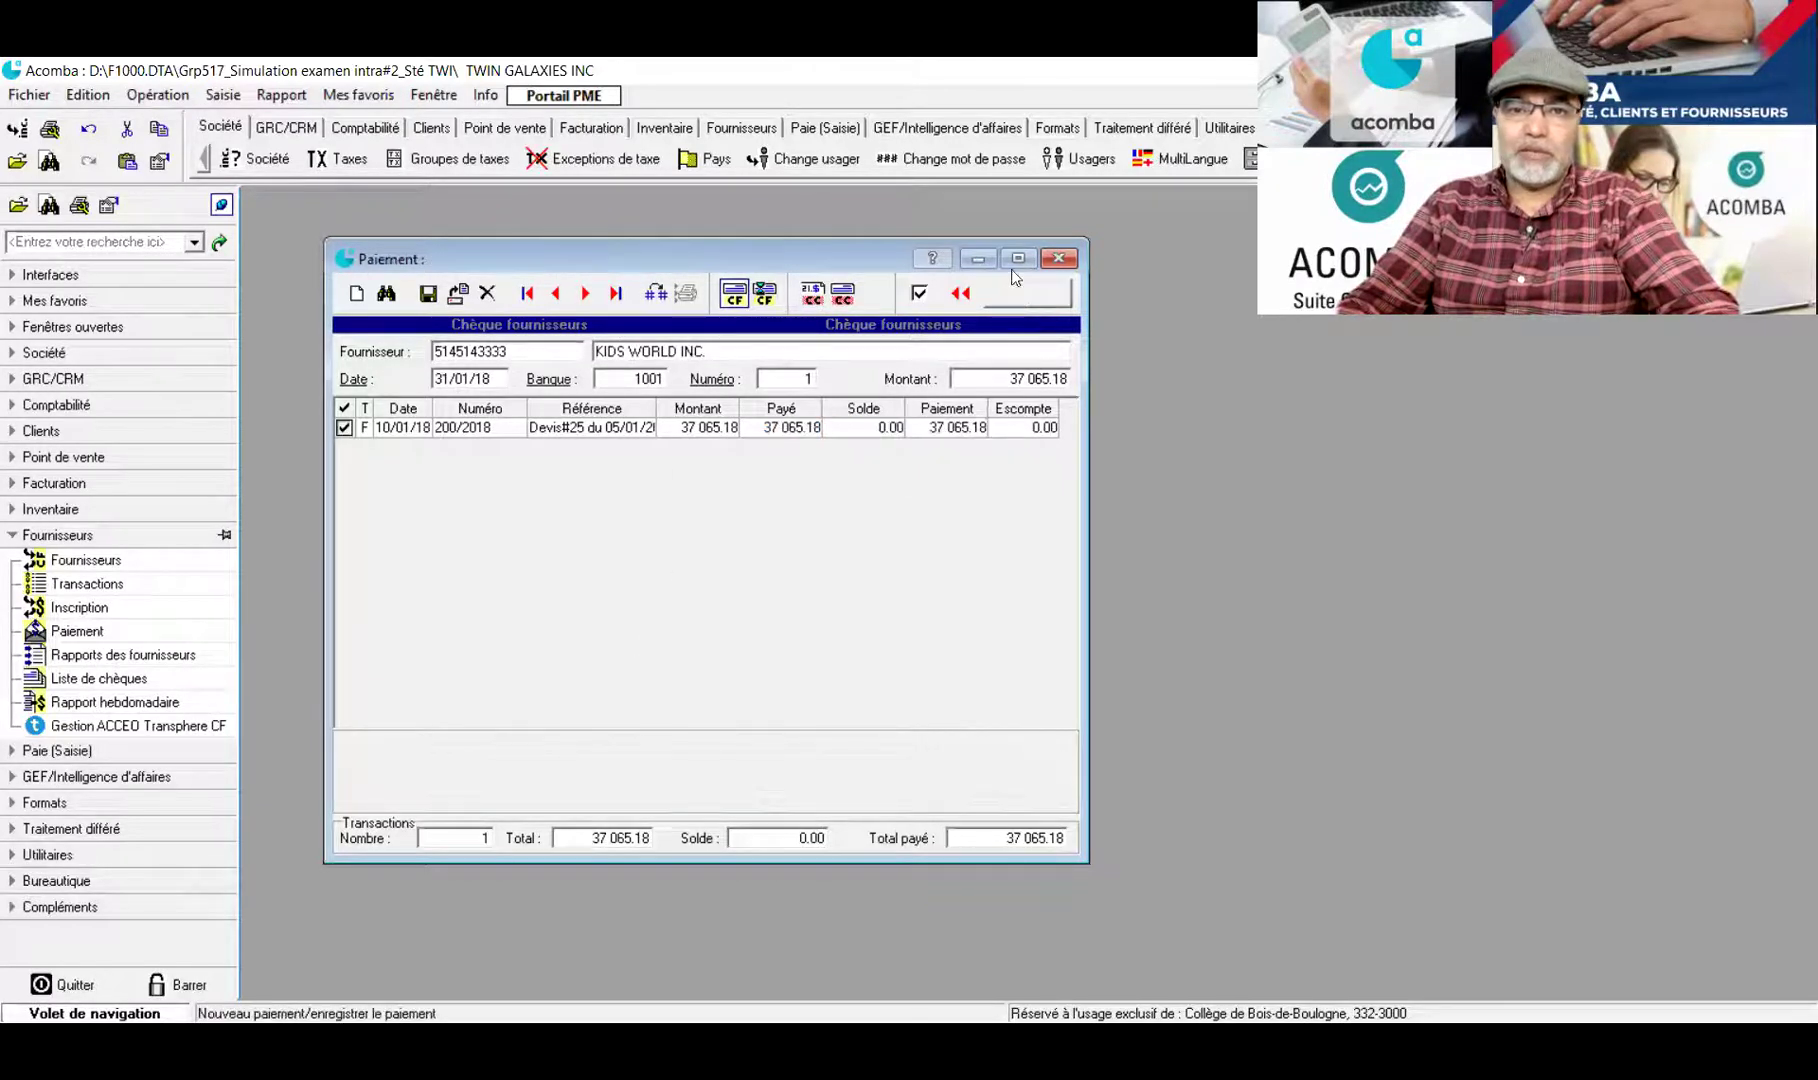
left_click(1023, 238)
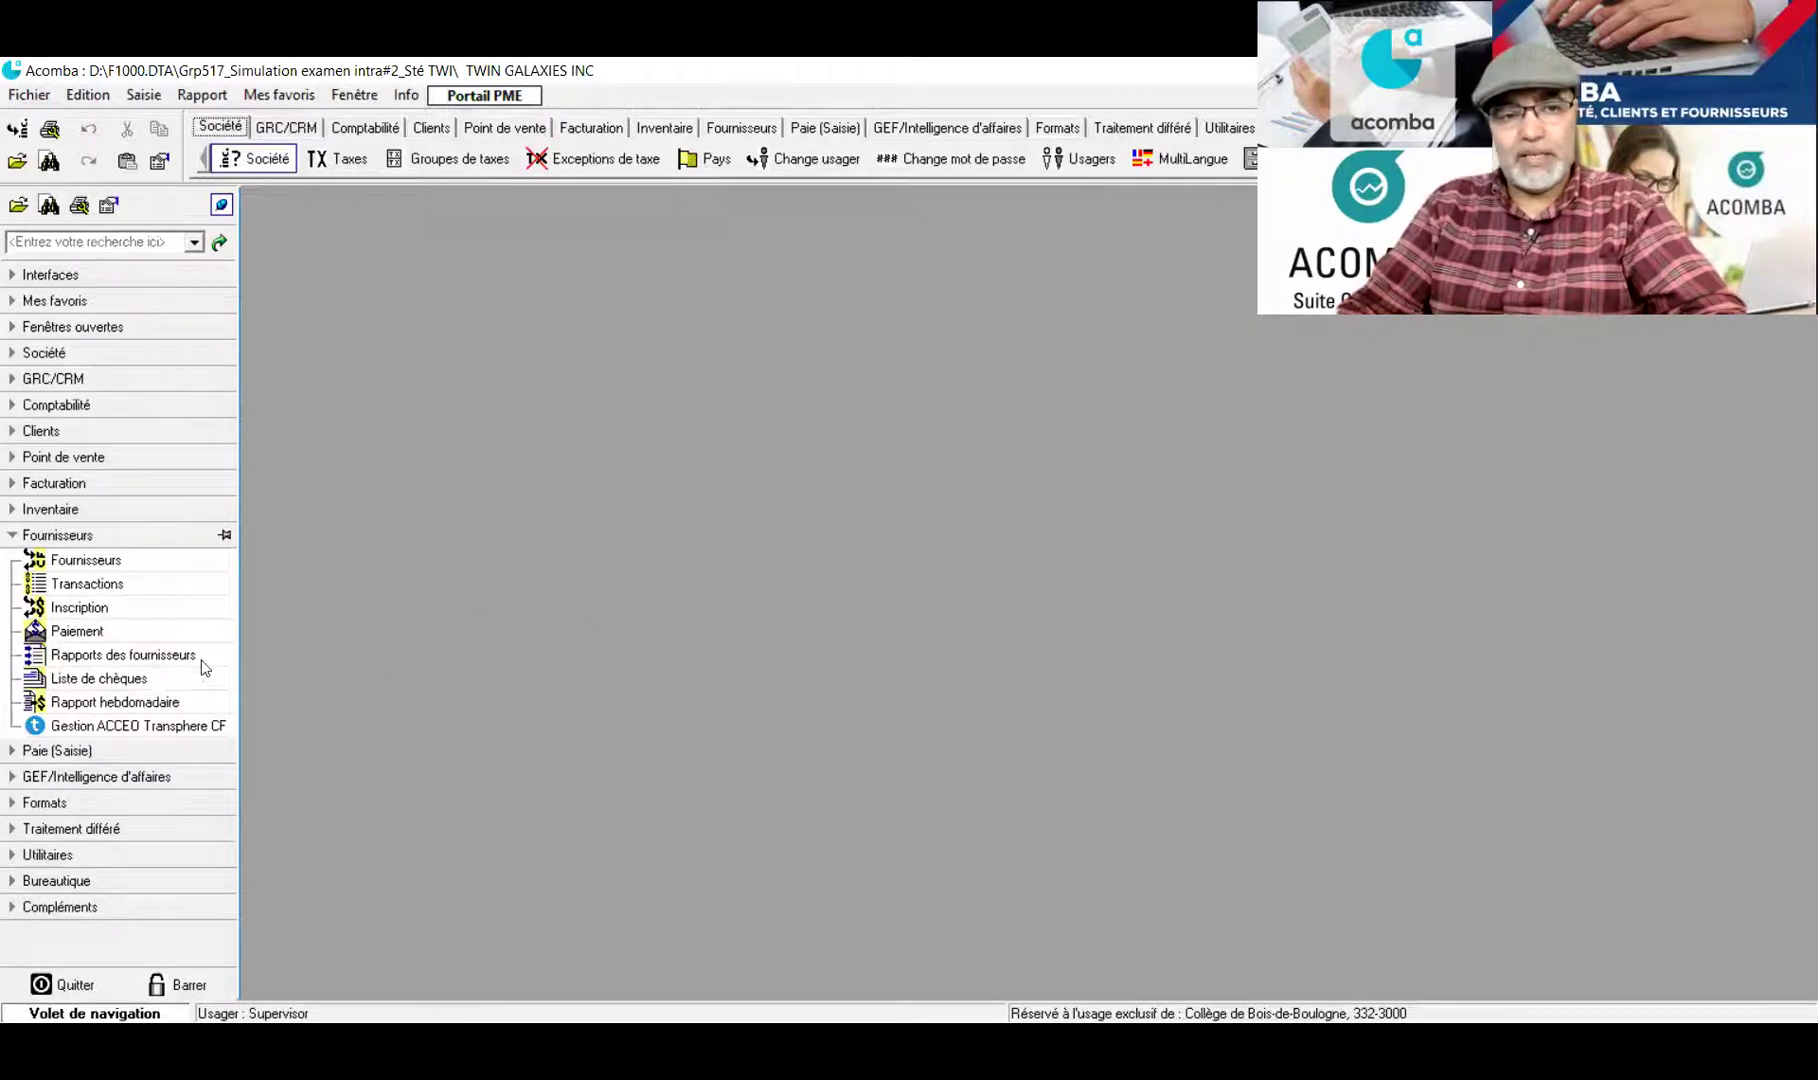
left_click(9, 537)
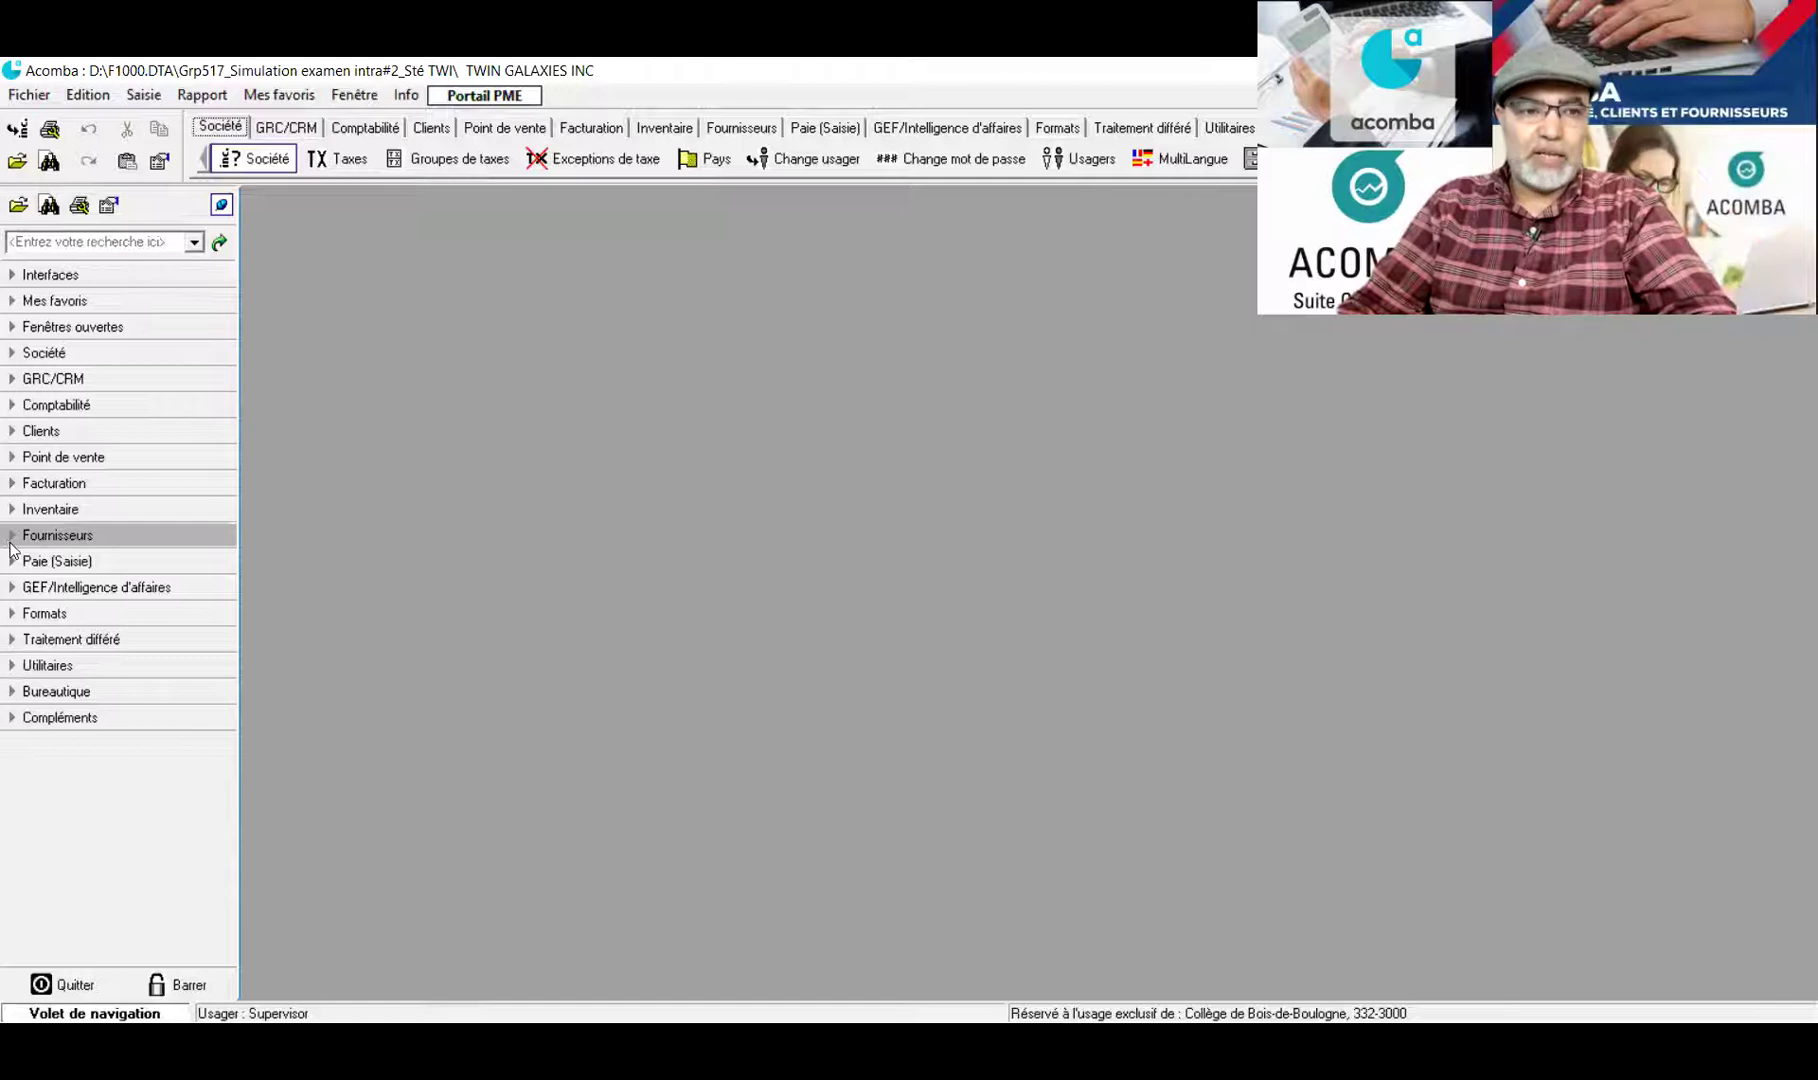
left_click(10, 541)
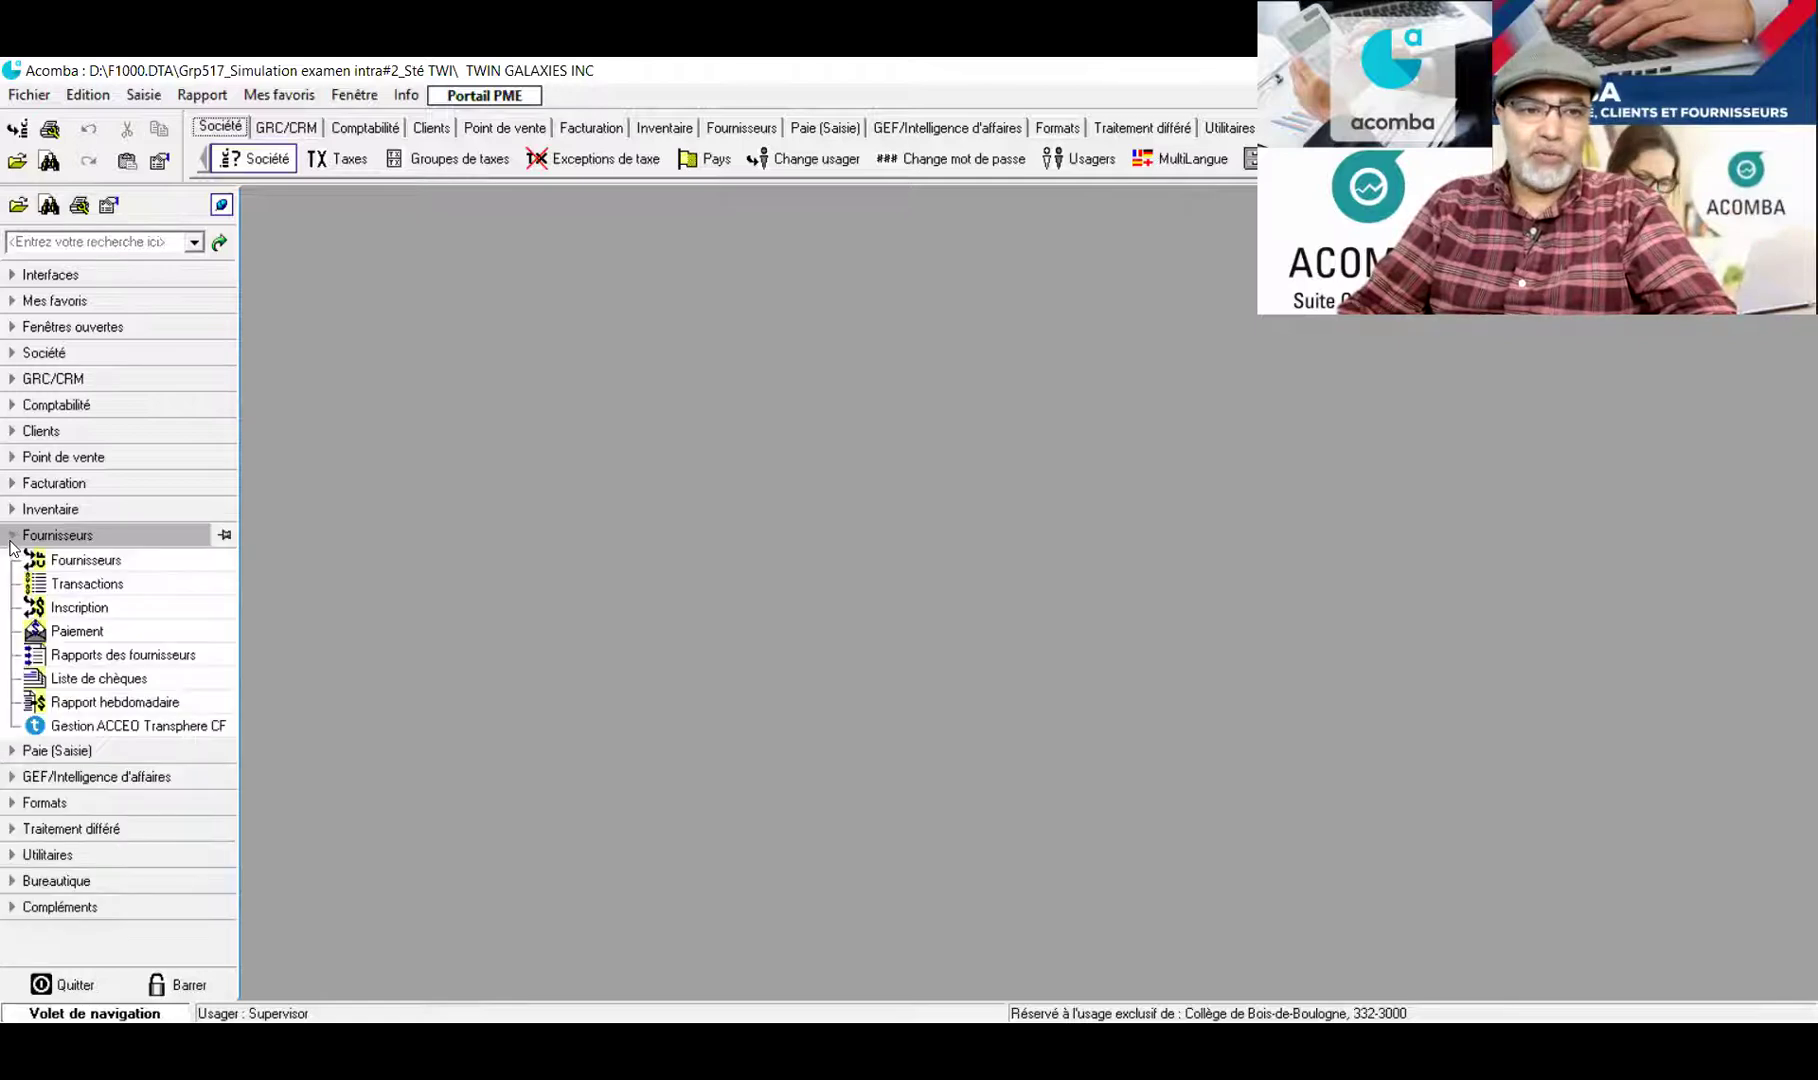
Produce the weekly supplier report as Rapport (transfert détaillé) for printing
left_click(68, 705)
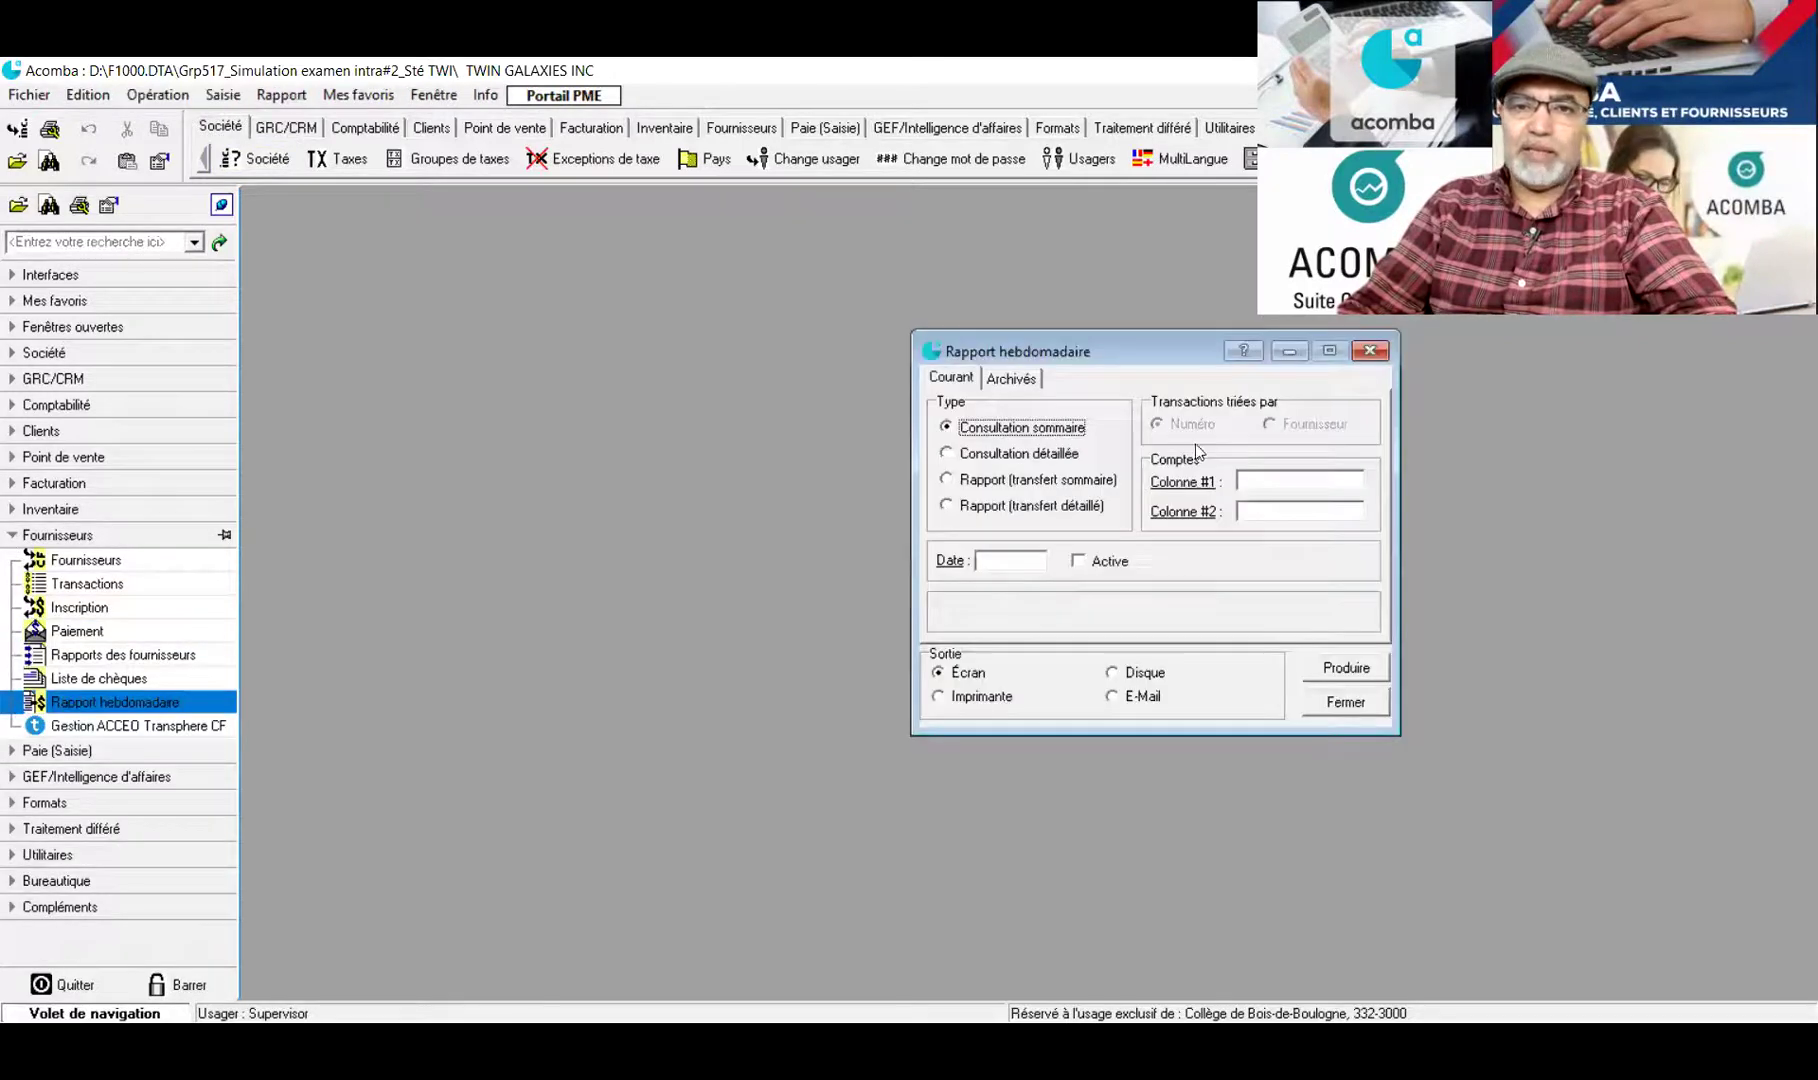
left_click_drag(1169, 357, 830, 301)
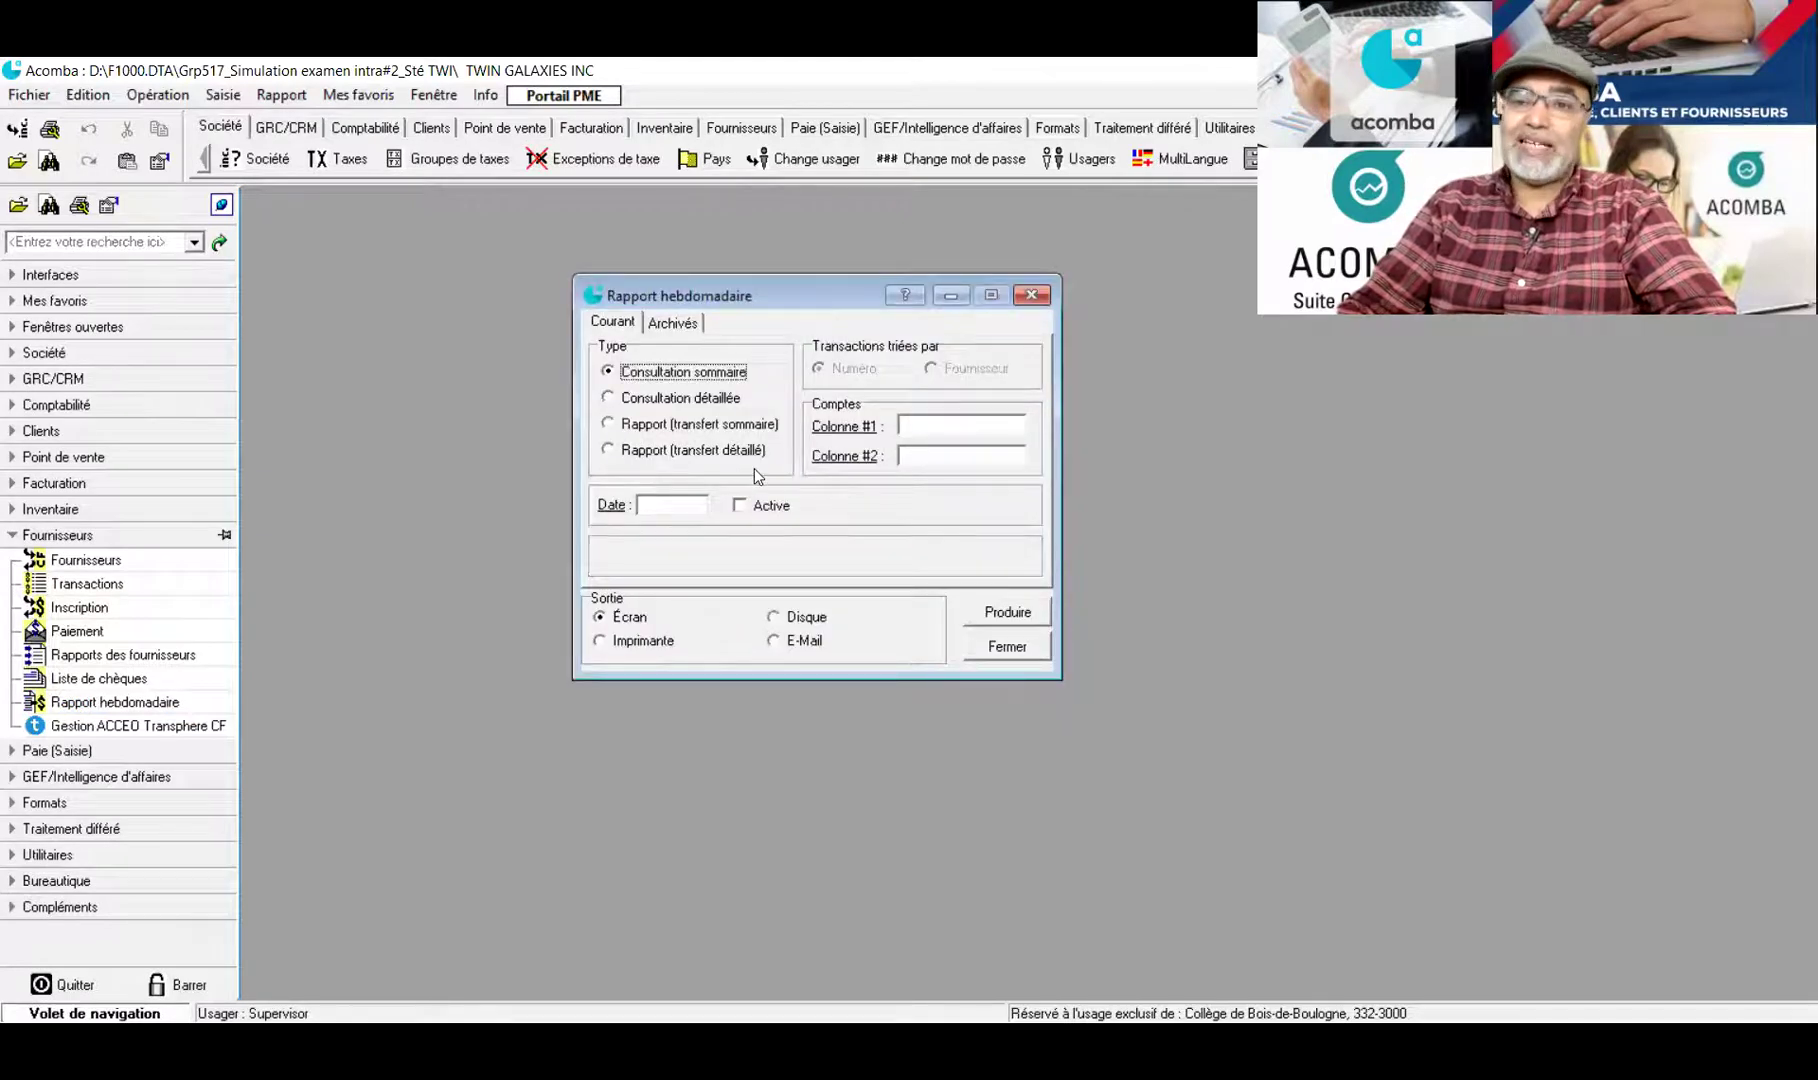
left_click(612, 450)
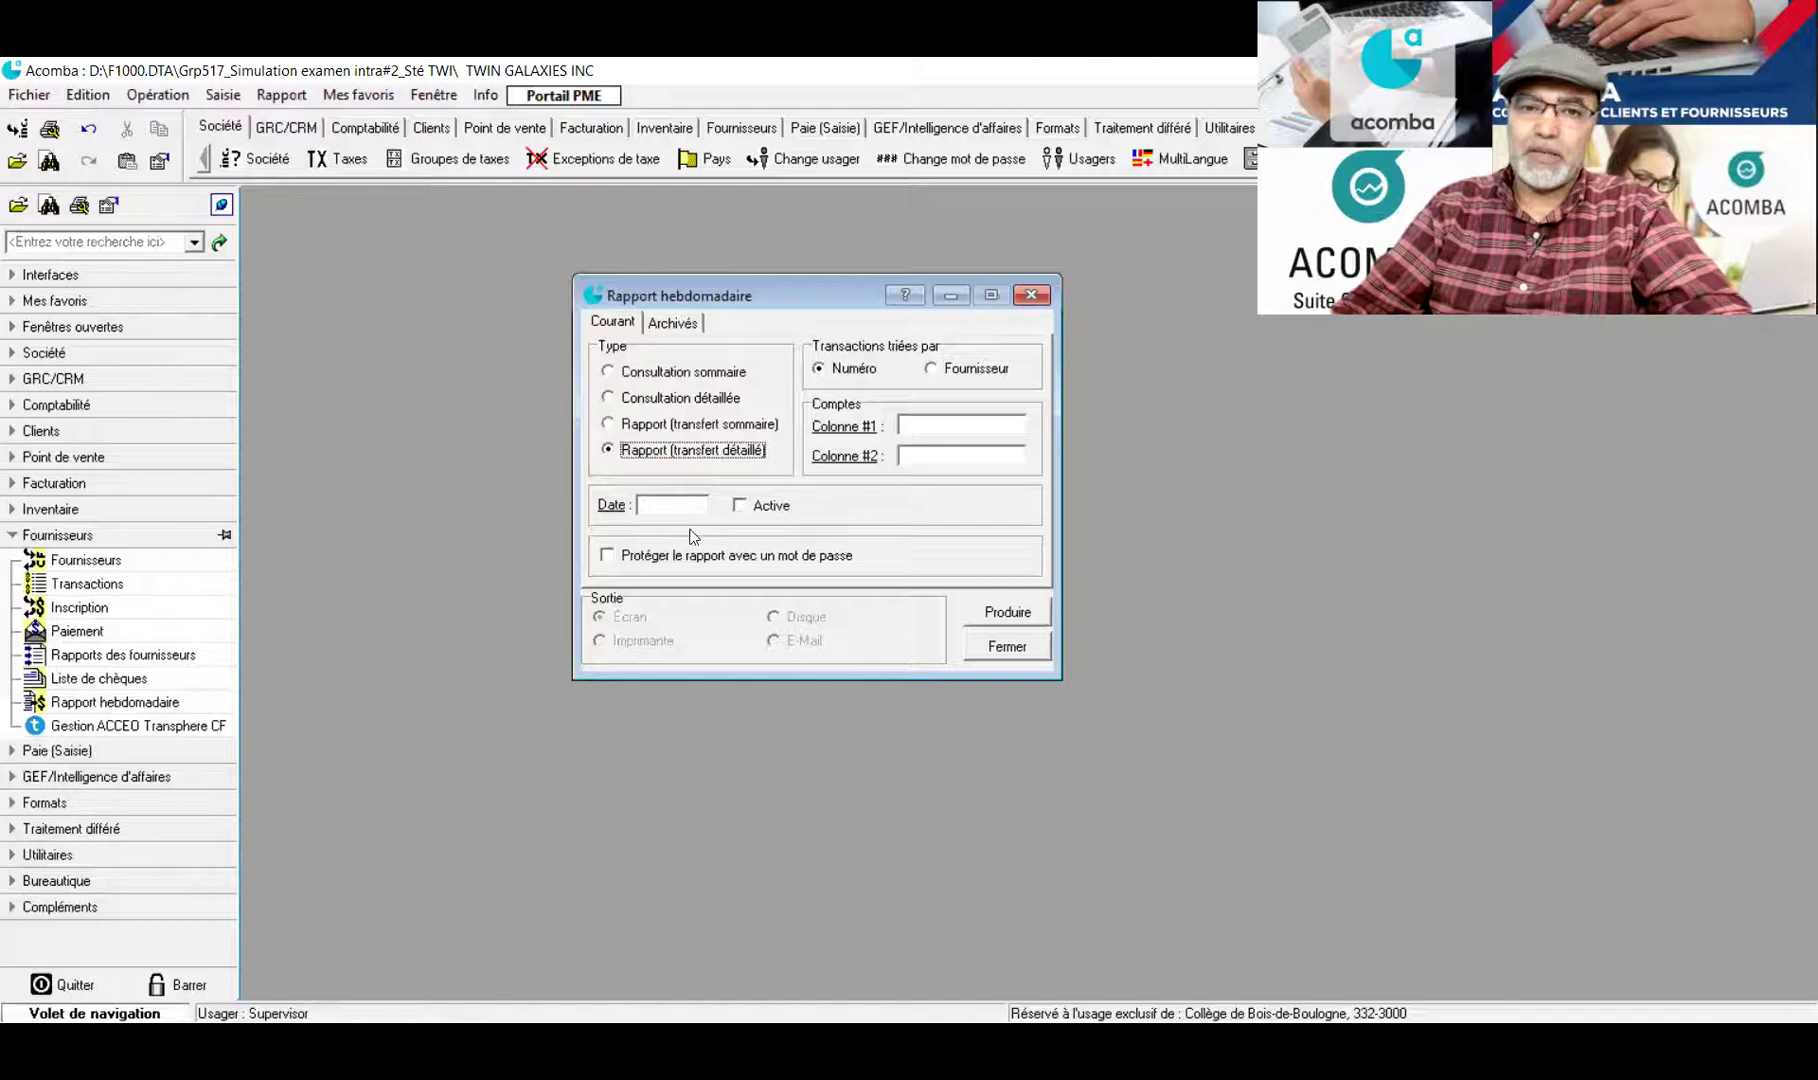
left_click(1023, 616)
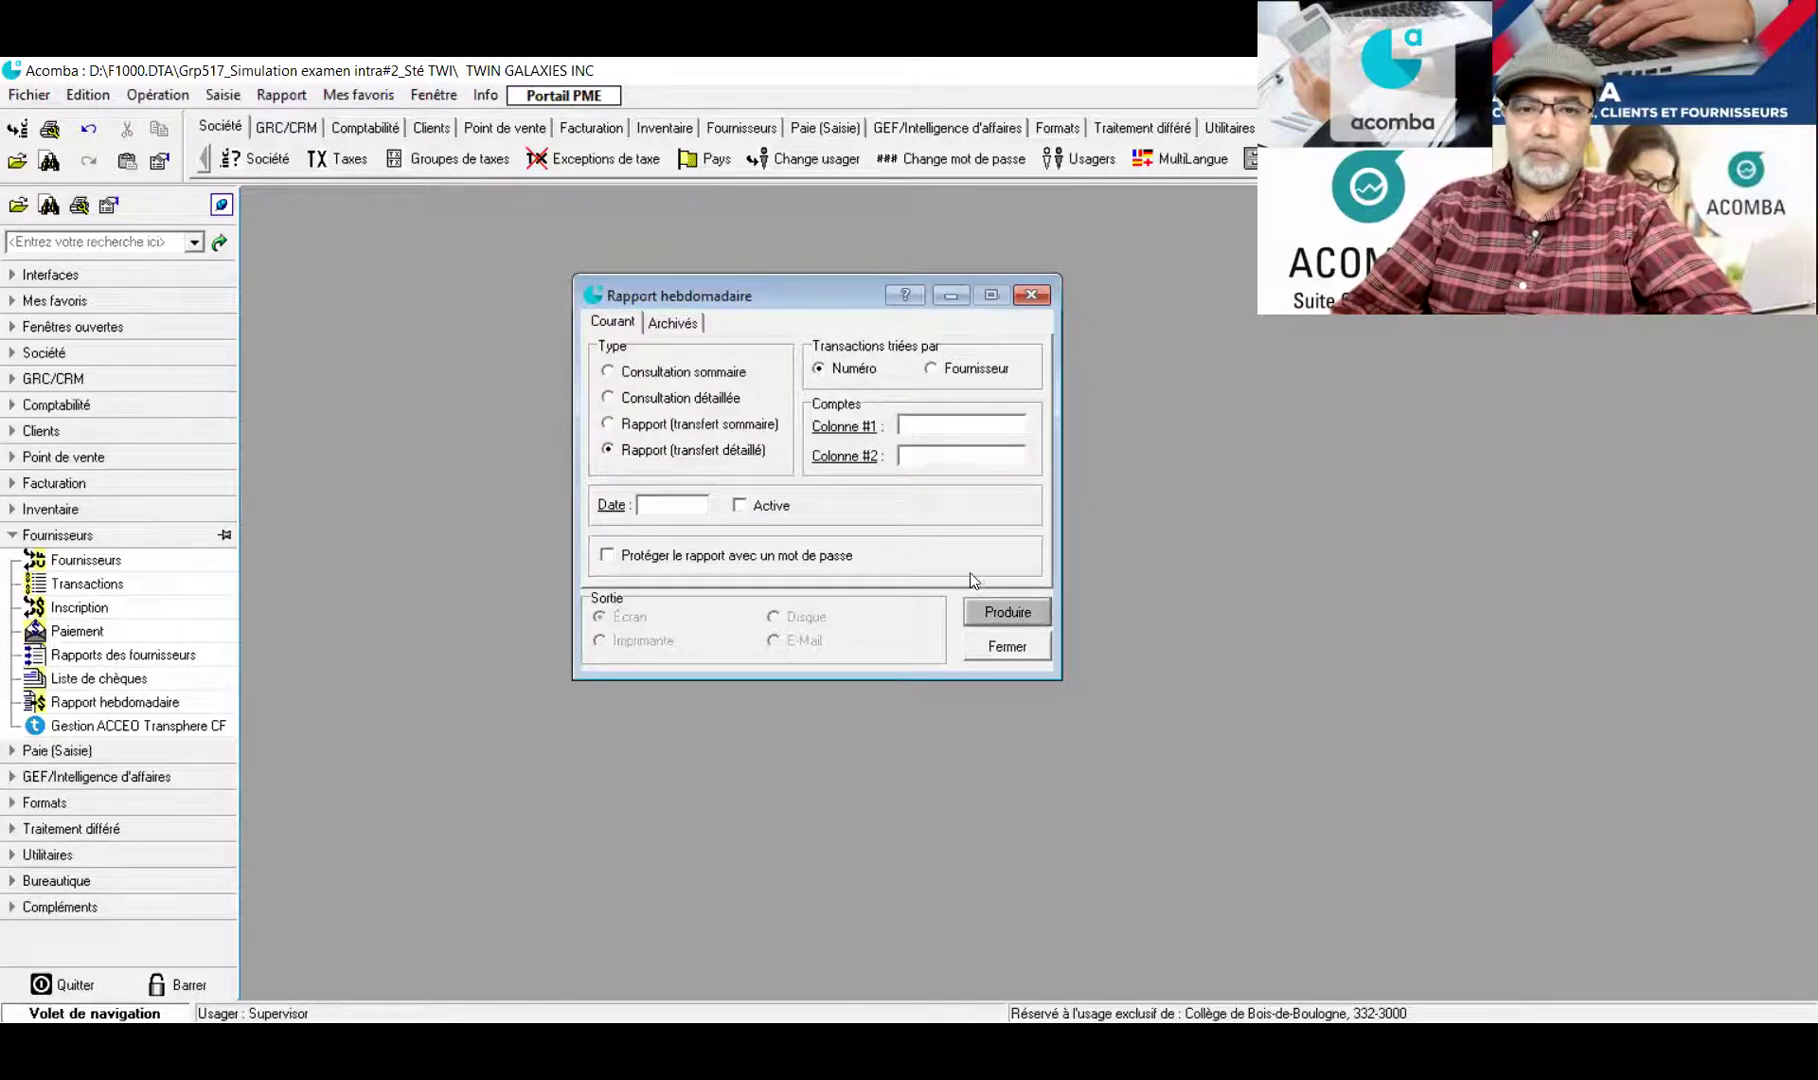
left_click(1097, 278)
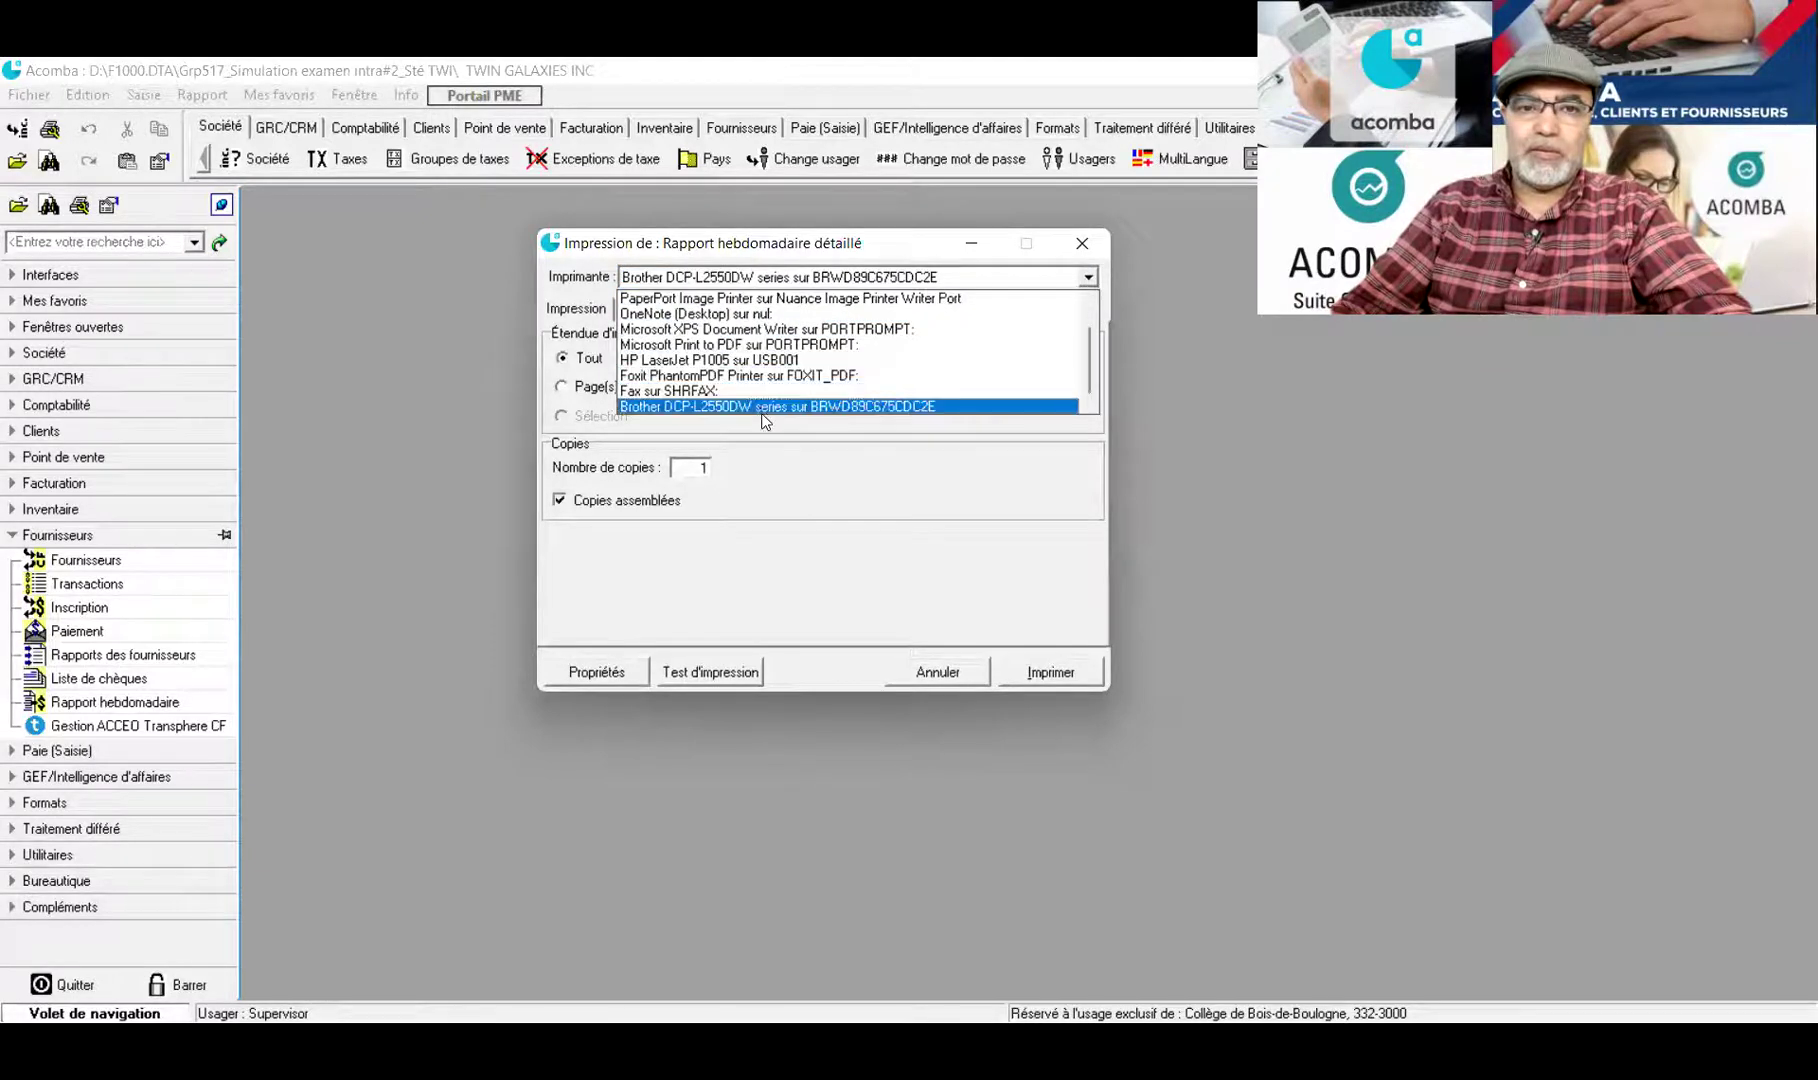
Print the detailed weekly report to Foxit PhantomPDF and transfer its entries to Comptabilité
left_click(778, 377)
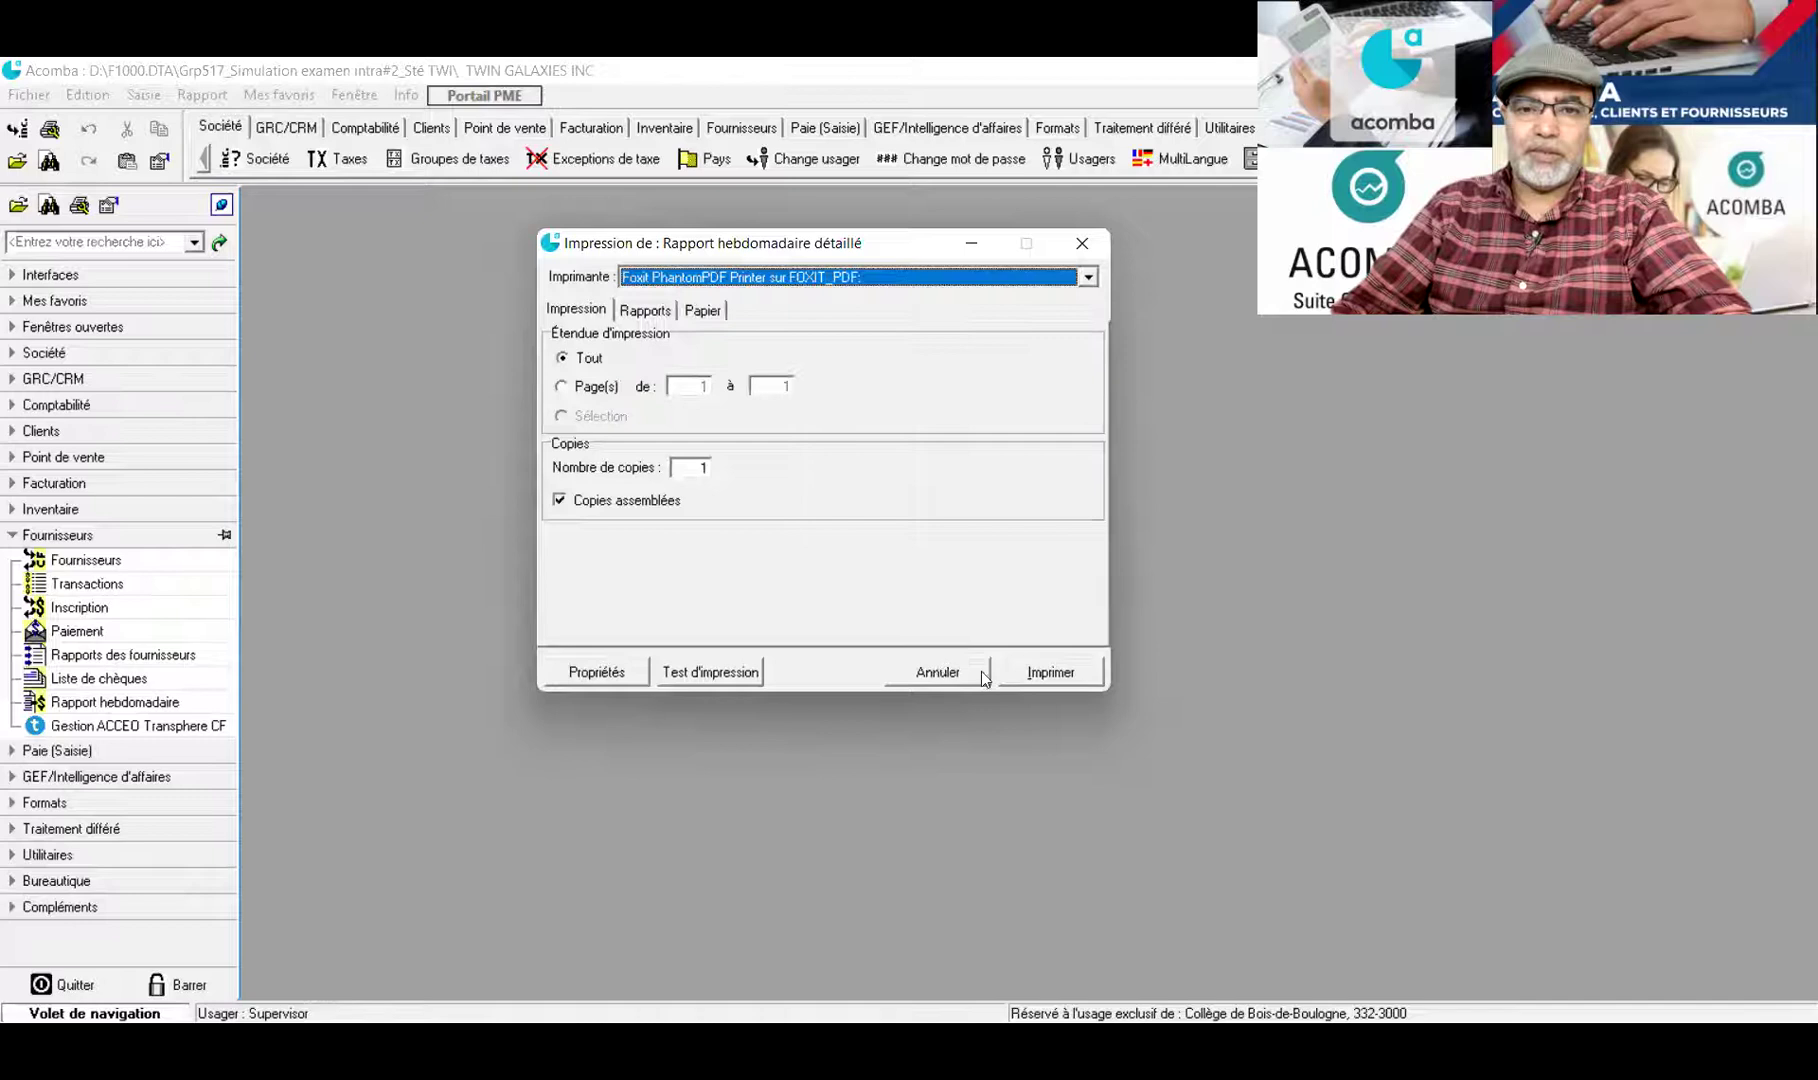
left_click(1060, 675)
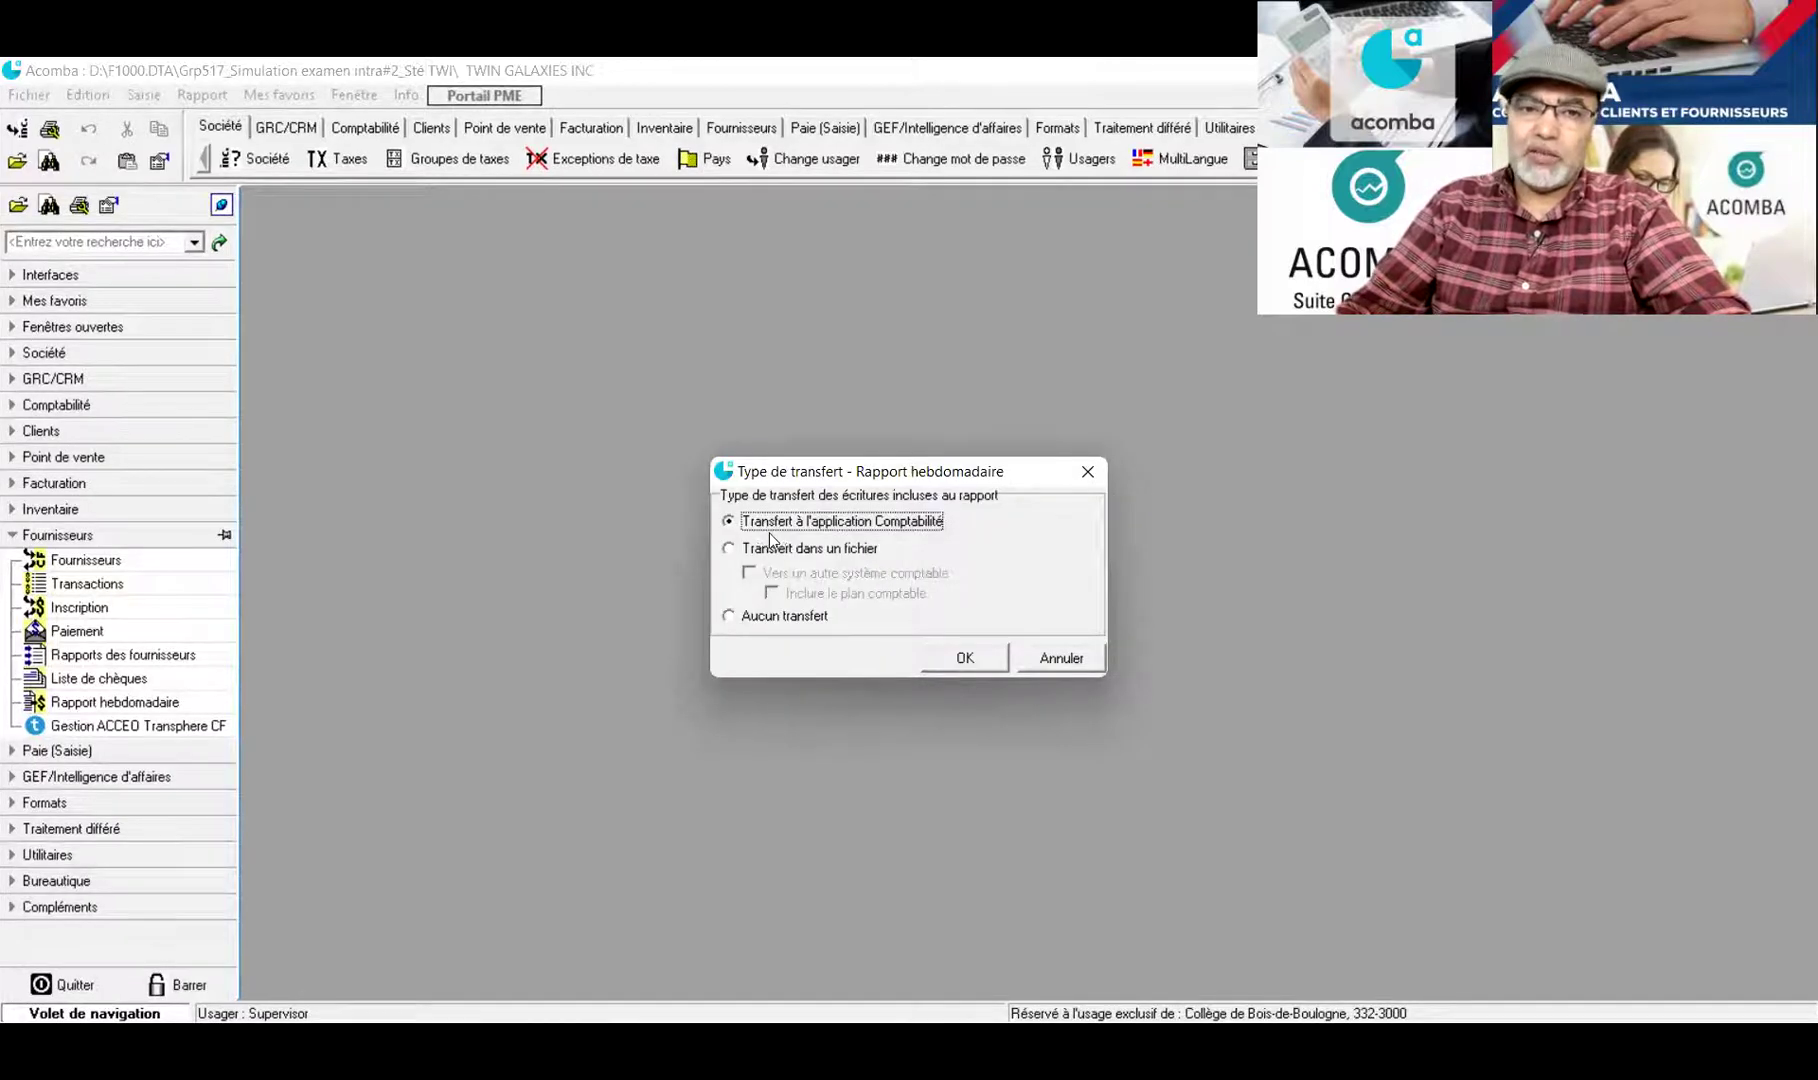
left_click(964, 664)
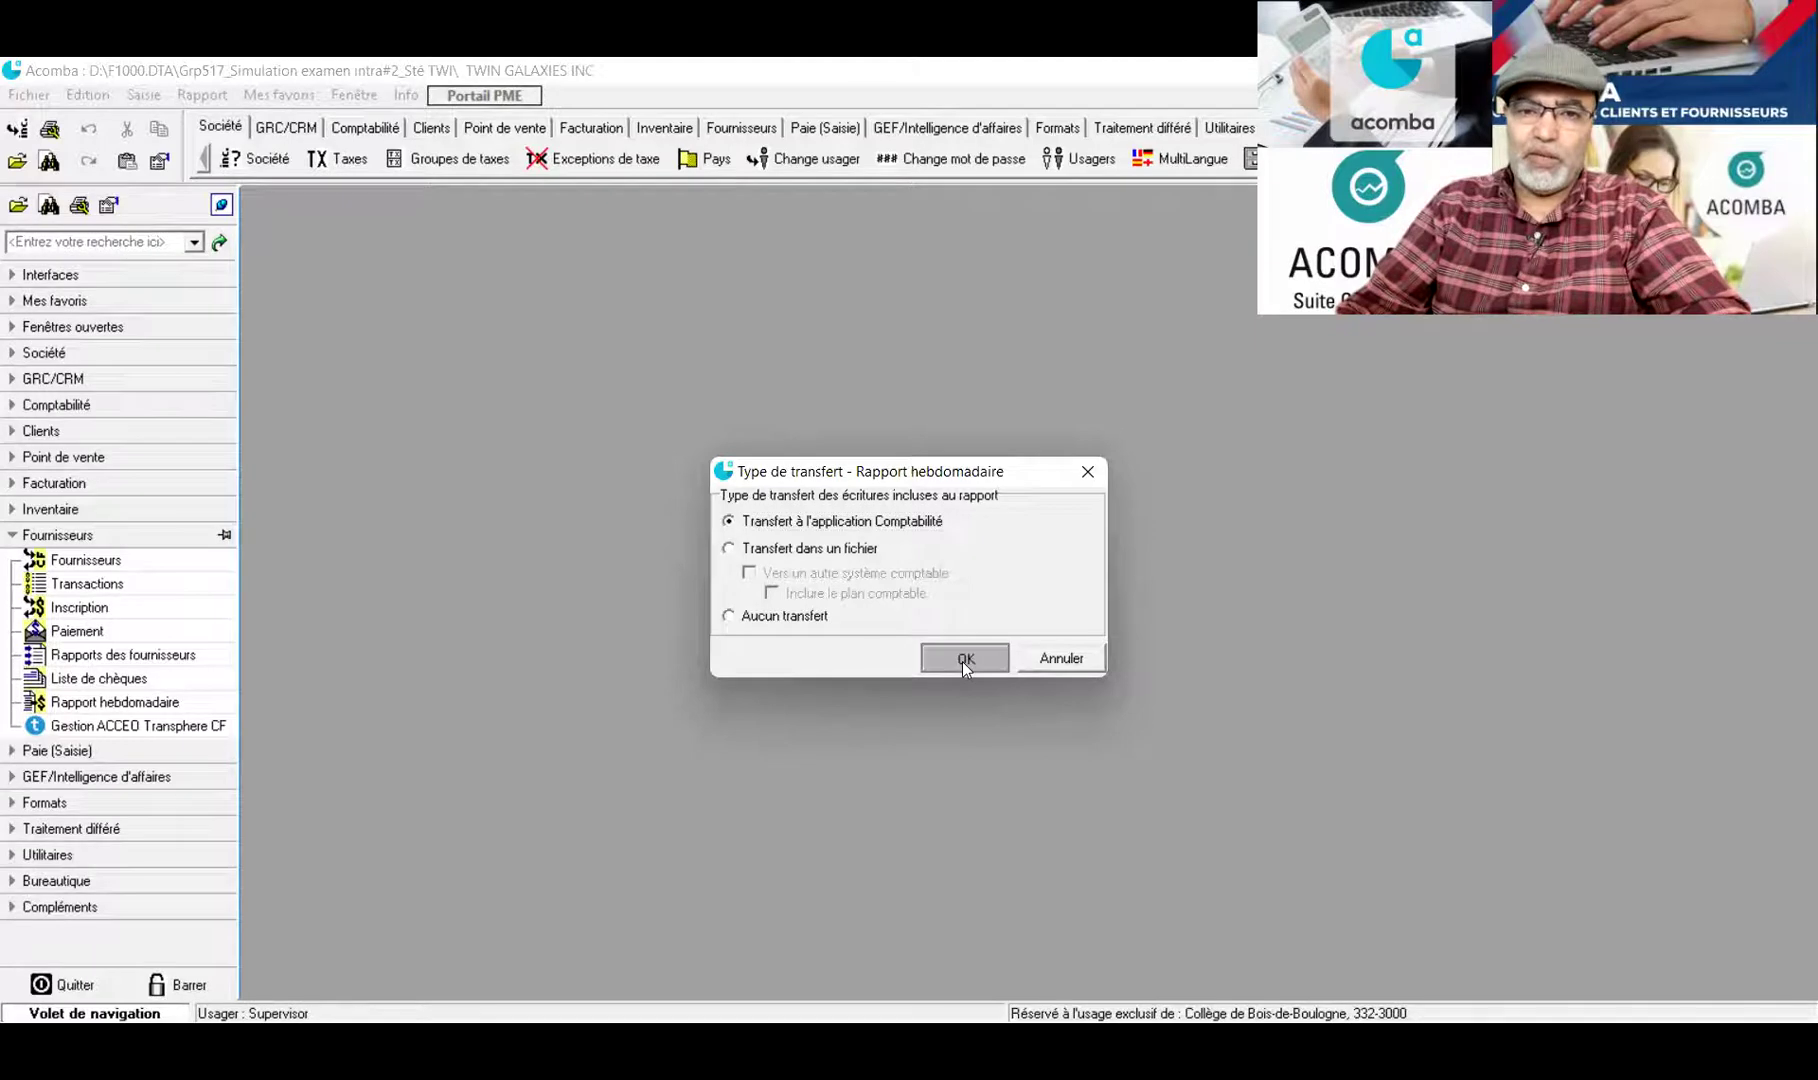
left_click(962, 658)
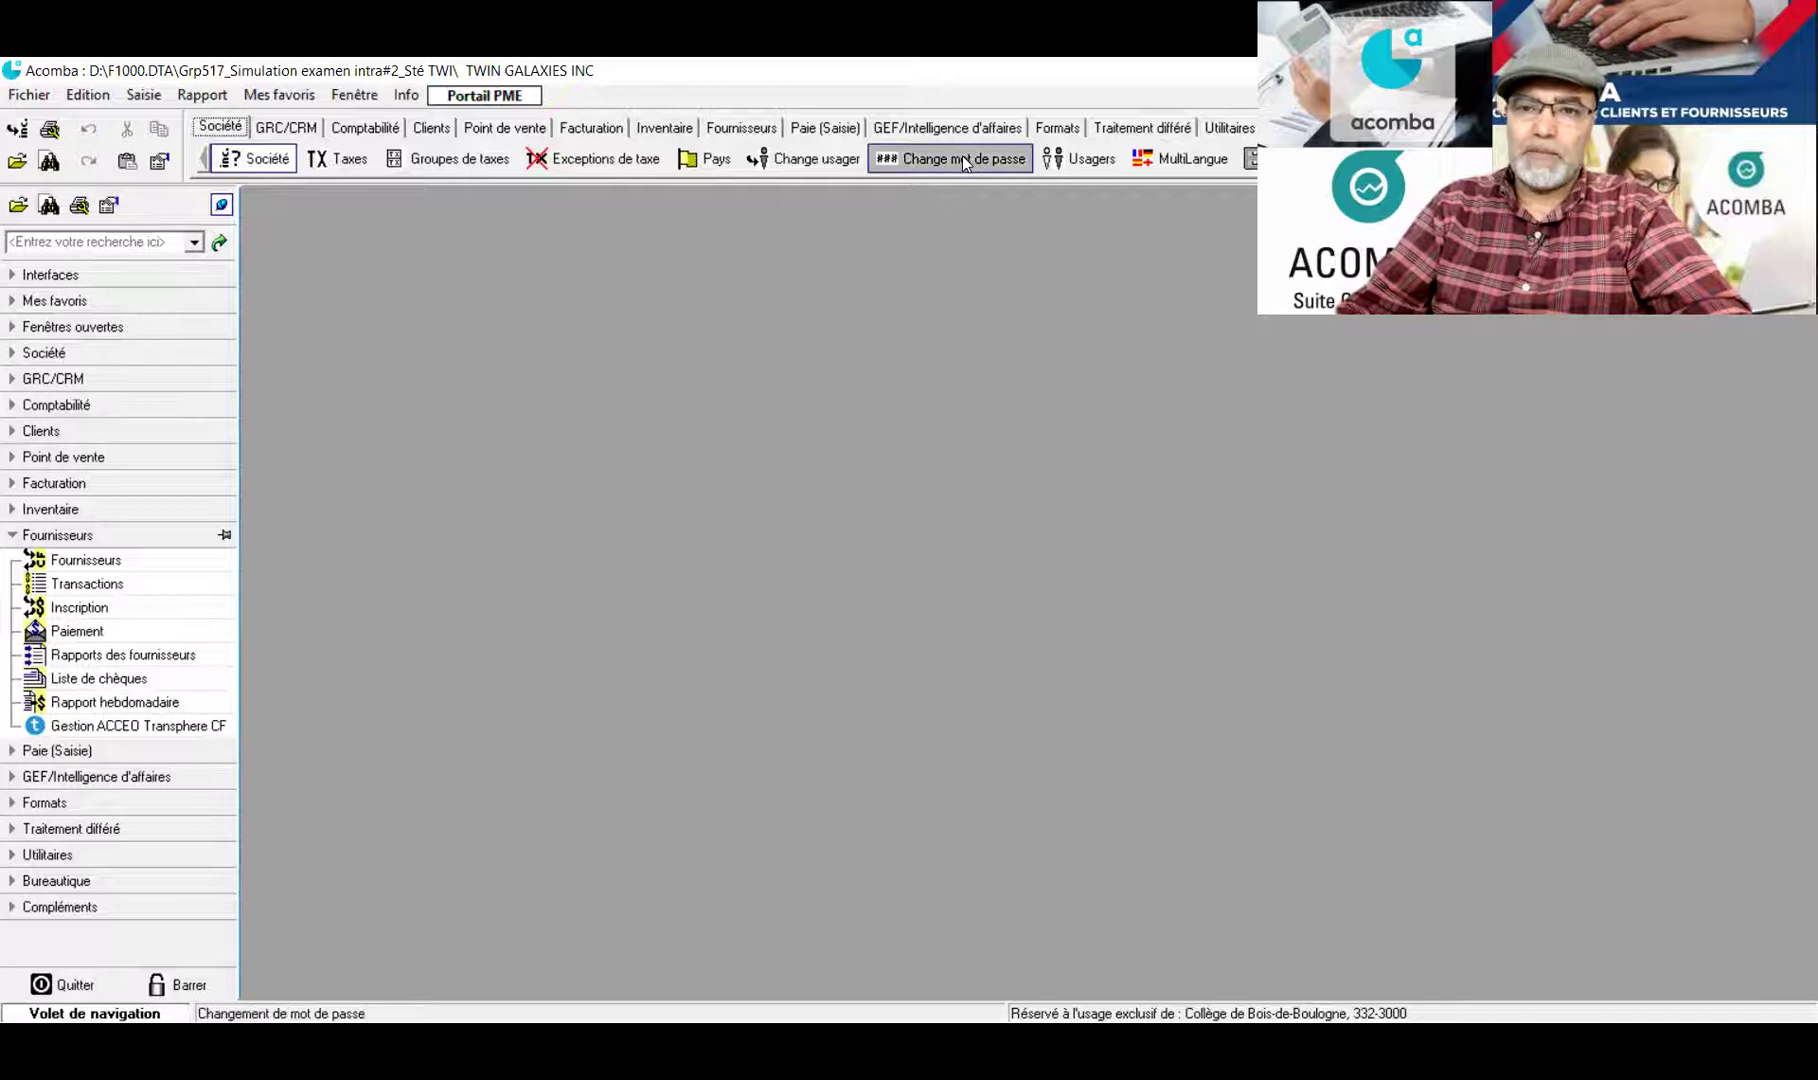
Switch from the supplier functions to Clients and open the daily customer report
left_click(2, 586)
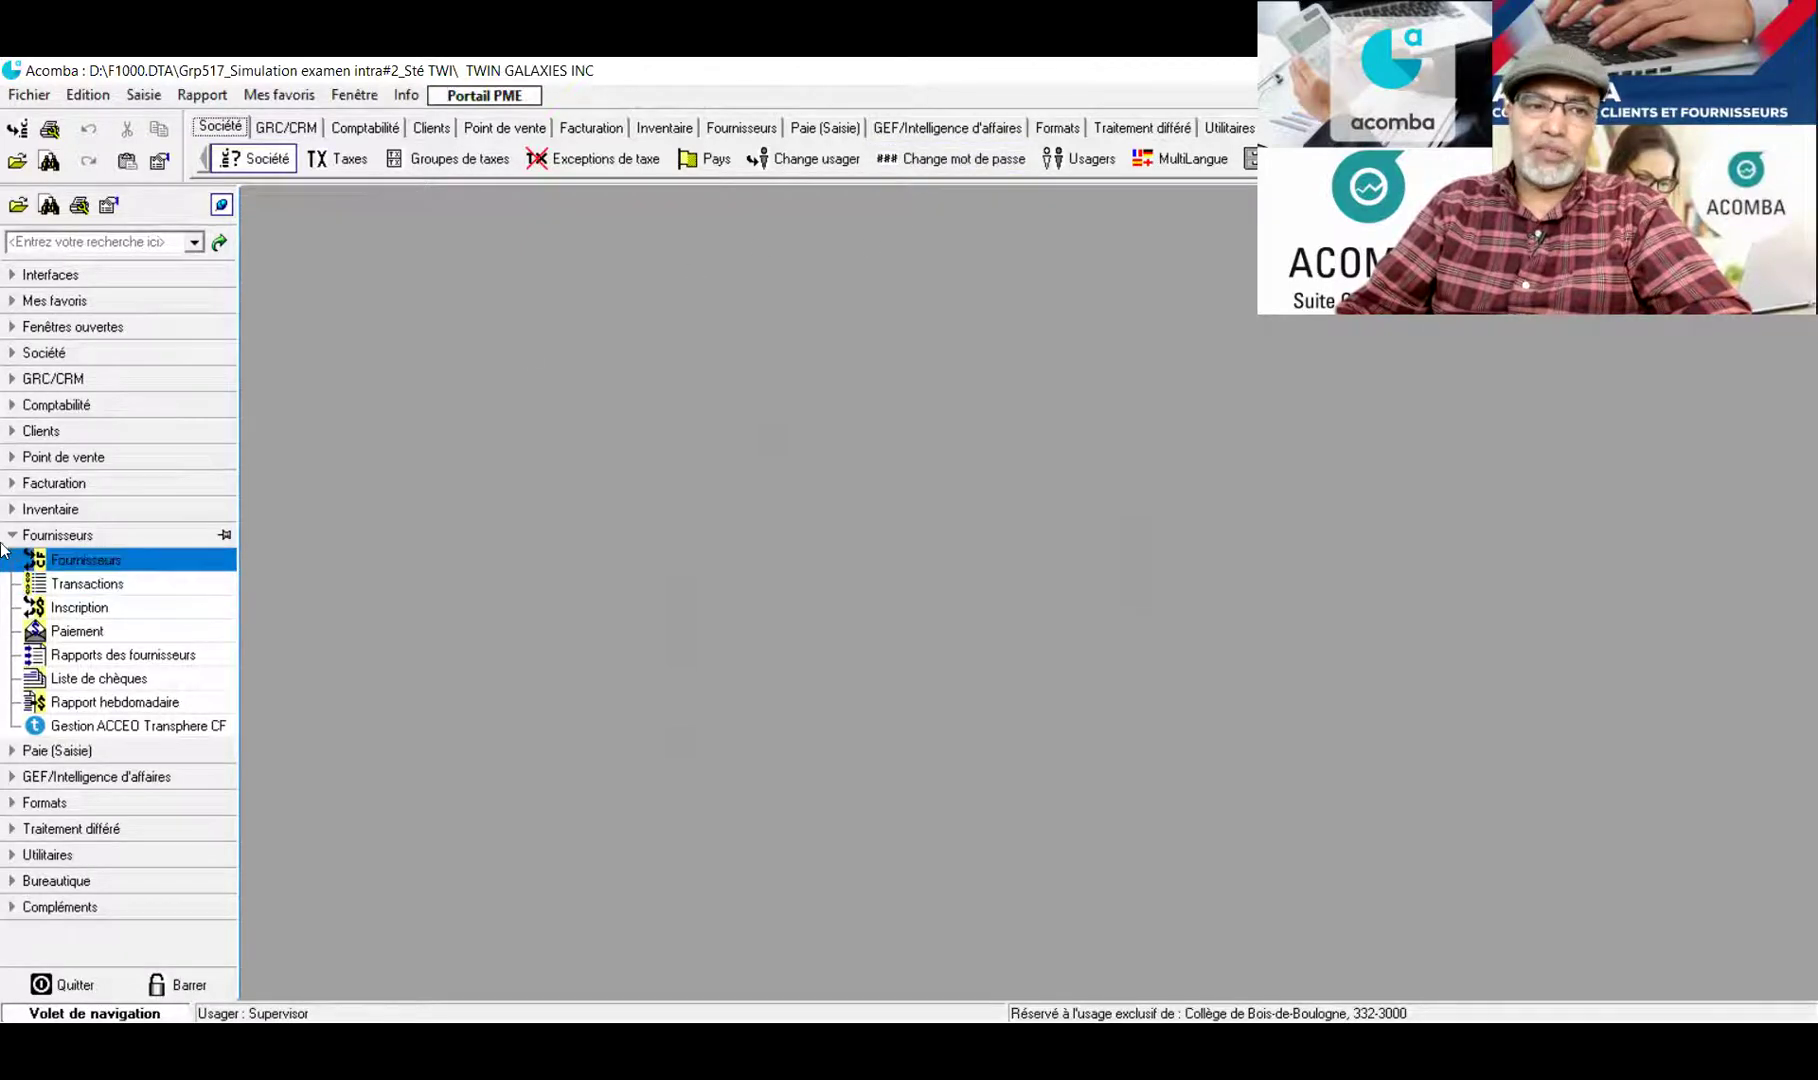
left_click(10, 537)
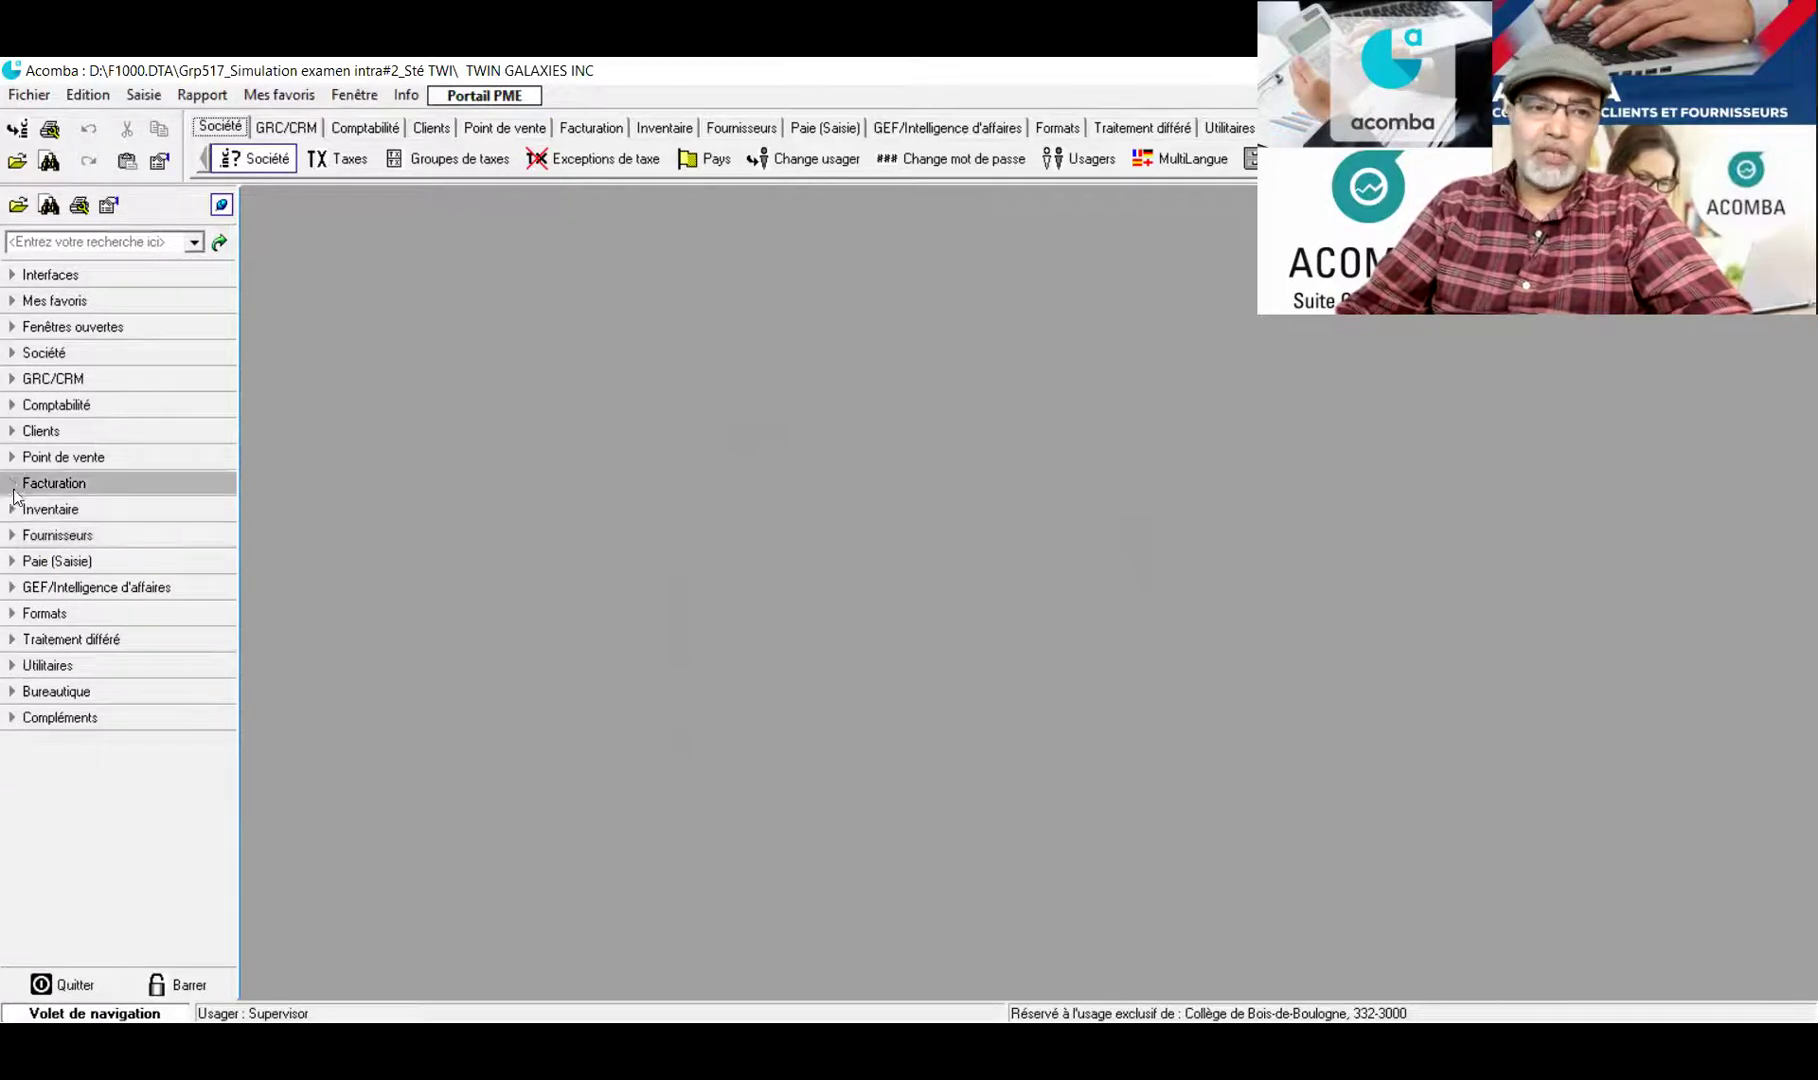
left_click(12, 432)
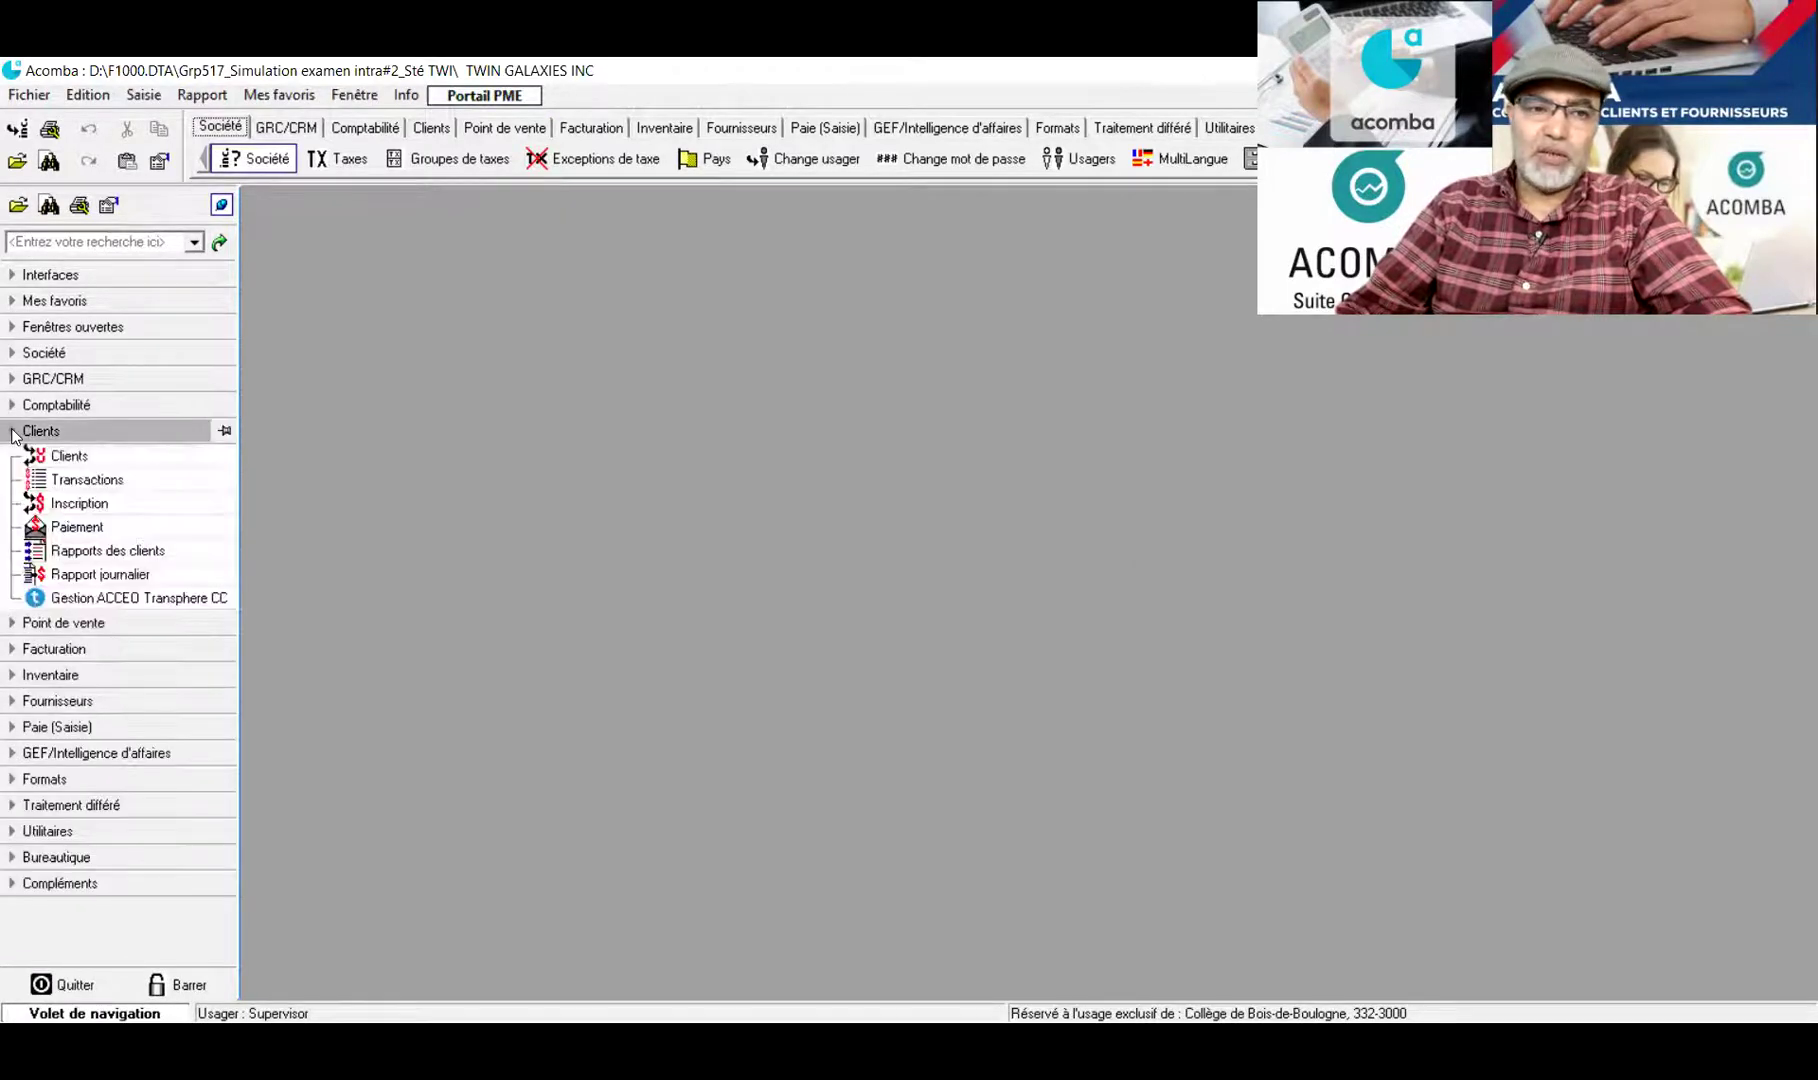
left_click(96, 580)
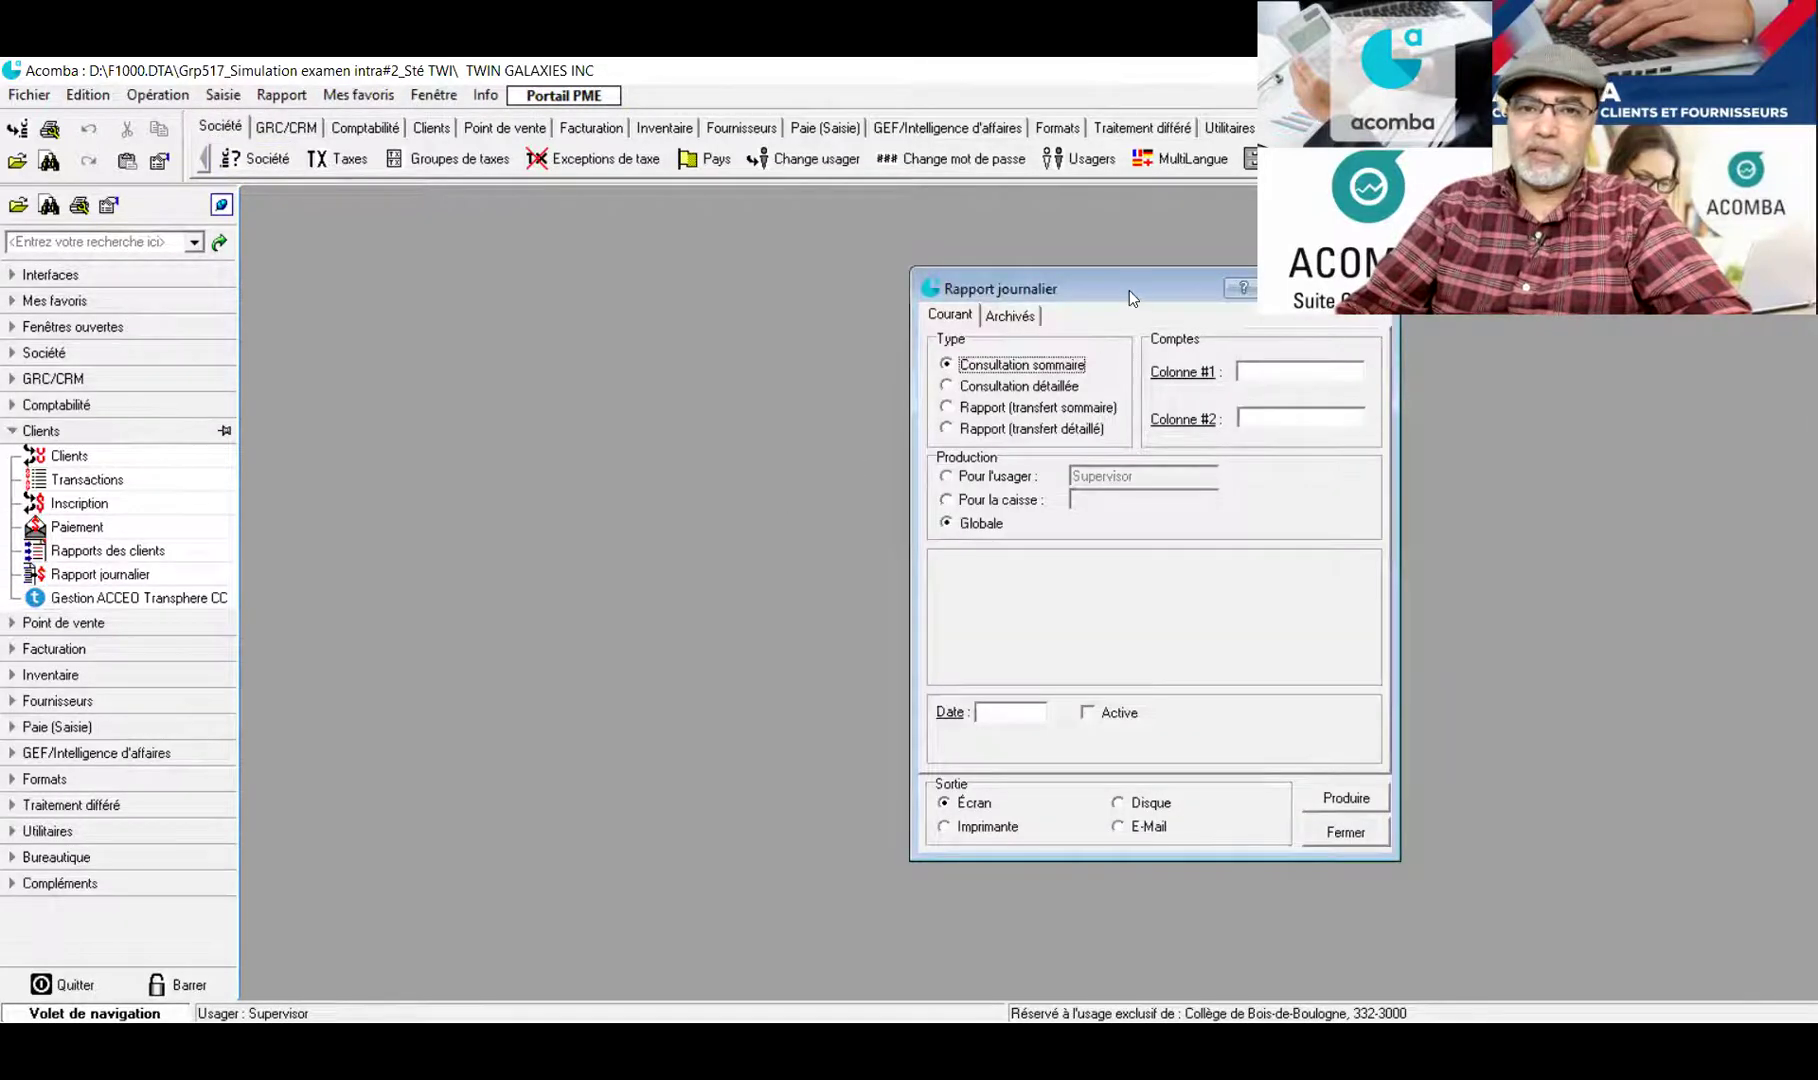
left_click_drag(1129, 290, 754, 240)
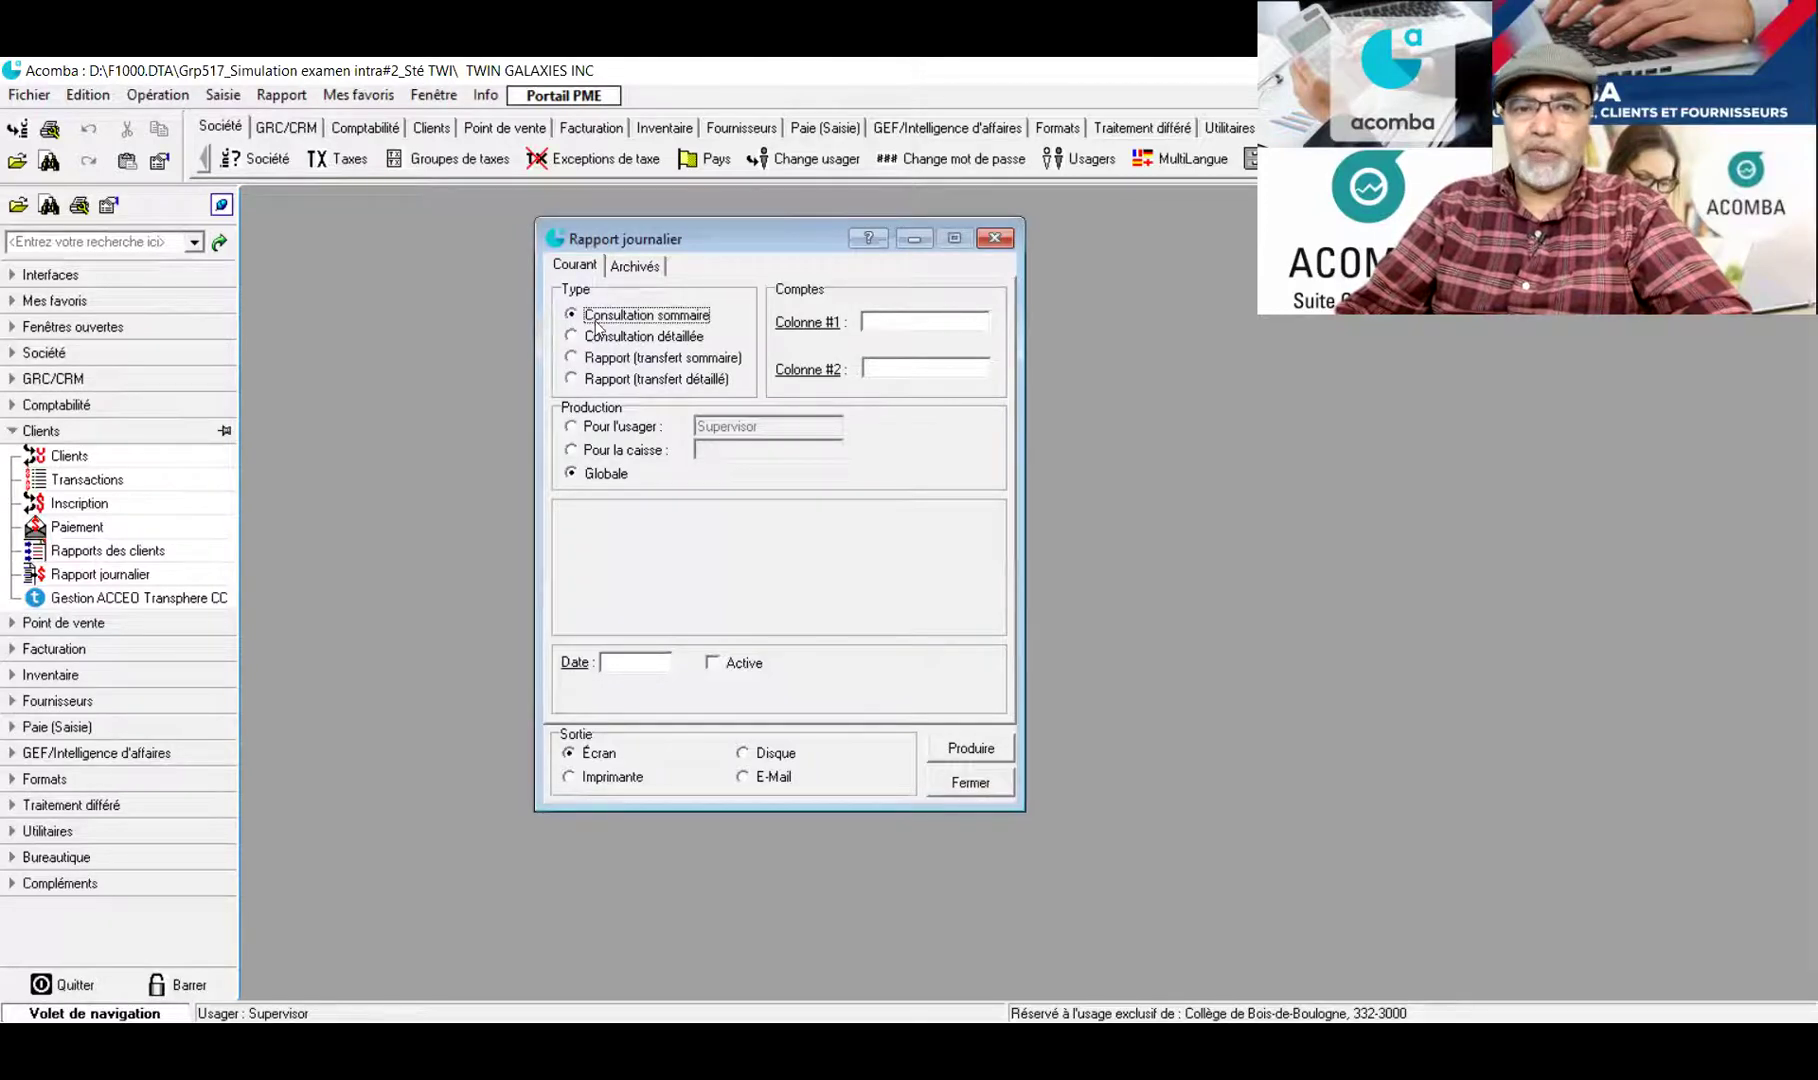
Produce the daily summary (45 360.75 sales, 44 571.70 received), close it, and reopen the daily report options
left_click(971, 749)
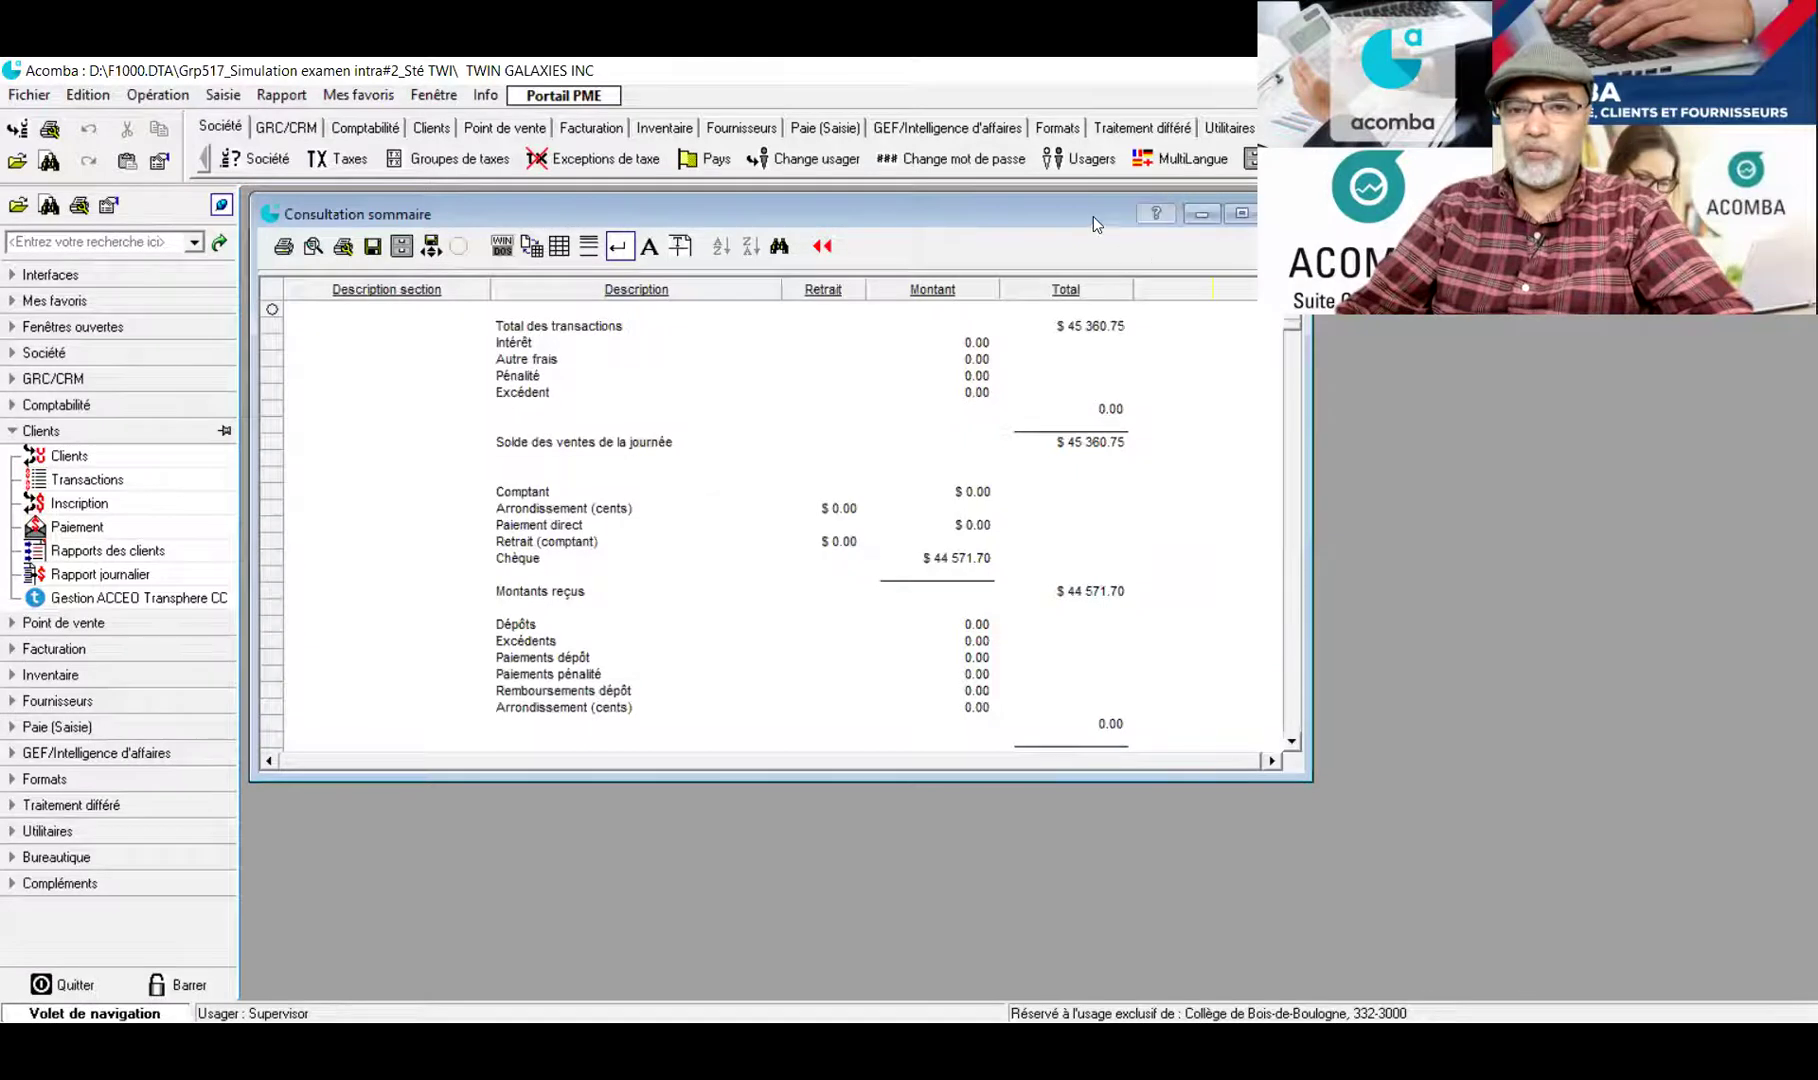
left_click(1141, 206)
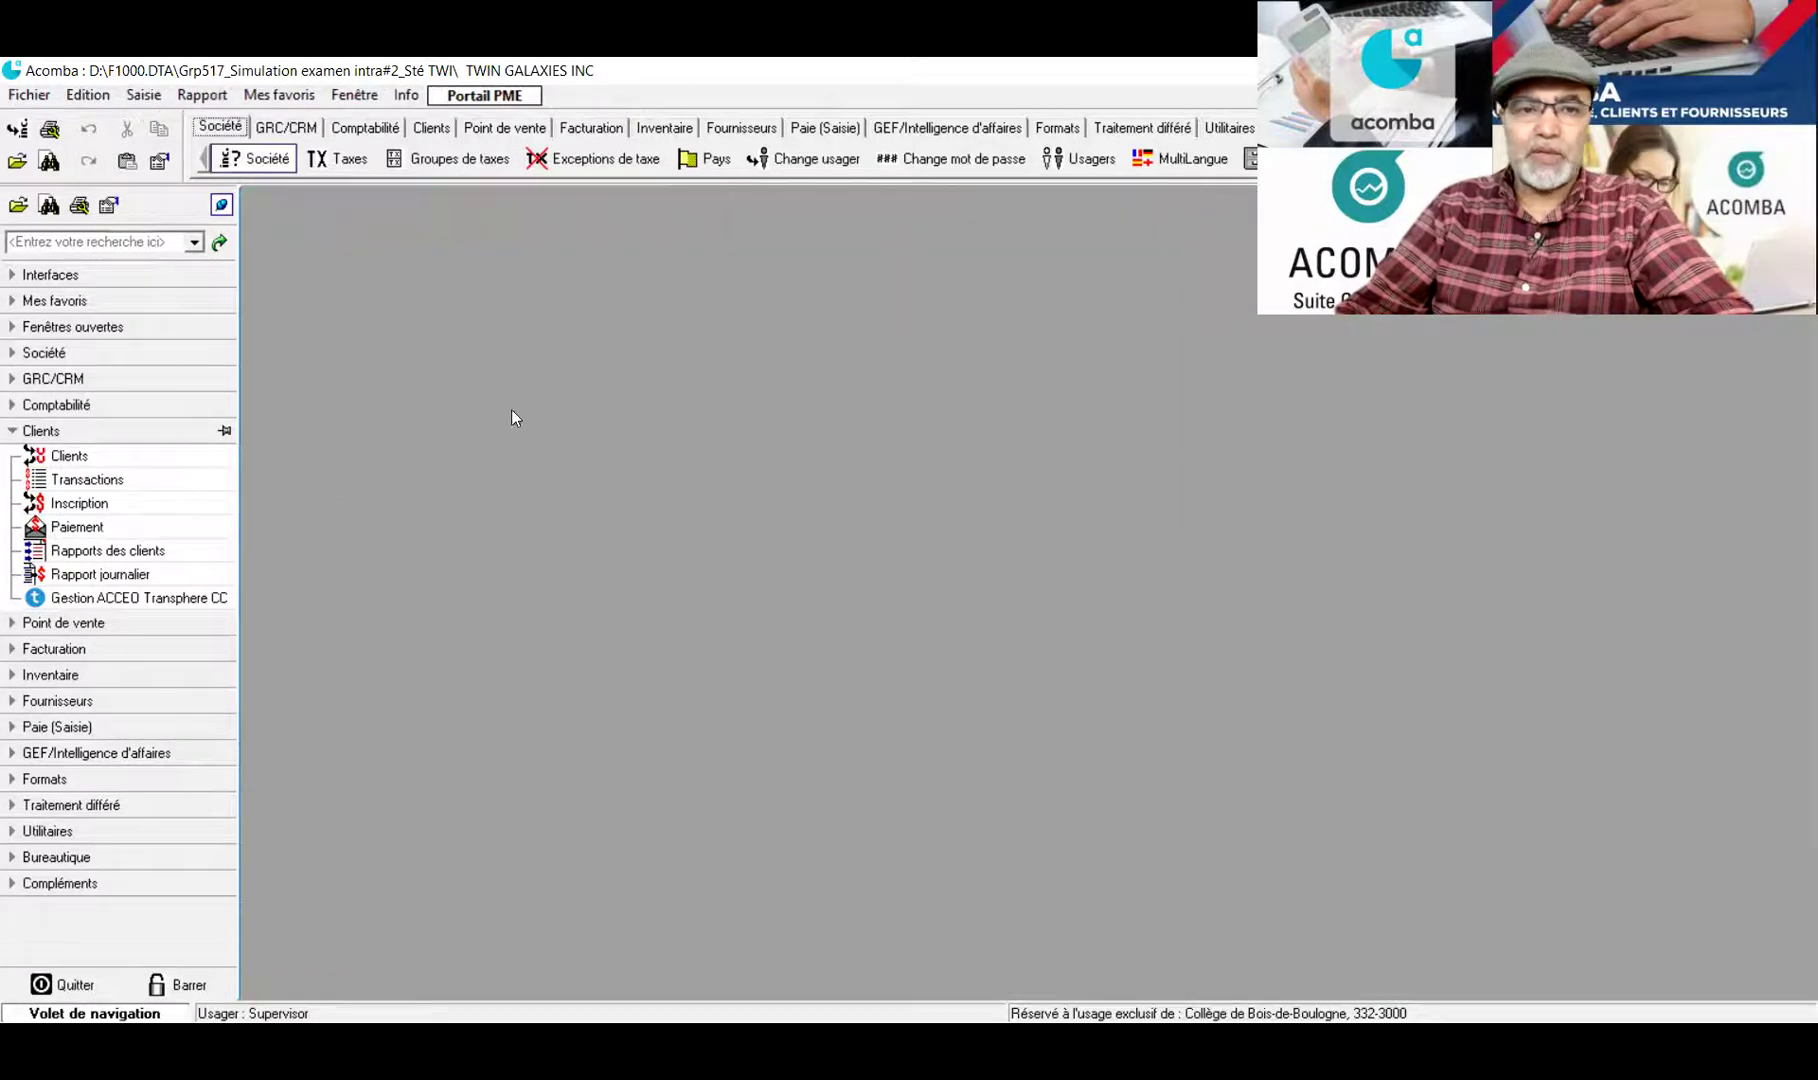
left_click(100, 575)
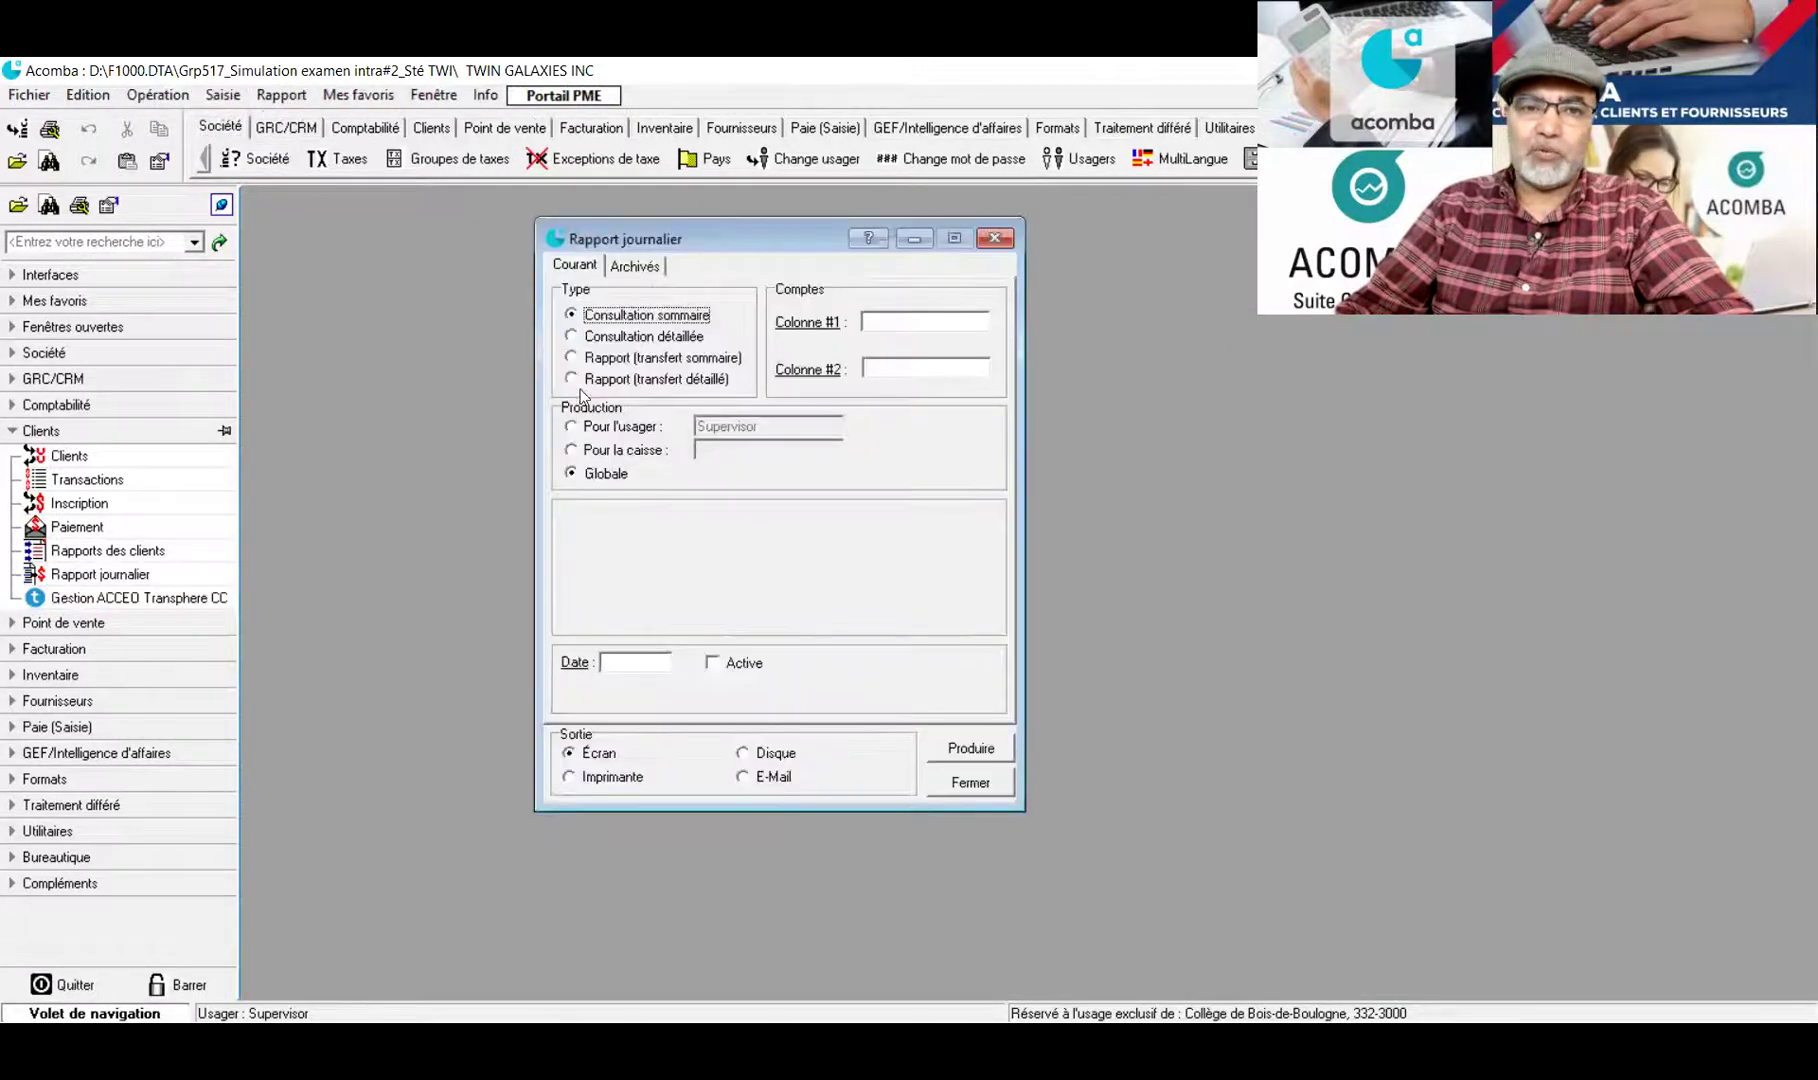
Print the detailed transfer daily report to the Foxit PhantomPDF printer
left_click(572, 380)
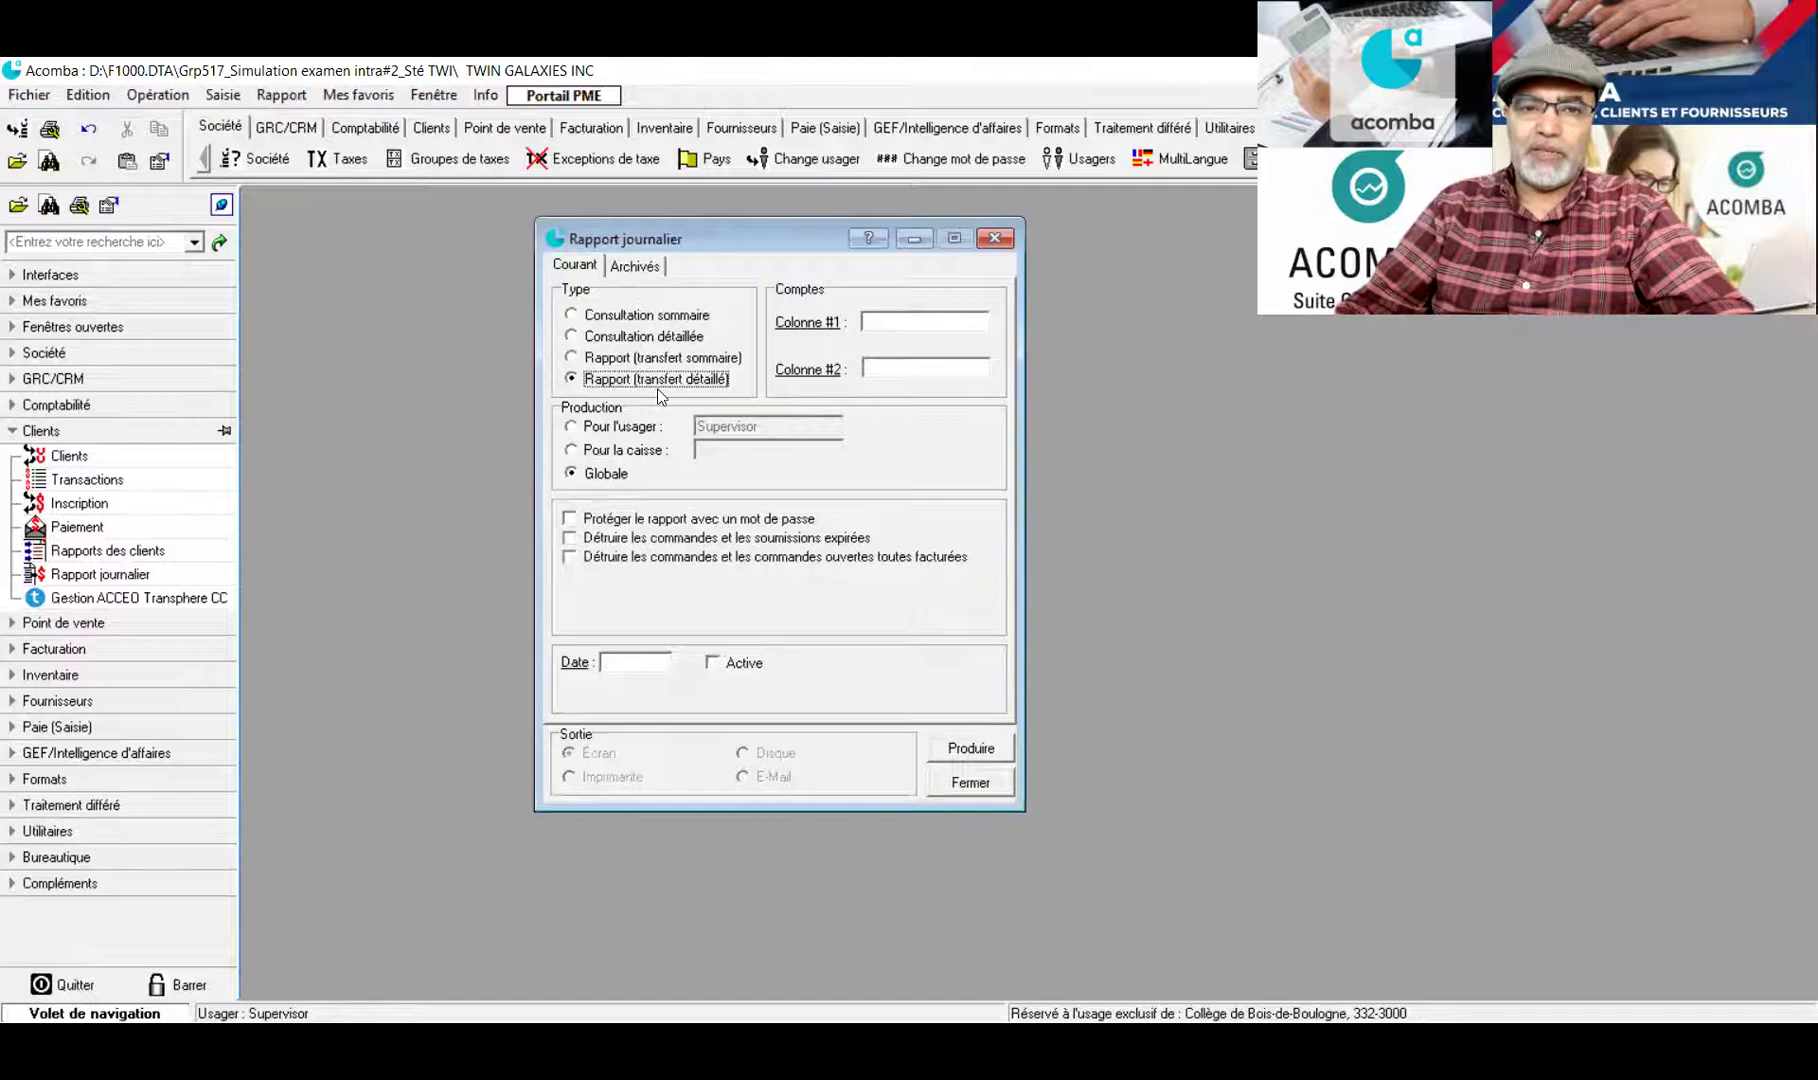
left_click(949, 750)
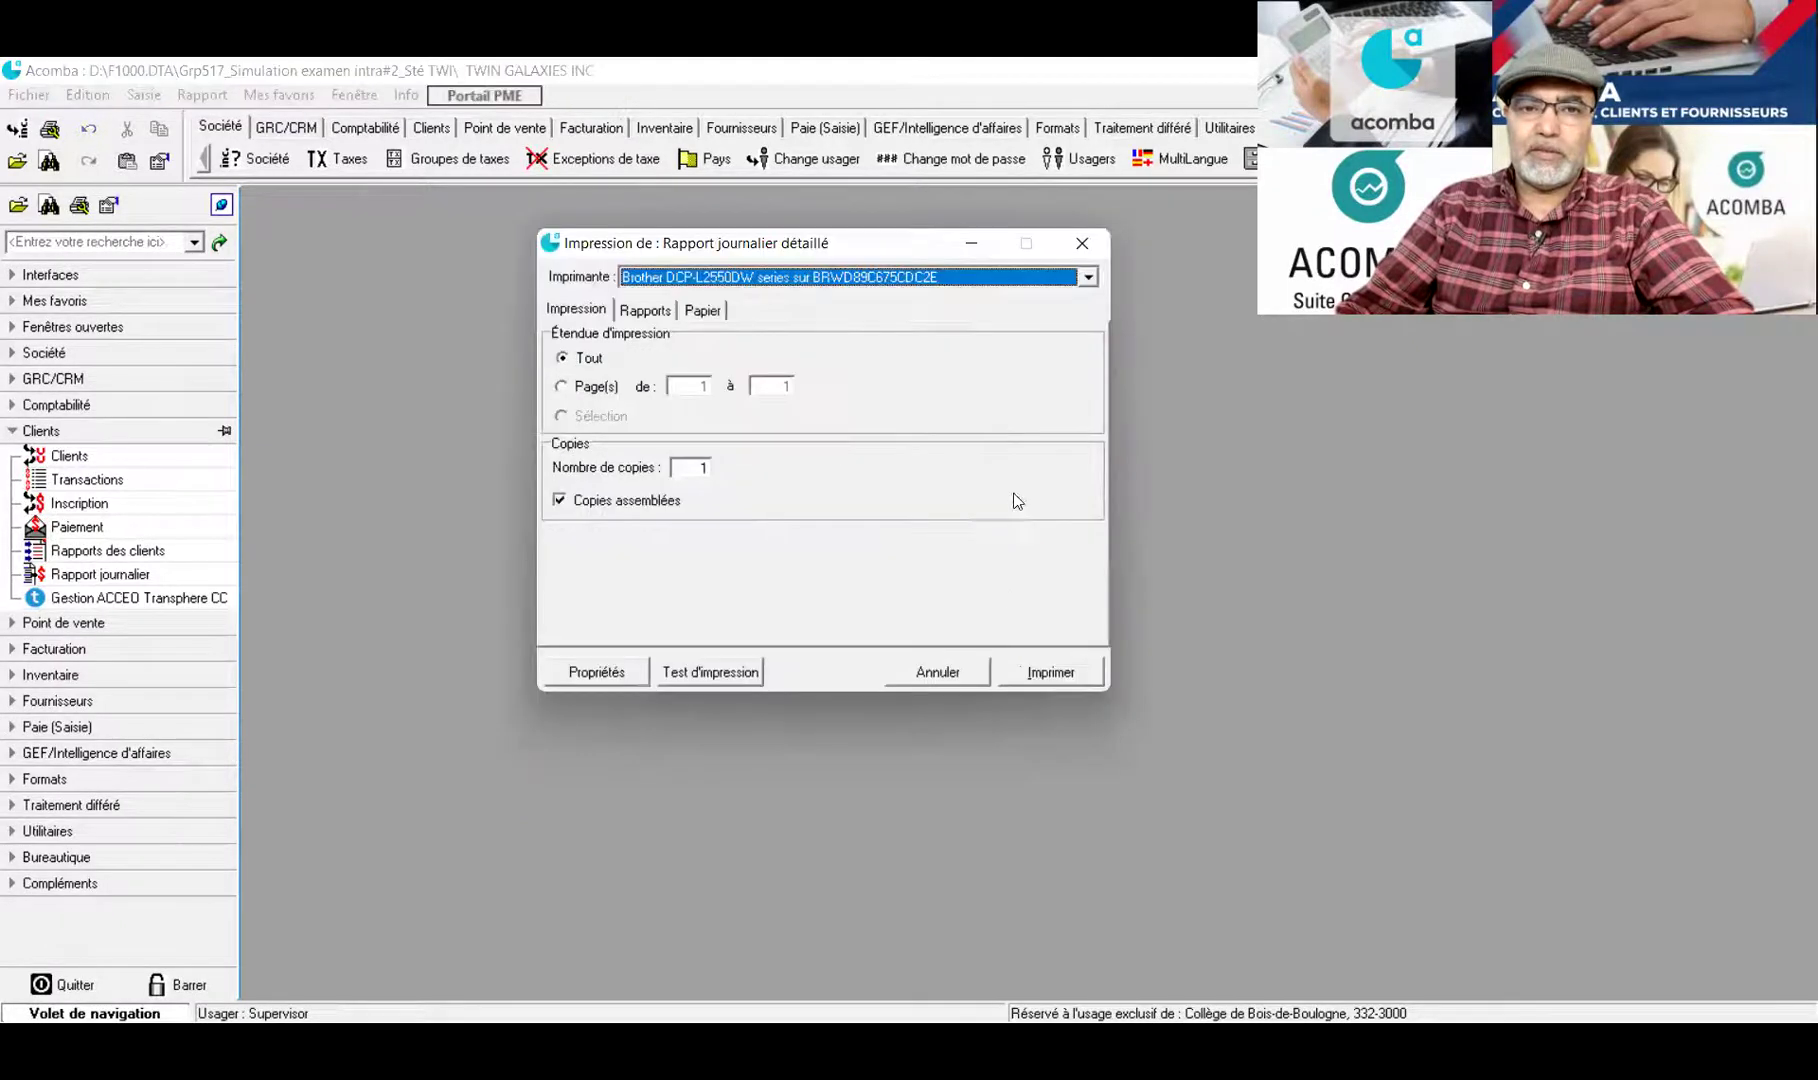
left_click(1087, 278)
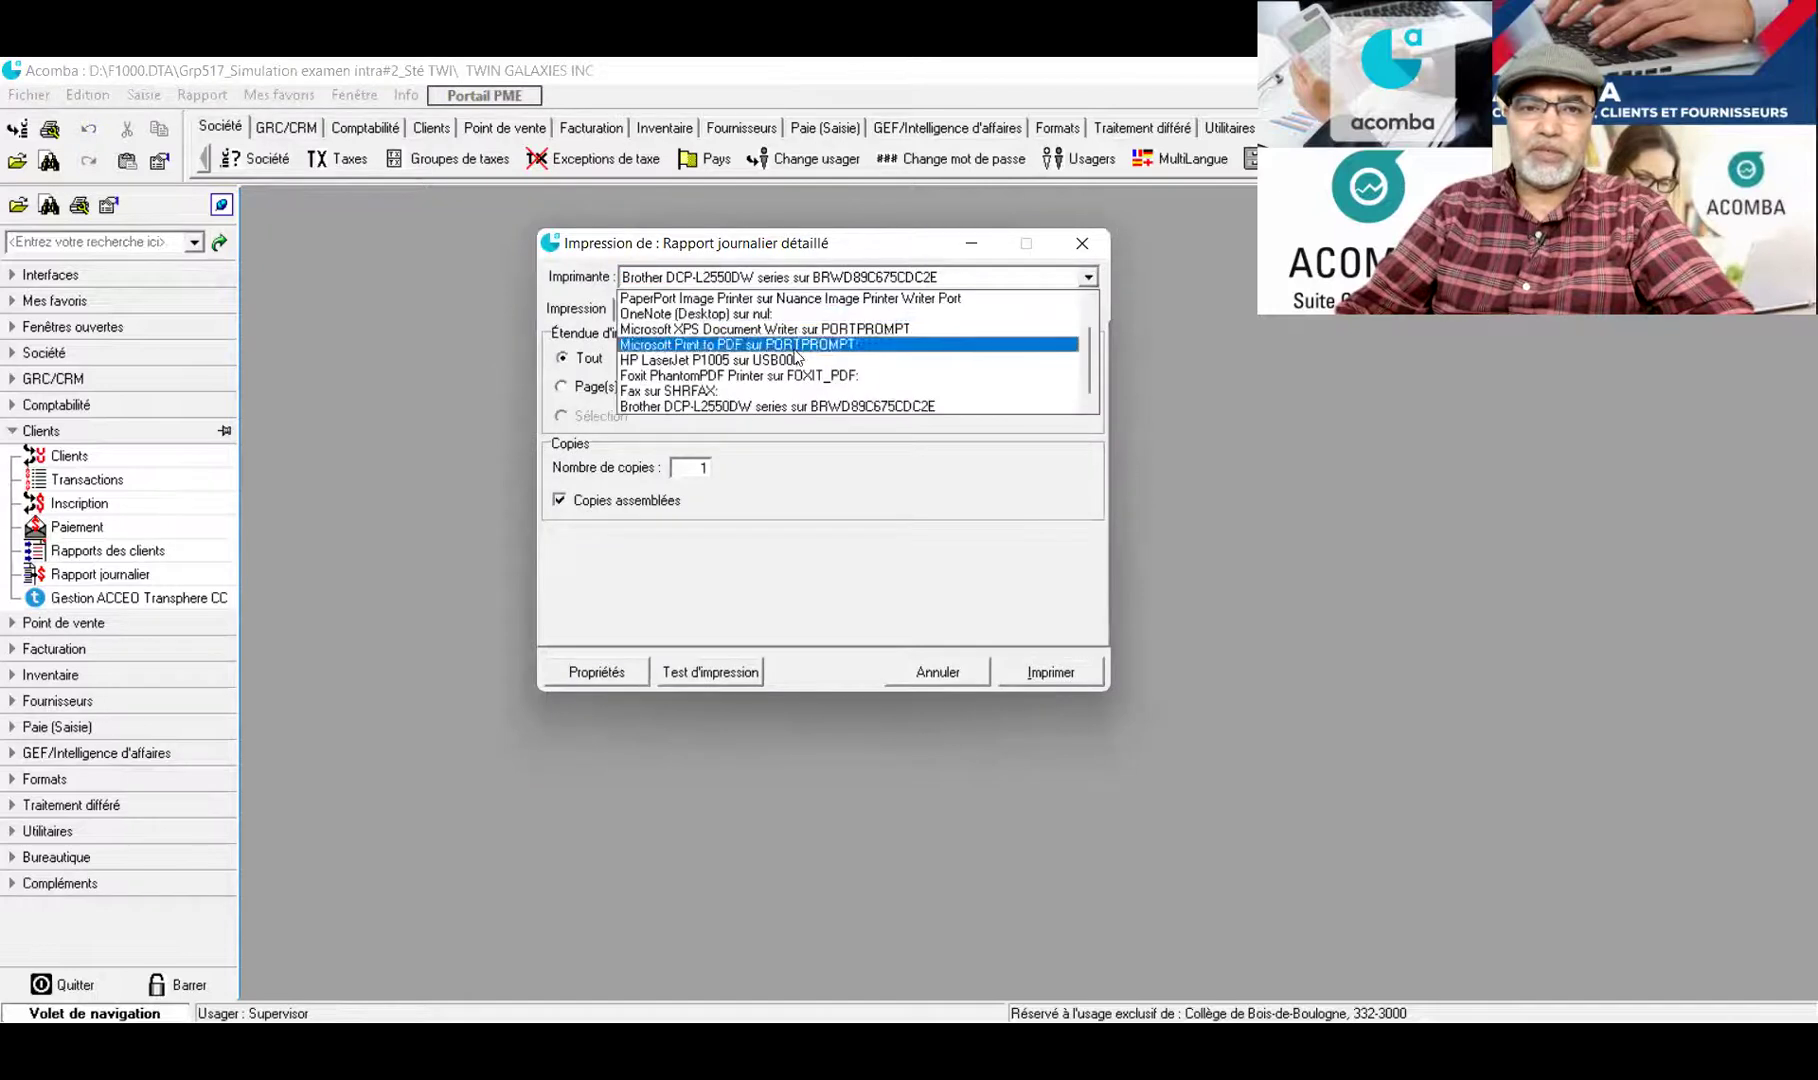
left_click(756, 378)
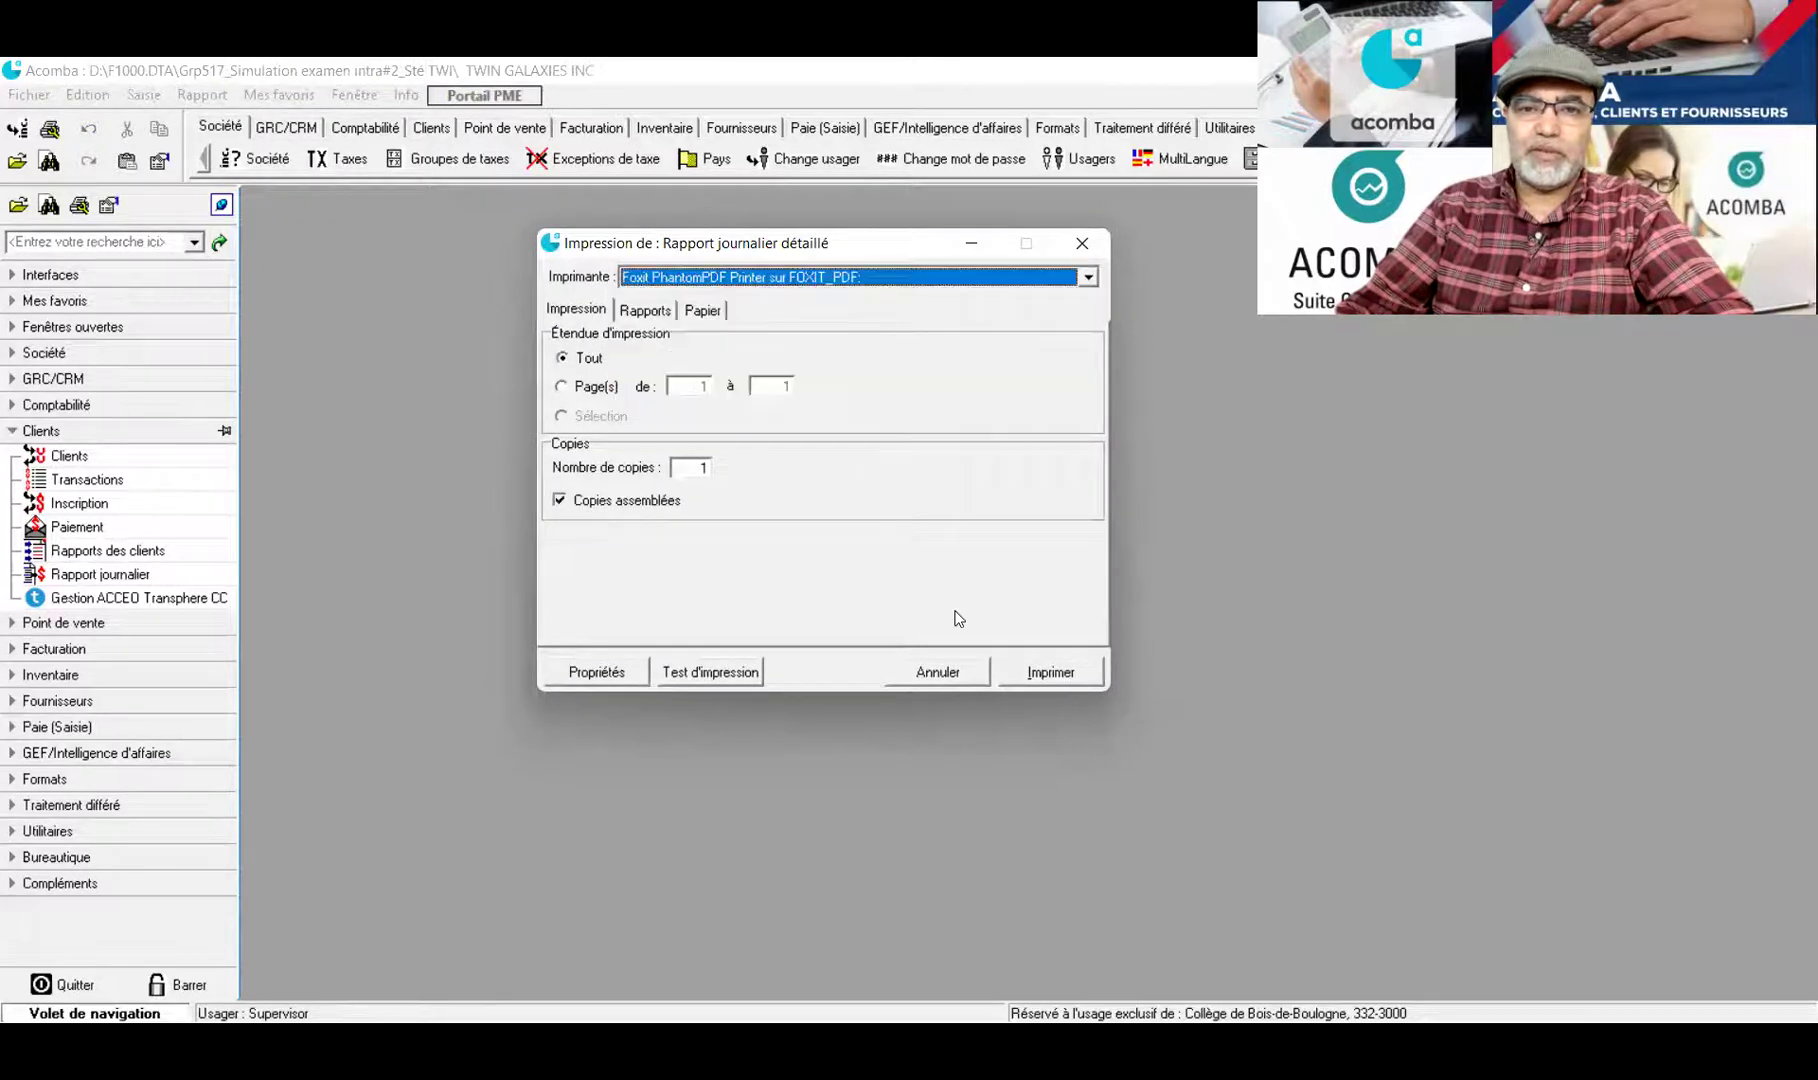
left_click(1035, 677)
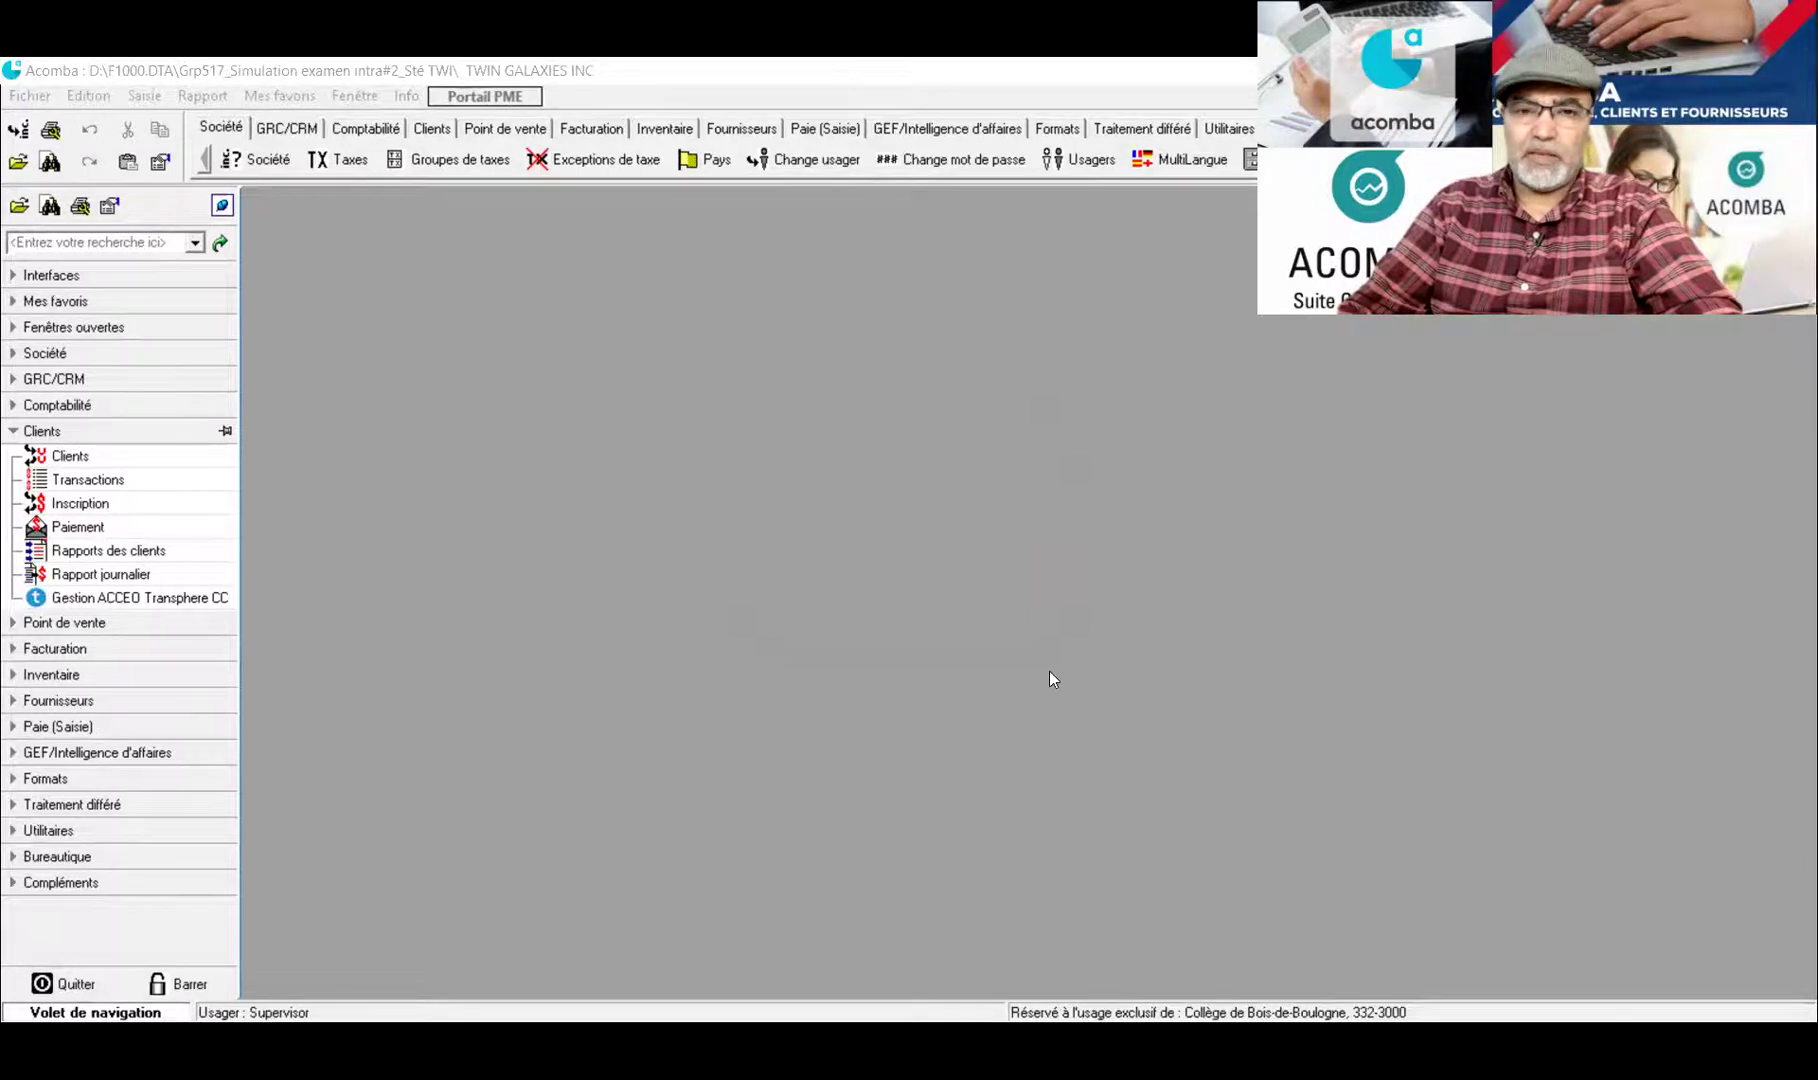
Confirm the transfer and post the daily entries into the current accounting period
left_click(976, 655)
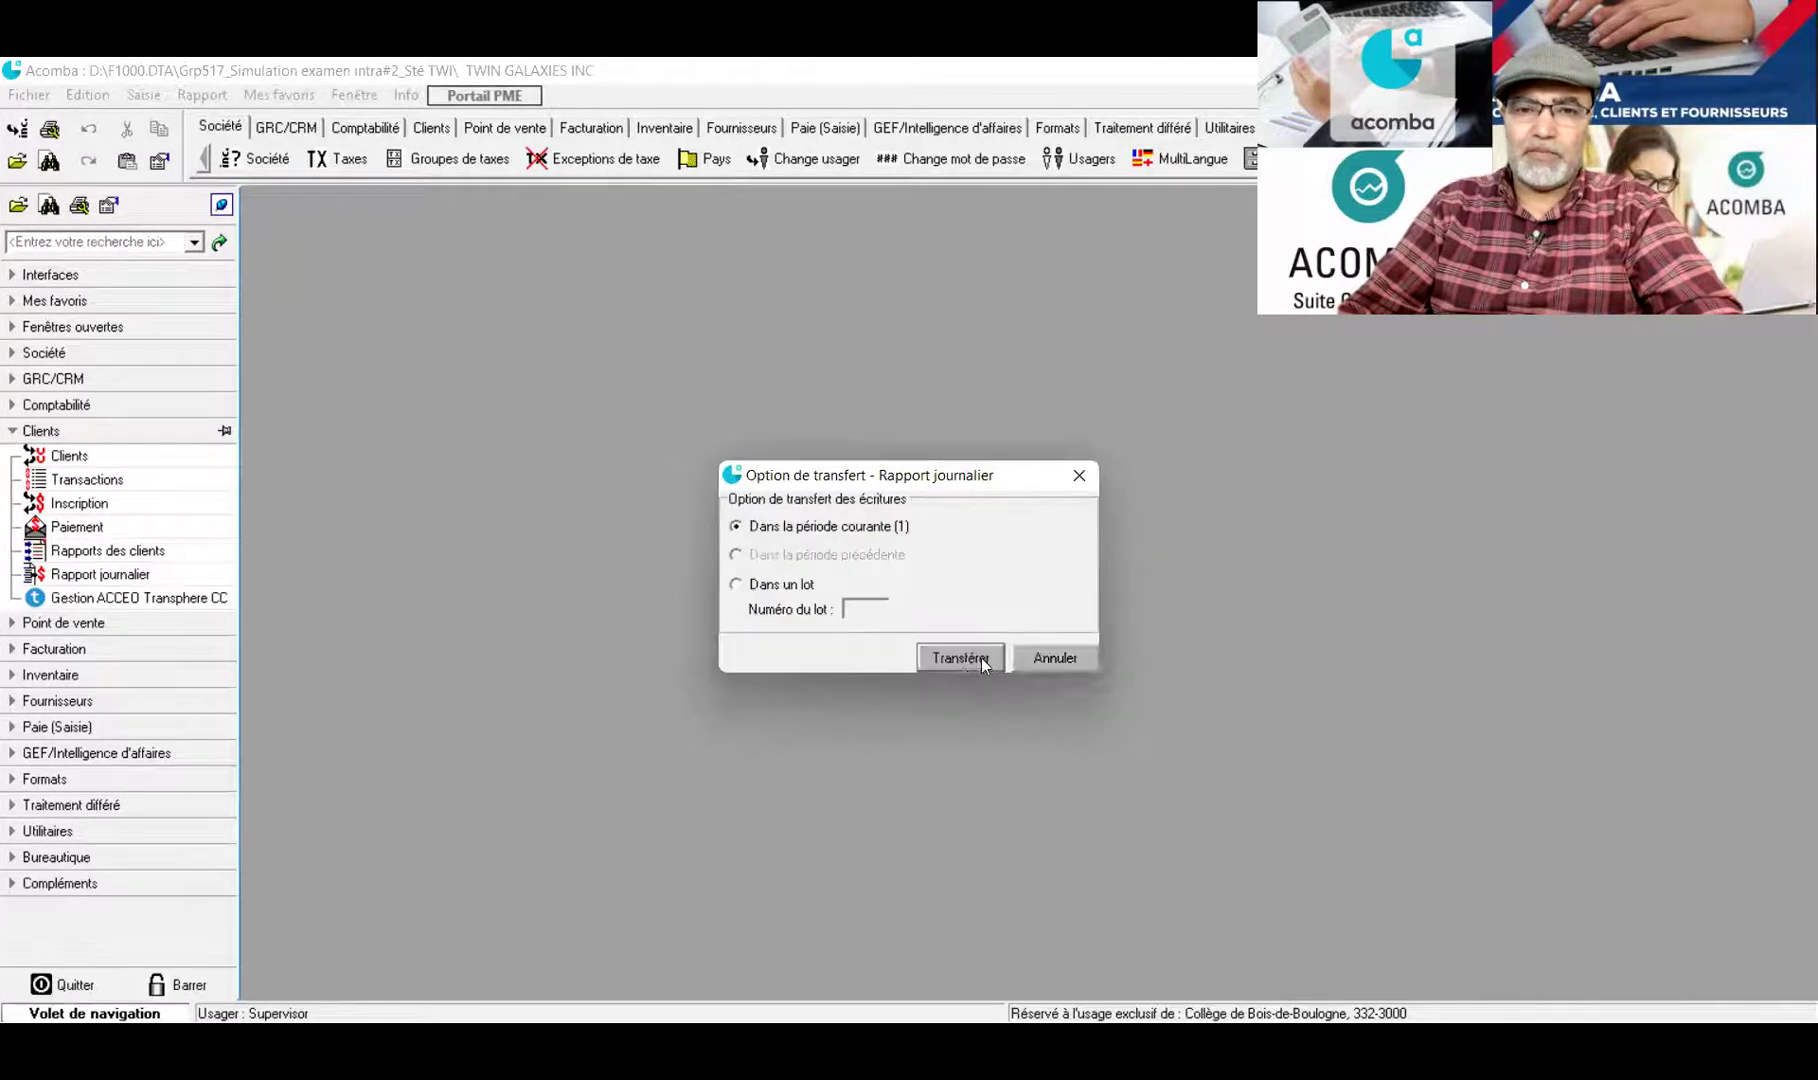
left_click(960, 657)
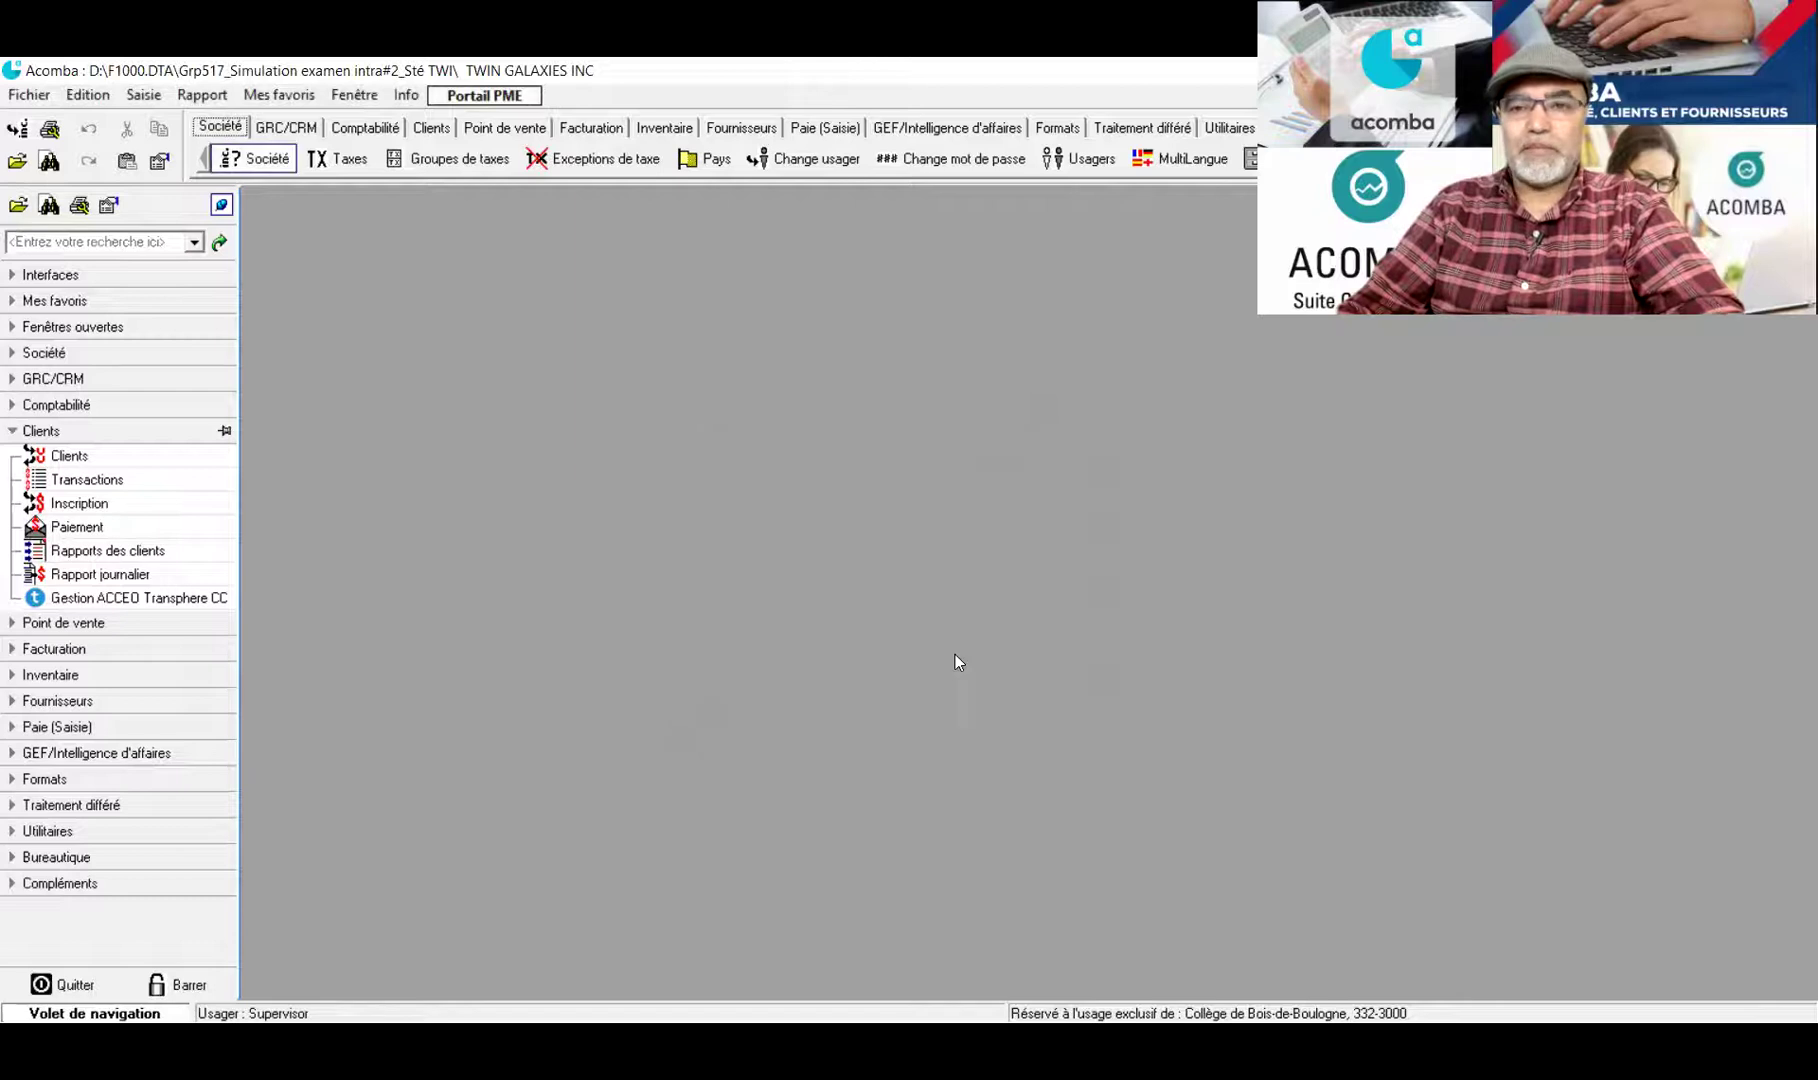
left_click(7, 452)
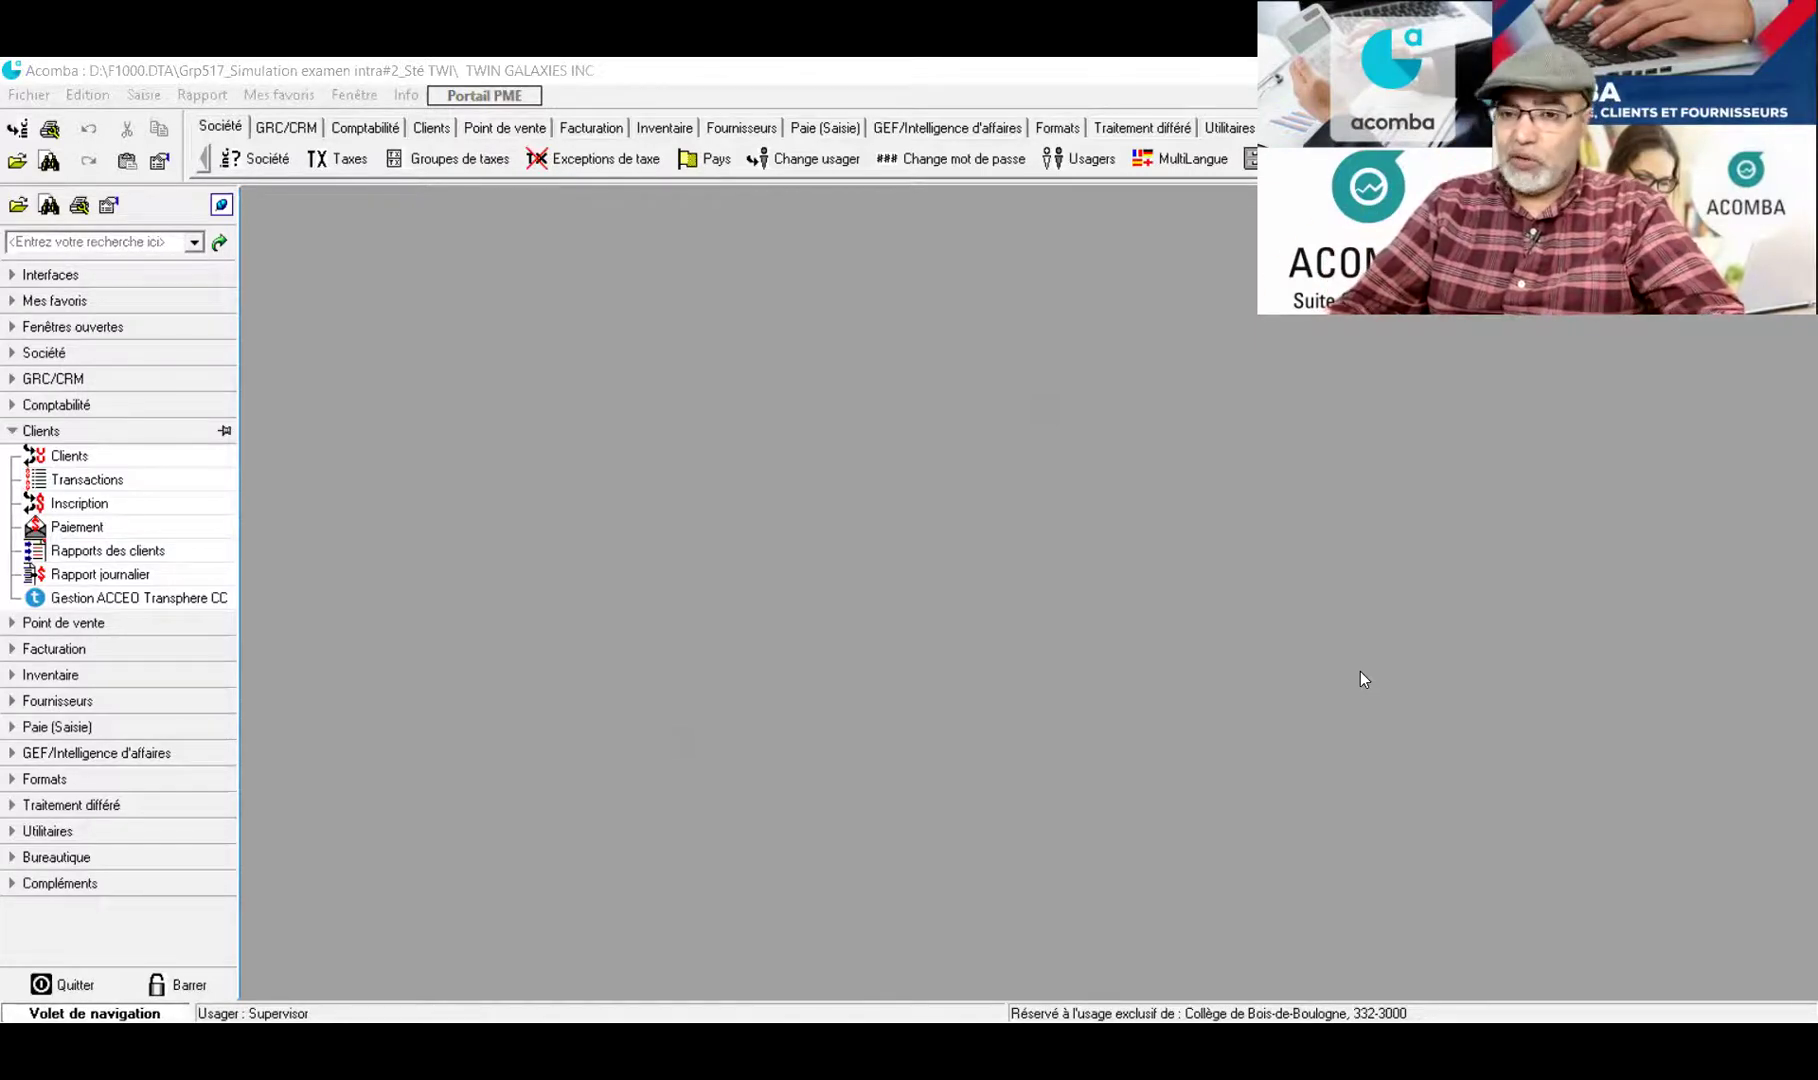
Inspect KIDS WORLD INC. cheque 11 and its 37 065.18 supplier-accounts debit, then close it
left_click(6, 406)
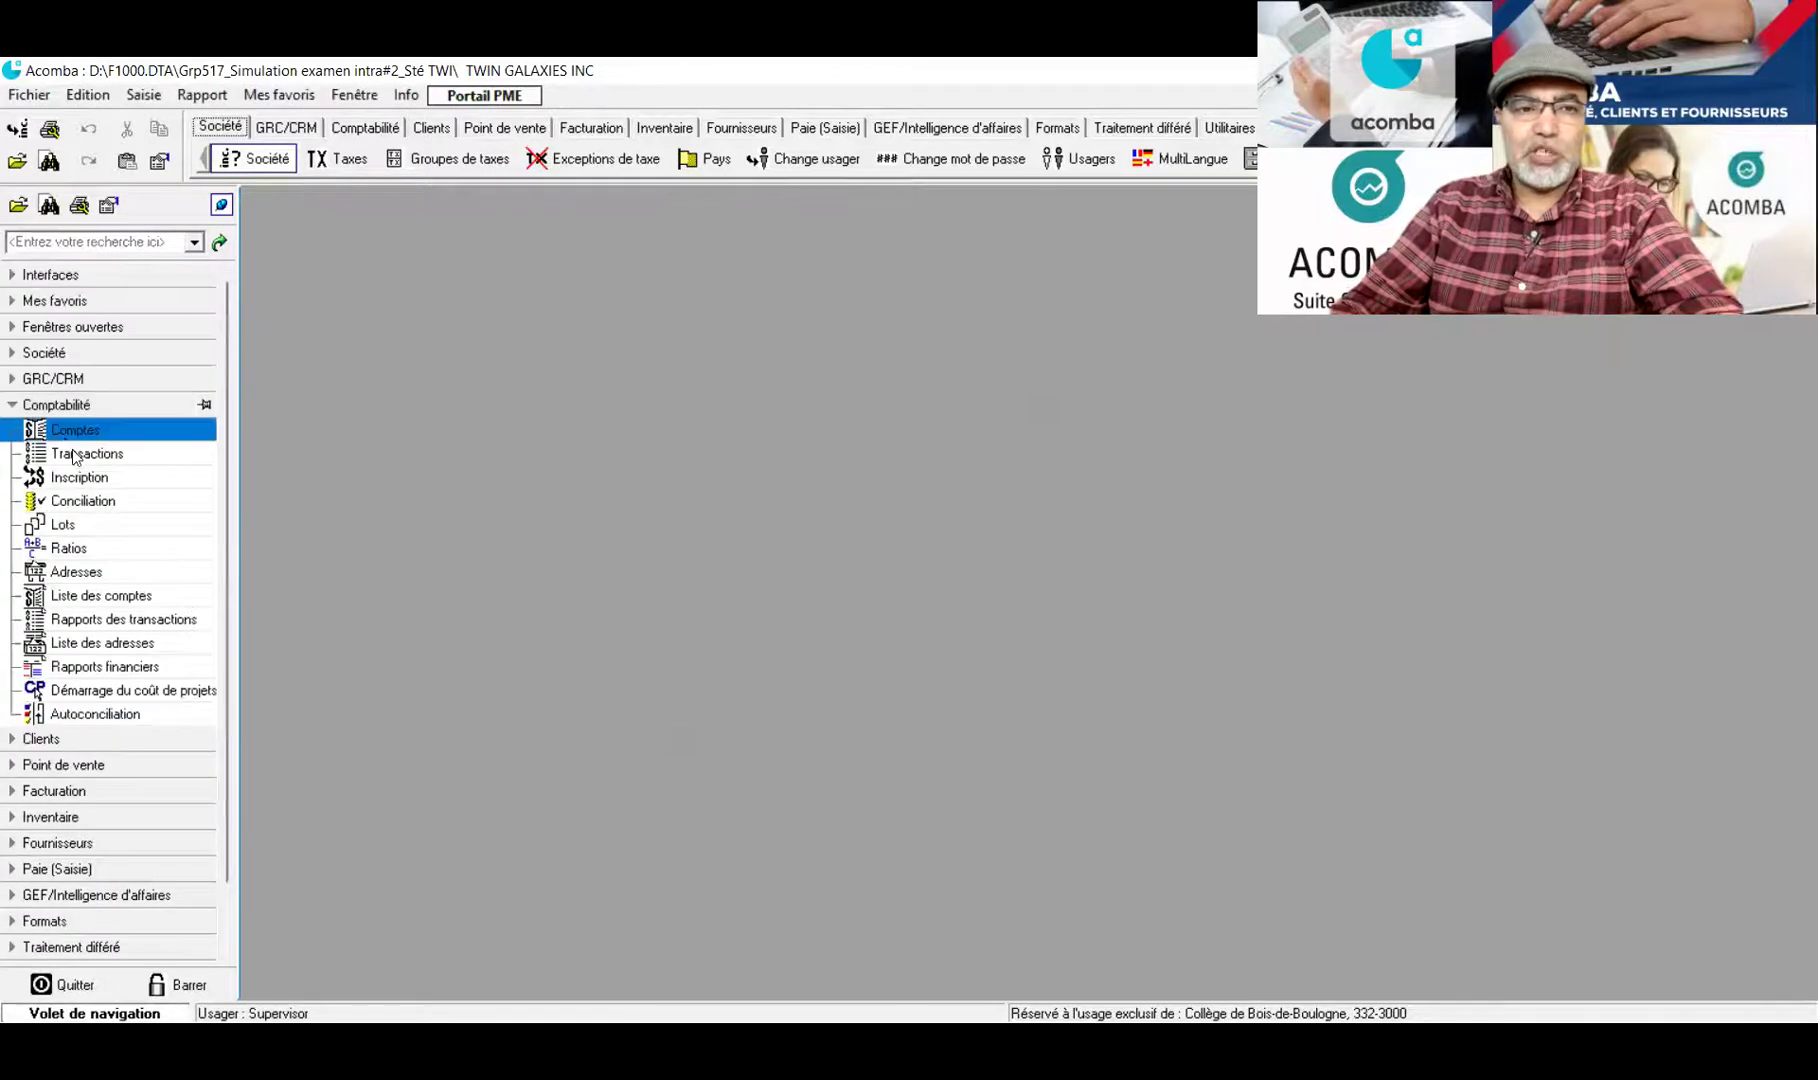
left_click(77, 457)
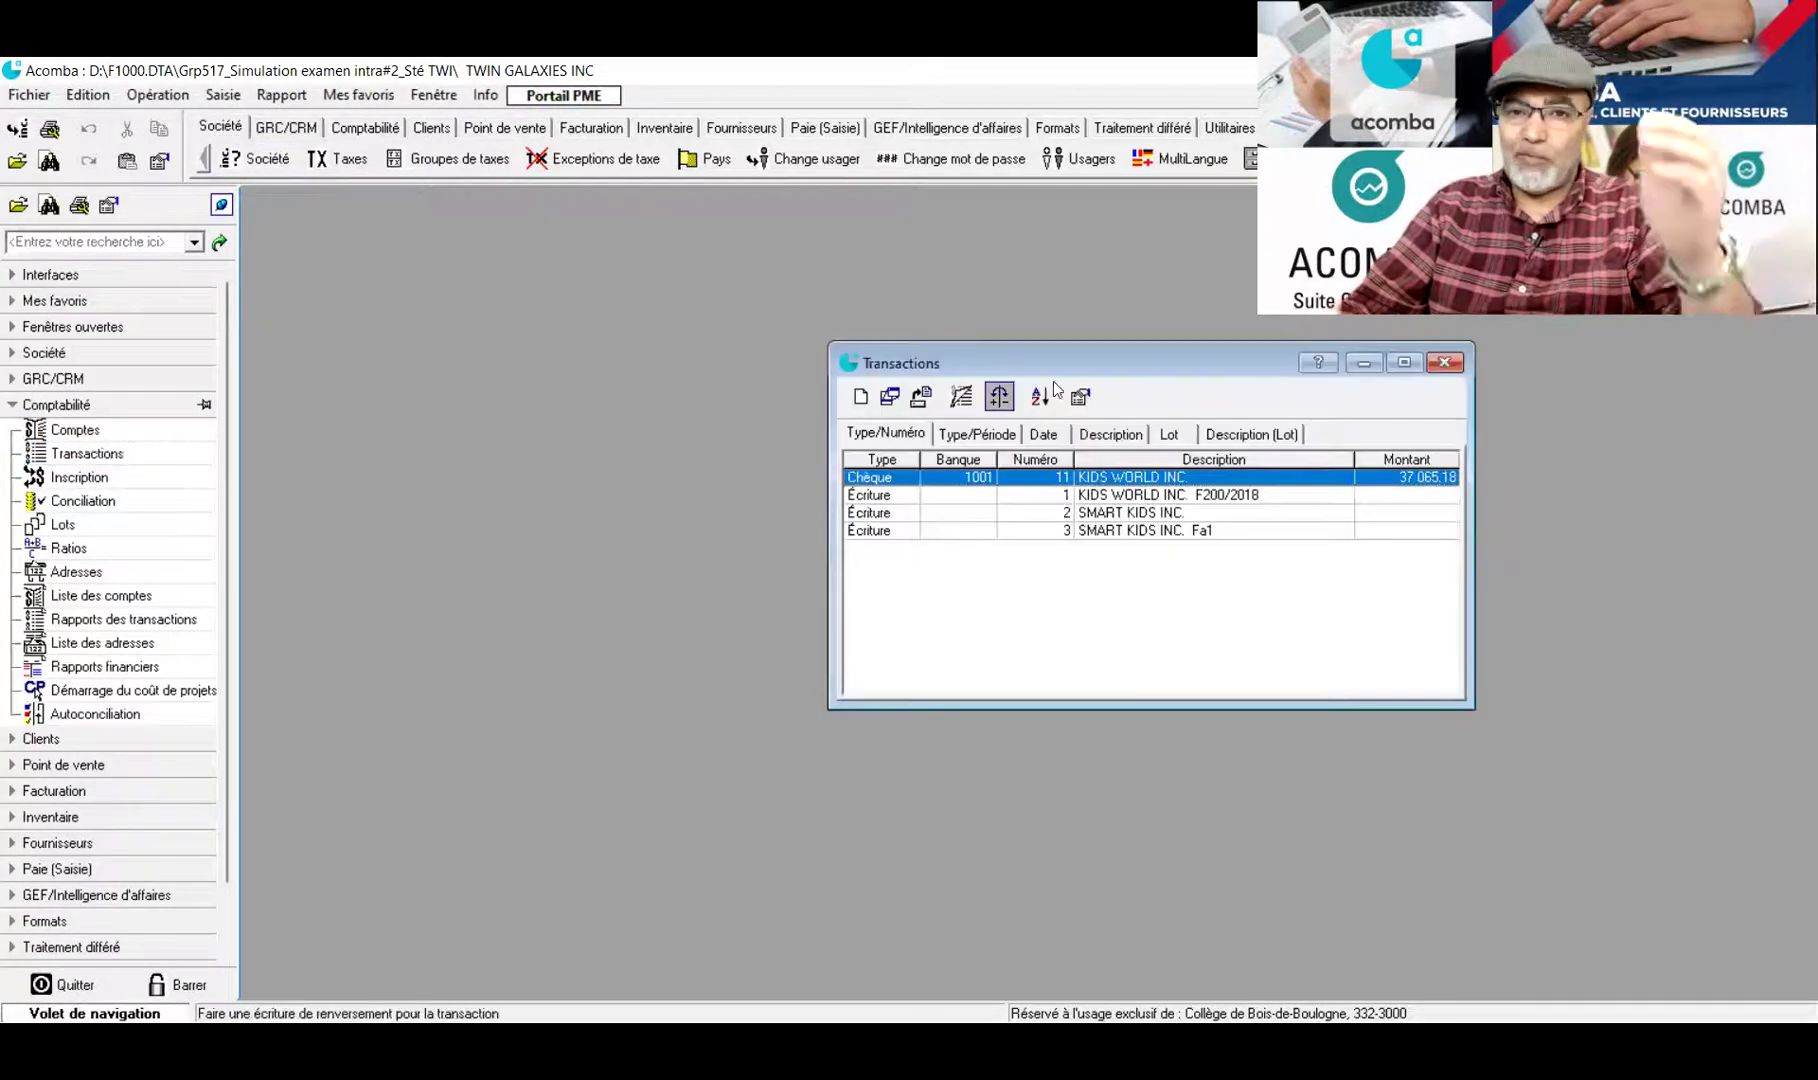
left_click_drag(1087, 372, 621, 279)
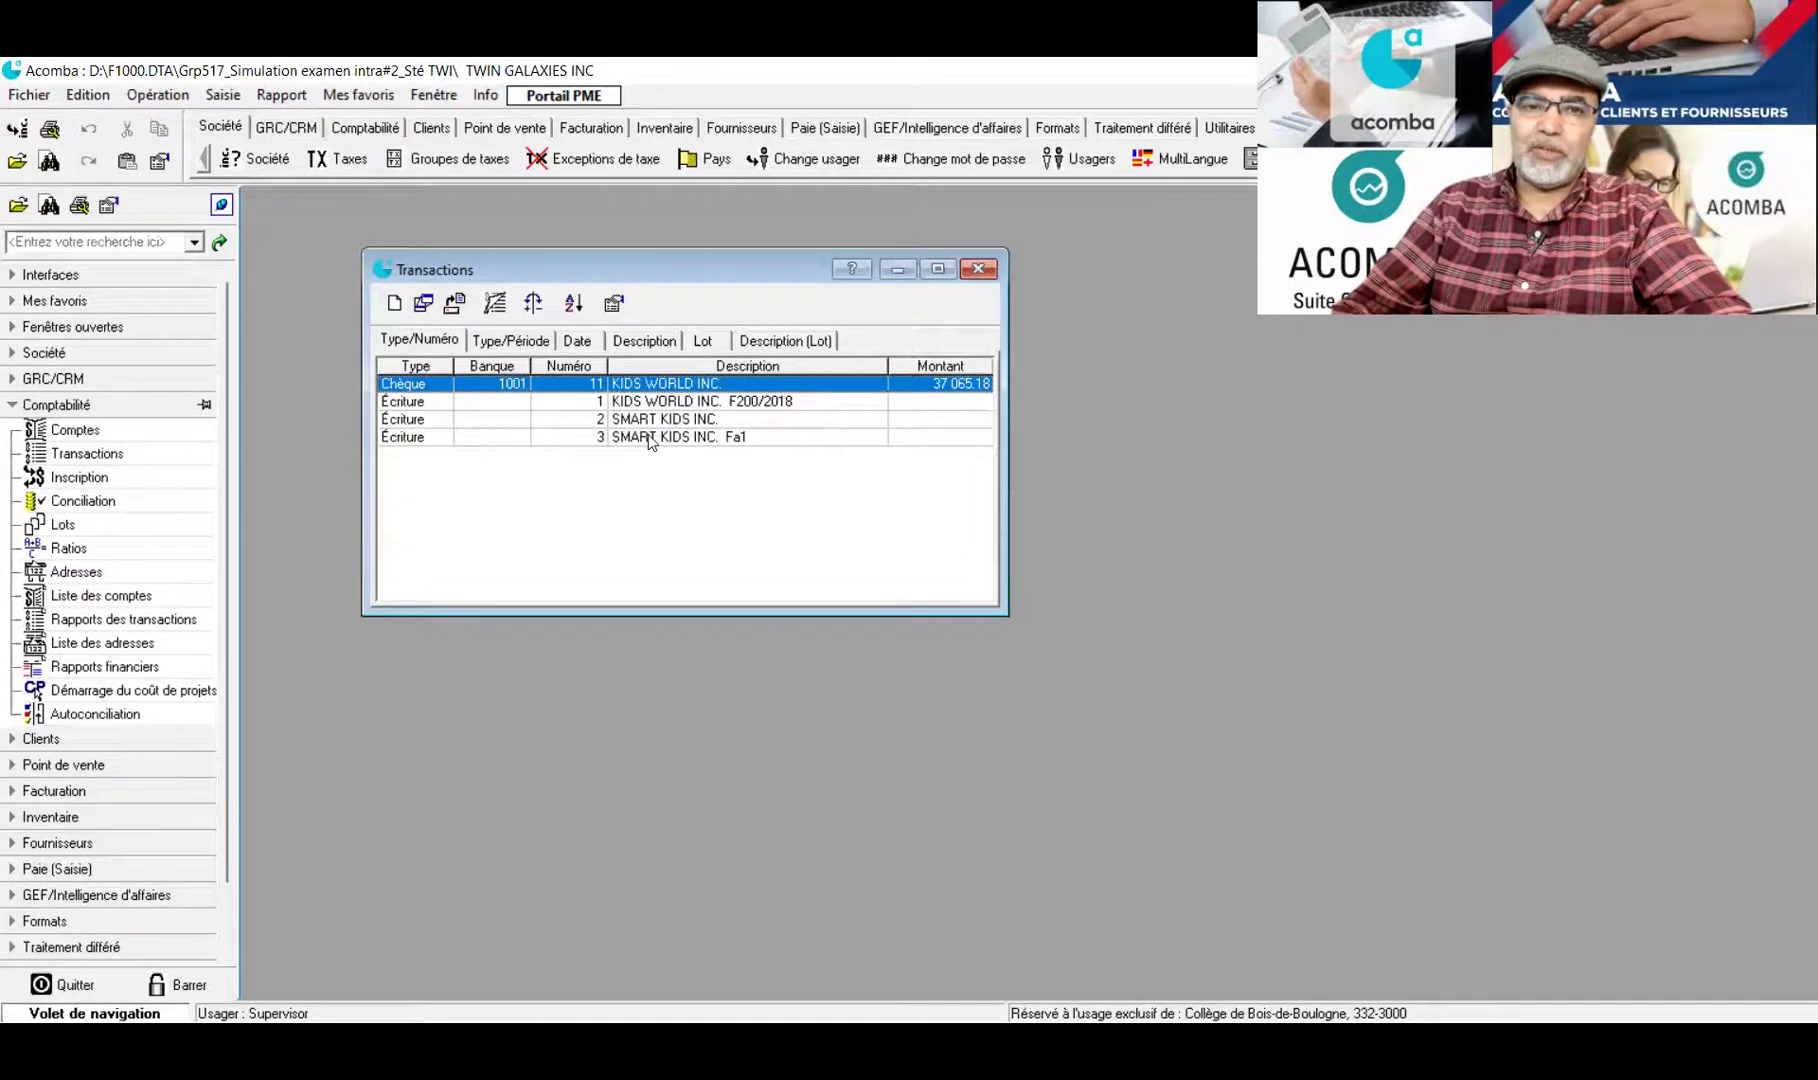
left_click(646, 437)
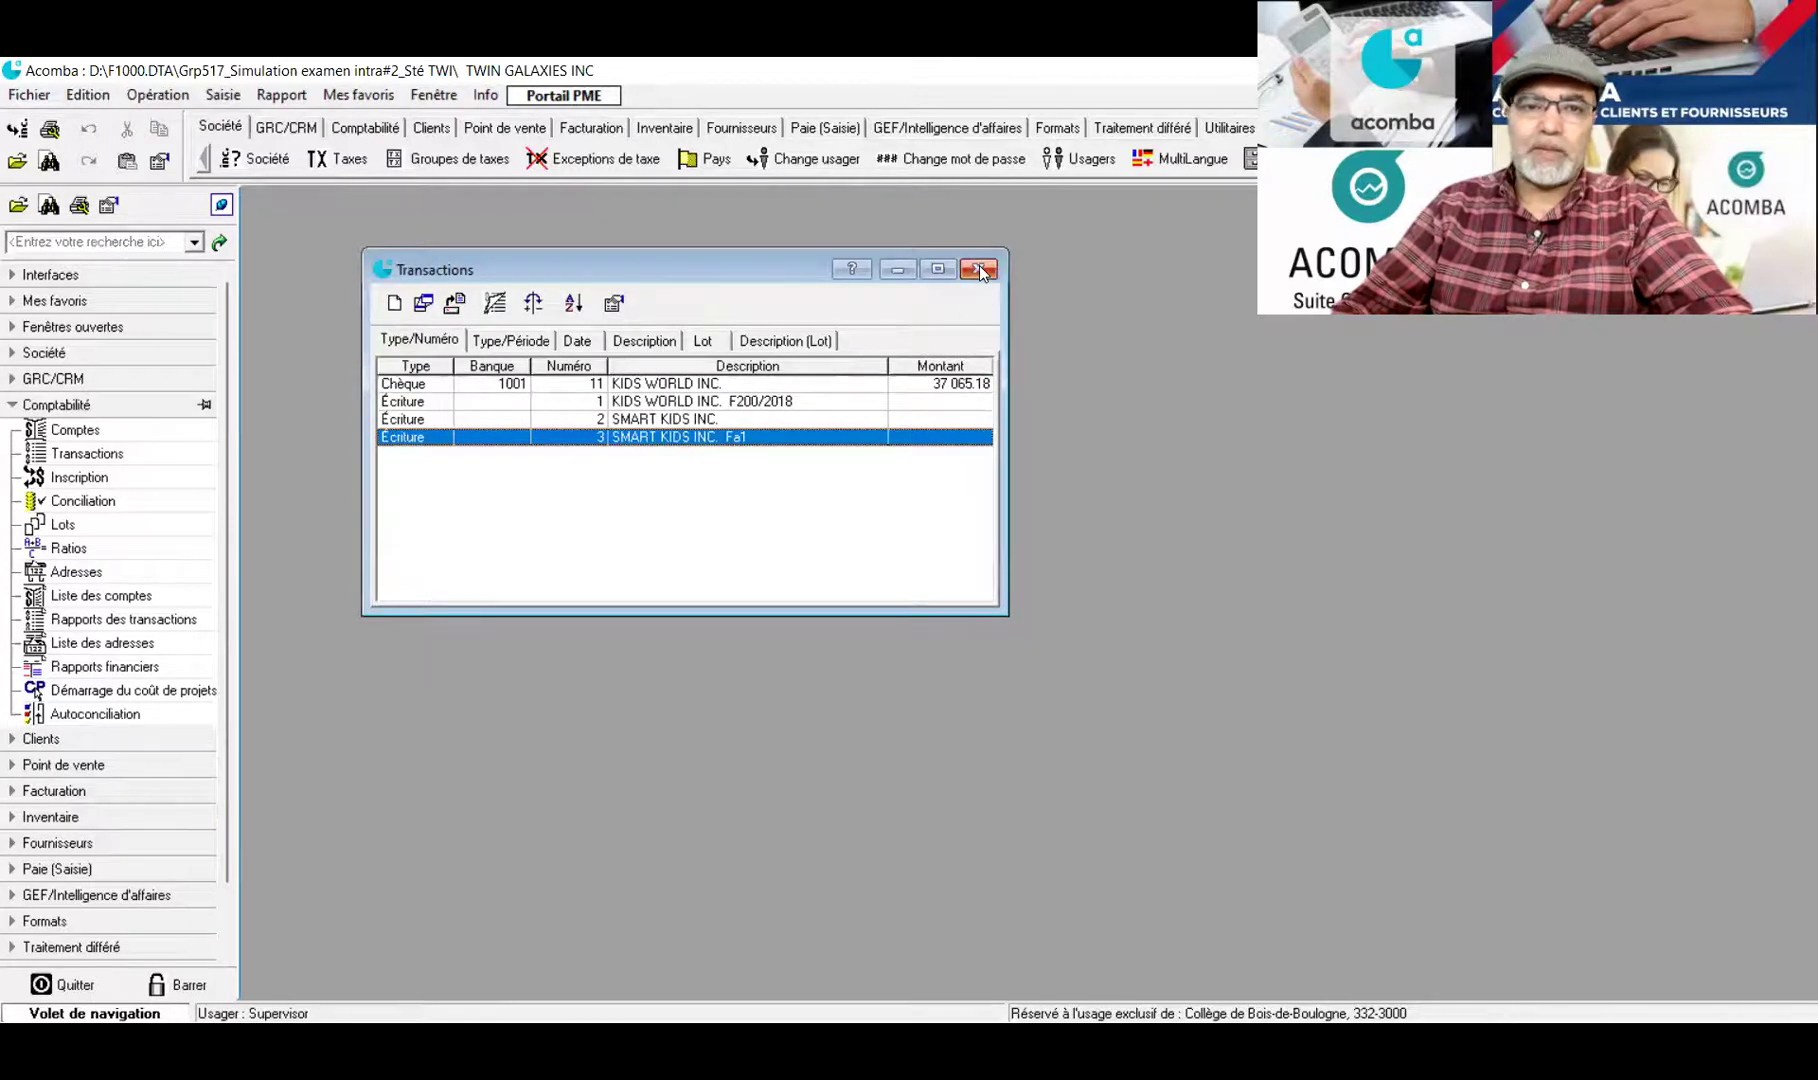
double_click(682, 384)
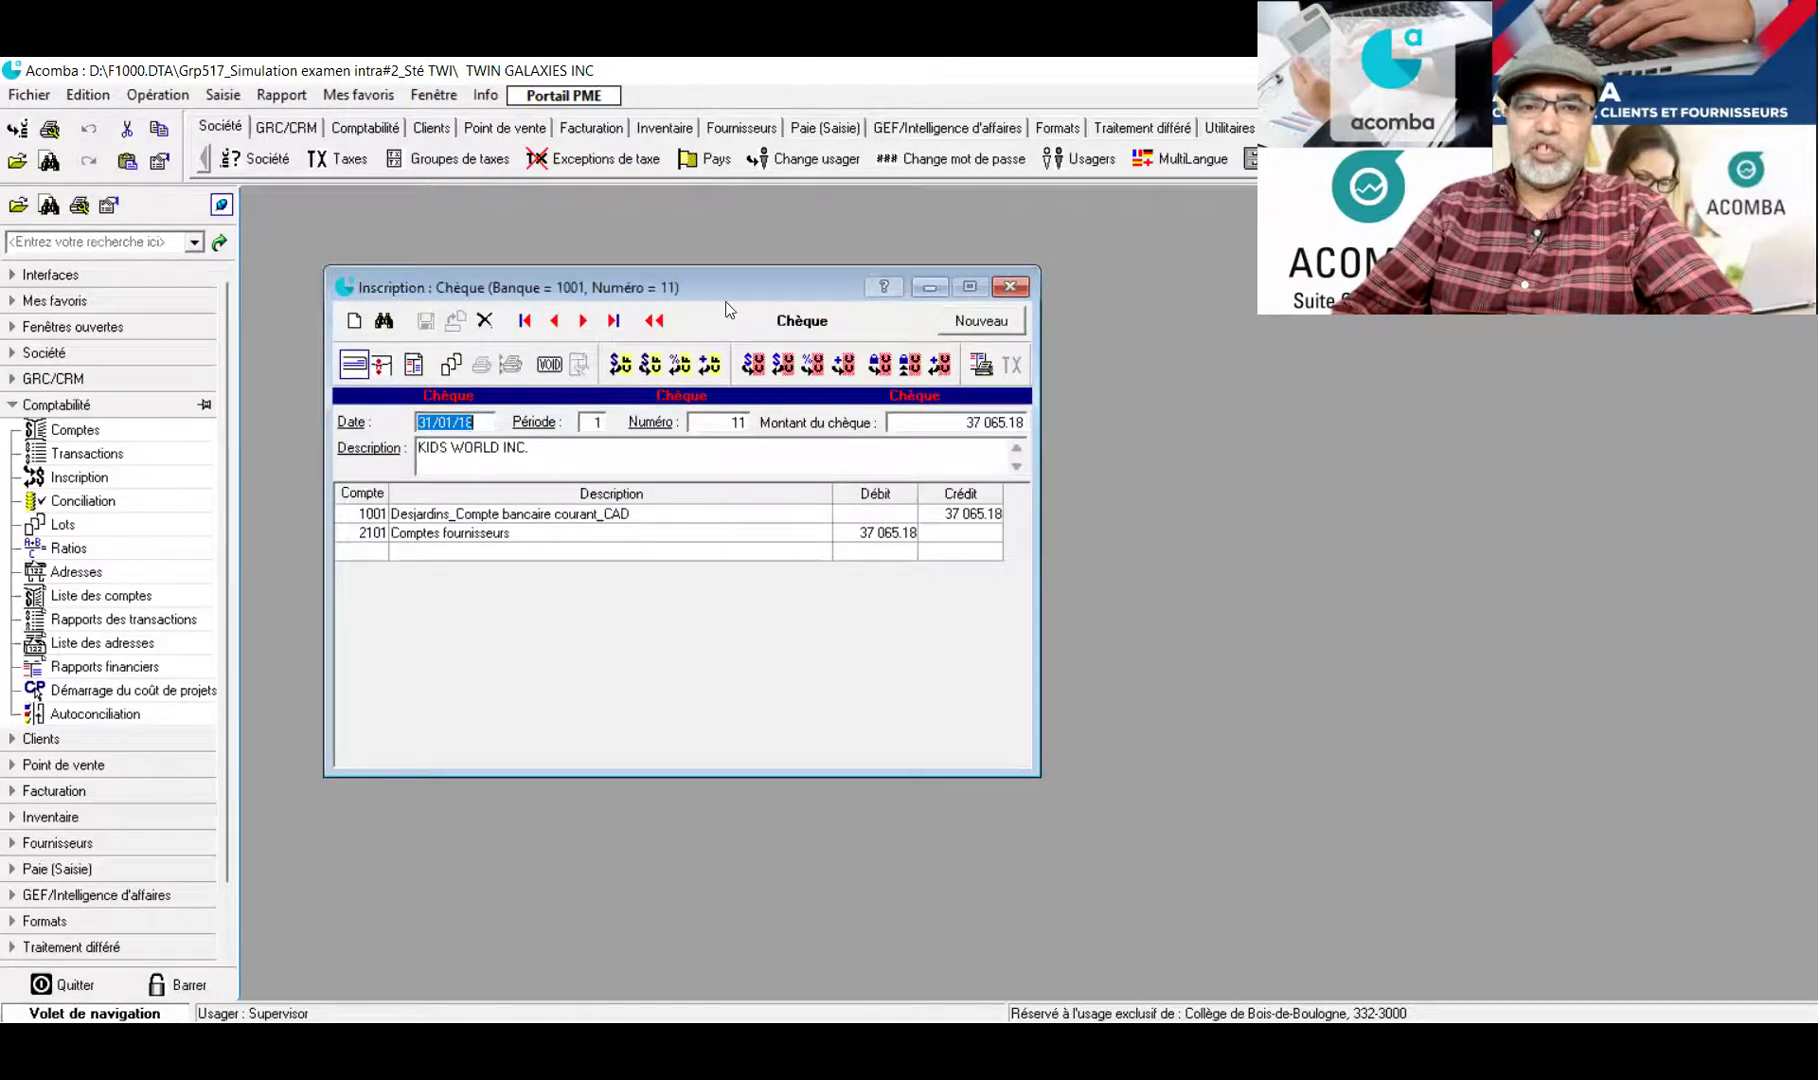
left_click_drag(707, 276, 624, 219)
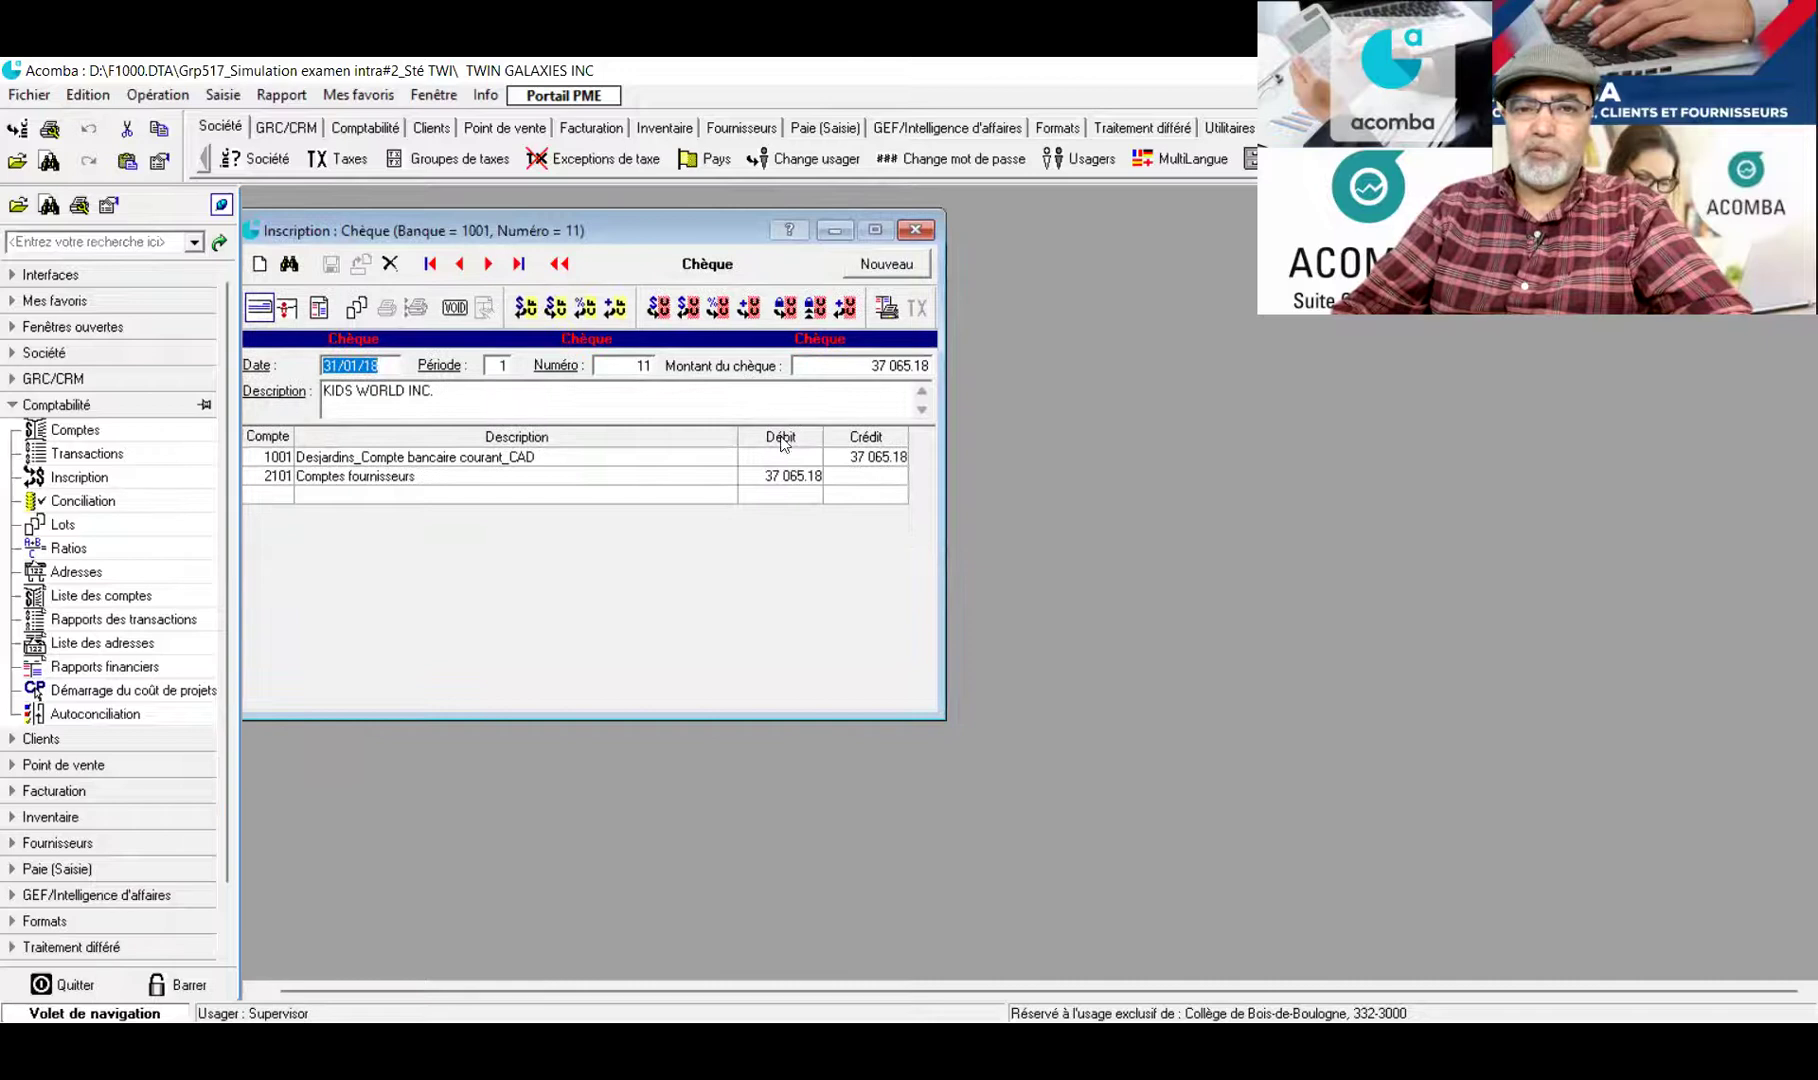
left_click(767, 484)
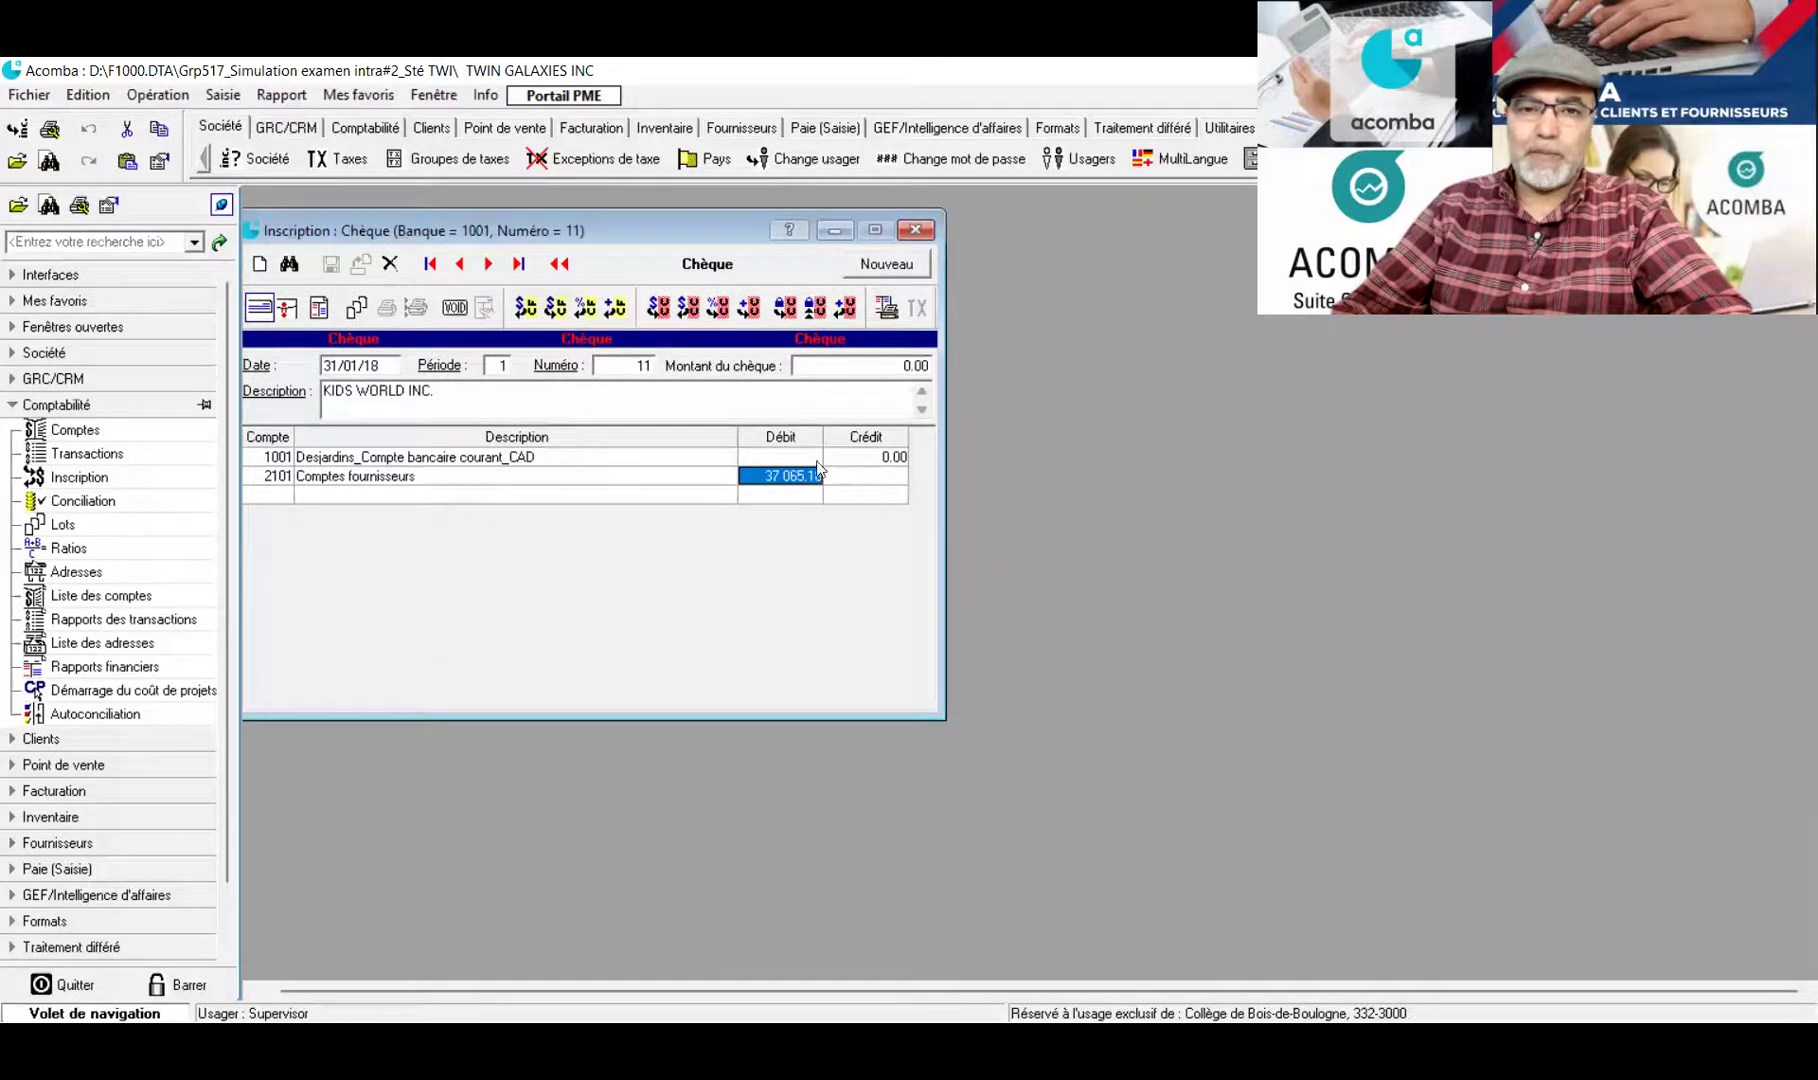
left_click(916, 229)
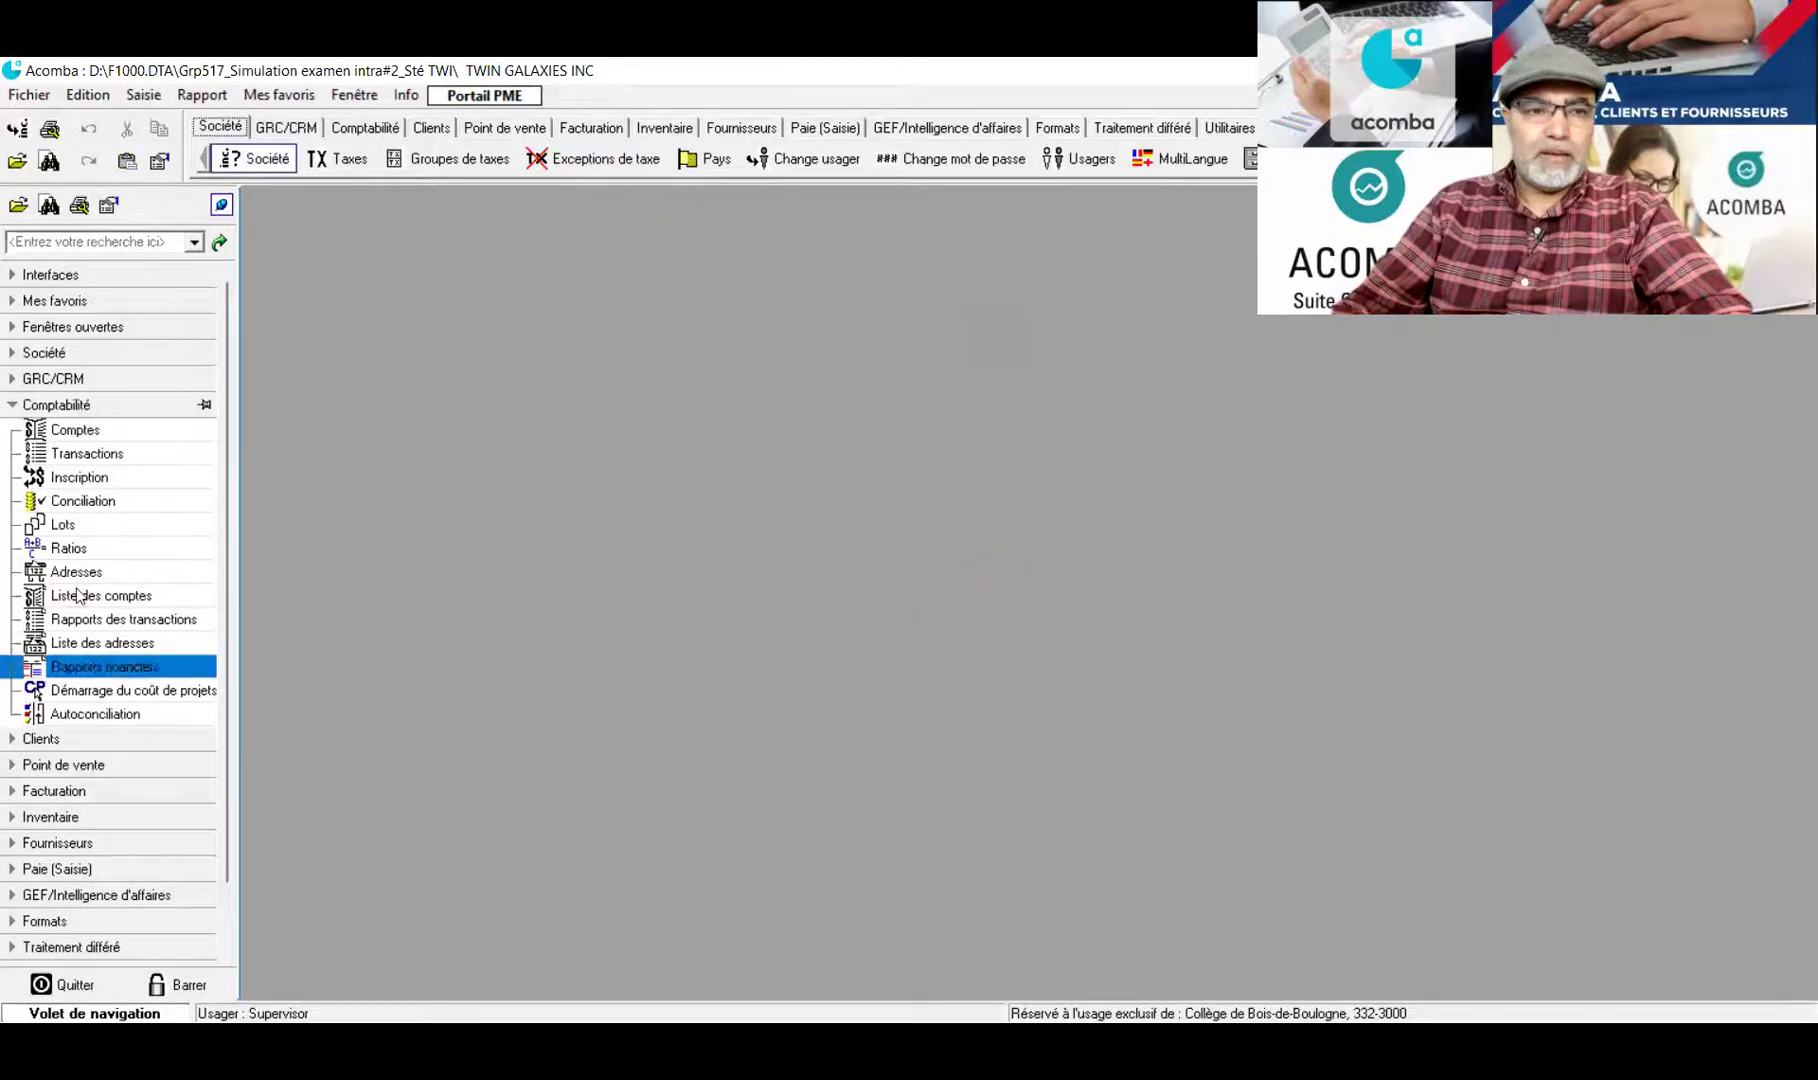
Review SMART KIDS INC. journal entry 2, crediting 45 360.75 to Comptes clients, then close it
left_click(84, 453)
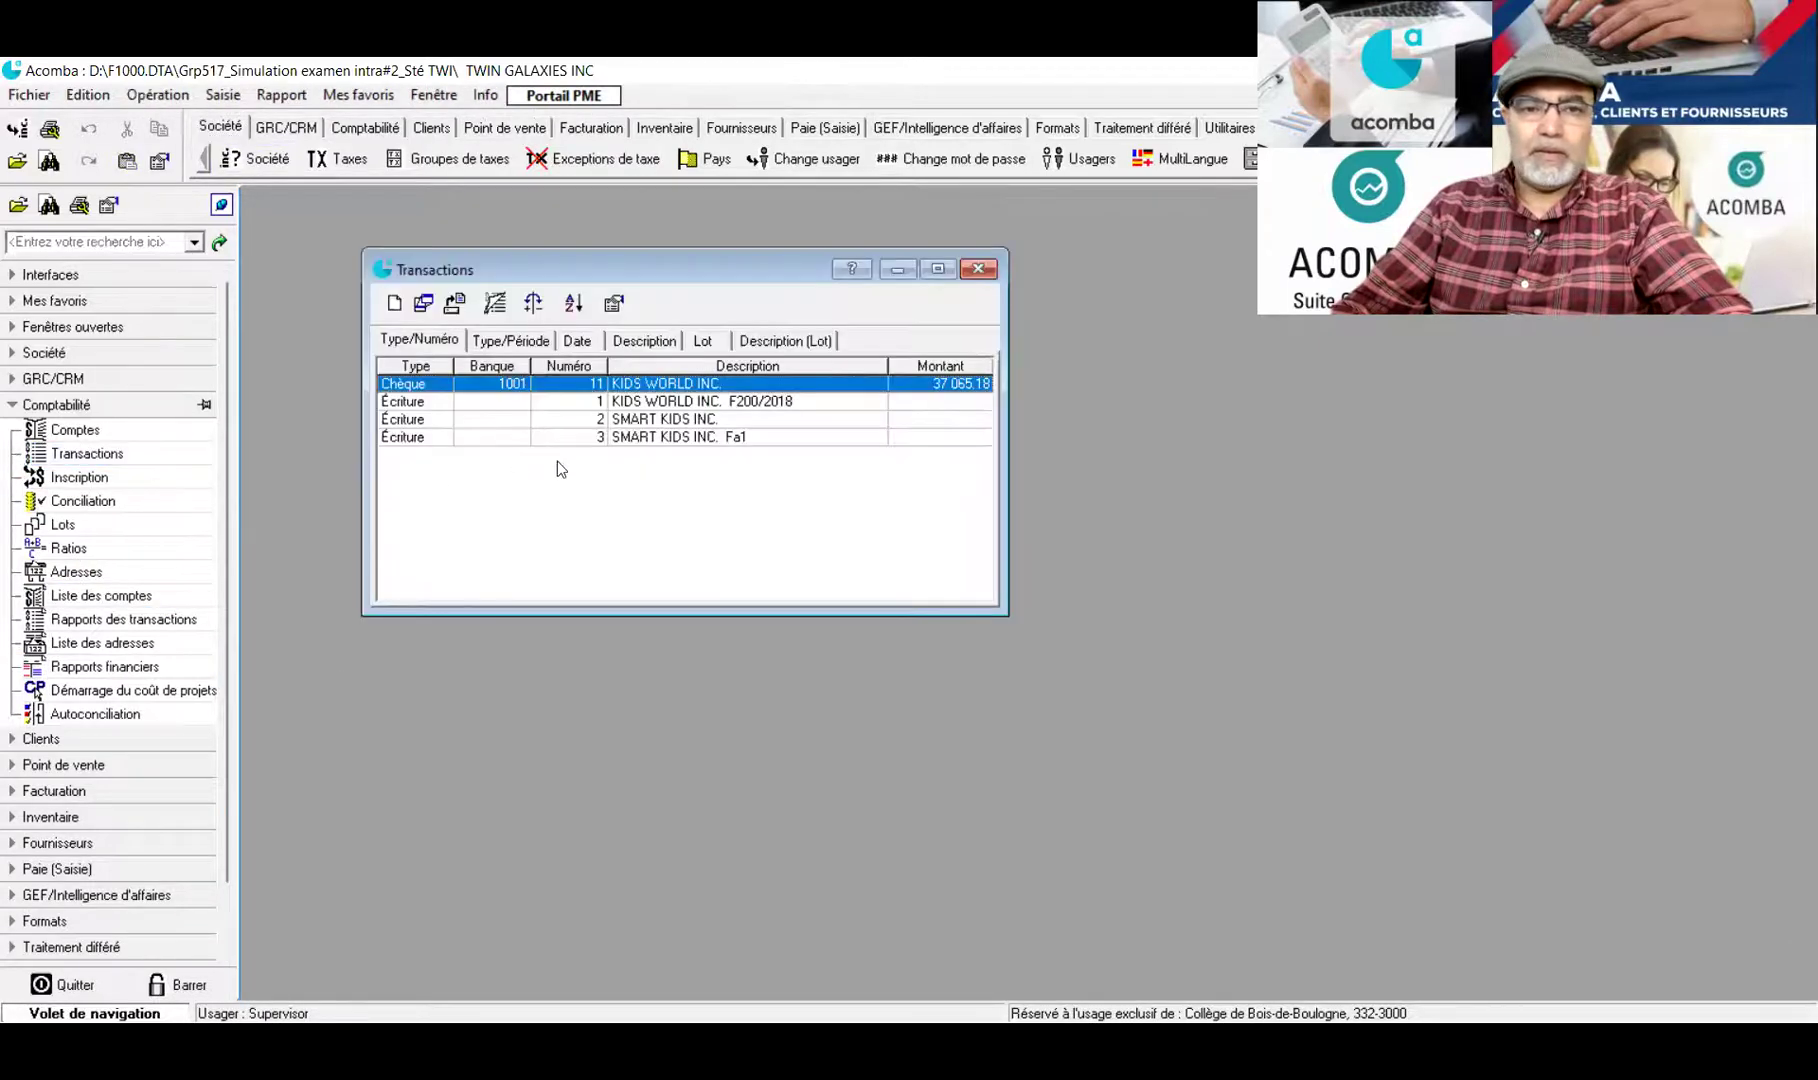
double_click(660, 419)
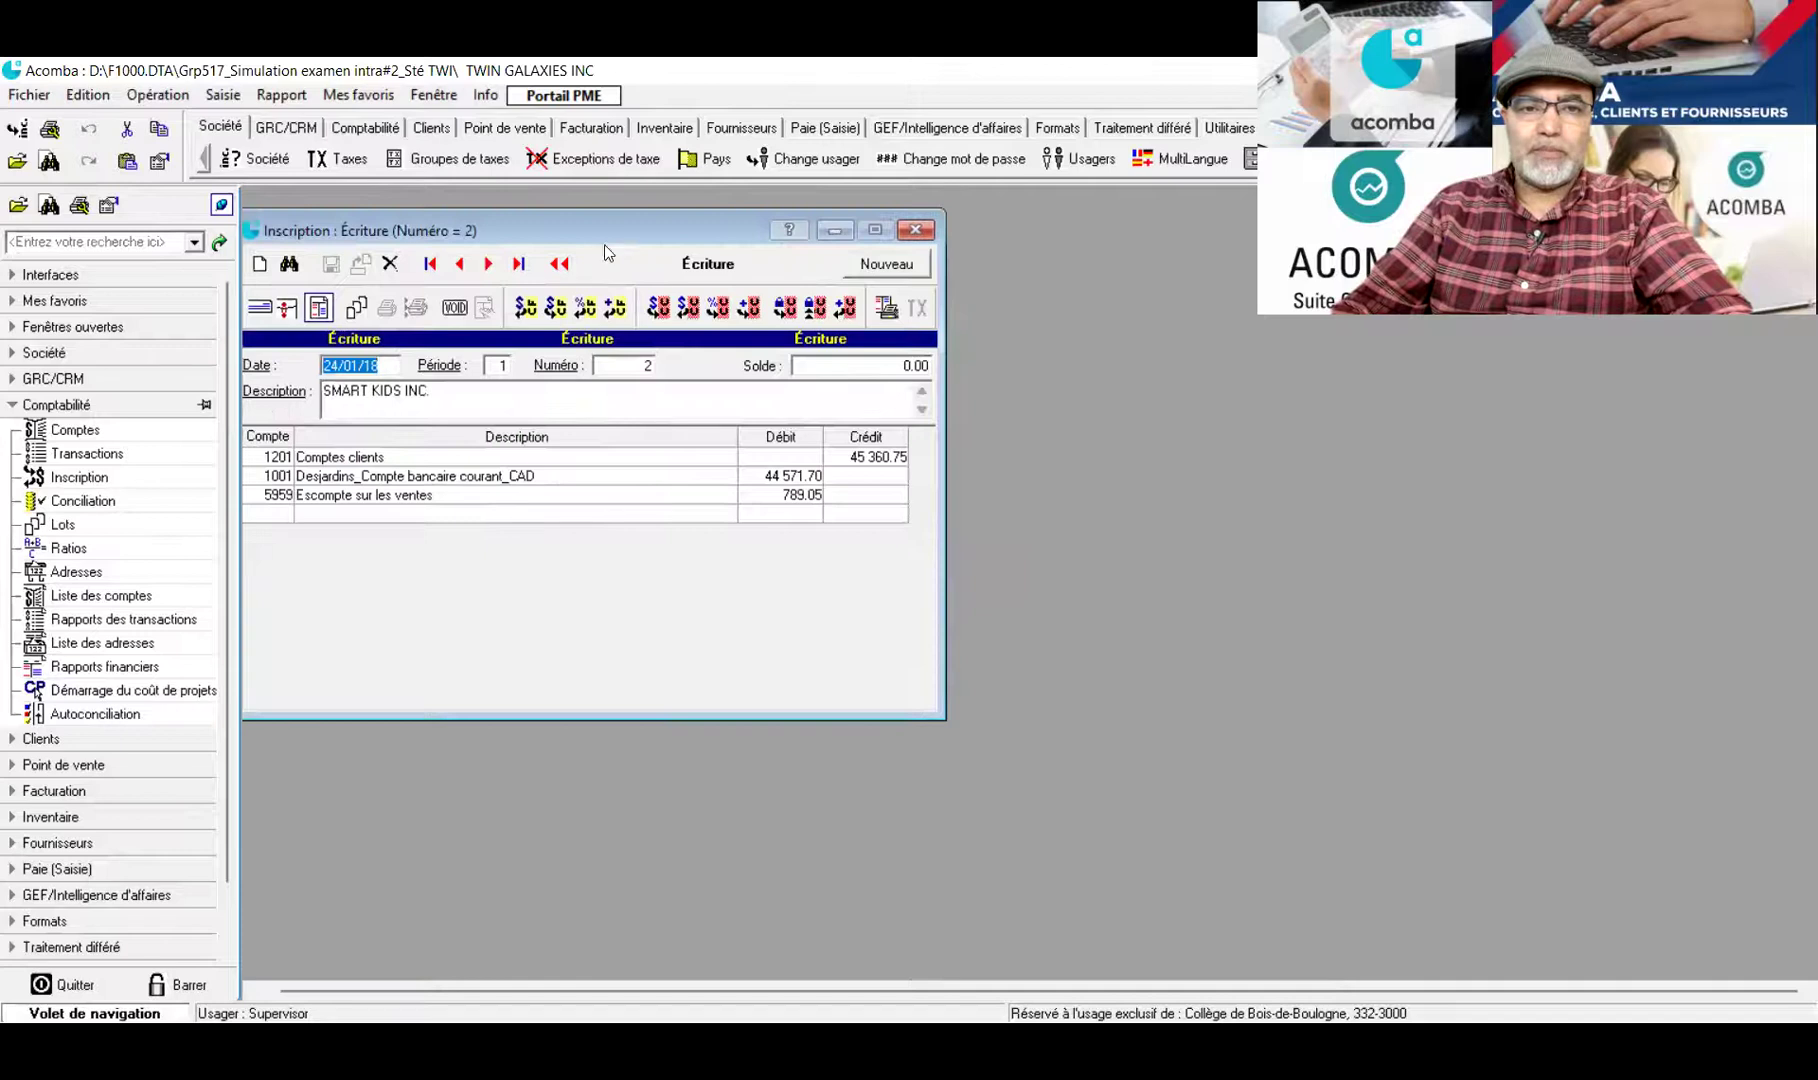
left_click_drag(606, 241, 807, 292)
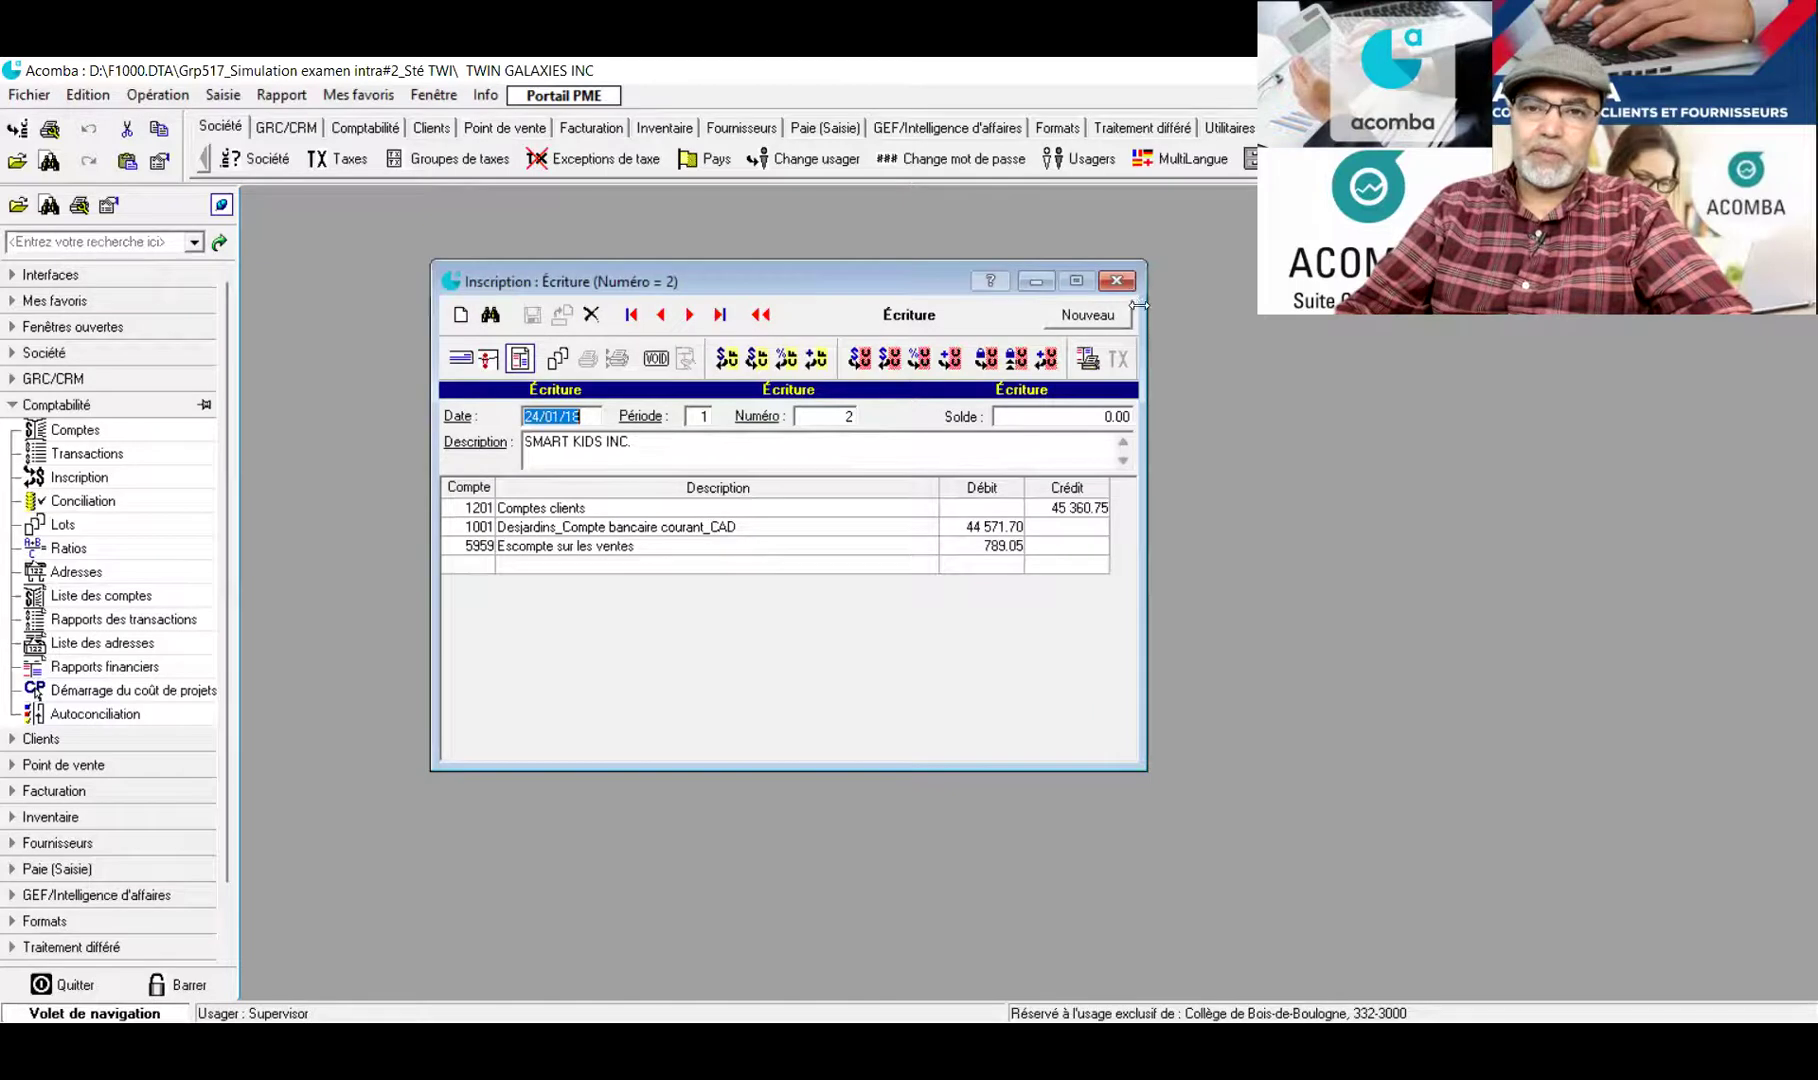
left_click(1118, 282)
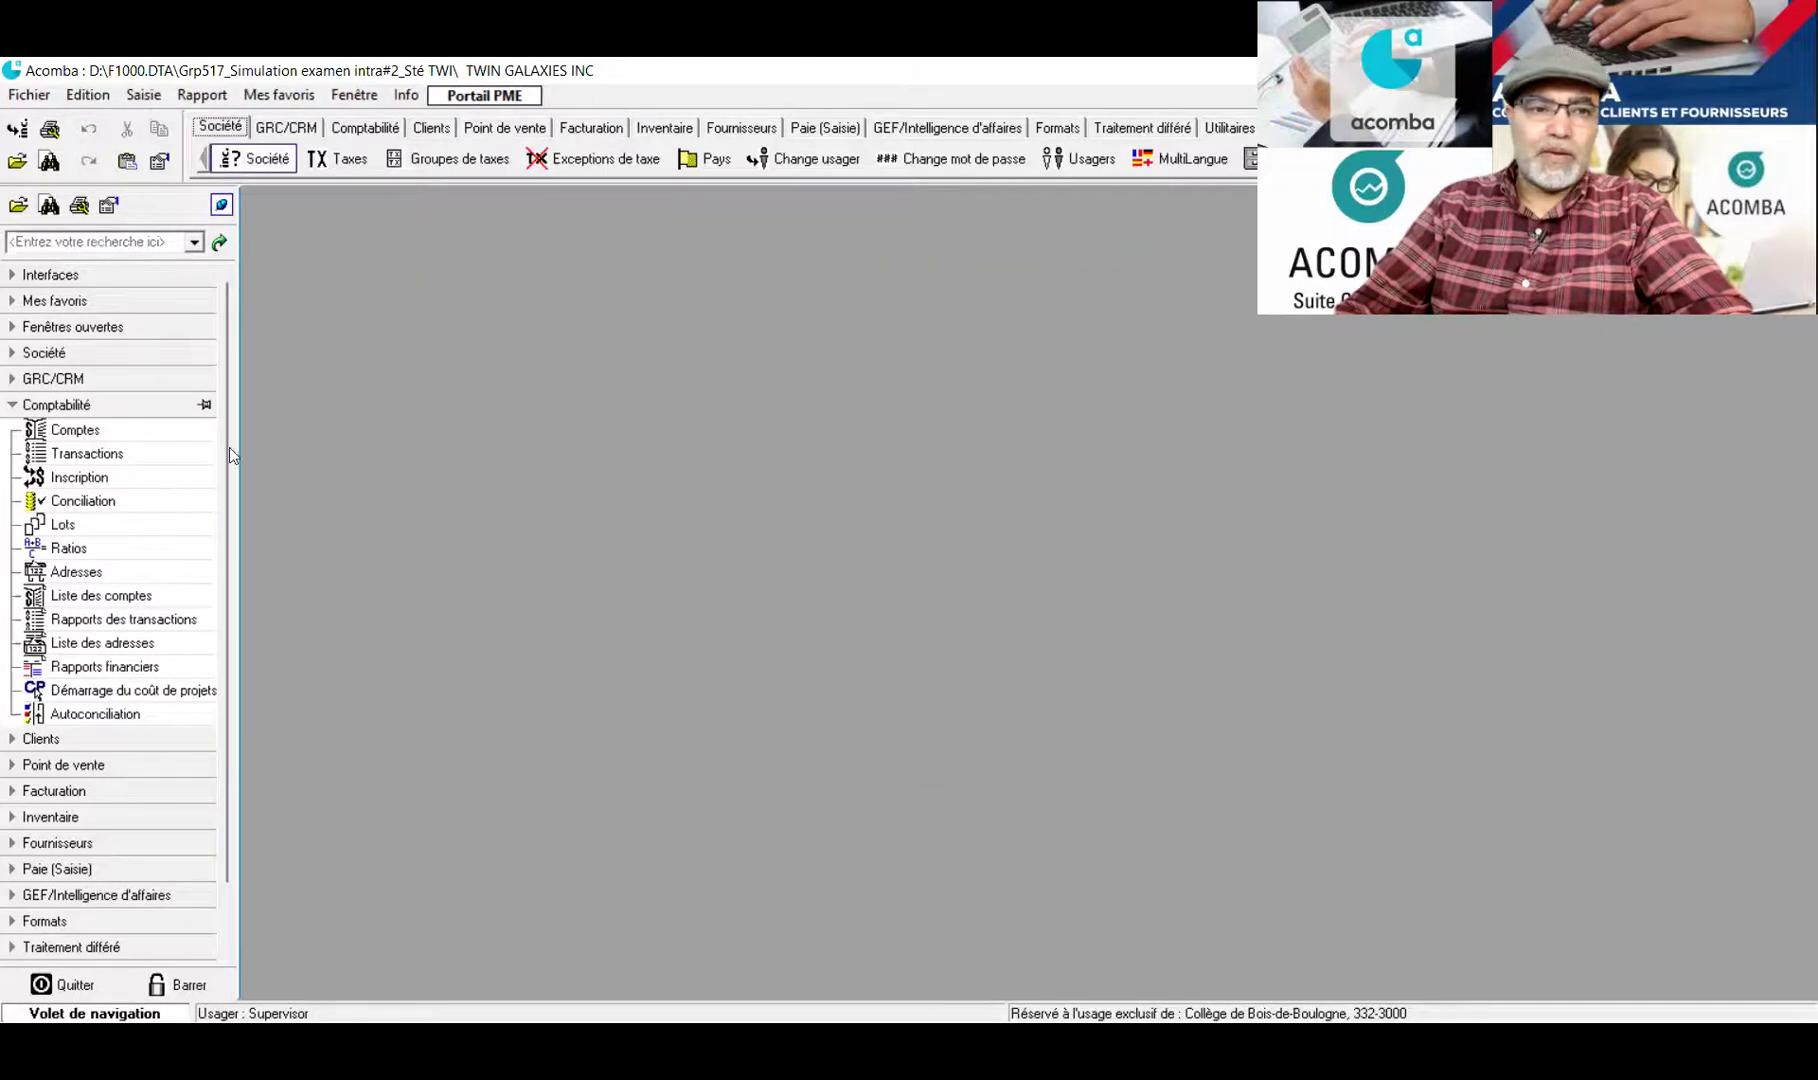
Inspect KIDS WORLD INC. invoice 200/2018 (37 065.18, 25 758.40 purchase debit), close it, collapse Fournisseurs
left_click(14, 406)
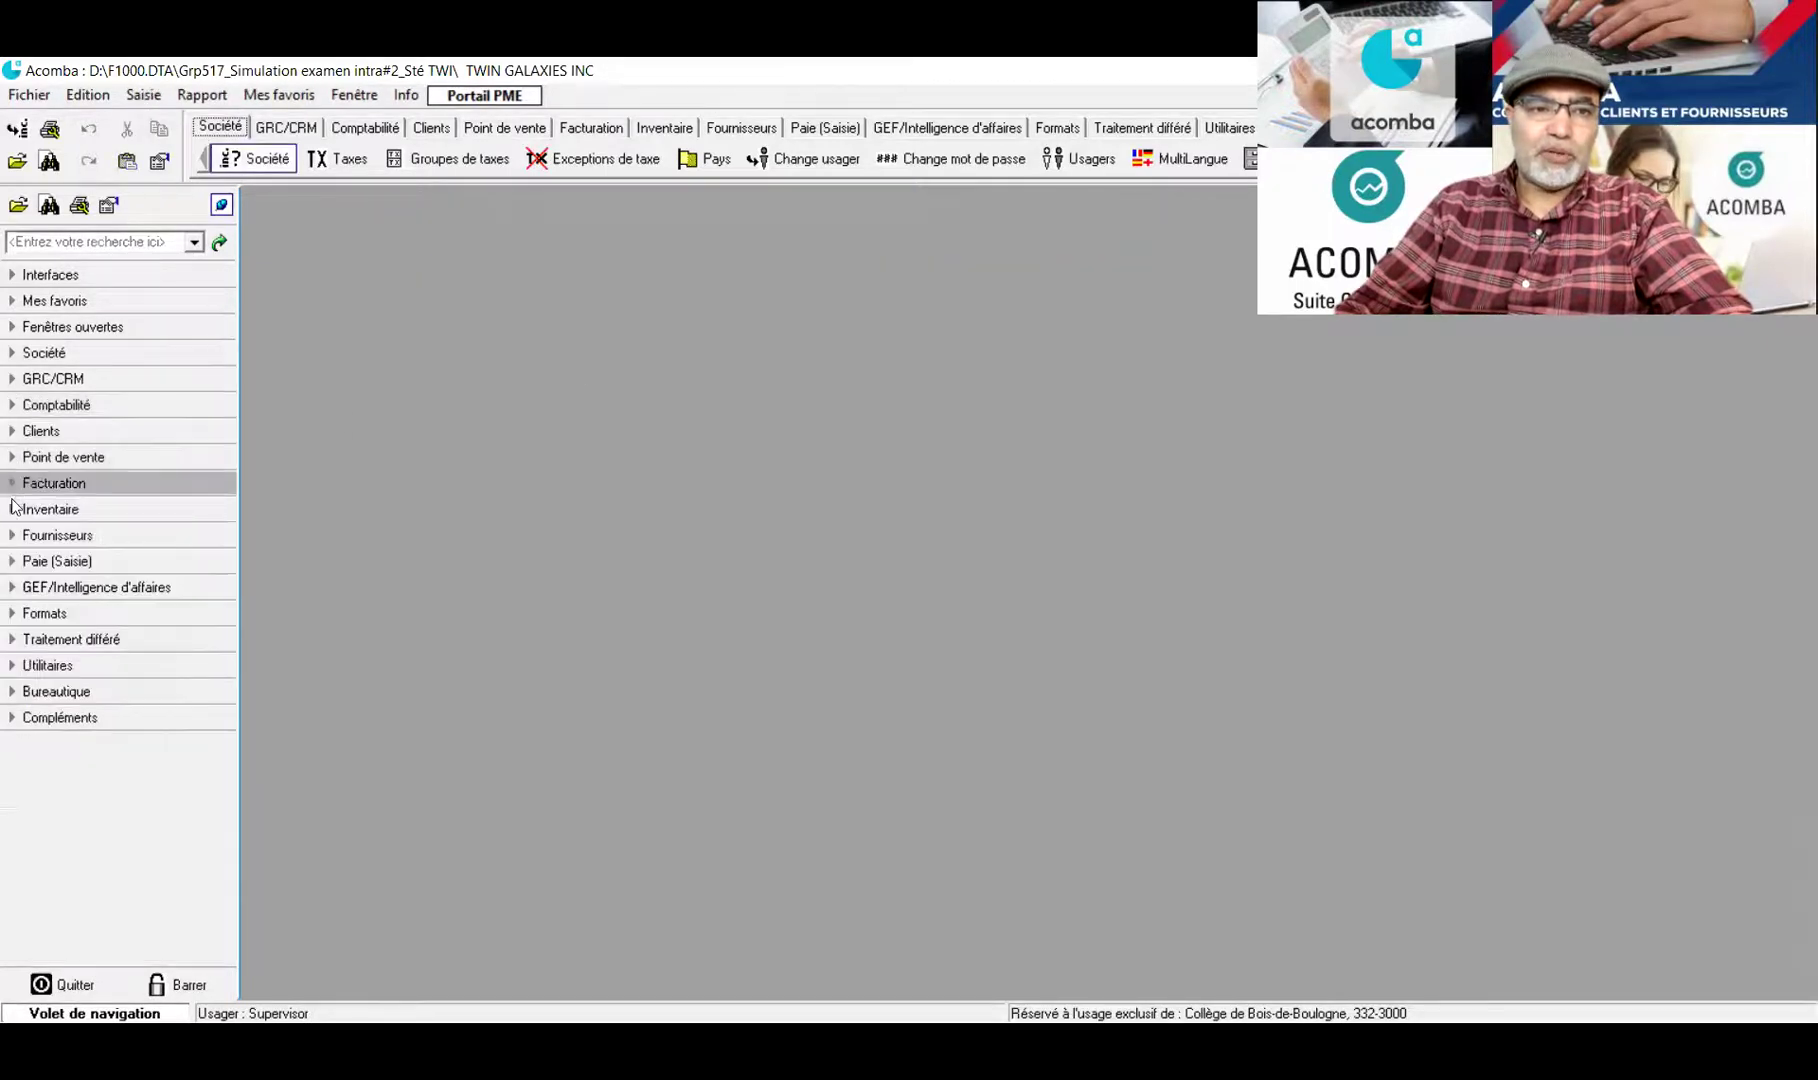
left_click(10, 537)
left_click(87, 583)
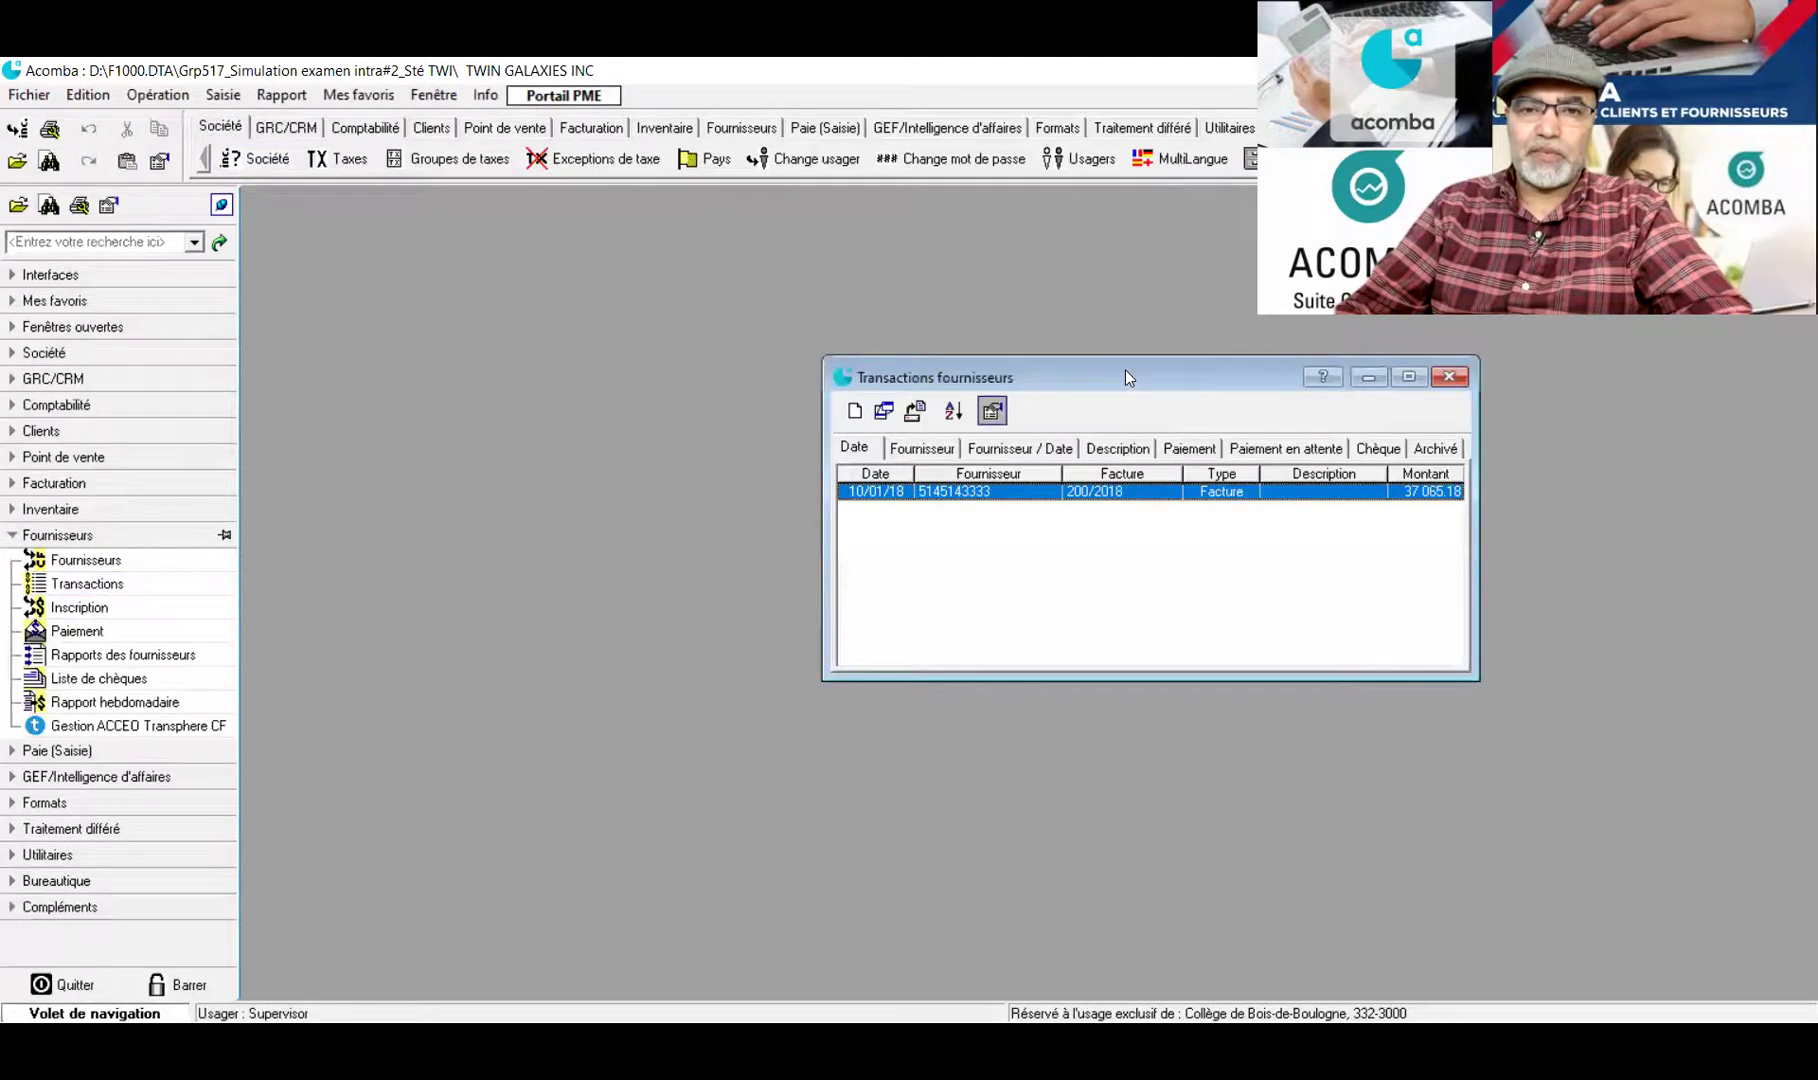
left_click_drag(1125, 371, 645, 335)
double_click(676, 458)
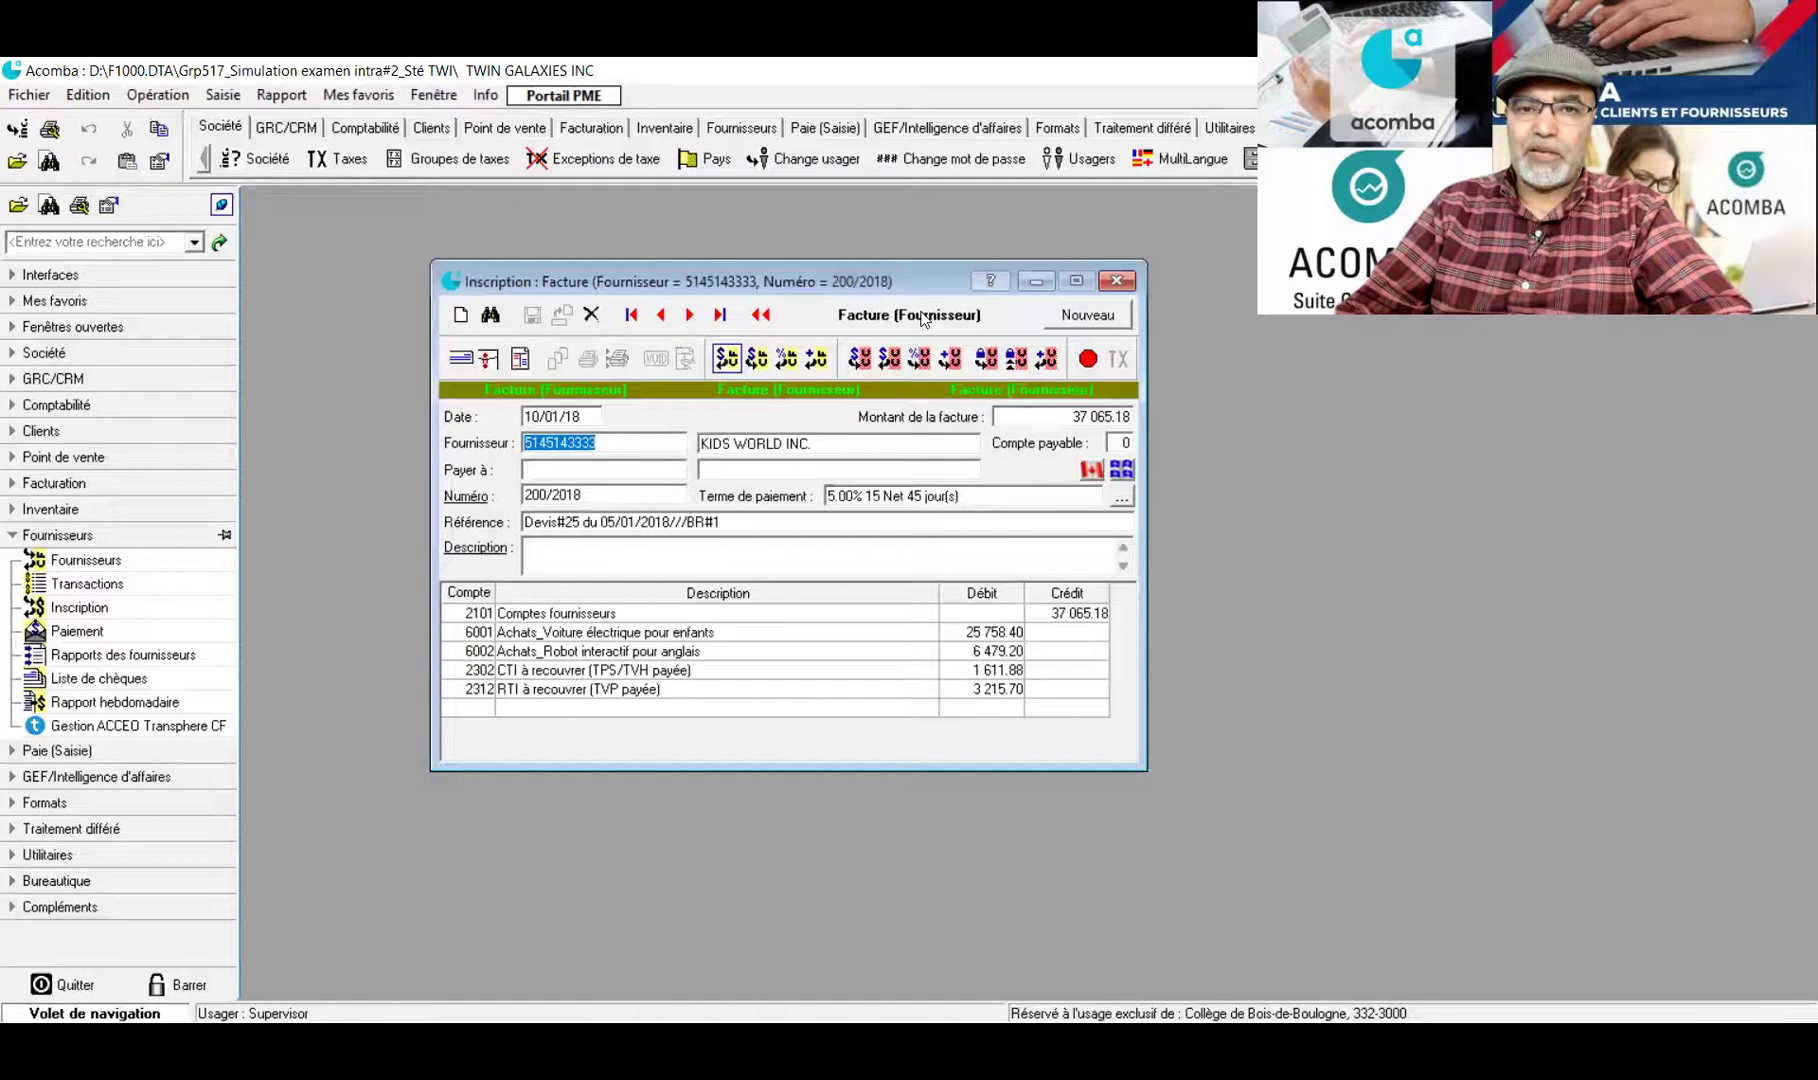
left_click_drag(930, 272, 867, 256)
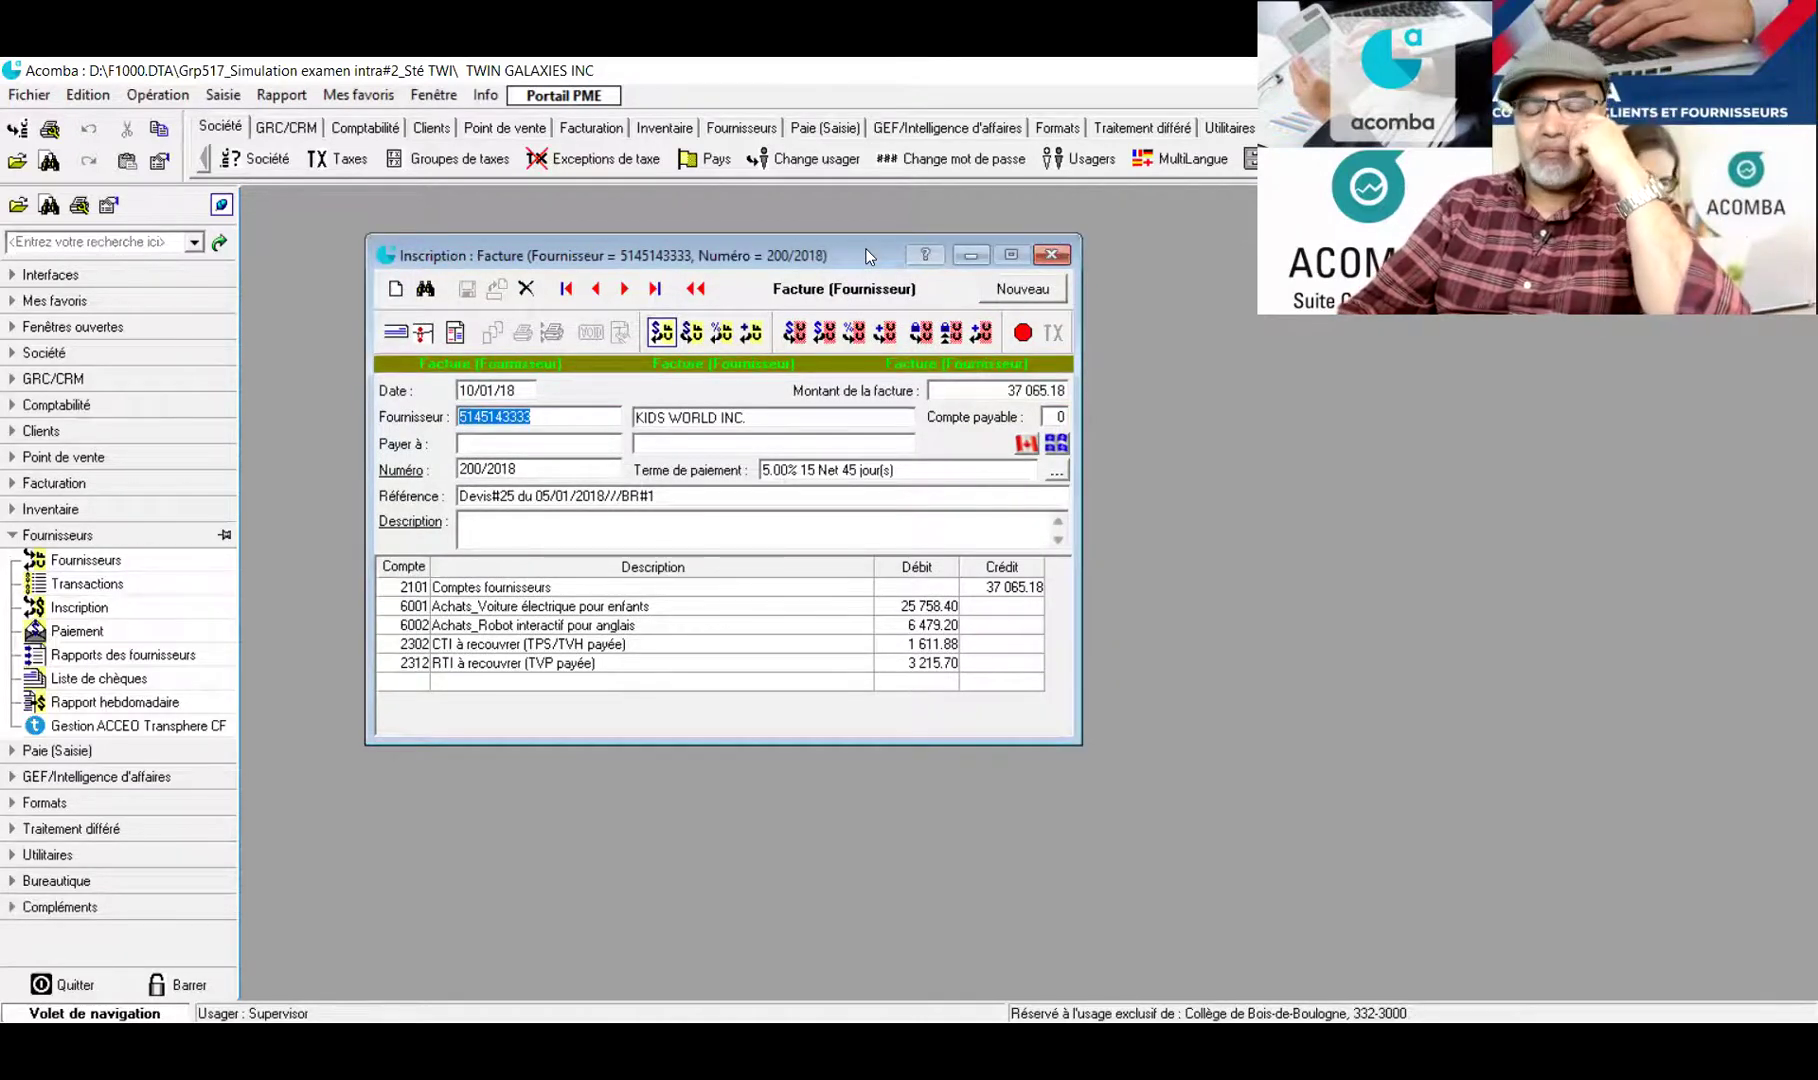
left_click(940, 609)
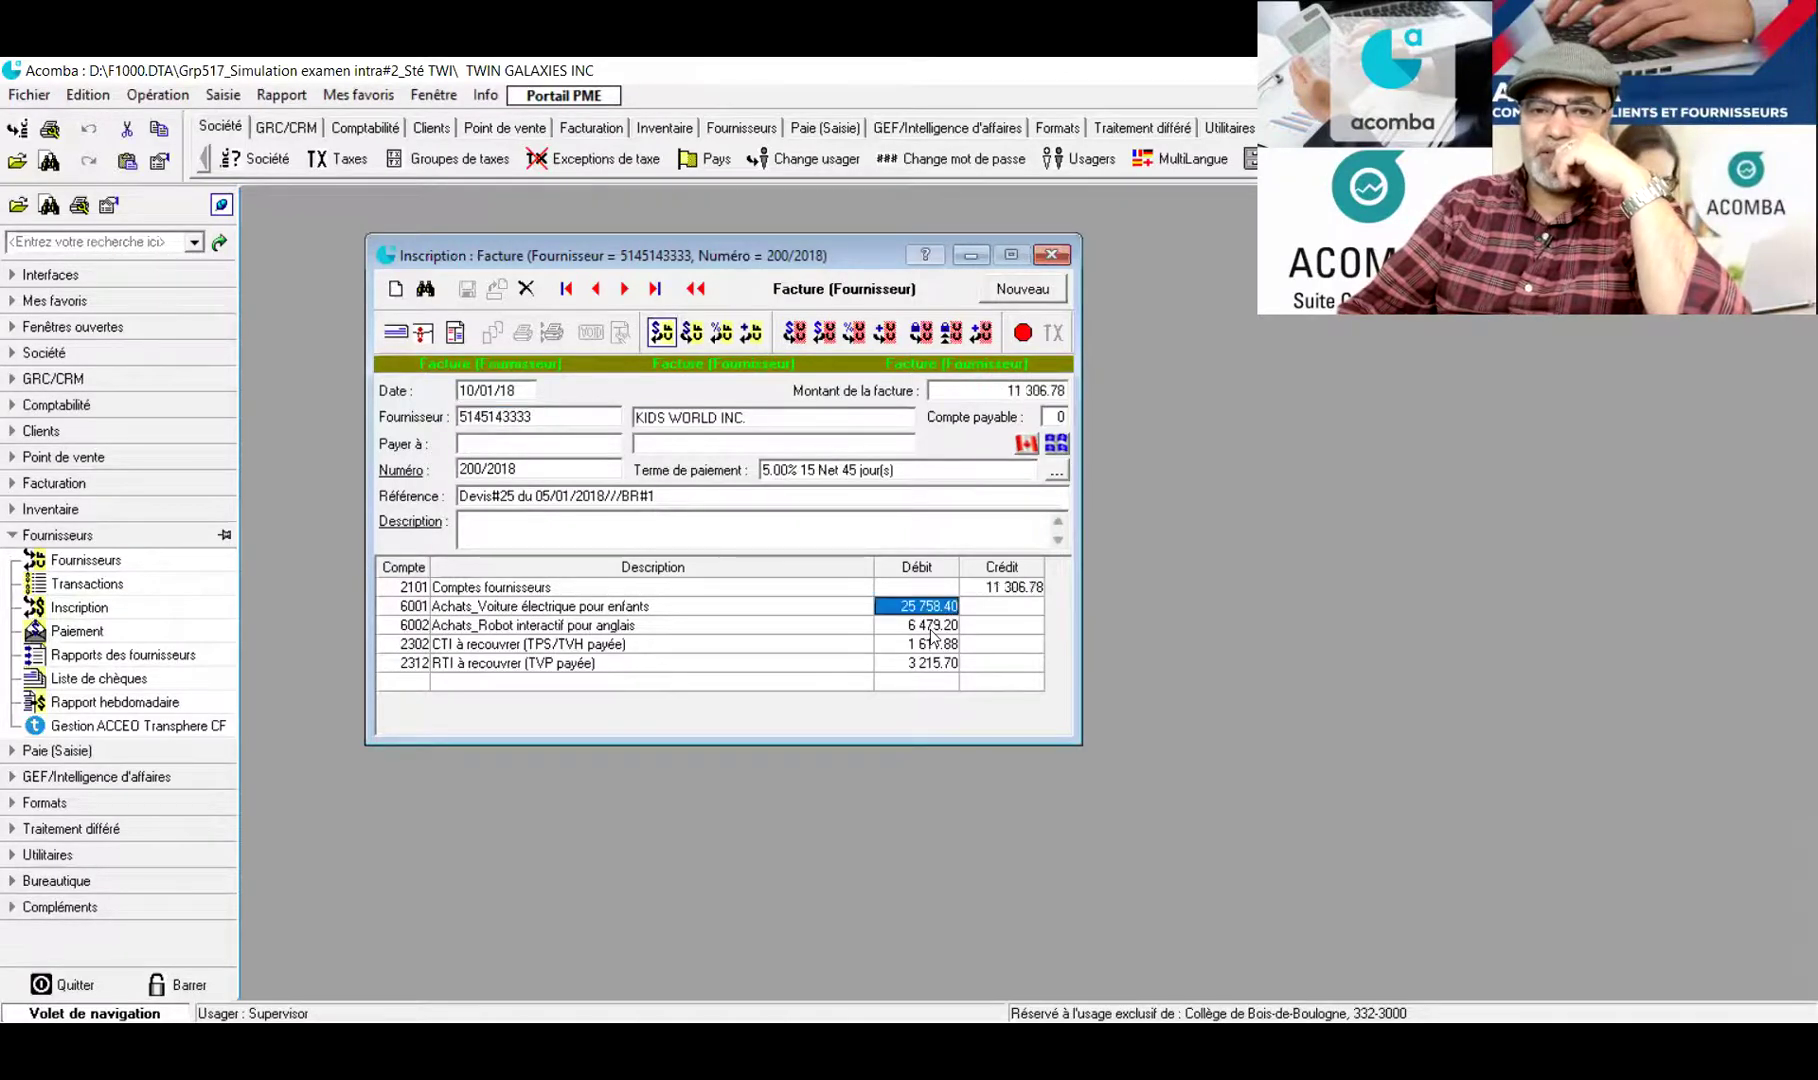
left_click(1050, 255)
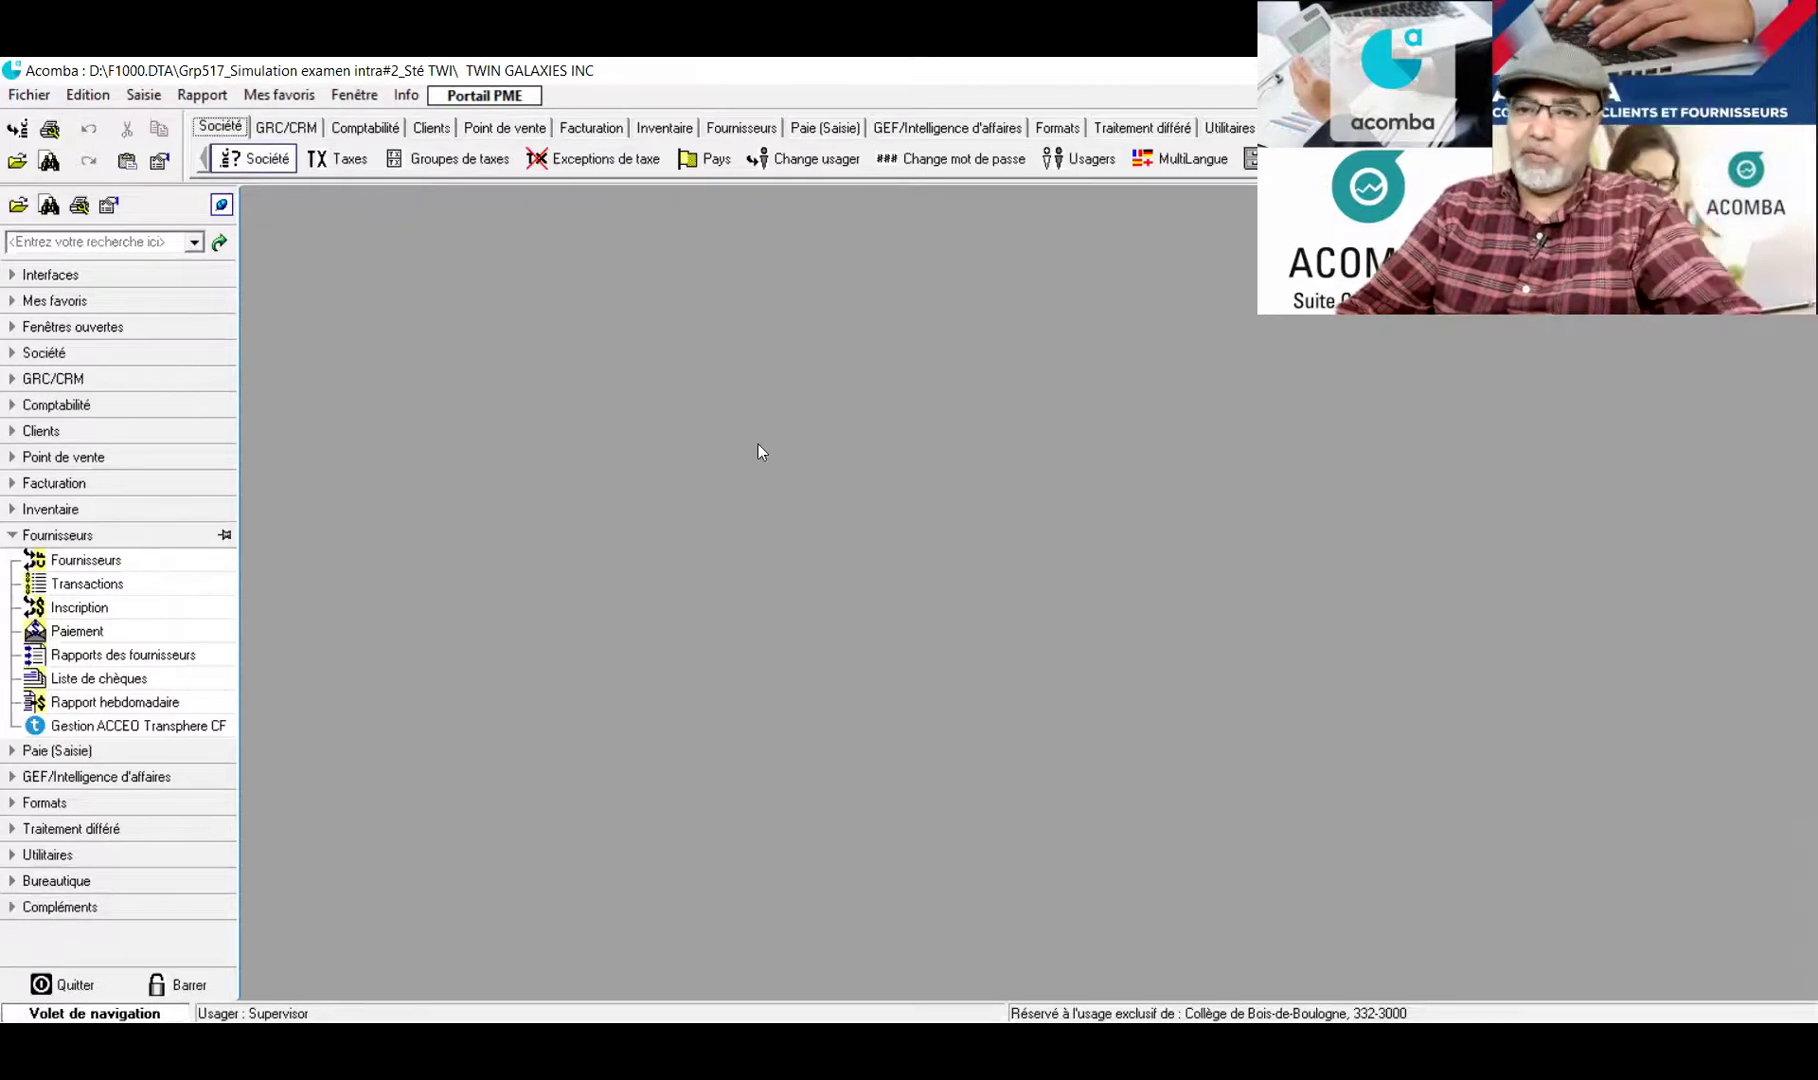
left_click(60, 562)
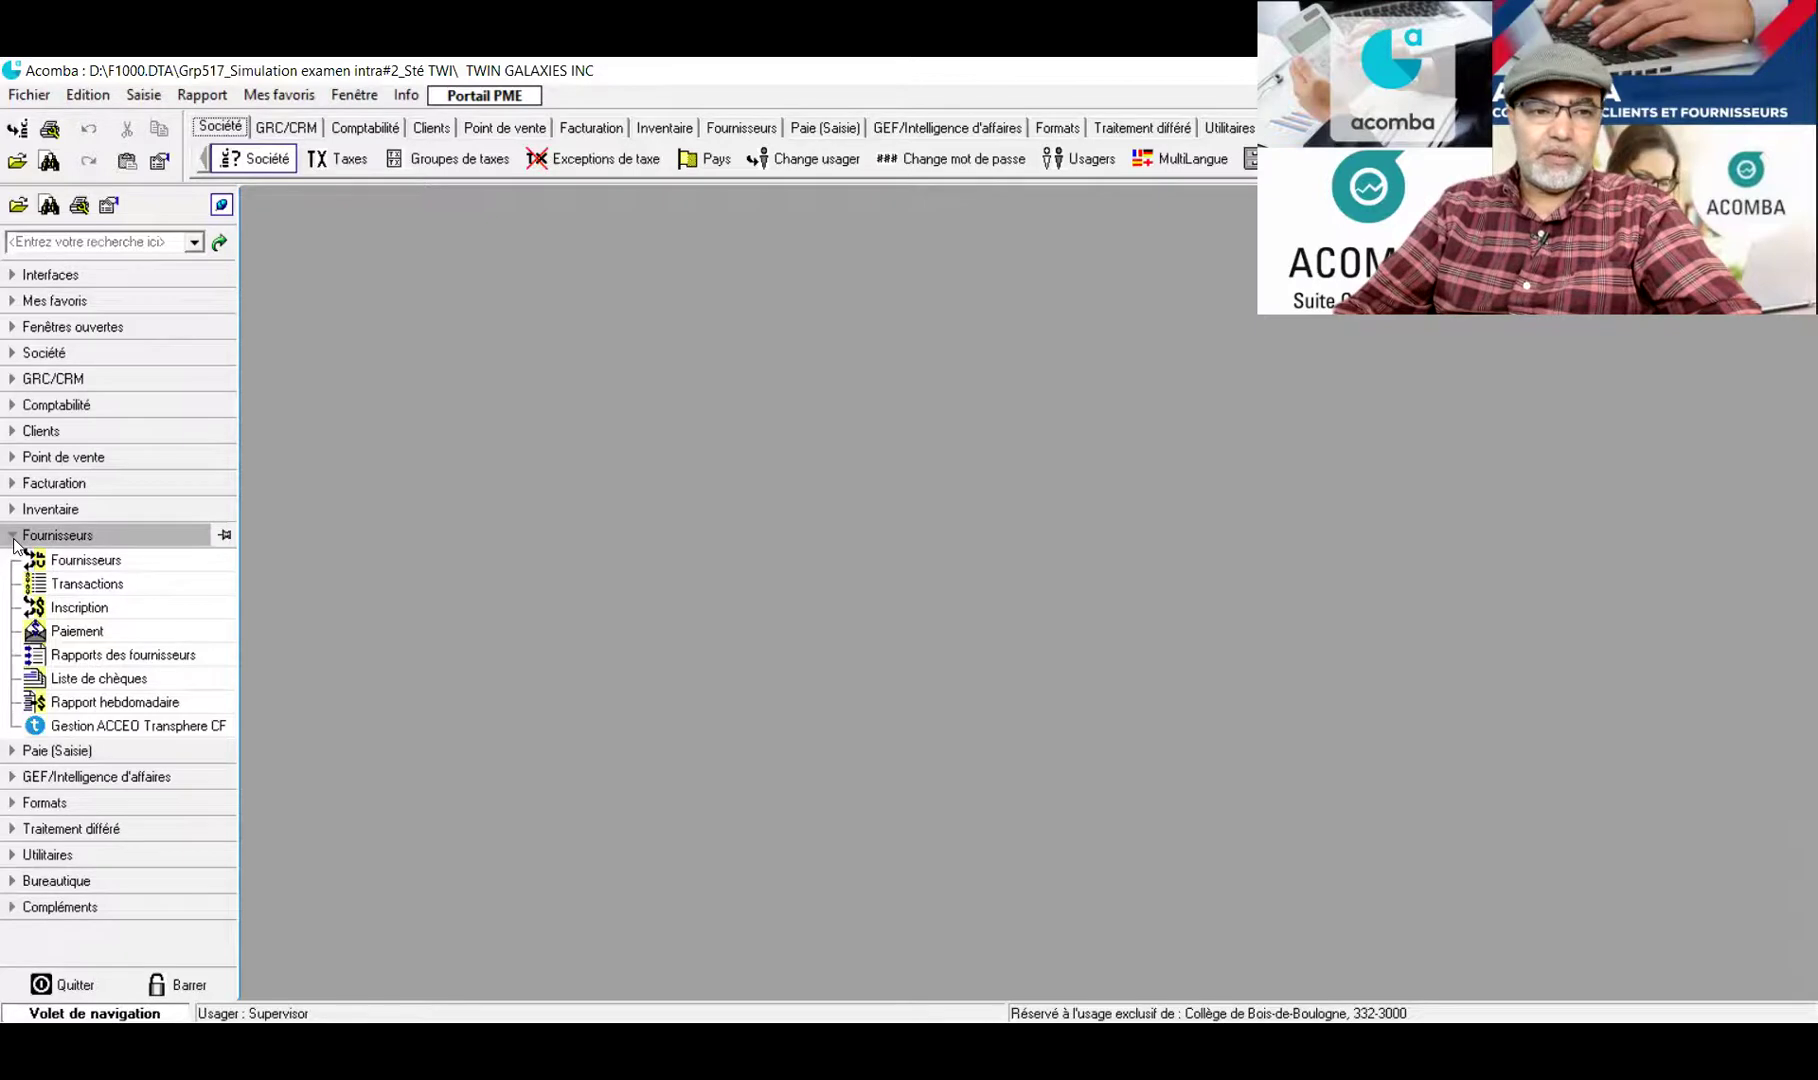
left_click(13, 536)
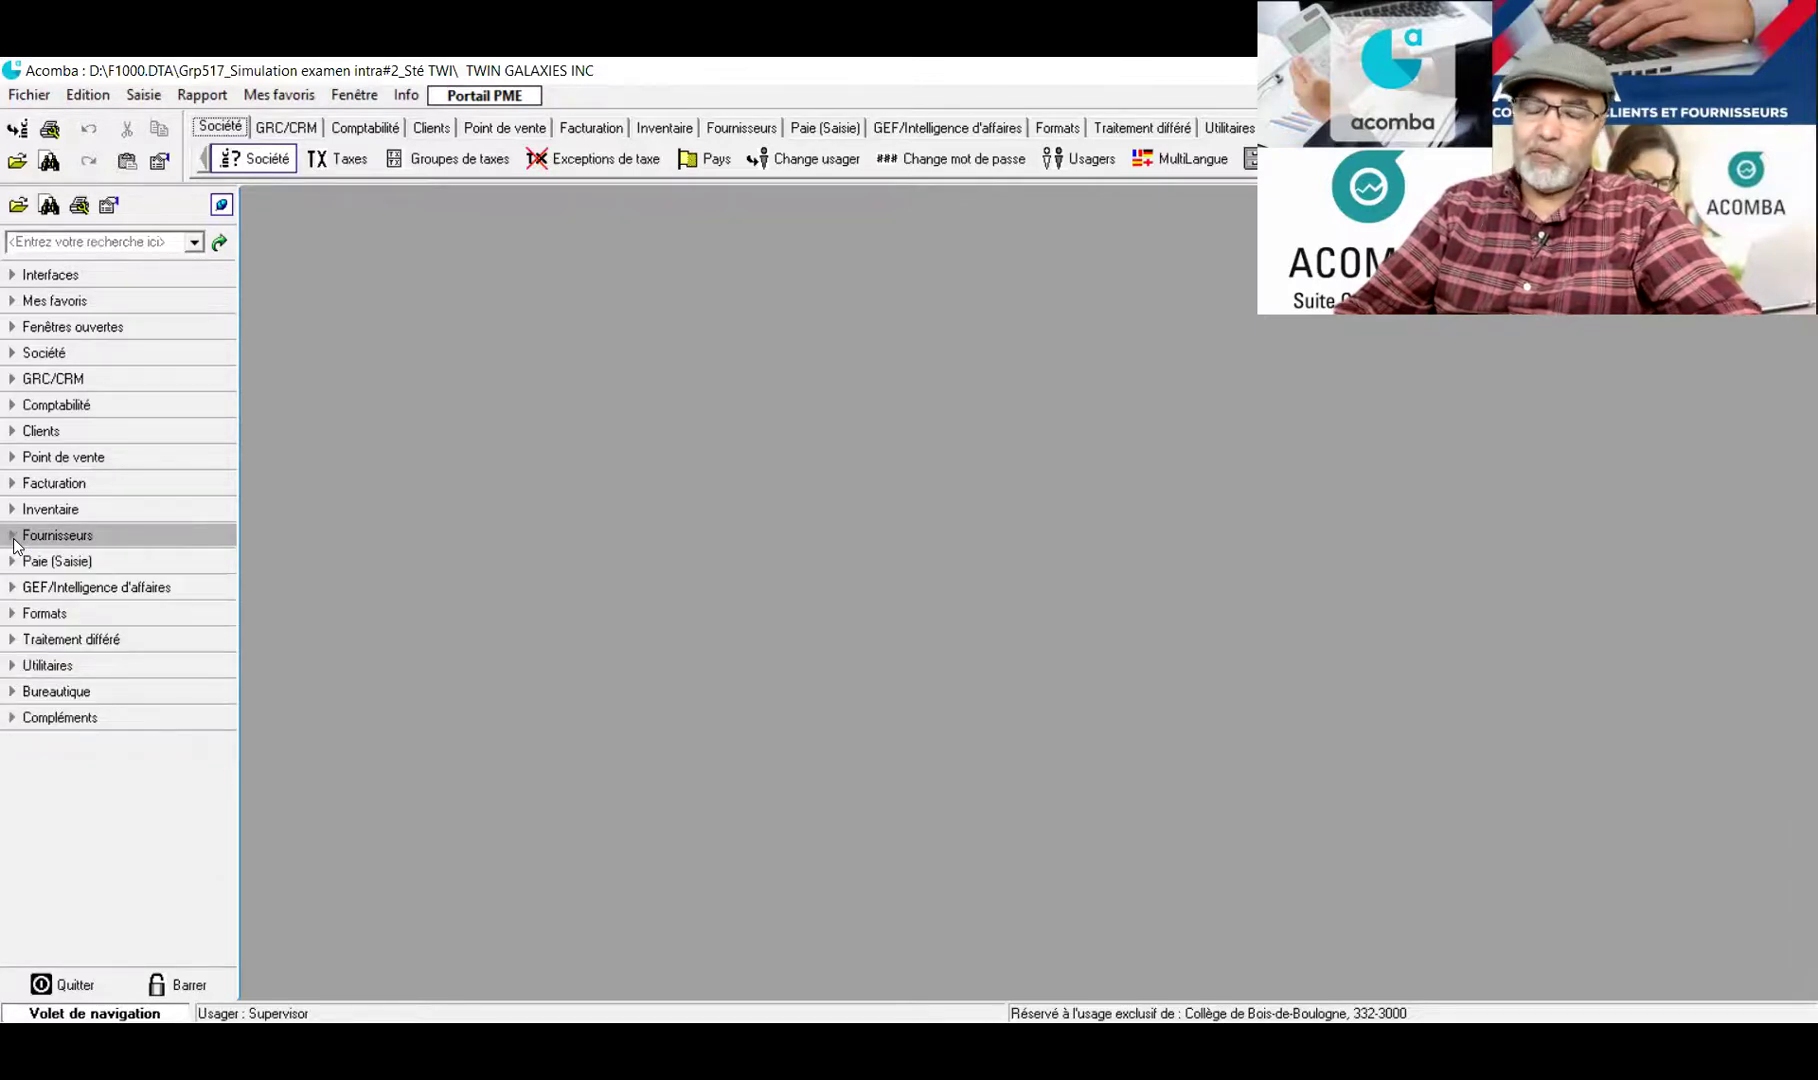